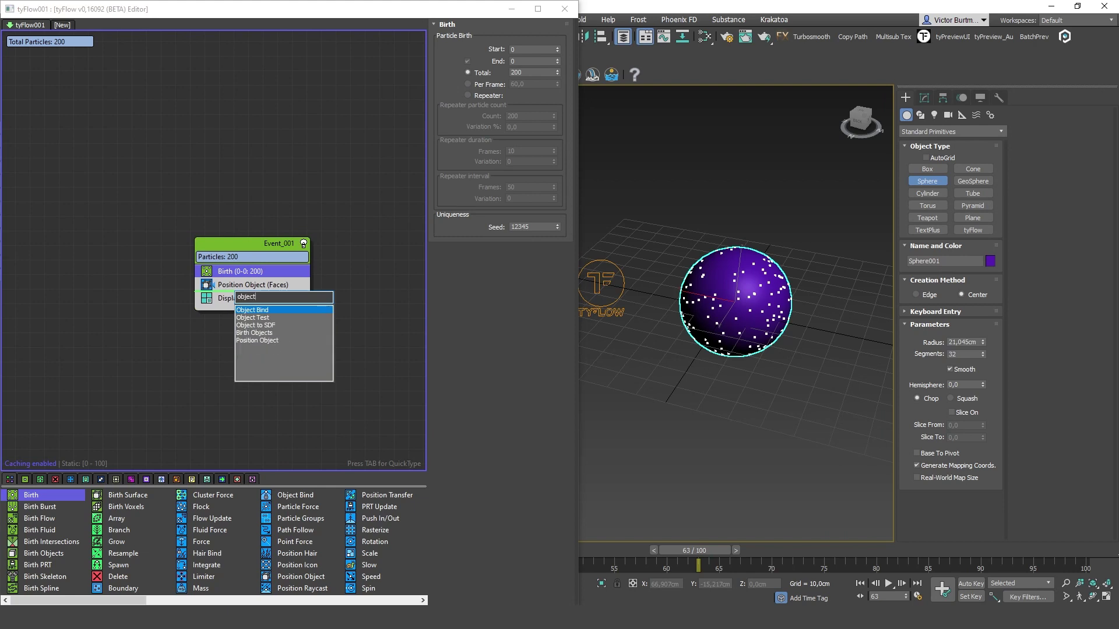
# Step: Add an Object Bind operator, pick the sphere as its bind object, and set the bind mode to Lock to Surface
pyautogui.press('Return')
pyautogui.click(477, 233)
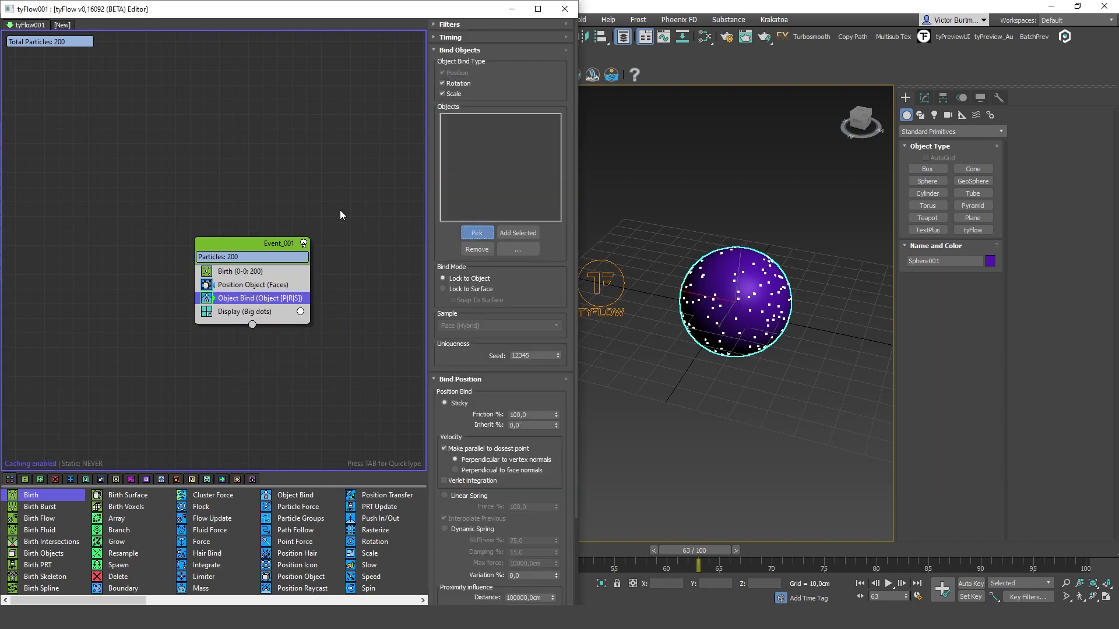
pyautogui.click(728, 269)
pyautogui.click(475, 289)
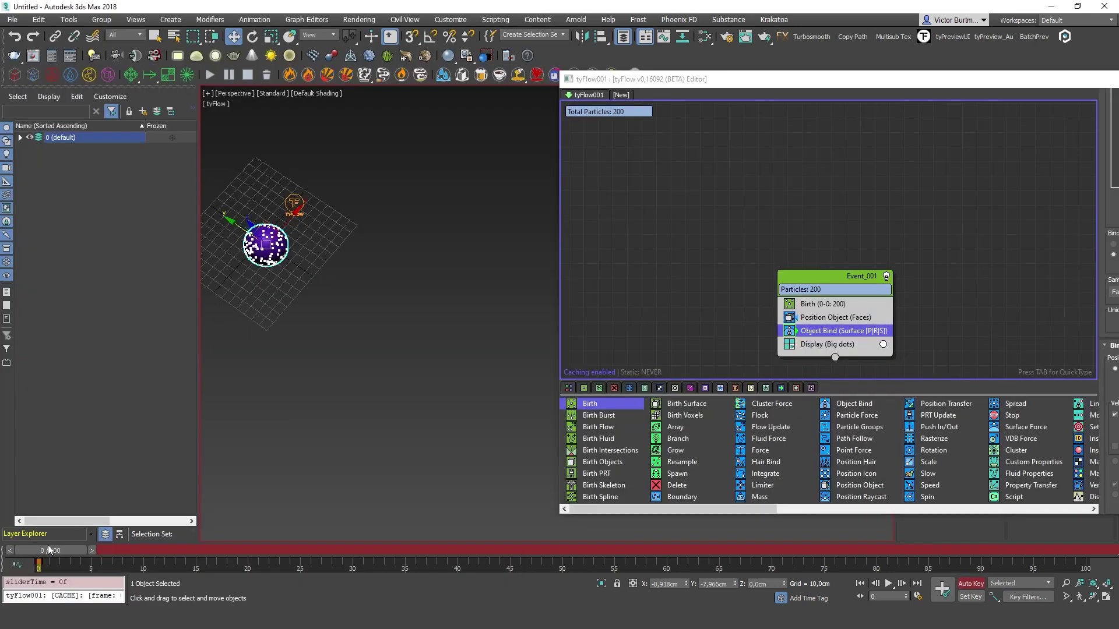
# Step: At frame 32, animate the sphere by moving it about 206 cm along the negative Y axis
pyautogui.moveTo(52, 553); pyautogui.dragTo(379, 553)
pyautogui.moveTo(248, 232); pyautogui.dragTo(440, 328)
pyautogui.keyDown('alt'); pyautogui.moveTo(428, 373); pyautogui.dragTo(443, 329, button='middle'); pyautogui.keyUp('alt')
# Step: Add a Spawn operator below Object Bind and arrange the two connected events
pyautogui.moveTo(813, 344); pyautogui.dragTo(730, 284, button='middle')
pyautogui.press('Tab')
pyautogui.write('pa')
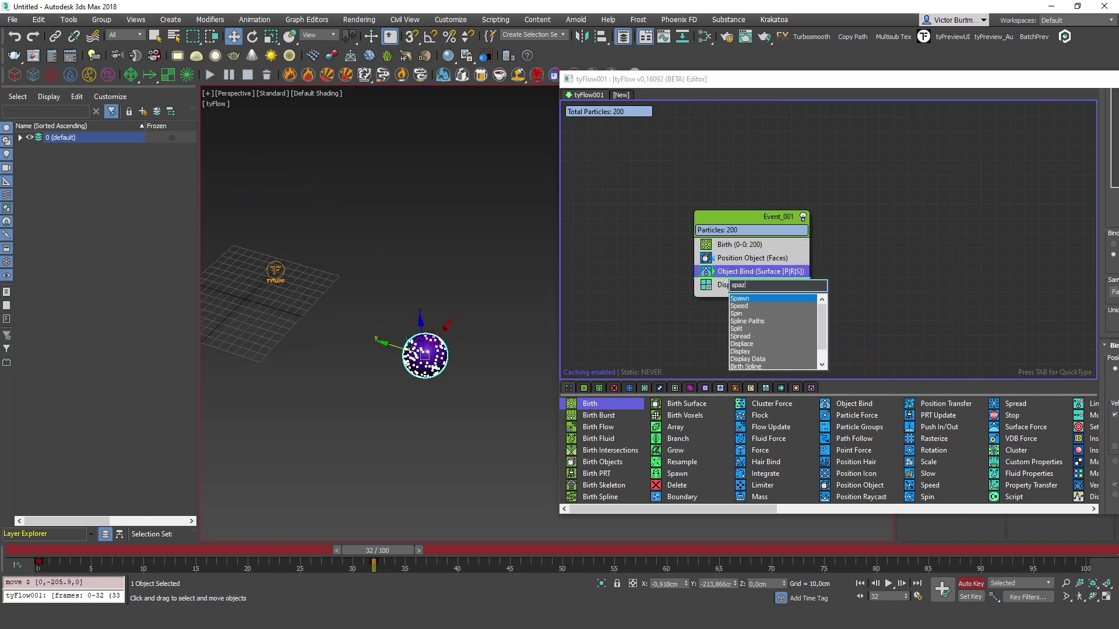
pyautogui.press('Return')
pyautogui.moveTo(757, 217); pyautogui.dragTo(728, 133)
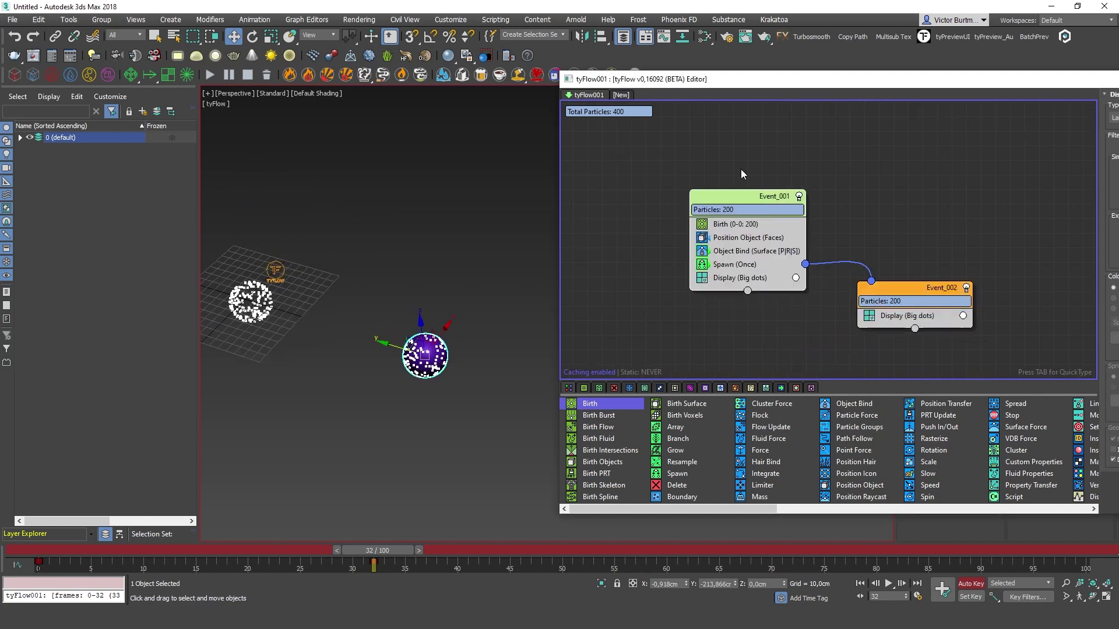
pyautogui.moveTo(904, 288); pyautogui.dragTo(862, 246)
pyautogui.moveTo(893, 145); pyautogui.dragTo(815, 155, button='middle')
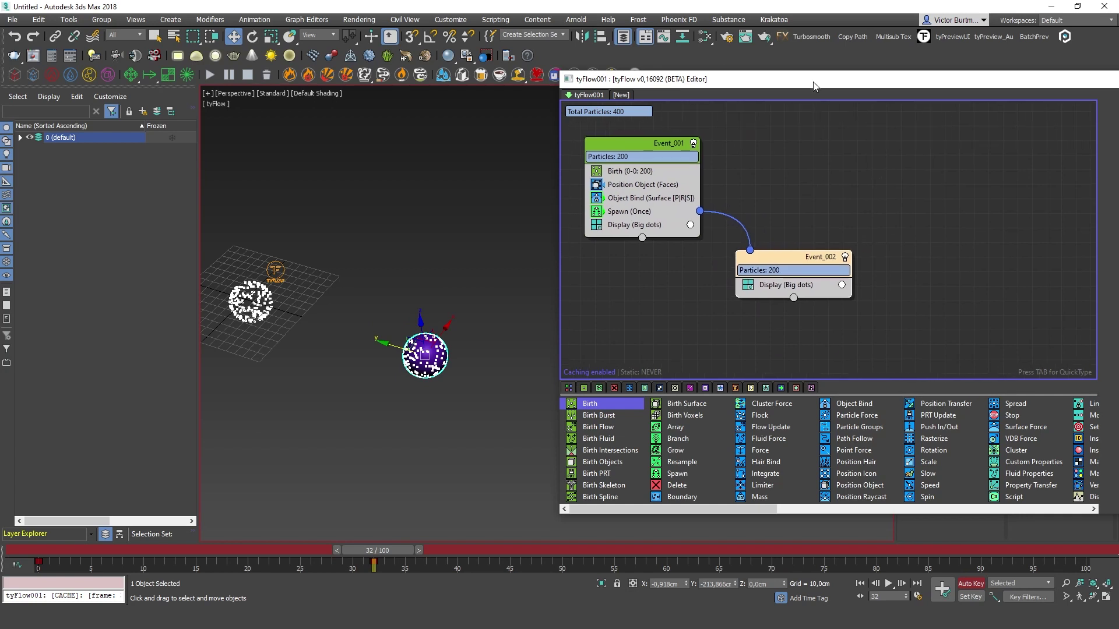
# Step: Set the Spawn operator to By Travel Distance with a 50 cm step size and expand its inherited properties
pyautogui.moveTo(813, 81); pyautogui.dragTo(712, 44)
pyautogui.click(558, 174)
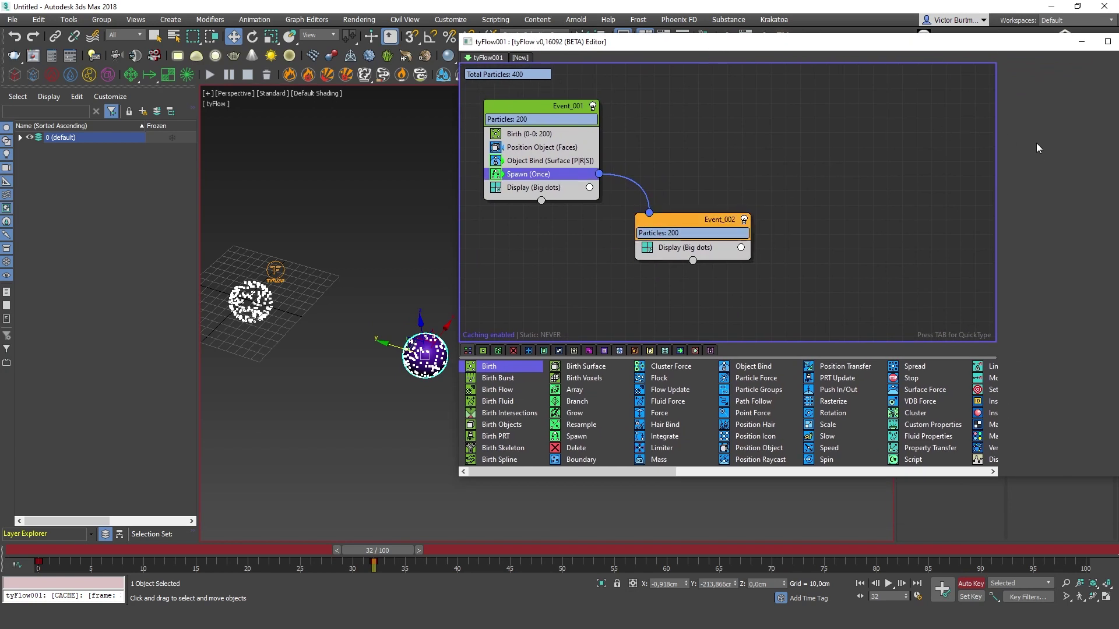
pyautogui.click(1011, 171)
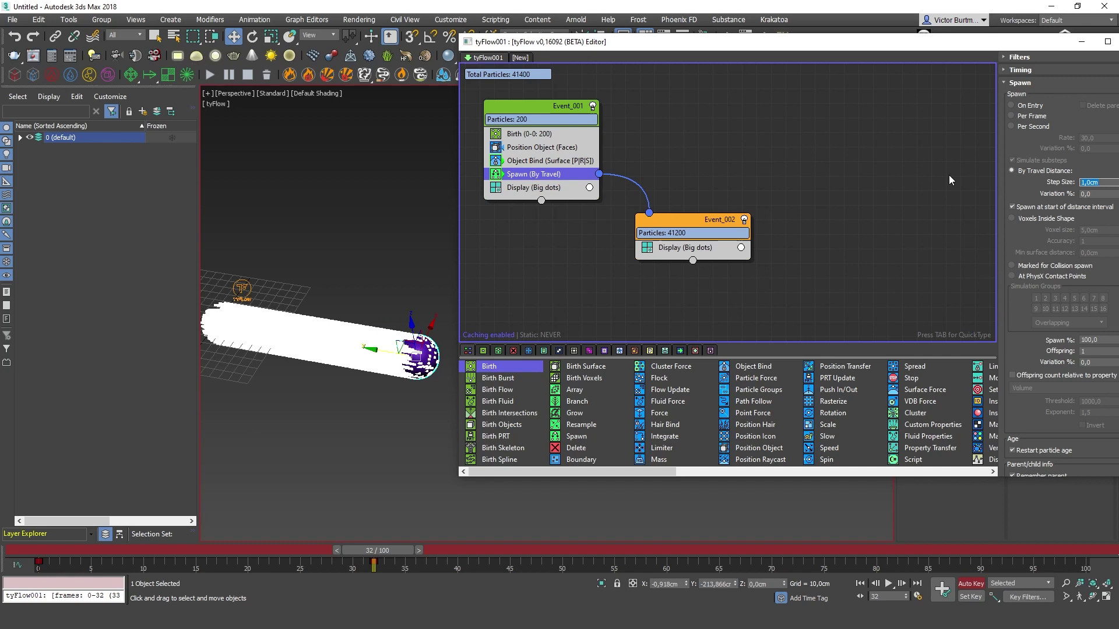
pyautogui.write('50')
pyautogui.press('Tab')
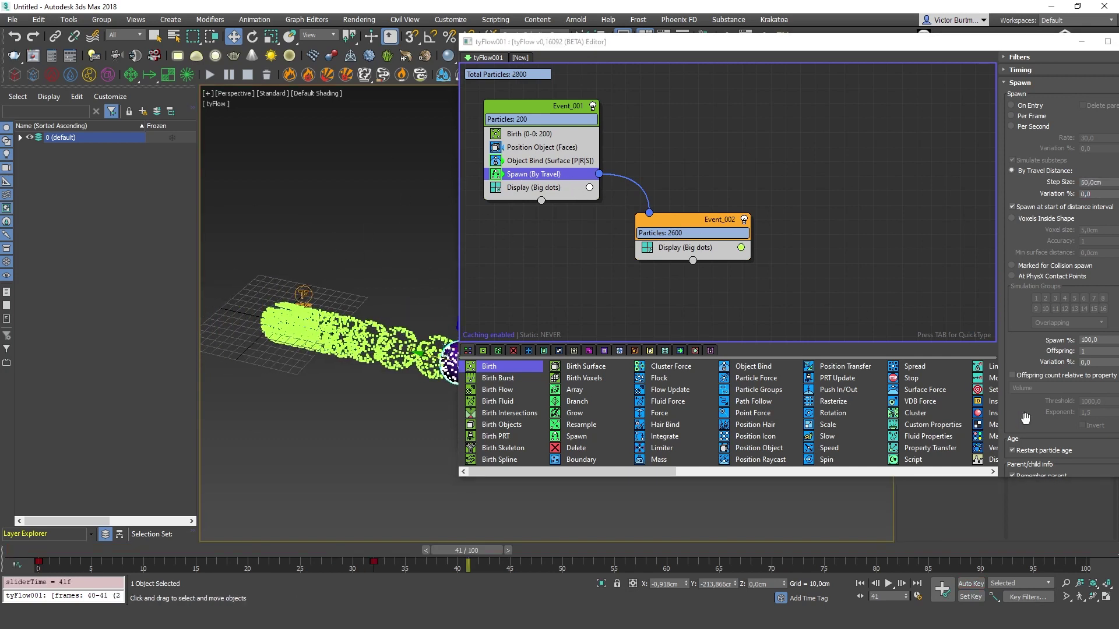
pyautogui.scroll(-3, 1023, 418)
pyautogui.click(1031, 459)
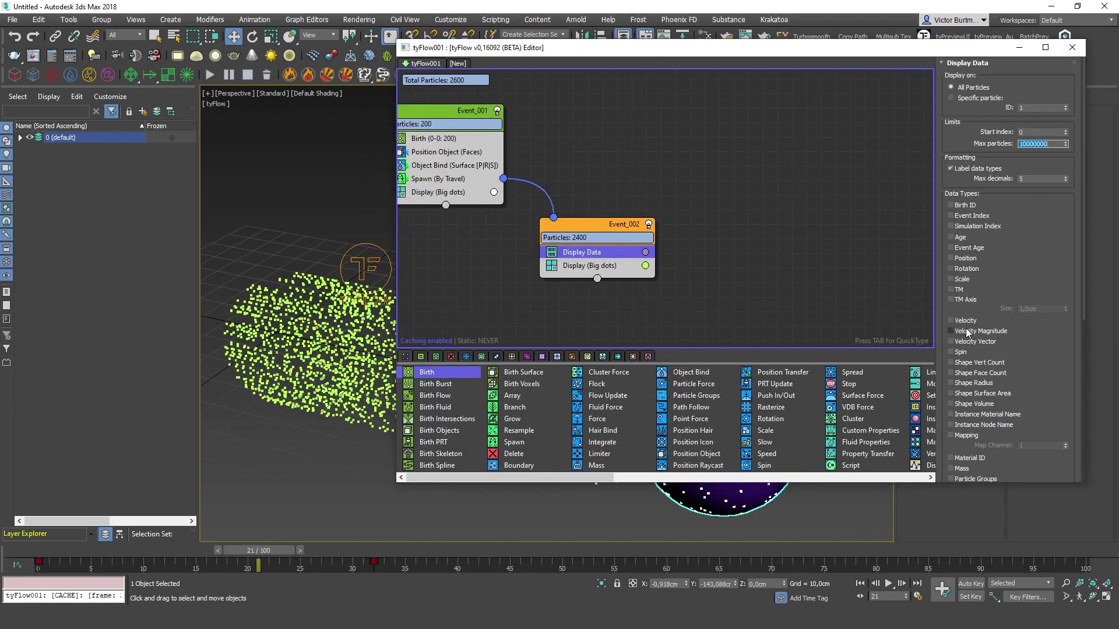
# Step: Enable the Velocity data type in the Display Data operator to inspect the velocity values on the particles
pyautogui.click(960, 321)
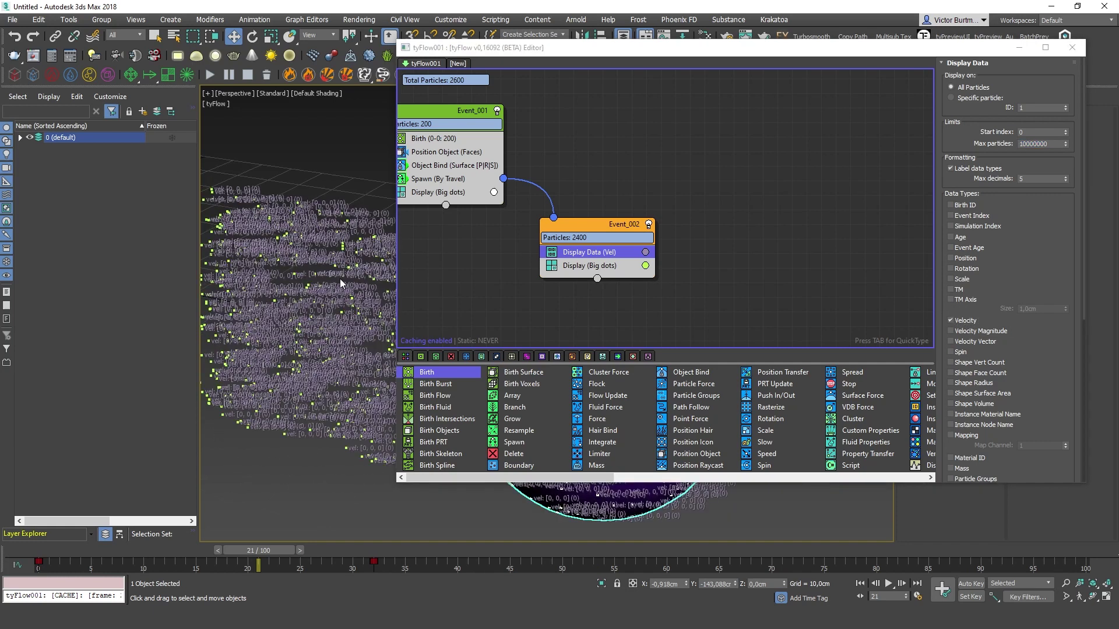
pyautogui.scroll(5, 341, 279)
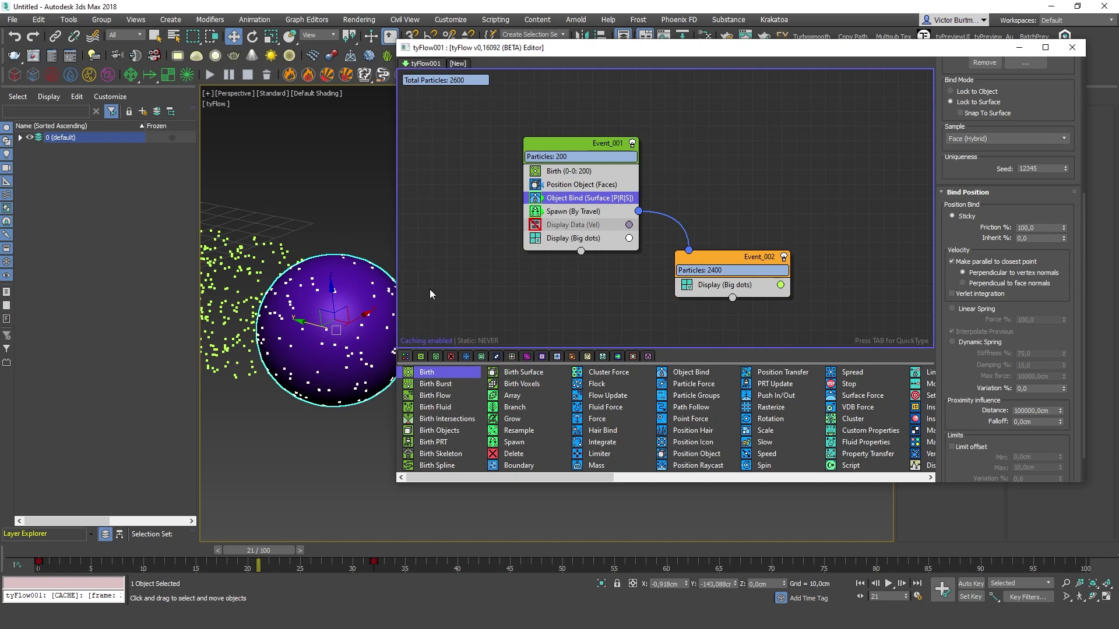
pyautogui.moveTo(302, 261); pyautogui.dragTo(346, 274, button='middle')
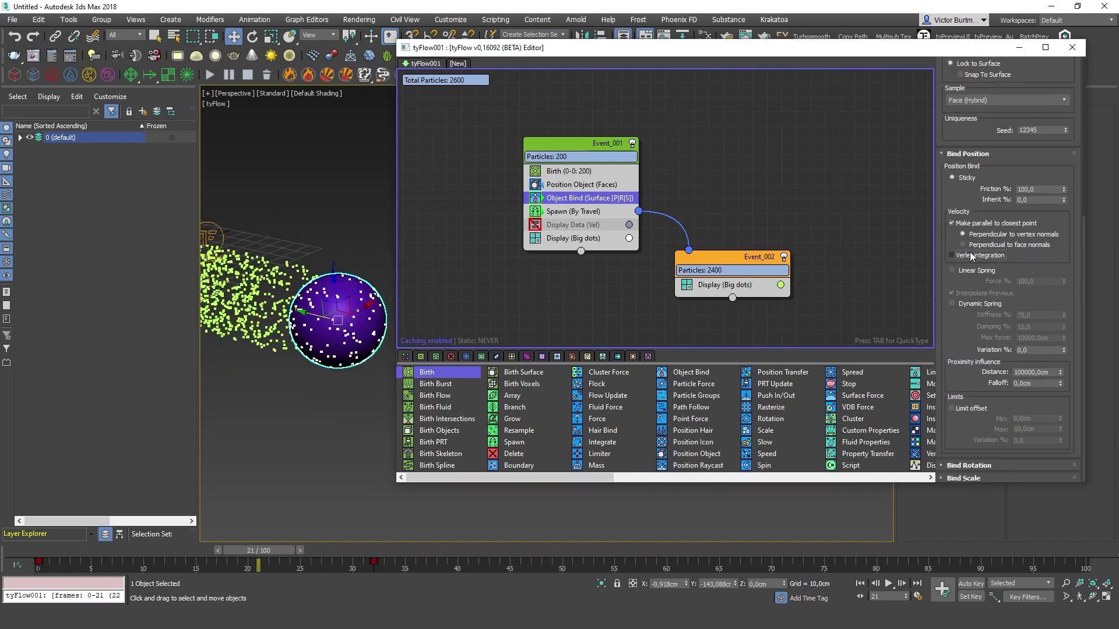
# Step: Enable Verlet integration for the Object Bind velocity and advance to frame 22
pyautogui.click(972, 259)
pyautogui.press('.')
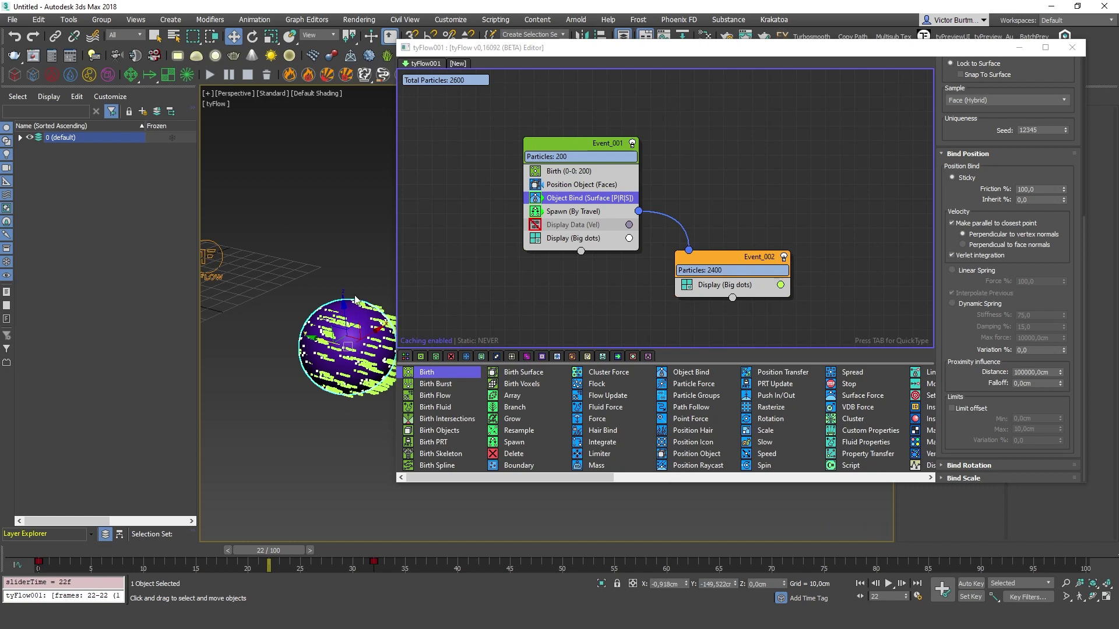
pyautogui.moveTo(318, 269); pyautogui.dragTo(321, 312, button='middle')
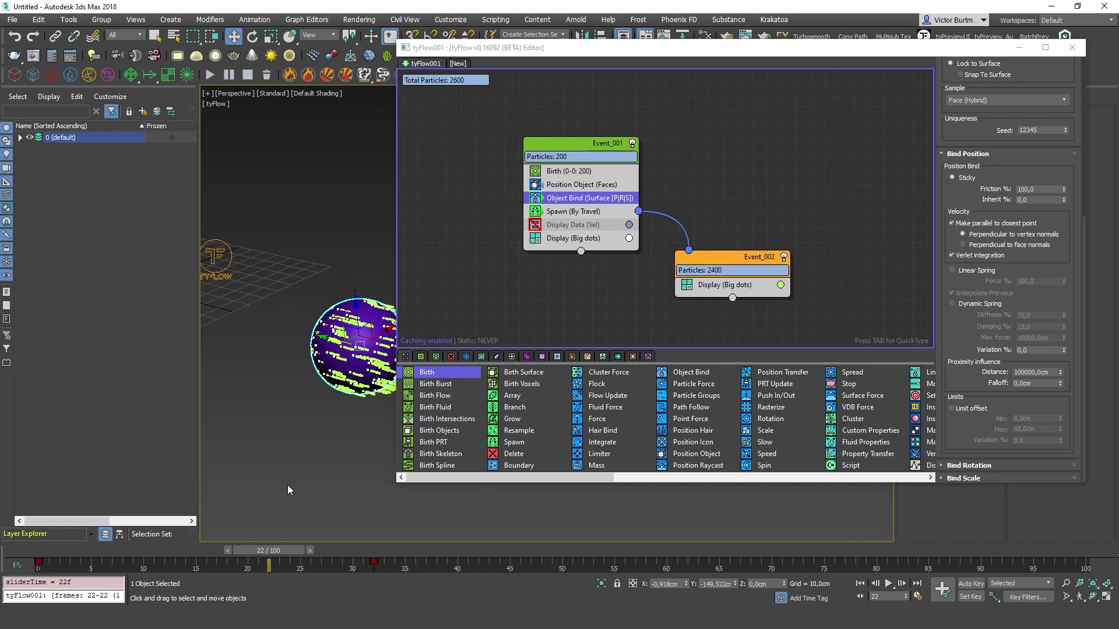
# Step: Go to frame 10 and enable the Display Data operator in Event_001 to read the bound particles' velocities
pyautogui.moveTo(275, 553); pyautogui.dragTo(156, 553)
pyautogui.click(562, 224)
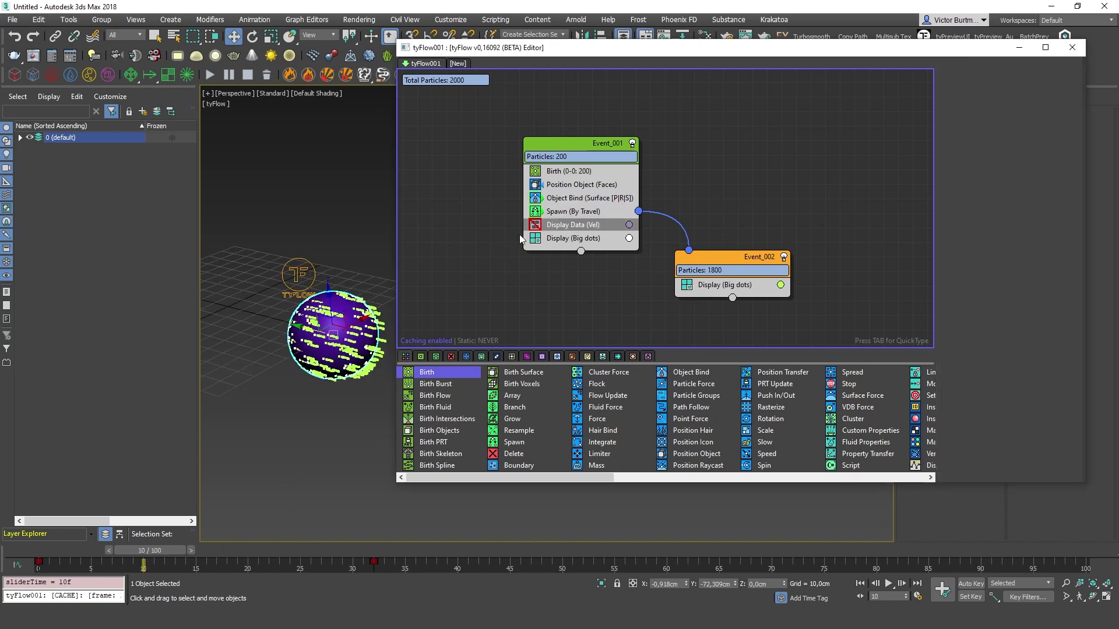
pyautogui.click(535, 225)
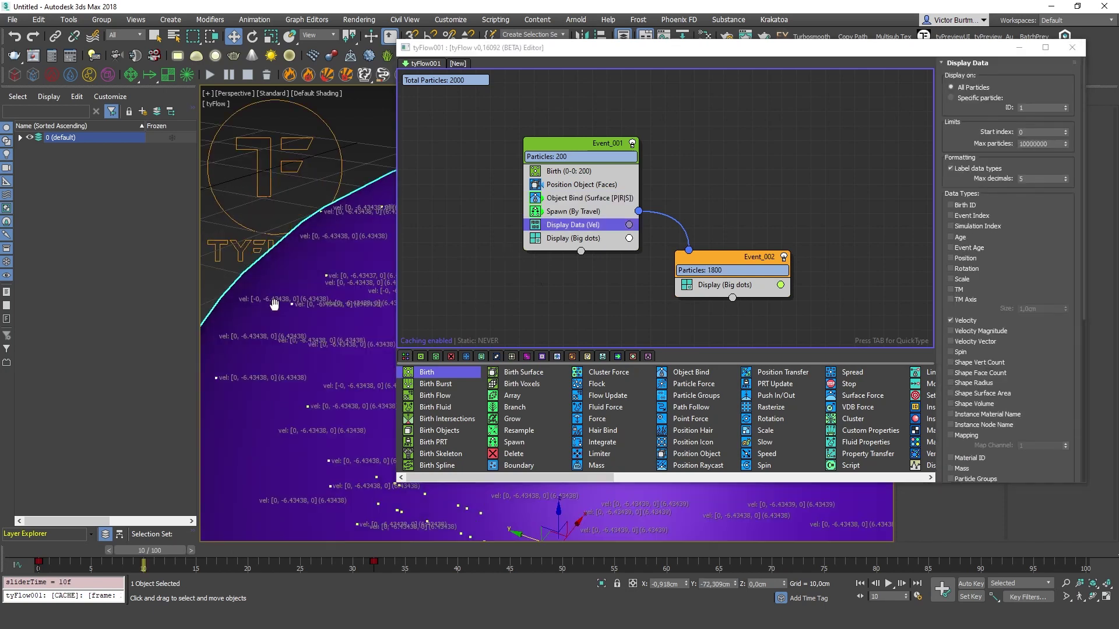
pyautogui.scroll(2, 275, 305)
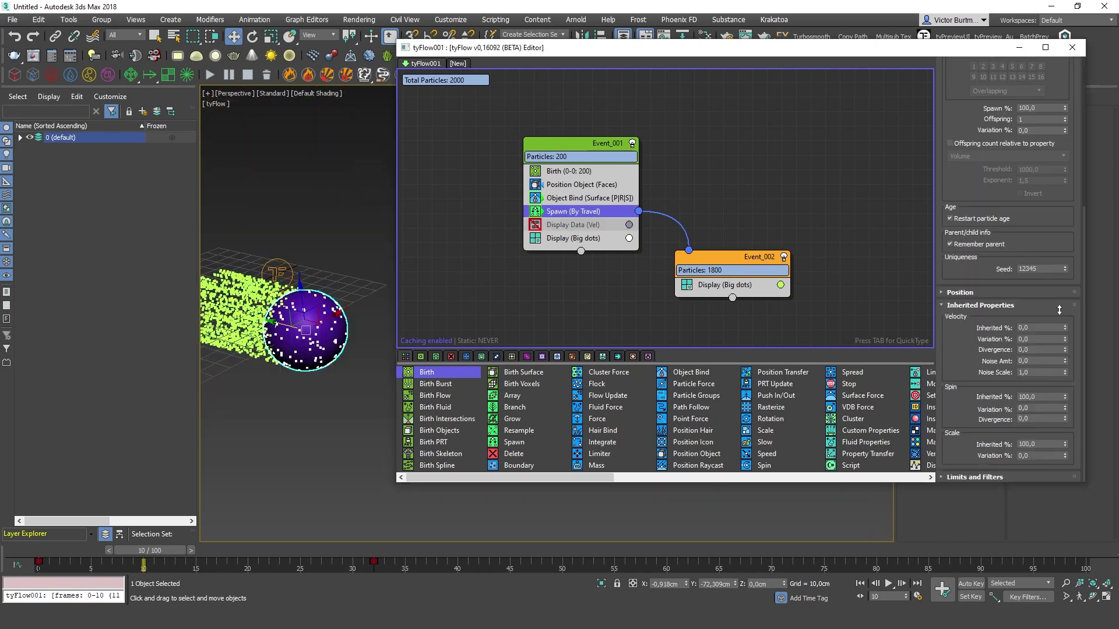
# Step: Raise the Spawn operator's inherited velocity to 202.3%
pyautogui.moveTo(1059, 310); pyautogui.dragTo(1057, 339)
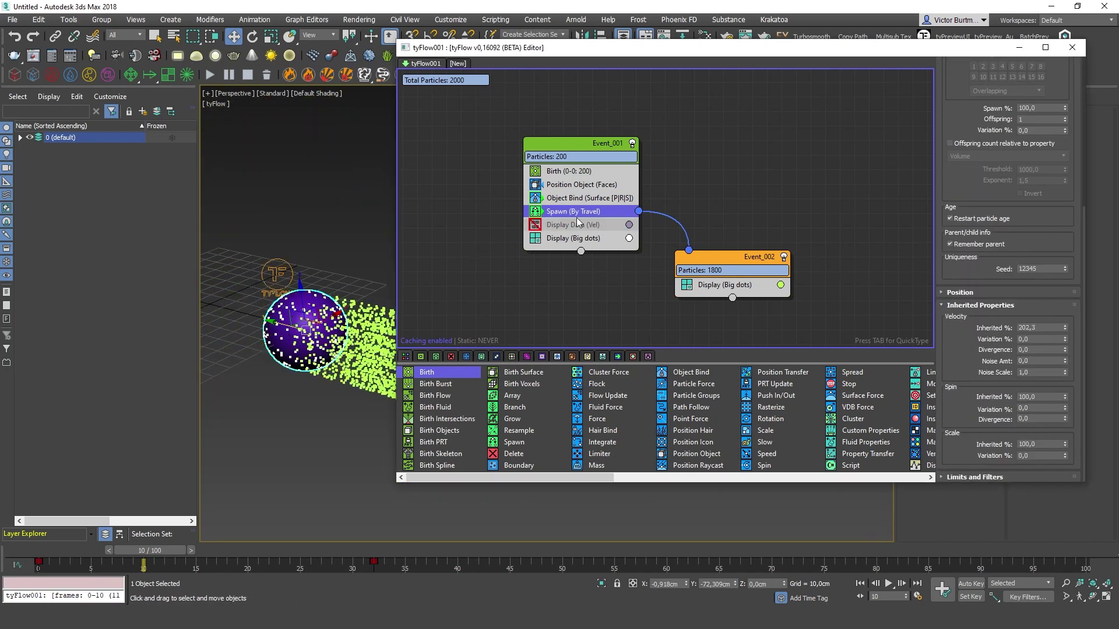
pyautogui.moveTo(725, 264); pyautogui.dragTo(726, 269)
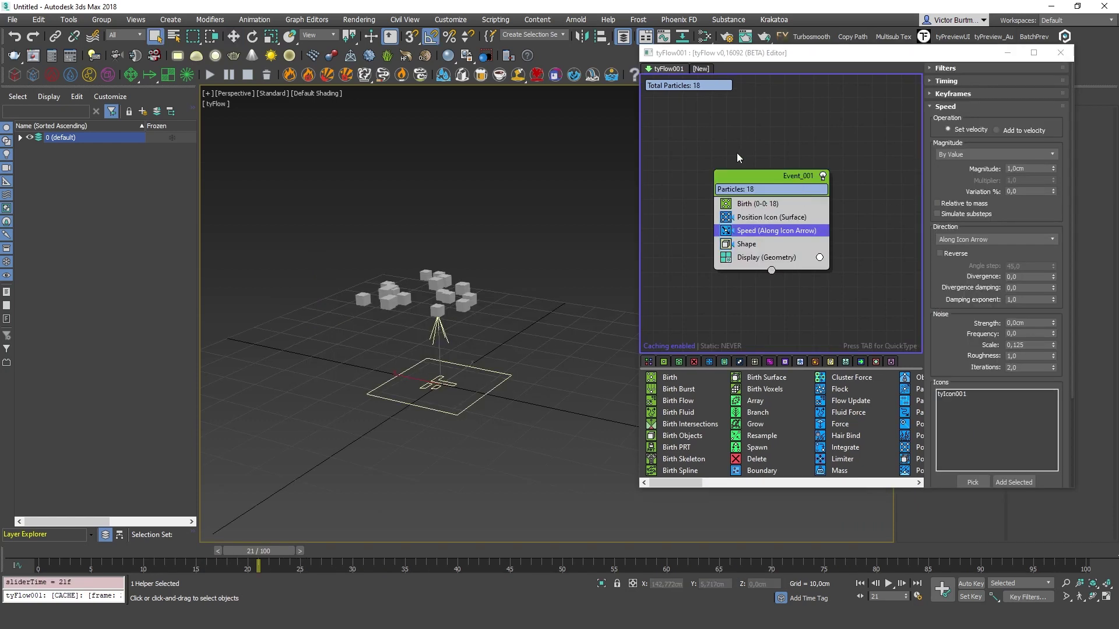
# Step: Scrub the timeline to examine how the cubes move along the icon arrow, and expand the Speed operator's Timing settings
pyautogui.moveTo(50, 556); pyautogui.dragTo(269, 553)
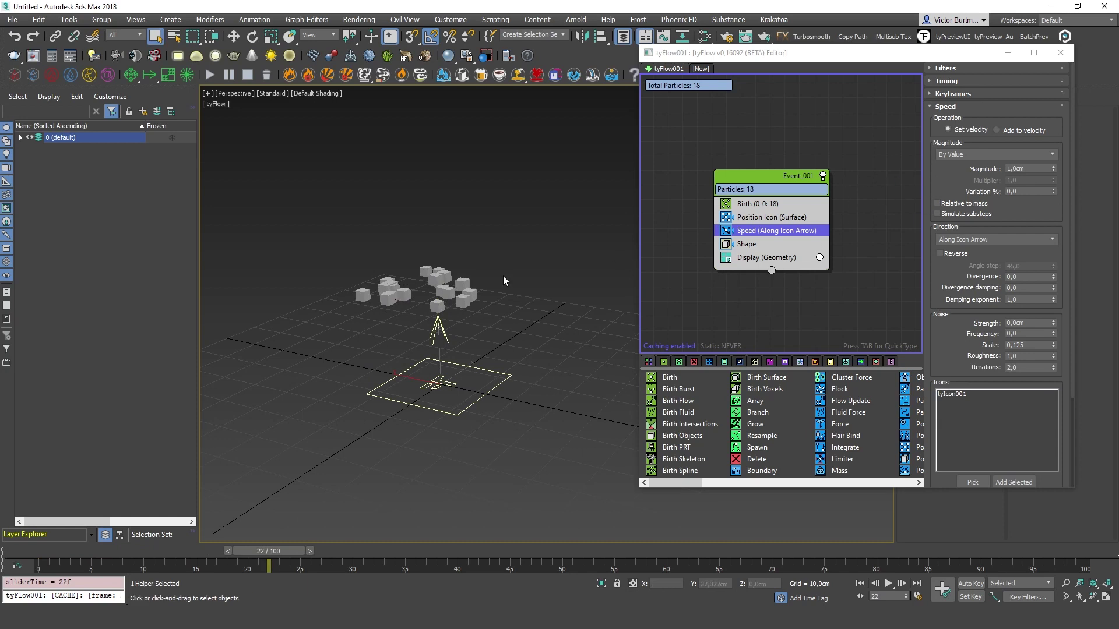
pyautogui.click(430, 409)
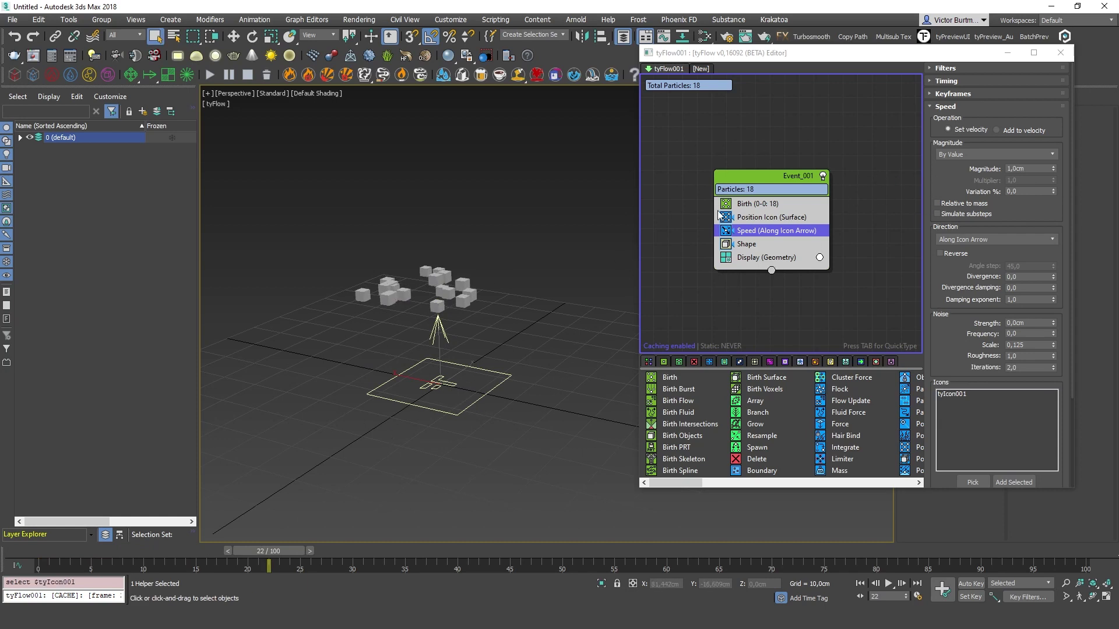
pyautogui.click(956, 82)
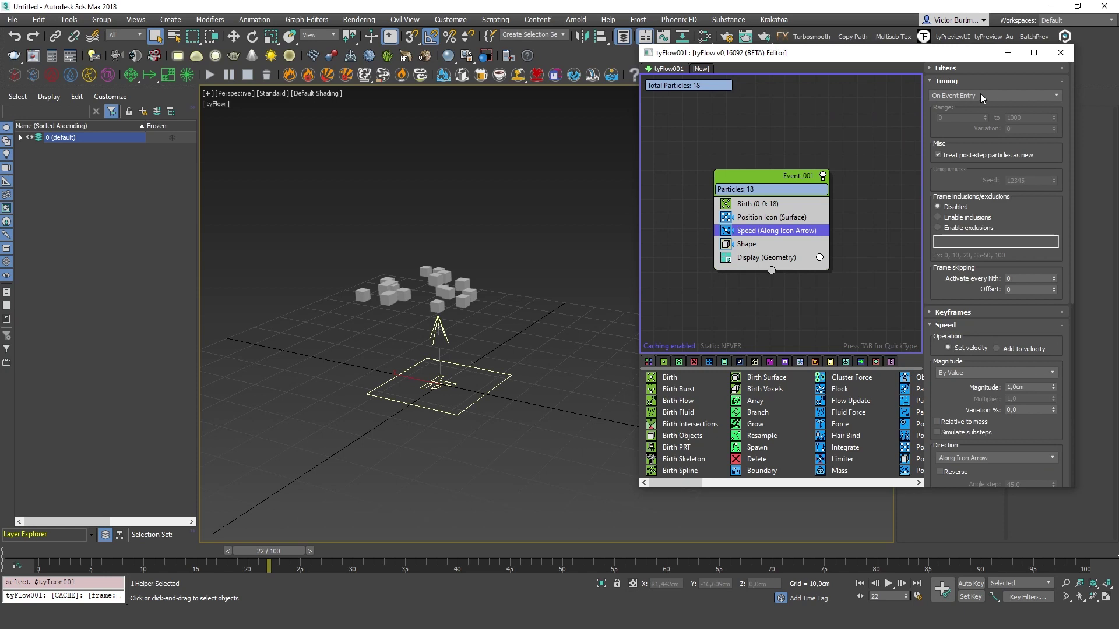
pyautogui.moveTo(49, 555); pyautogui.dragTo(96, 553)
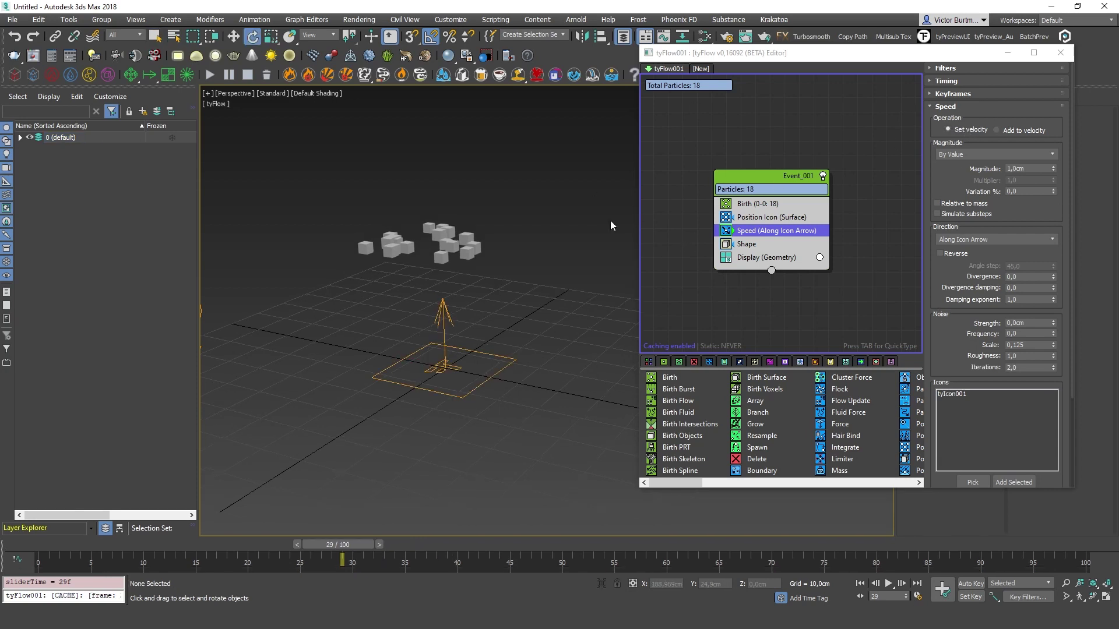
# Step: Go to frame 27 and add a Display Data operator showing velocity above the event's Display operator
pyautogui.moveTo(51, 548); pyautogui.dragTo(321, 544)
pyautogui.press('Tab')
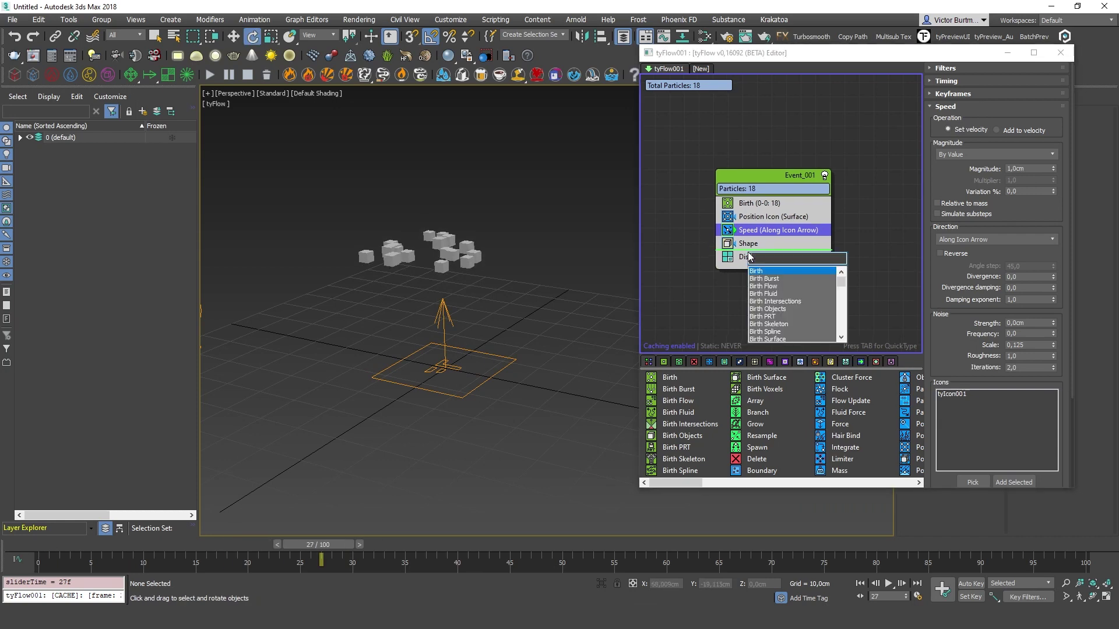
pyautogui.write('disp')
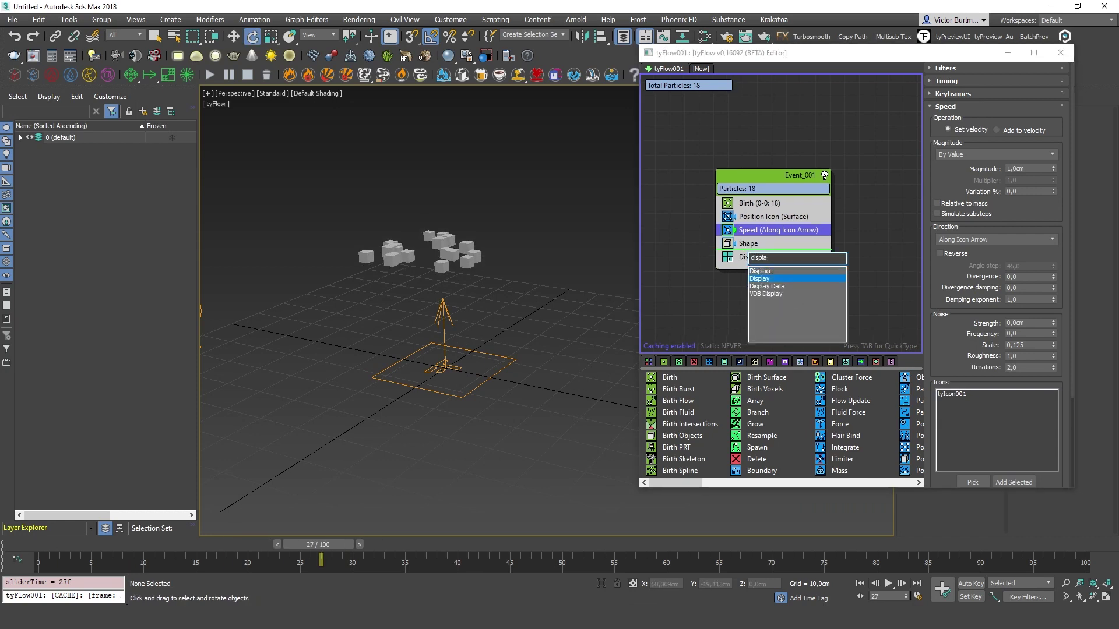
pyautogui.write('la')
pyautogui.press('Down')
pyautogui.press('Return')
pyautogui.scroll(4, 424, 268)
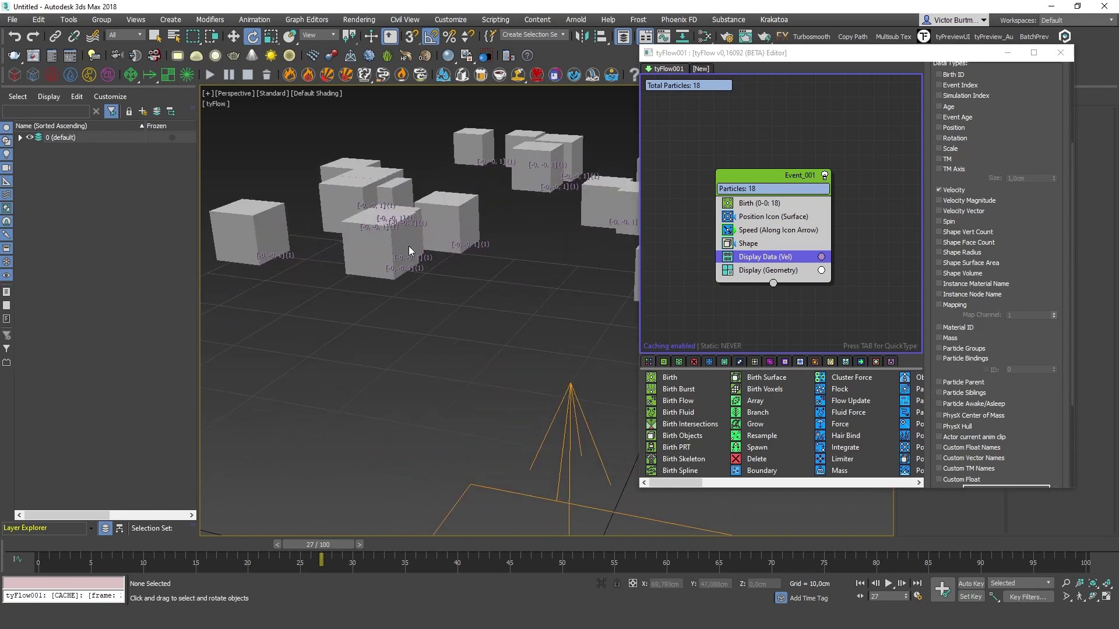
pyautogui.scroll(3, 367, 211)
pyautogui.scroll(3, 389, 230)
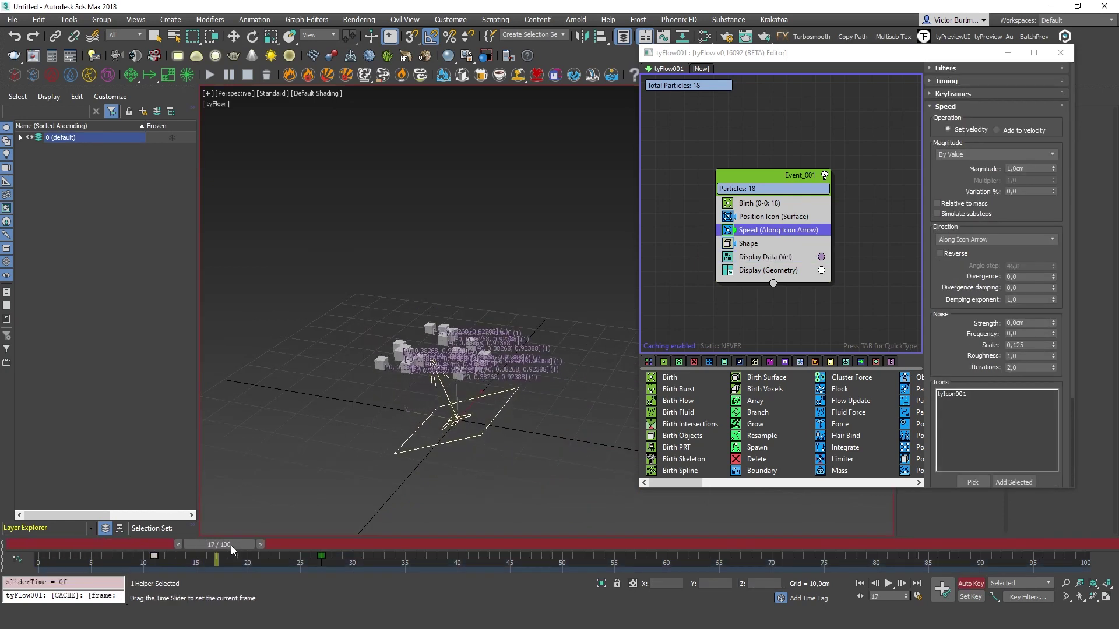
# Step: Scrub and step through the frames to examine how the cubes' velocity follows the rotating icon
pyautogui.moveTo(231, 548); pyautogui.dragTo(466, 545)
pyautogui.press('e')
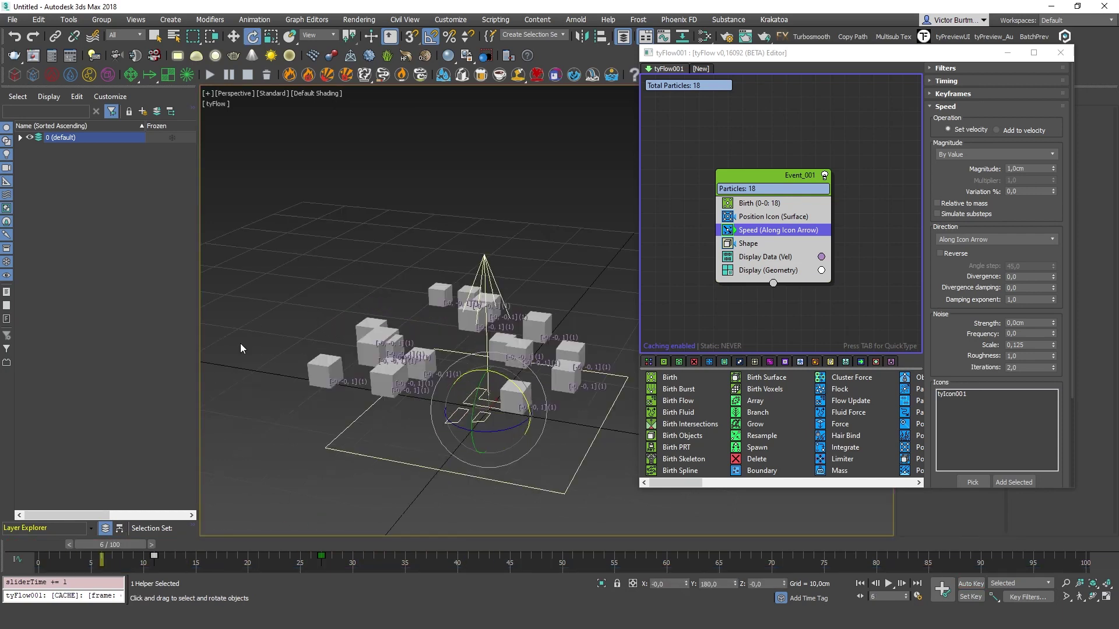
pyautogui.keyDown('alt'); pyautogui.moveTo(243, 348); pyautogui.dragTo(306, 326, button='middle'); pyautogui.keyUp('alt')
pyautogui.press('.')
pyautogui.press('.')
pyautogui.press('.')
pyautogui.press('.')
pyautogui.press('.')
pyautogui.press('.')
pyautogui.press('.')
pyautogui.press('.')
# Step: Switch the Speed operation to Add to velocity and restart the simulation from the first frame
pyautogui.click(1009, 131)
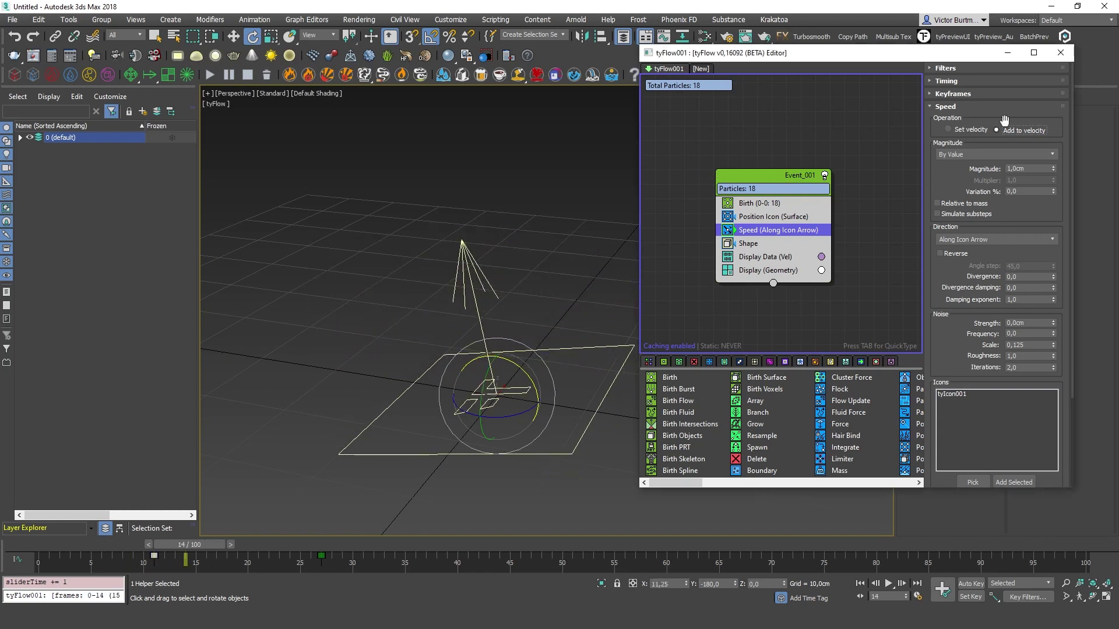
pyautogui.press('Home')
pyautogui.press('.')
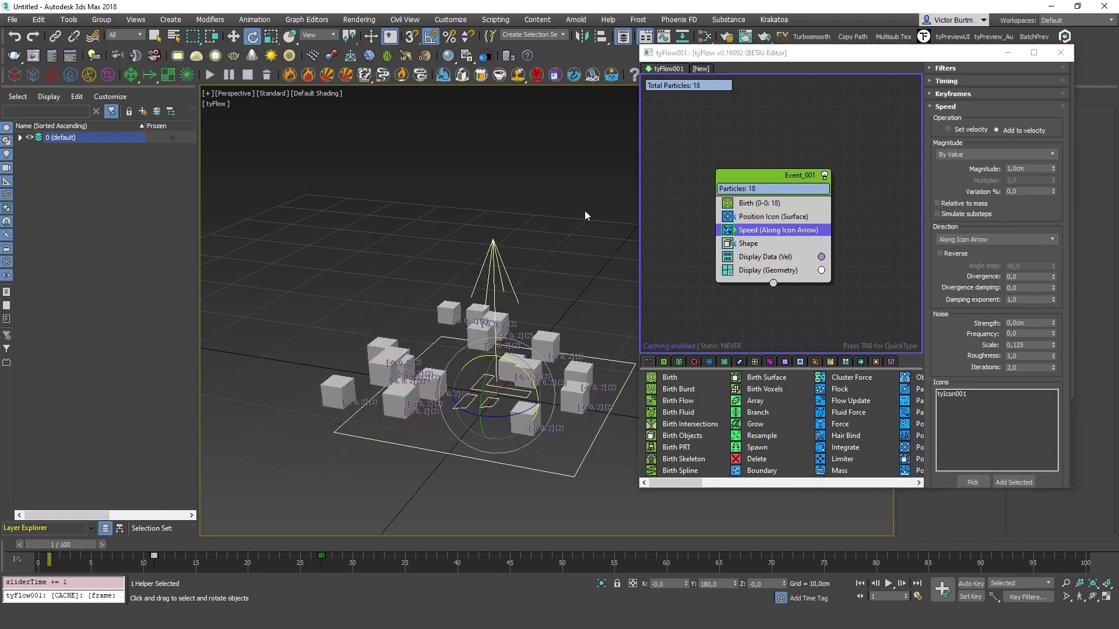
# Step: Step back and forth through the early frames to examine how the cubes' velocity changes from frame to frame
pyautogui.moveTo(428, 321); pyautogui.dragTo(427, 308, button='middle')
pyautogui.press('.')
pyautogui.press('.')
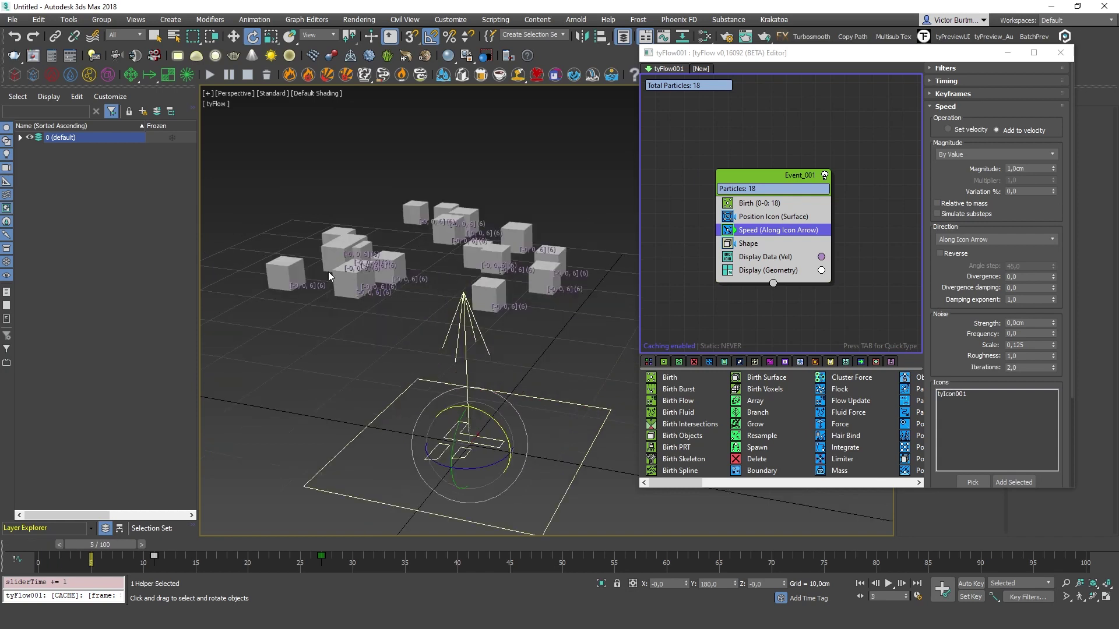
pyautogui.moveTo(328, 272); pyautogui.dragTo(335, 294, button='middle')
pyautogui.press(',')
pyautogui.press('.')
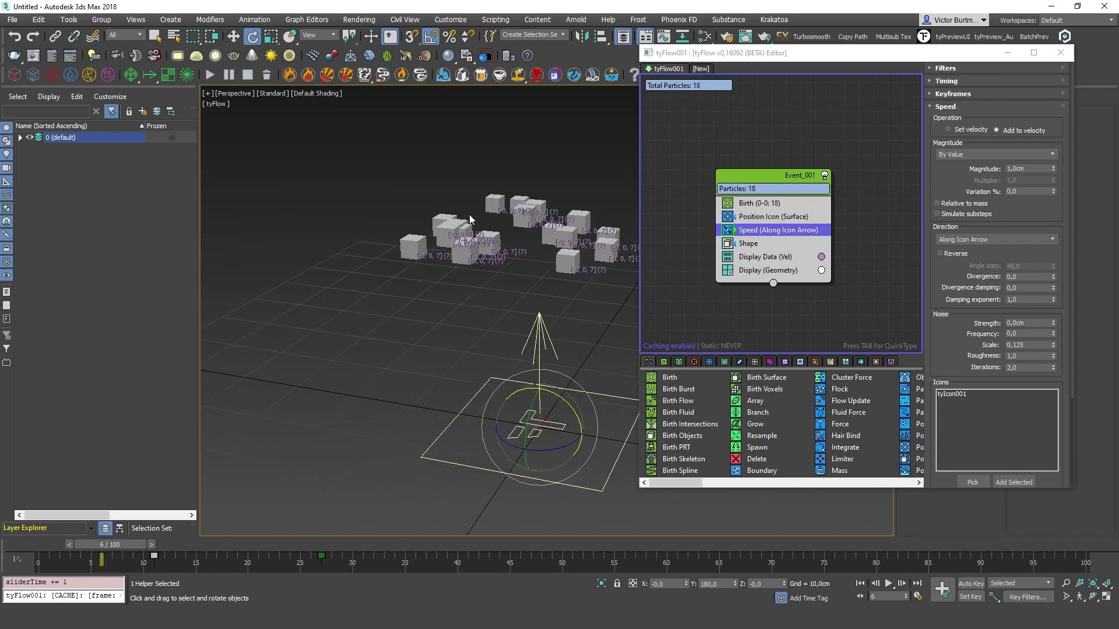
pyautogui.press('.')
pyautogui.press('.')
pyautogui.press(',')
pyautogui.press(',')
pyautogui.press(',')
pyautogui.press(',')
pyautogui.press('.')
pyautogui.press('.')
pyautogui.press('.')
pyautogui.press('.')
pyautogui.moveTo(464, 190); pyautogui.dragTo(450, 255, button='middle')
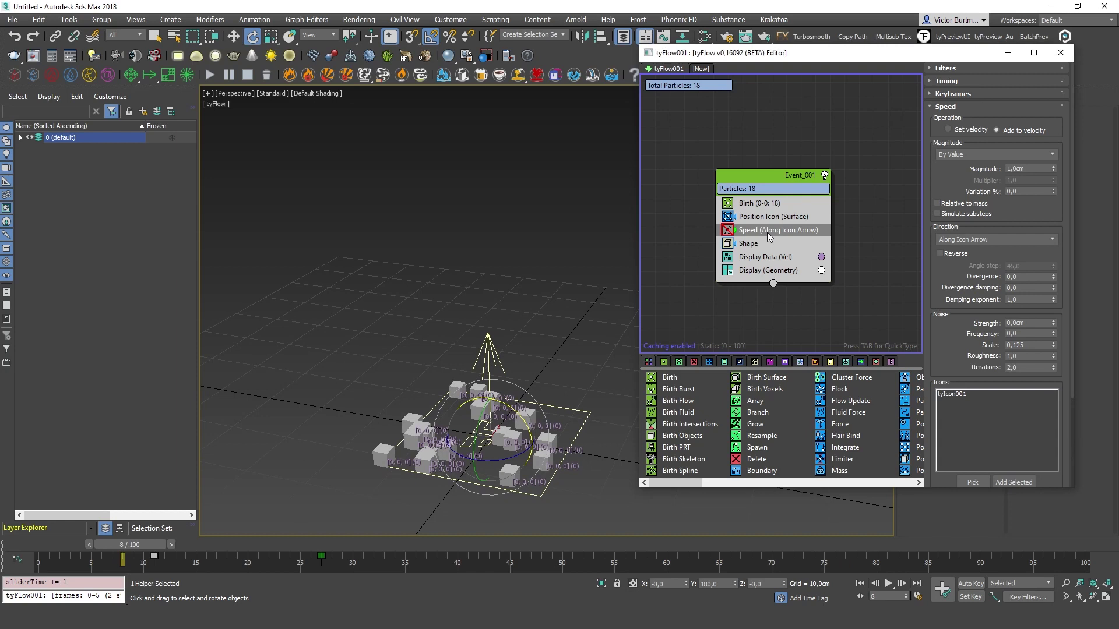
# Step: Add a Surface Force operator to the event and advance to frame 9 to check the cubes' velocities
pyautogui.press('Tab')
pyautogui.write('sur')
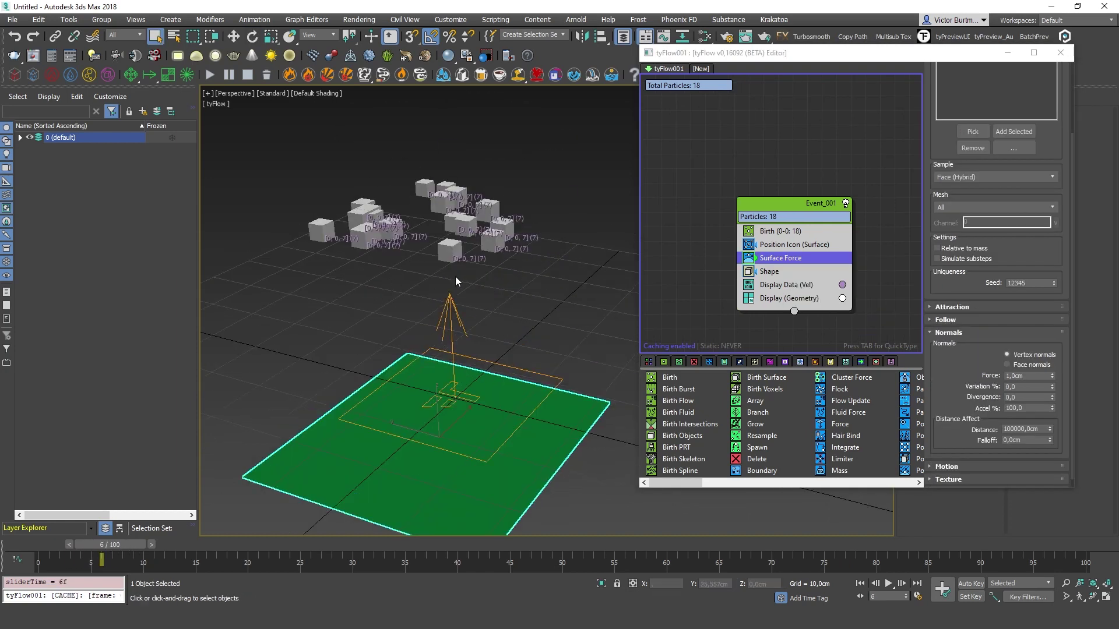
pyautogui.press('.')
pyautogui.press('.')
pyautogui.moveTo(422, 249); pyautogui.dragTo(421, 287, button='middle')
pyautogui.scroll(-5, 426, 269)
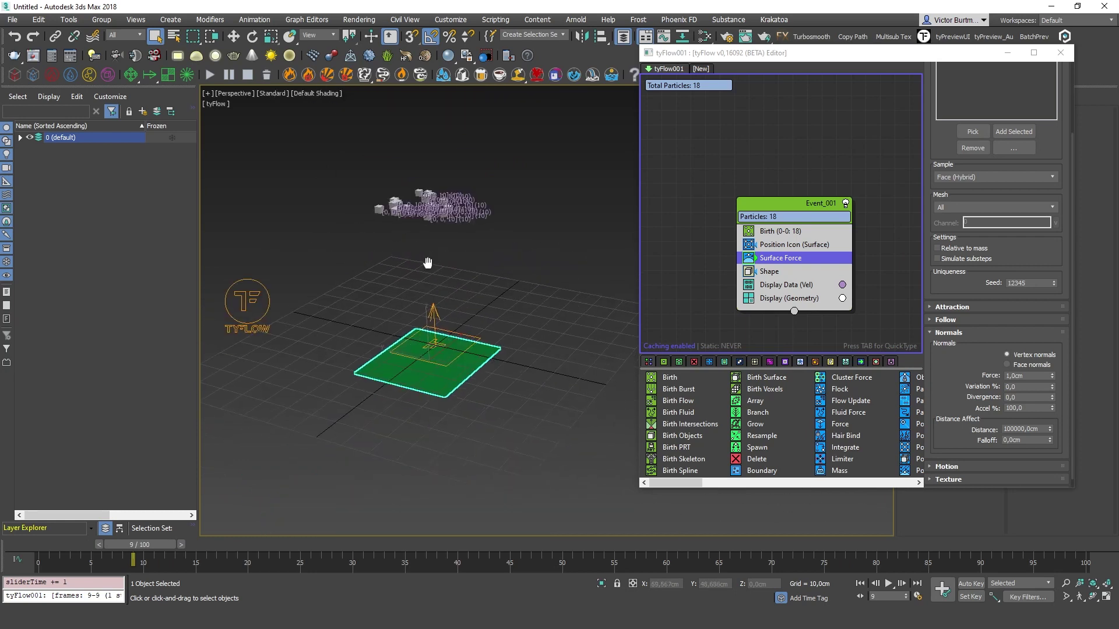
# Step: Advance to frame 10 and examine the Surface Force operator's Normals settings
pyautogui.press('.')
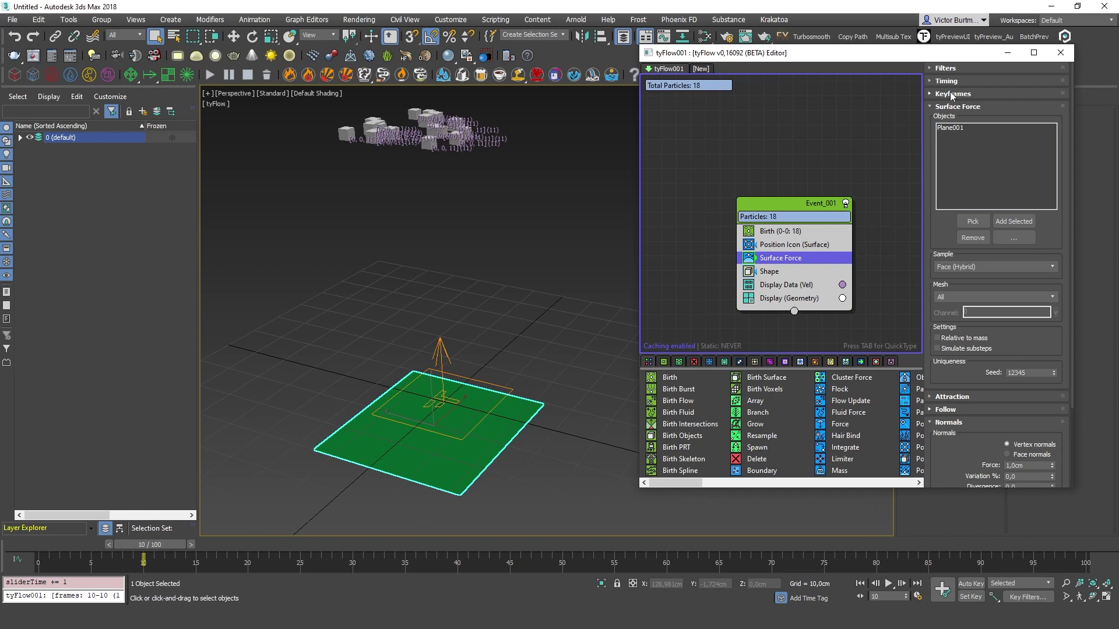
pyautogui.click(963, 104)
pyautogui.moveTo(396, 208); pyautogui.dragTo(477, 216, button='middle')
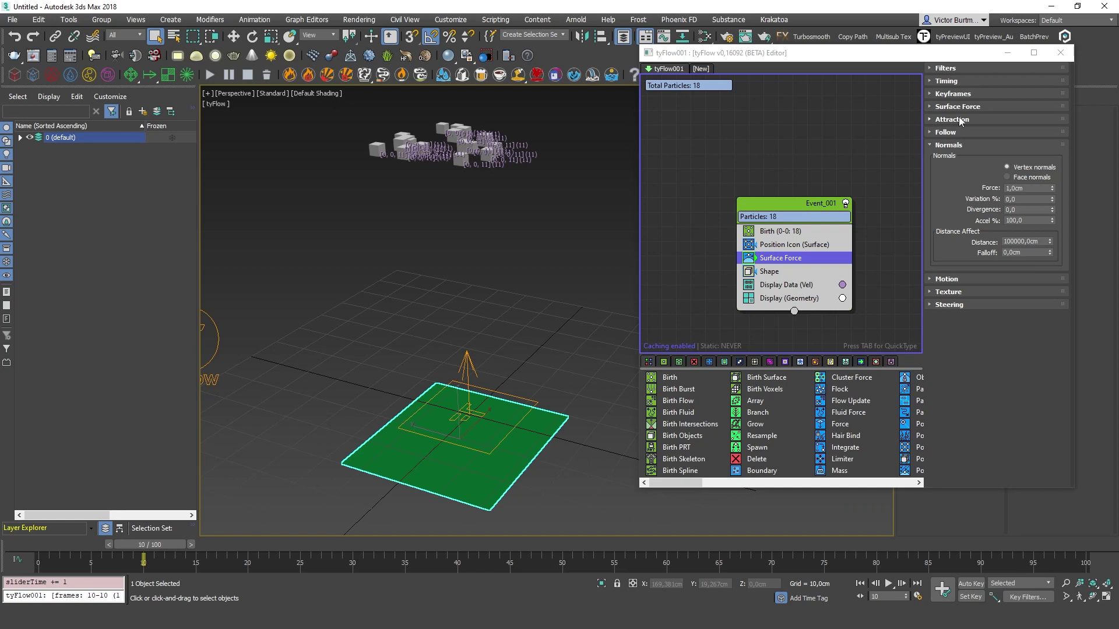
# Step: Insert a Stop operator directly above Surface Force in the event and set its timing to Continuous
pyautogui.scroll(-1, 757, 383)
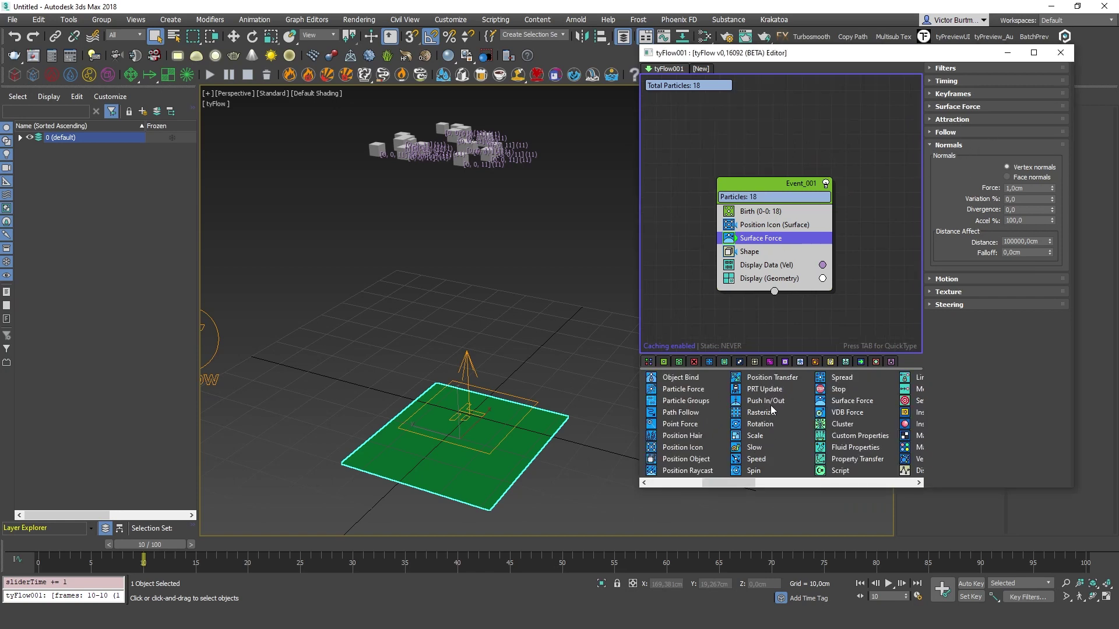
pyautogui.moveTo(839, 389); pyautogui.dragTo(765, 237)
pyautogui.click(971, 82)
pyautogui.click(994, 95)
pyautogui.click(953, 124)
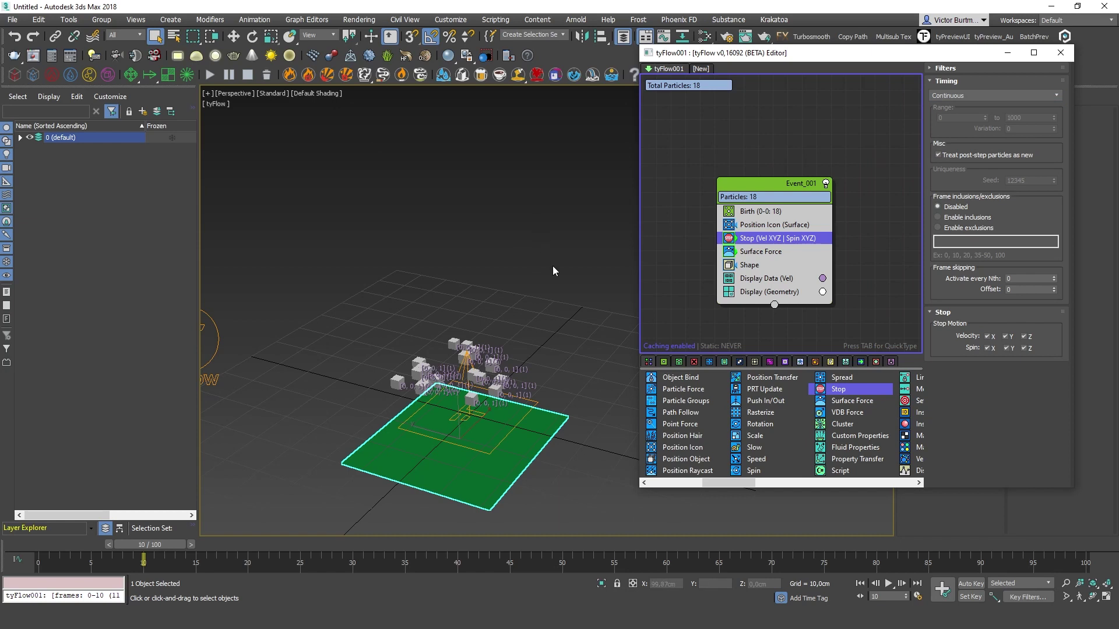
# Step: Step forward to frame 14 and examine the cubes' velocities with Stop evaluated before Surface Force
pyautogui.scroll(4, 509, 299)
pyautogui.moveTo(471, 270); pyautogui.dragTo(495, 249, button='middle')
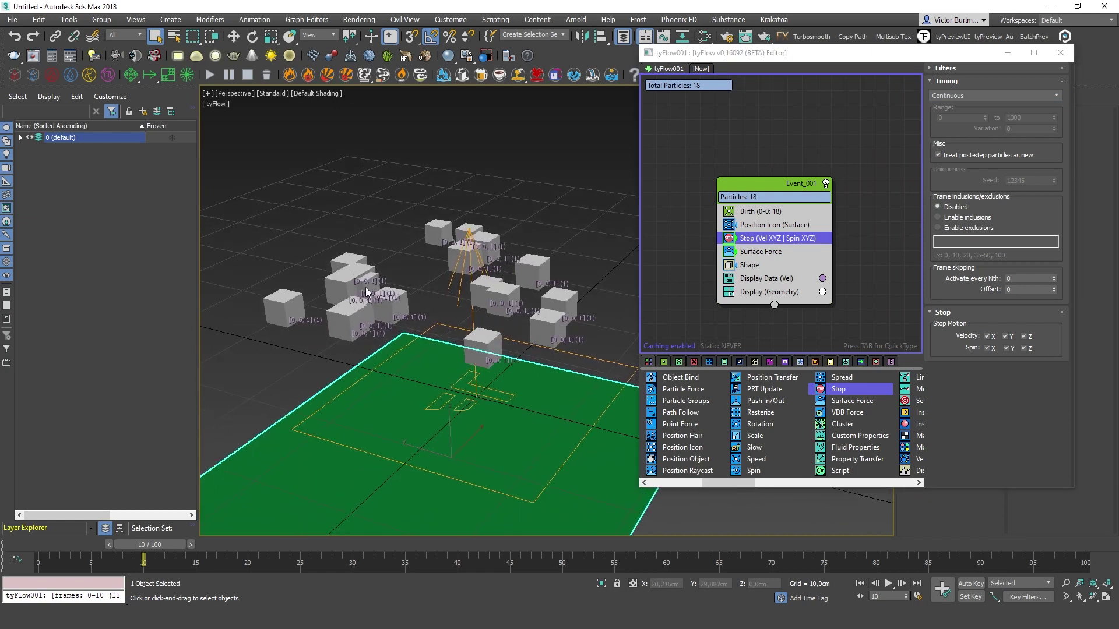
pyautogui.press('.')
pyautogui.press('.')
pyautogui.press('.')
pyautogui.press('.')
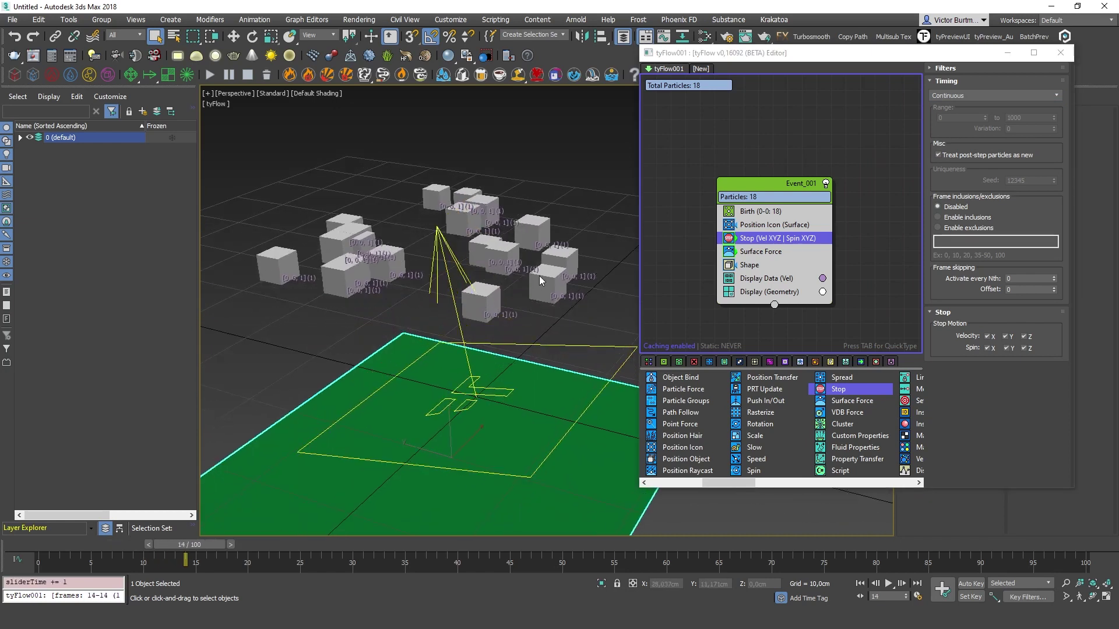
# Step: Compare the Stop and Surface Force operators, deselect the plane, and step through the frames to check how the cubes move
pyautogui.click(757, 254)
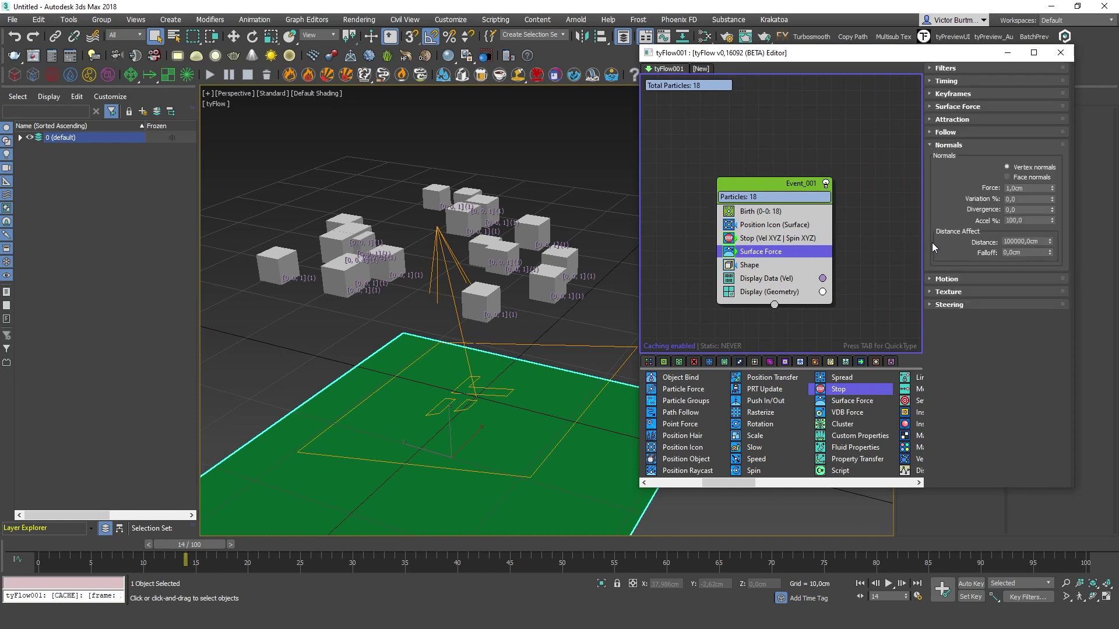
pyautogui.click(758, 239)
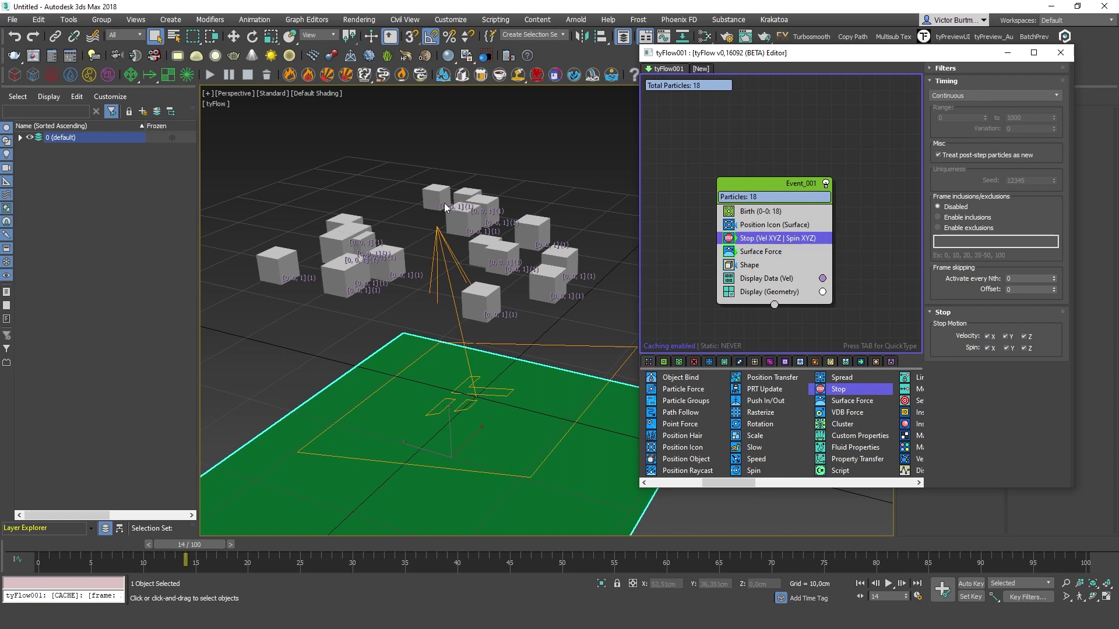
pyautogui.click(772, 253)
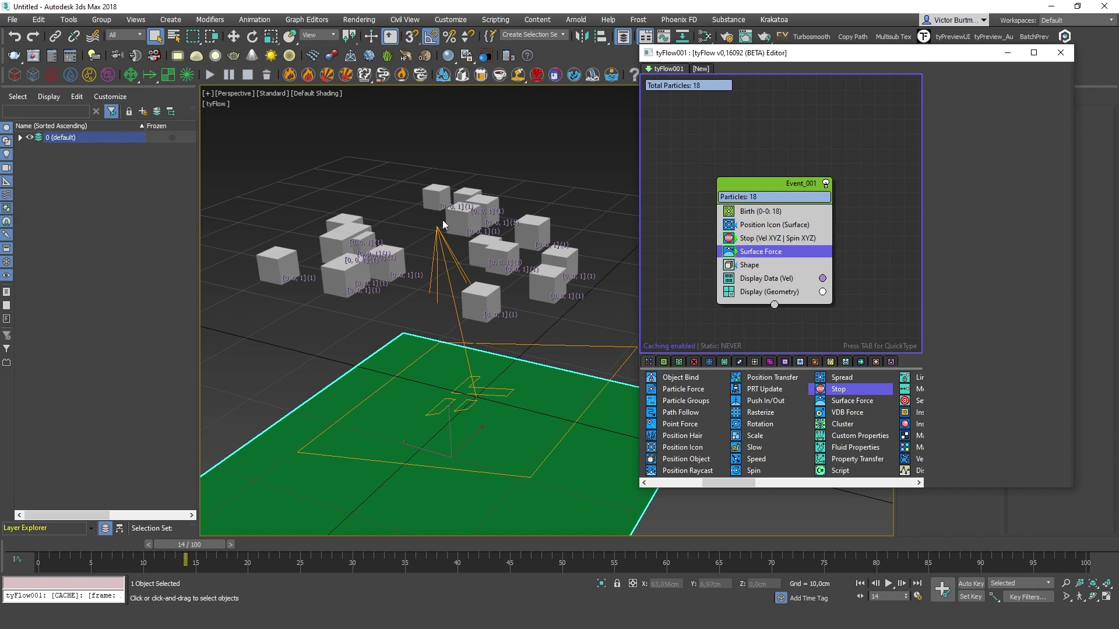
pyautogui.moveTo(443, 224); pyautogui.dragTo(429, 217, button='middle')
pyautogui.press('.')
pyautogui.click(524, 175)
pyautogui.moveTo(477, 188); pyautogui.dragTo(511, 183, button='middle')
pyautogui.press('.')
pyautogui.press('.')
pyautogui.press('.')
pyautogui.press('.')
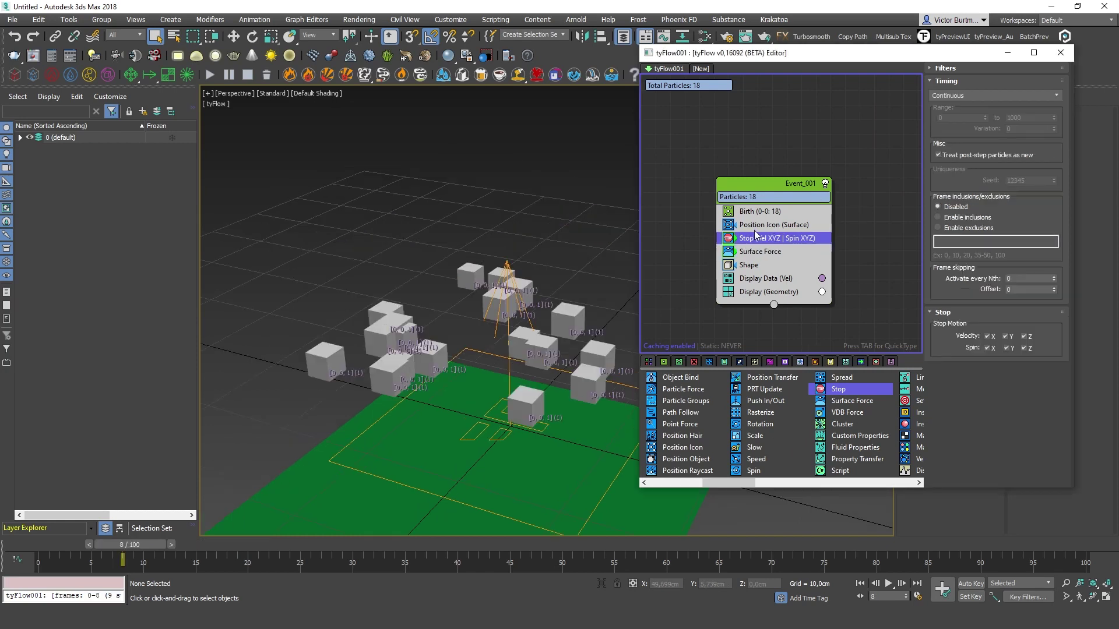
# Step: Move the Stop operator below Surface Force and examine the cubes' velocities up close
pyautogui.moveTo(756, 243); pyautogui.dragTo(775, 258)
pyautogui.moveTo(430, 334); pyautogui.dragTo(423, 260, button='middle')
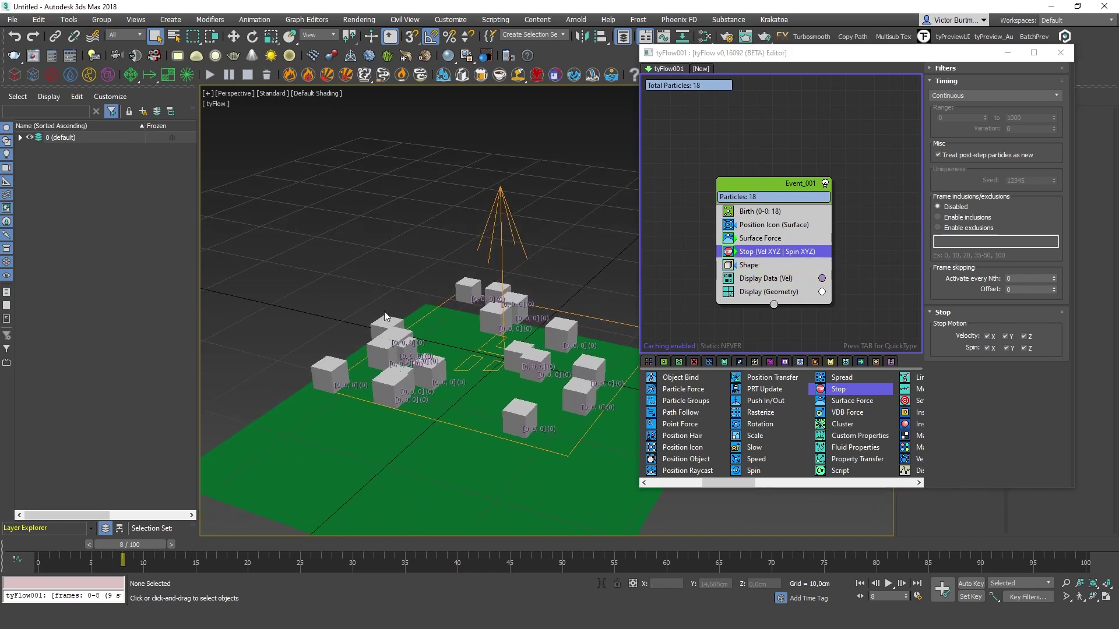
pyautogui.scroll(3, 470, 334)
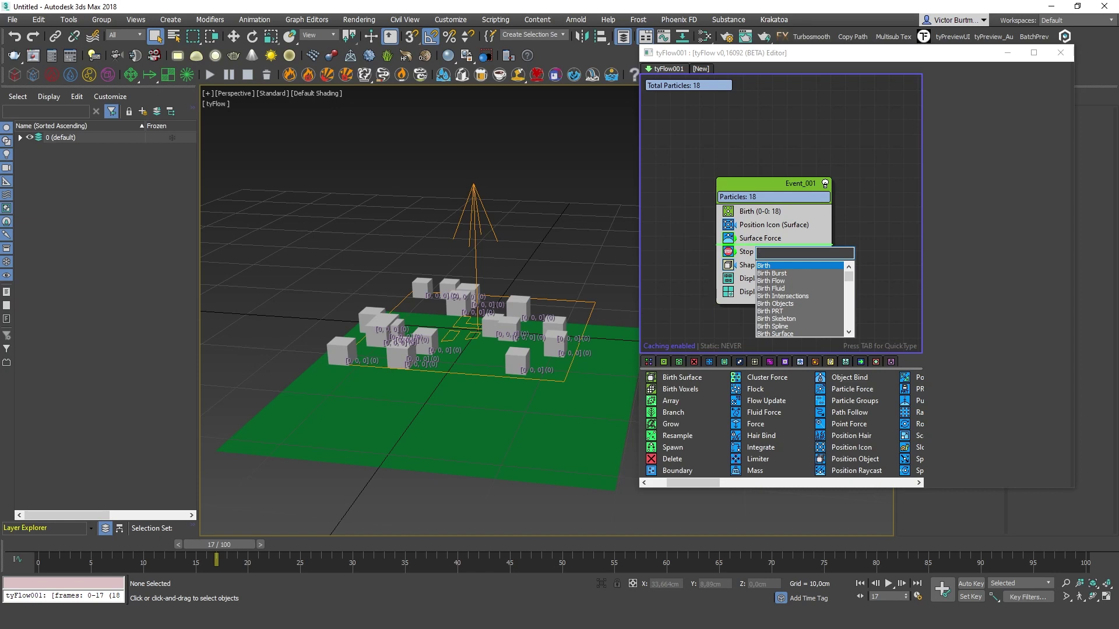
# Step: Insert an Integrate operator between Surface Force and Stop and show its timing options
pyautogui.write('integ')
pyautogui.press('Return')
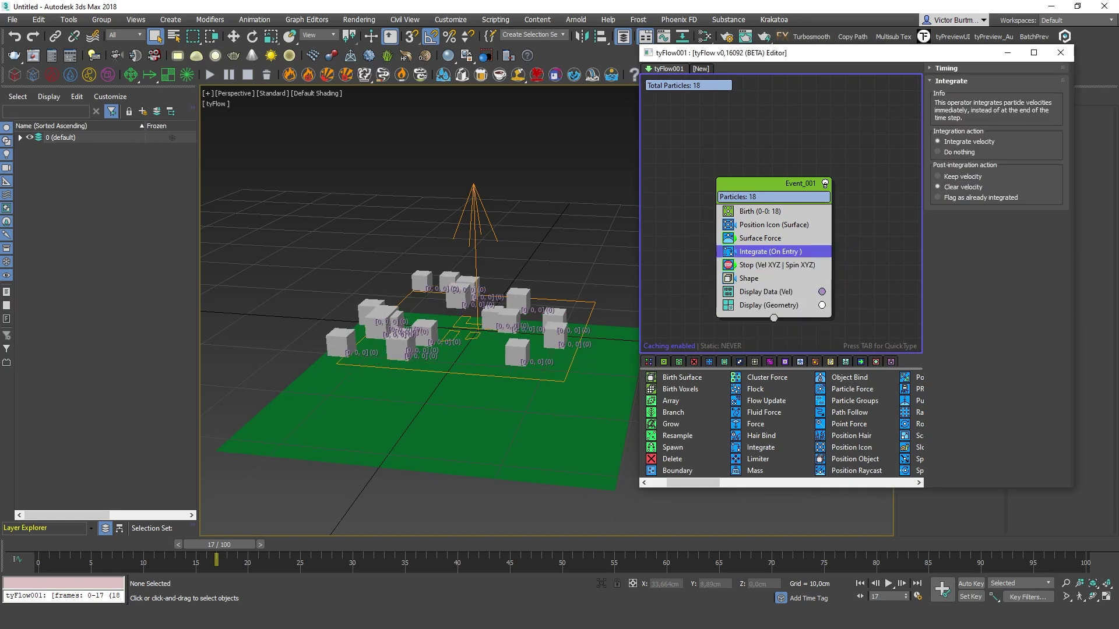
pyautogui.click(947, 68)
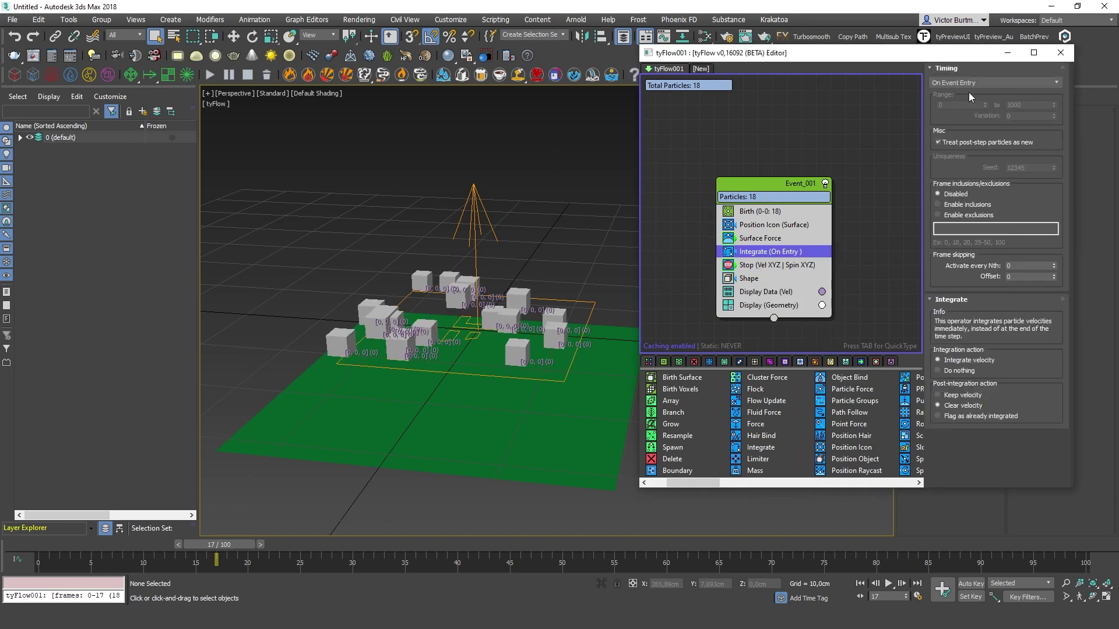
pyautogui.click(994, 83)
pyautogui.click(432, 269)
pyautogui.scroll(4, 432, 269)
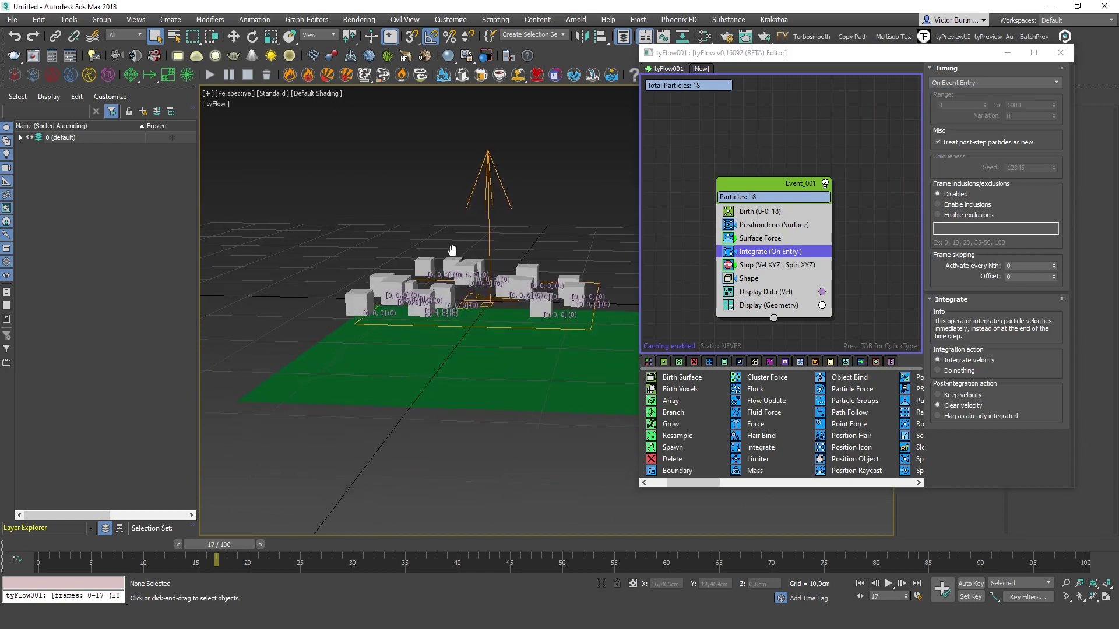
# Step: Move the event higher in the editor and review the order of its Surface Force and Integrate operators
pyautogui.click(760, 239)
pyautogui.moveTo(755, 253)
pyautogui.mouseDown()
pyautogui.moveTo(759, 272)
pyautogui.moveTo(768, 250)
pyautogui.mouseUp()
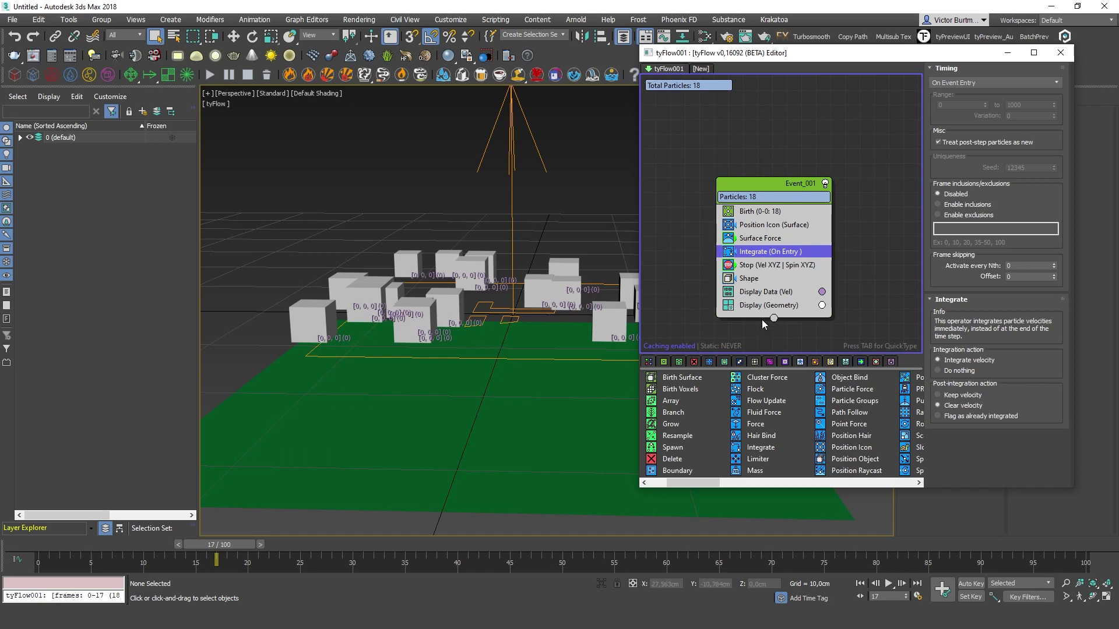
pyautogui.moveTo(781, 185); pyautogui.dragTo(785, 108)
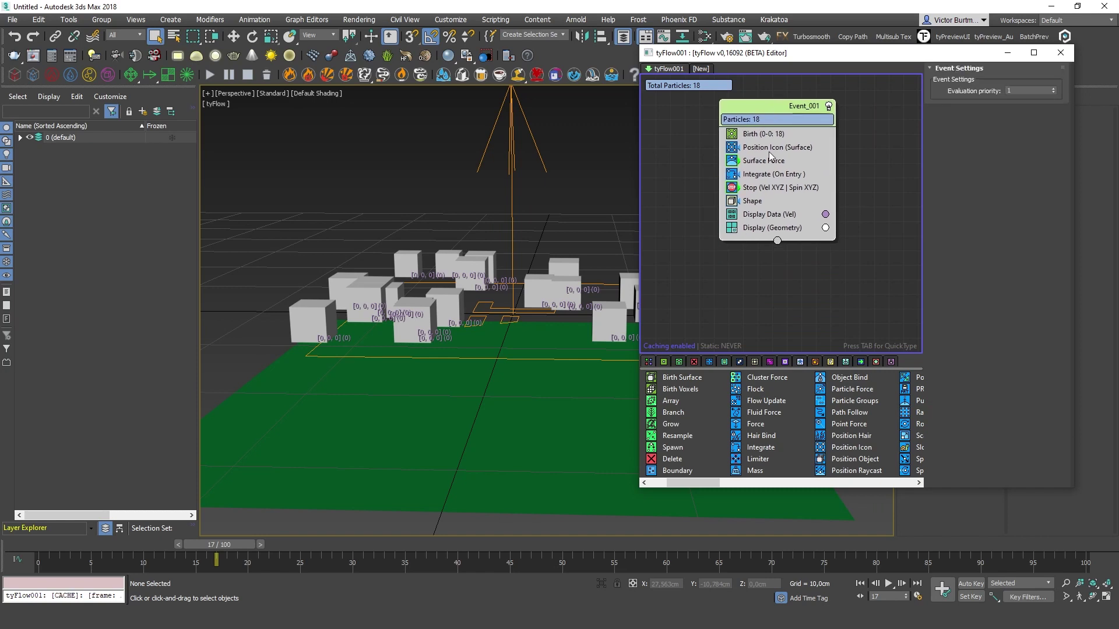
pyautogui.click(760, 175)
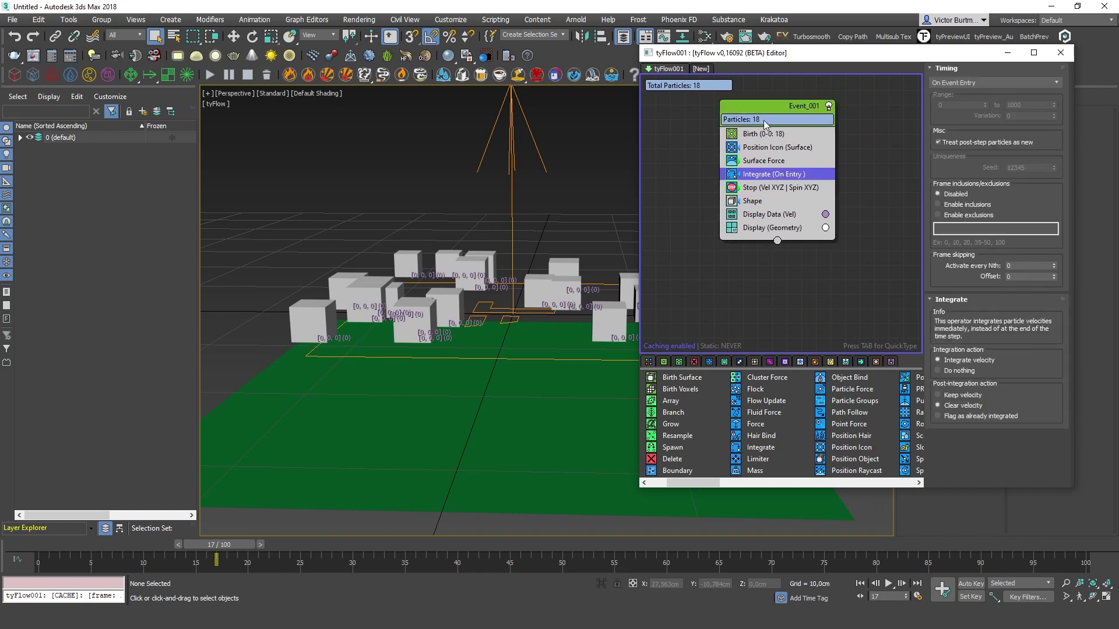
pyautogui.click(776, 164)
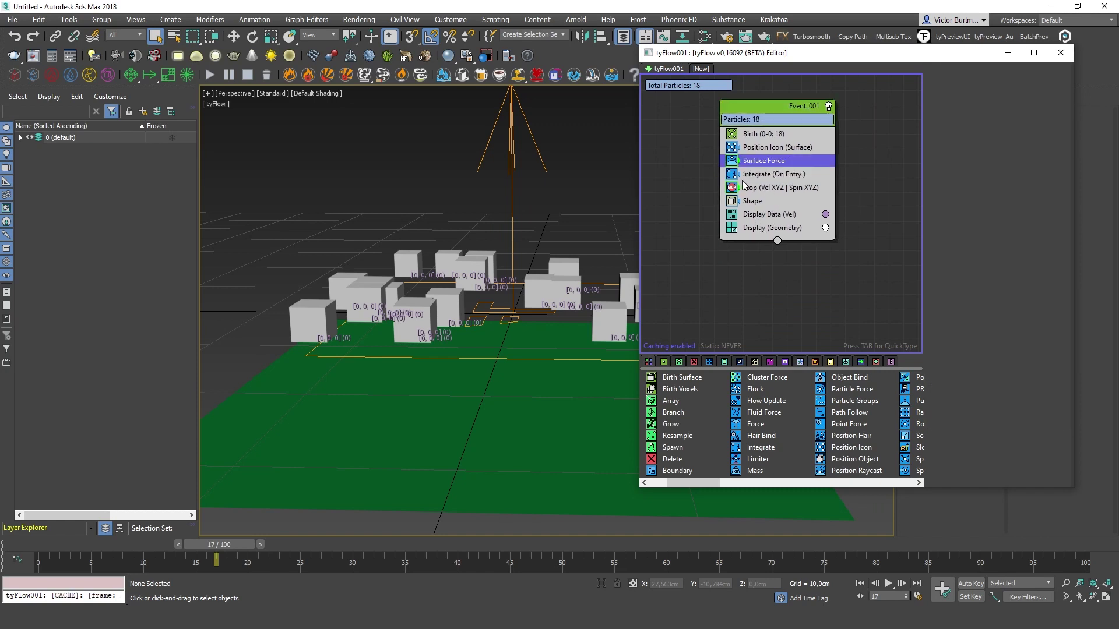
pyautogui.click(785, 174)
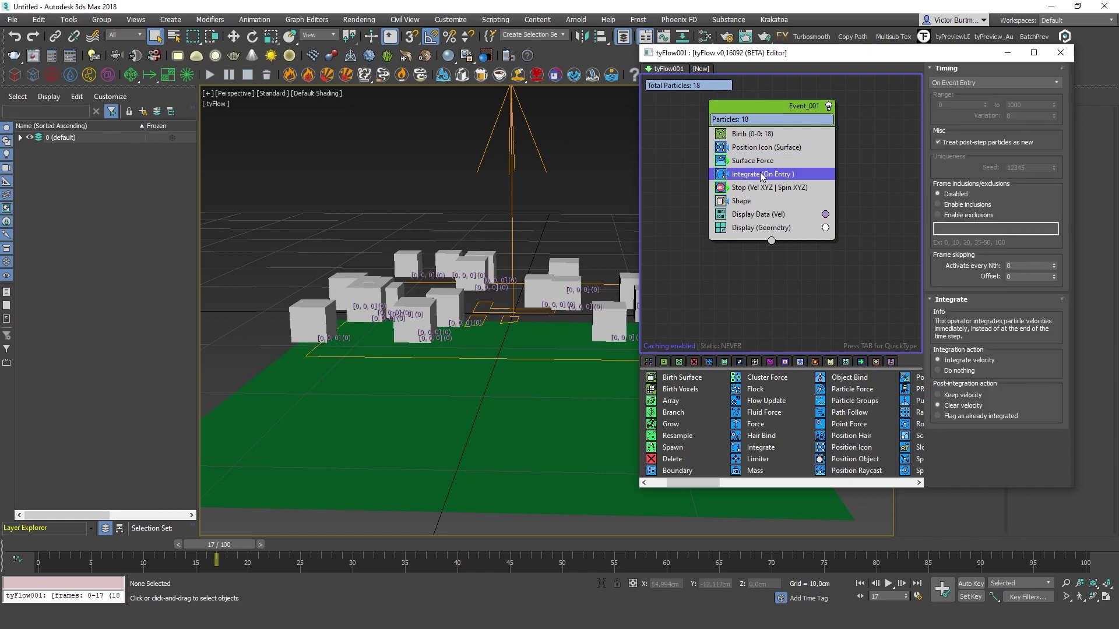
# Step: Set the Integrate operator's timing to Continuous and check the cubes at frame 18 against the Stop operator
pyautogui.moveTo(475, 240); pyautogui.dragTo(468, 208, button='middle')
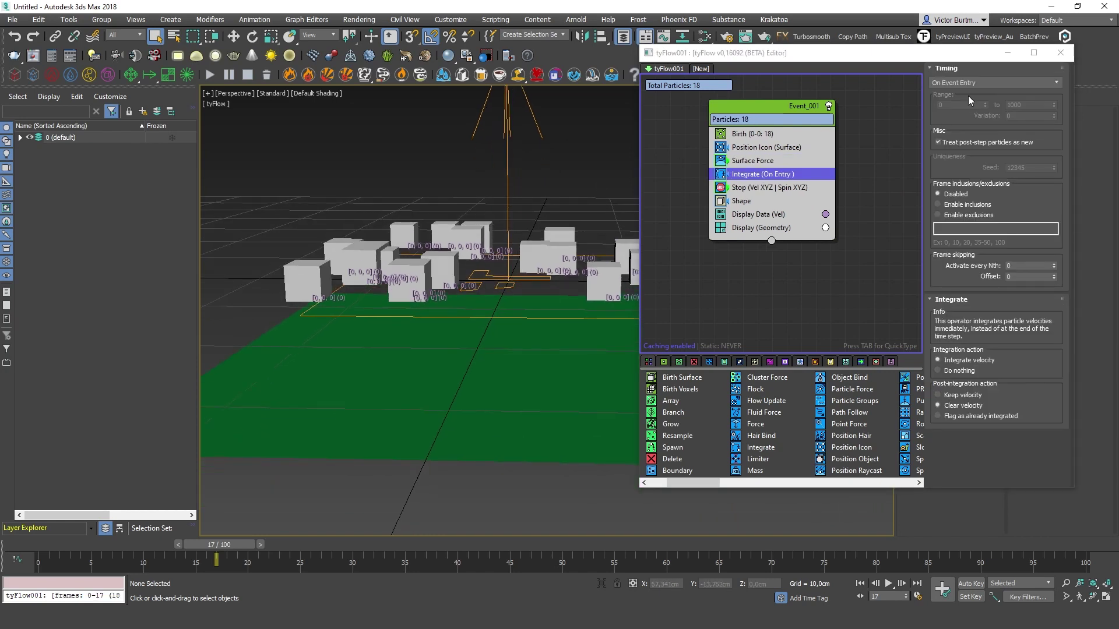
pyautogui.click(994, 82)
pyautogui.click(961, 111)
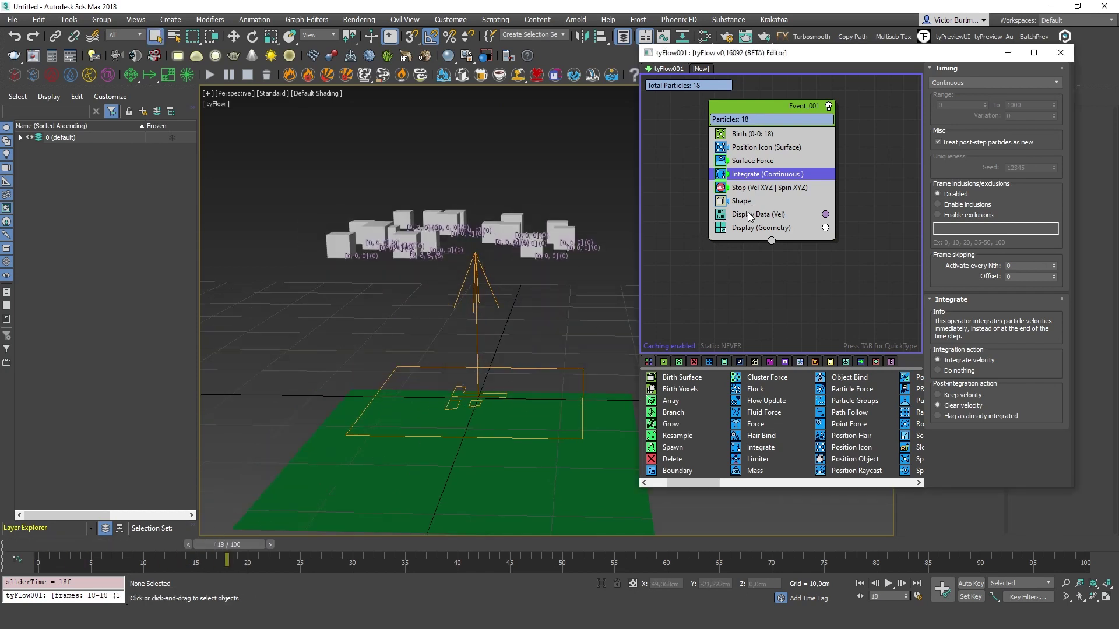
pyautogui.click(758, 187)
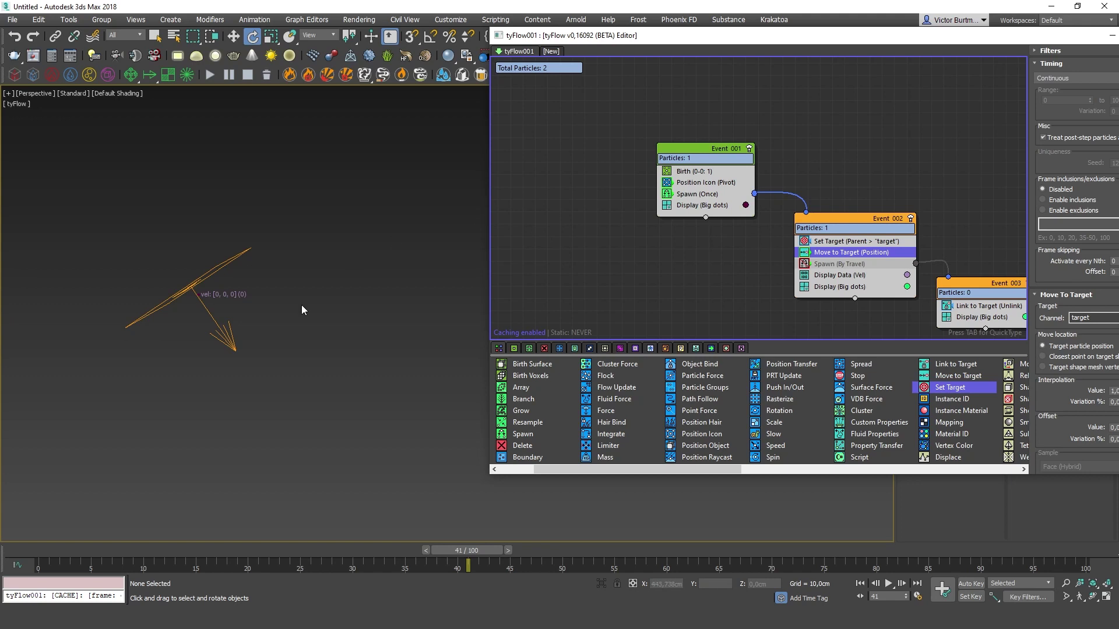
# Step: Scrub the timeline to frame 29 to examine the target-following particle's velocity in the new scene
pyautogui.moveTo(315, 324); pyautogui.dragTo(299, 277, button='middle')
pyautogui.scroll(-5, 342, 362)
pyautogui.moveTo(355, 314); pyautogui.dragTo(342, 246, button='middle')
pyautogui.moveTo(40, 548); pyautogui.dragTo(343, 552)
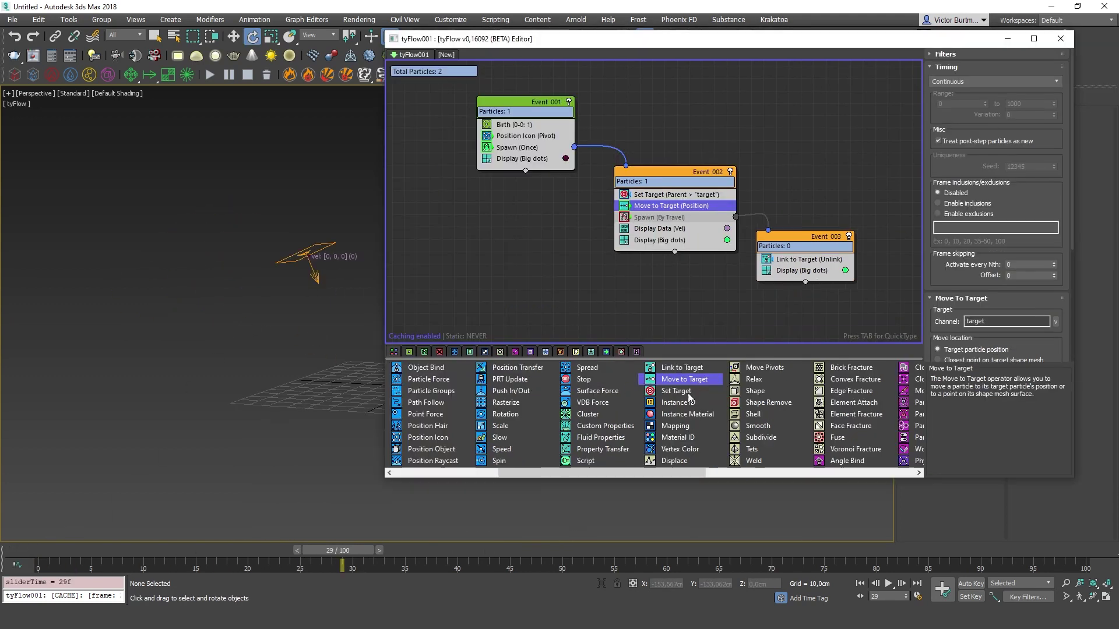
# Step: Read the descriptions of the Set Target, Move to Target and Link to Target operators
pyautogui.click(683, 389)
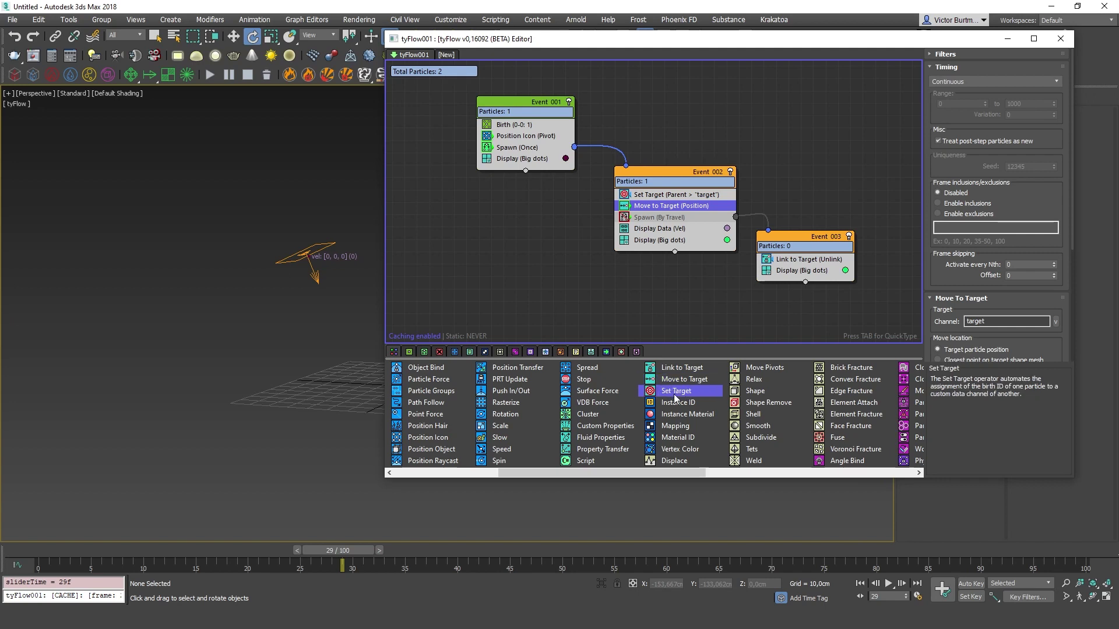
pyautogui.click(656, 378)
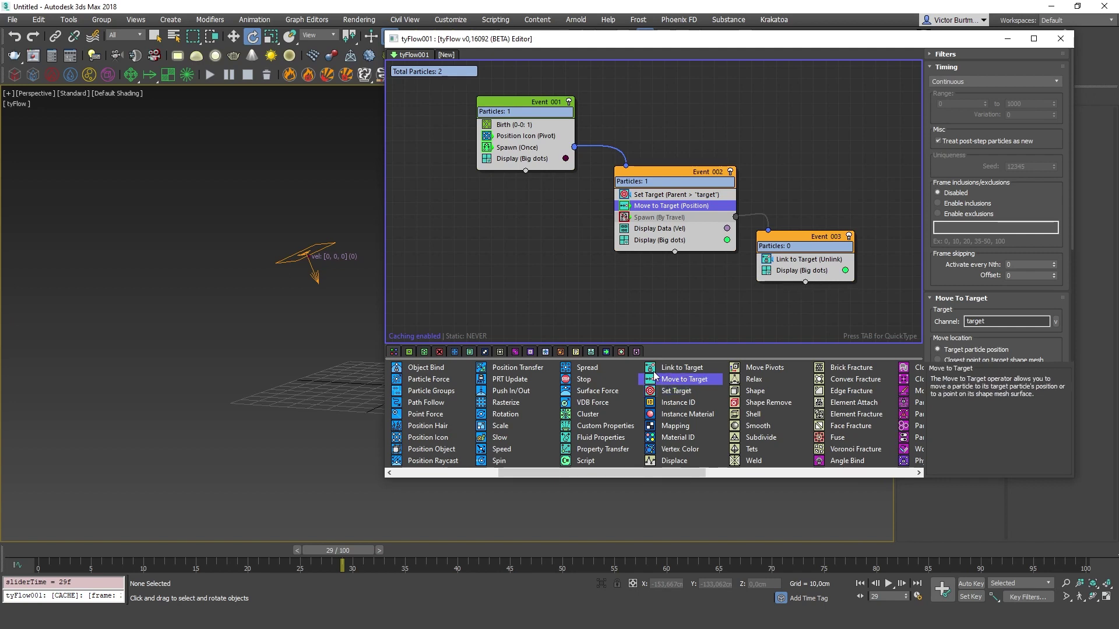
pyautogui.click(669, 370)
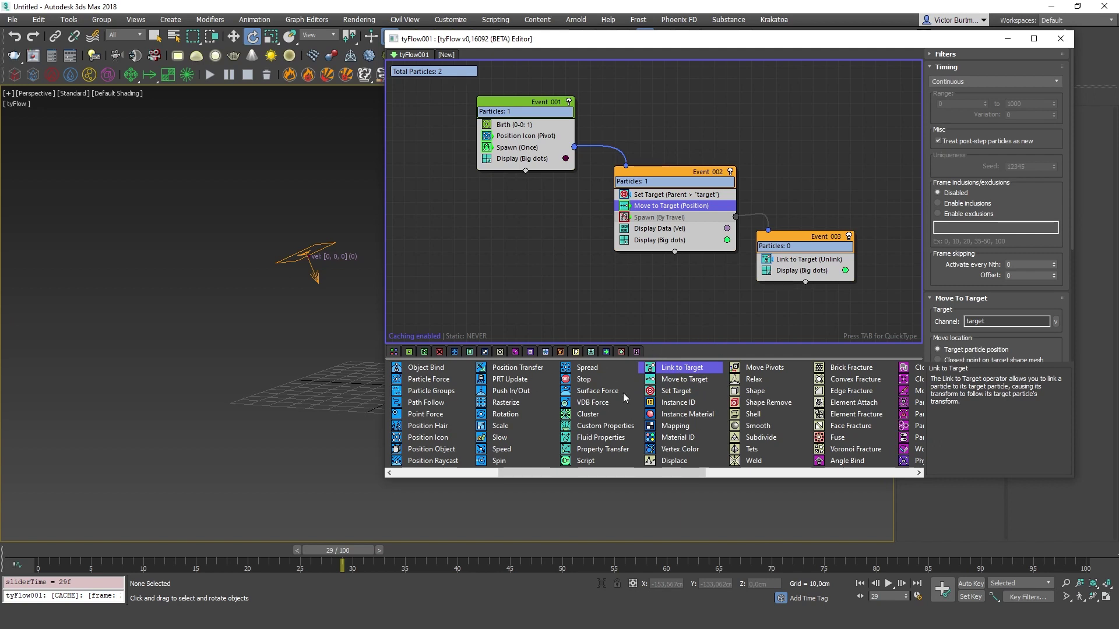
pyautogui.click(676, 392)
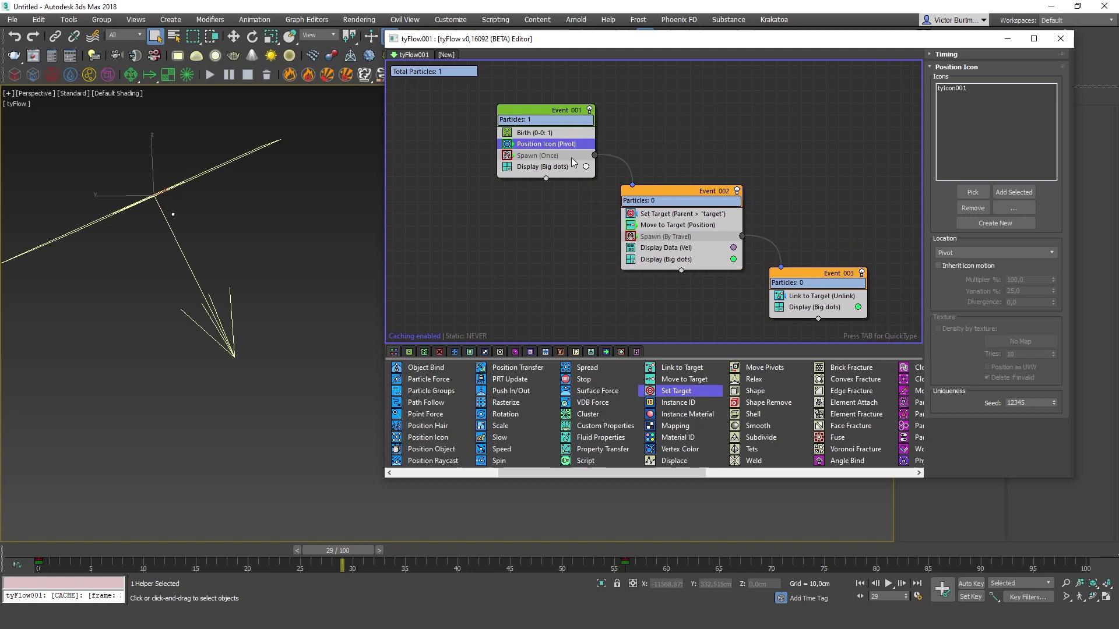
# Step: Shift the first event slightly upward in the flow and examine the particle near the icon's pivot
pyautogui.moveTo(572, 159); pyautogui.dragTo(592, 161, button='middle')
pyautogui.moveTo(569, 116); pyautogui.dragTo(567, 106)
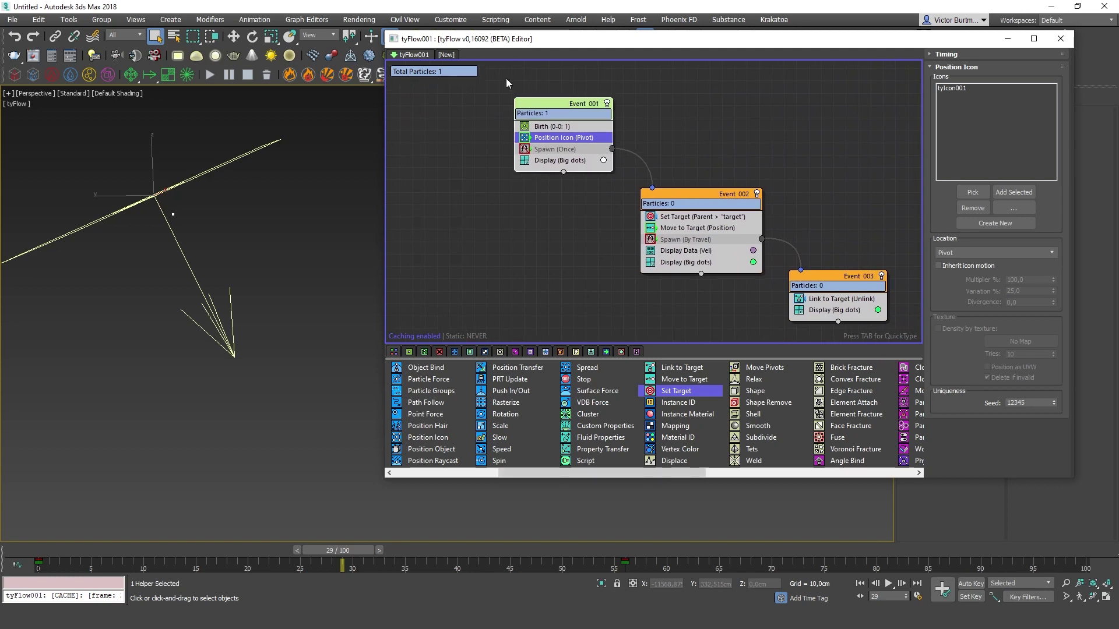
pyautogui.keyDown('alt'); pyautogui.moveTo(207, 210); pyautogui.dragTo(194, 201, button='middle'); pyautogui.keyUp('alt')
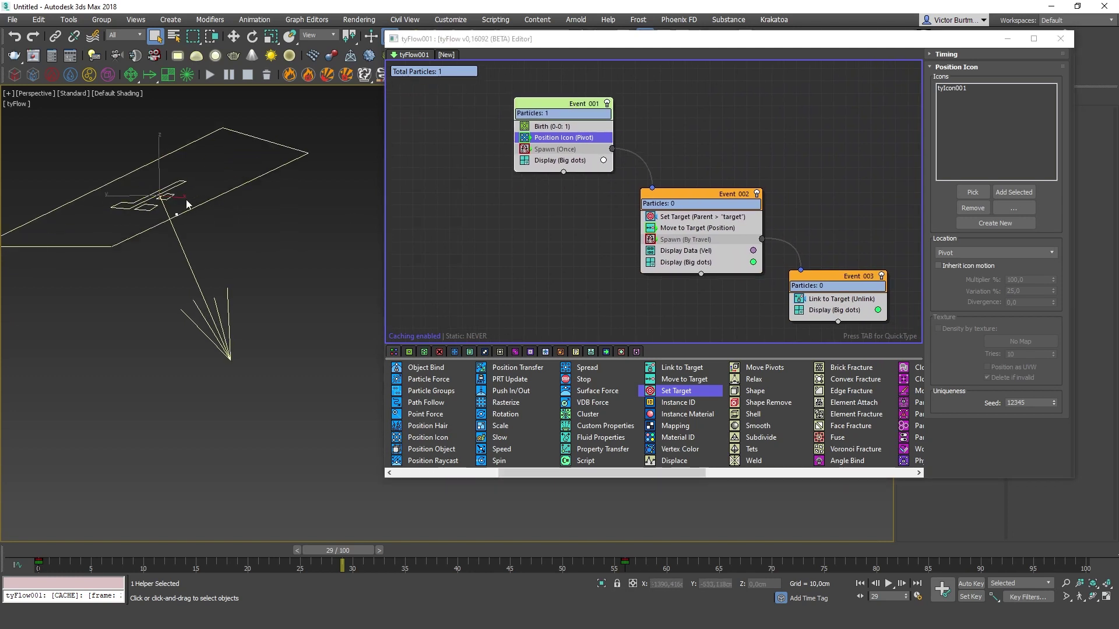
pyautogui.keyDown('alt'); pyautogui.moveTo(235, 202); pyautogui.dragTo(179, 203, button='middle'); pyautogui.keyUp('alt')
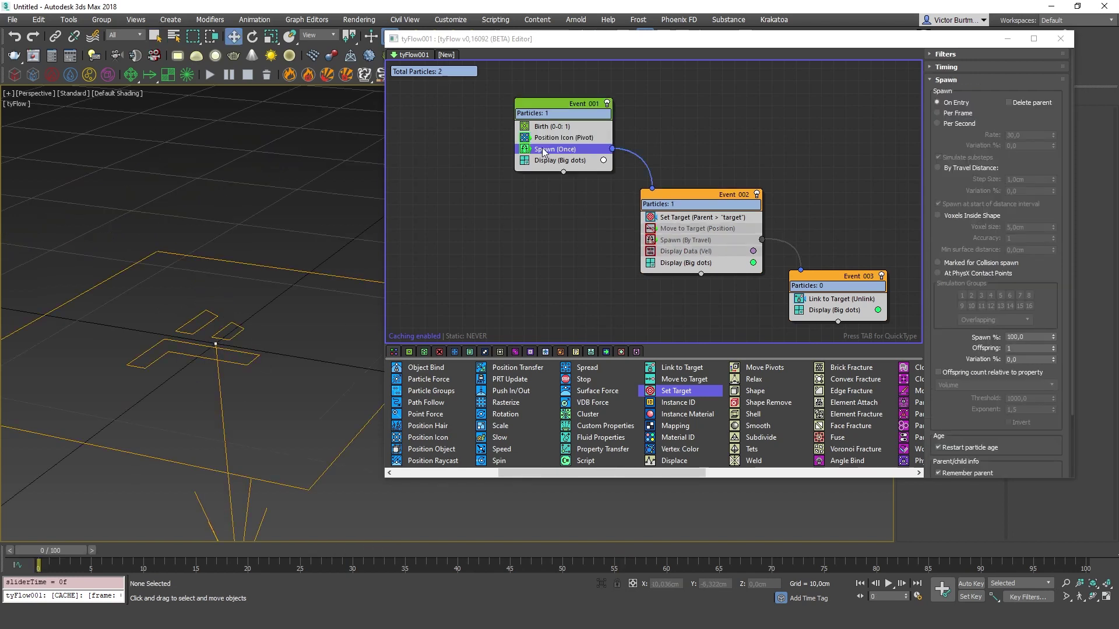
# Step: Select tyIcon001 and scrub to frame 5 to compare its motion with the spawned particle
pyautogui.moveTo(49, 553); pyautogui.dragTo(72, 551)
pyautogui.press('w')
pyautogui.click(212, 332)
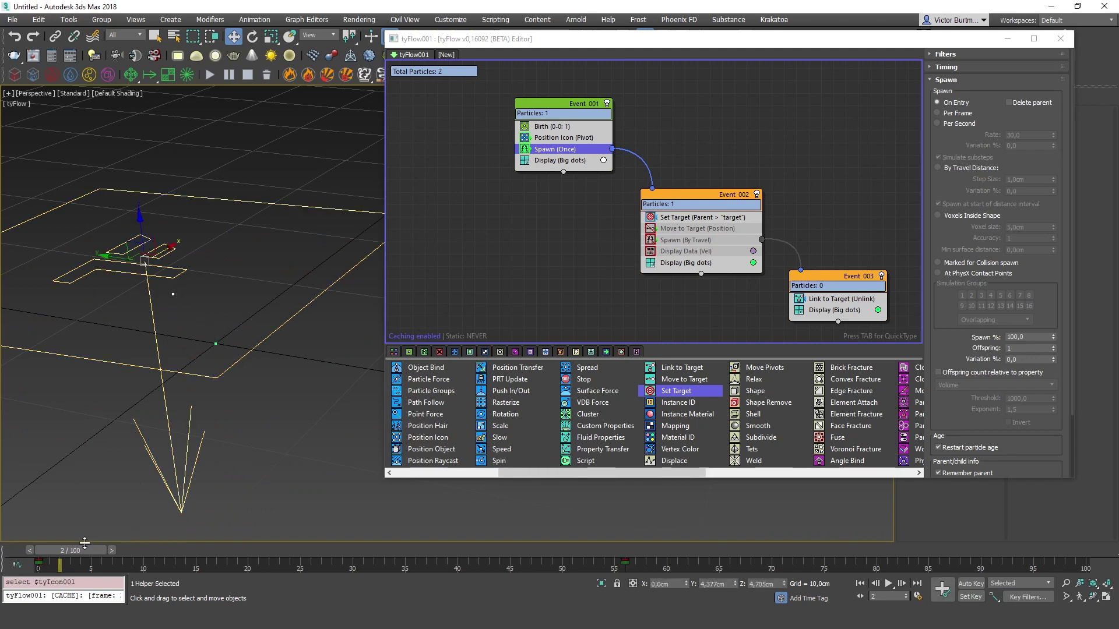
pyautogui.moveTo(78, 551); pyautogui.dragTo(114, 548)
pyautogui.moveTo(233, 364); pyautogui.dragTo(306, 400, button='middle')
pyautogui.scroll(-3, 306, 399)
# Step: Review the target types of the second event's Set Target operator, keep Parent, and highlight its channel name
pyautogui.click(702, 217)
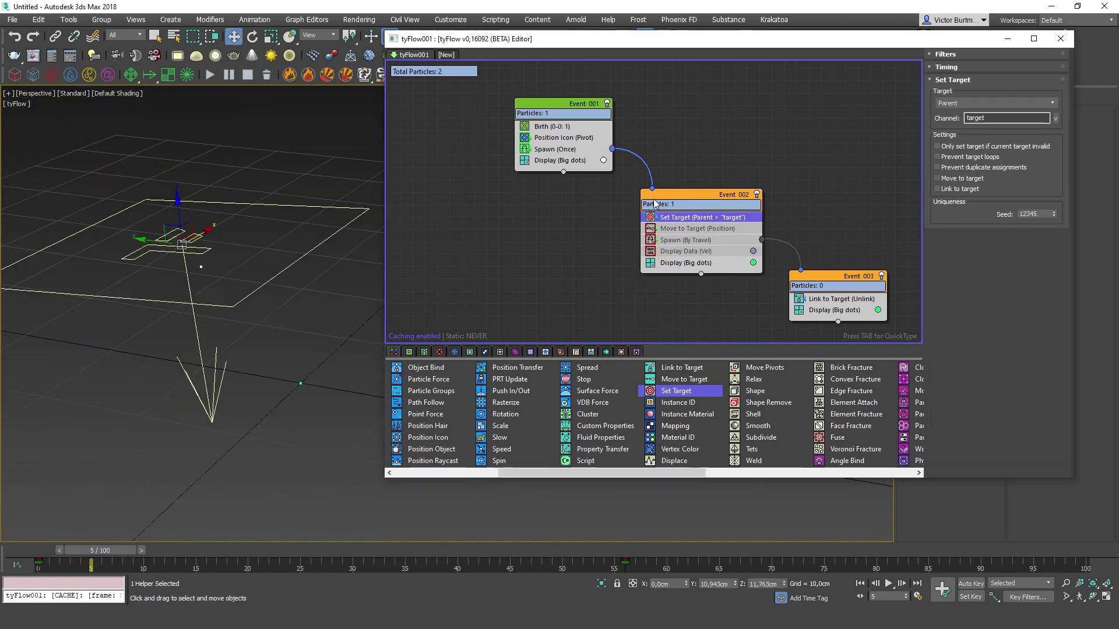
pyautogui.click(977, 101)
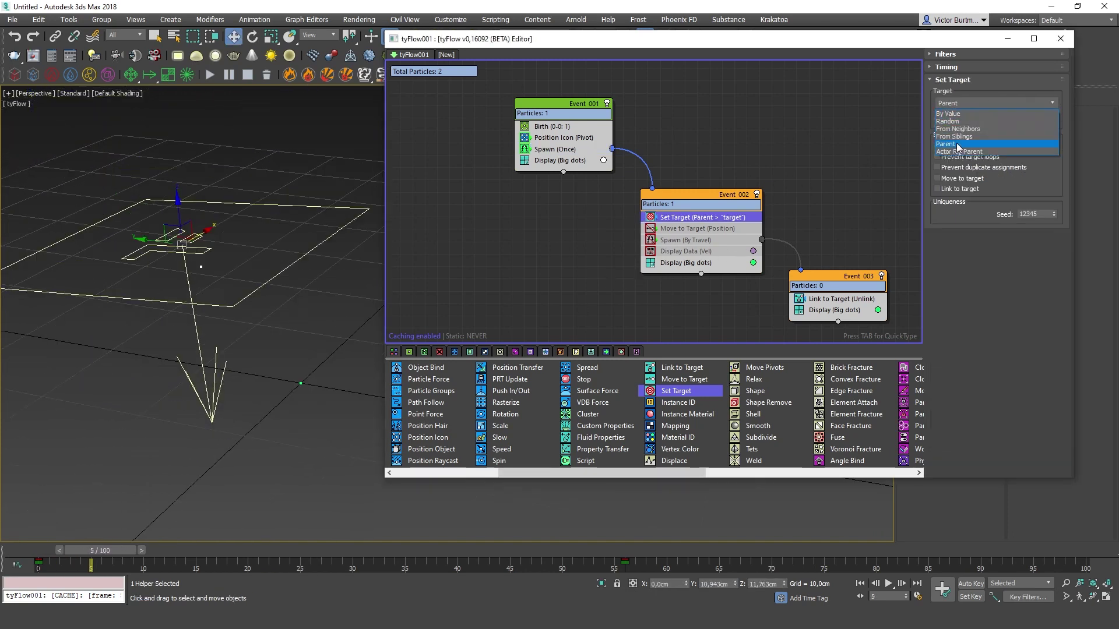
pyautogui.click(954, 146)
pyautogui.doubleClick(974, 118)
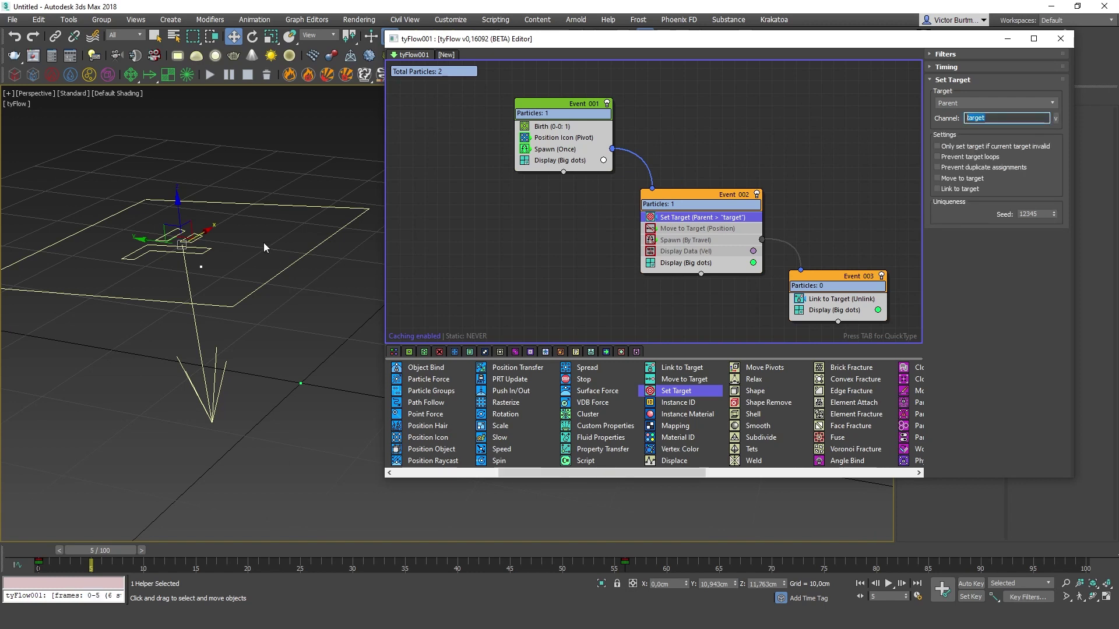
# Step: Enable the second event's Move to Target operator and turn off the first event's big dots display
pyautogui.click(189, 261)
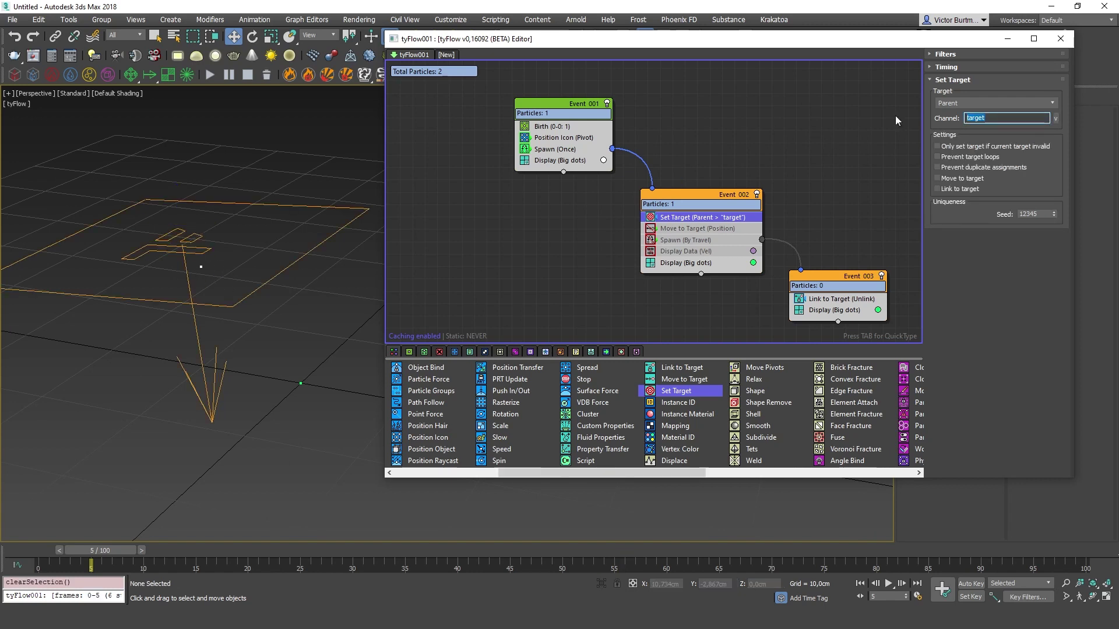
pyautogui.click(1004, 115)
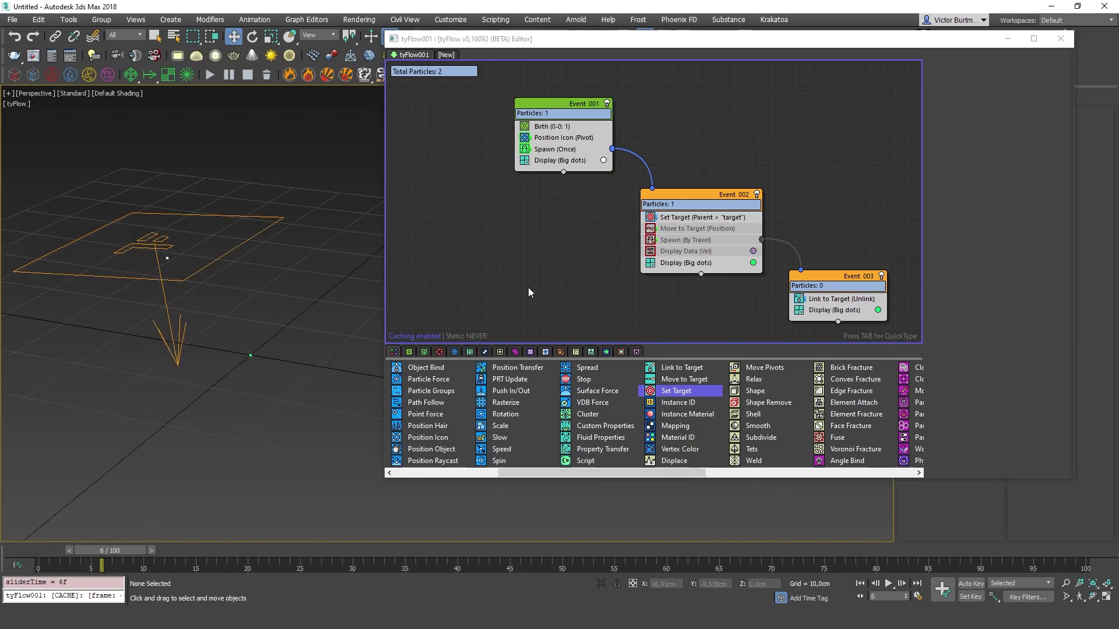
pyautogui.click(658, 230)
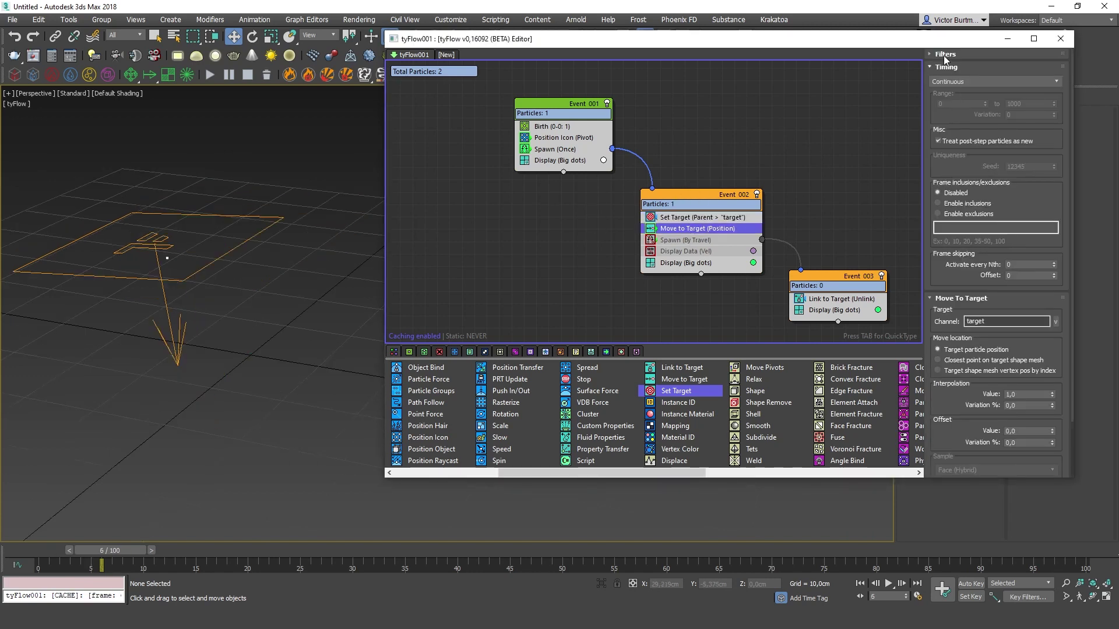
pyautogui.click(946, 68)
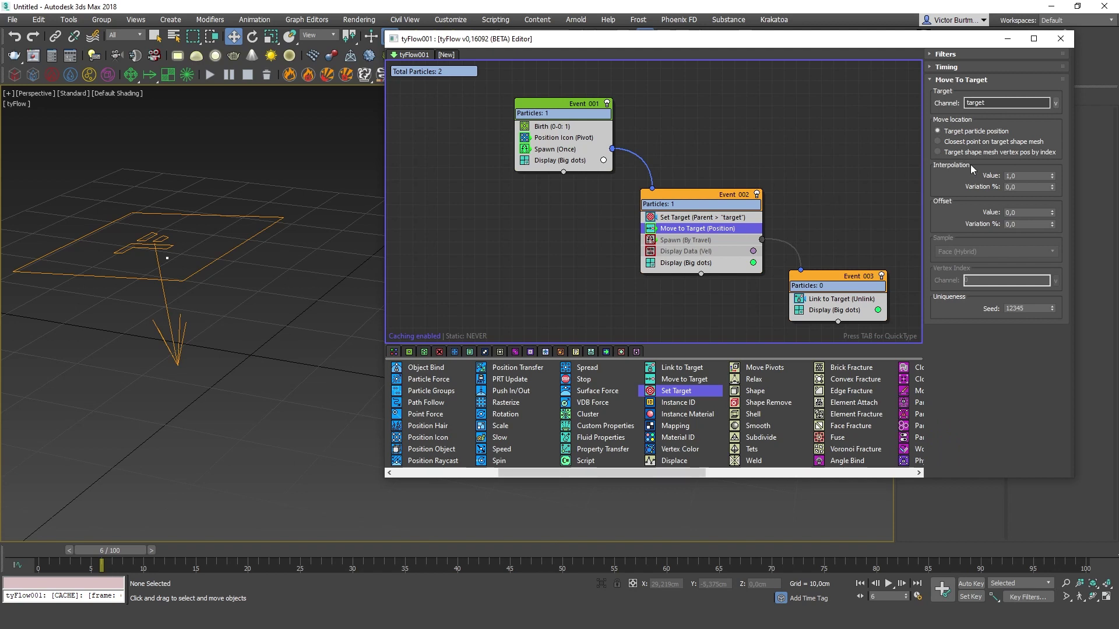
pyautogui.click(525, 161)
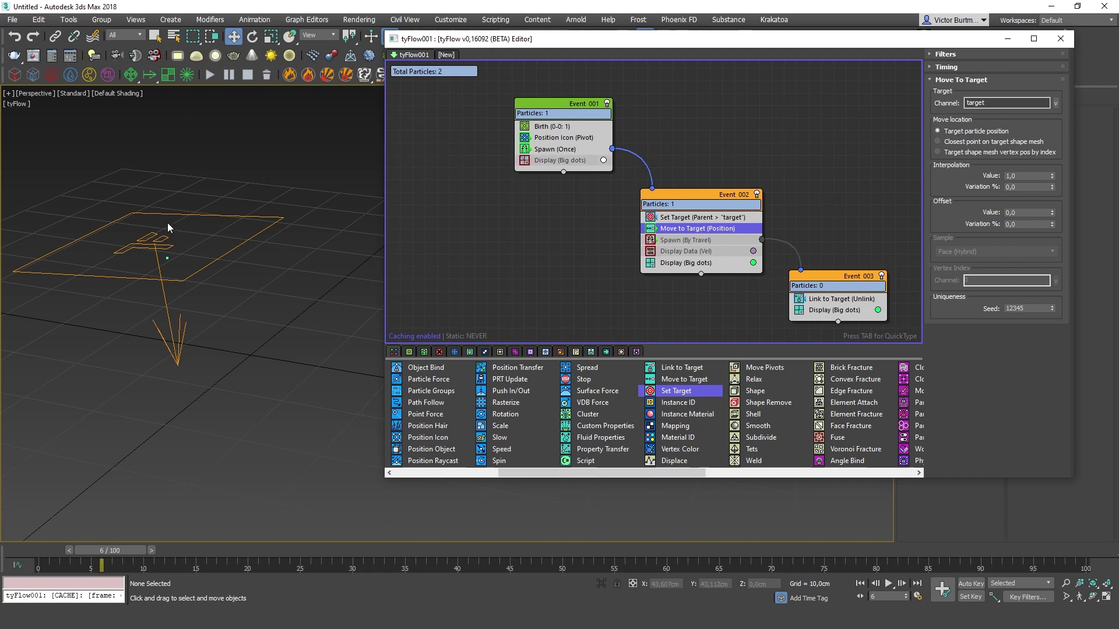
pyautogui.click(524, 161)
pyautogui.click(526, 161)
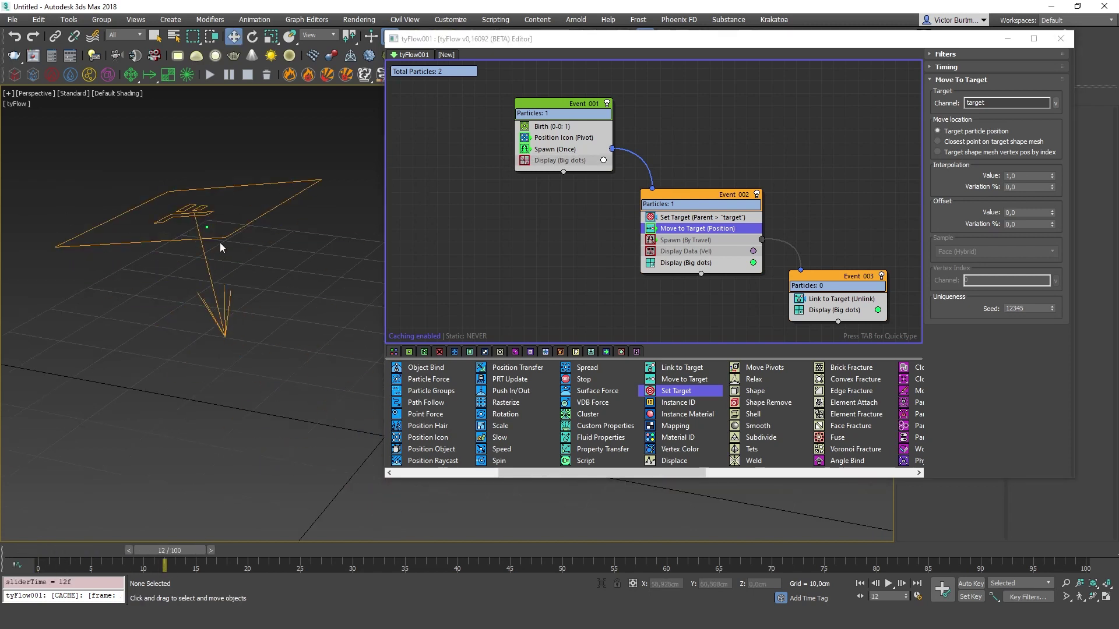
# Step: Enable Link to target in the second event's Set Target operator and turn off the third event's big dots display
pyautogui.click(670, 190)
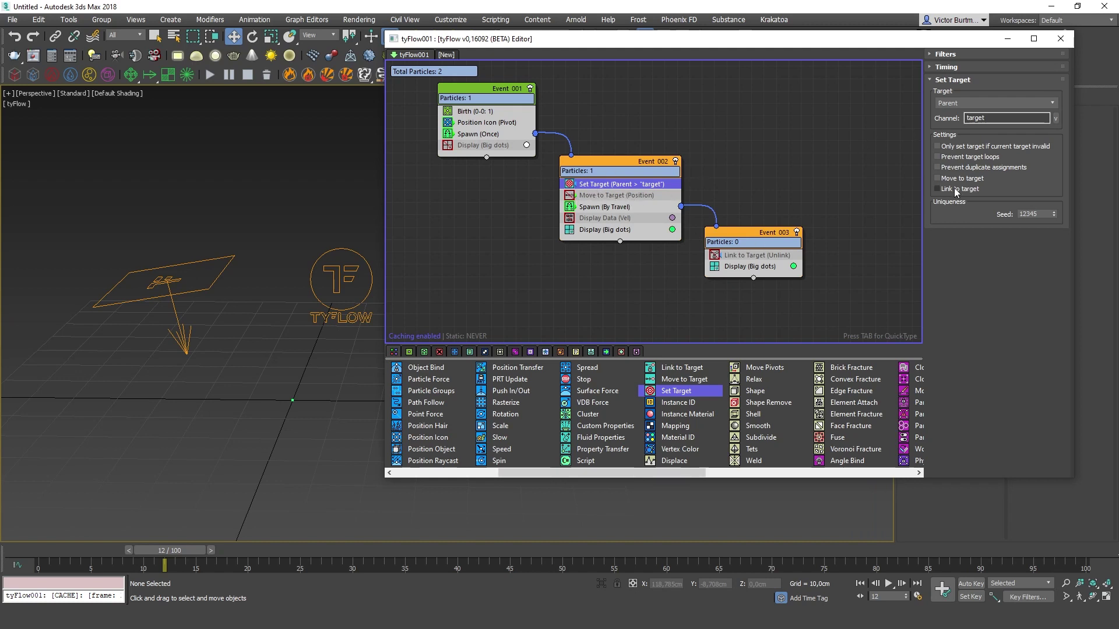
pyautogui.click(641, 207)
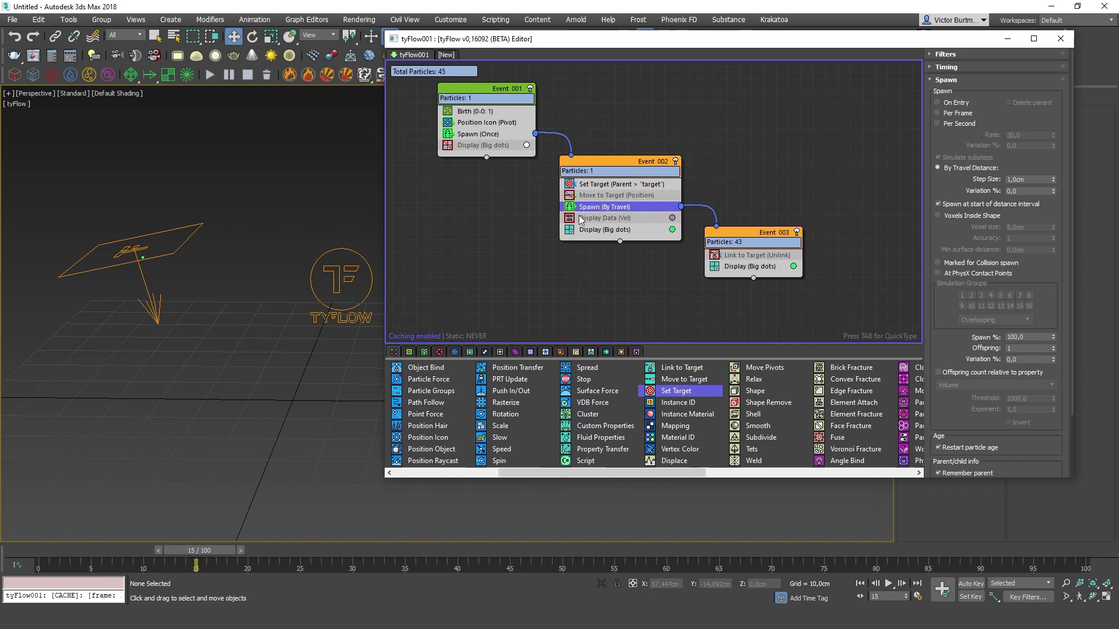
pyautogui.moveTo(744, 234); pyautogui.dragTo(728, 231)
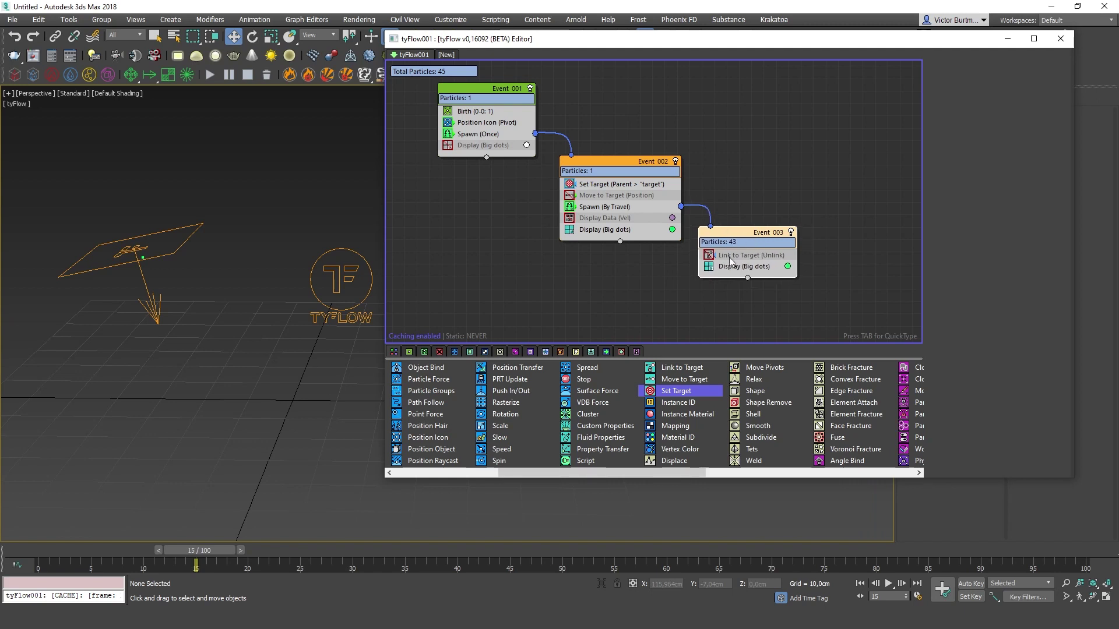
pyautogui.click(708, 266)
pyautogui.moveTo(125, 250); pyautogui.dragTo(139, 253, button='middle')
pyautogui.moveTo(473, 163); pyautogui.dragTo(495, 184, button='middle')
pyautogui.rightClick(493, 183)
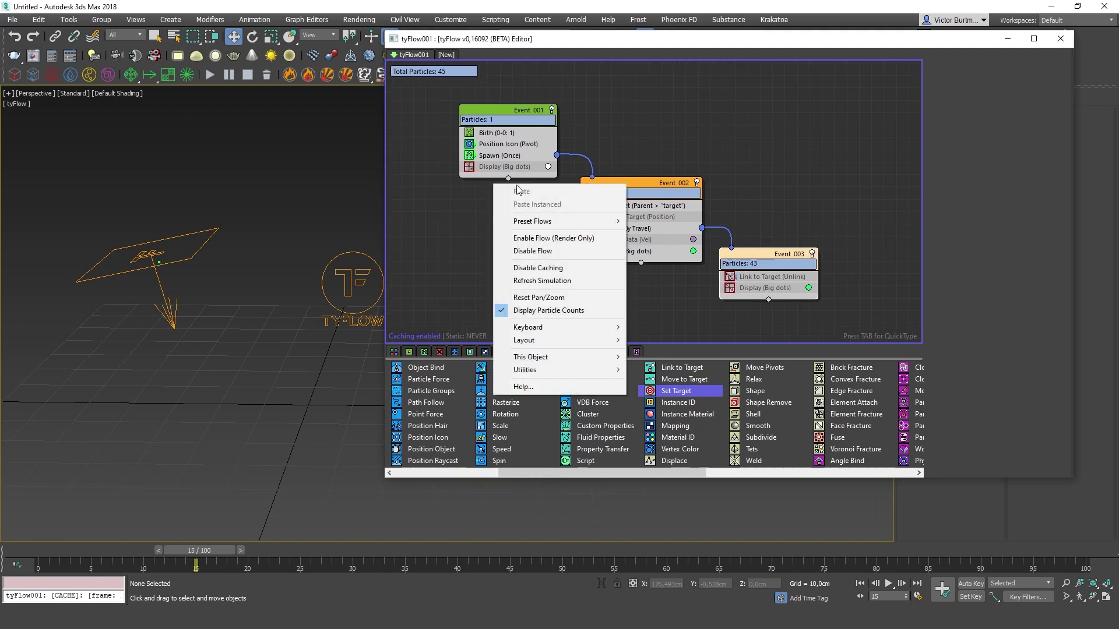
pyautogui.click(627, 148)
pyautogui.hotkey('ctrl', 'z')
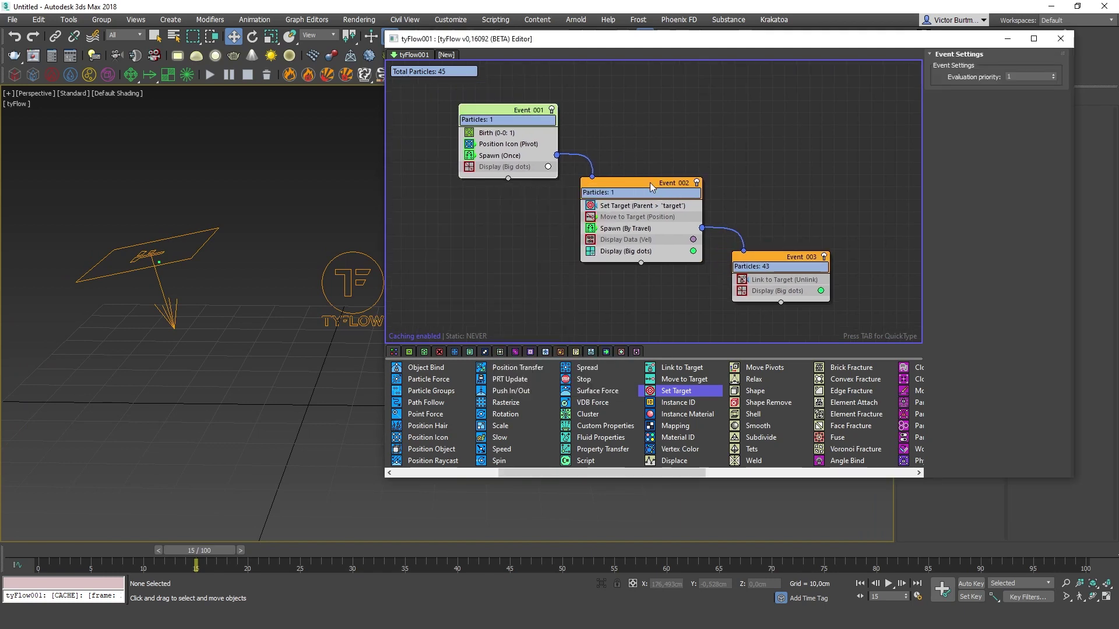
# Step: Turn off Link to target in the Set Target operator and enable the Move to Target operator instead
pyautogui.click(667, 205)
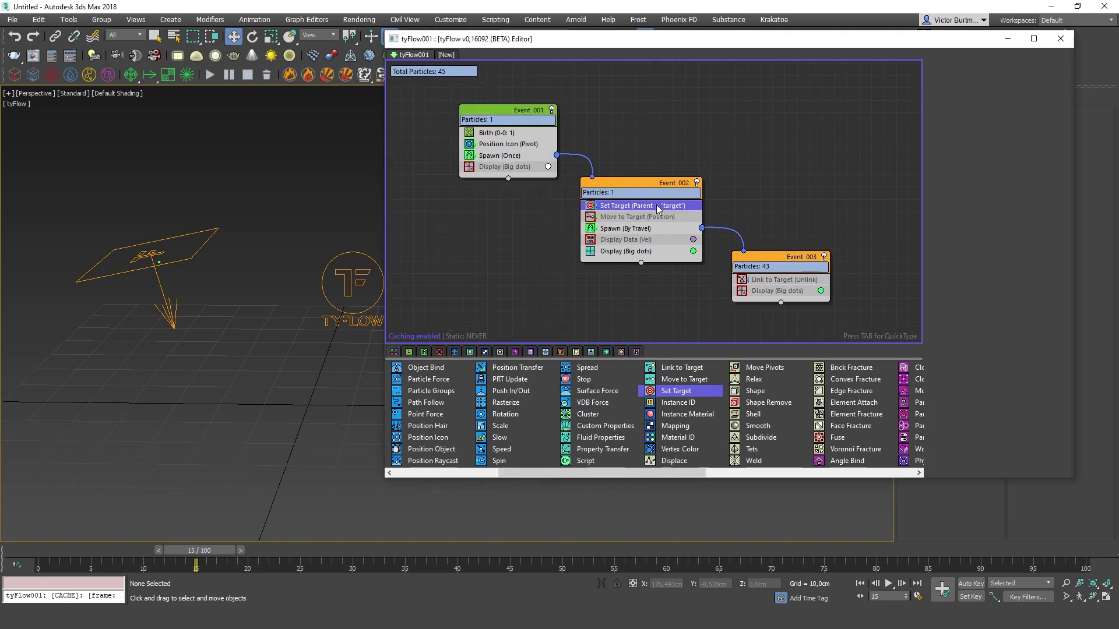
pyautogui.click(624, 228)
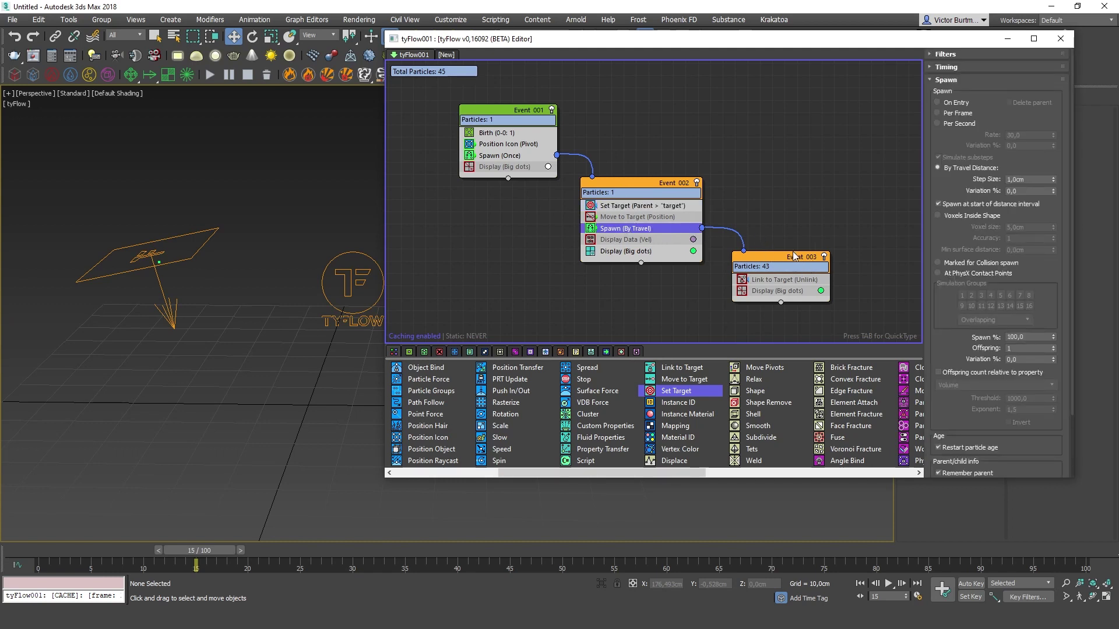
pyautogui.click(792, 250)
pyautogui.click(625, 208)
pyautogui.click(937, 189)
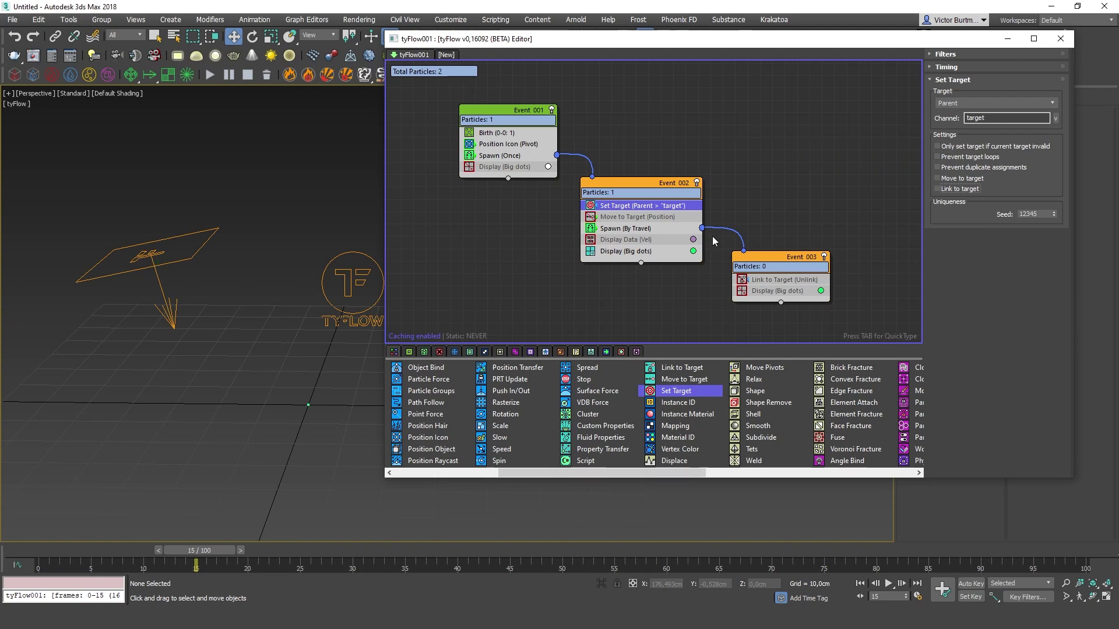
pyautogui.click(597, 216)
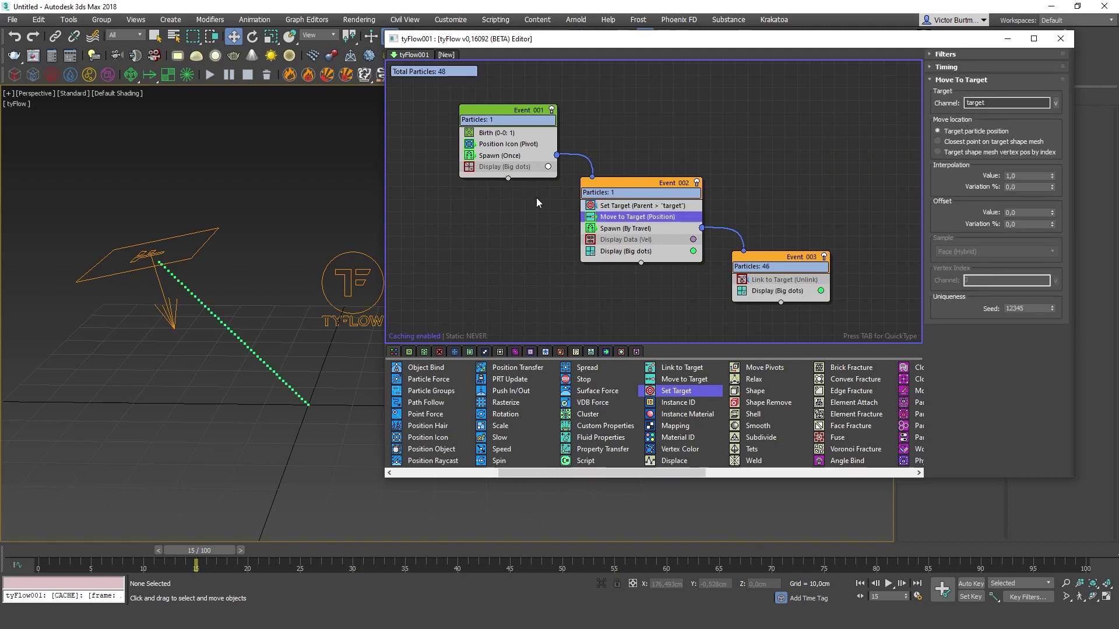
pyautogui.click(625, 228)
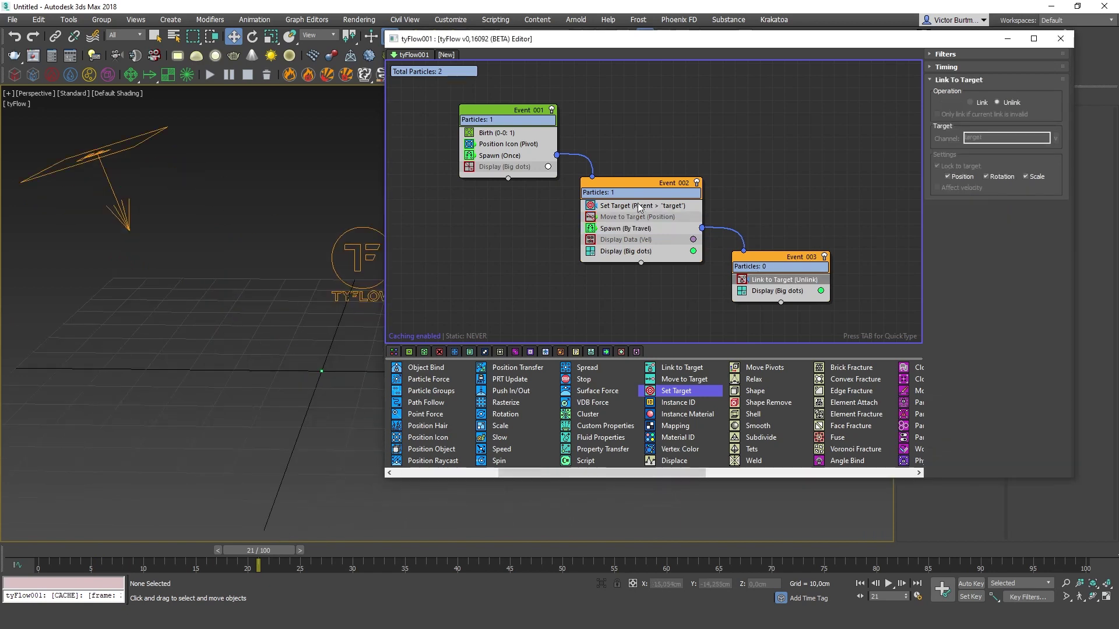
# Step: Enable Link to target in the second event's Set Target operator, leaving Move to Target disabled
pyautogui.click(638, 206)
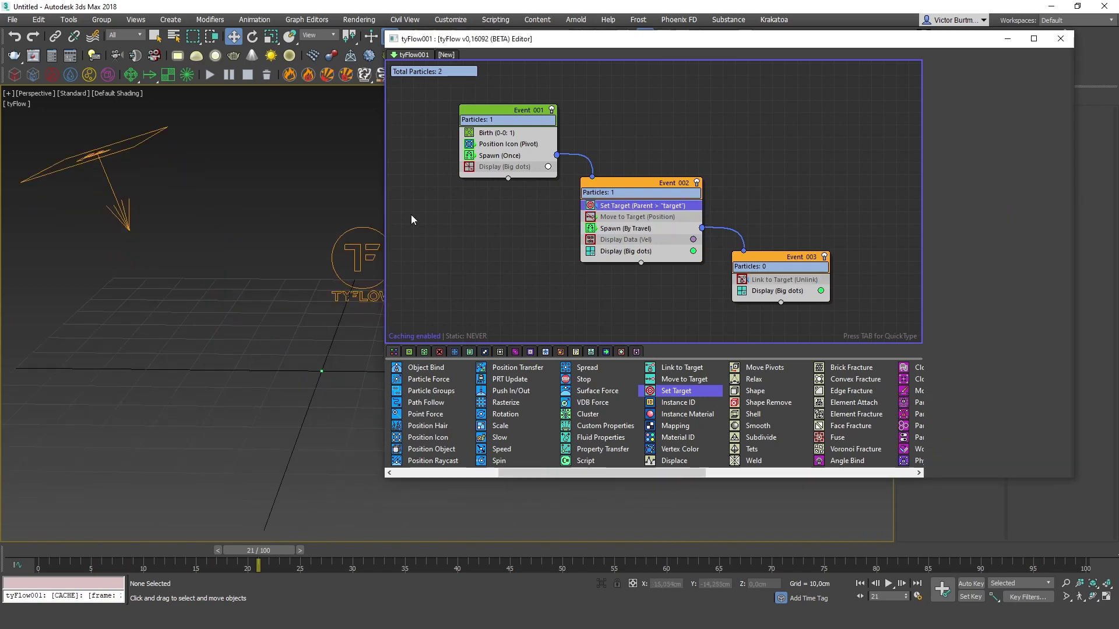
pyautogui.click(614, 217)
pyautogui.click(648, 206)
pyautogui.click(938, 189)
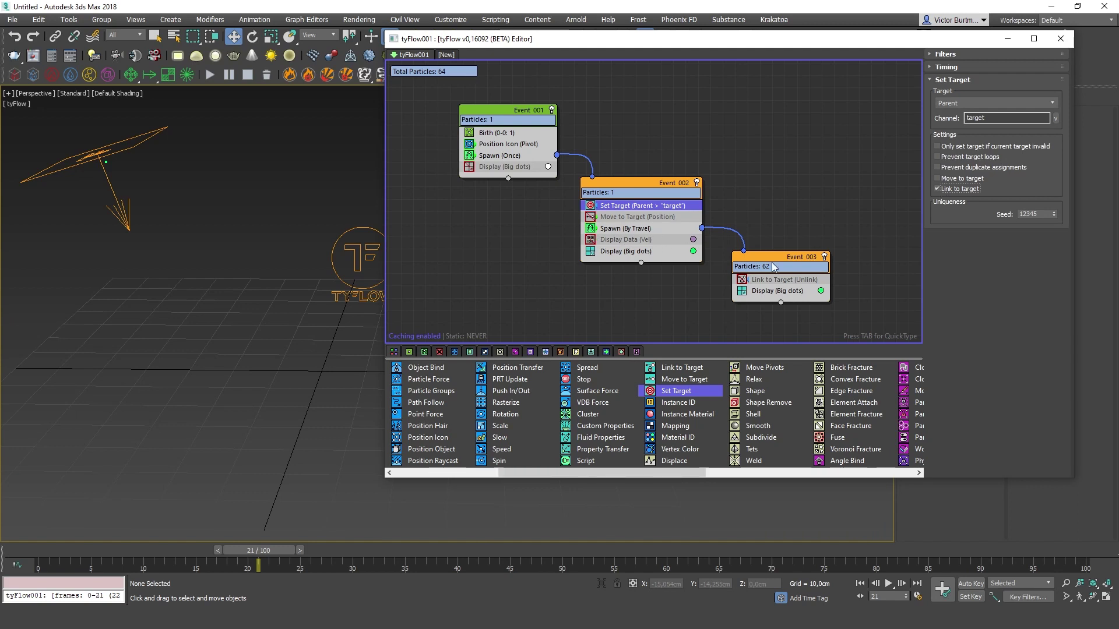
# Step: Enable the third event's Link to Target operator with the Unlink operation and nudge the event in the flow
pyautogui.click(778, 279)
pyautogui.click(742, 280)
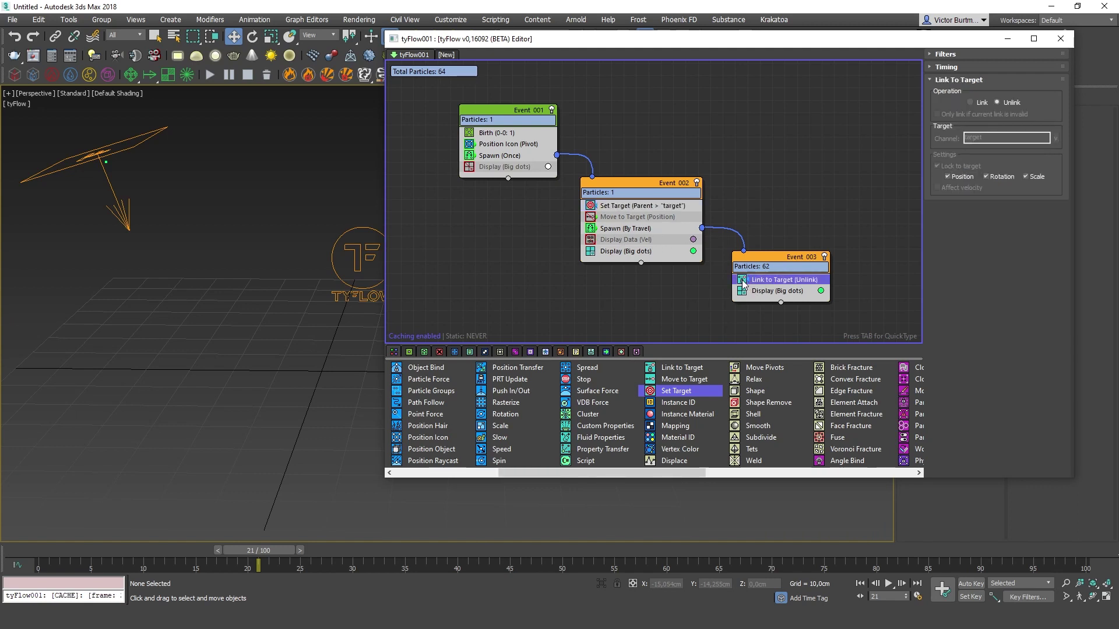
pyautogui.moveTo(784, 256); pyautogui.dragTo(786, 244)
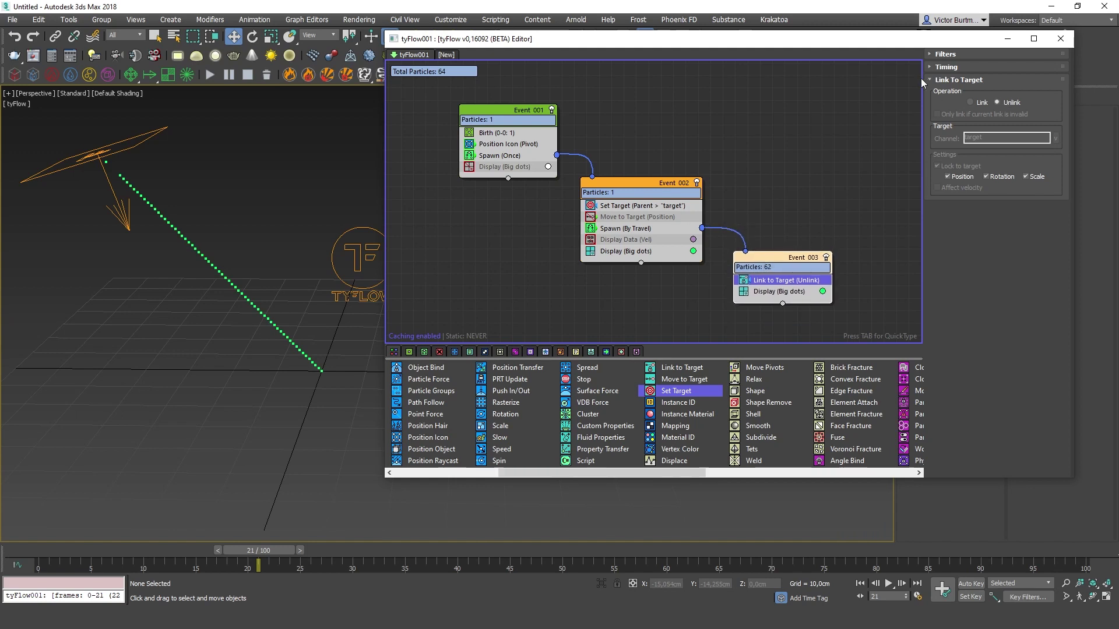
# Step: Enable the second event's Display Data operator at frame 26 and review its data types, keeping Velocity
pyautogui.click(625, 228)
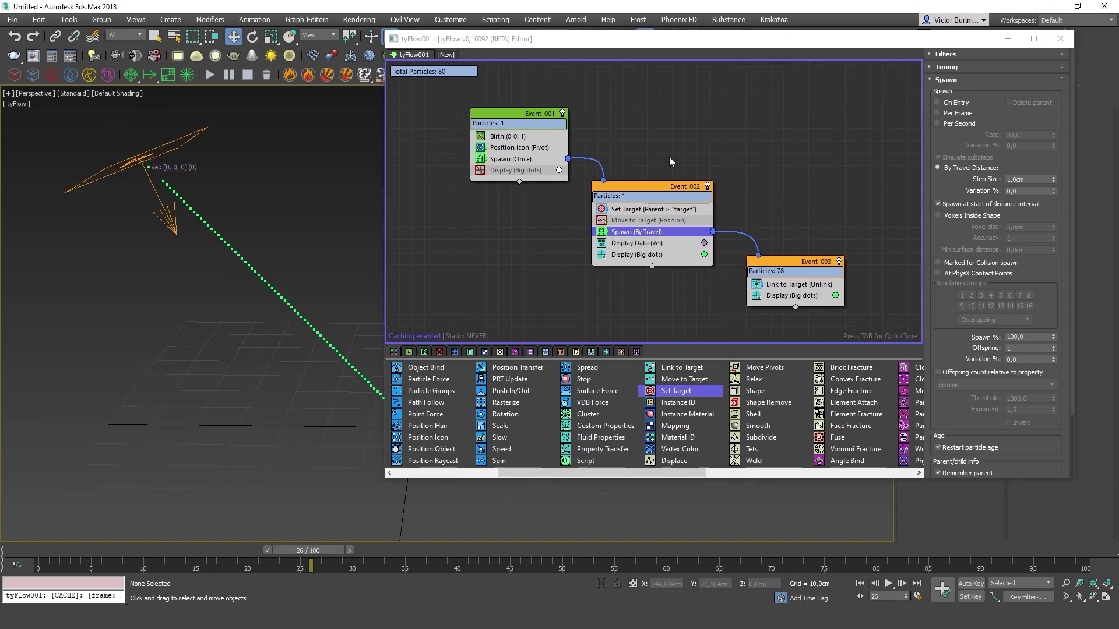
pyautogui.click(630, 245)
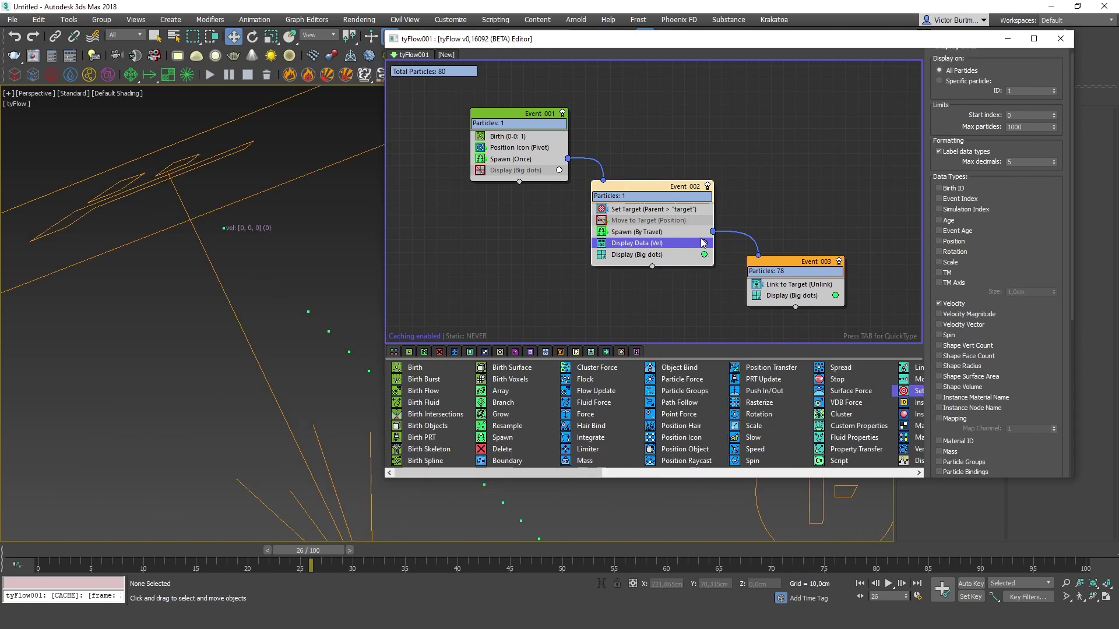
pyautogui.moveTo(929, 160); pyautogui.dragTo(929, 114)
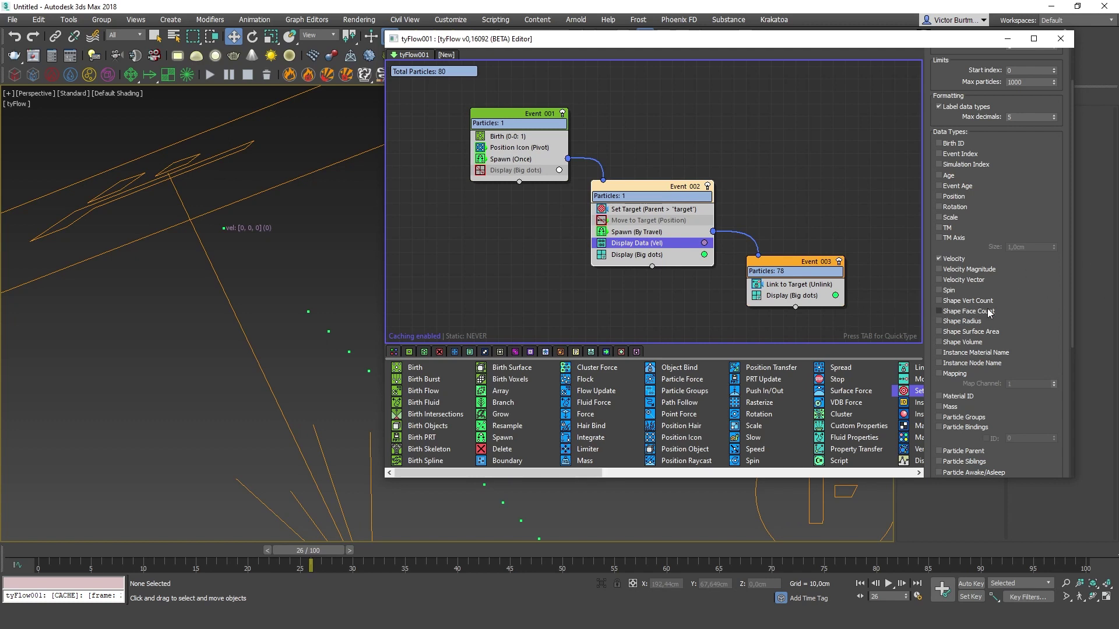
# Step: Review the Bind Objects and Bind Position settings of an Object Bind operator placed in a temporary separate event
pyautogui.click(671, 233)
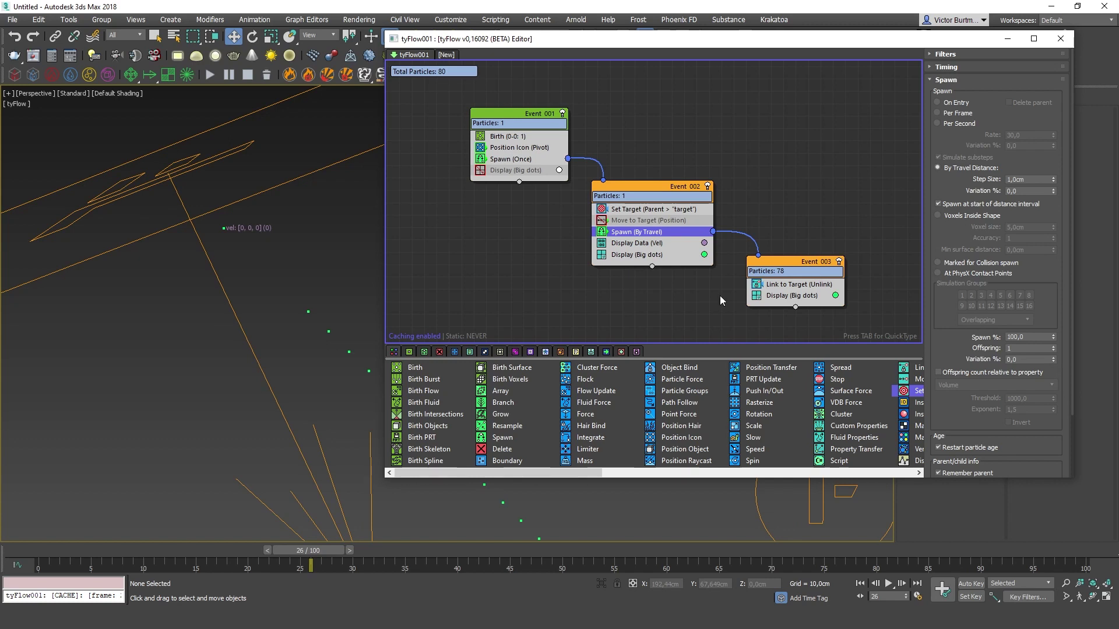
pyautogui.moveTo(678, 367); pyautogui.dragTo(787, 139)
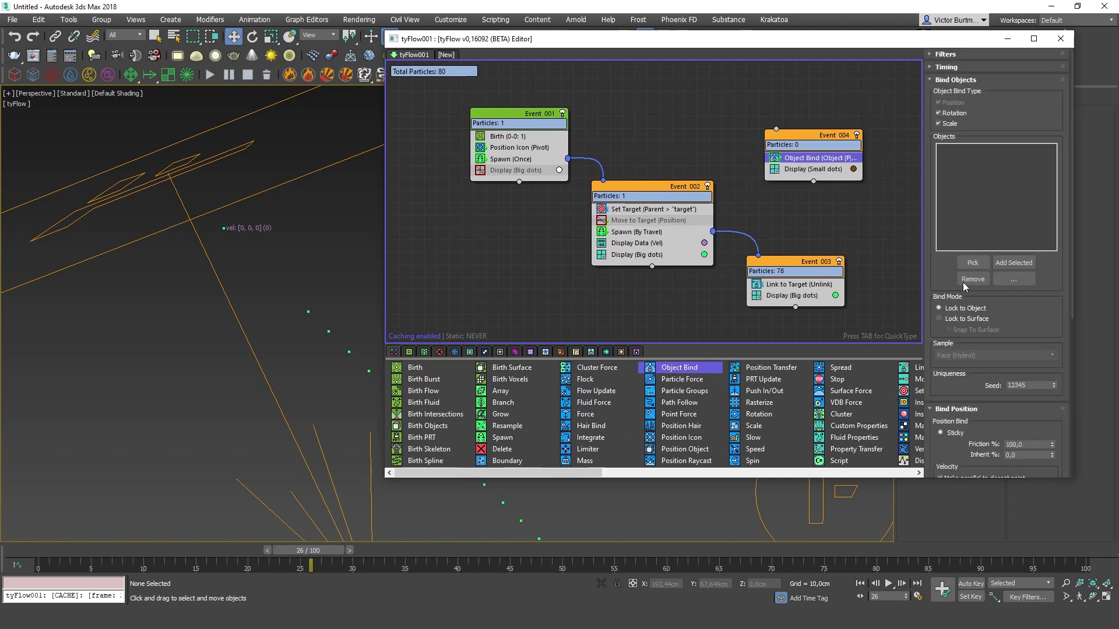
pyautogui.scroll(-5, 956, 401)
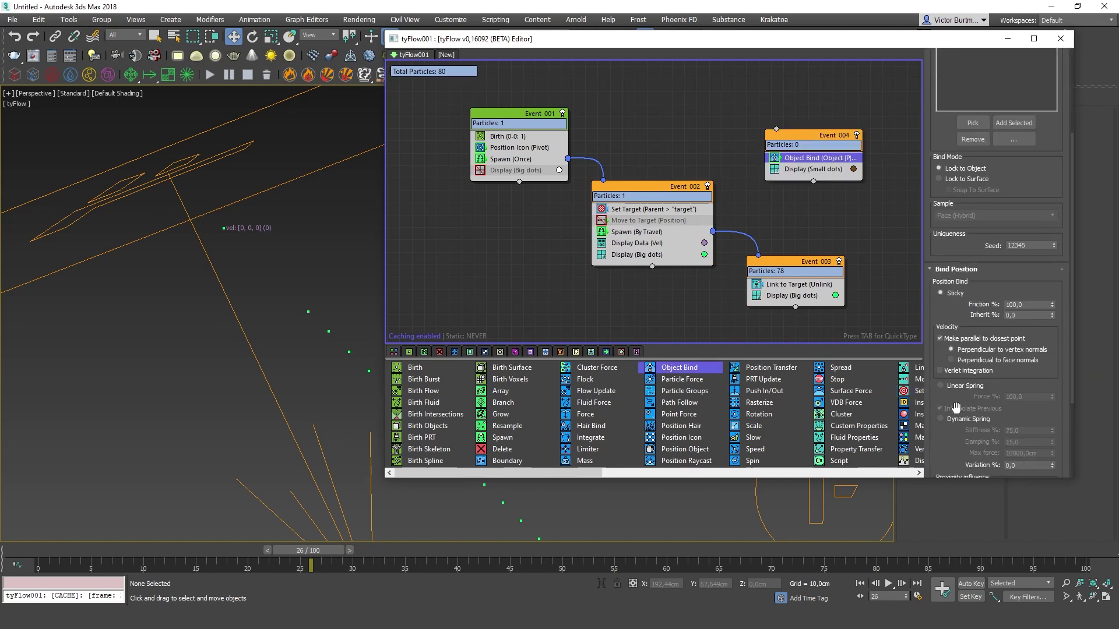
# Step: Insert a Speed operator above Spawn (By Travel) in the second event and expand its Timing settings
pyautogui.click(640, 211)
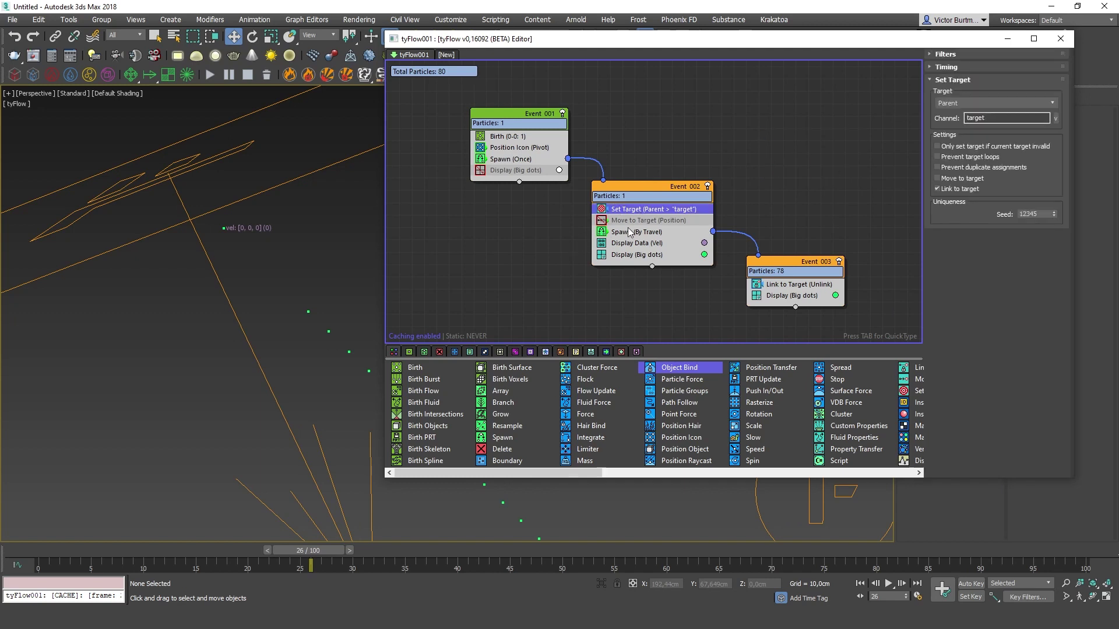
pyautogui.press('Tab')
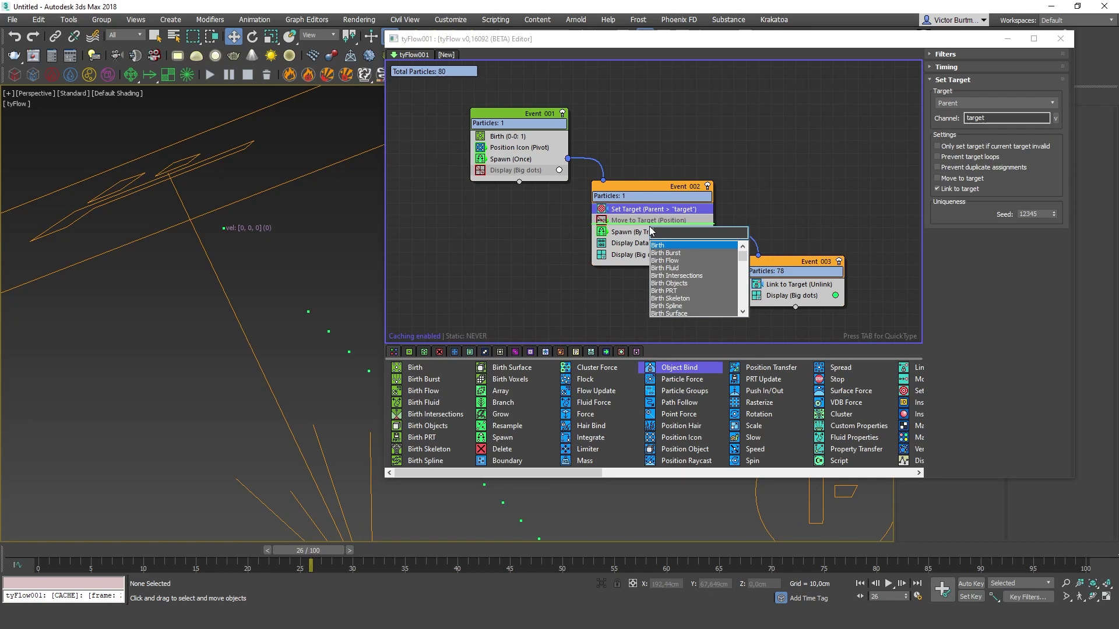
pyautogui.write('spee')
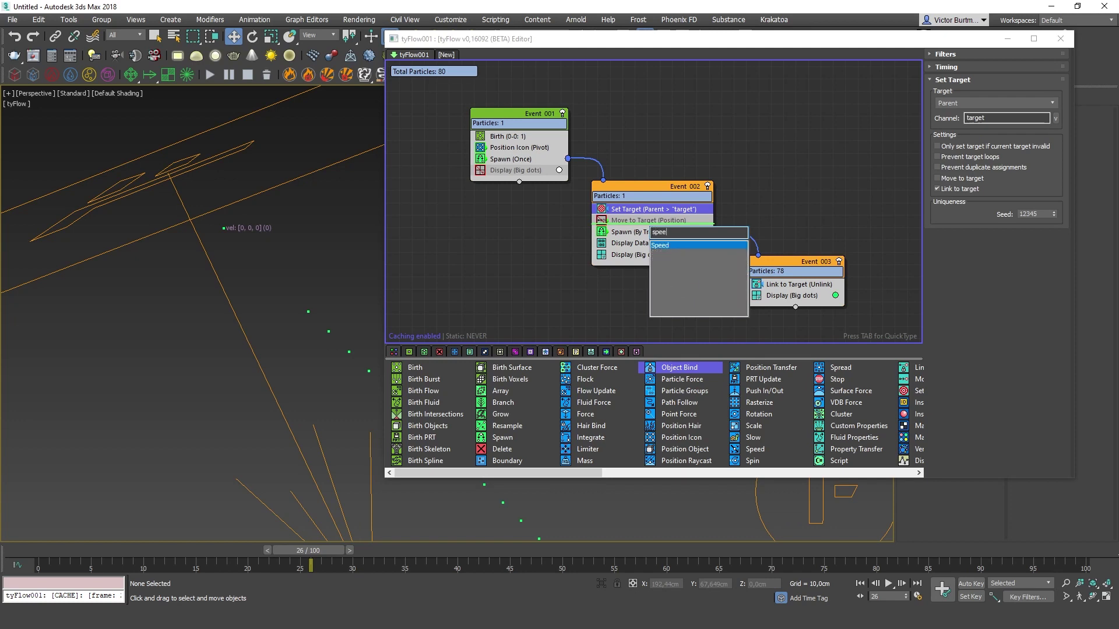
pyautogui.press('Return')
pyautogui.click(970, 79)
pyautogui.click(969, 79)
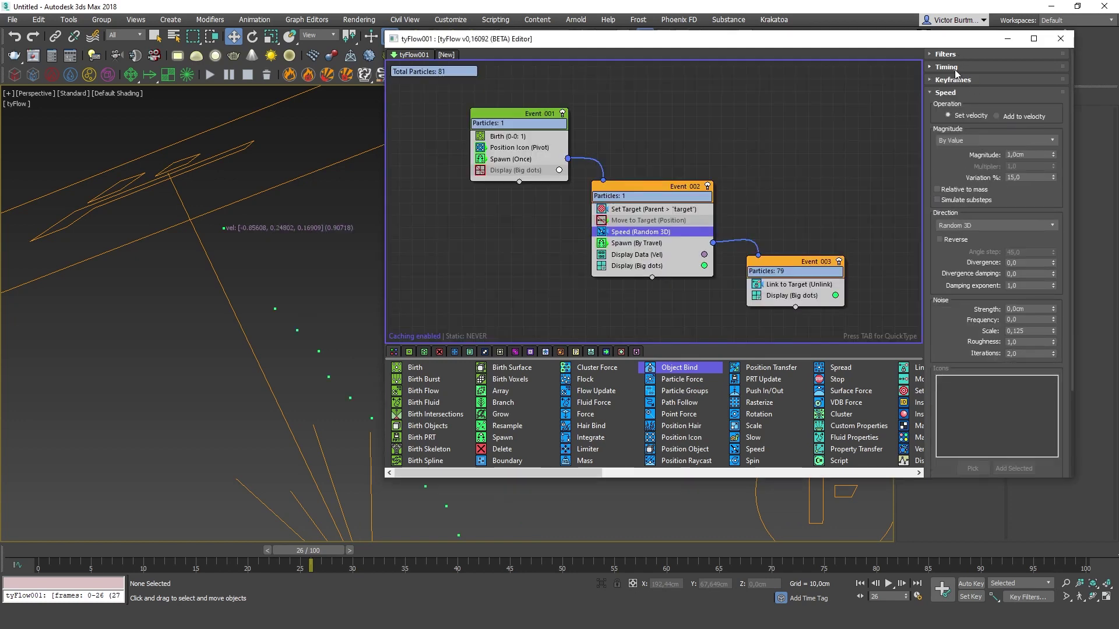
pyautogui.click(955, 68)
pyautogui.click(961, 80)
pyautogui.click(956, 92)
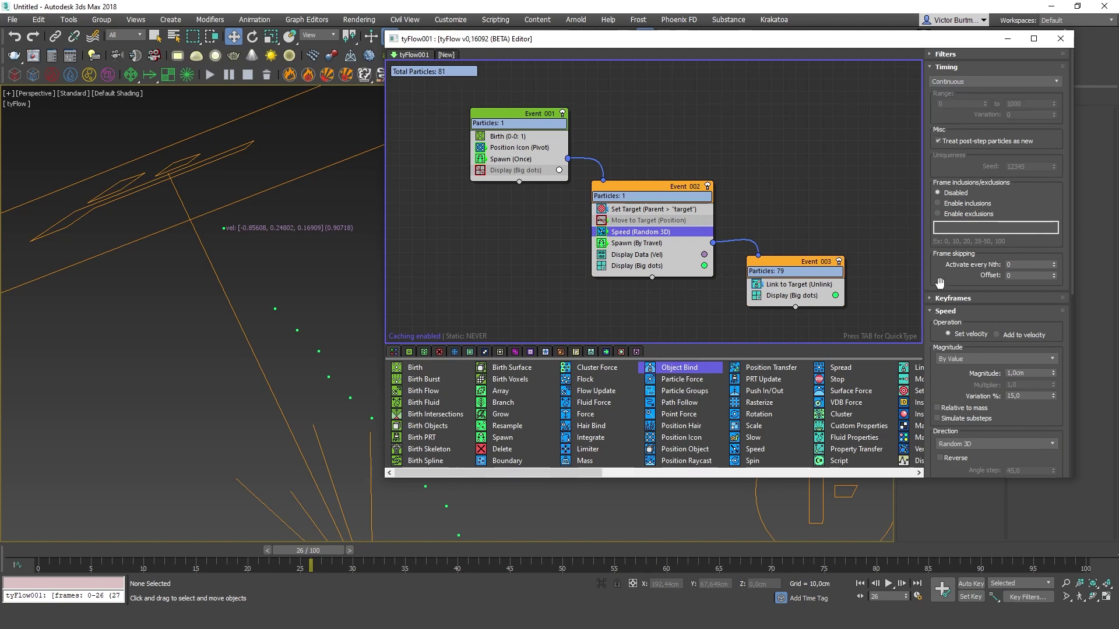
# Step: Set both the magnitude and the direction of the Speed operator to From Last Pos (Verlet)
pyautogui.scroll(-5, 979, 213)
pyautogui.click(963, 213)
pyautogui.click(962, 247)
pyautogui.click(961, 299)
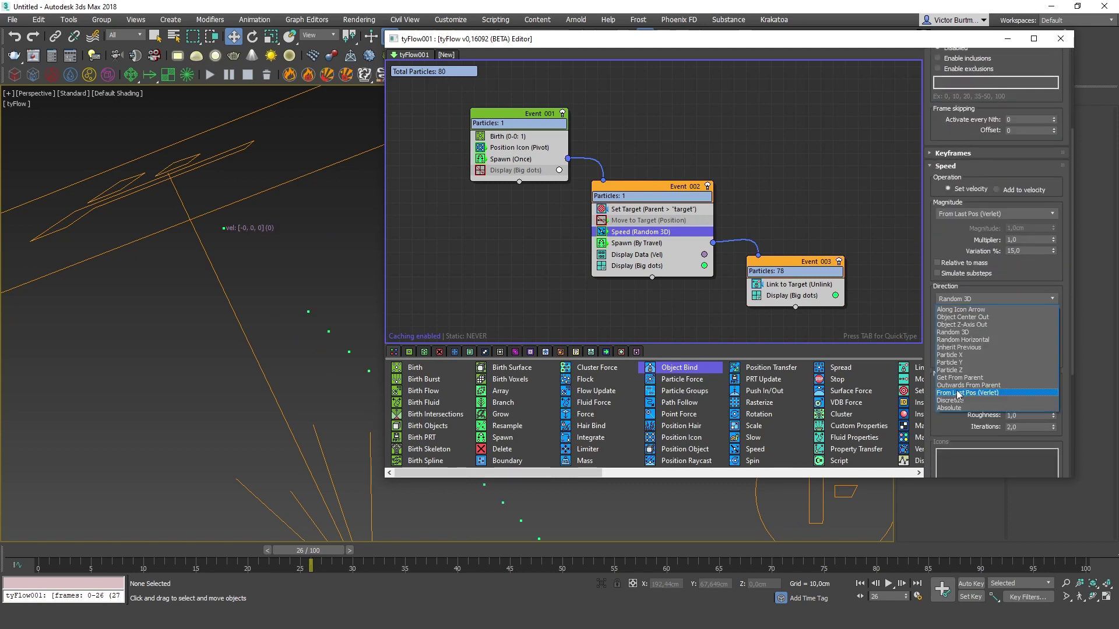
pyautogui.click(960, 199)
pyautogui.click(974, 298)
pyautogui.click(974, 395)
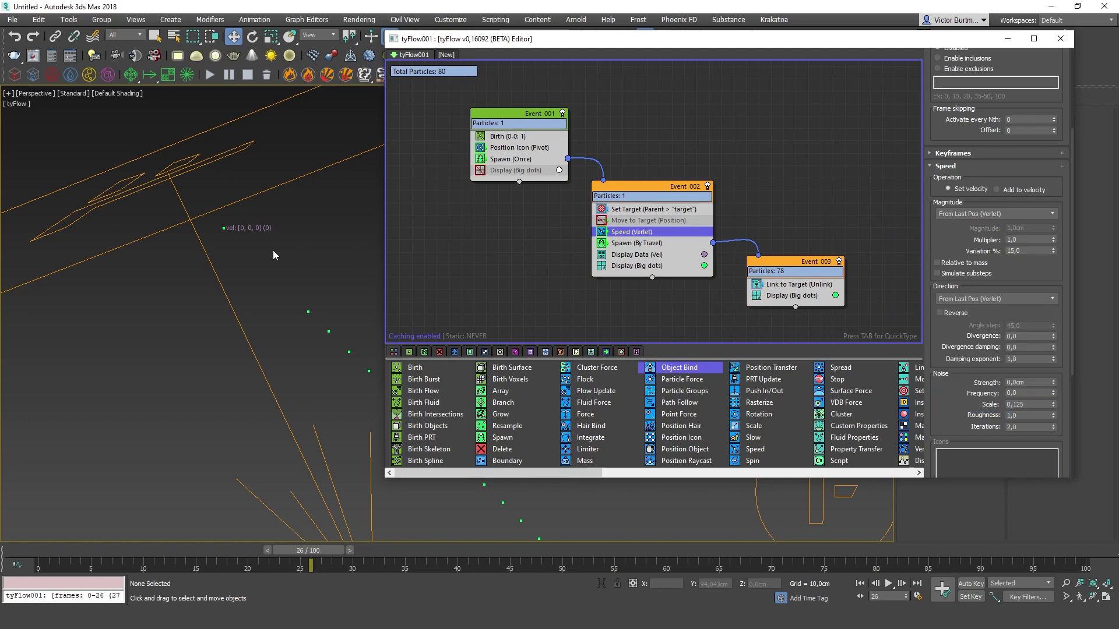
# Step: Set the Speed operator's magnitude variation to 0 % and review its remaining settings
pyautogui.rightClick(1054, 250)
pyautogui.scroll(3, 1027, 338)
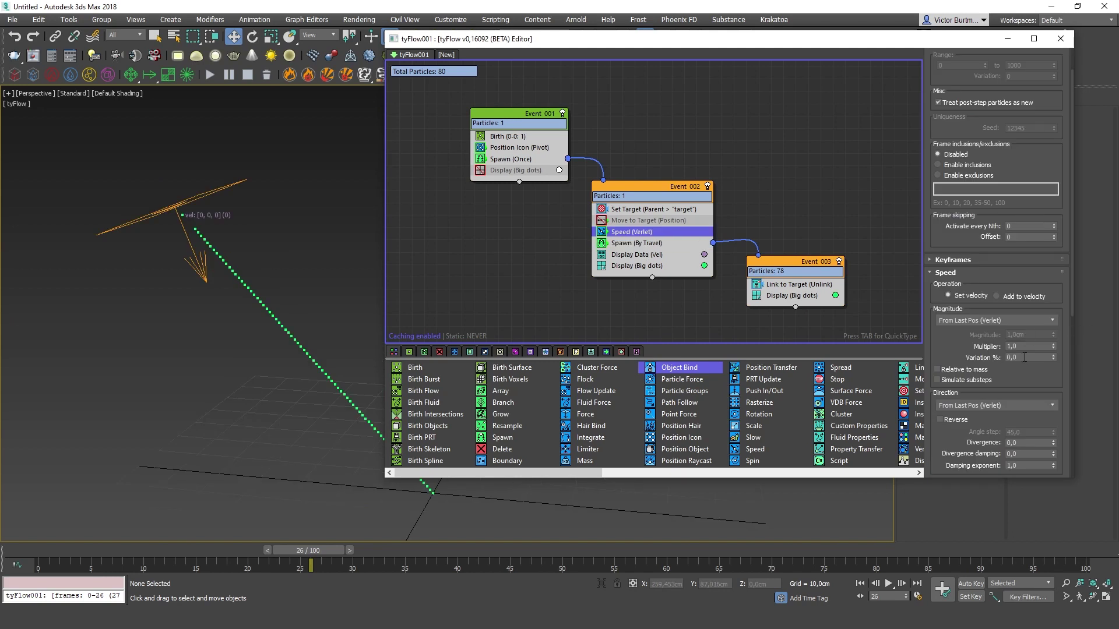
pyautogui.scroll(-8, 947, 361)
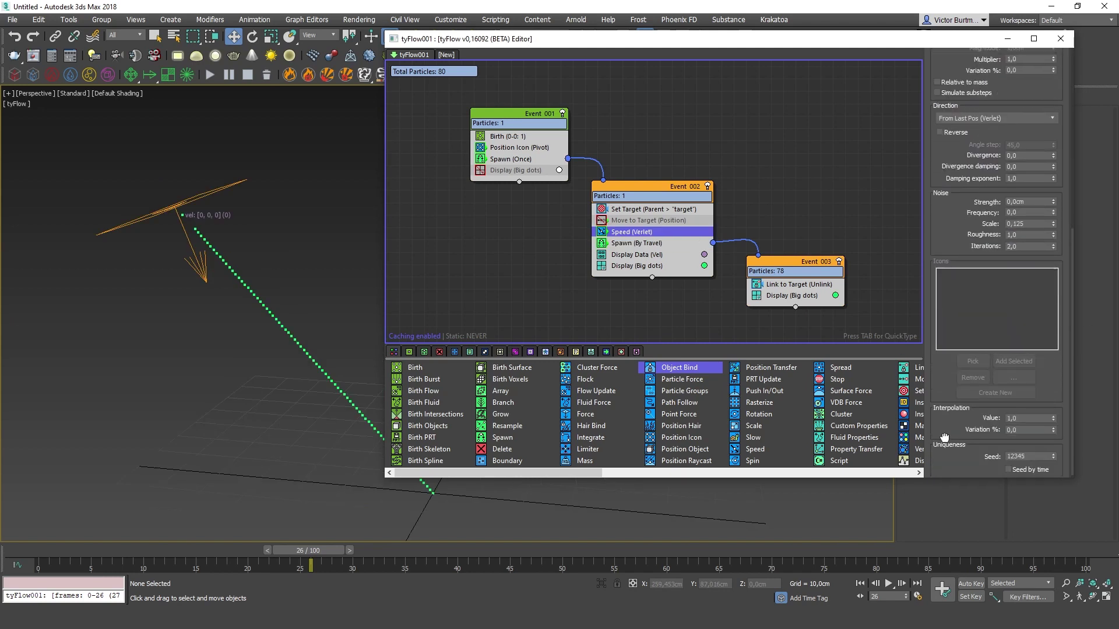
# Step: Move the Speed operator directly below Set Target in the second event and disable it
pyautogui.scroll(2, 207, 239)
pyautogui.click(639, 233)
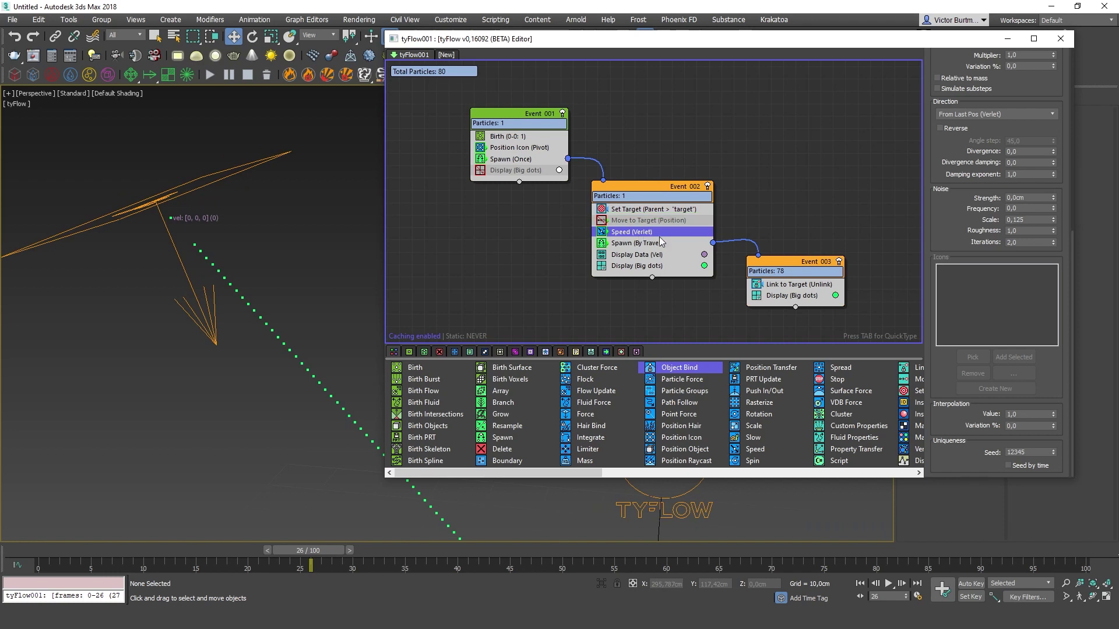
pyautogui.moveTo(652, 233)
pyautogui.mouseDown()
pyautogui.moveTo(645, 202)
pyautogui.moveTo(672, 228)
pyautogui.mouseUp()
pyautogui.scroll(5, 953, 165)
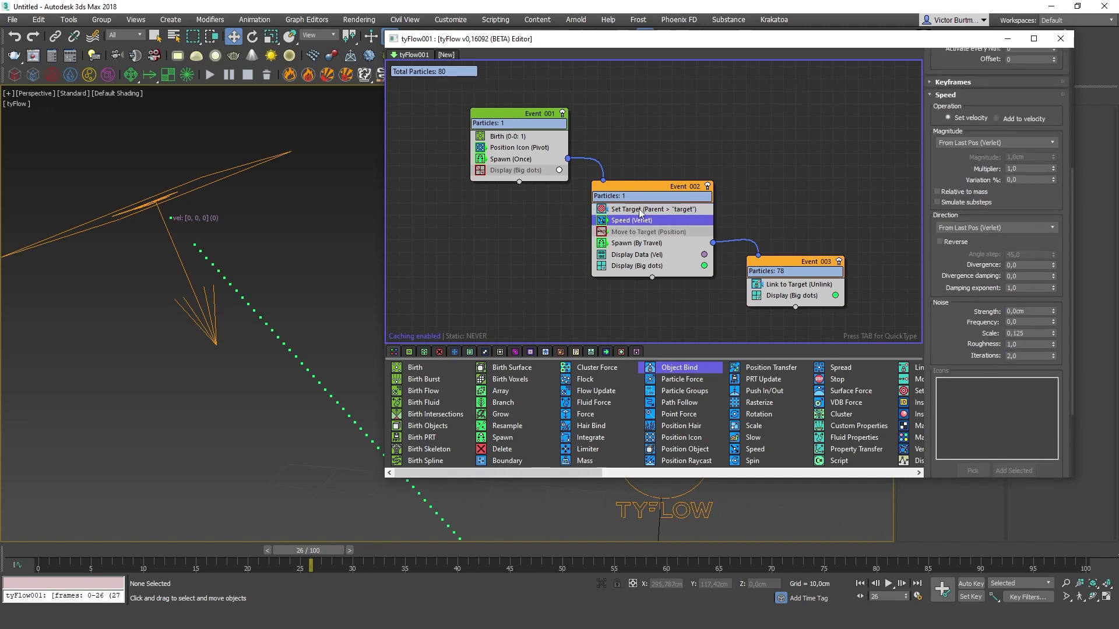
pyautogui.click(602, 221)
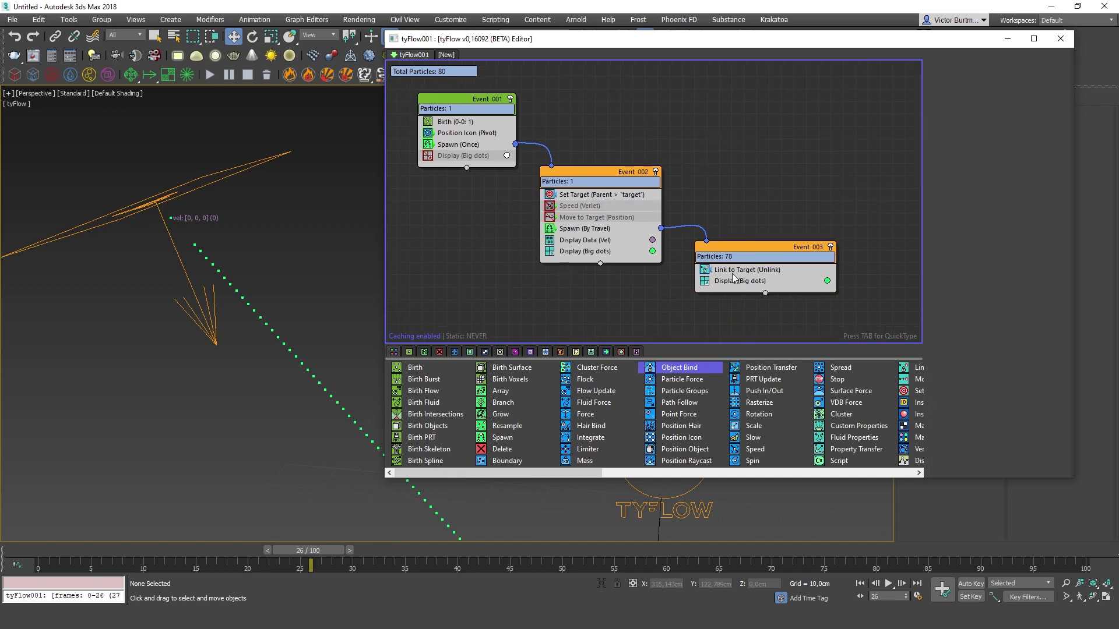
# Step: Insert a Set Target operator below Link to Target in the third event, with target type Parent and channel ParentTarget
pyautogui.press('Tab')
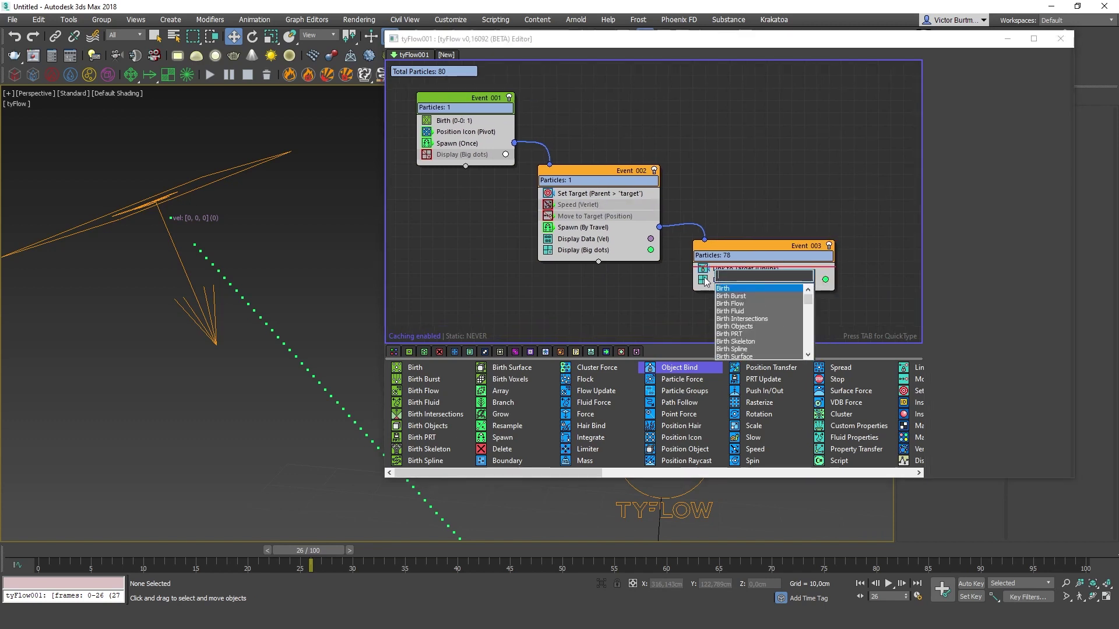
pyautogui.write('set')
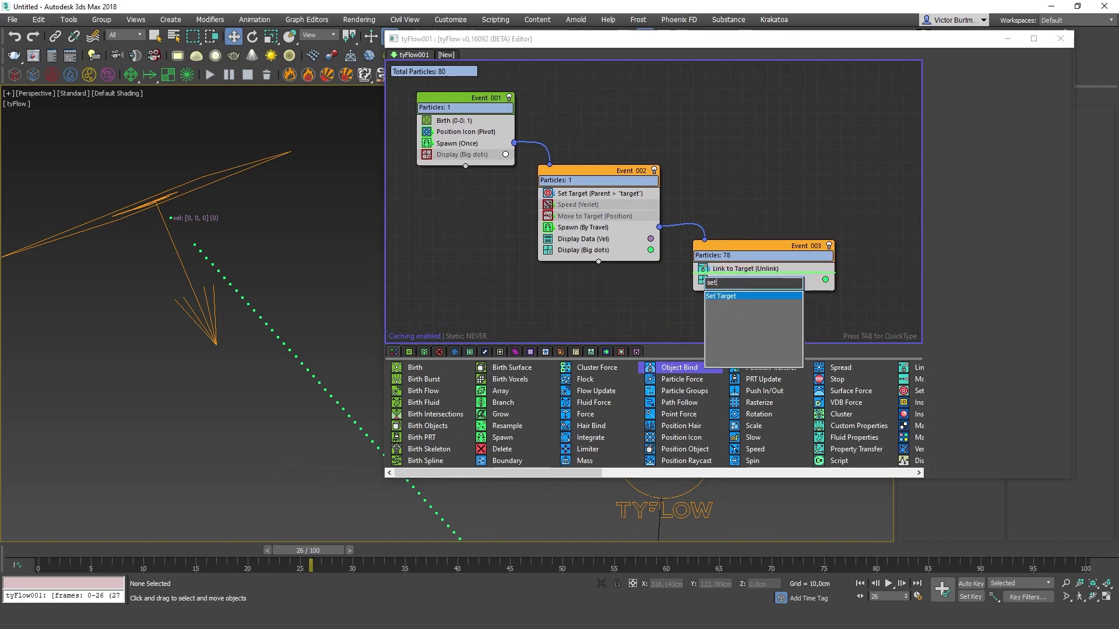
pyautogui.press('Return')
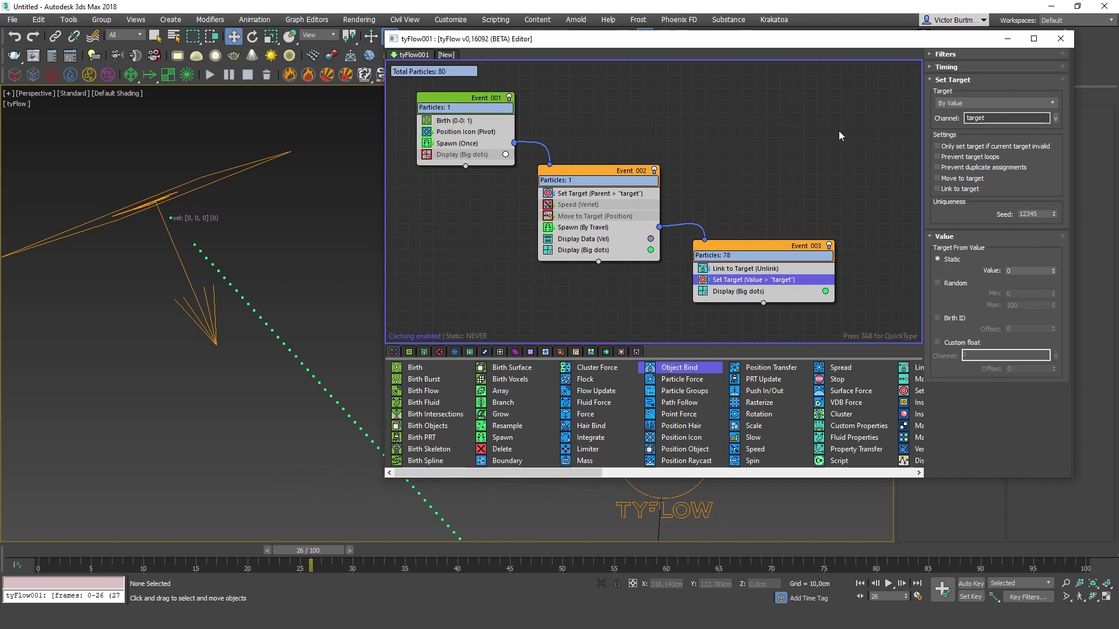
pyautogui.click(994, 104)
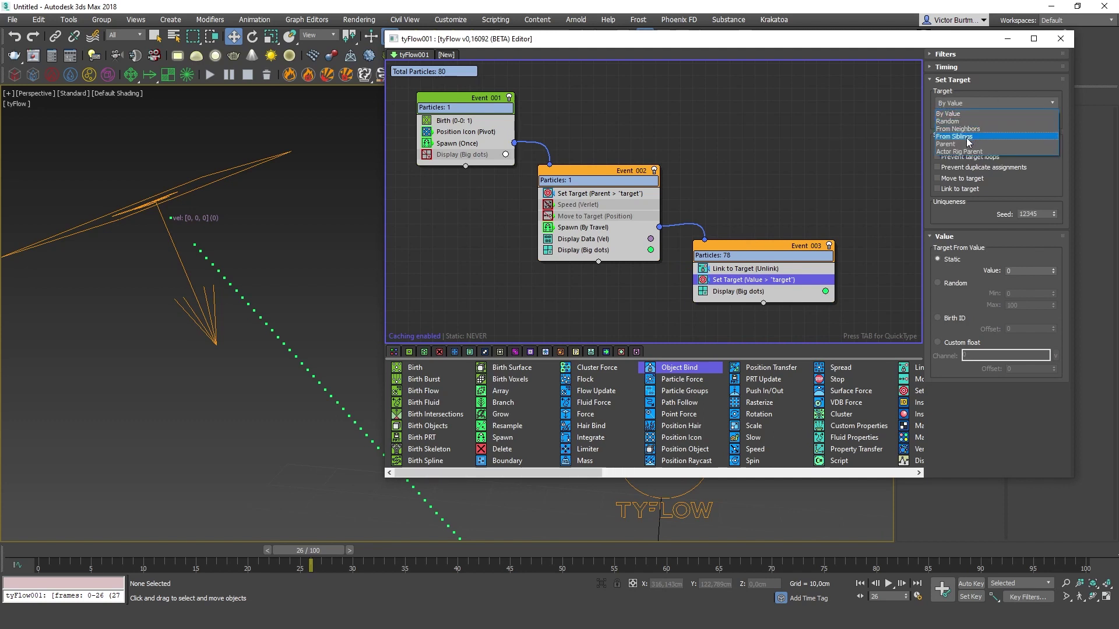
pyautogui.click(946, 136)
pyautogui.press('BackSpace')
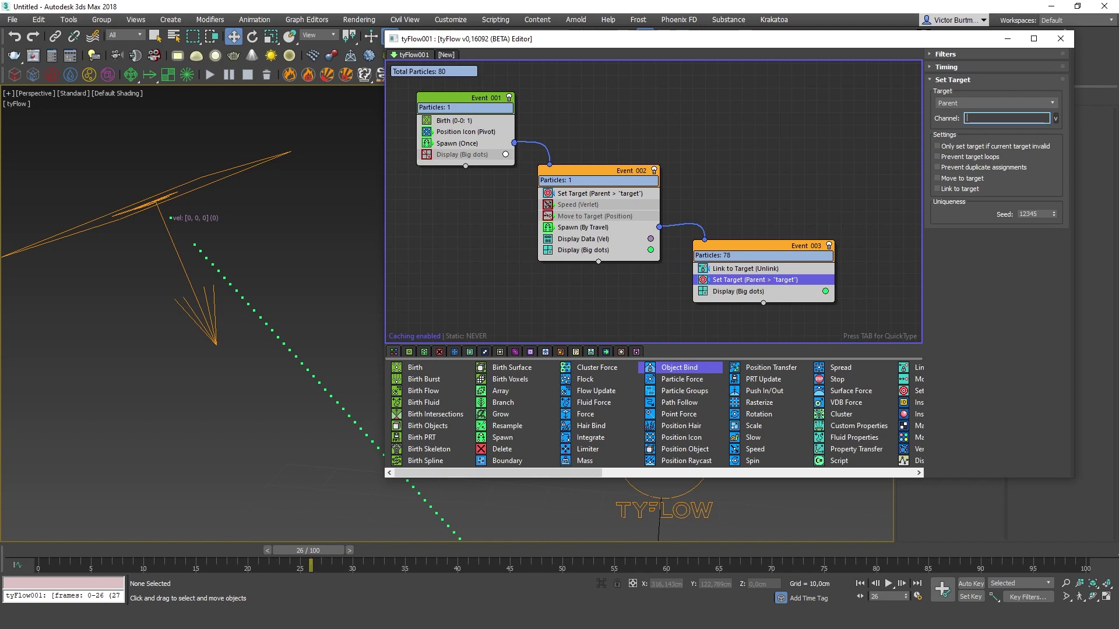
pyautogui.write('ParentTarget')
pyautogui.press('Return')
# Step: Insert a Custom Properties operator below the new Set Target that saves Verlet Velocity as a custom vector in channel Vel
pyautogui.press('Tab')
pyautogui.write('custo')
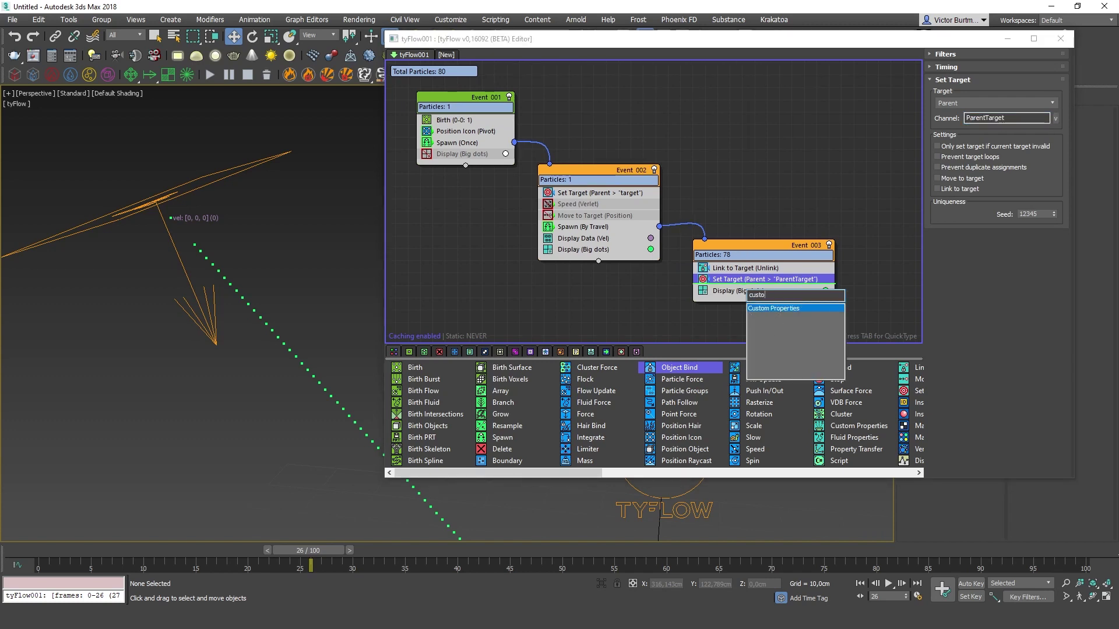
pyautogui.press('Return')
pyautogui.click(970, 329)
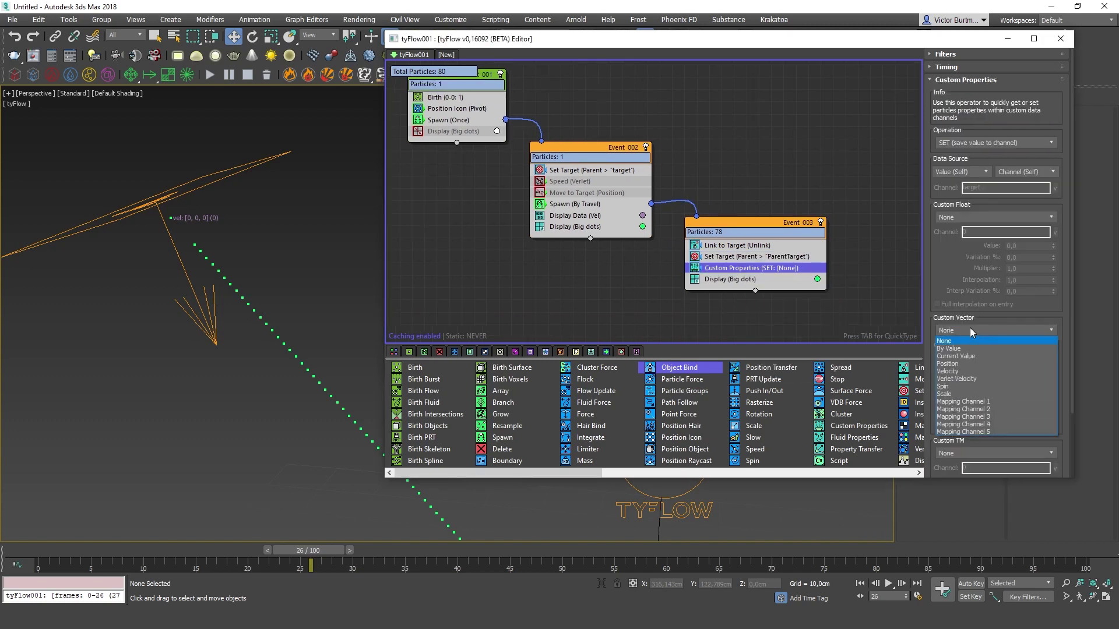
pyautogui.click(959, 379)
pyautogui.write('Vel')
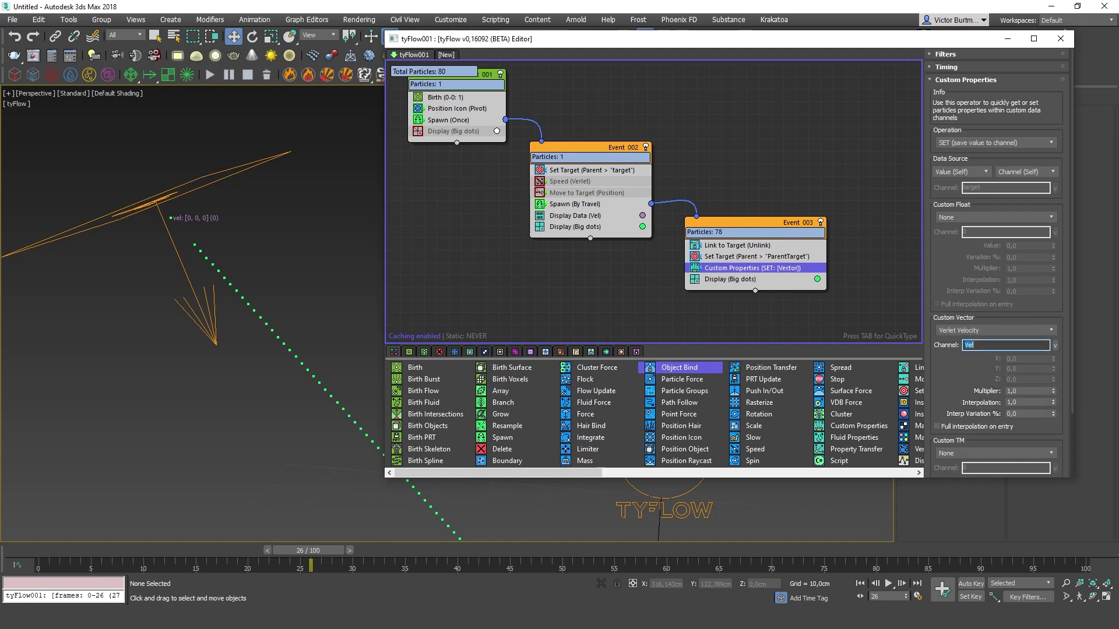
# Step: Set the Custom Properties data source to Value (Target) with the ParentTarget channel
pyautogui.click(986, 171)
pyautogui.click(979, 189)
pyautogui.click(1055, 190)
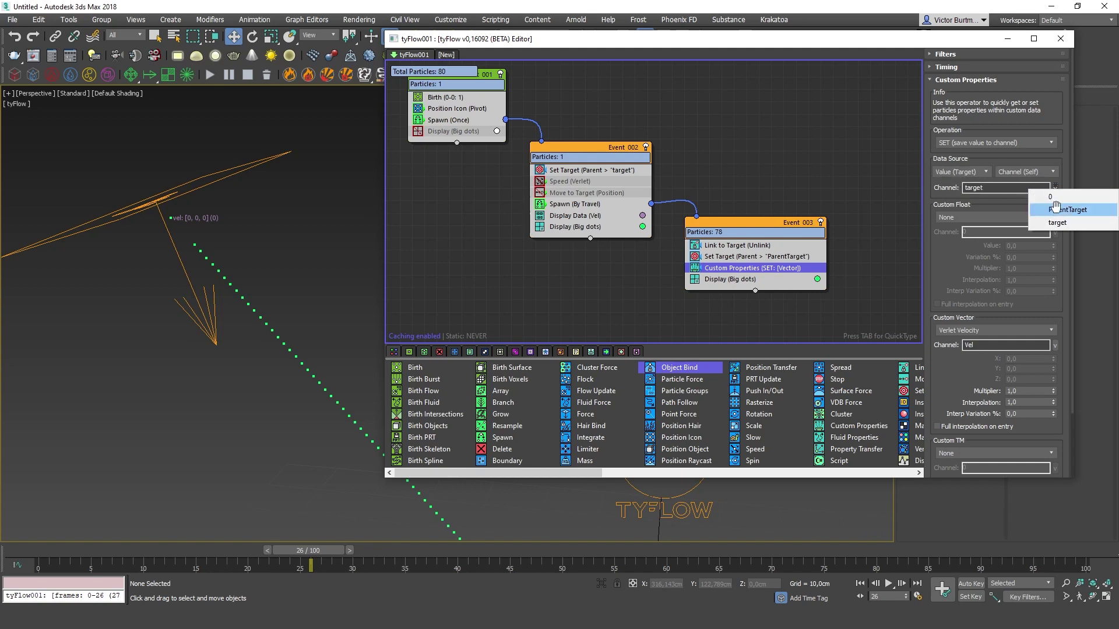
pyautogui.click(1078, 211)
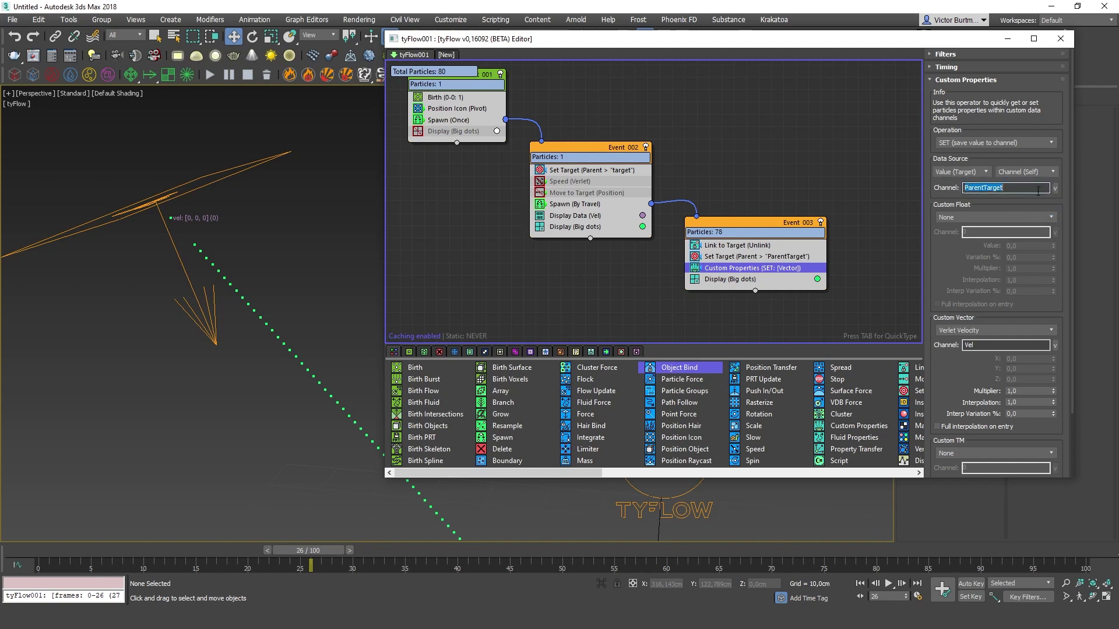
# Step: Insert a second Custom Properties operator below the first, set to GET and loading custom vector Velocity from channel Vel
pyautogui.press('Tab')
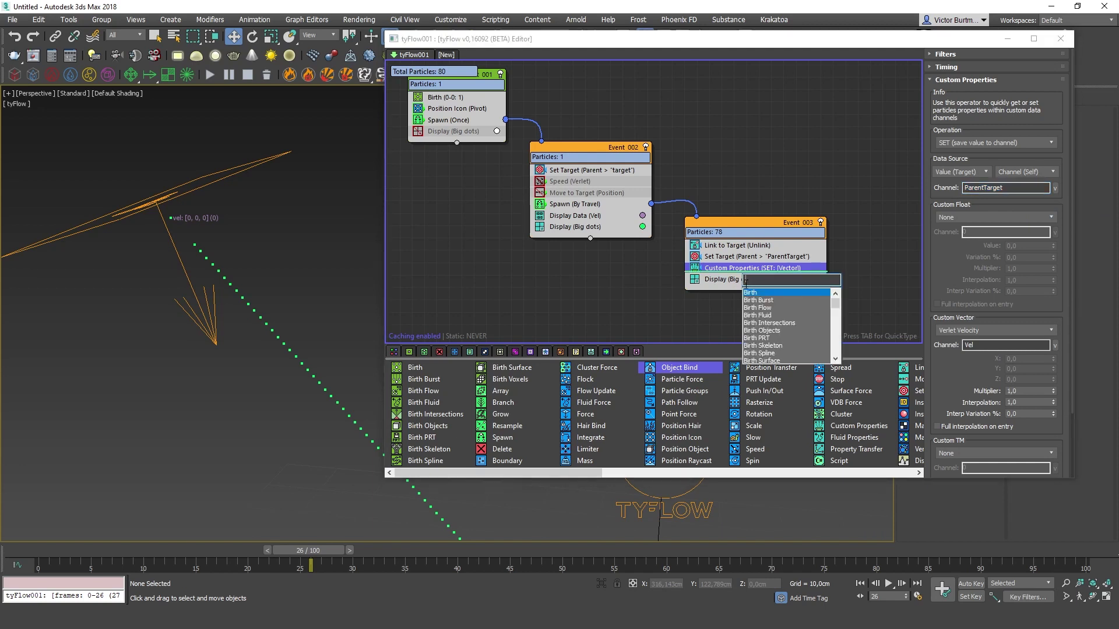
pyautogui.write('cust')
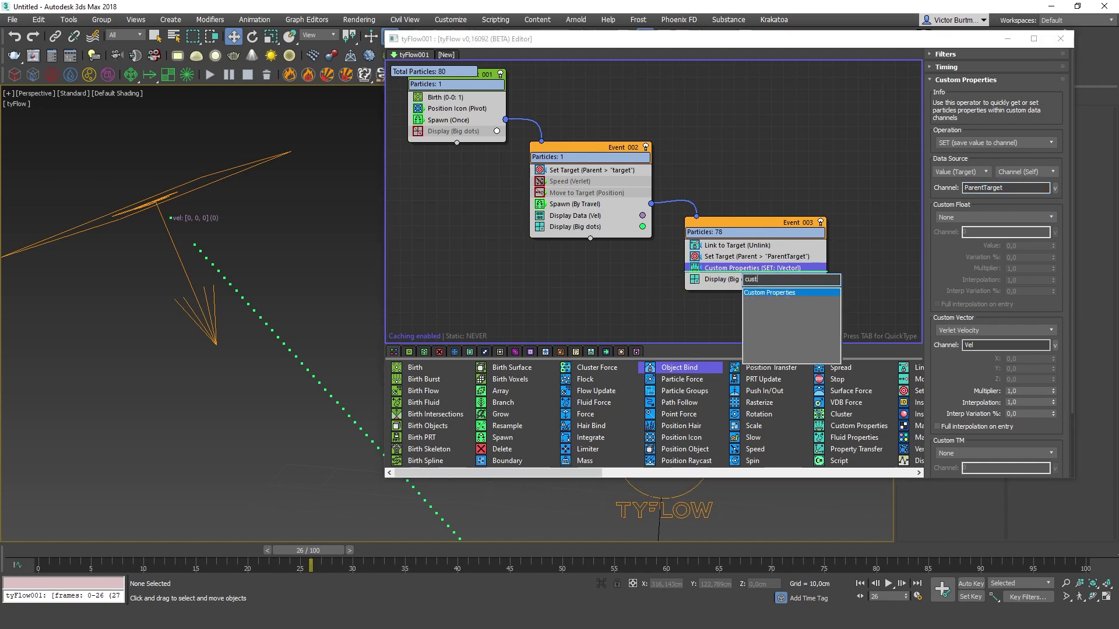
pyautogui.press('Return')
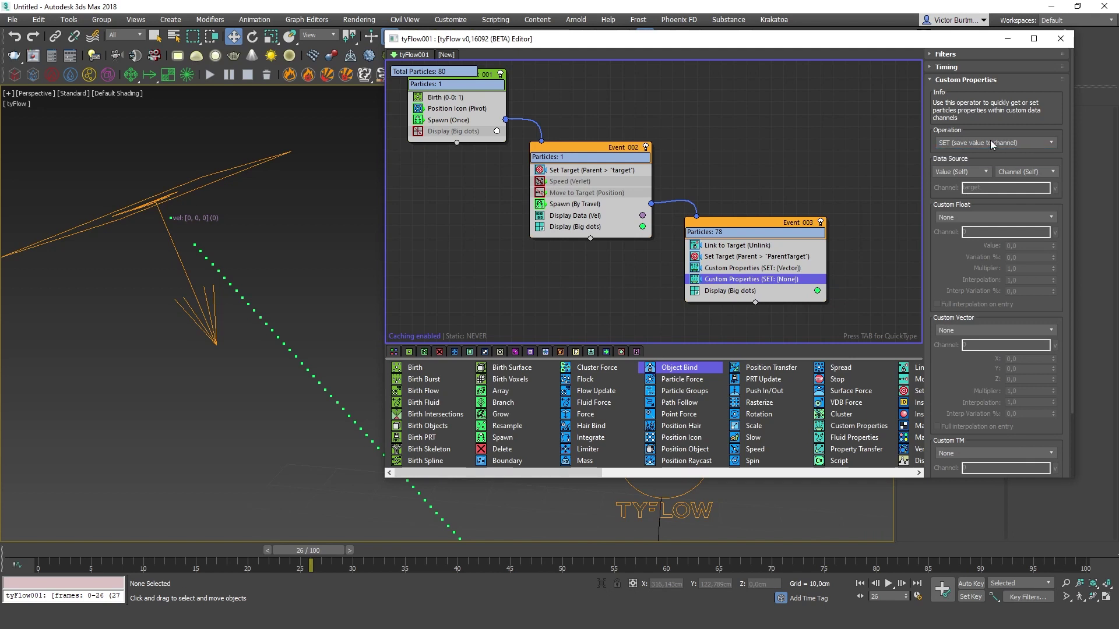
pyautogui.click(973, 142)
pyautogui.click(951, 161)
pyautogui.click(976, 330)
pyautogui.click(948, 372)
pyautogui.click(1005, 345)
pyautogui.write('Vel')
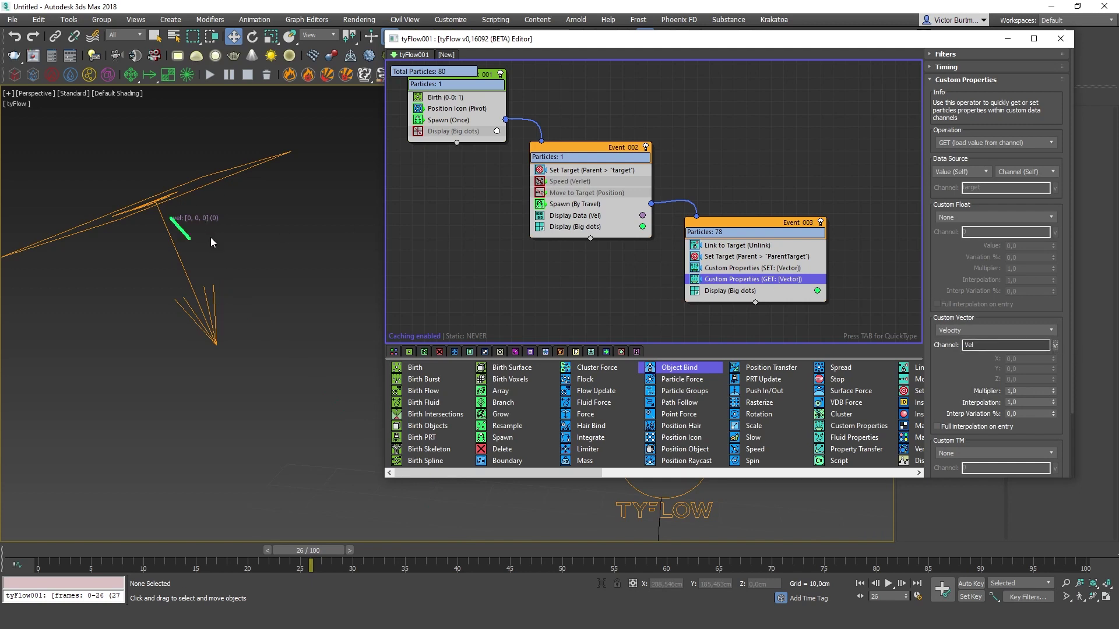
# Step: Scrub the timeline to frame 17 and inspect the particle trail and the Spawn (By Travel) settings
pyautogui.moveTo(56, 555); pyautogui.dragTo(220, 550)
pyautogui.click(579, 210)
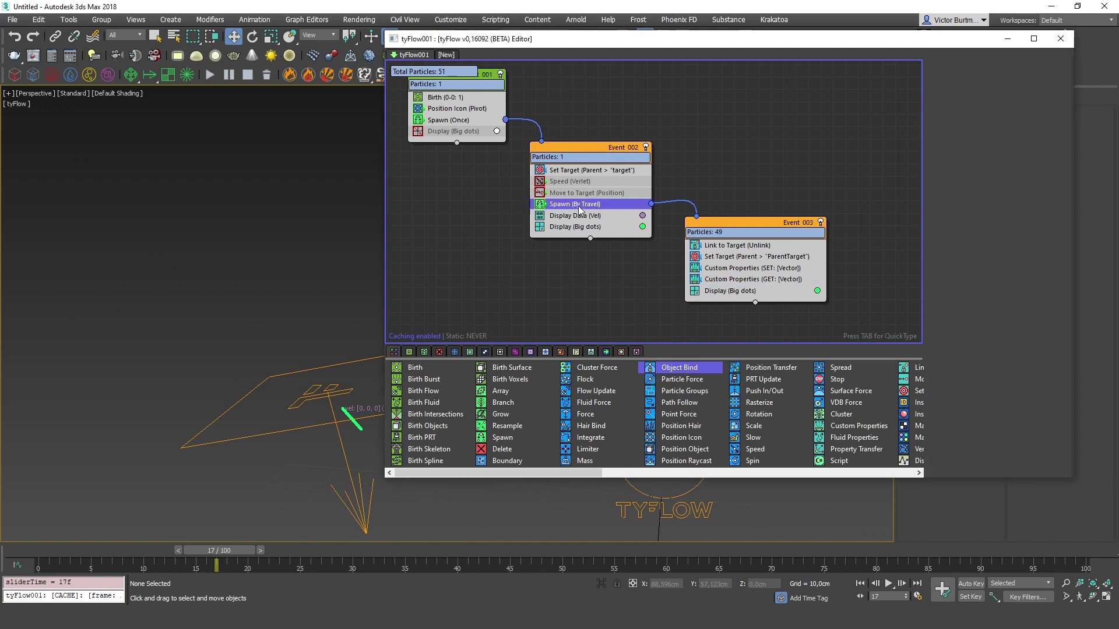
pyautogui.moveTo(250, 188); pyautogui.dragTo(132, 119, button='middle')
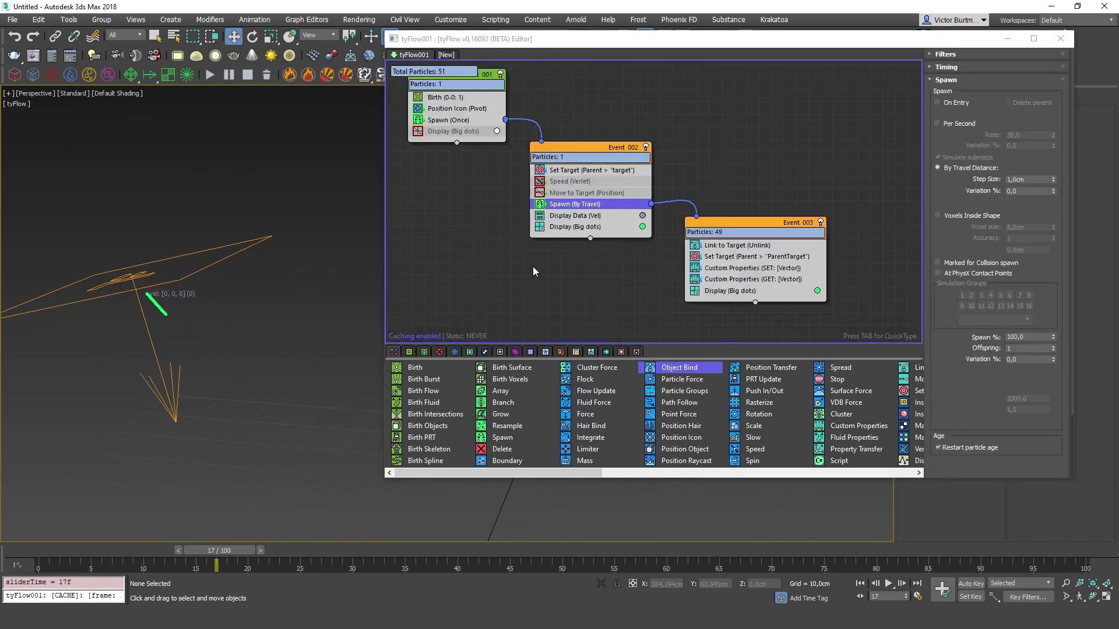
pyautogui.scroll(-3, 958, 223)
# Step: Set the custom vector multiplier to 0.5 for the Custom Properties operators in the third event
pyautogui.click(765, 269)
pyautogui.click(769, 281)
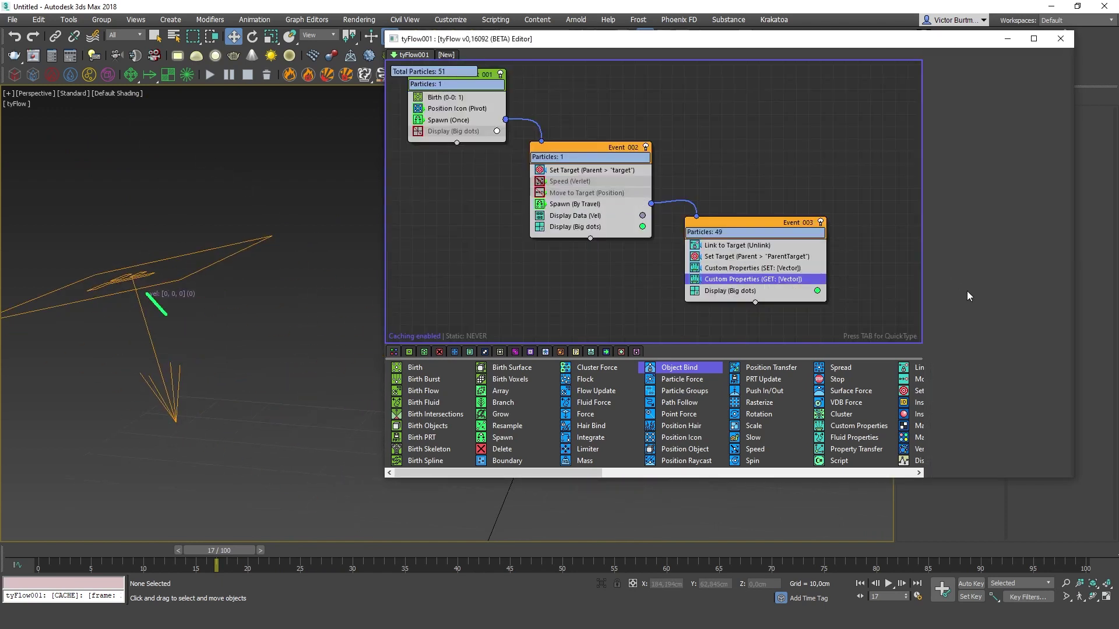
pyautogui.scroll(-2, 960, 301)
pyautogui.scroll(-1, 960, 304)
pyautogui.moveTo(1054, 315); pyautogui.dragTo(1051, 319)
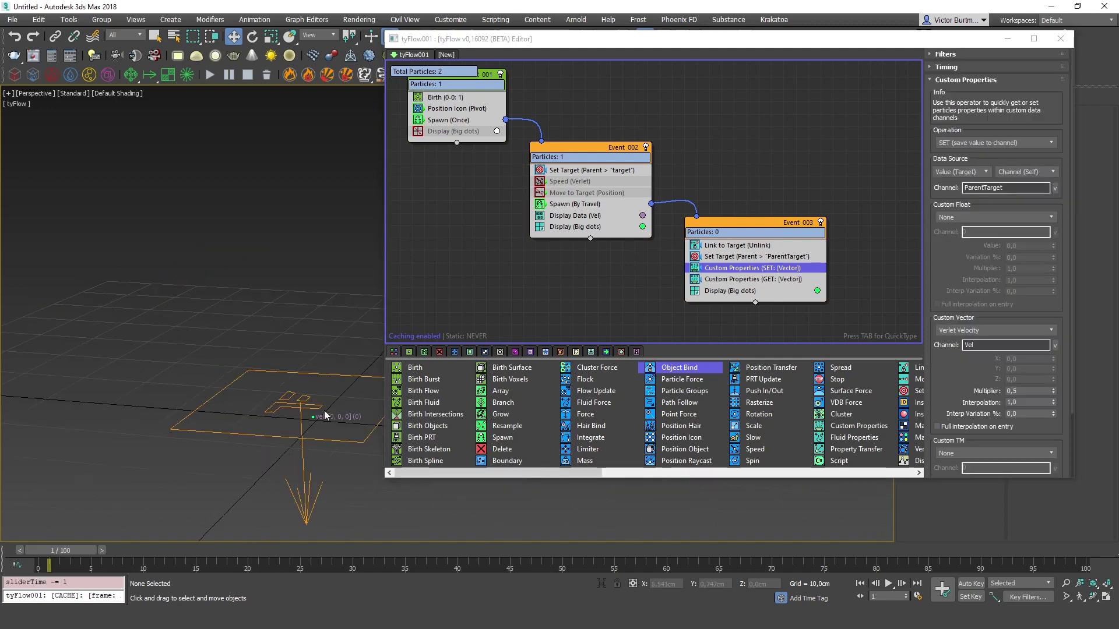
# Step: Enable Spawn at start of distance interval in the second event's Spawn (By Travel) operator
pyautogui.press('.')
pyautogui.click(595, 206)
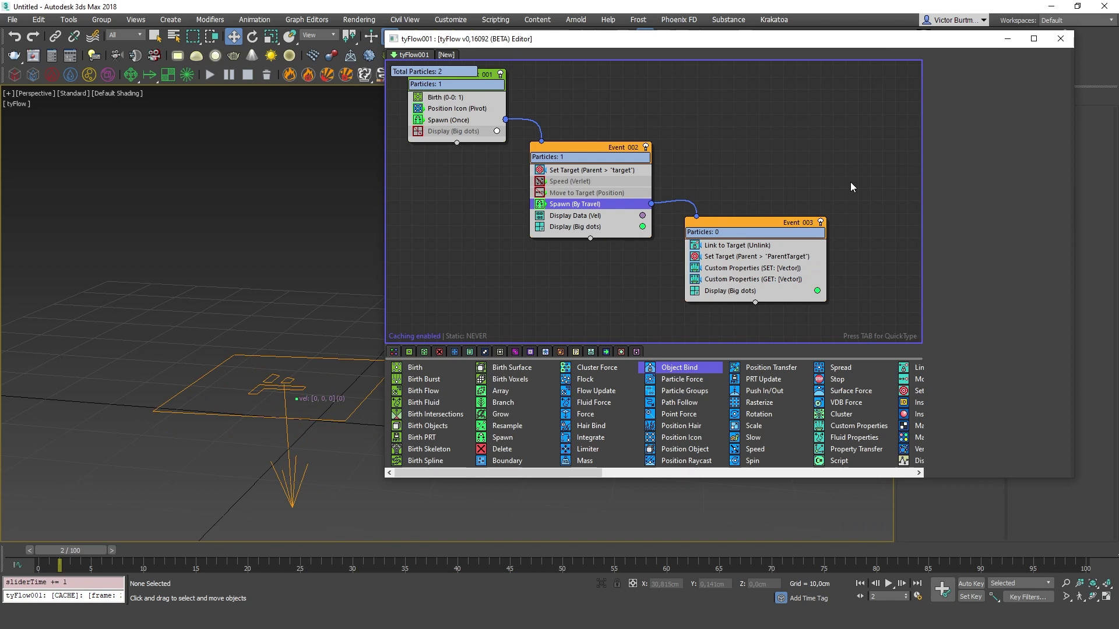
pyautogui.click(962, 205)
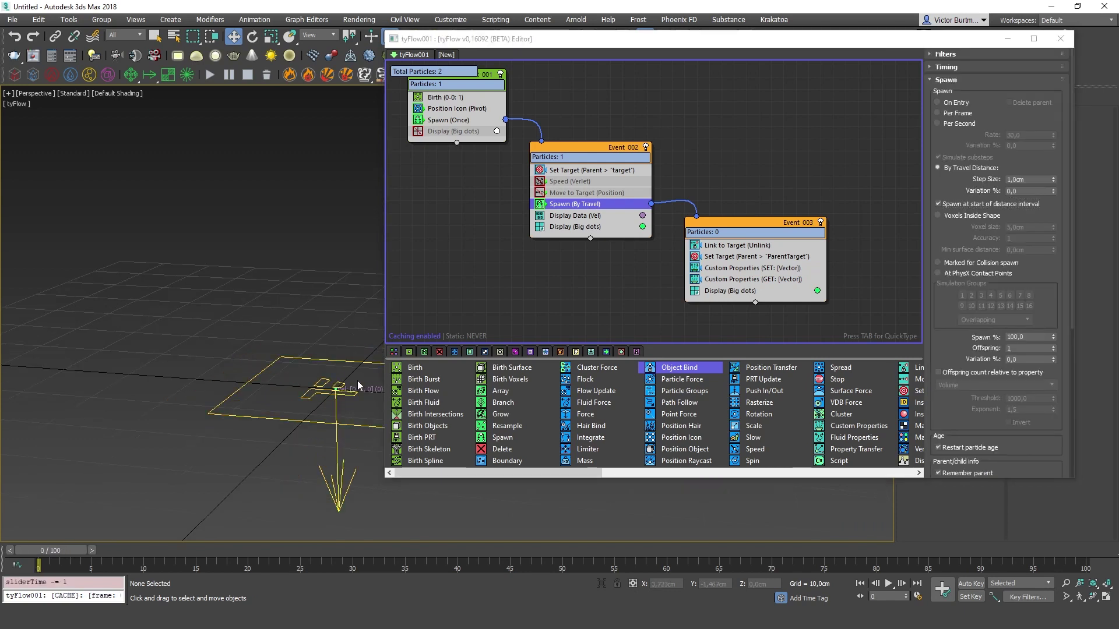
# Step: Step back and forth through the first frames to examine how the spawned particles are spaced along the icon's path
pyautogui.keyDown('alt'); pyautogui.moveTo(303, 375); pyautogui.dragTo(295, 367, button='middle'); pyautogui.keyUp('alt')
pyautogui.press('.')
pyautogui.press('.')
pyautogui.press('.')
pyautogui.press(',')
pyautogui.press(',')
pyautogui.press(',')
pyautogui.press('.')
pyautogui.press('.')
pyautogui.press('.')
pyautogui.press('.')
pyautogui.moveTo(316, 348); pyautogui.dragTo(321, 348, button='middle')
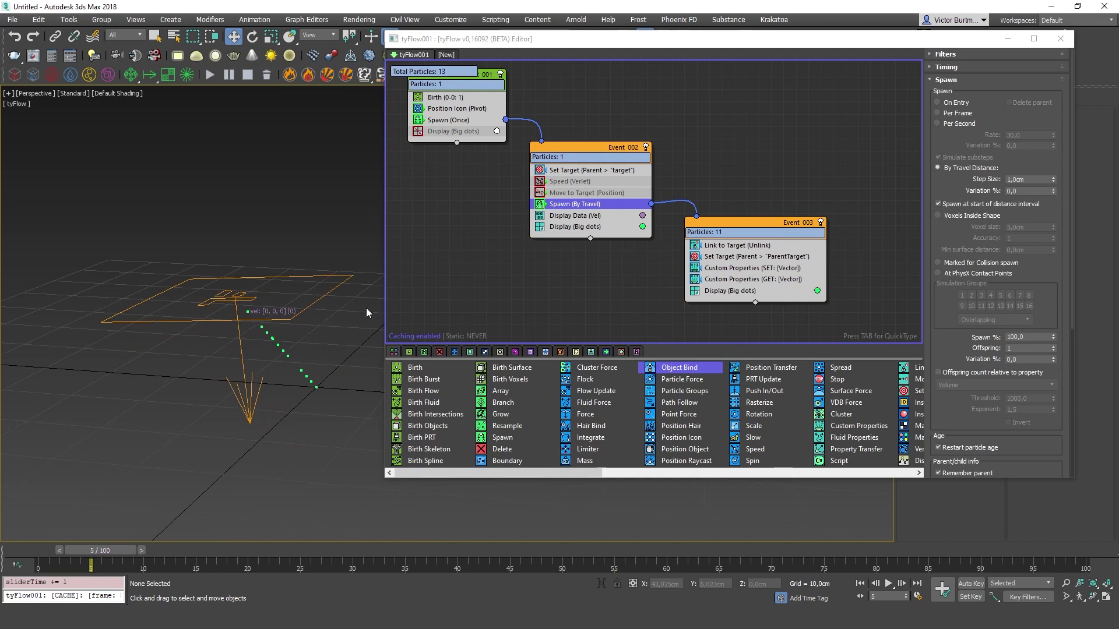
pyautogui.press(',')
pyautogui.press(',')
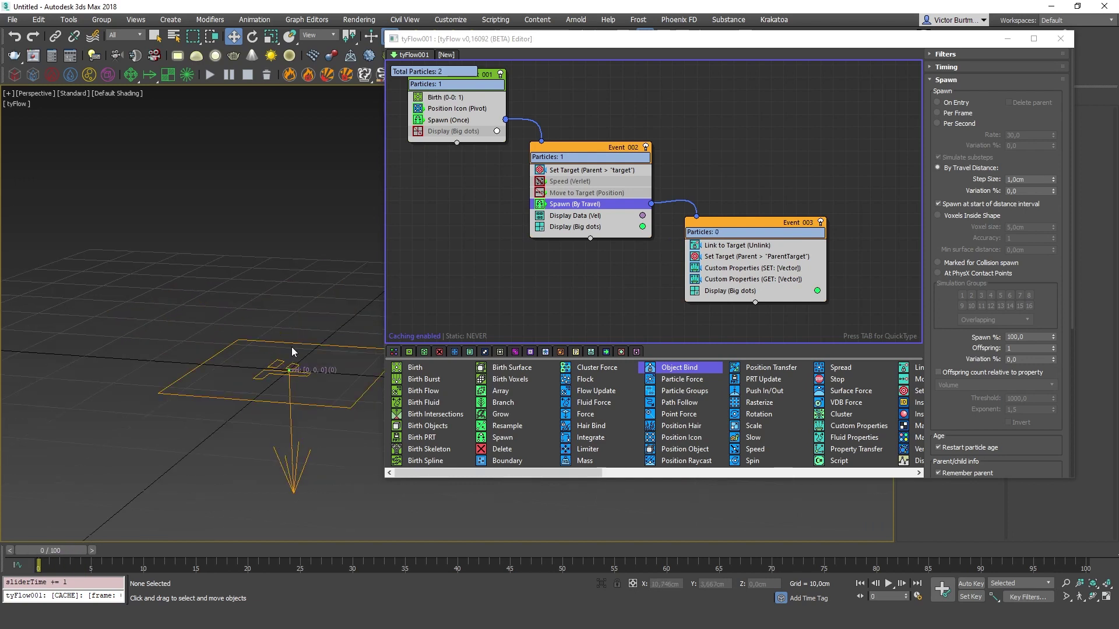
pyautogui.press('.')
pyautogui.press('.')
pyautogui.press('.')
pyautogui.press('.')
pyautogui.press('.')
pyautogui.press('.')
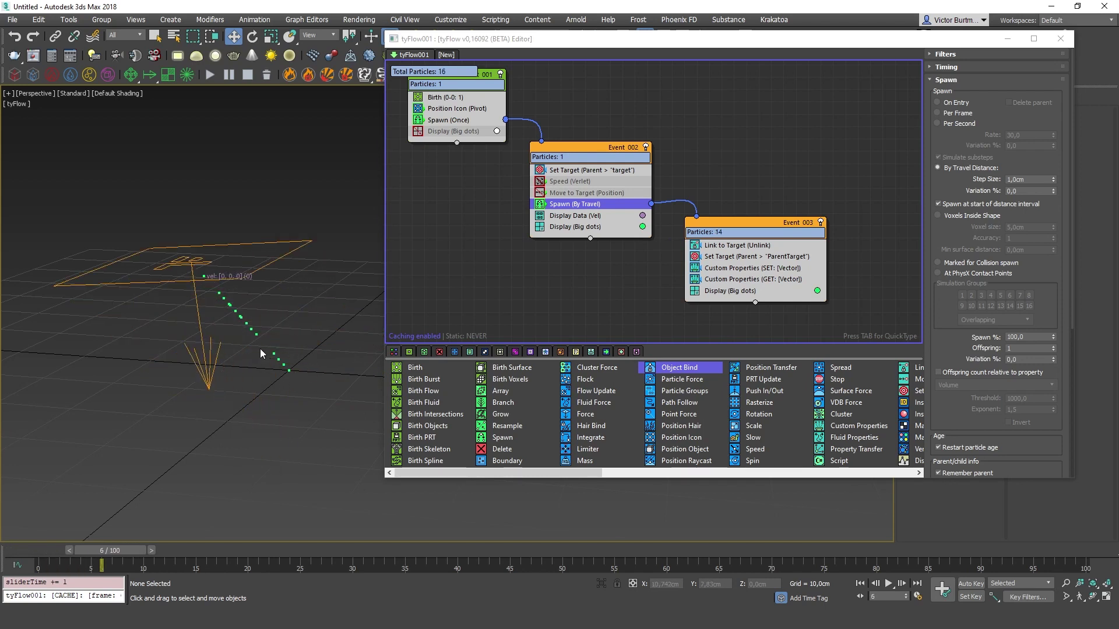
pyautogui.press('.')
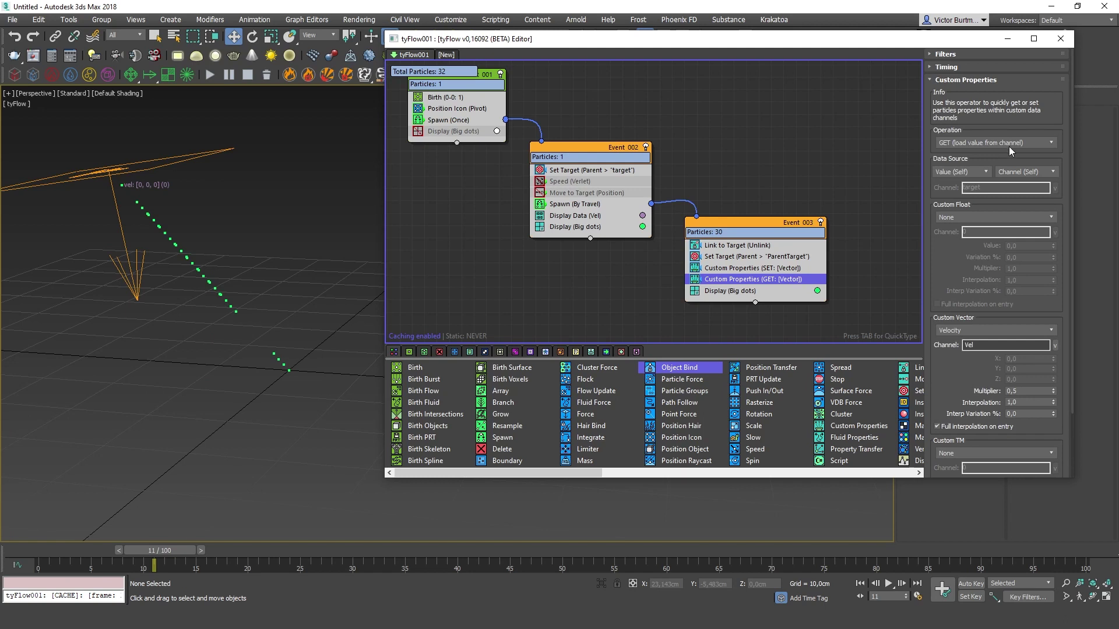
# Step: Review the Timing settings of the third event's GET and SET Custom Properties operators while advancing a few frames
pyautogui.click(988, 144)
pyautogui.click(987, 143)
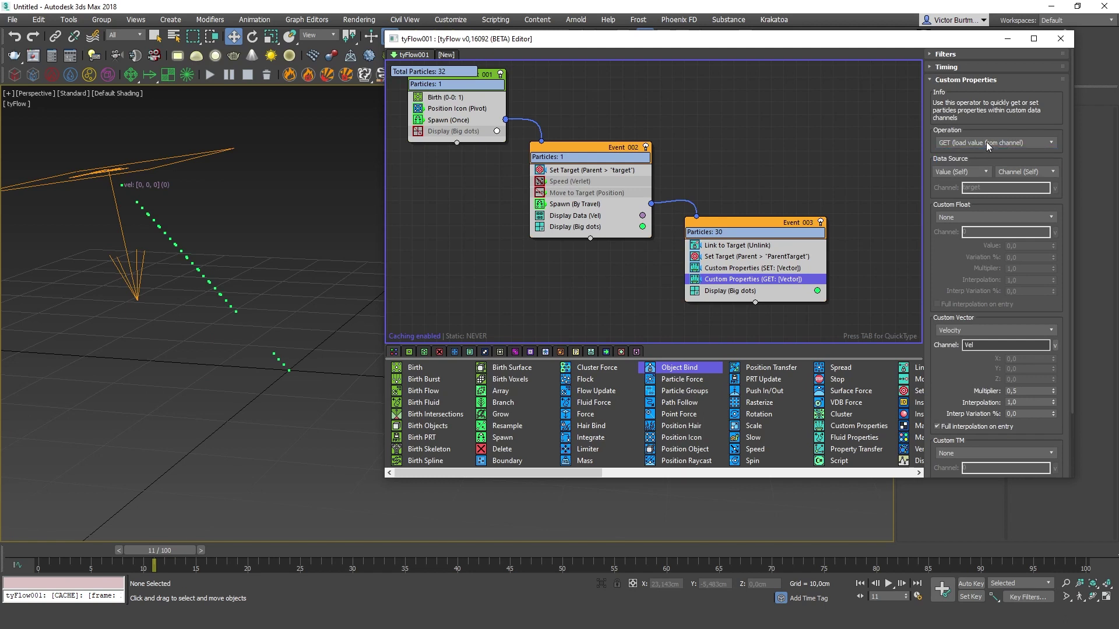
pyautogui.click(946, 67)
pyautogui.press('.')
pyautogui.press('.')
pyautogui.press('.')
pyautogui.click(735, 268)
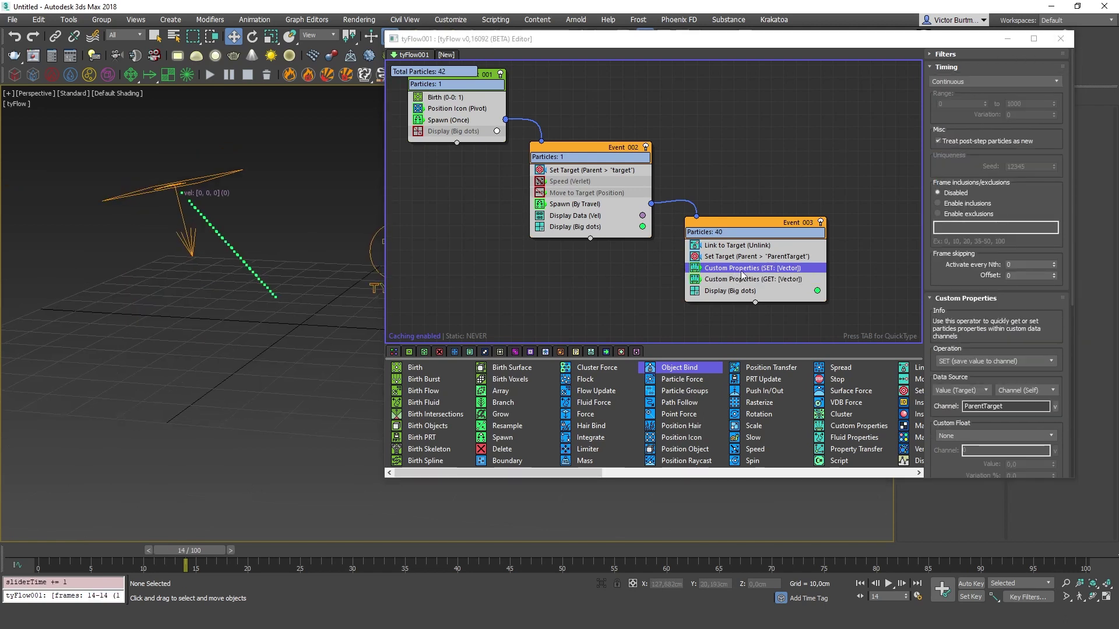
pyautogui.click(965, 70)
# Step: Step through the frames around 23 to 25 to examine the gap between the leading particle and its trail
pyautogui.press(',')
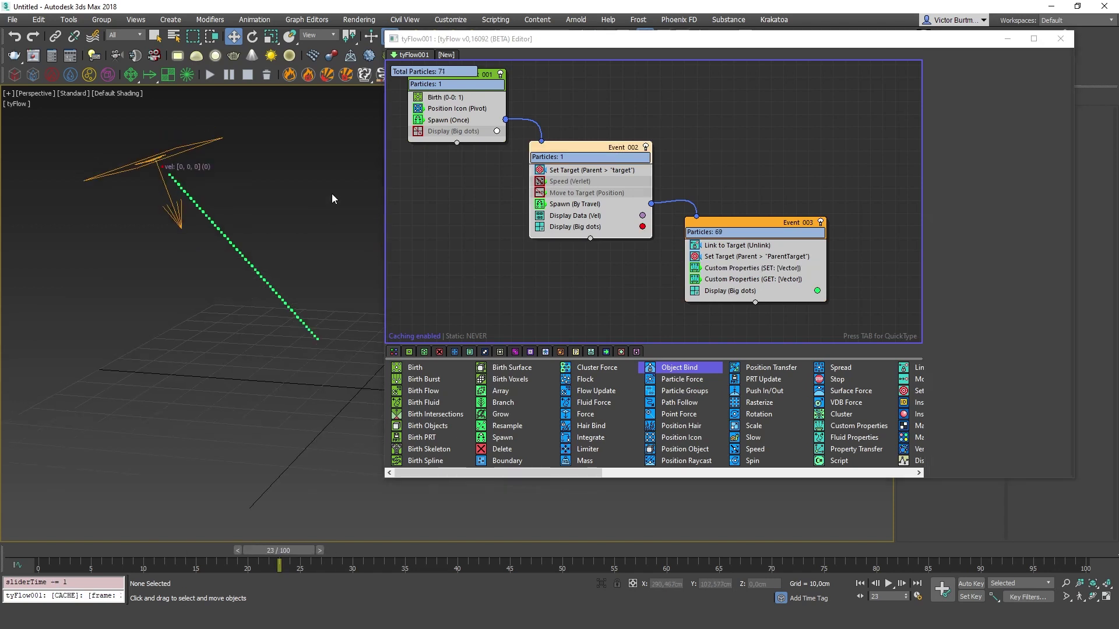
pyautogui.press('.')
pyautogui.press('.')
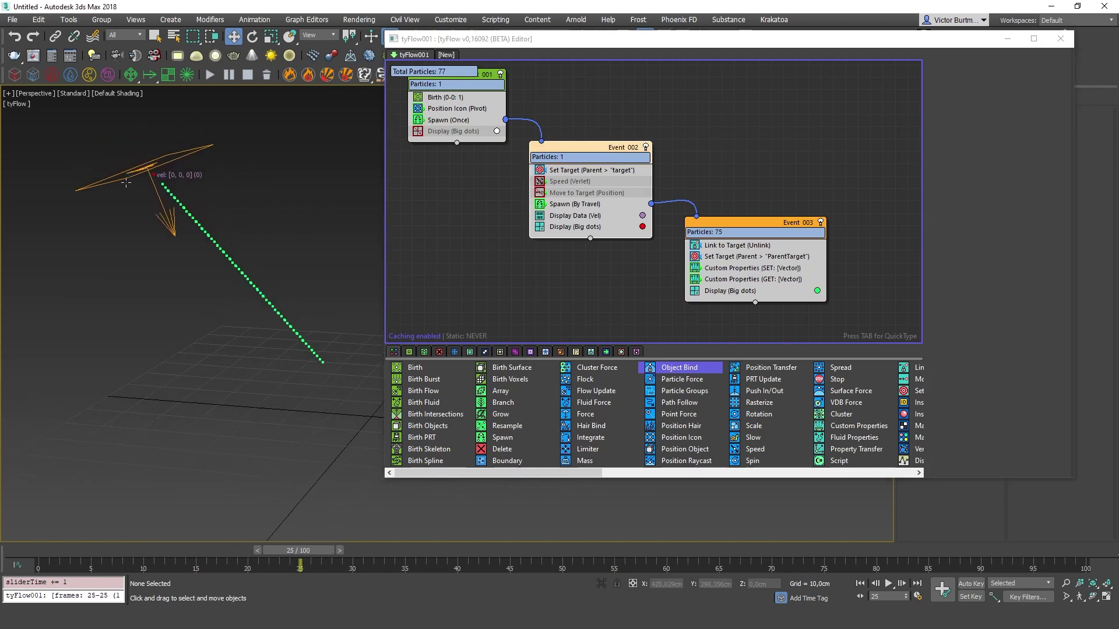
pyautogui.press('.')
pyautogui.press('.')
pyautogui.press('.')
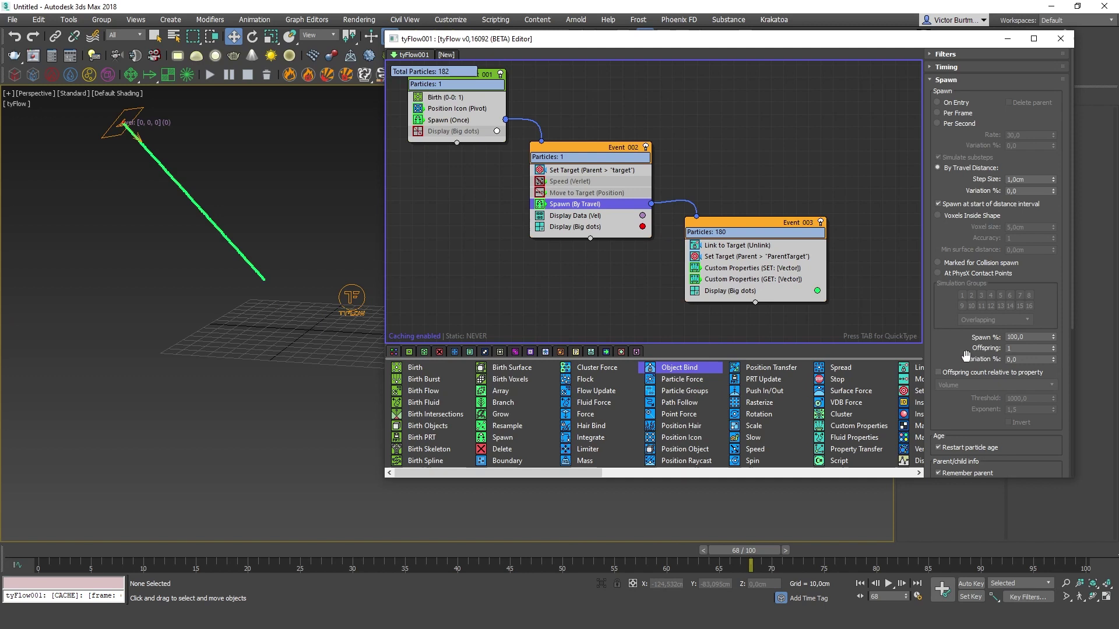
# Step: Adjust the inherited velocity percentage in the Inherited Properties of the second event's Spawn (By Travel) operator
pyautogui.scroll(-5, 951, 354)
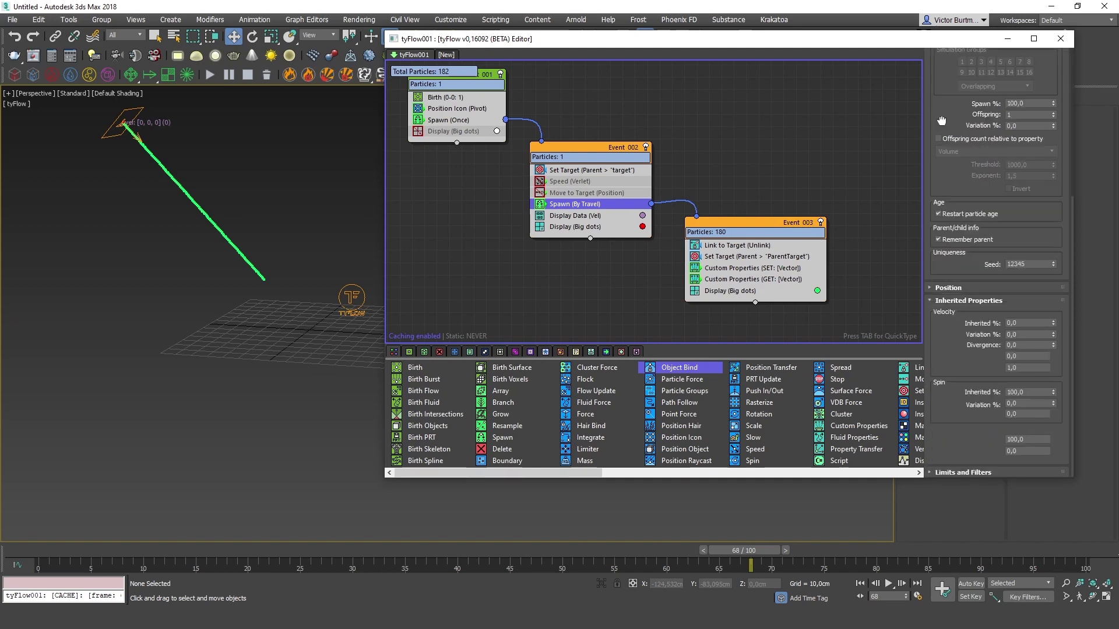
pyautogui.moveTo(1053, 323); pyautogui.dragTo(1053, 286)
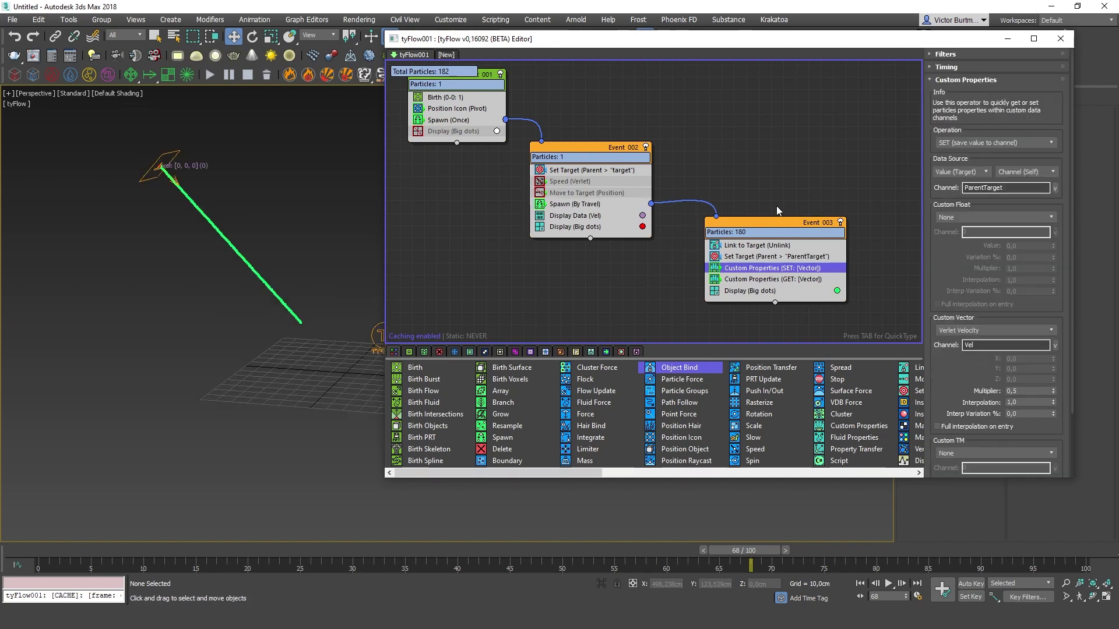
pyautogui.click(785, 220)
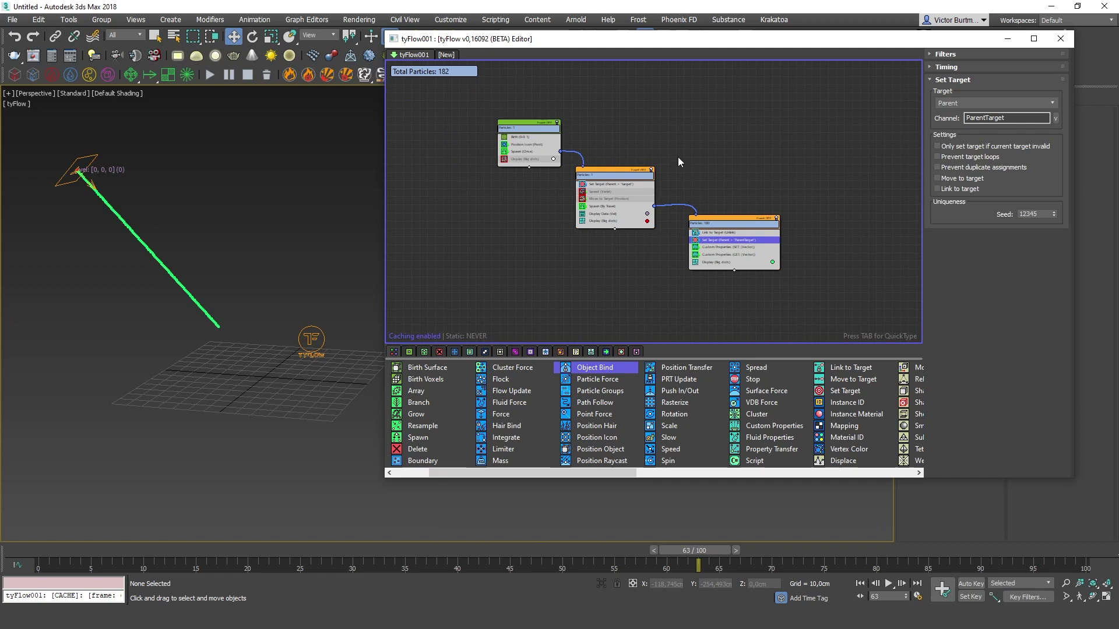
# Step: Add a Find Target operator in a new event and set its target point to Particle Target
pyautogui.click(706, 472)
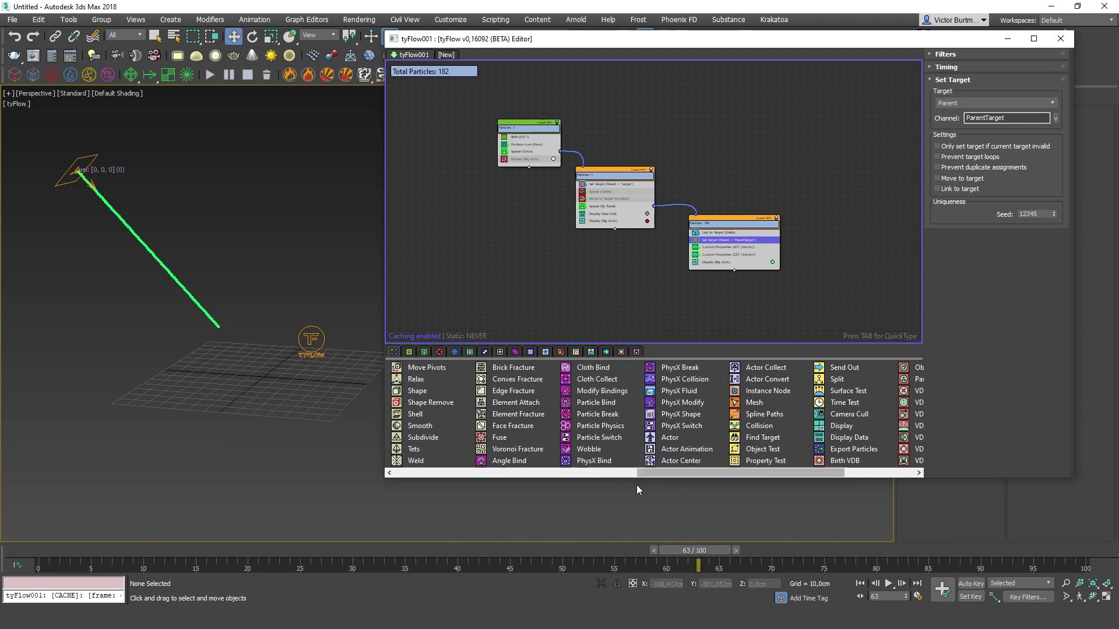
pyautogui.moveTo(651, 472); pyautogui.dragTo(728, 469)
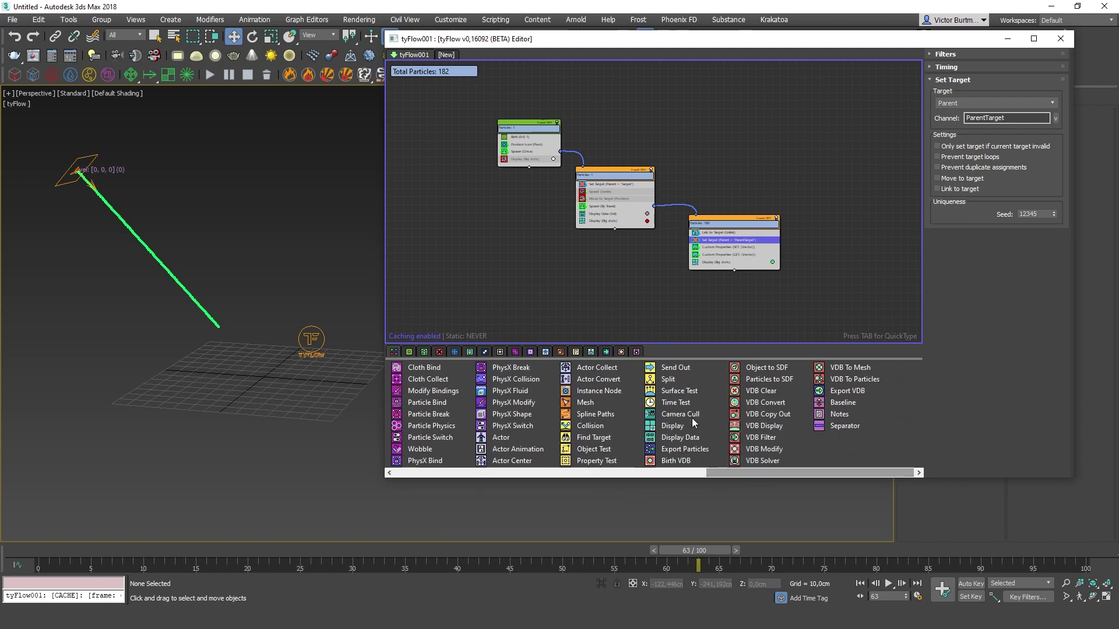
pyautogui.moveTo(589, 439); pyautogui.dragTo(525, 286)
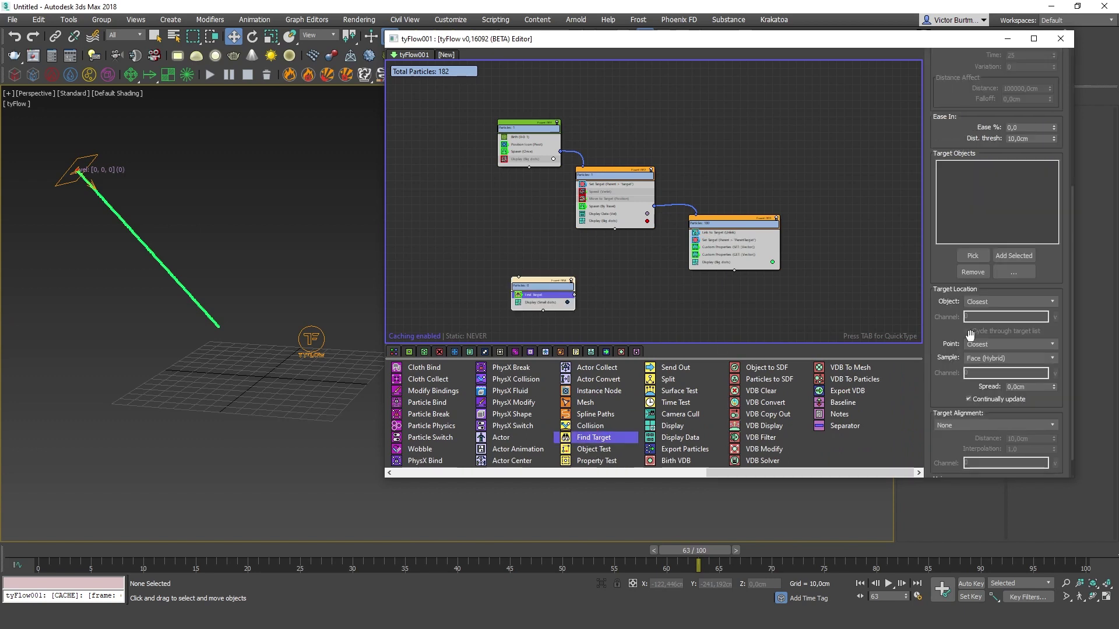
pyautogui.click(998, 348)
pyautogui.click(987, 385)
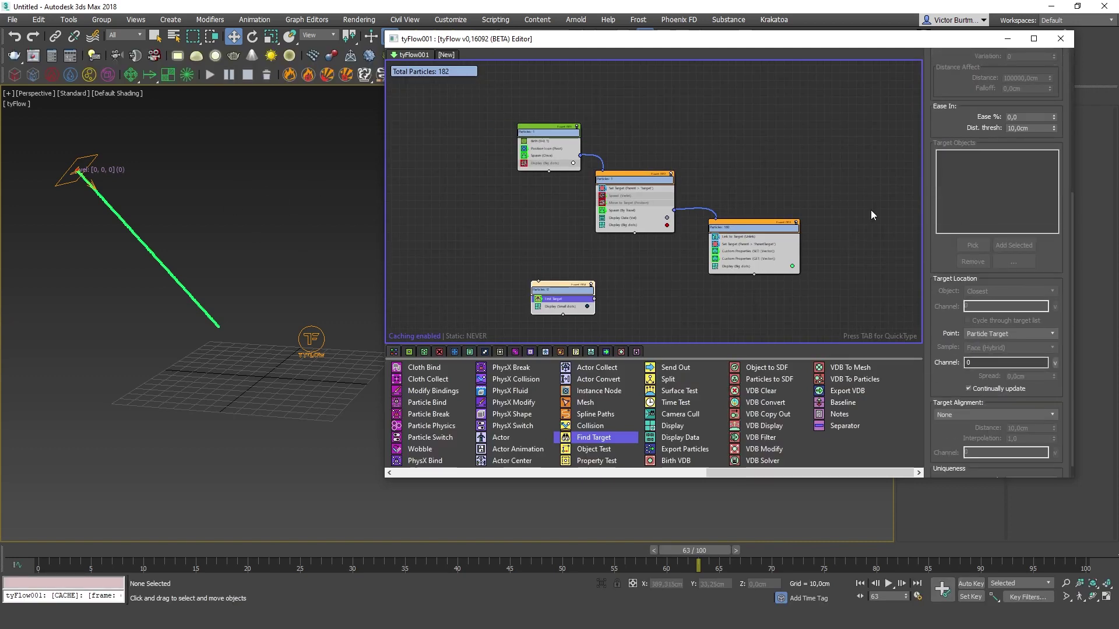
# Step: Add a Particle Bind operator in a new event and enable Bind to target with the channel target
pyautogui.moveTo(930, 109); pyautogui.dragTo(932, 302)
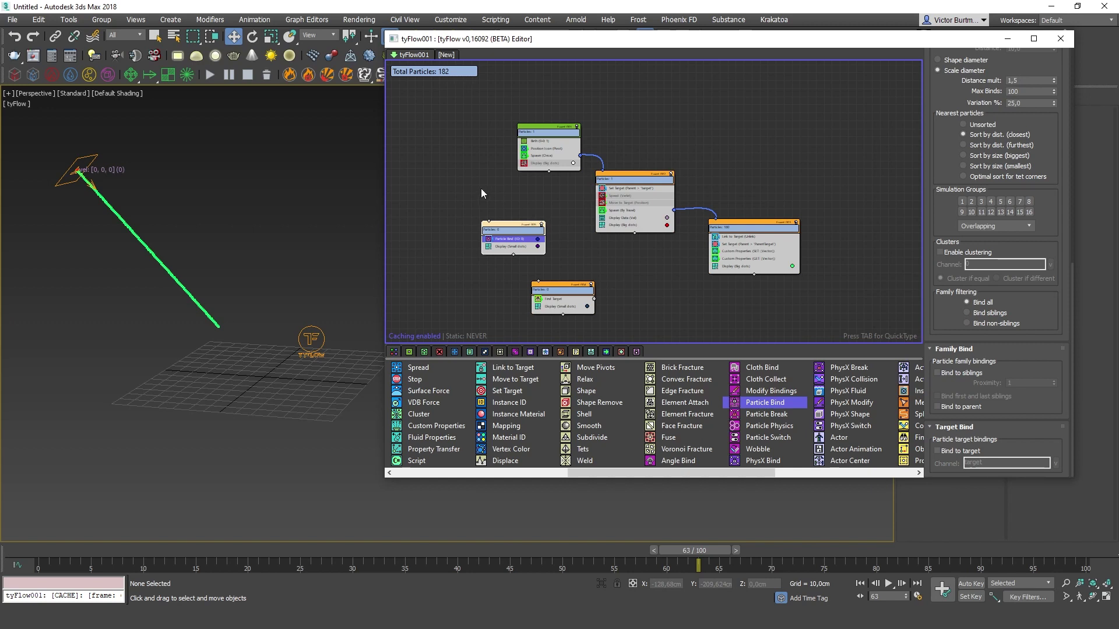
pyautogui.moveTo(480, 188); pyautogui.dragTo(517, 268)
pyautogui.scroll(3, 499, 238)
pyautogui.click(514, 241)
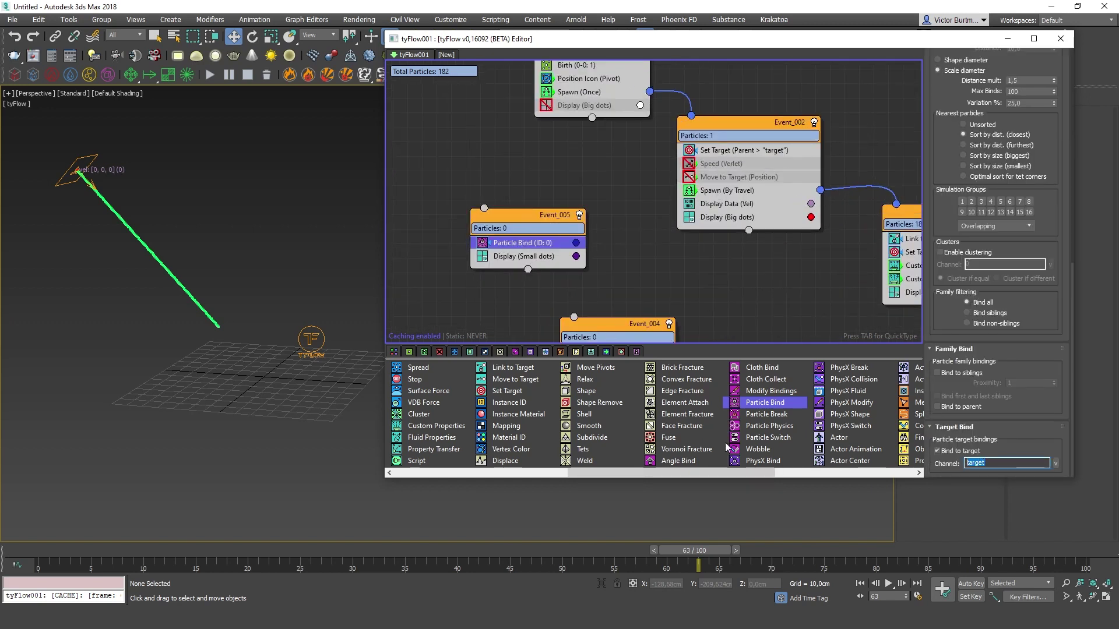
pyautogui.click(993, 463)
pyautogui.click(942, 453)
pyautogui.click(942, 453)
pyautogui.doubleClick(1008, 463)
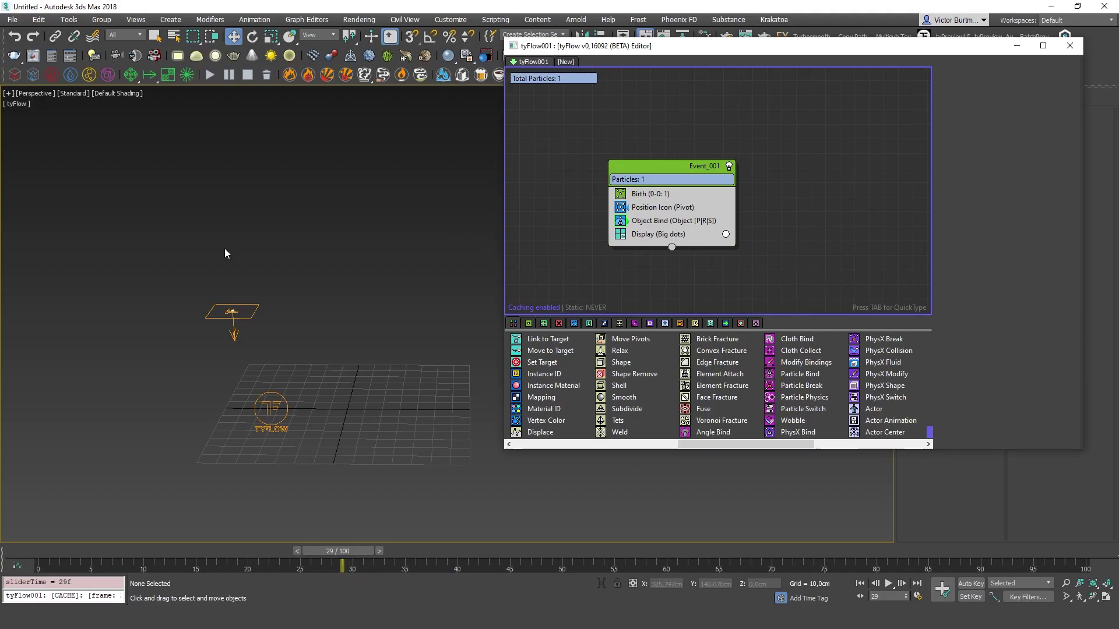
# Step: Insert a Spawn (By Travel) operator above Display in Event_001 and send its particles to a new Display event
pyautogui.moveTo(438, 198); pyautogui.dragTo(420, 176, button='middle')
pyautogui.moveTo(226, 241); pyautogui.dragTo(232, 217, button='middle')
pyautogui.moveTo(570, 125); pyautogui.dragTo(833, 275)
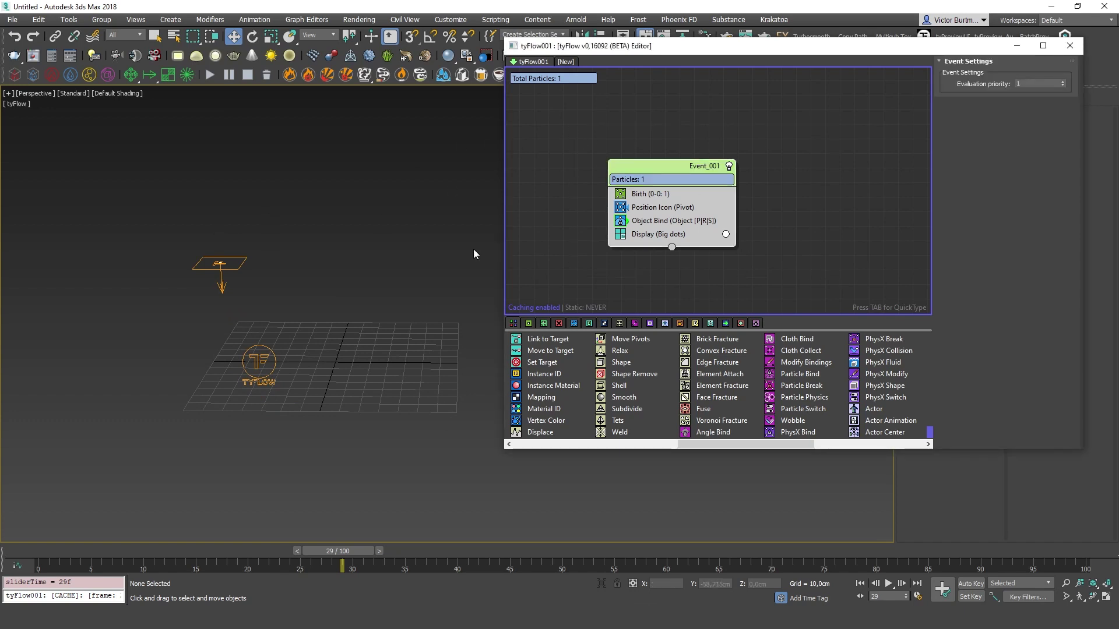
pyautogui.moveTo(40, 548); pyautogui.dragTo(279, 550)
pyautogui.scroll(2, 239, 273)
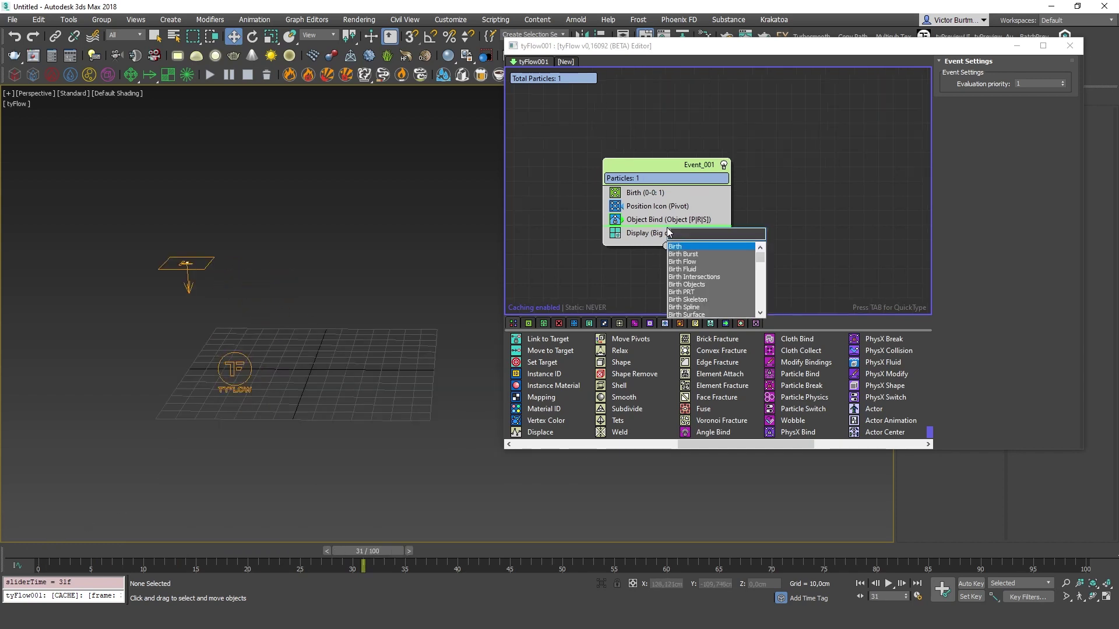
pyautogui.write('spawn')
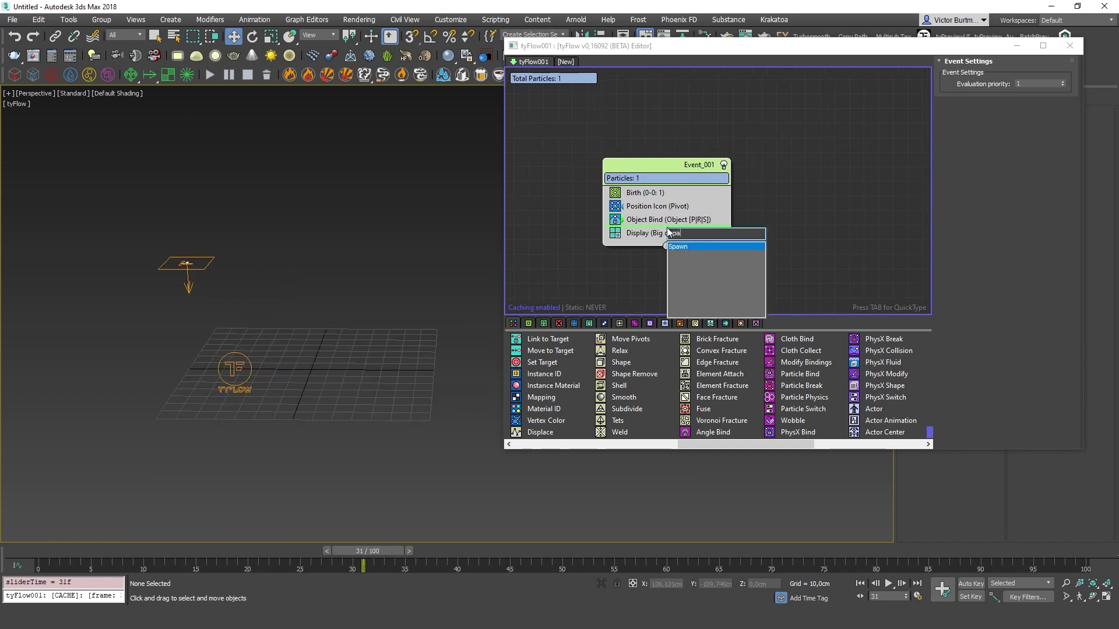
pyautogui.press('Return')
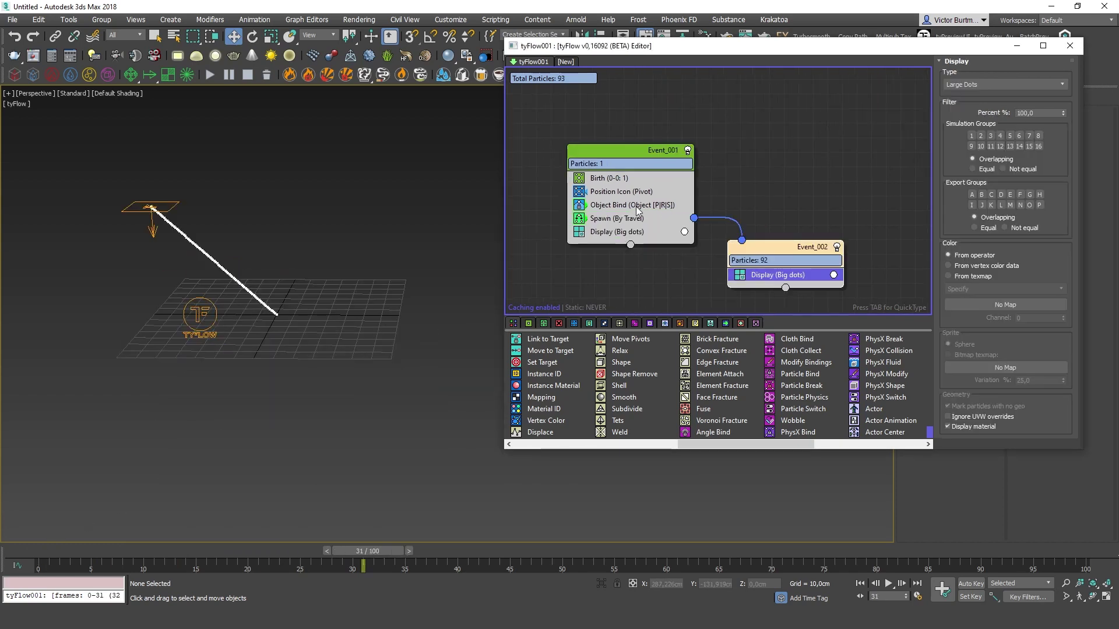
# Step: Scrub to frame 33 and set the display type of Event_002's particles to Small Dots
pyautogui.click(625, 222)
pyautogui.moveTo(796, 247)
pyautogui.mouseDown()
pyautogui.moveTo(813, 250)
pyautogui.moveTo(802, 248)
pyautogui.mouseUp()
pyautogui.moveTo(326, 274); pyautogui.dragTo(349, 291, button='middle')
pyautogui.moveTo(42, 556); pyautogui.dragTo(384, 557)
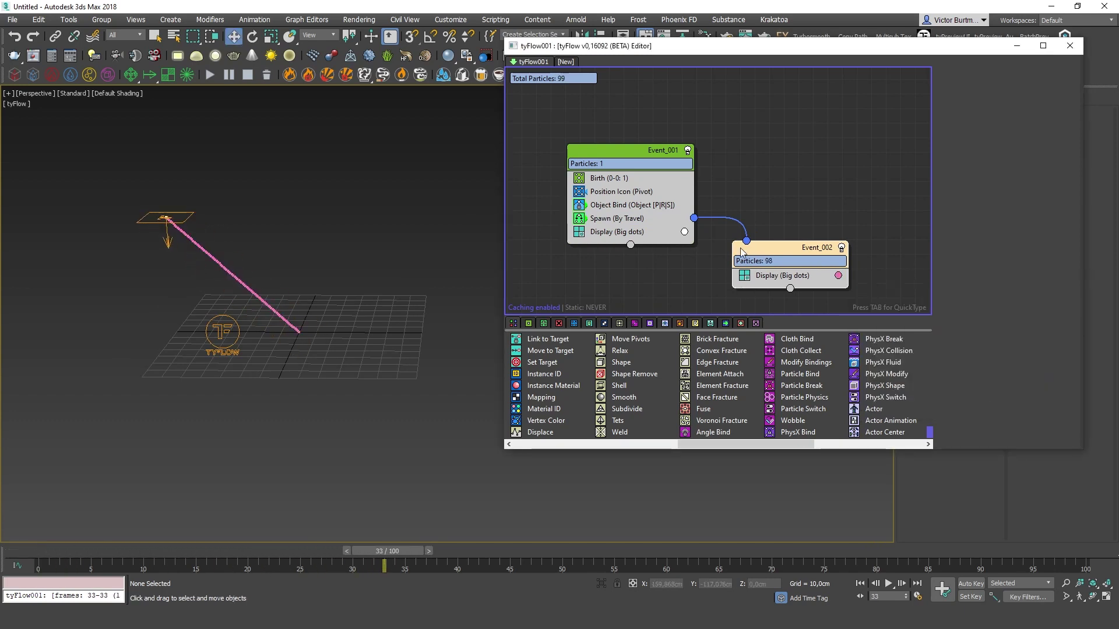
pyautogui.click(774, 274)
pyautogui.click(1004, 85)
pyautogui.click(990, 94)
# Step: Hide the animated icon at the leading particle and scrub back to frame 31
pyautogui.scroll(8, 175, 215)
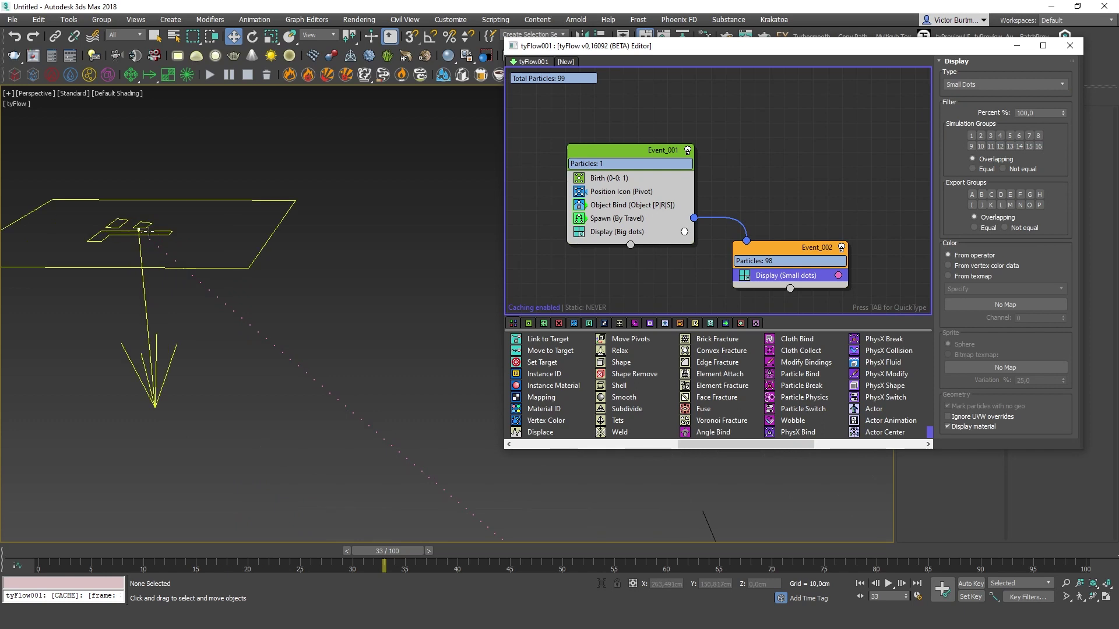
pyautogui.click(144, 231)
pyautogui.rightClick(233, 194)
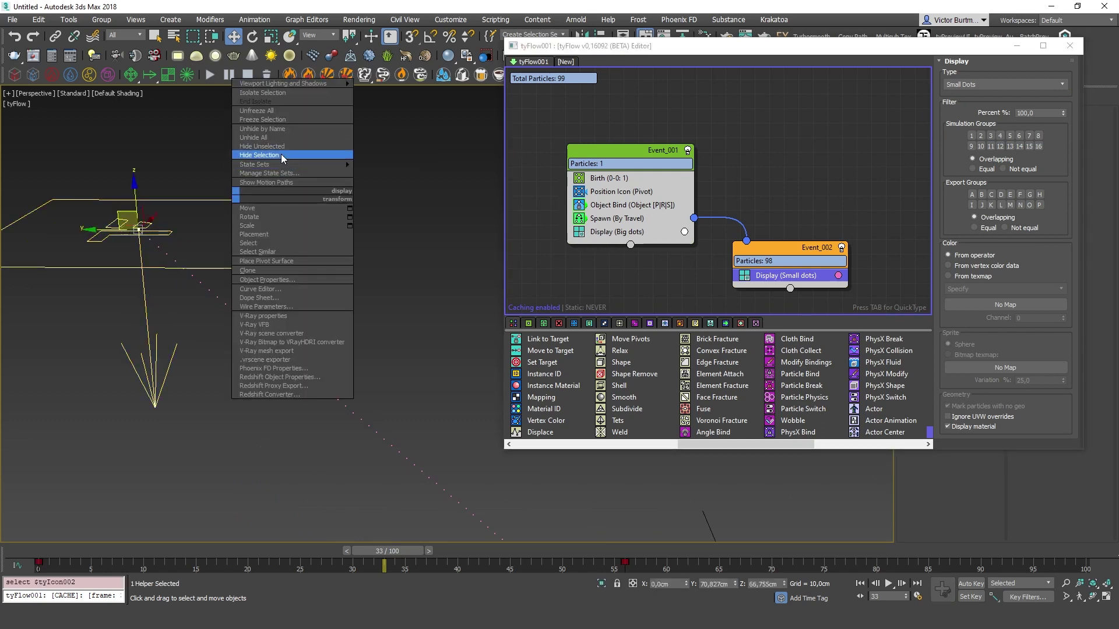
pyautogui.click(281, 156)
pyautogui.scroll(-8, 294, 172)
pyautogui.moveTo(389, 551); pyautogui.dragTo(329, 566)
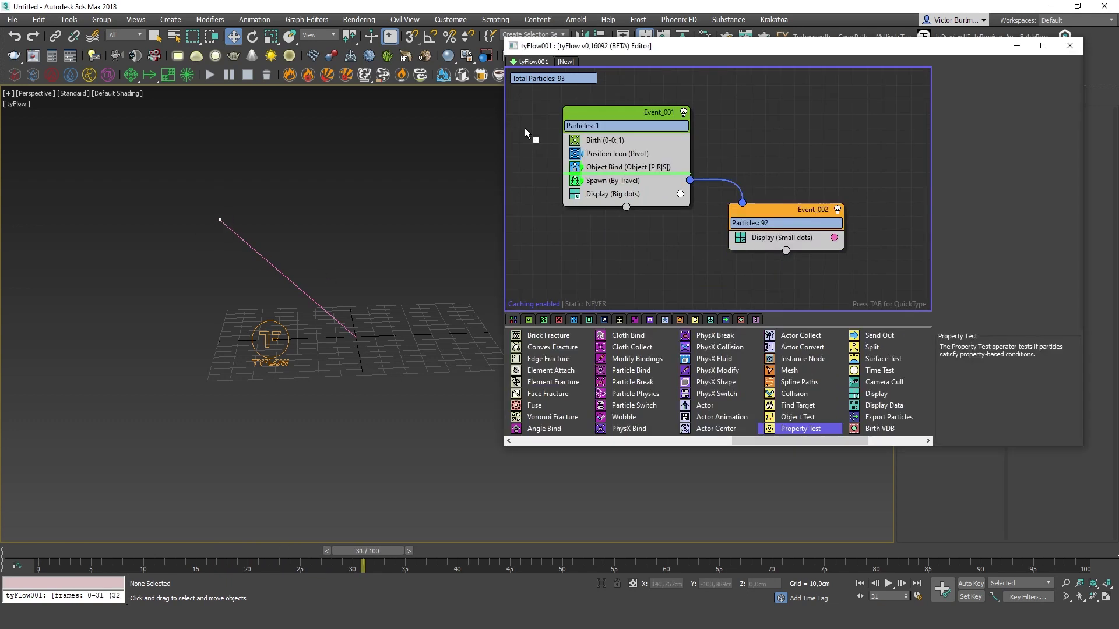
# Step: Insert a Property Test above Spawn in Event_001 and set its test type to Recursive Child Count
pyautogui.moveTo(530, 130); pyautogui.dragTo(608, 182)
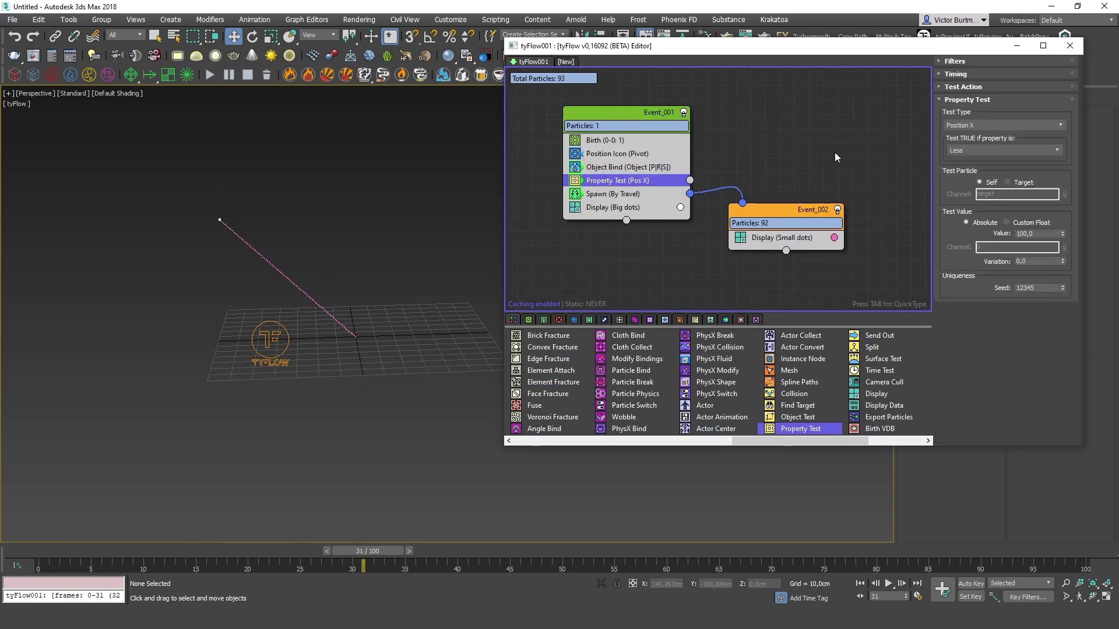
pyautogui.click(610, 196)
pyautogui.click(989, 125)
pyautogui.scroll(-2, 997, 326)
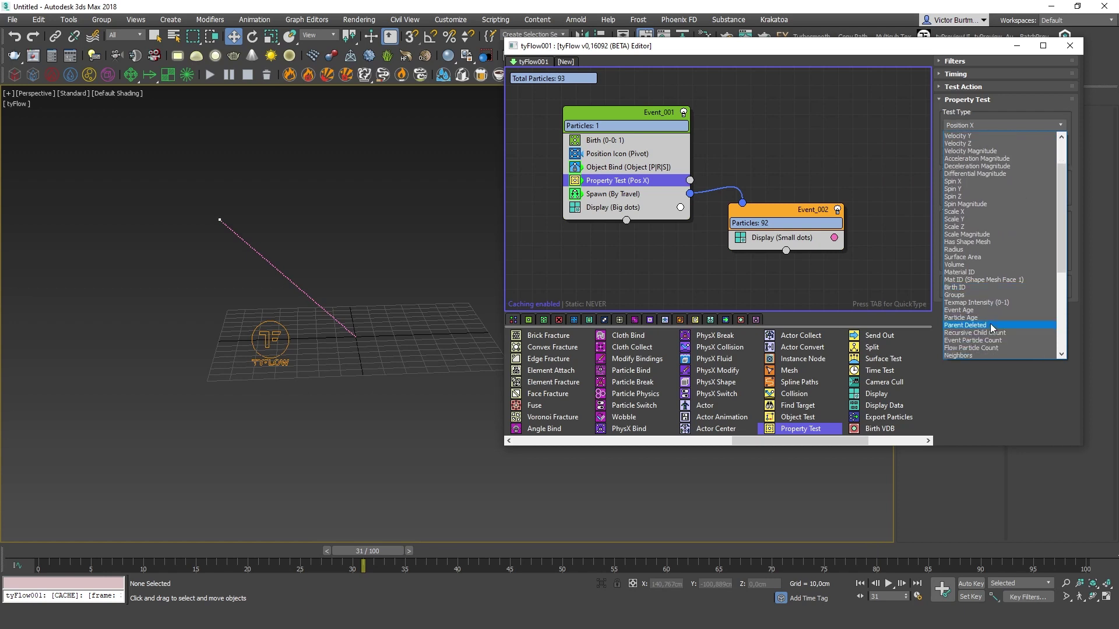
pyautogui.click(992, 333)
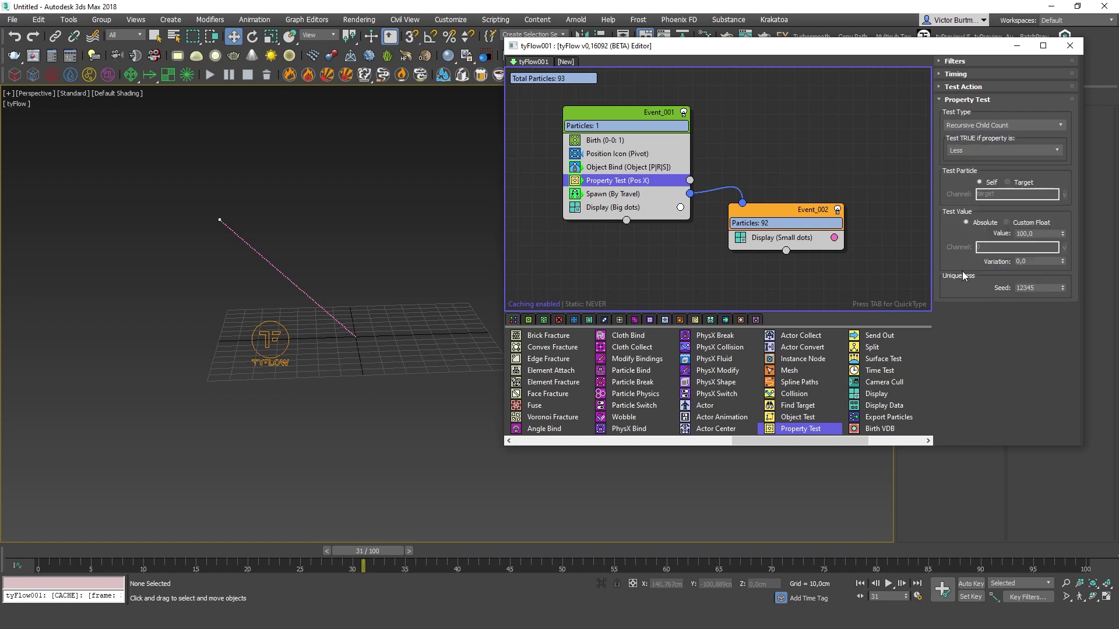
# Step: Make the test increment the custom float ChildCount when the value is Greater or Equal to 25, and scrub to frame 25
pyautogui.click(635, 184)
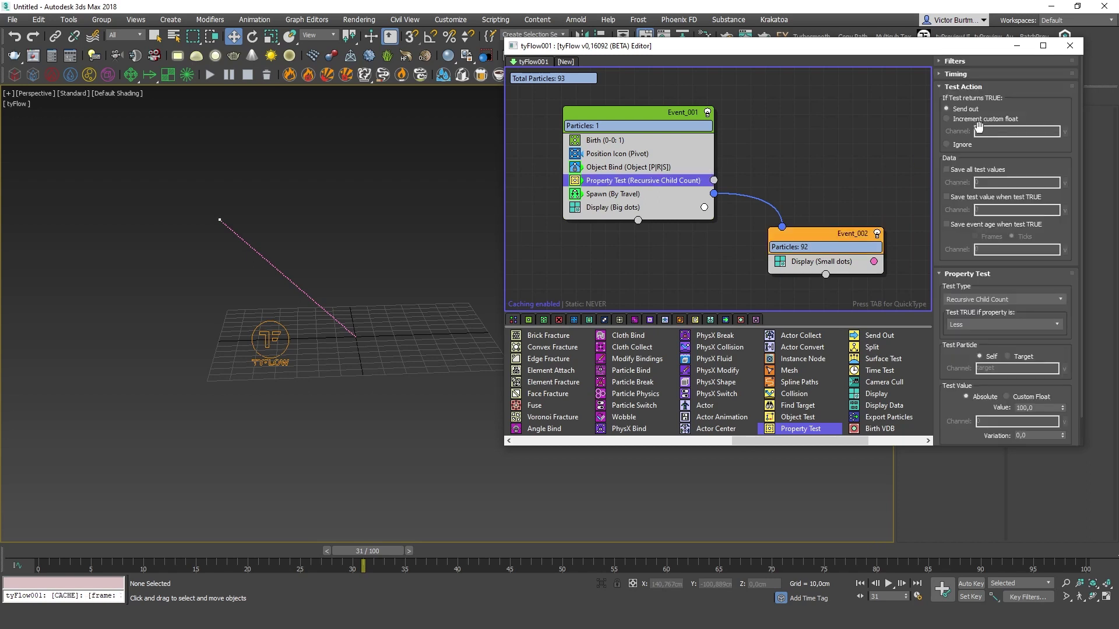
pyautogui.click(957, 121)
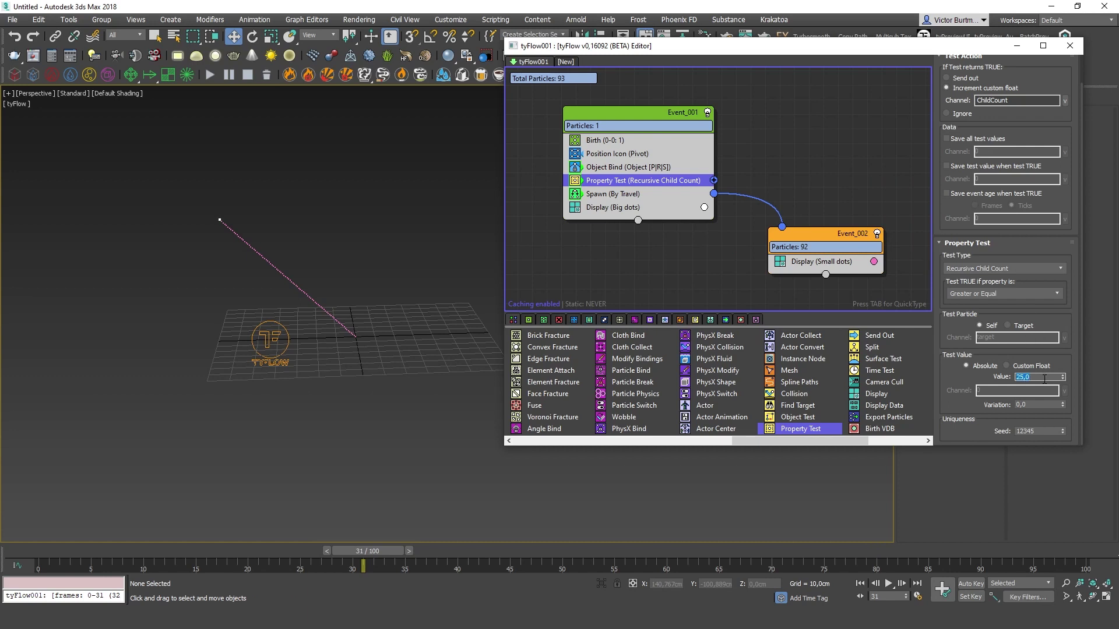
pyautogui.moveTo(328, 551); pyautogui.dragTo(368, 551)
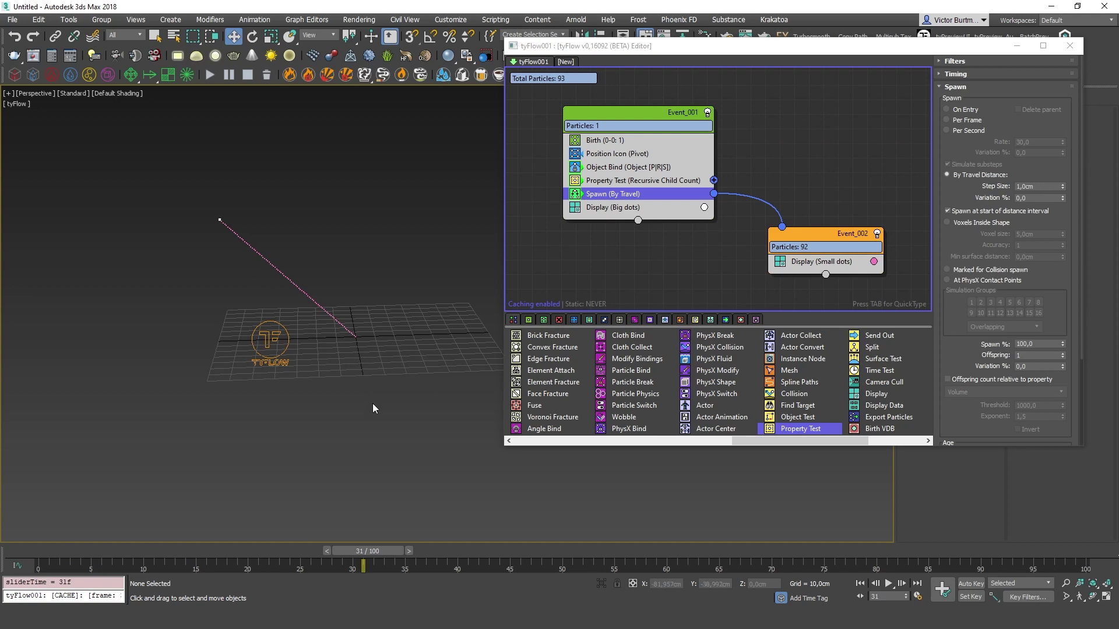
pyautogui.moveTo(822, 207); pyautogui.dragTo(761, 185, button='middle')
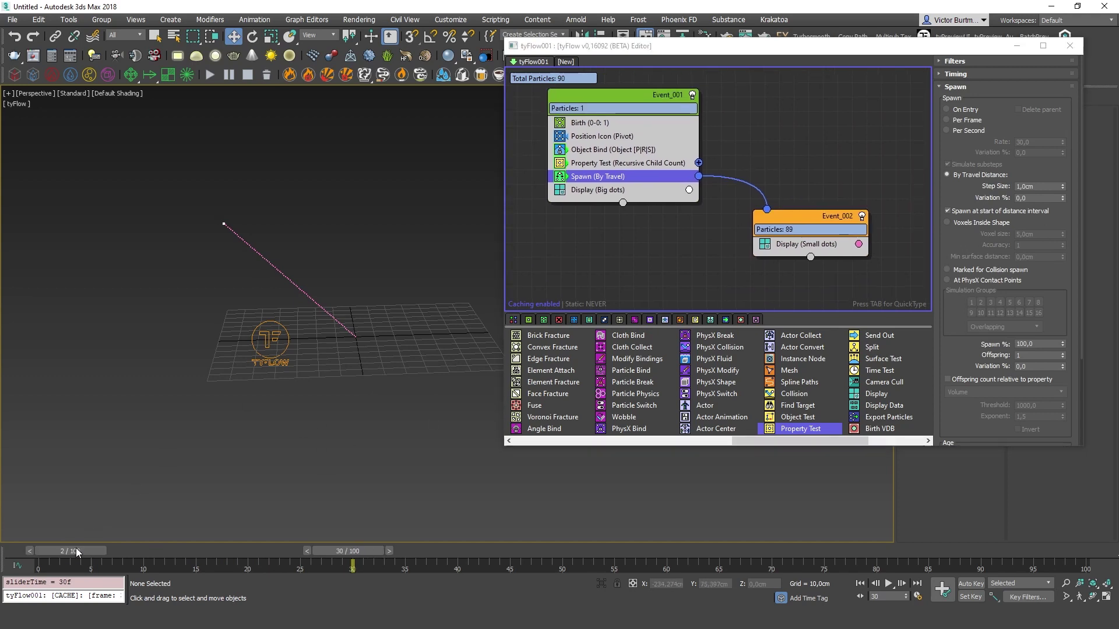
pyautogui.moveTo(76, 547); pyautogui.dragTo(300, 550)
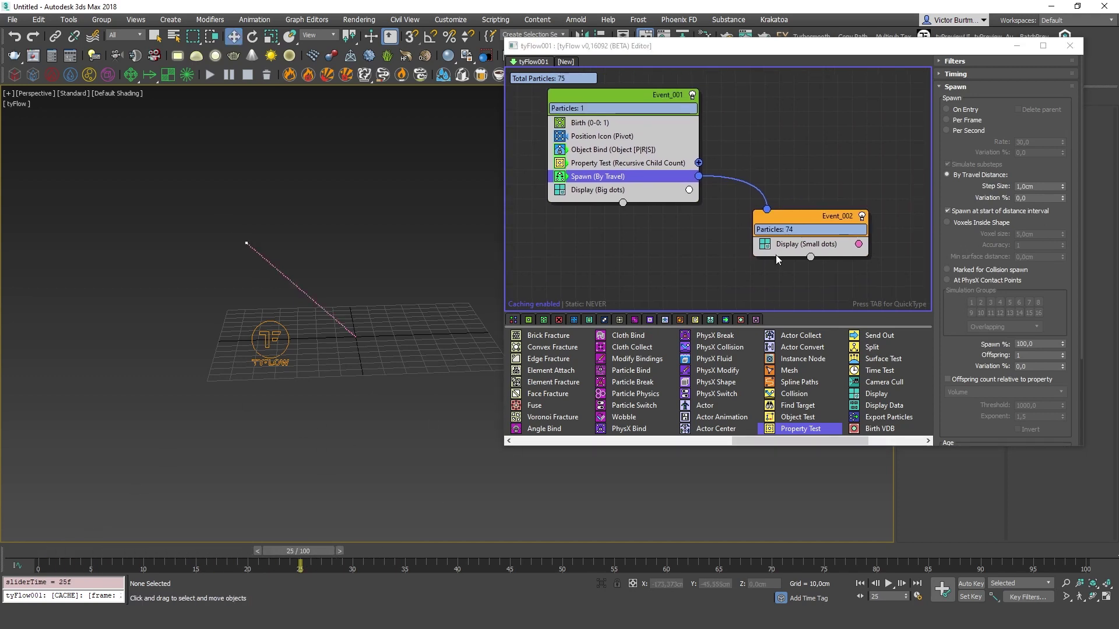
# Step: Add a filter to the Spawn operator so it acts only when the custom float ChildCount is Equal to 0
pyautogui.click(954, 61)
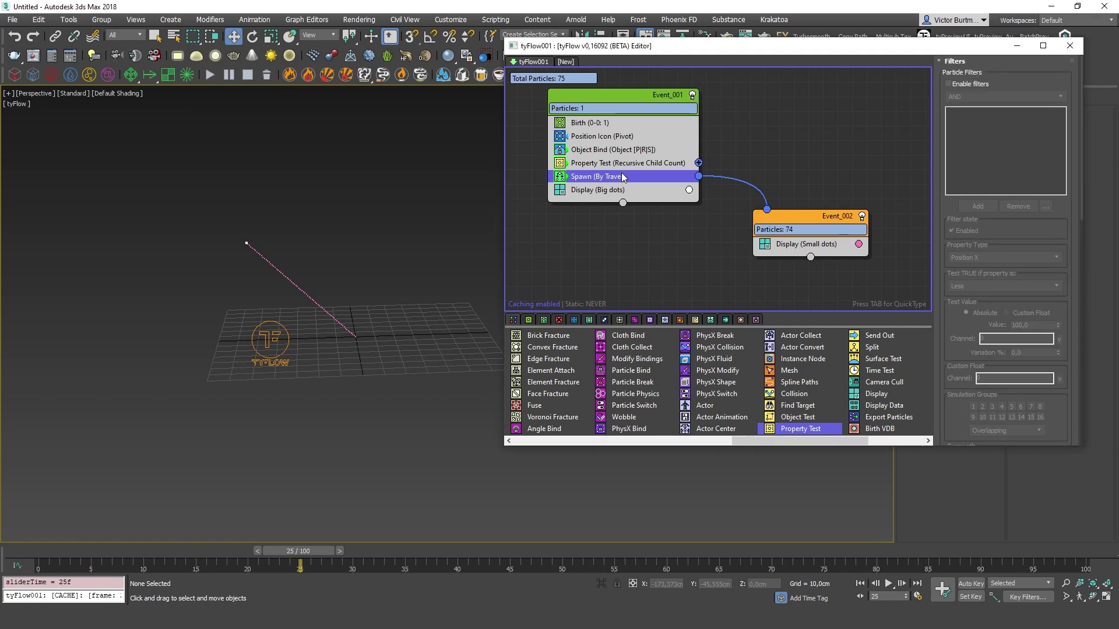
pyautogui.click(955, 84)
pyautogui.click(984, 207)
pyautogui.click(967, 258)
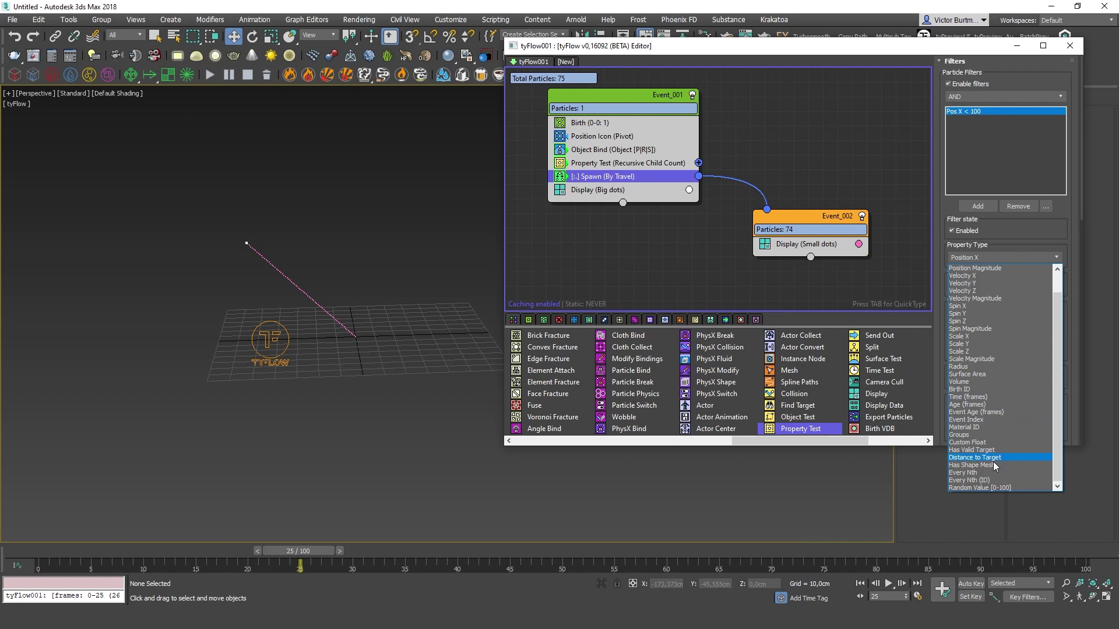
pyautogui.click(976, 442)
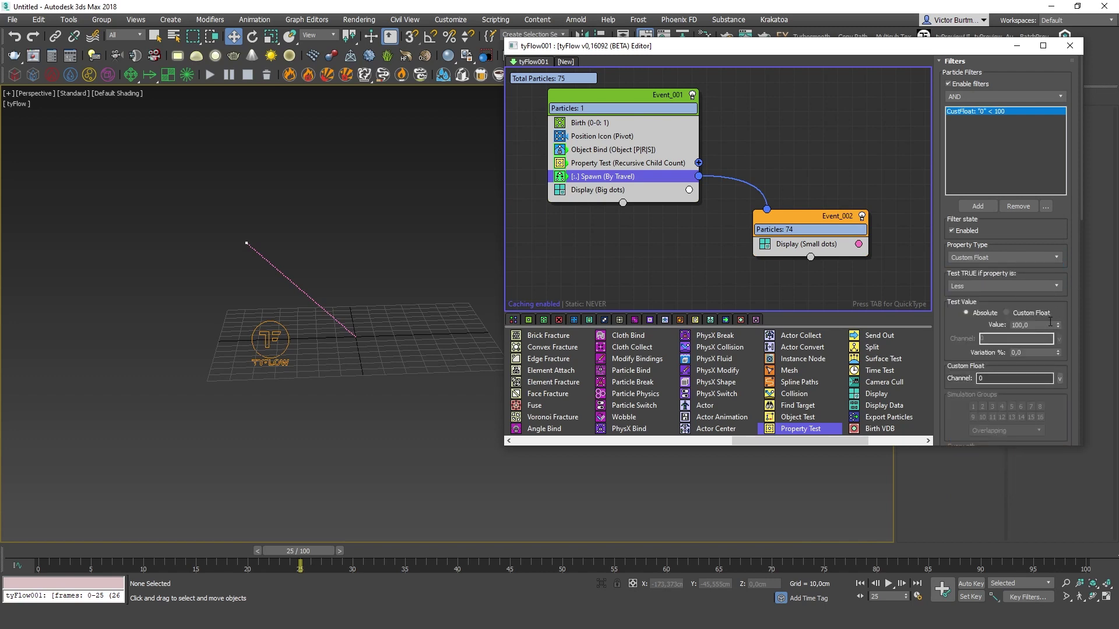
pyautogui.click(1059, 379)
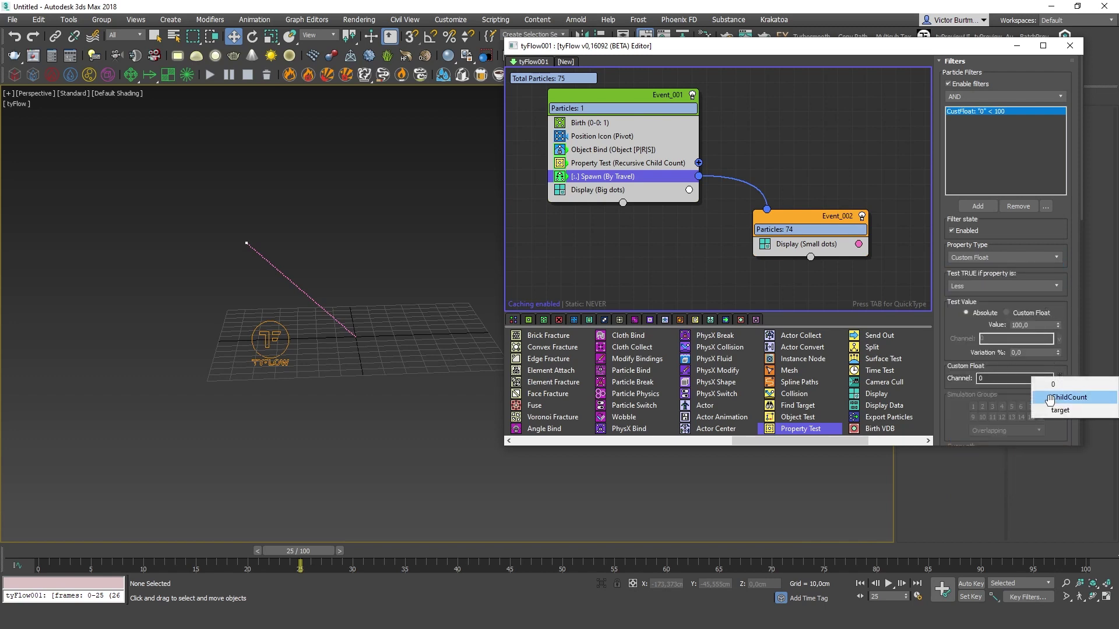
pyautogui.click(1049, 399)
pyautogui.click(1048, 325)
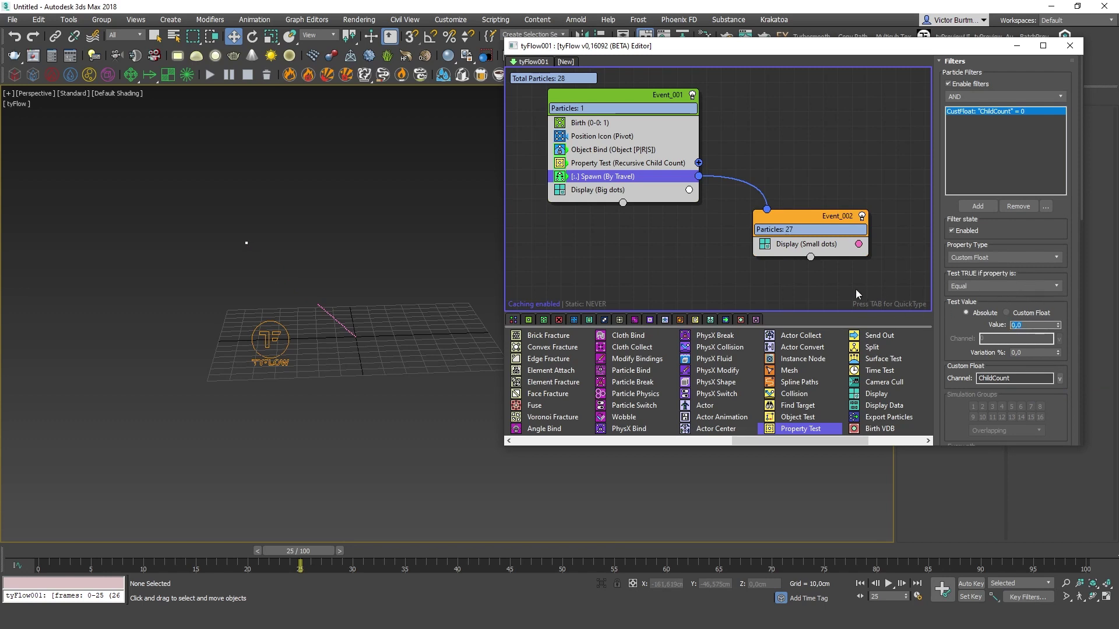
# Step: Review the Property Test's threshold against the Spawn filter and scrub the first frames to examine where the particle trail ends
pyautogui.click(654, 164)
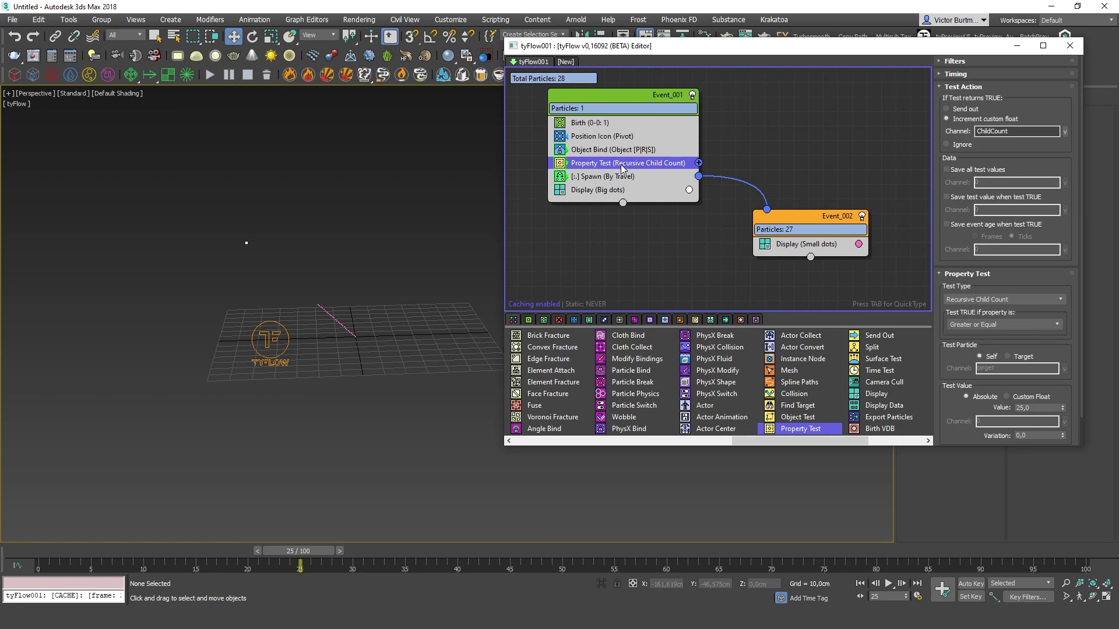
pyautogui.scroll(-2, 955, 359)
pyautogui.doubleClick(1034, 377)
pyautogui.scroll(6, 282, 291)
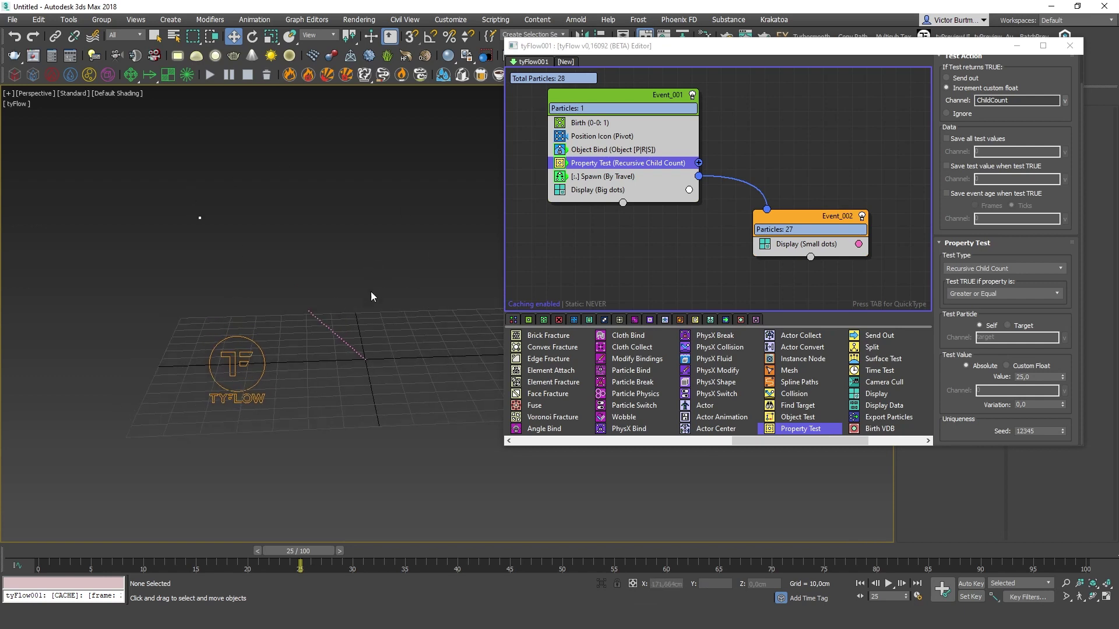
pyautogui.moveTo(53, 548); pyautogui.dragTo(216, 551)
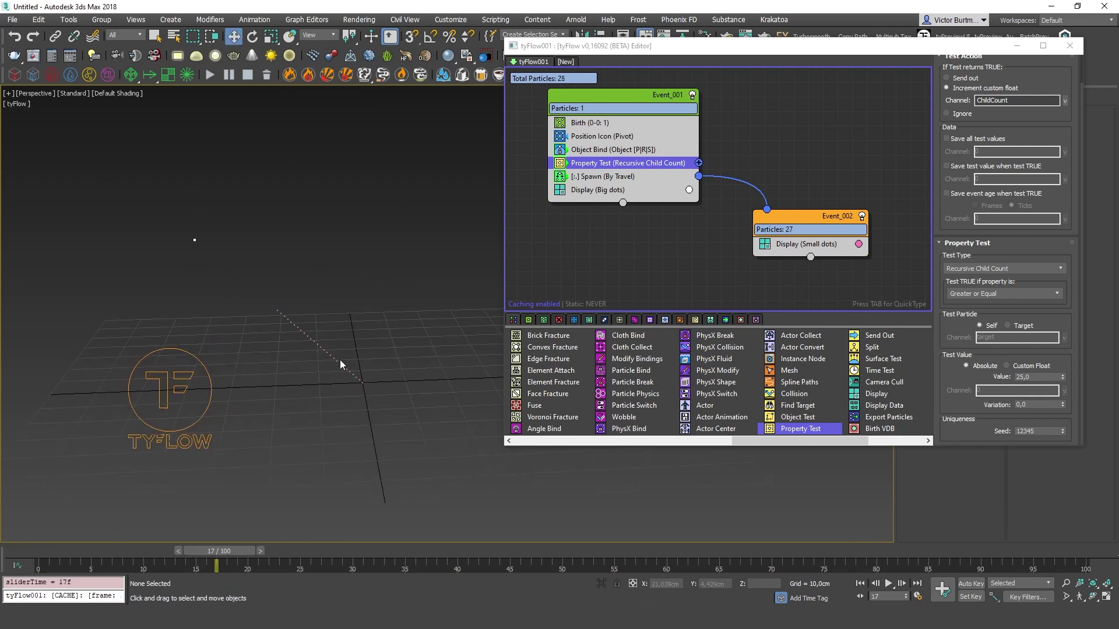
pyautogui.click(584, 159)
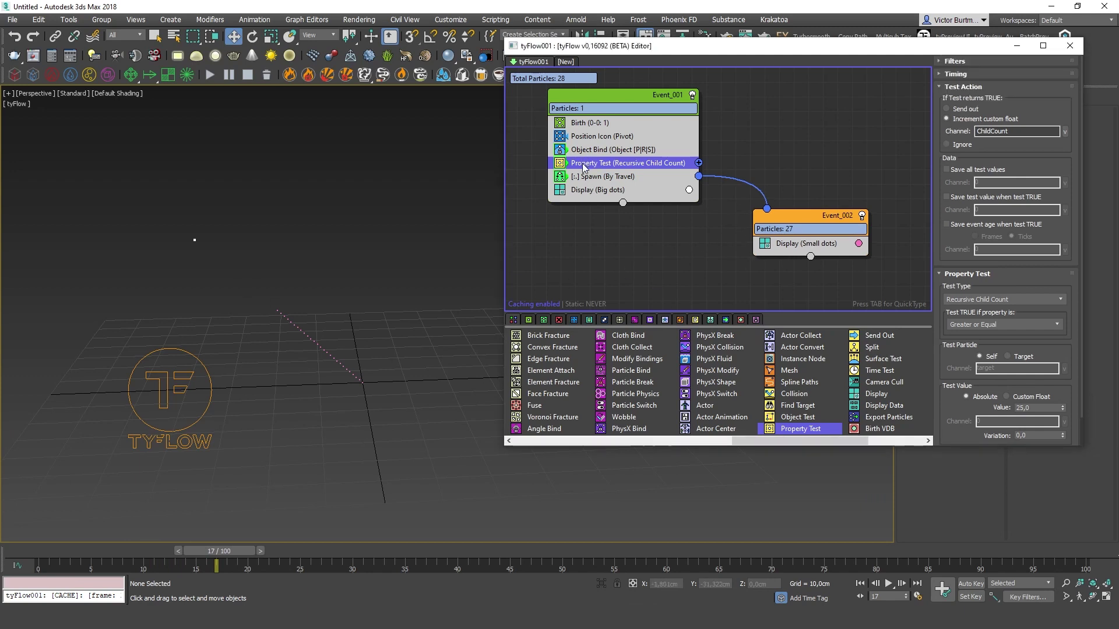
pyautogui.click(598, 177)
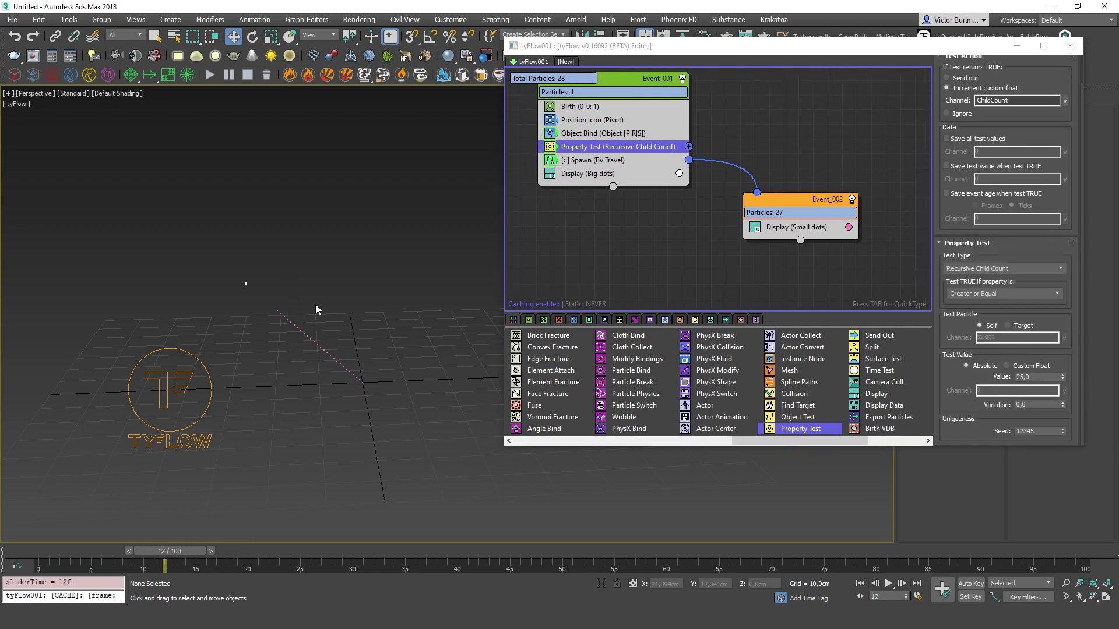
pyautogui.moveTo(169, 551); pyautogui.dragTo(217, 553)
# Step: Move Event_002 up level with Event_001's Spawn output
pyautogui.moveTo(746, 177); pyautogui.dragTo(744, 211, button='middle')
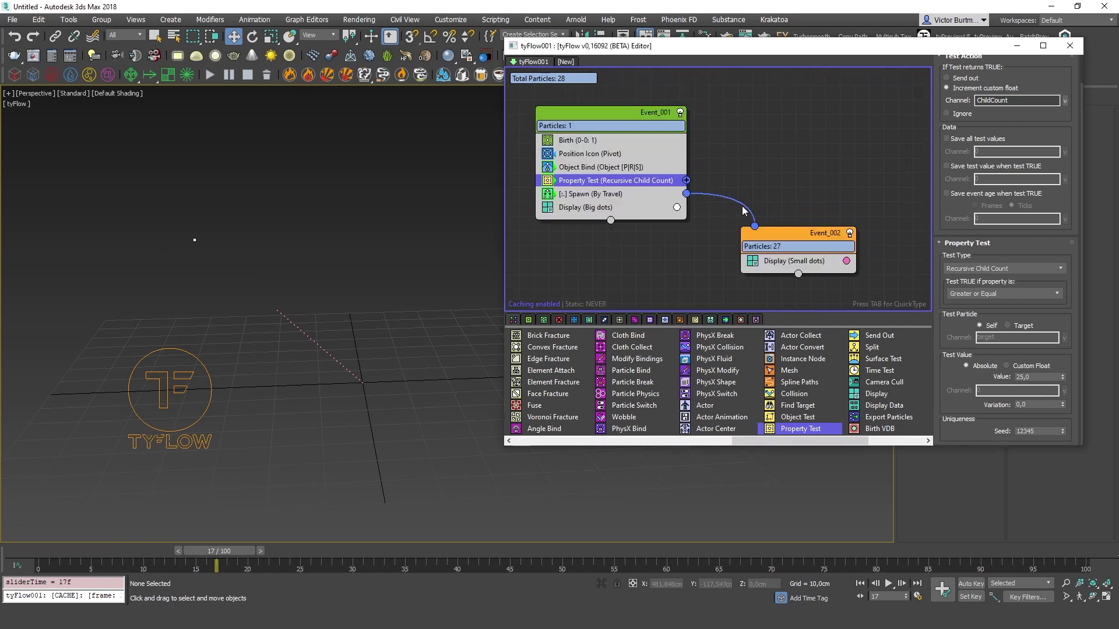
pyautogui.moveTo(777, 239); pyautogui.dragTo(770, 203)
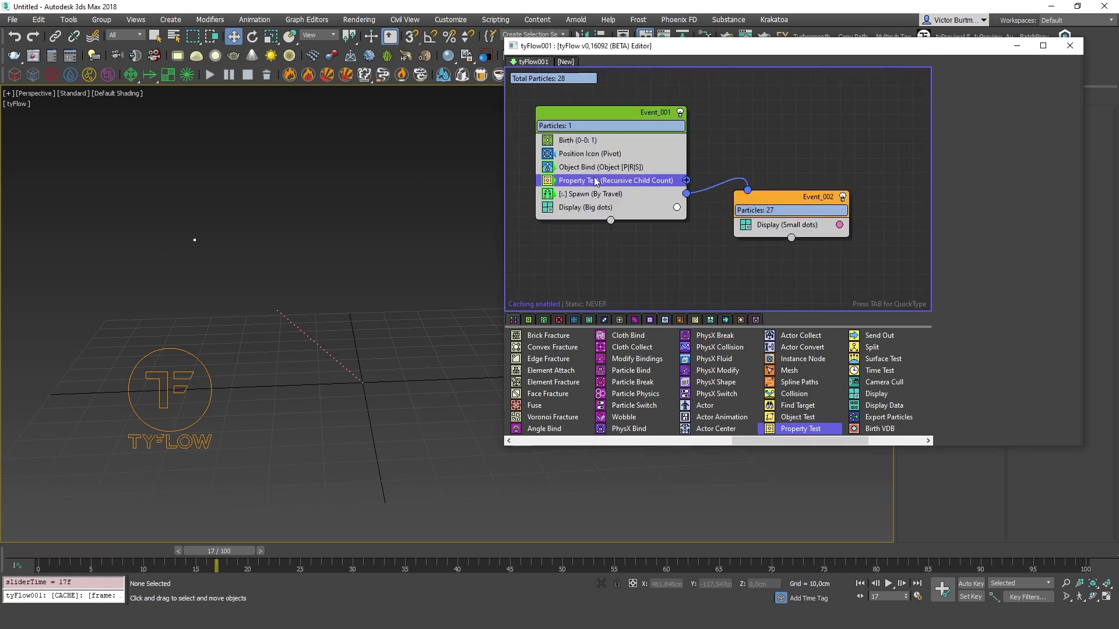
# Step: Copy Event_001's Recursive Child Count Property Test into Event_002 above Display and make it test the Target particle
pyautogui.moveTo(589, 182); pyautogui.dragTo(807, 214)
pyautogui.moveTo(864, 262); pyautogui.dragTo(917, 262)
pyautogui.moveTo(878, 217); pyautogui.dragTo(829, 194, button='middle')
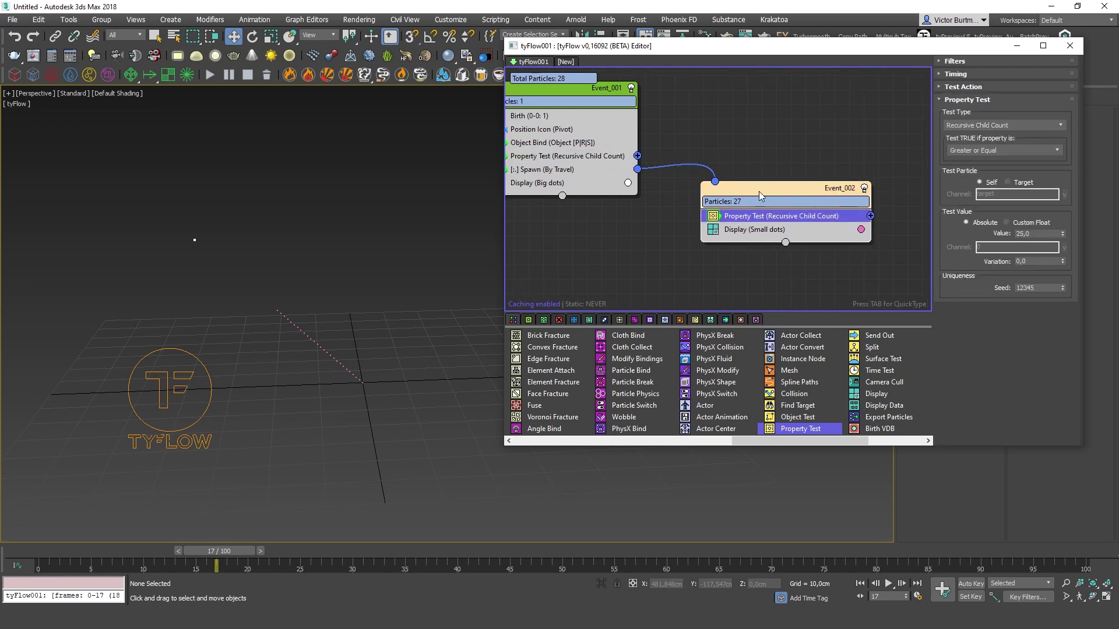
pyautogui.click(1017, 183)
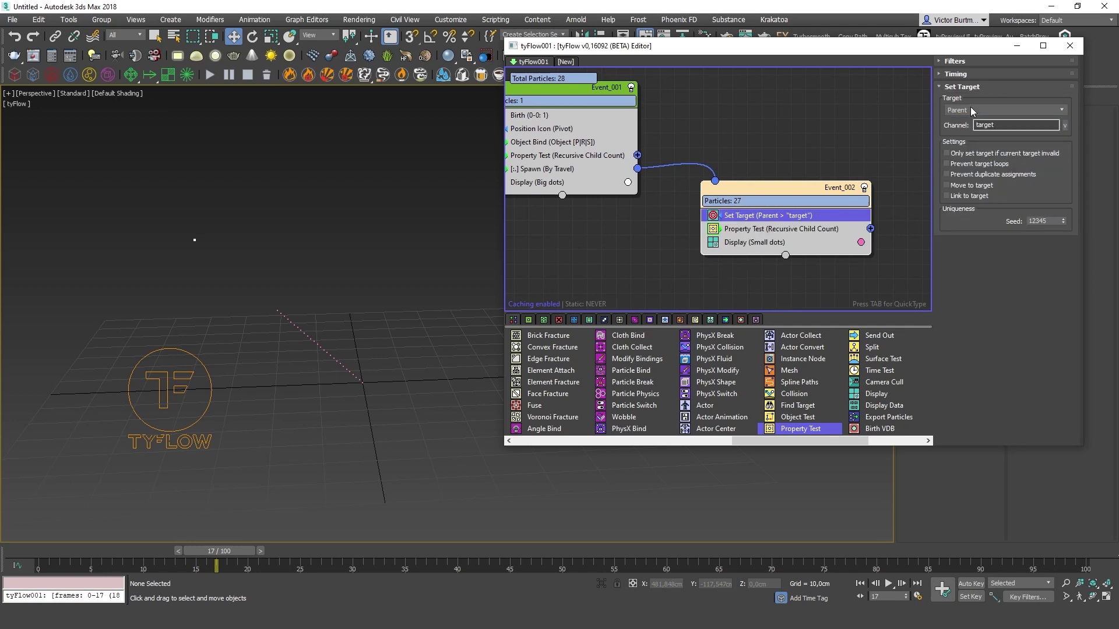
# Step: Keep Event_002's Set Target on Parent and make its Property Test increment the custom float ParentTest
pyautogui.click(972, 111)
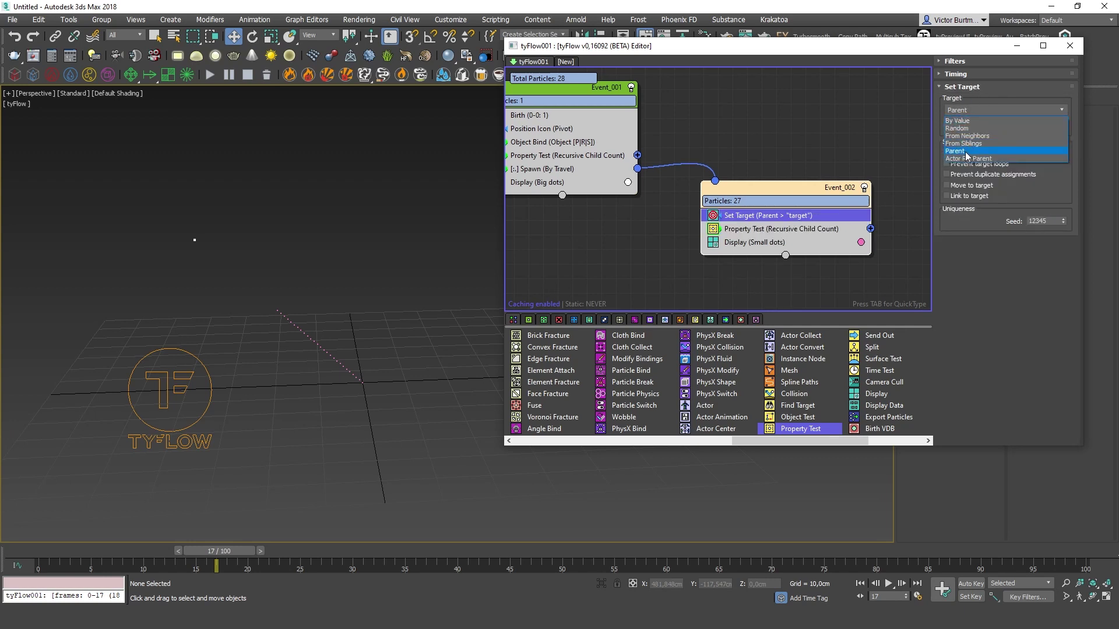
pyautogui.click(966, 152)
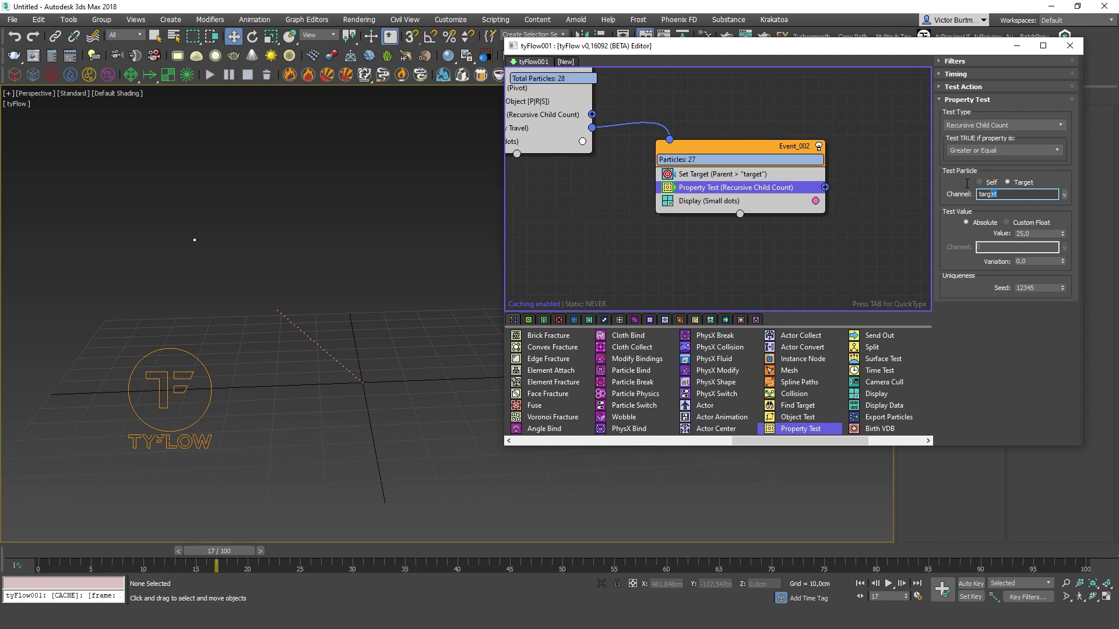
pyautogui.doubleClick(1019, 196)
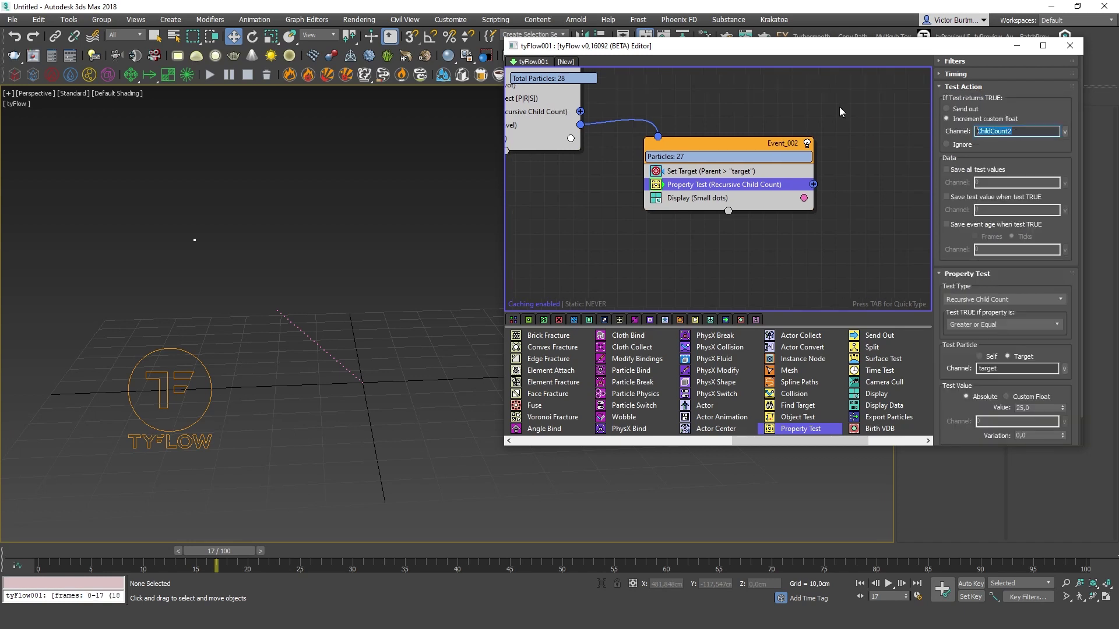
pyautogui.write('ParentTest')
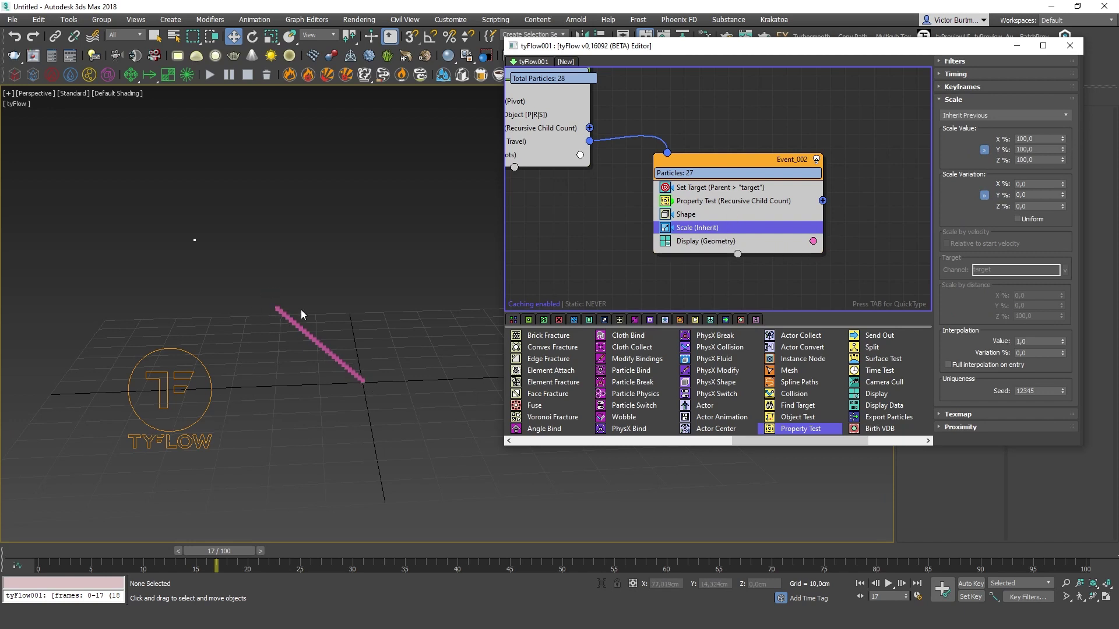
# Step: Set Event_002's Scale operator to Continuous timing and Absolute mode, with a scale value of 500% on all axes
pyautogui.click(957, 74)
pyautogui.click(959, 89)
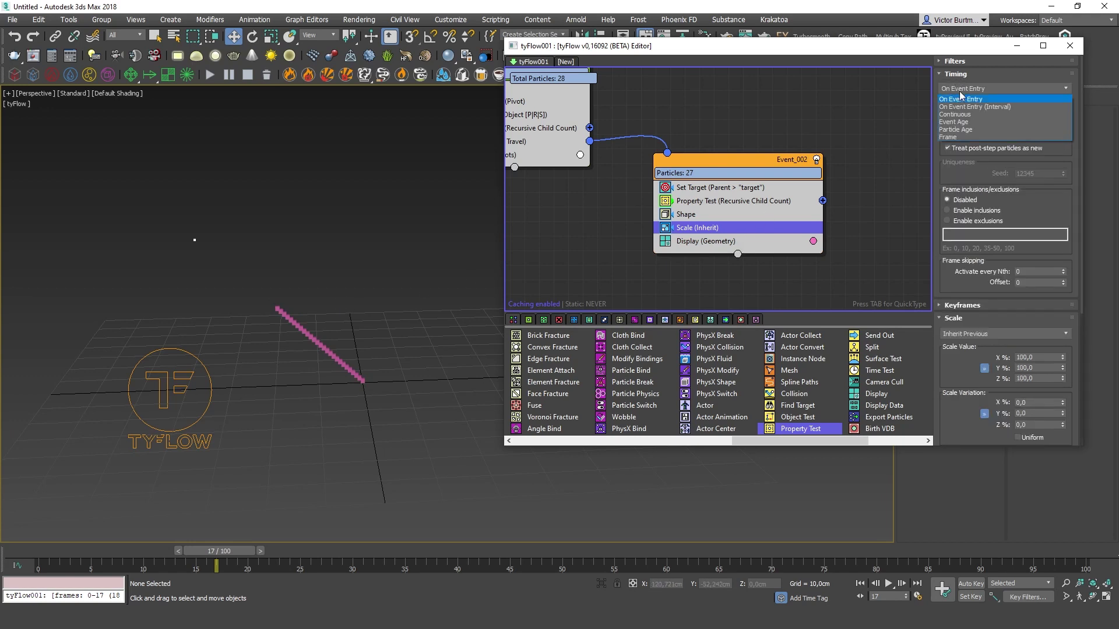
pyautogui.click(968, 114)
pyautogui.click(963, 335)
pyautogui.click(969, 345)
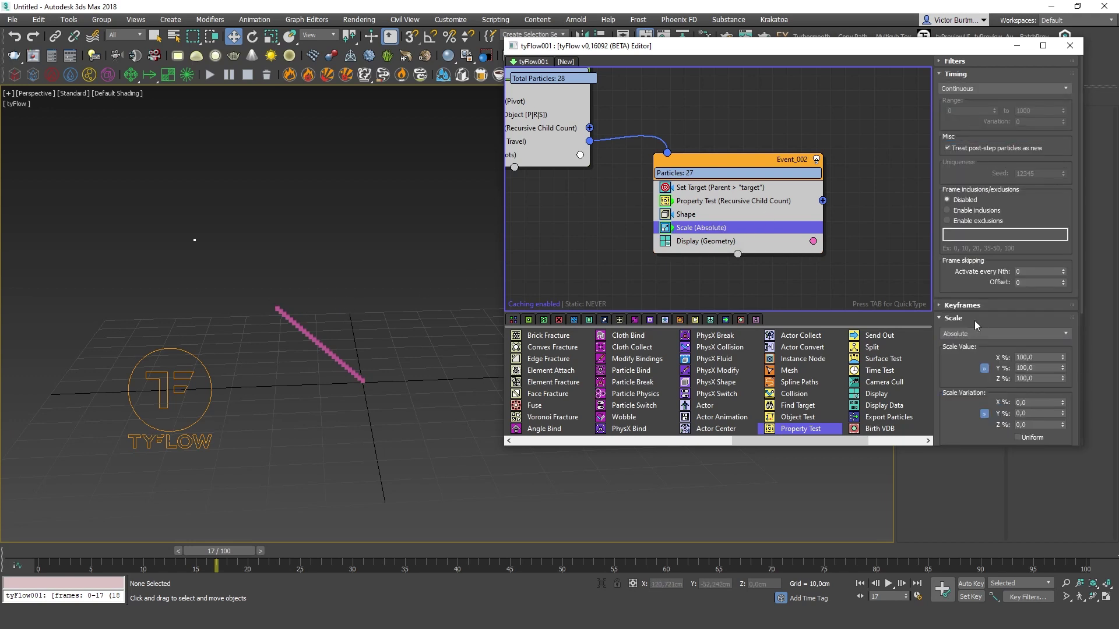
pyautogui.click(980, 319)
pyautogui.click(953, 319)
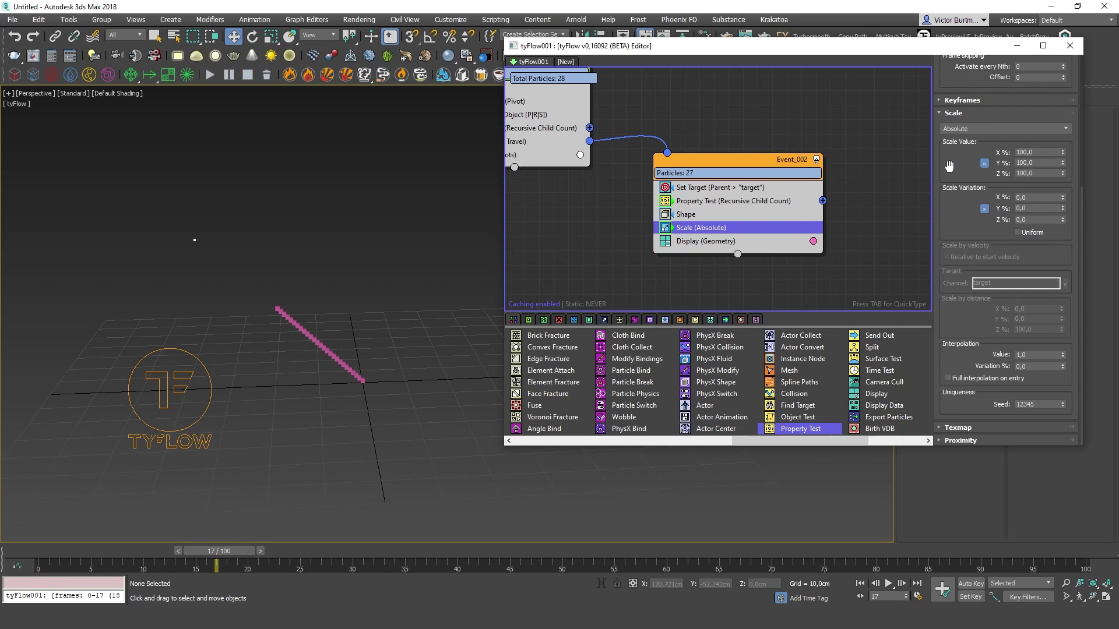
pyautogui.click(1036, 150)
pyautogui.write('500')
pyautogui.press('Return')
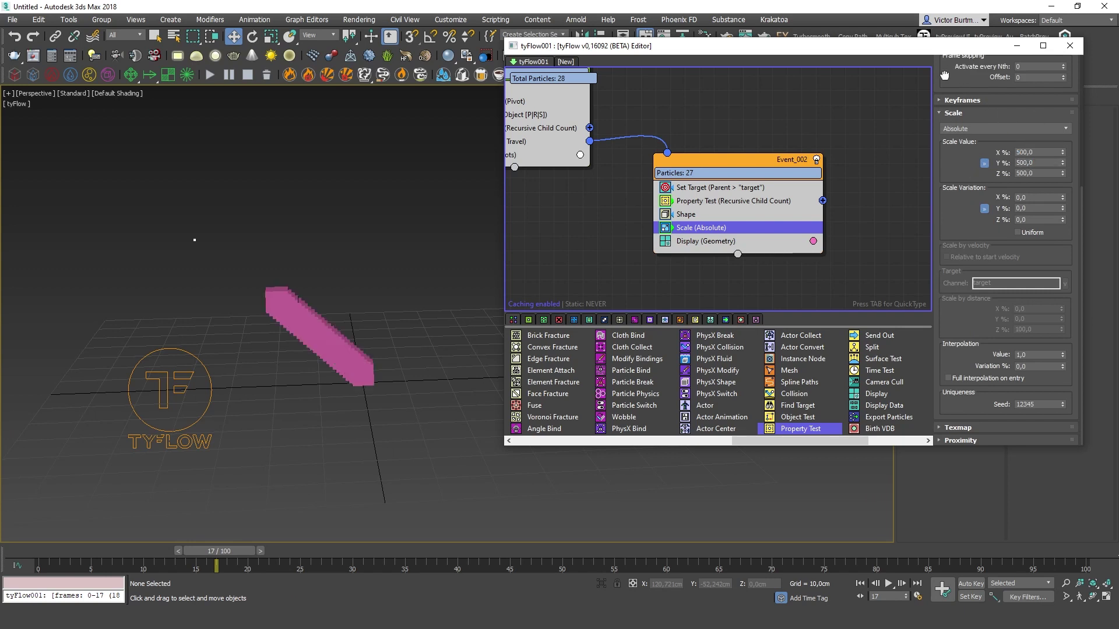
# Step: Filter the Scale operator so it acts only when custom float ParentTest is Equal to 1, and scrub the early frames to check the trail
pyautogui.scroll(-10, 944, 74)
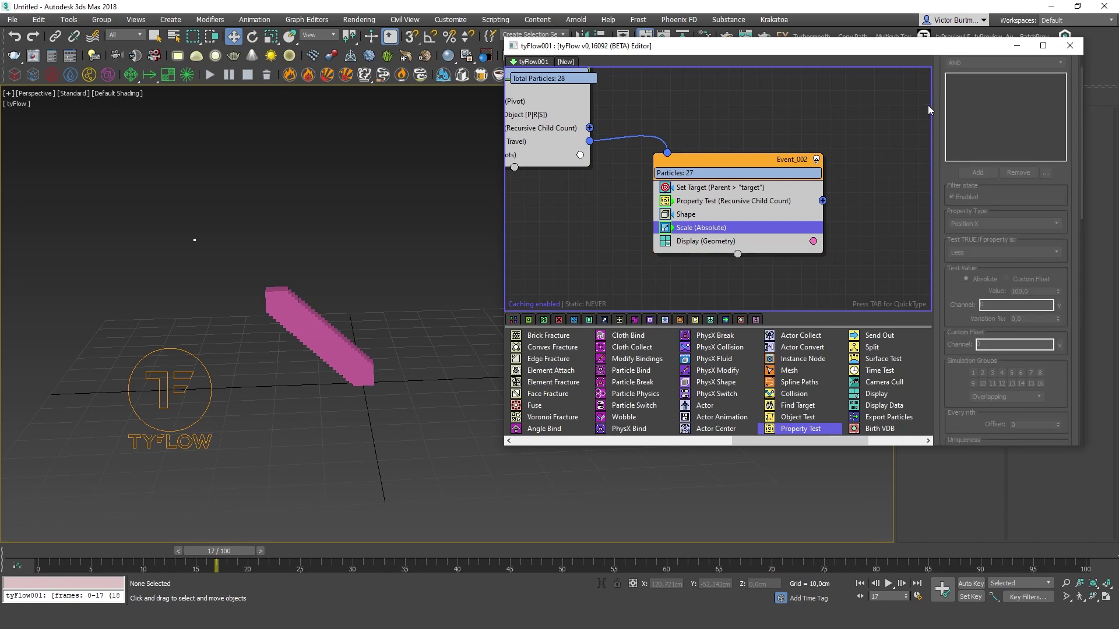
pyautogui.scroll(1, 946, 110)
pyautogui.click(948, 83)
pyautogui.click(977, 206)
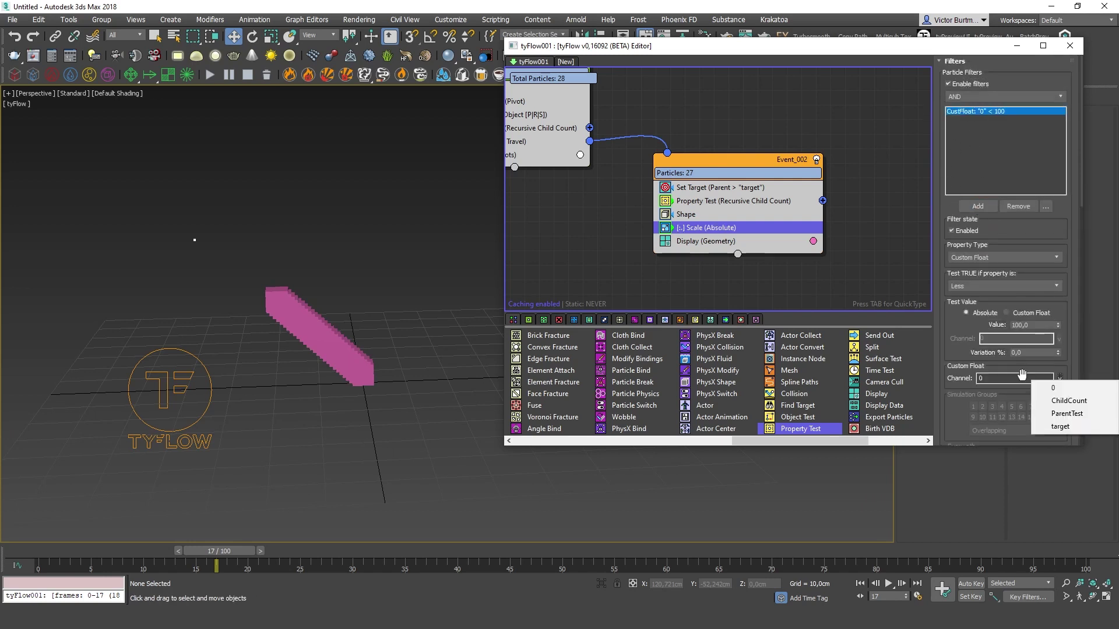
pyautogui.click(1011, 380)
pyautogui.click(1059, 379)
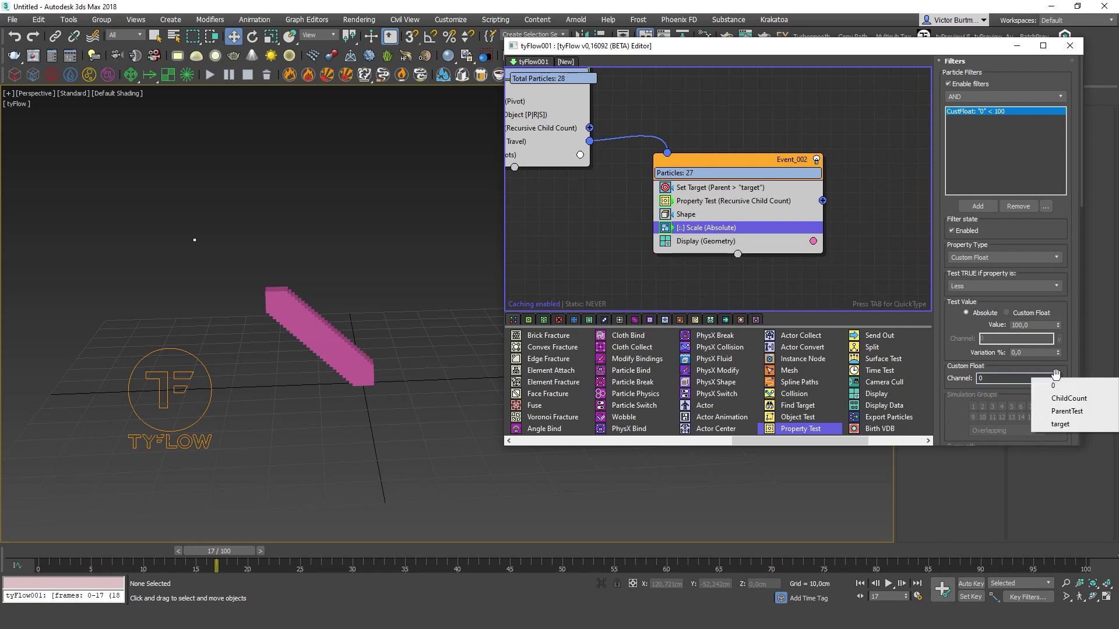
pyautogui.click(1067, 411)
pyautogui.click(1002, 286)
pyautogui.click(975, 328)
pyautogui.write('1')
pyautogui.press('Tab')
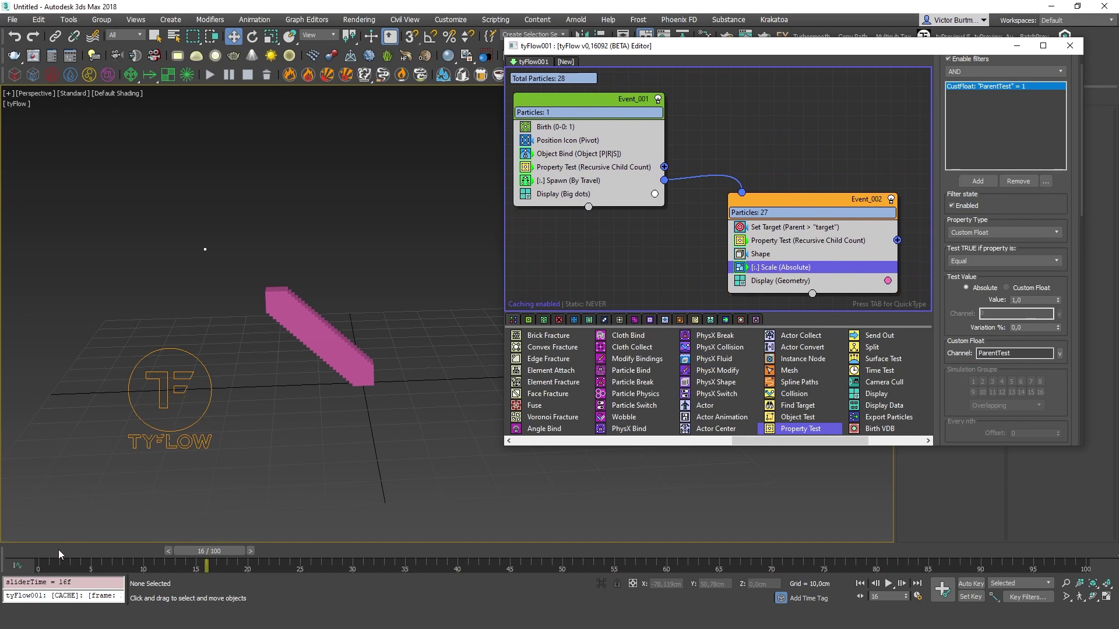
pyautogui.moveTo(60, 554); pyautogui.dragTo(198, 551)
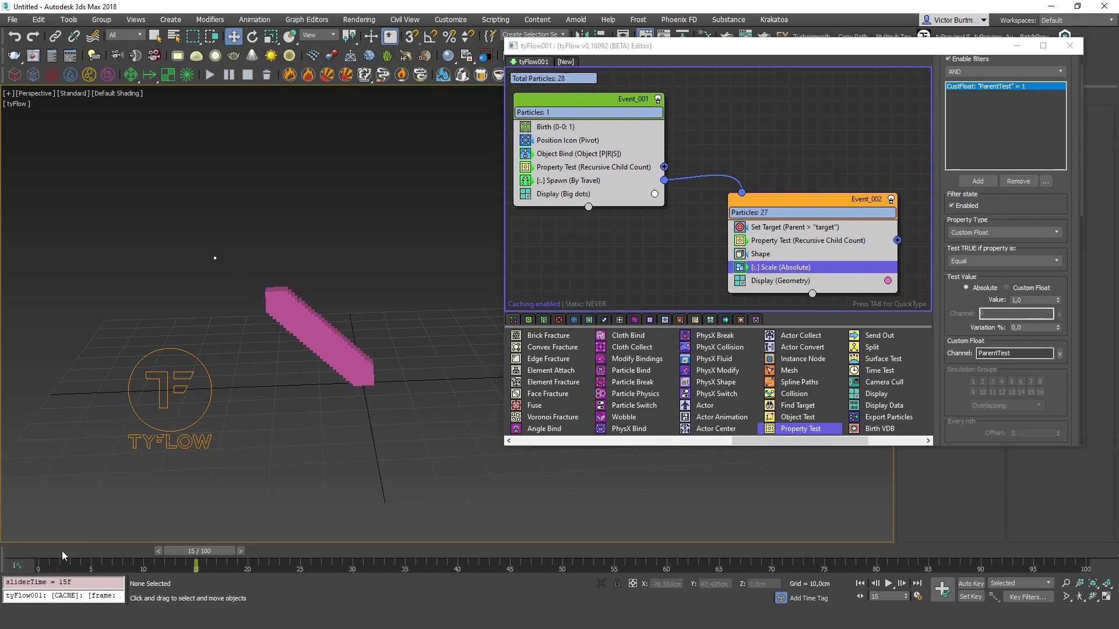
pyautogui.moveTo(48, 554); pyautogui.dragTo(153, 553)
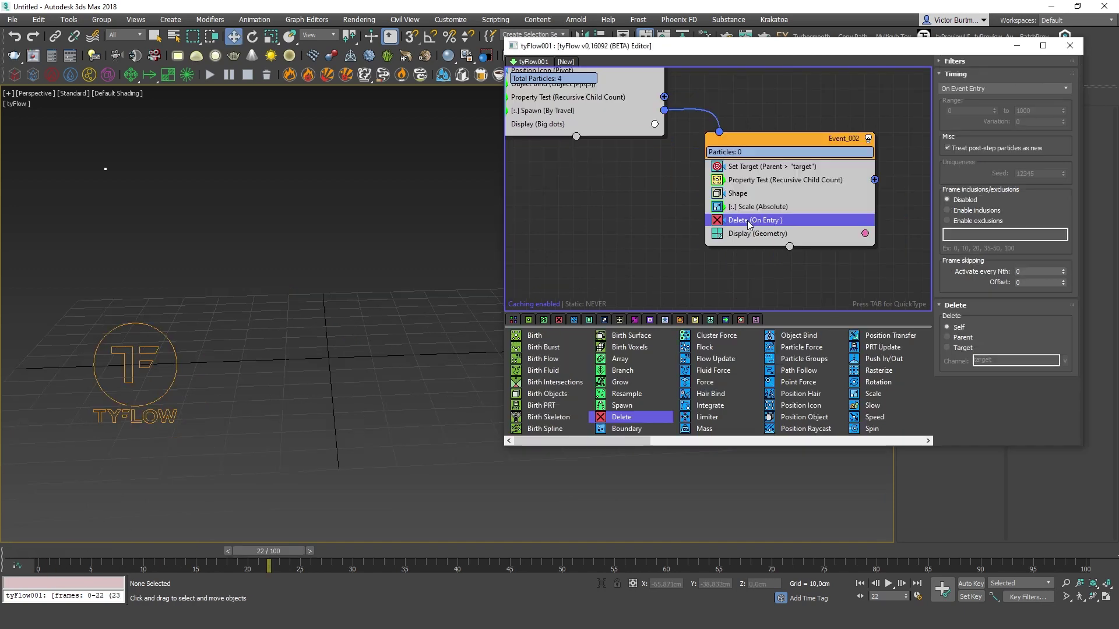
# Step: Remove the Delete operator from Event_002, add one below Spawn in Event_001, and review Spawn's filter
pyautogui.click(698, 249)
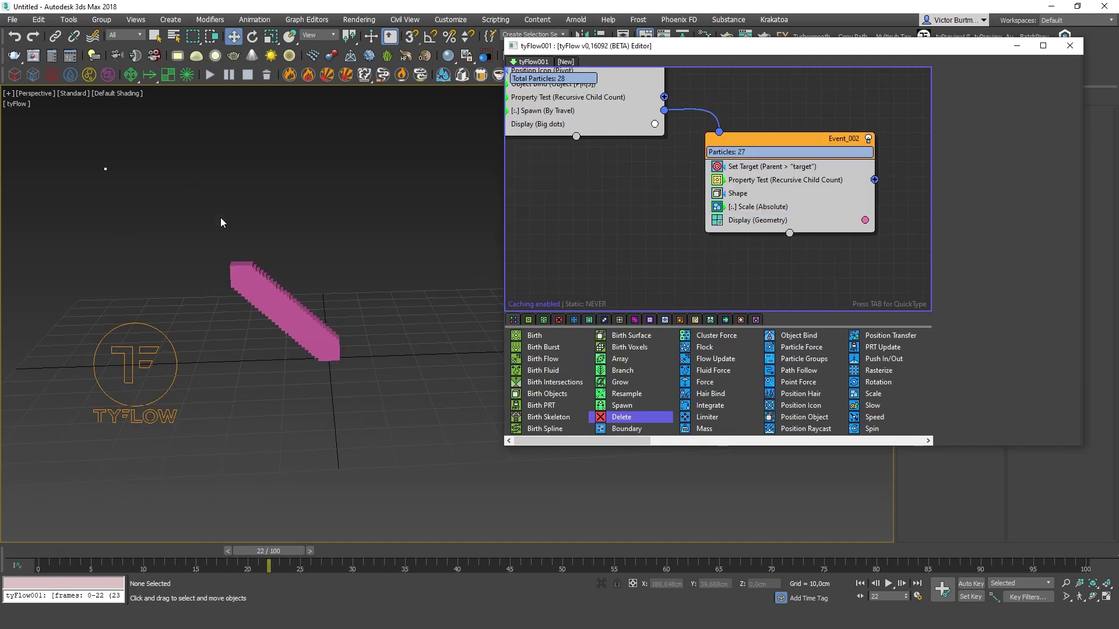
pyautogui.moveTo(661, 138); pyautogui.dragTo(680, 167, button='middle')
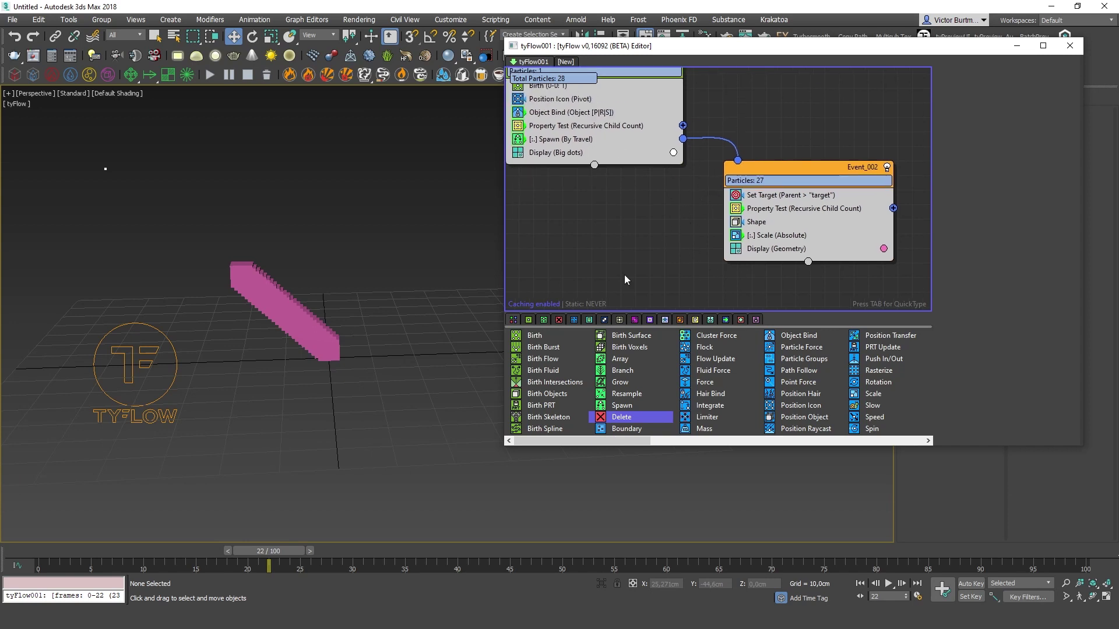
pyautogui.moveTo(587, 174); pyautogui.dragTo(608, 200, button='middle')
pyautogui.click(639, 83)
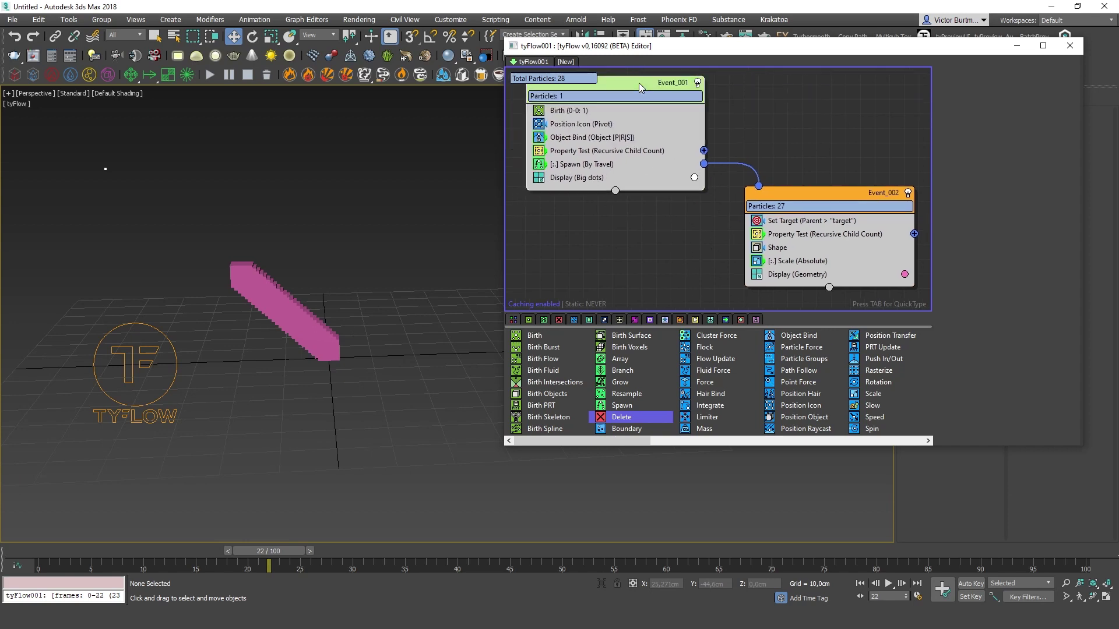
pyautogui.moveTo(620, 415); pyautogui.dragTo(575, 156)
pyautogui.click(578, 164)
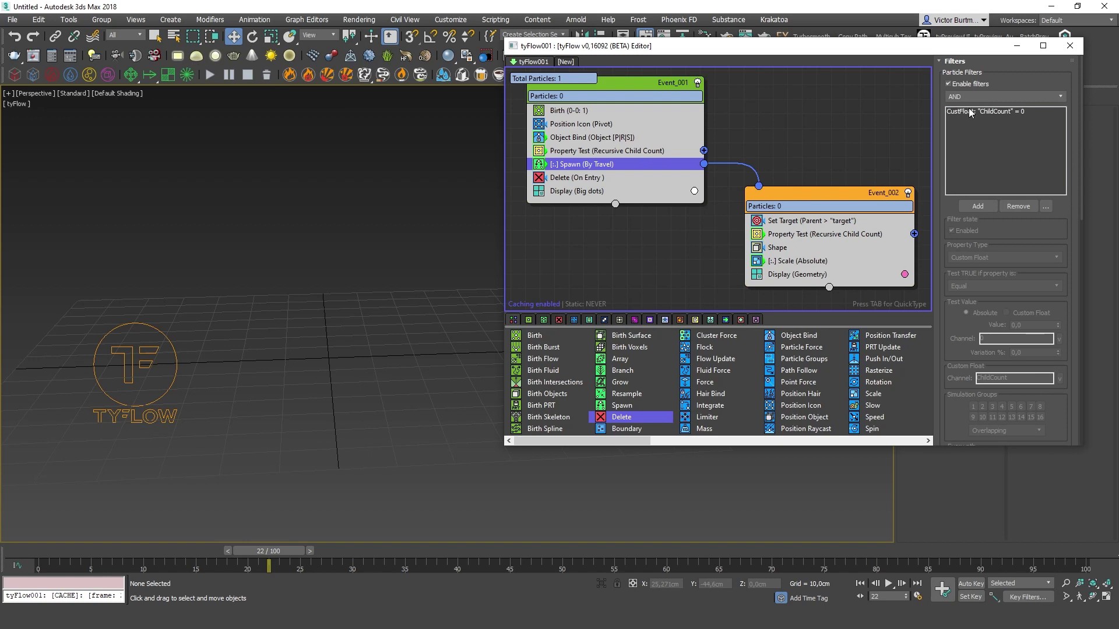
# Step: Set the timing of Event_001's Delete operator to Continuous
pyautogui.click(609, 178)
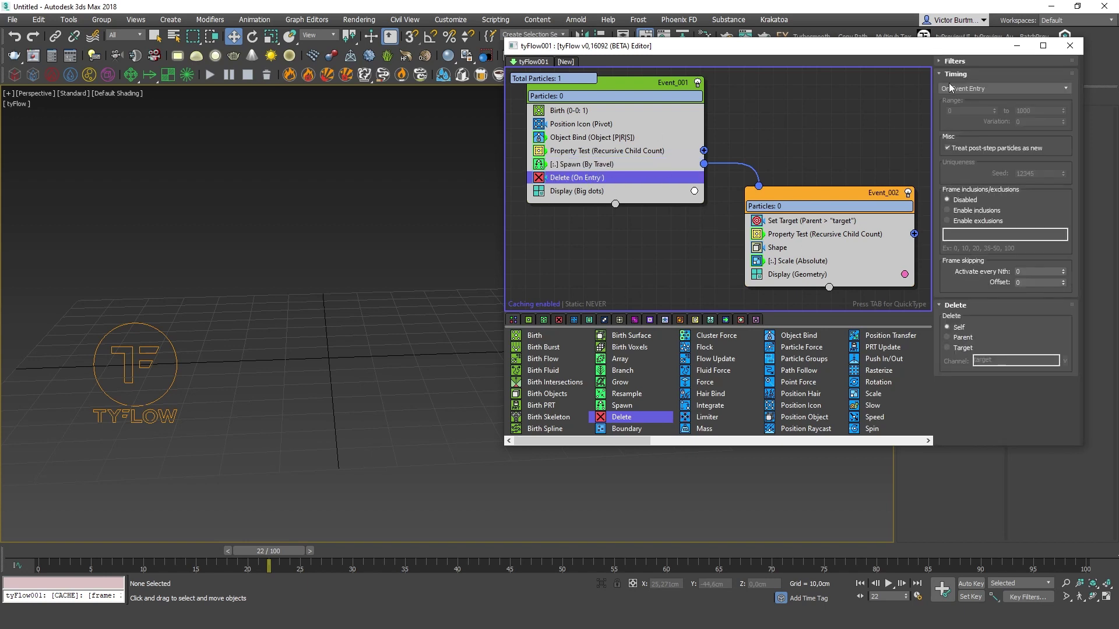
pyautogui.click(957, 62)
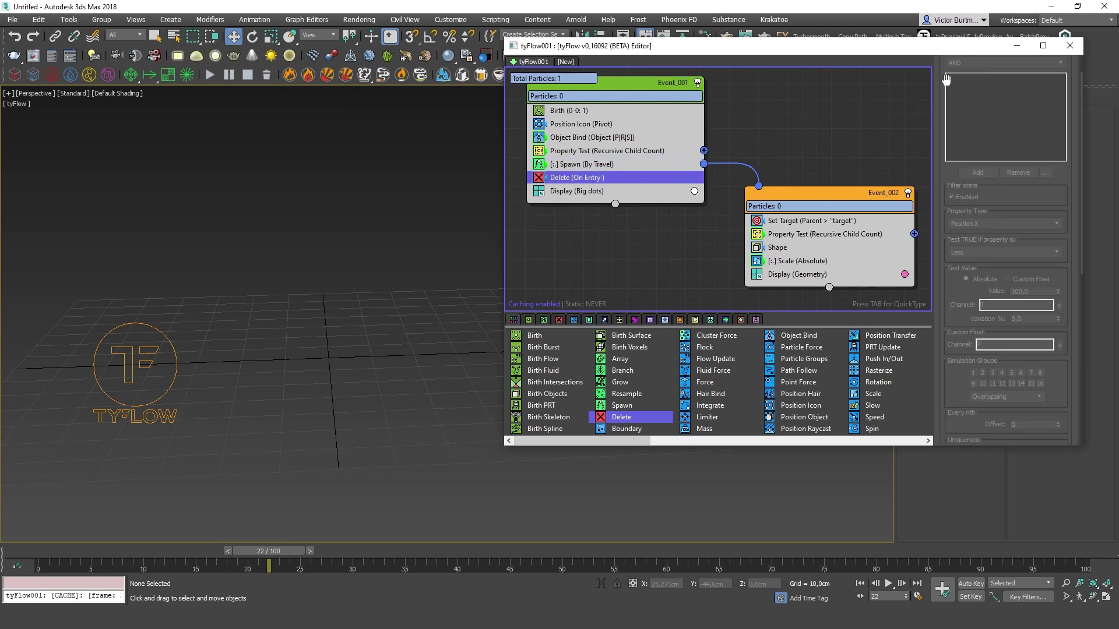
pyautogui.moveTo(944, 77); pyautogui.dragTo(955, 177)
pyautogui.click(960, 62)
pyautogui.click(964, 87)
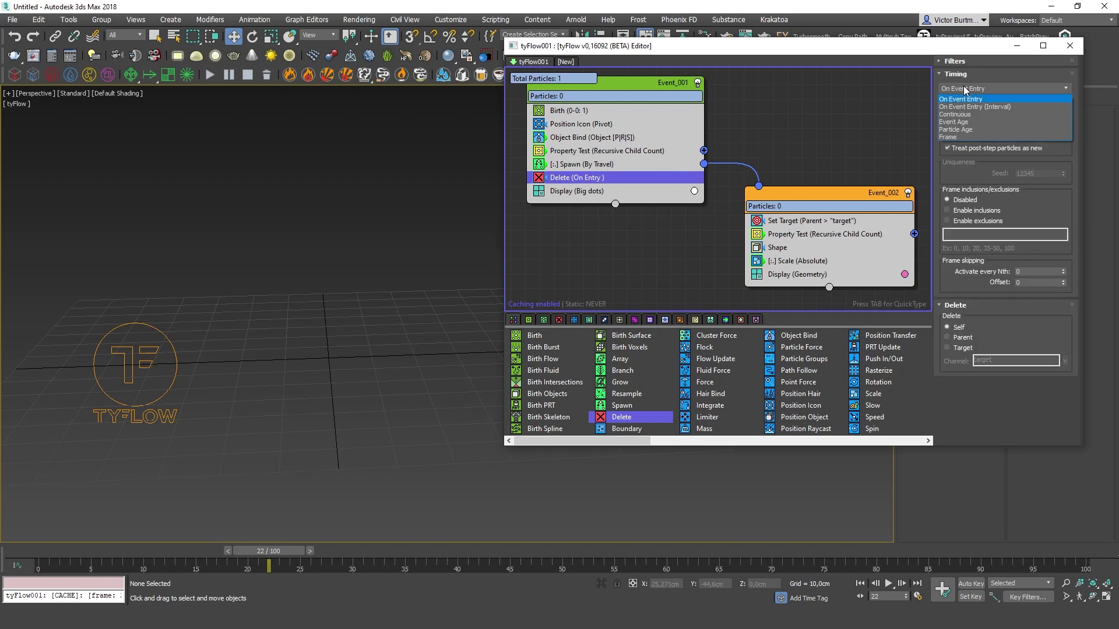
pyautogui.click(967, 106)
# Step: Filter the Delete operator so it acts only when custom float ChildCount is Equal to 1, and scrub to frame 12
pyautogui.click(958, 62)
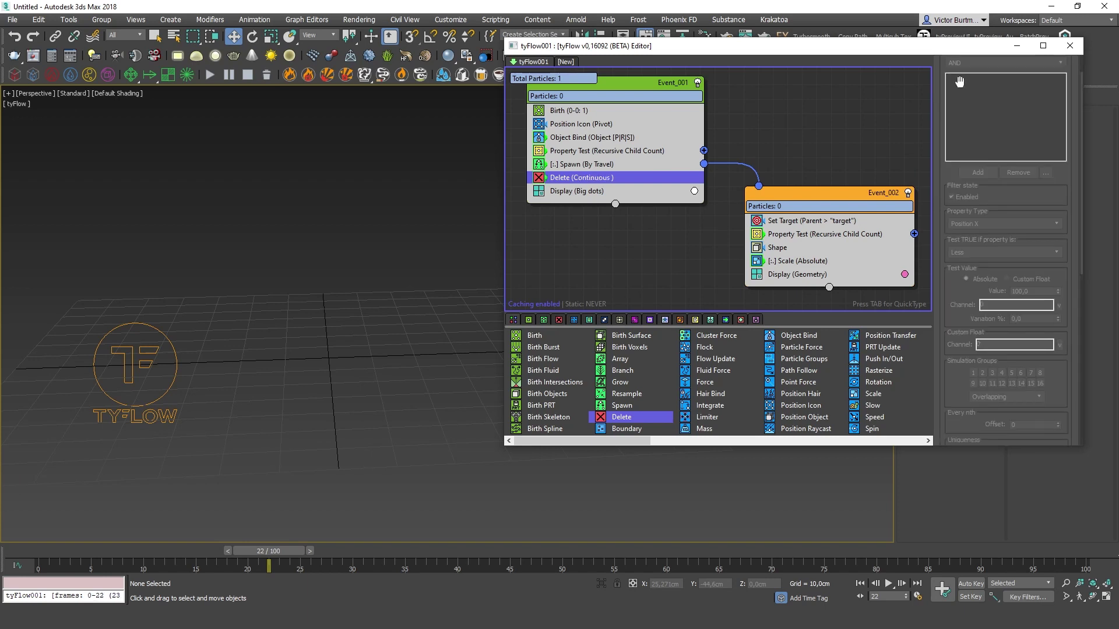
pyautogui.click(958, 85)
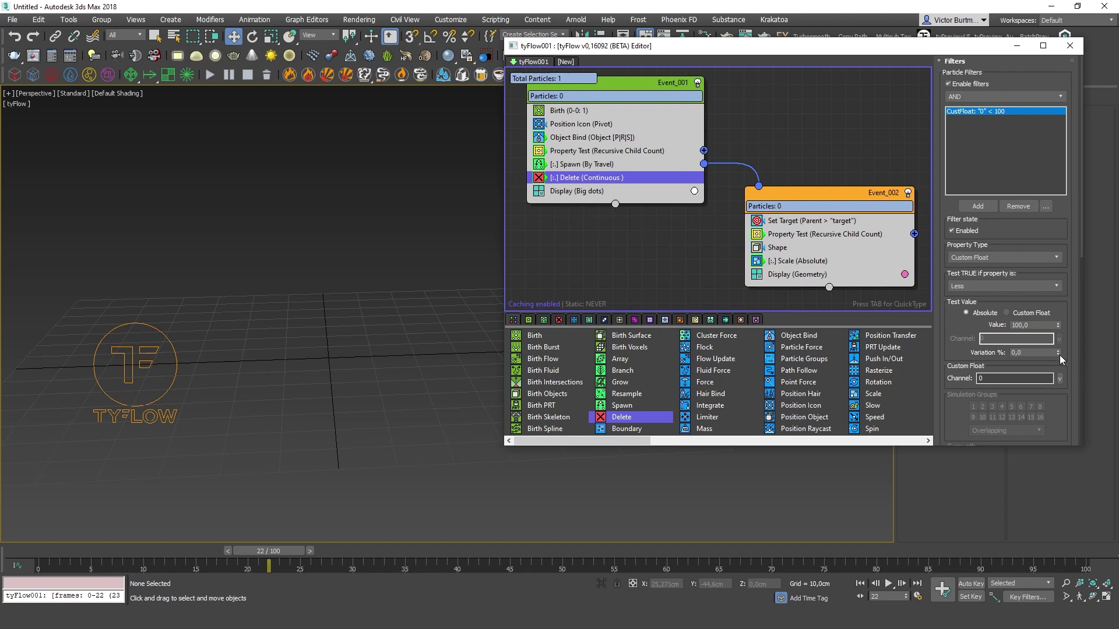
pyautogui.click(1060, 381)
pyautogui.click(1074, 400)
pyautogui.moveTo(966, 353); pyautogui.dragTo(966, 306)
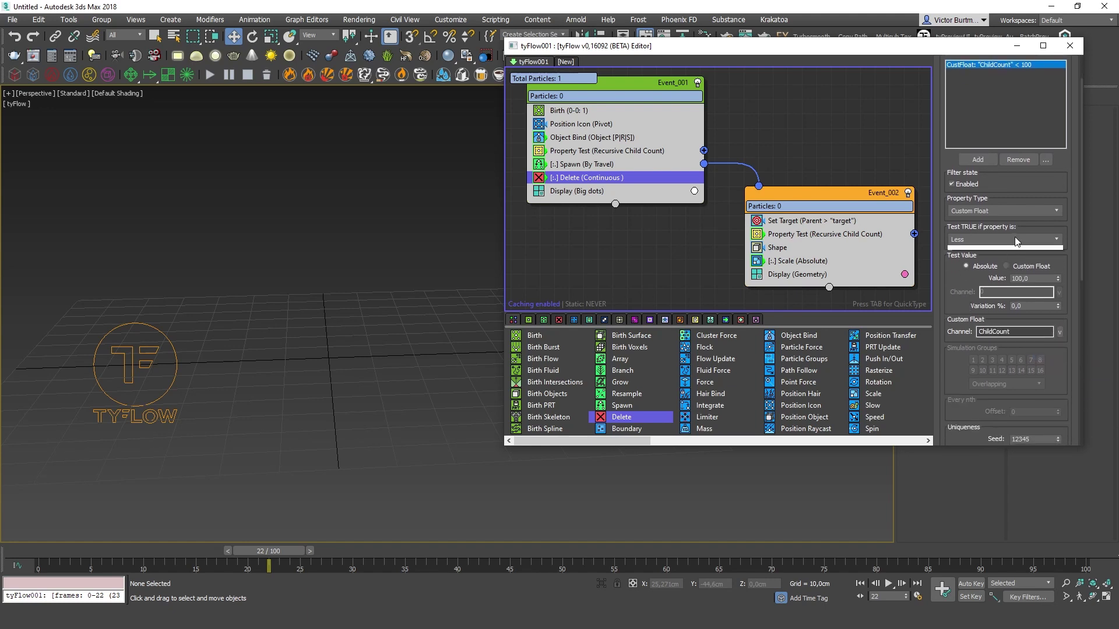
pyautogui.click(1012, 241)
pyautogui.click(977, 280)
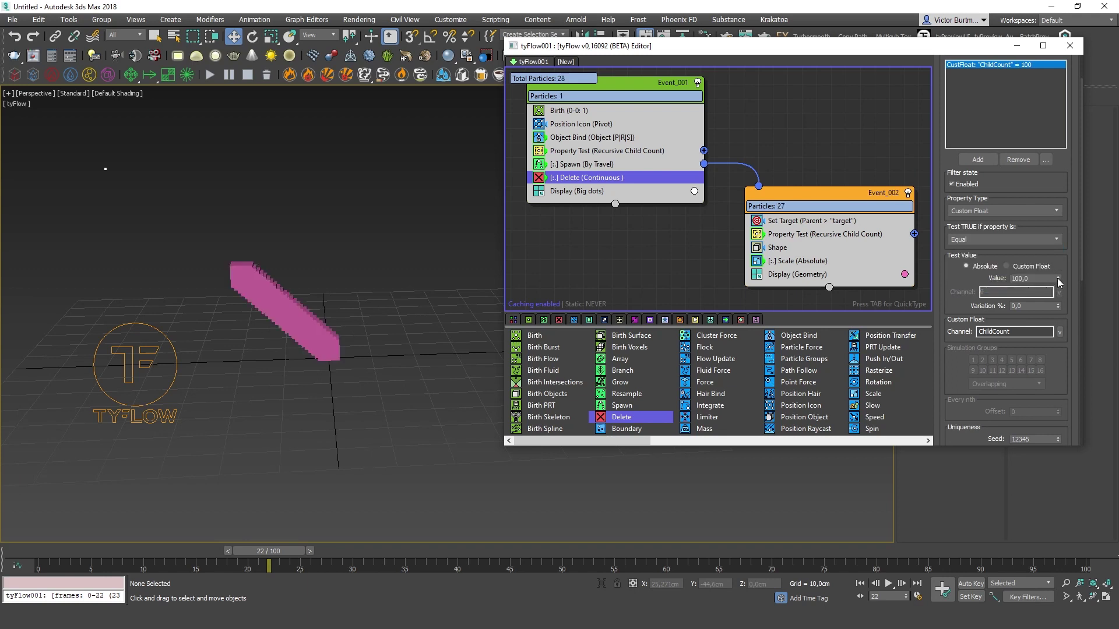
pyautogui.moveTo(1040, 278); pyautogui.dragTo(898, 260)
pyautogui.write('1')
pyautogui.press('Return')
pyautogui.click(66, 556)
pyautogui.moveTo(66, 556); pyautogui.dragTo(169, 565)
pyautogui.press('w')
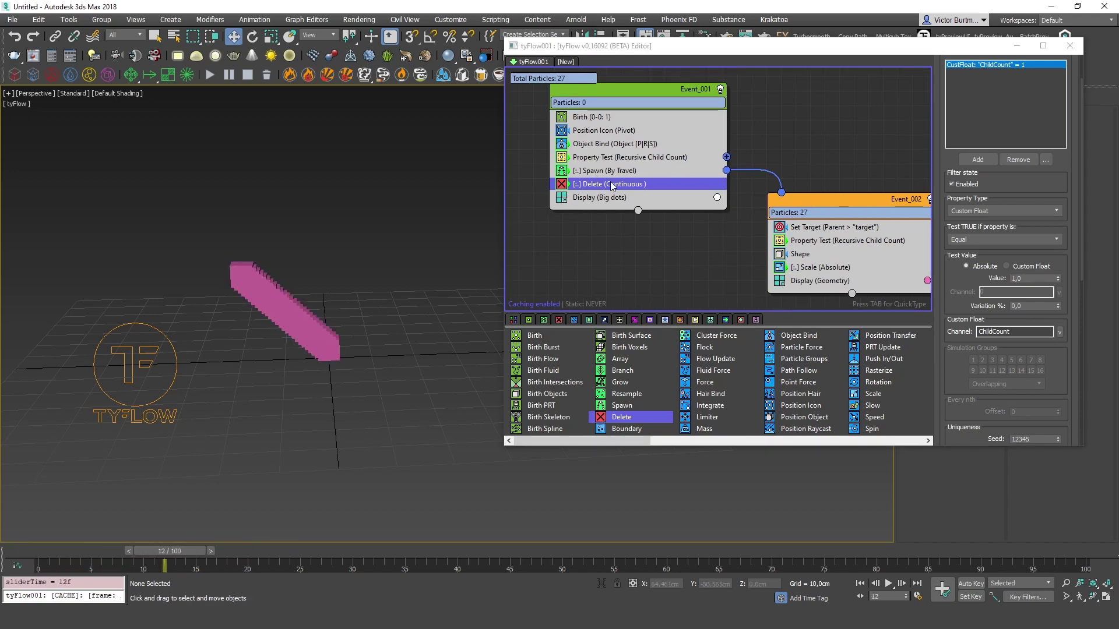
# Step: Move the Delete operator from Event_001 into Event_002 below Scale and make it delete the Target
pyautogui.moveTo(610, 187); pyautogui.dragTo(836, 275)
pyautogui.moveTo(821, 182); pyautogui.dragTo(762, 170, button='middle')
pyautogui.moveTo(960, 257); pyautogui.dragTo(950, 151)
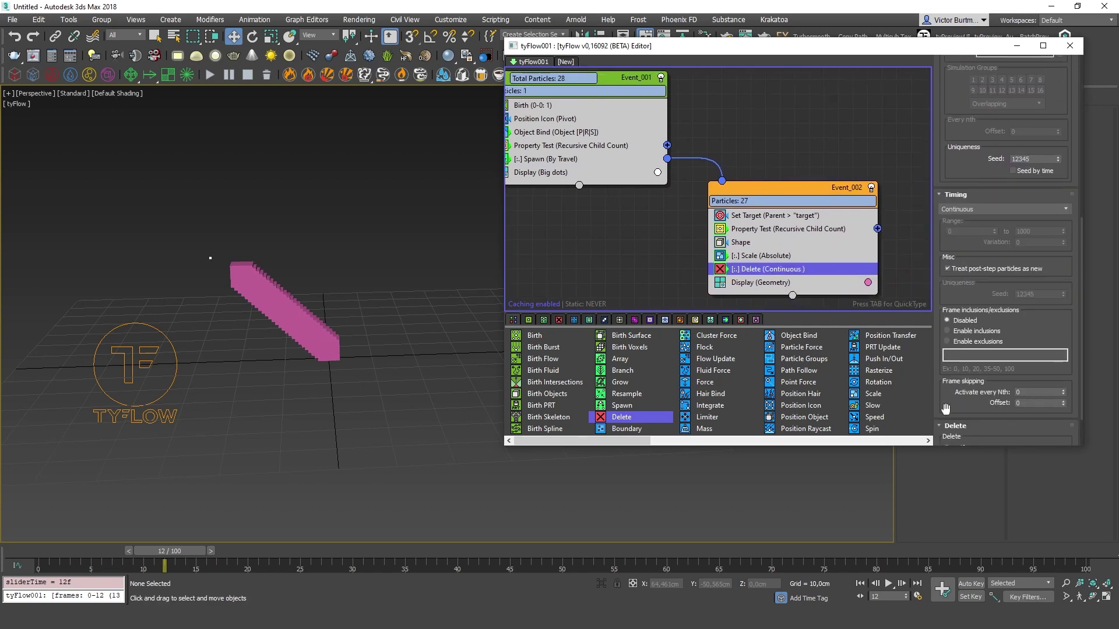
pyautogui.moveTo(945, 409); pyautogui.dragTo(966, 145)
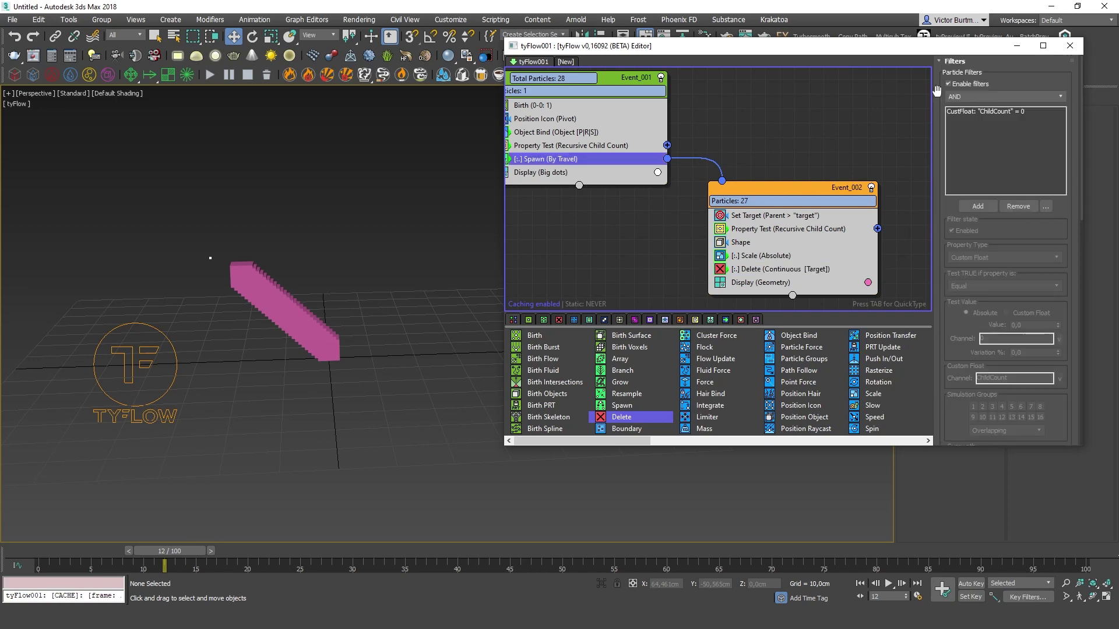
# Step: Examine Spawn's parent/child info option and Event_002's Set Target and Property Test settings to trace how the parent is targeted
pyautogui.click(956, 62)
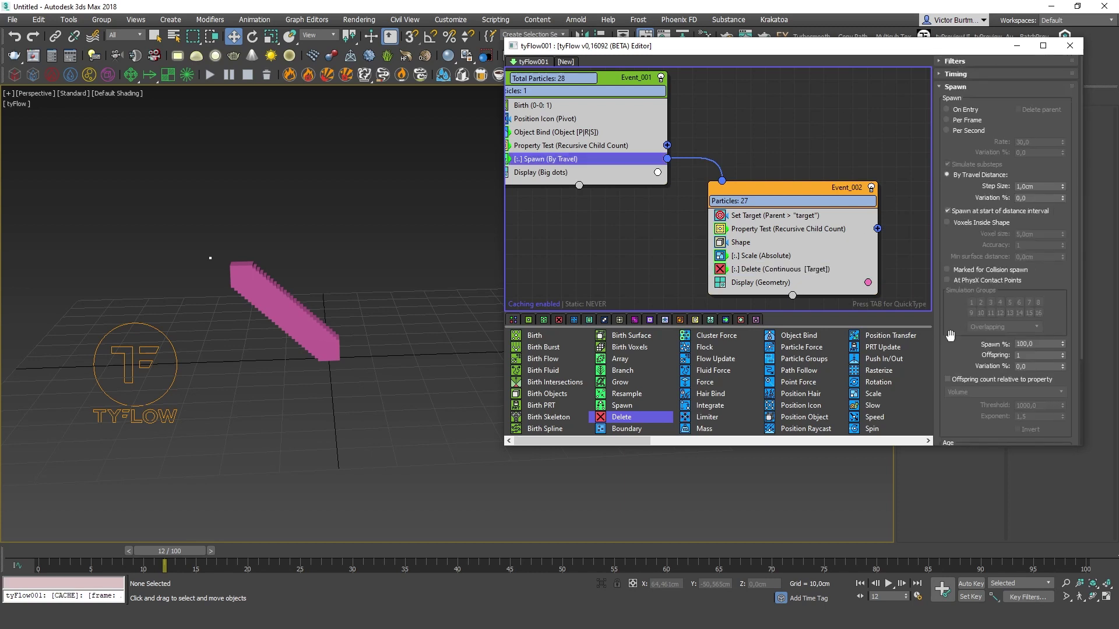
pyautogui.scroll(-3, 950, 335)
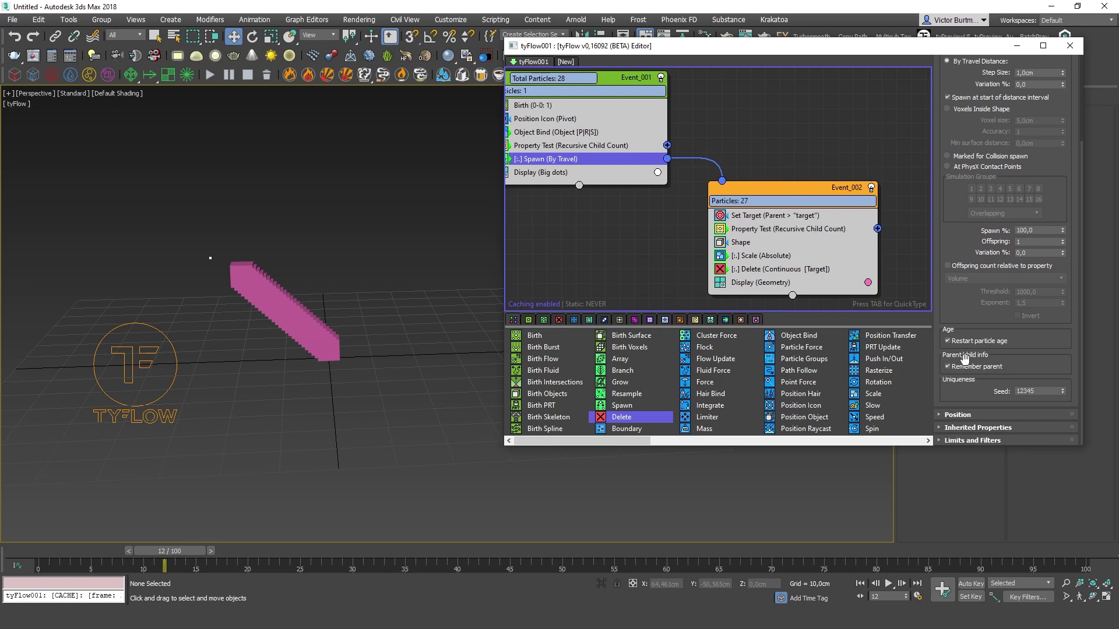
pyautogui.click(738, 151)
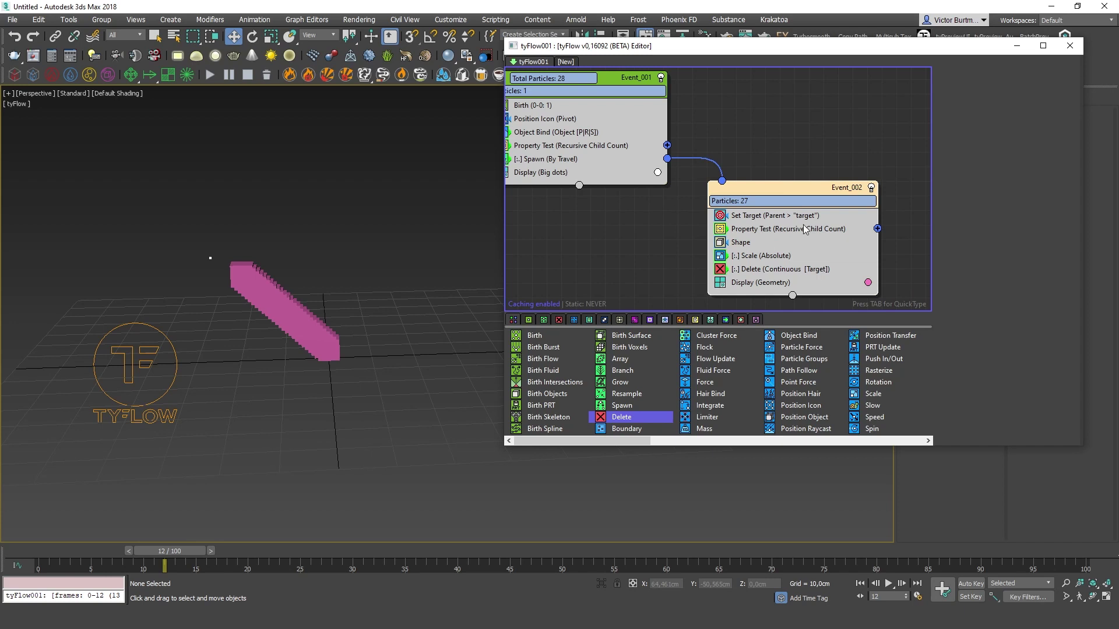
pyautogui.click(755, 218)
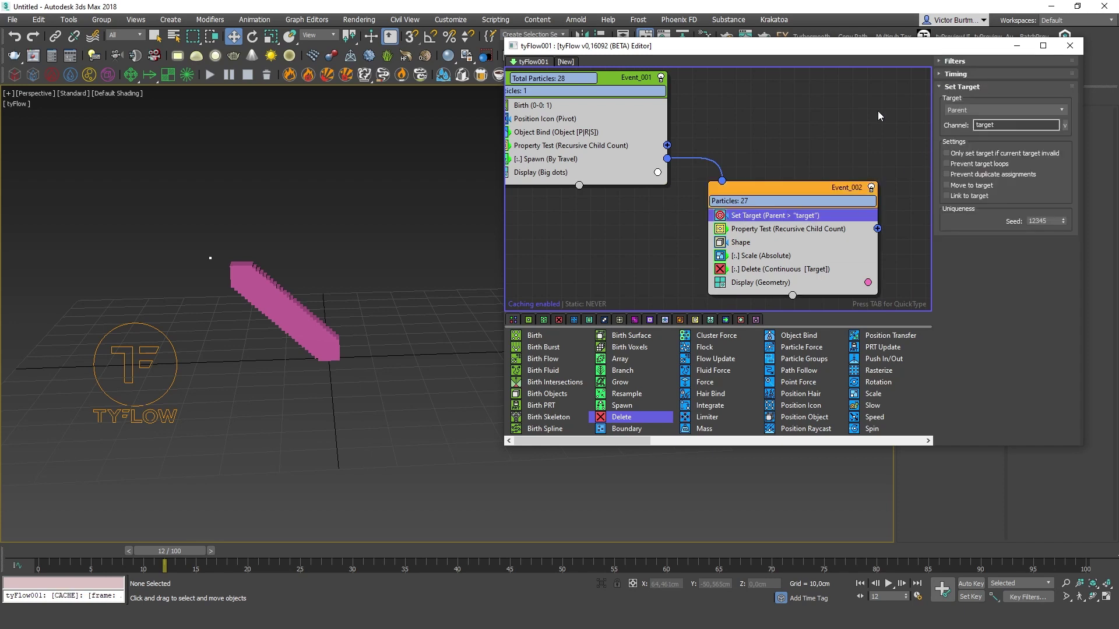
pyautogui.click(756, 229)
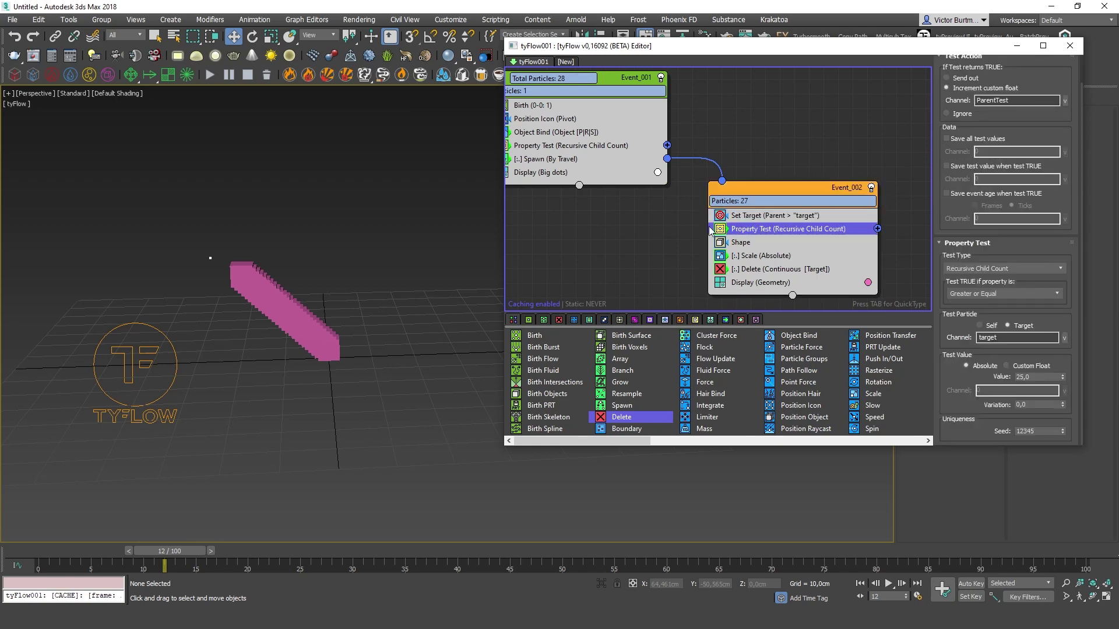
# Step: Change the filter channel of Event_002's Delete operator to custom float ParentTest and scrub the timeline
pyautogui.click(775, 268)
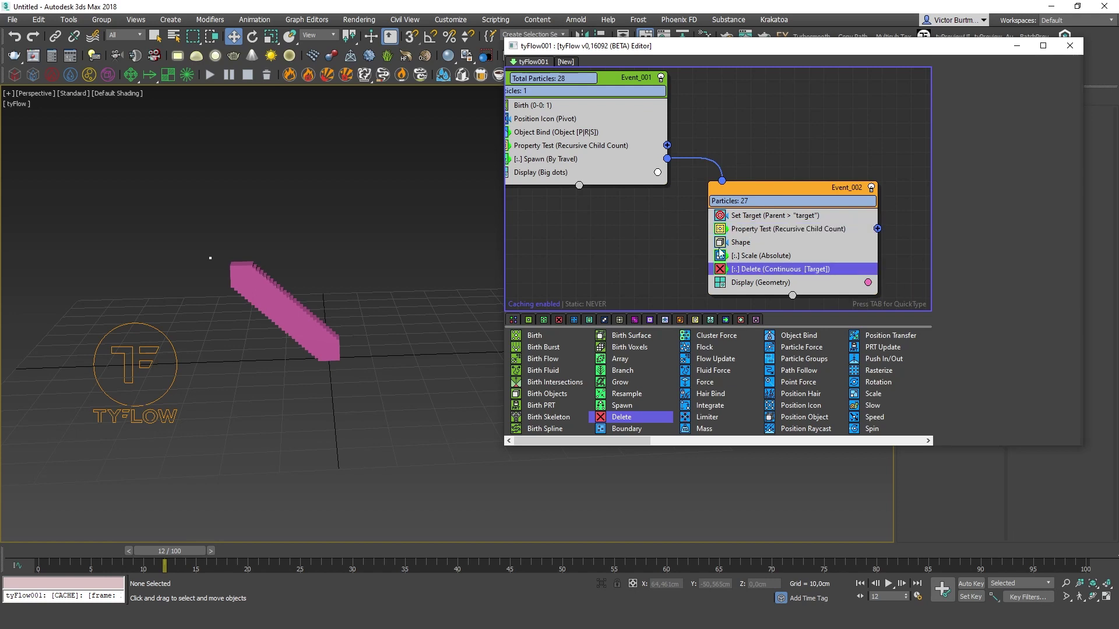
pyautogui.click(1060, 379)
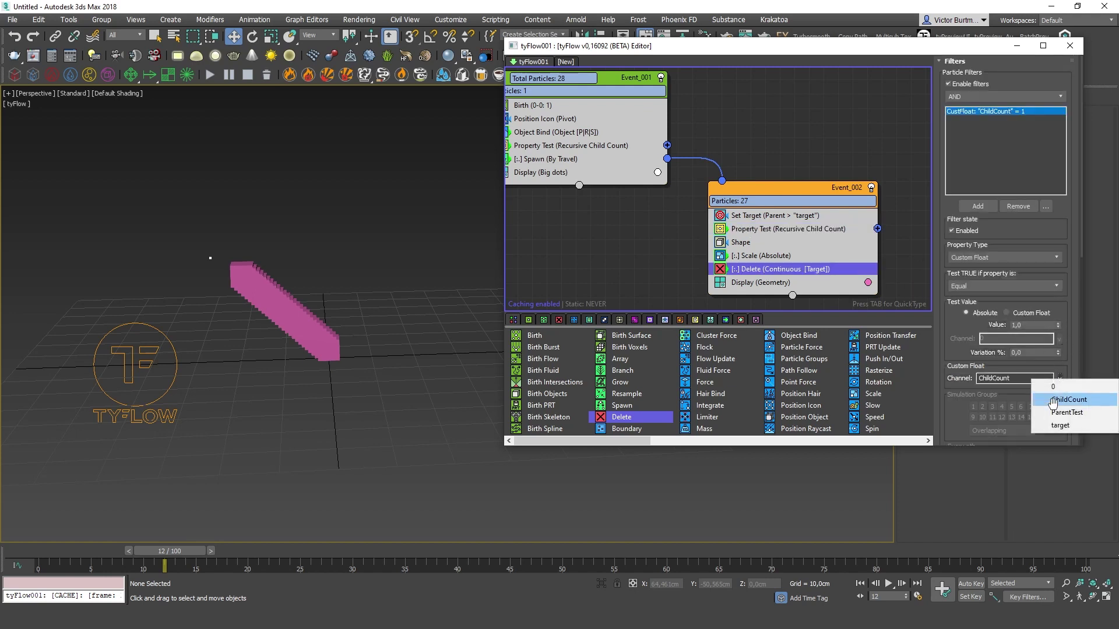
pyautogui.click(1079, 413)
pyautogui.moveTo(949, 357); pyautogui.dragTo(954, 320)
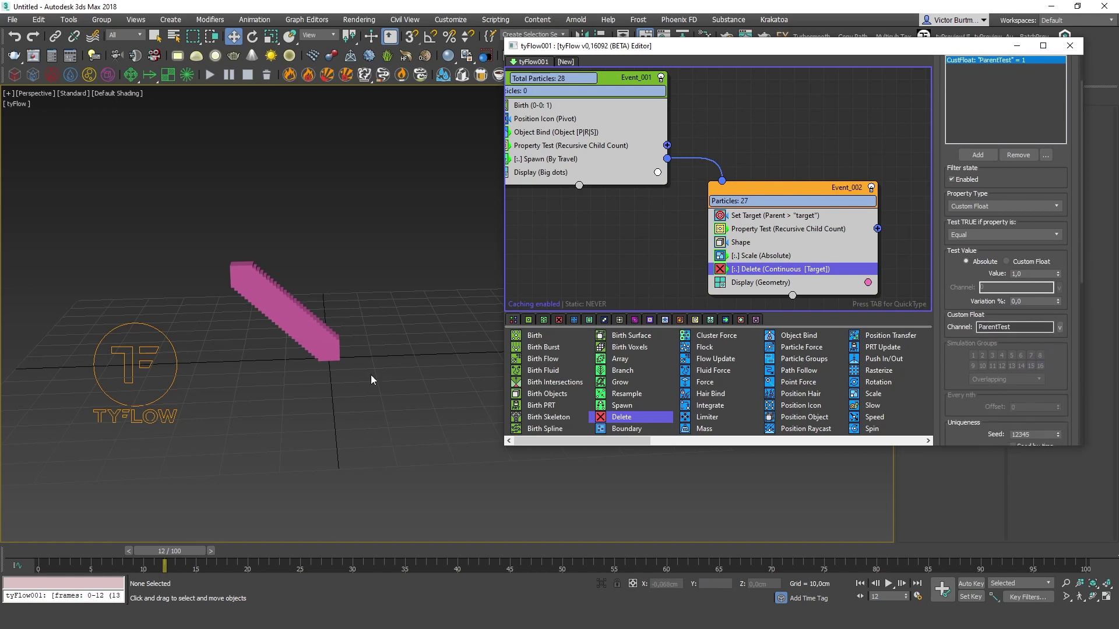
pyautogui.moveTo(65, 551)
pyautogui.mouseDown()
pyautogui.moveTo(165, 558)
pyautogui.moveTo(61, 548)
pyautogui.mouseUp()
pyautogui.moveTo(567, 200); pyautogui.dragTo(633, 233, button='middle')
pyautogui.moveTo(692, 200); pyautogui.dragTo(645, 166, button='middle')
pyautogui.scroll(-2, 580, 152)
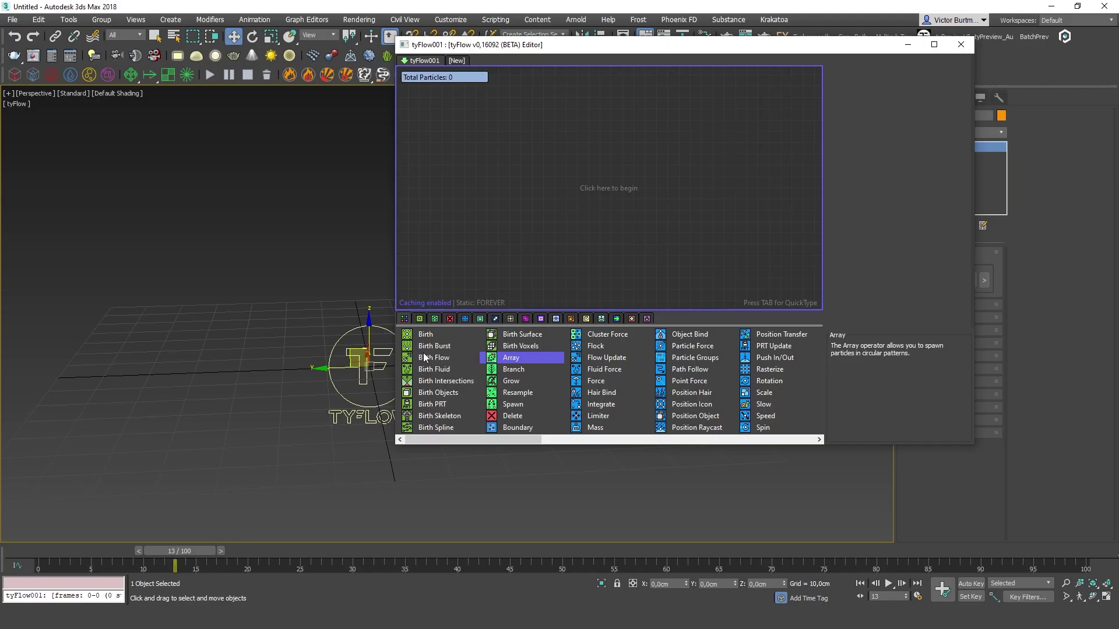
# Step: Create three separate events in the empty tyFlow with the Birth, Birth Fluid and Branch operators
pyautogui.moveTo(425, 335); pyautogui.dragTo(465, 130)
pyautogui.moveTo(455, 368); pyautogui.dragTo(653, 167)
pyautogui.moveTo(531, 370); pyautogui.dragTo(534, 227)
# Step: Select all three events and align them alternately in rows and columns, finishing with a horizontal row ordered Event 001 to Event 003
pyautogui.moveTo(454, 96); pyautogui.dragTo(751, 273)
pyautogui.press('Up')
pyautogui.press('Right')
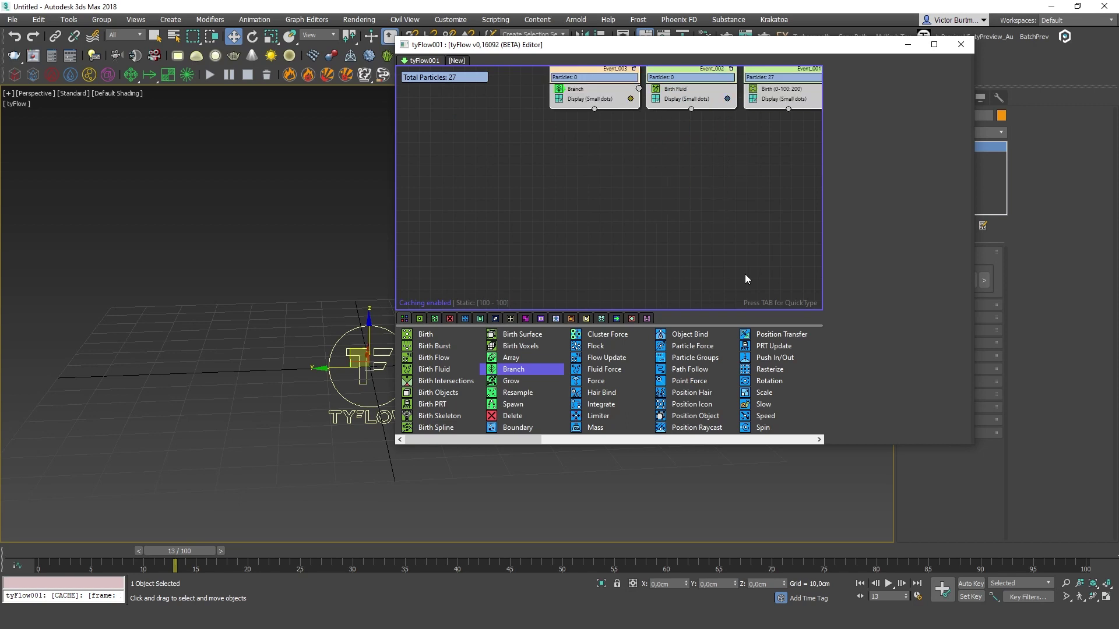
pyautogui.hotkey('ctrl', 'z')
pyautogui.hotkey('ctrl', 'z')
pyautogui.hotkey('ctrl', 'z')
pyautogui.hotkey('ctrl', 'y')
pyautogui.hotkey('ctrl', 'y')
pyautogui.hotkey('ctrl', 'y')
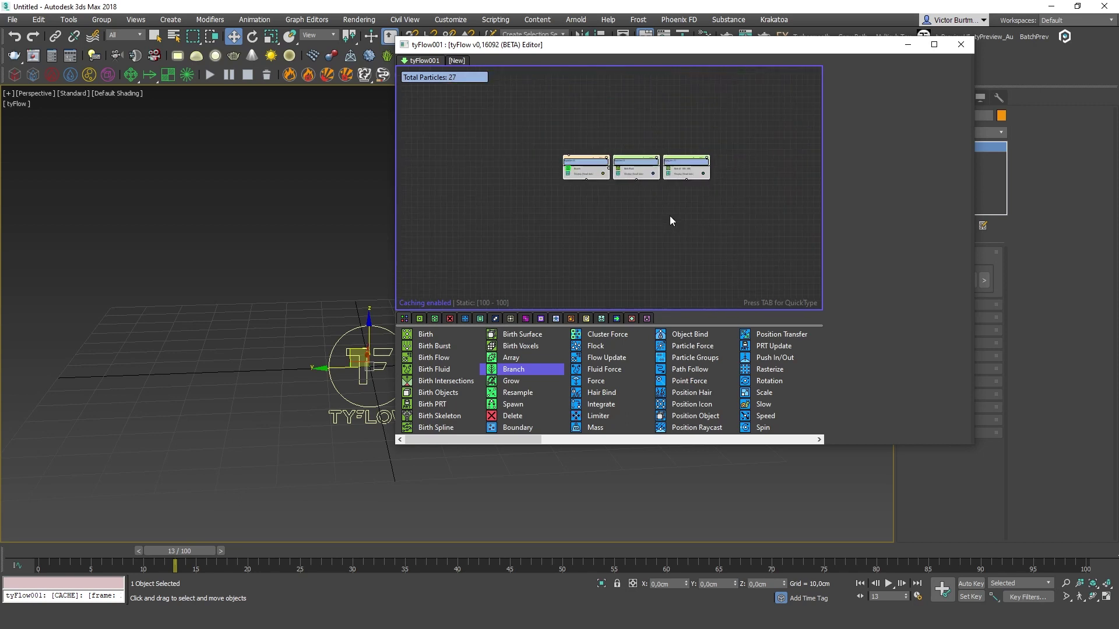
pyautogui.hotkey('ctrl', 'y')
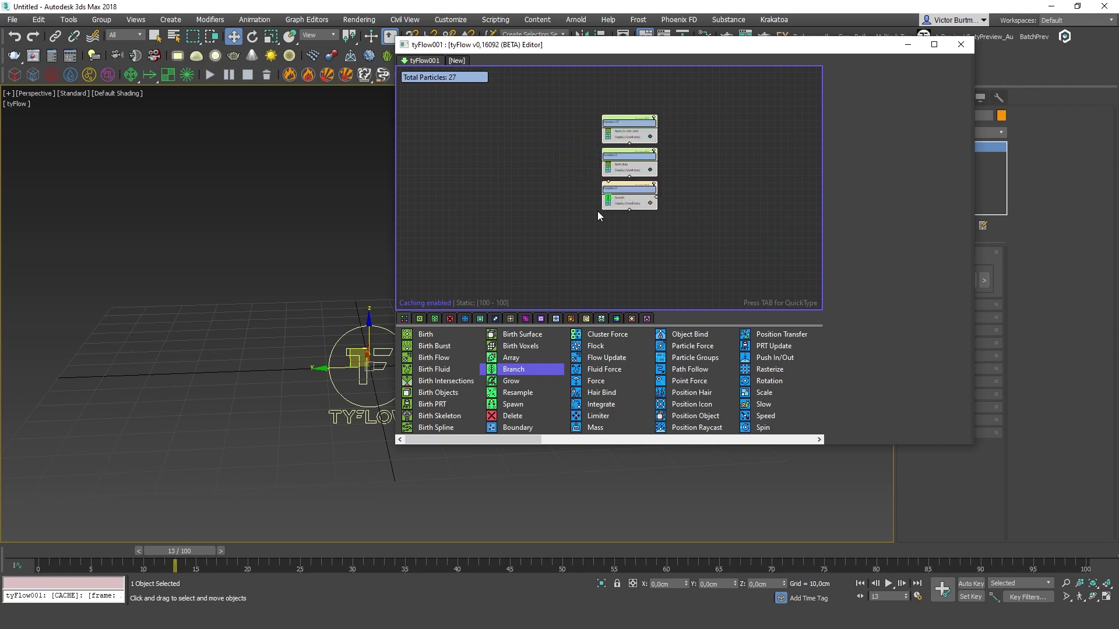
pyautogui.hotkey('ctrl', 'z')
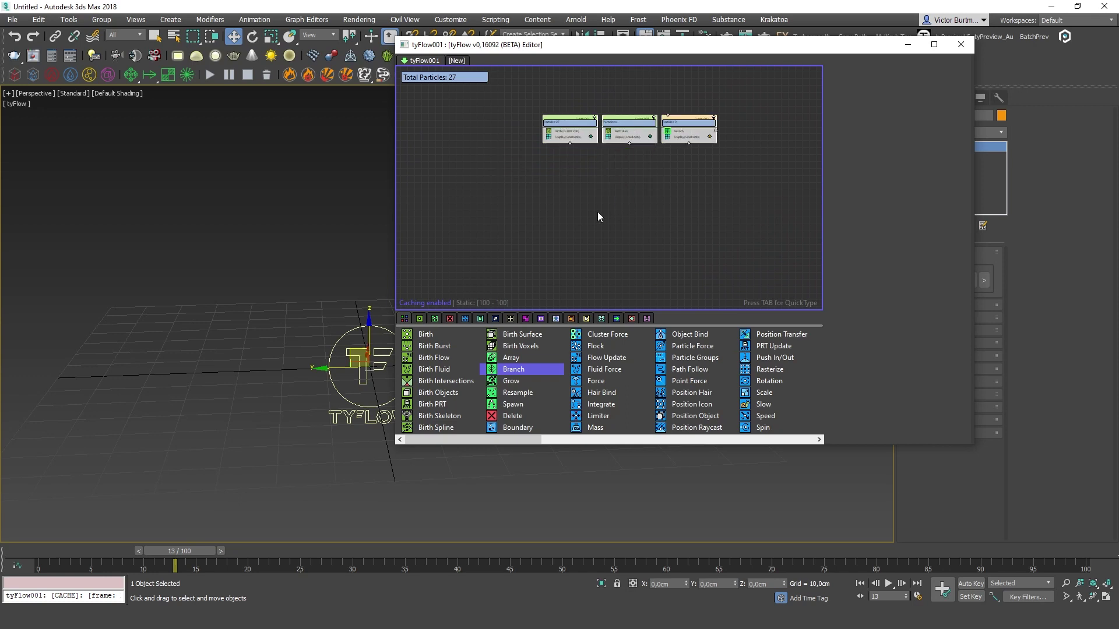
pyautogui.hotkey('ctrl', 'y')
pyautogui.hotkey('ctrl', 'z')
pyautogui.hotkey('ctrl', 'y')
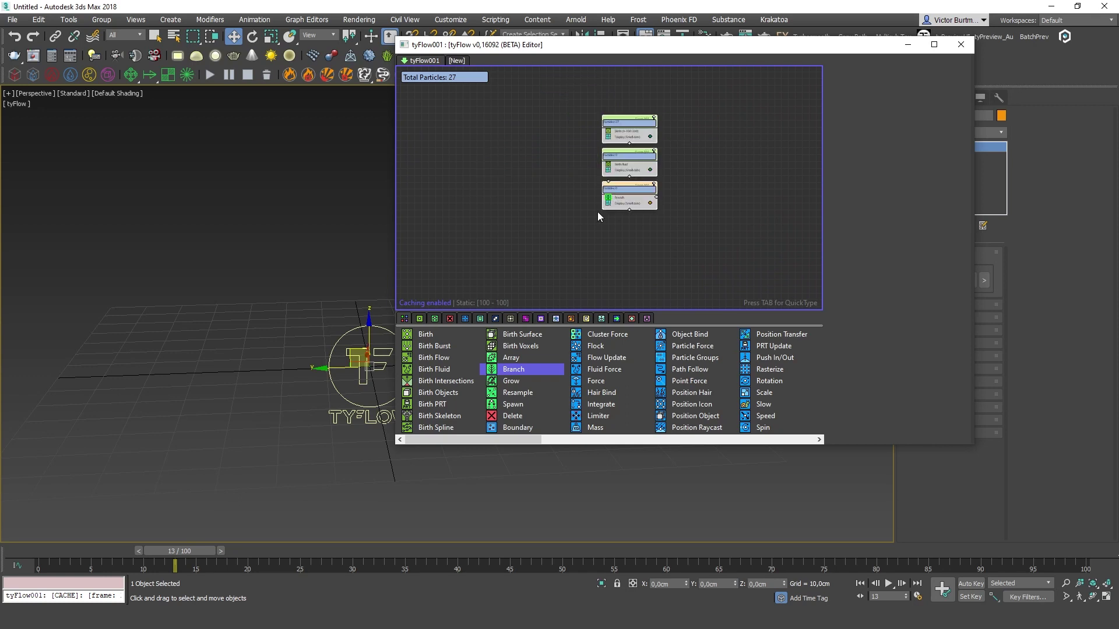
pyautogui.hotkey('ctrl', 'z')
# Step: Select the Display operators of all three events and make them instances of each other
pyautogui.scroll(5, 579, 159)
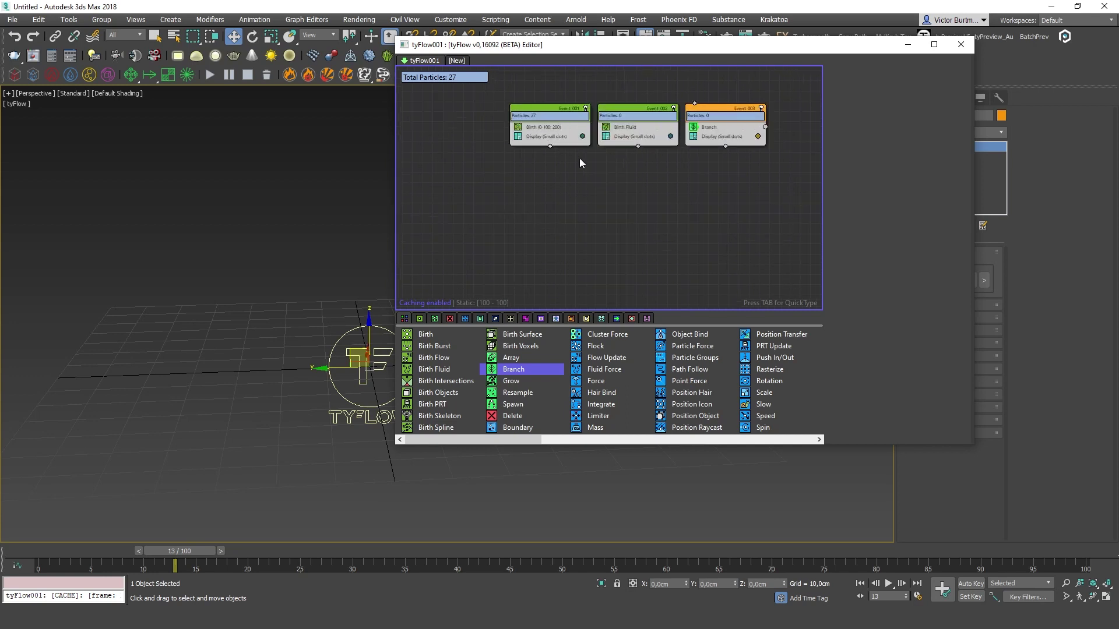
pyautogui.keyDown('ctrl'); pyautogui.click(666, 140); pyautogui.keyUp('ctrl')
pyautogui.keyDown('ctrl'); pyautogui.click(786, 143); pyautogui.keyUp('ctrl')
pyautogui.moveTo(688, 162); pyautogui.dragTo(645, 167, button='middle')
pyautogui.scroll(-1, 644, 167)
pyautogui.scroll(-1, 644, 166)
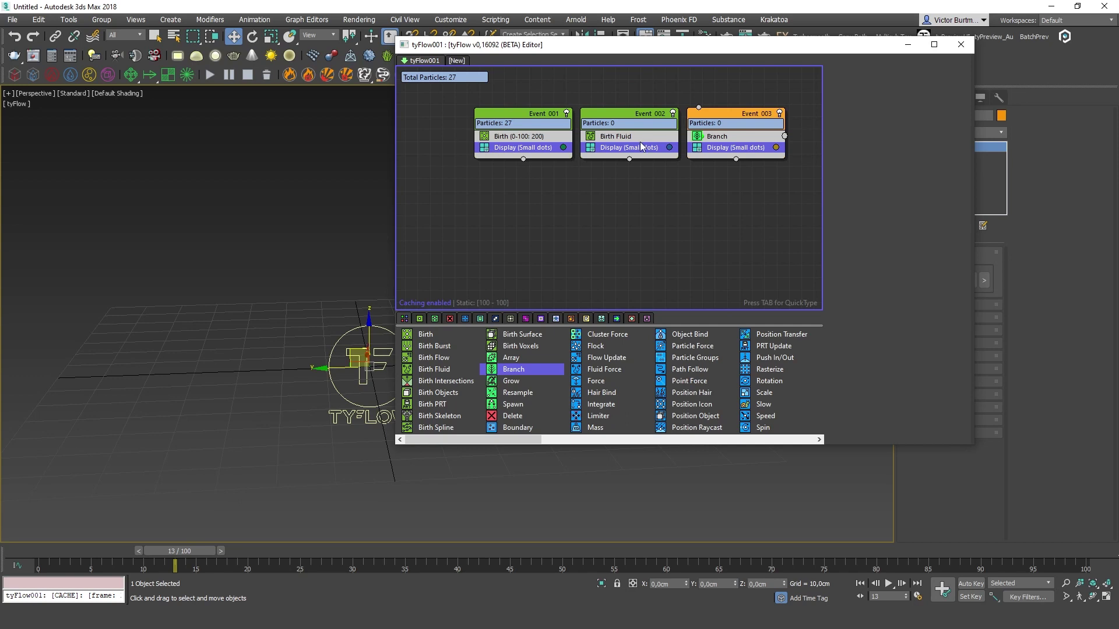
pyautogui.rightClick(555, 147)
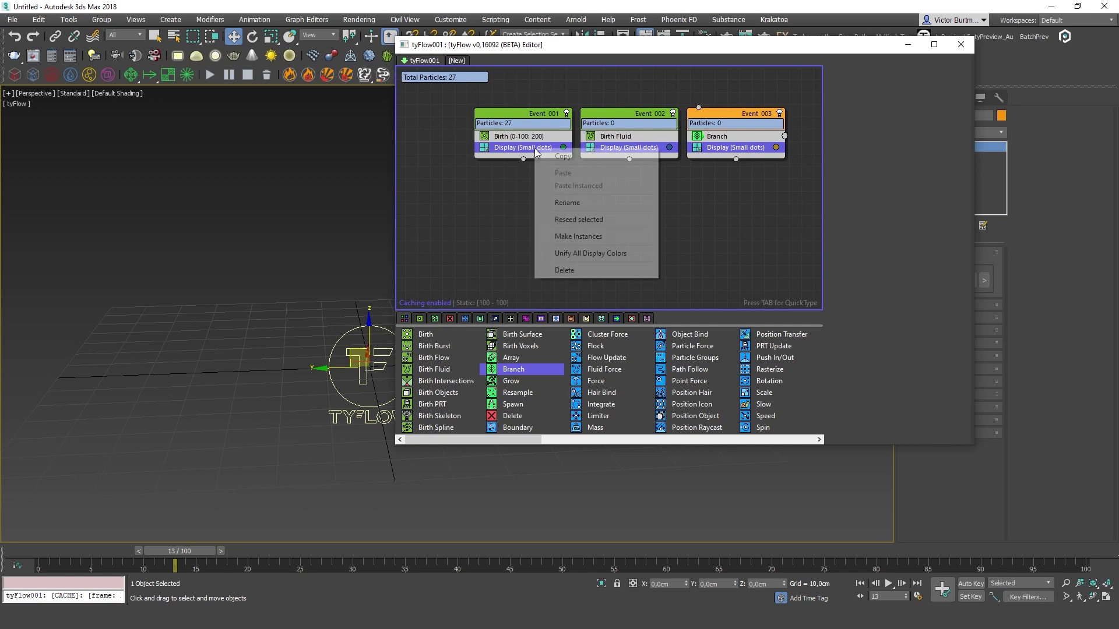
pyautogui.click(588, 237)
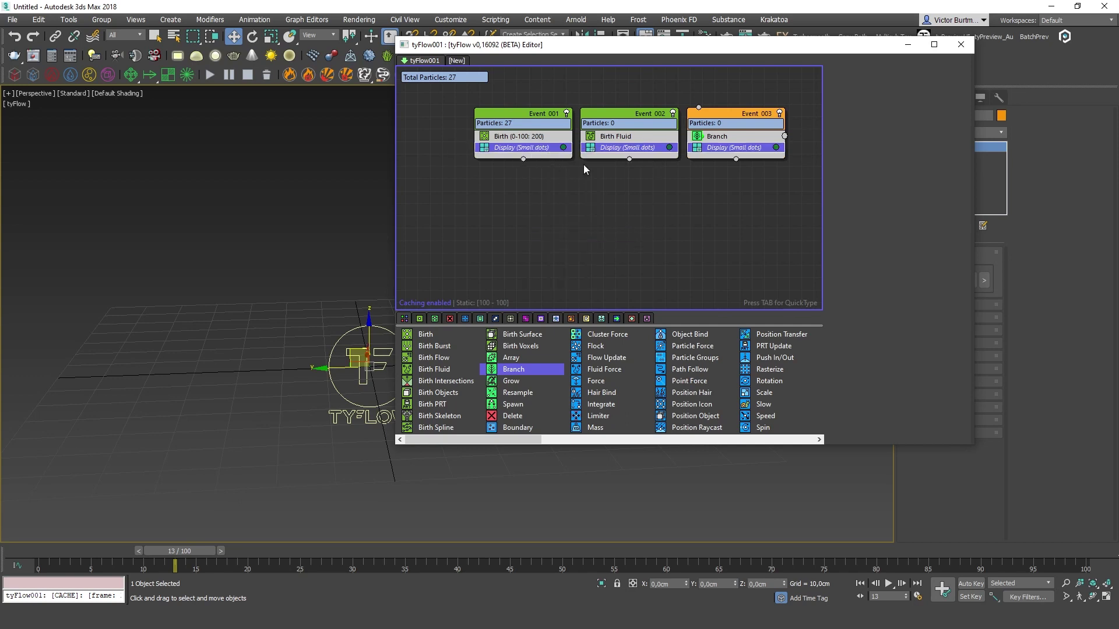
# Step: Switch the instanced Display operator to Sprites and back to small dots, and change its color to red
pyautogui.click(526, 148)
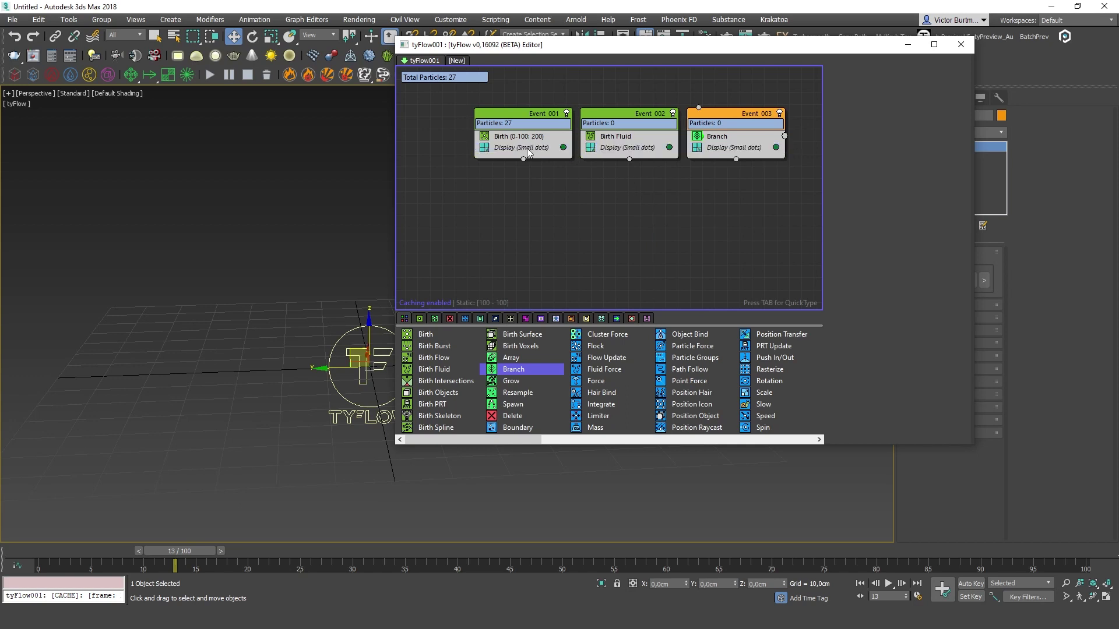
pyautogui.click(876, 83)
pyautogui.click(872, 103)
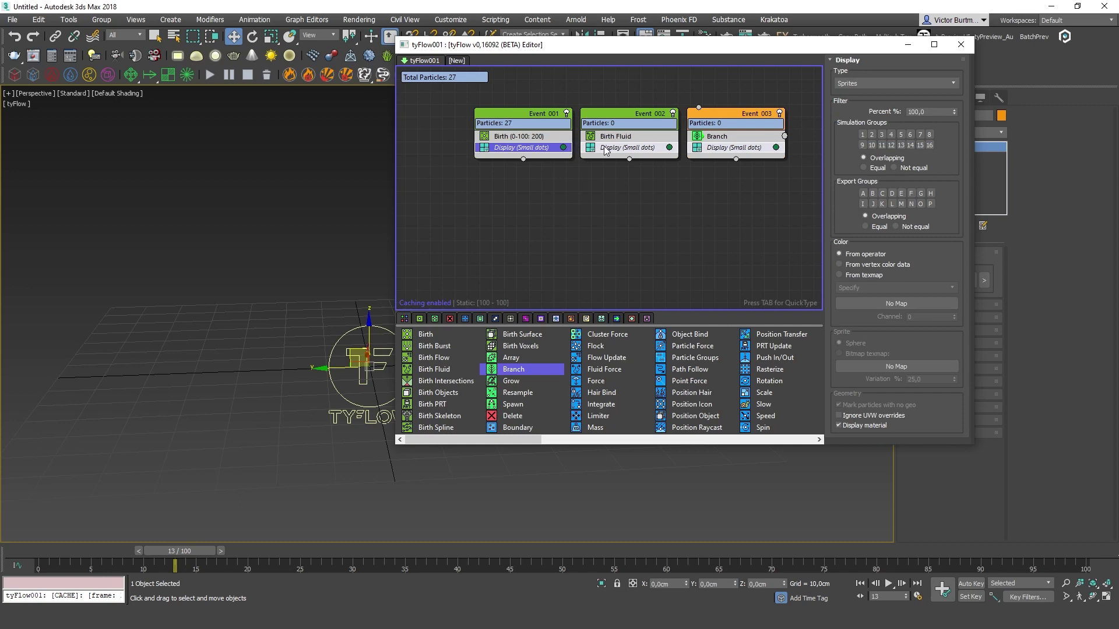
pyautogui.click(895, 84)
pyautogui.click(875, 108)
# Step: Clone Event 001's Birth operator as an instance into a new event and select each copy to highlight its linked counterpart
pyautogui.click(535, 135)
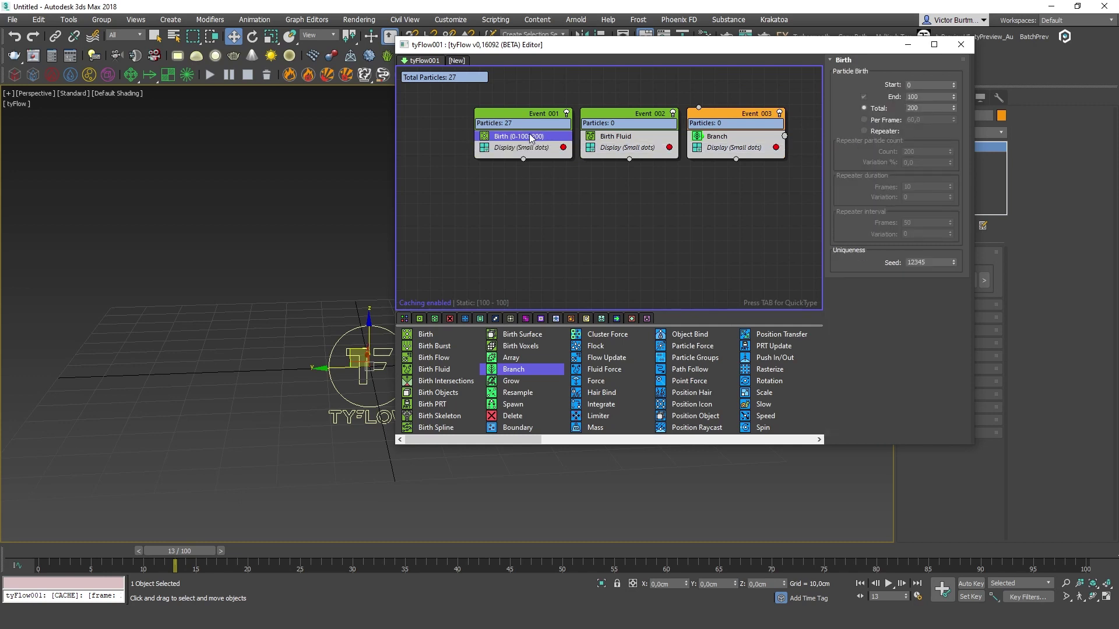
pyautogui.moveTo(529, 134); pyautogui.dragTo(607, 191)
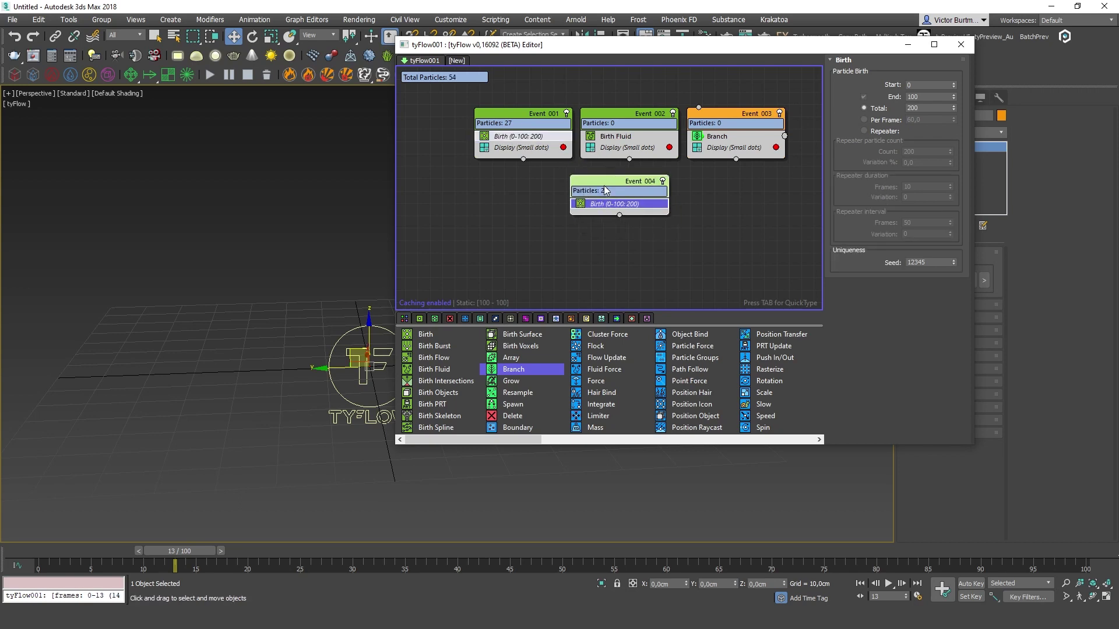
pyautogui.click(504, 137)
pyautogui.click(628, 204)
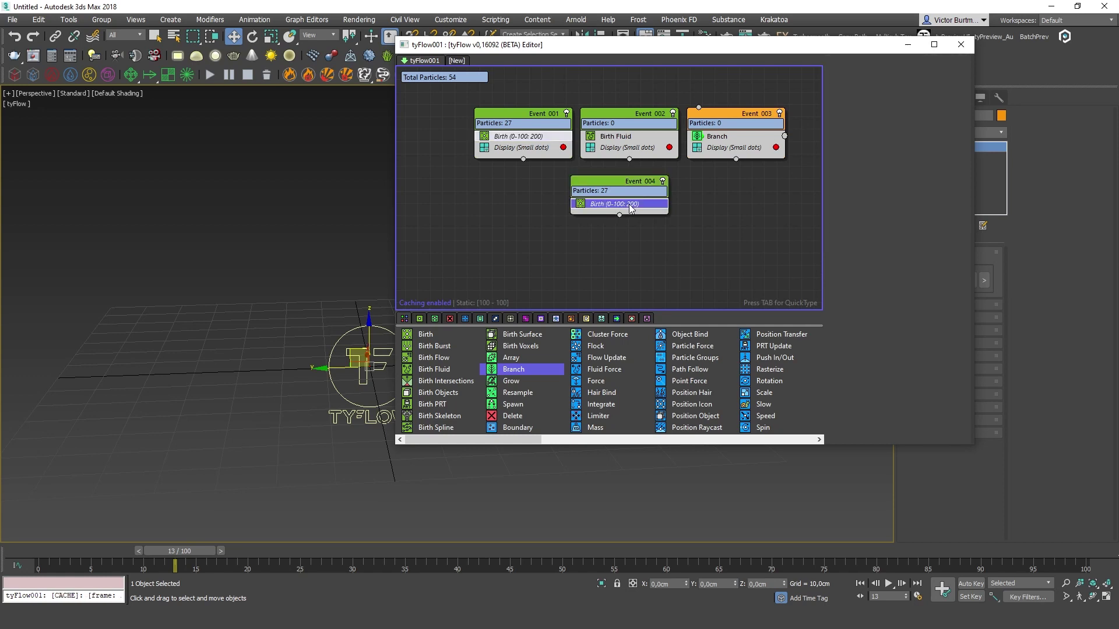
pyautogui.click(544, 135)
pyautogui.click(538, 149)
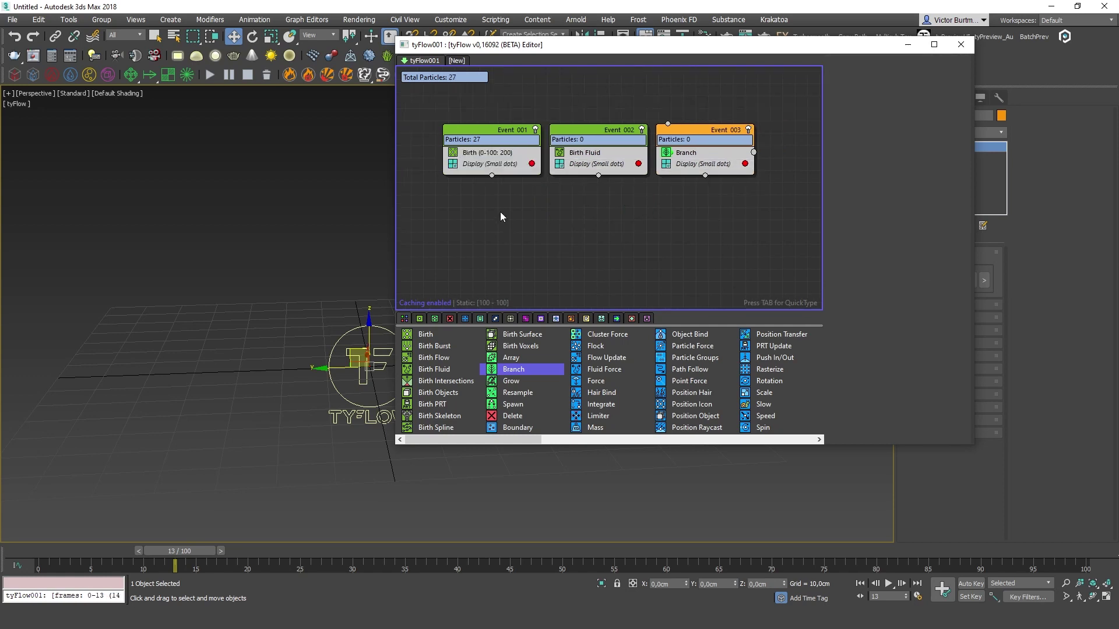
# Step: Turn the display of particle counts off and back on in the flow editor
pyautogui.rightClick(578, 214)
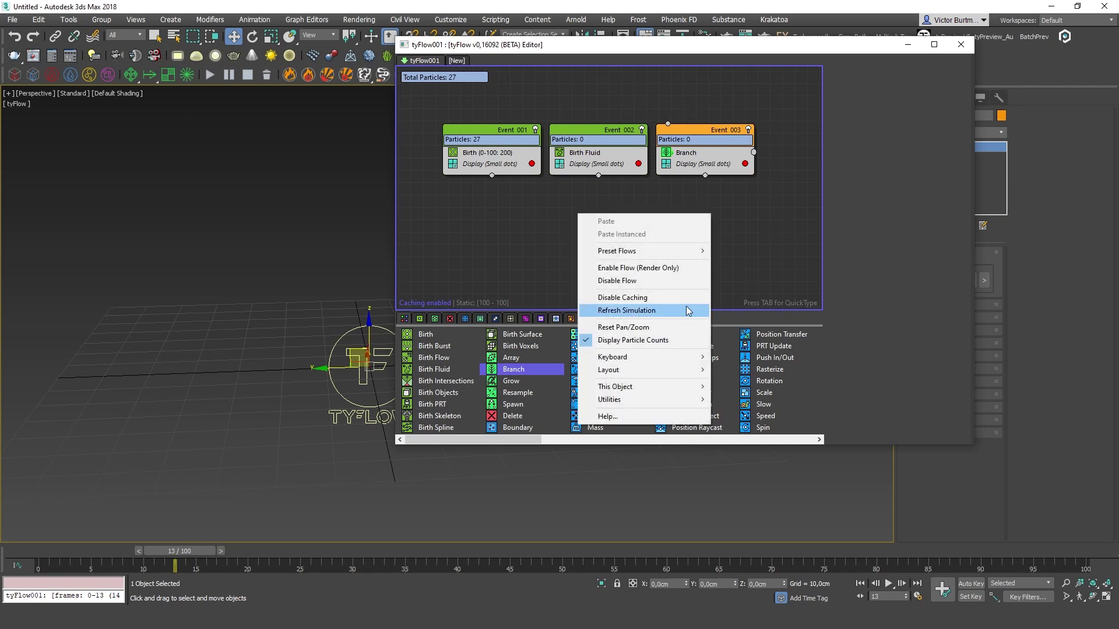
pyautogui.click(625, 343)
pyautogui.rightClick(562, 242)
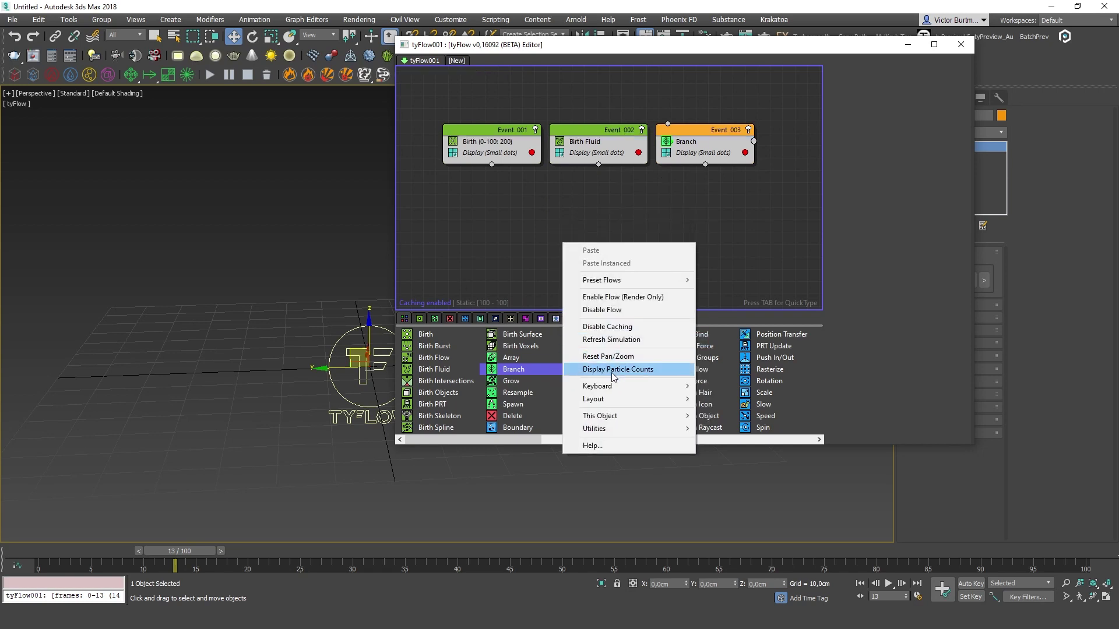
pyautogui.click(626, 369)
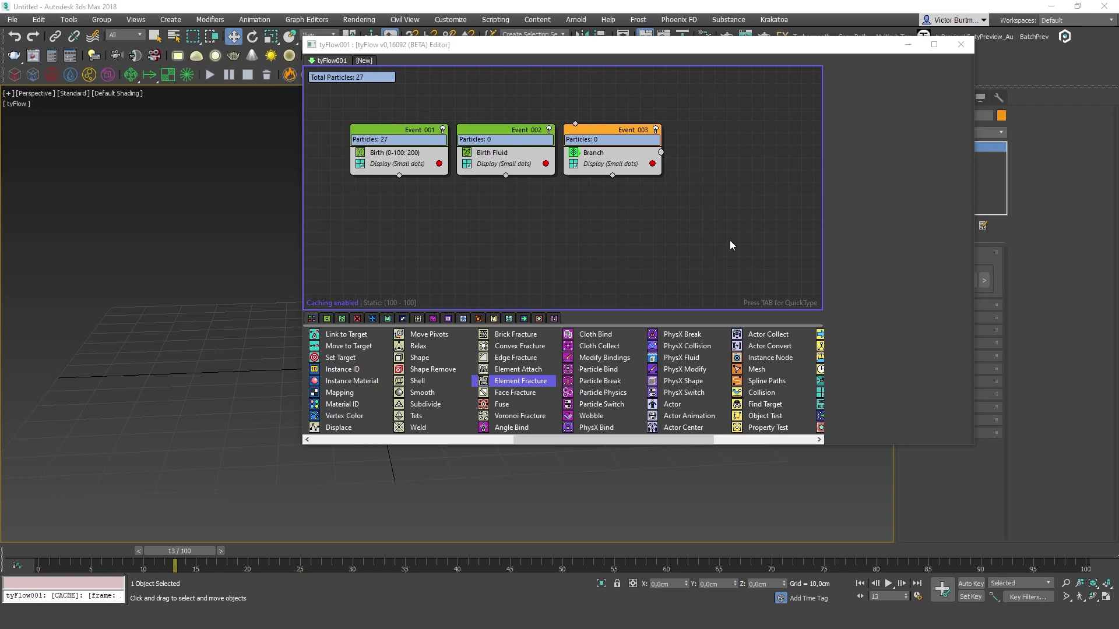
# Step: Add an Edge Fracture operator as a new event and place it directly below Event 002
pyautogui.moveTo(448, 362); pyautogui.dragTo(524, 325)
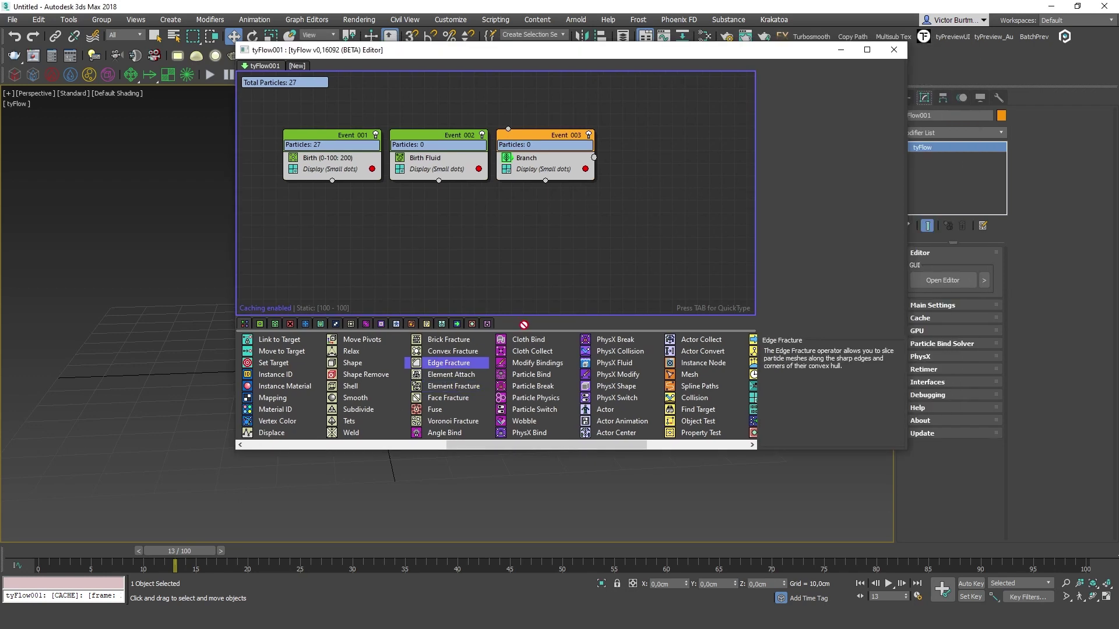
pyautogui.moveTo(550, 233); pyautogui.dragTo(550, 234)
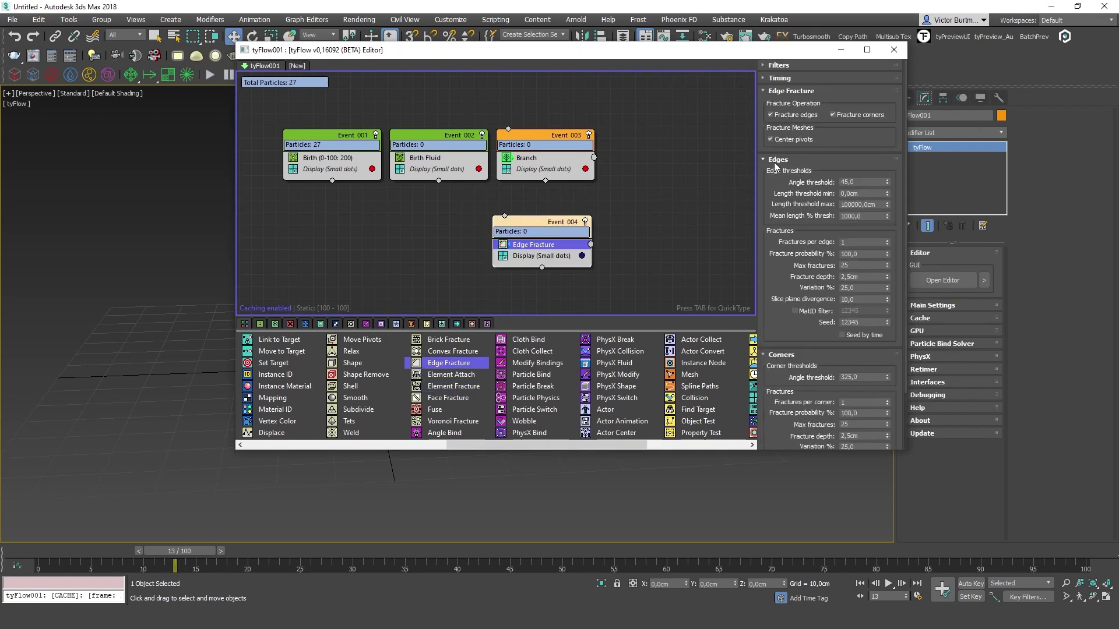
pyautogui.click(778, 160)
pyautogui.moveTo(542, 221); pyautogui.dragTo(430, 206)
# Step: Set the editor layout to 4 Rollup Columns and expand Edge Fracture's Slices settings
pyautogui.rightClick(538, 224)
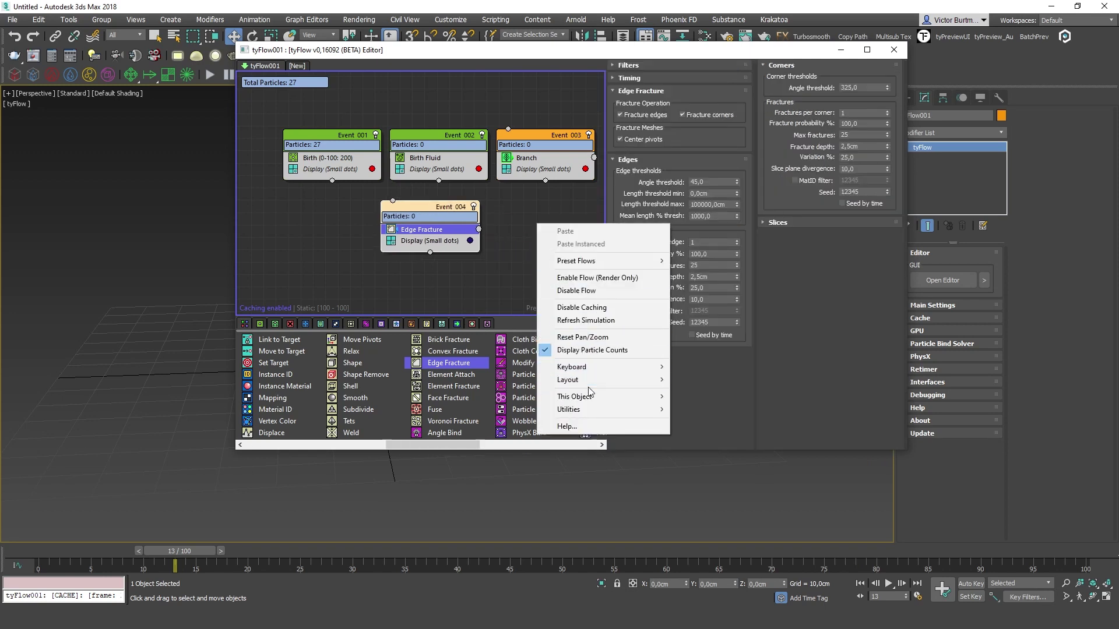
pyautogui.moveTo(592, 377)
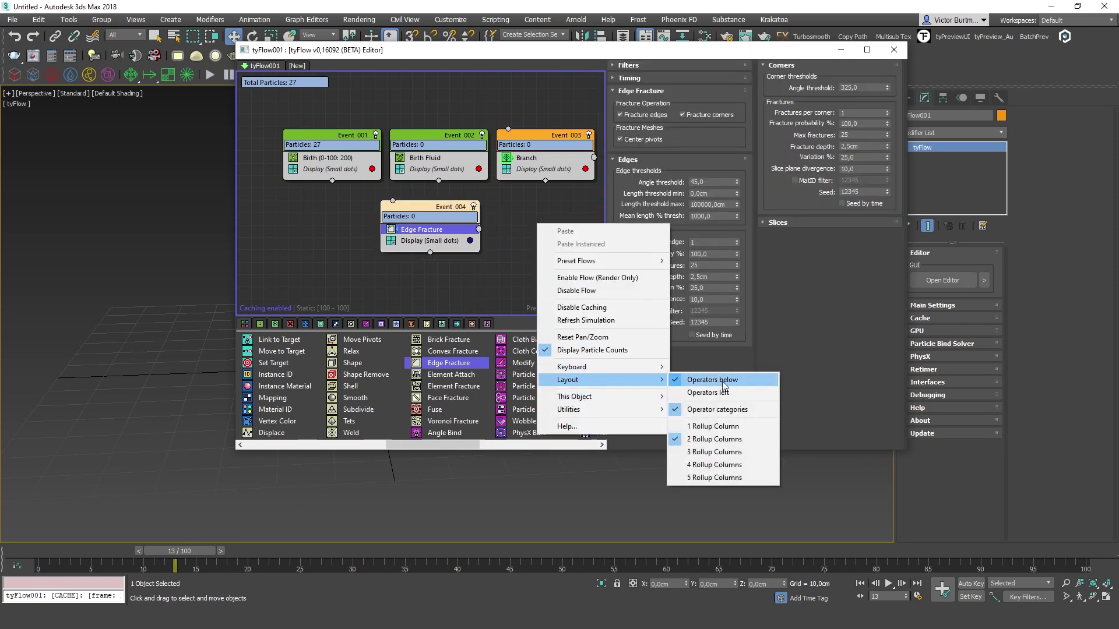
pyautogui.click(719, 465)
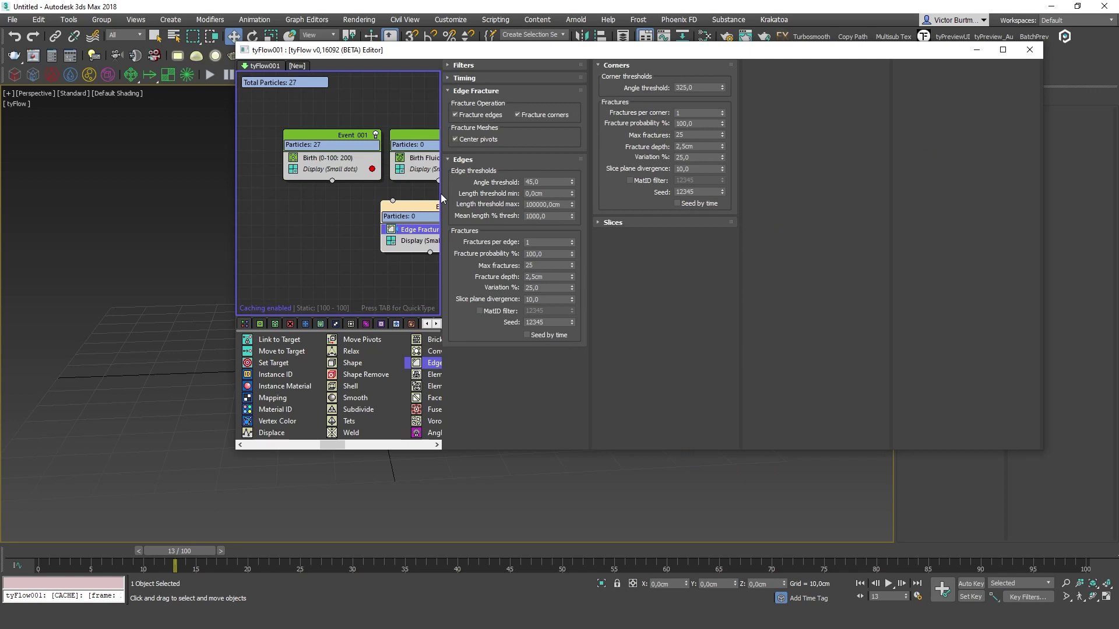
pyautogui.click(616, 225)
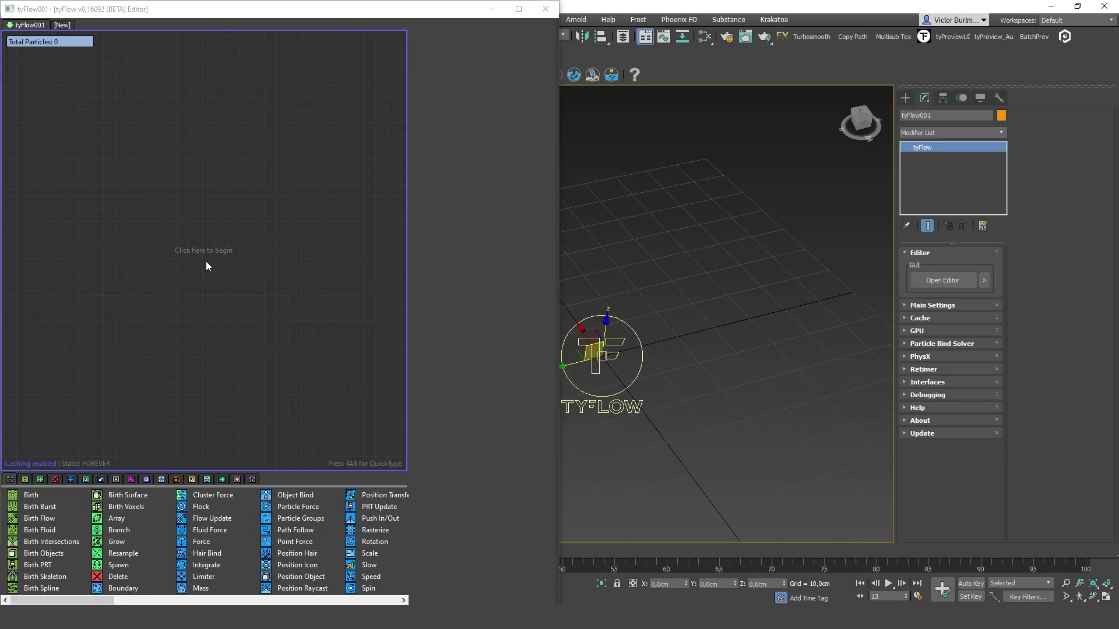
# Step: Create a Simple PhysX Flow preset in the empty editor and select the tyFlow object in the viewport
pyautogui.click(205, 255)
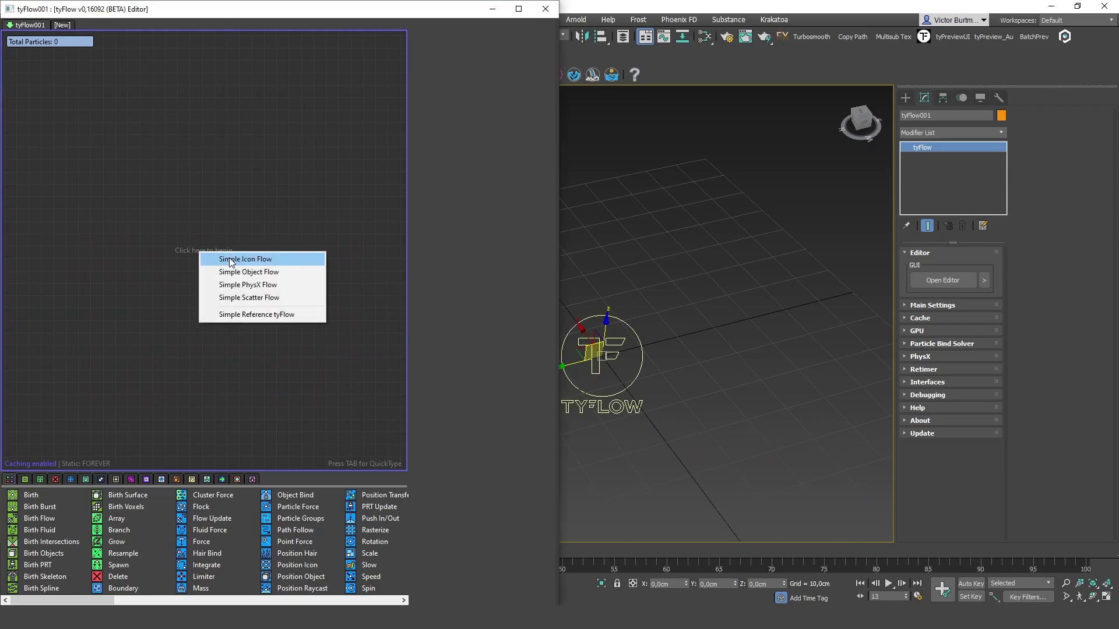
pyautogui.click(232, 260)
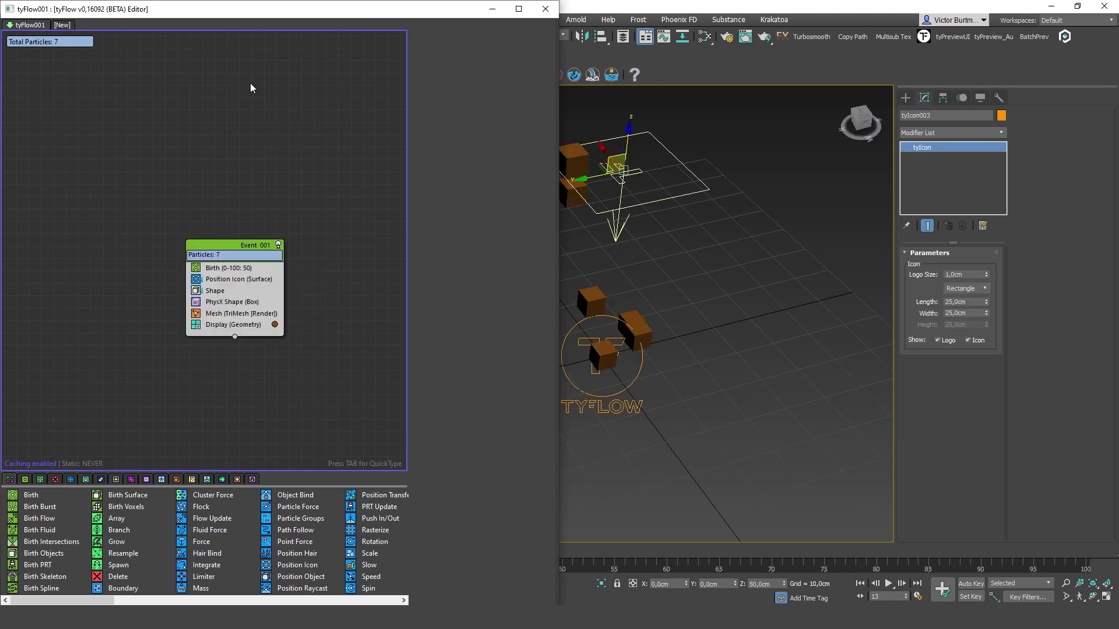
pyautogui.click(641, 328)
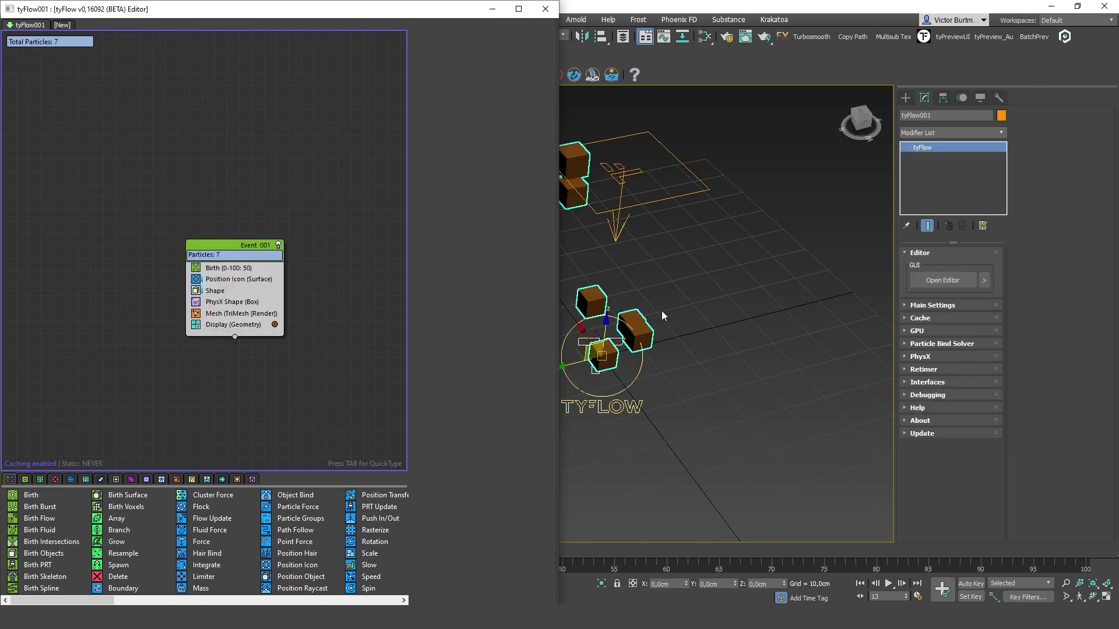
# Step: Enable CUDA in the tyFlow object's PhysX simulation settings and dismiss the CUDA Info dialog
pyautogui.click(938, 356)
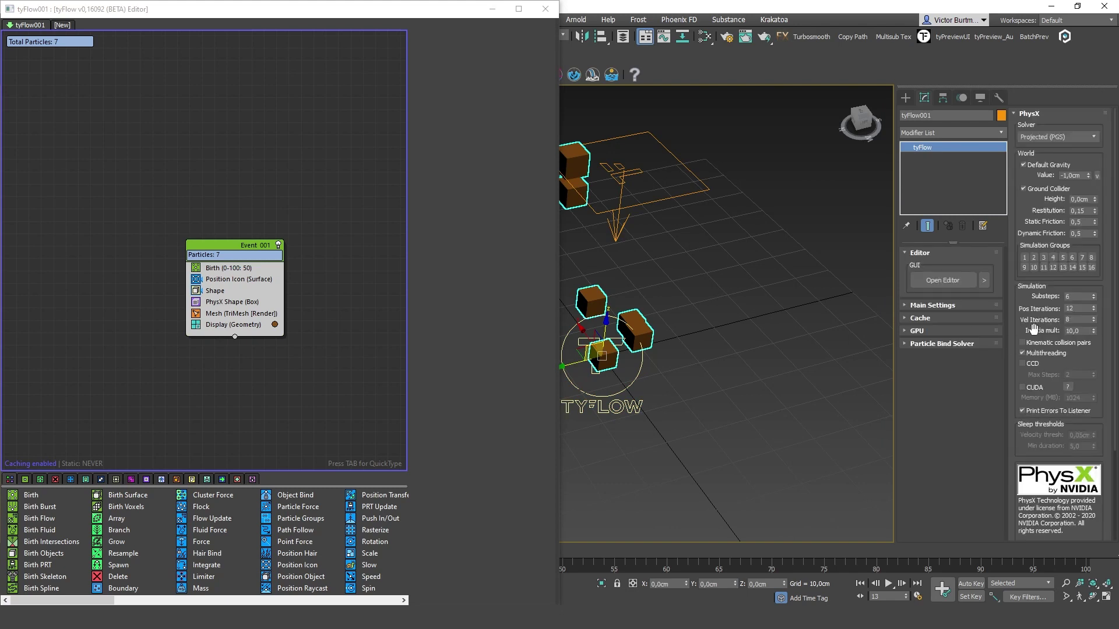
pyautogui.click(1022, 371)
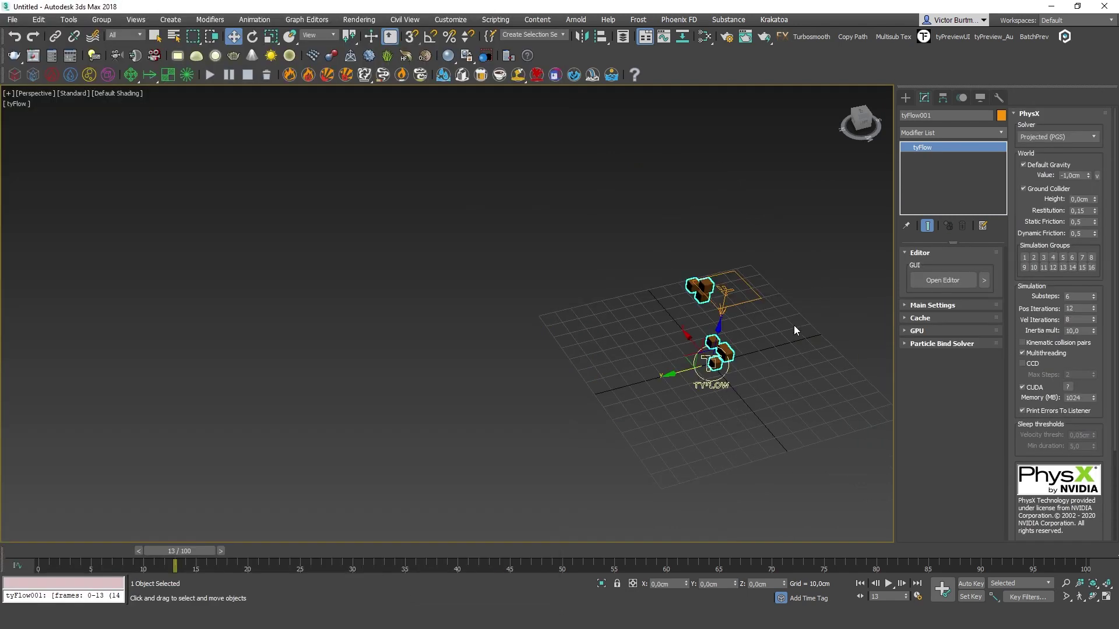
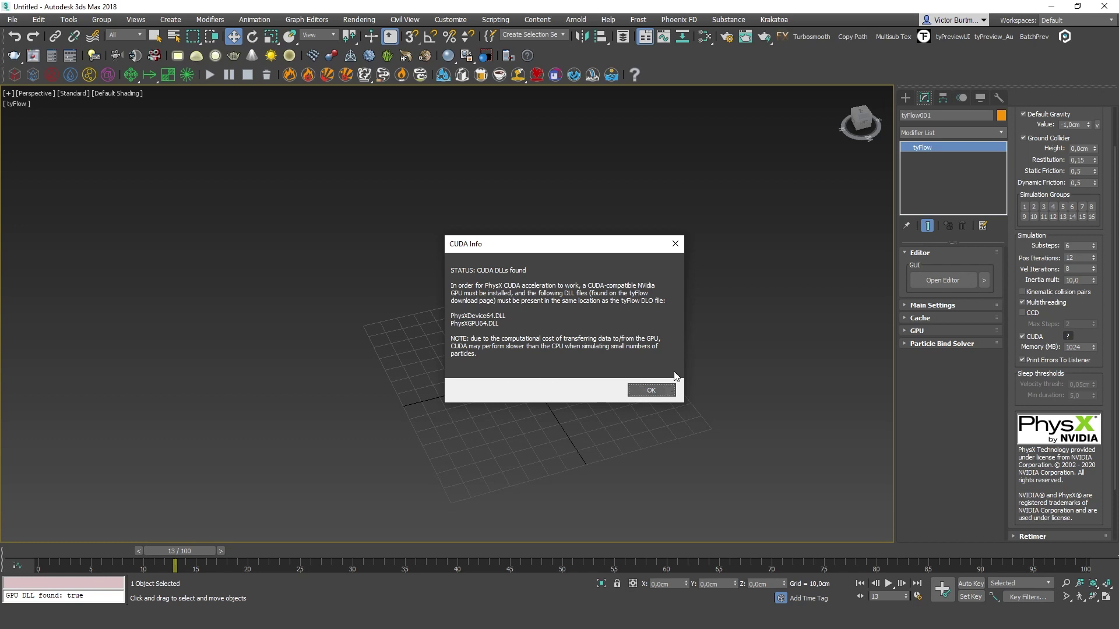
pyautogui.click(676, 243)
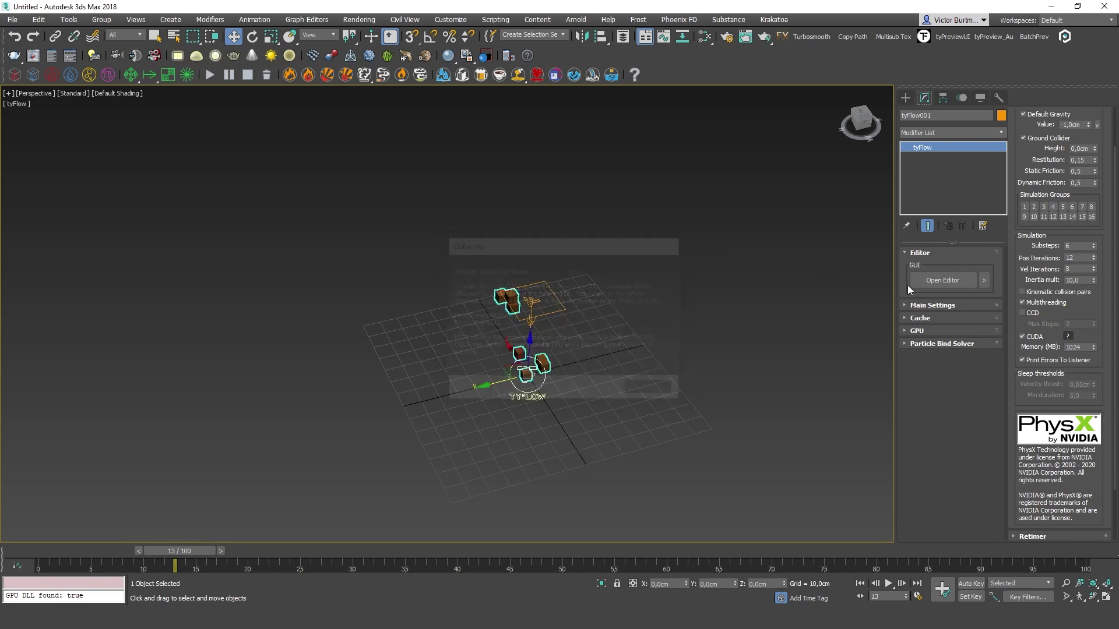
# Step: Turn off CUDA in the PhysX simulation settings and review the Temporal Gauss-Seidel notes comparing the PGS and TGS solvers
pyautogui.click(1023, 336)
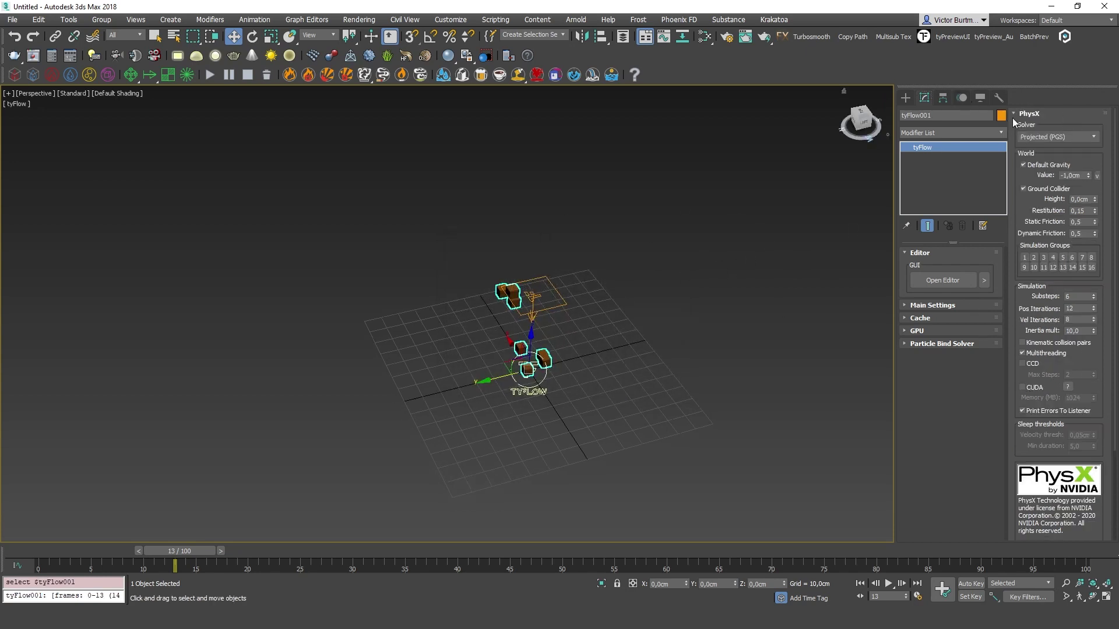
pyautogui.click(1045, 138)
pyautogui.click(1047, 144)
pyautogui.moveTo(1118, 131); pyautogui.dragTo(331, 9)
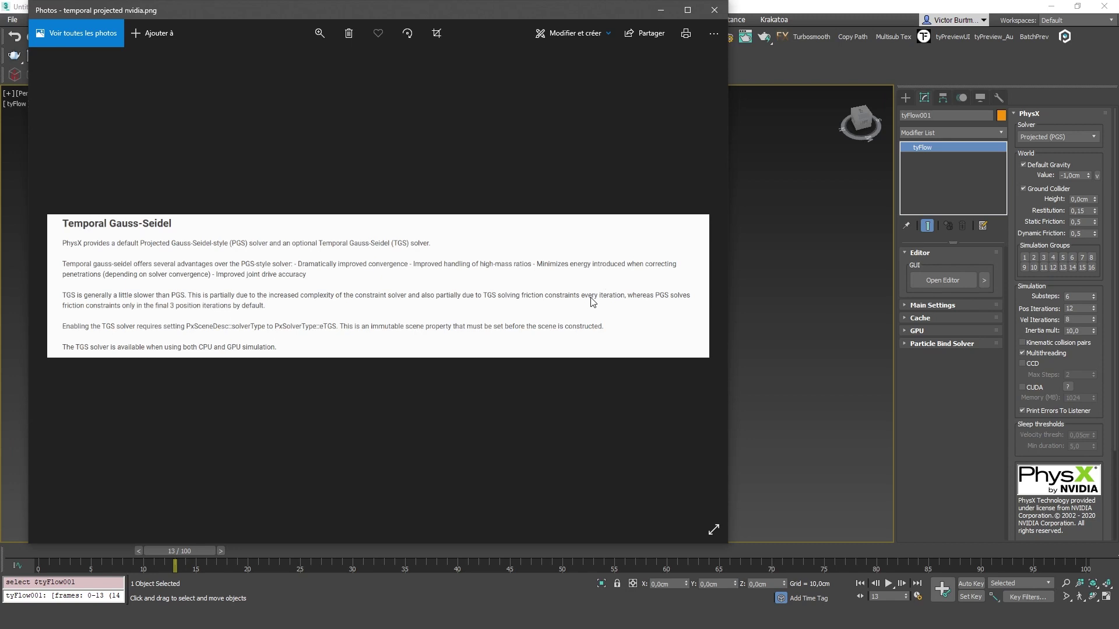
pyautogui.click(1071, 127)
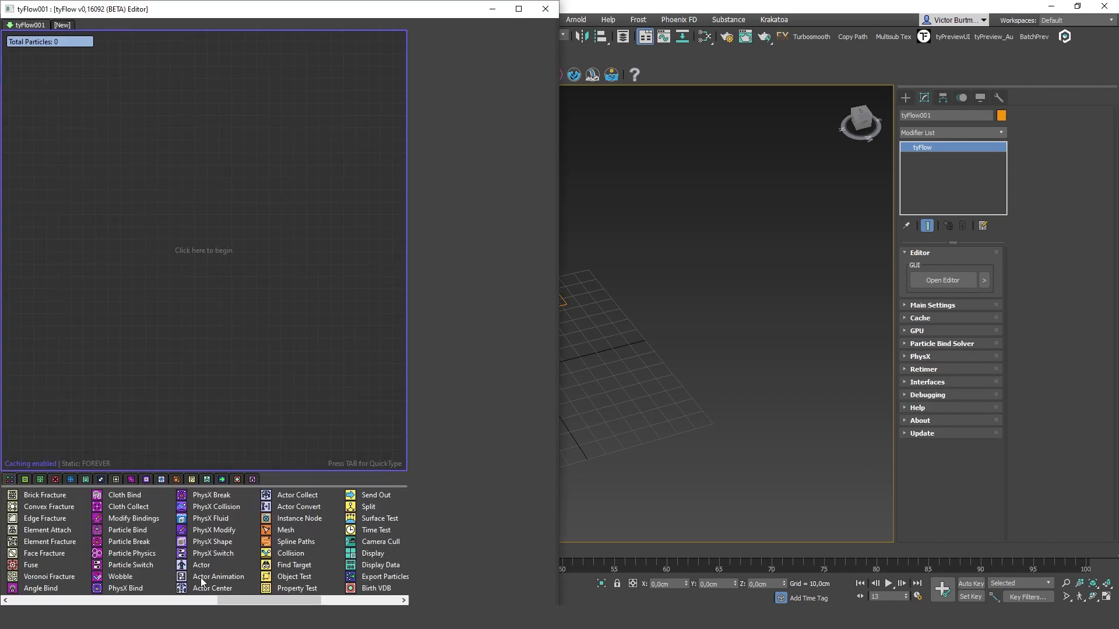
# Step: Add a Cloth Bind operator as a new event in the empty editor and enable its CUDA collision solver
pyautogui.moveTo(227, 601); pyautogui.dragTo(194, 597)
pyautogui.moveTo(209, 496); pyautogui.dragTo(264, 166)
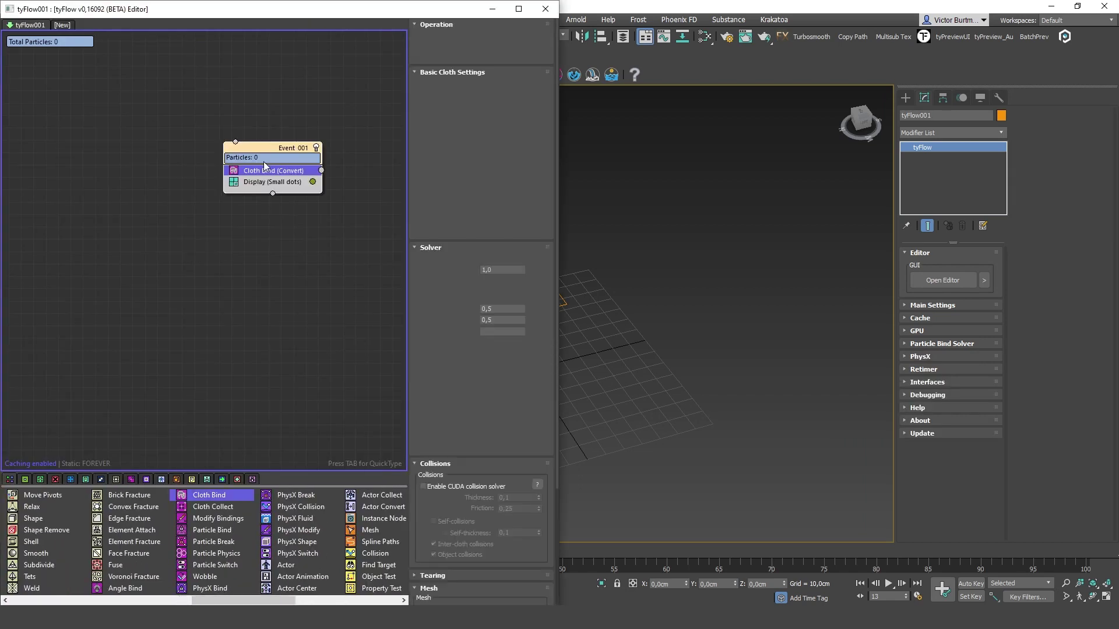
pyautogui.scroll(-5, 423, 233)
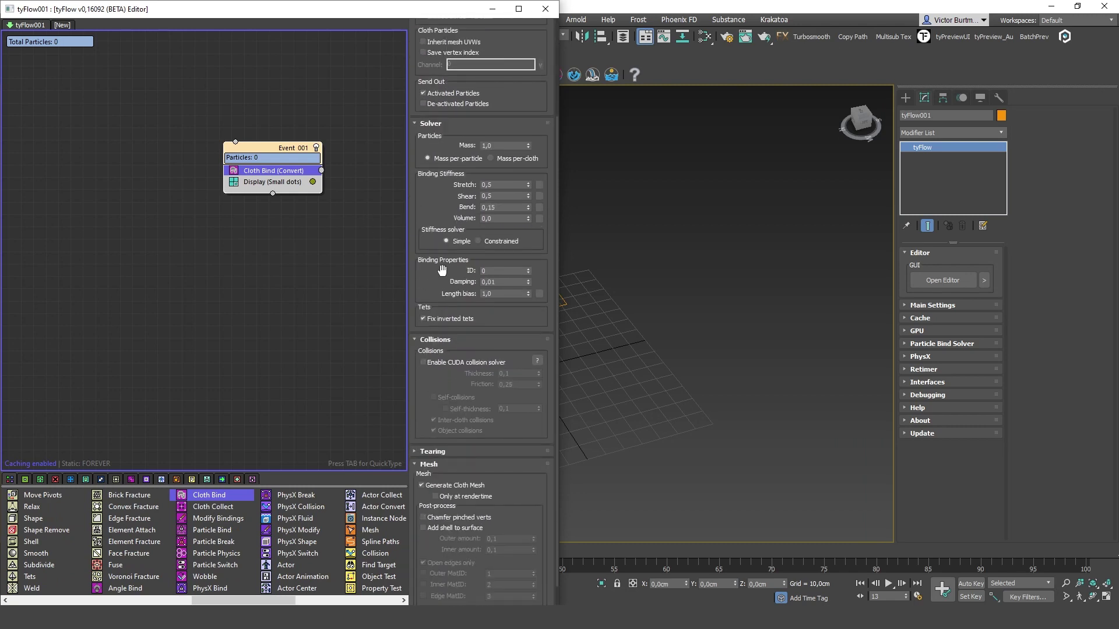
pyautogui.click(424, 362)
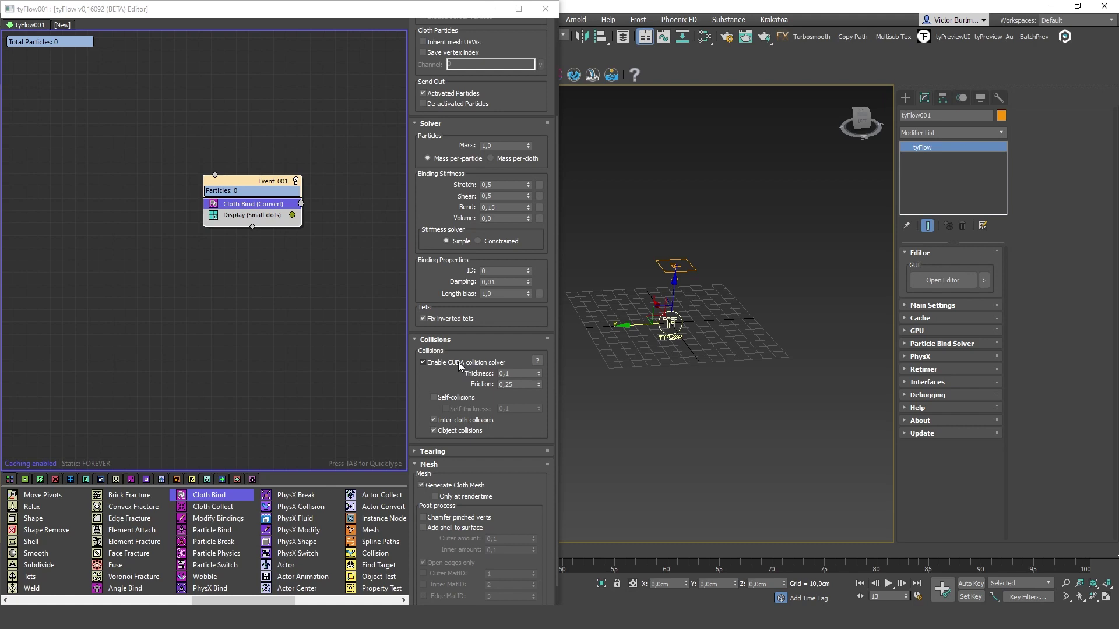
# Step: Examine the CUDA Cloth Collision Solver options in the tyFlow object's Particle Bind Solver settings
pyautogui.click(932, 344)
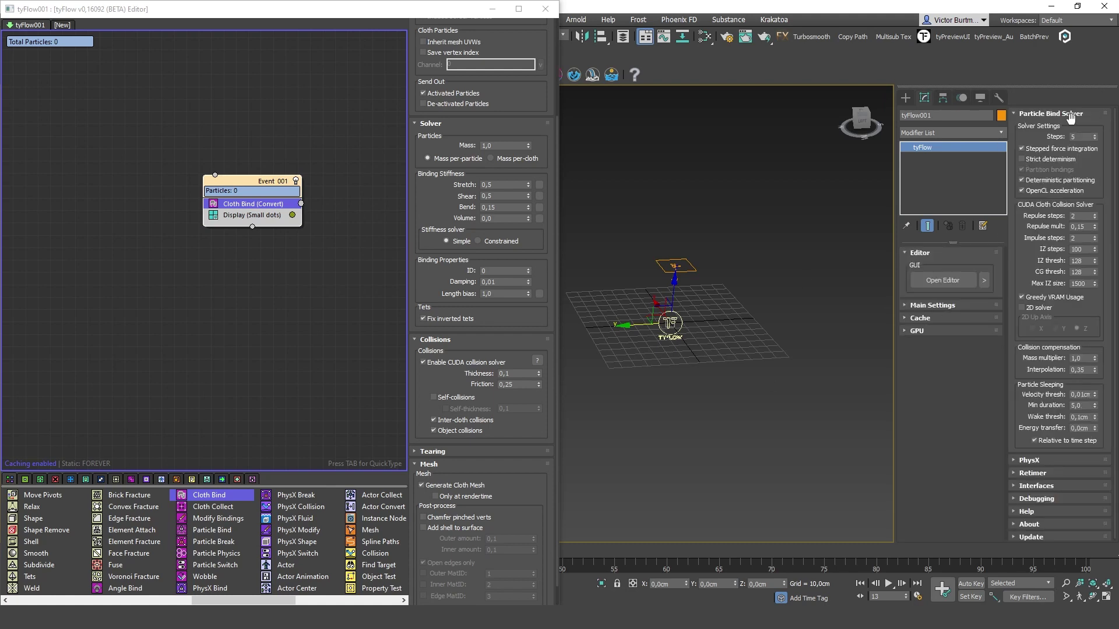
pyautogui.moveTo(1024, 215); pyautogui.dragTo(1023, 195)
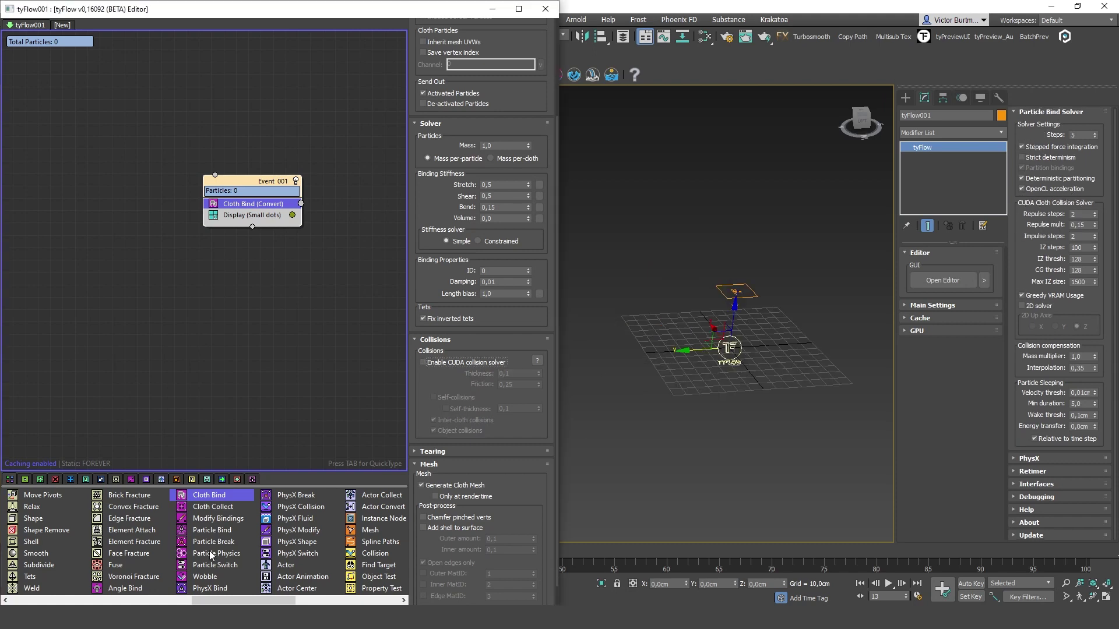
# Step: Place two upright planes on either side of the tyFlow birth icon and rotate them to different tilts
pyautogui.scroll(4, 751, 285)
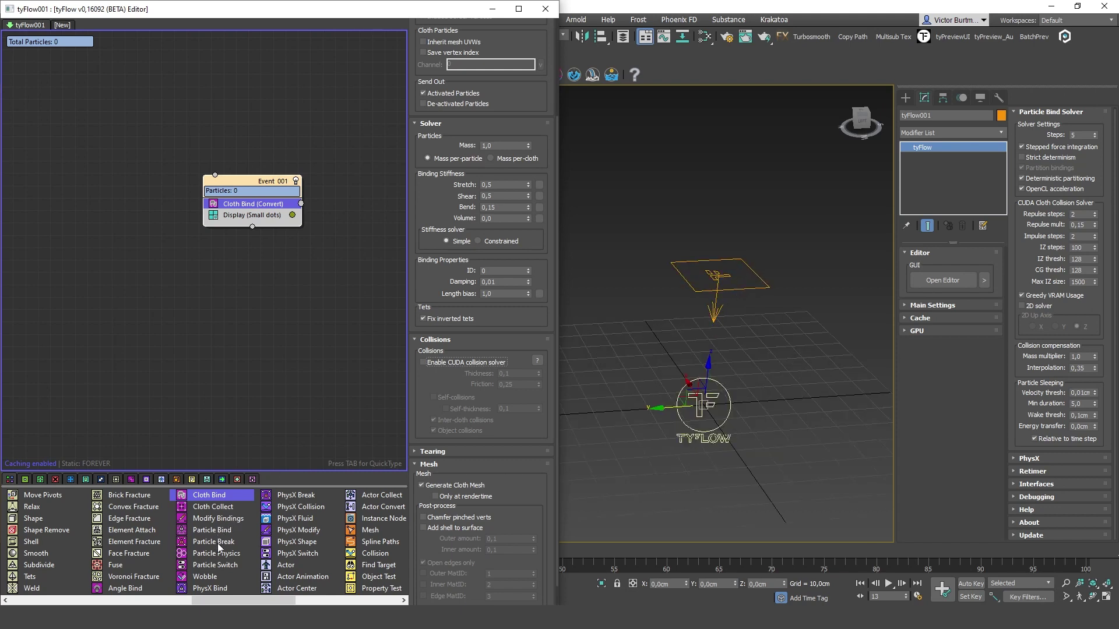
pyautogui.scroll(-2, 693, 300)
pyautogui.click(692, 298)
pyautogui.press('e')
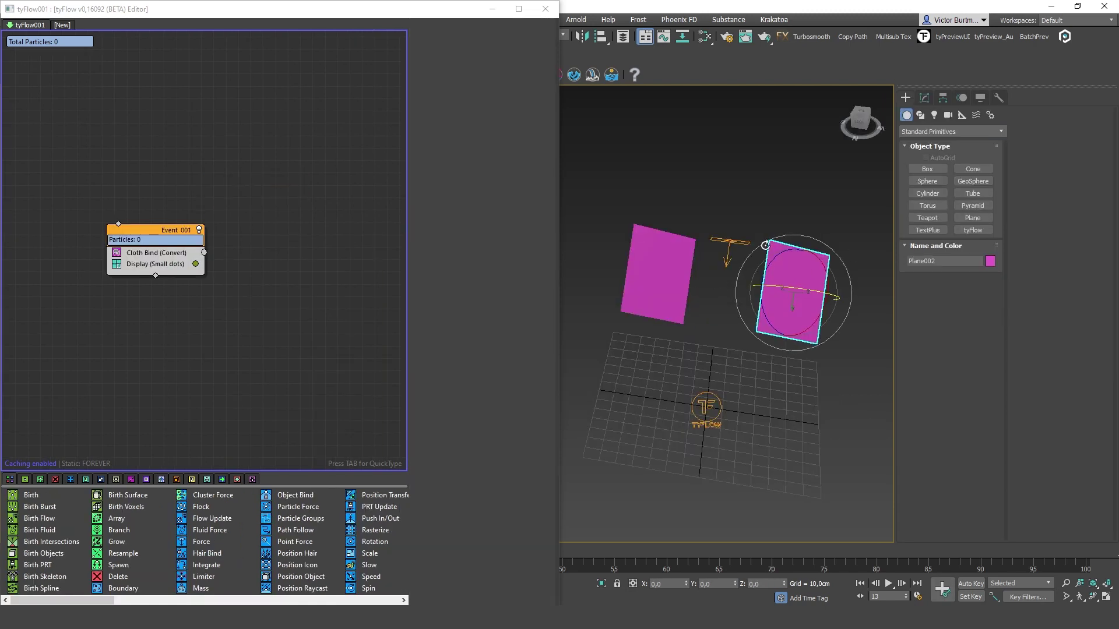
pyautogui.moveTo(764, 245); pyautogui.dragTo(827, 314)
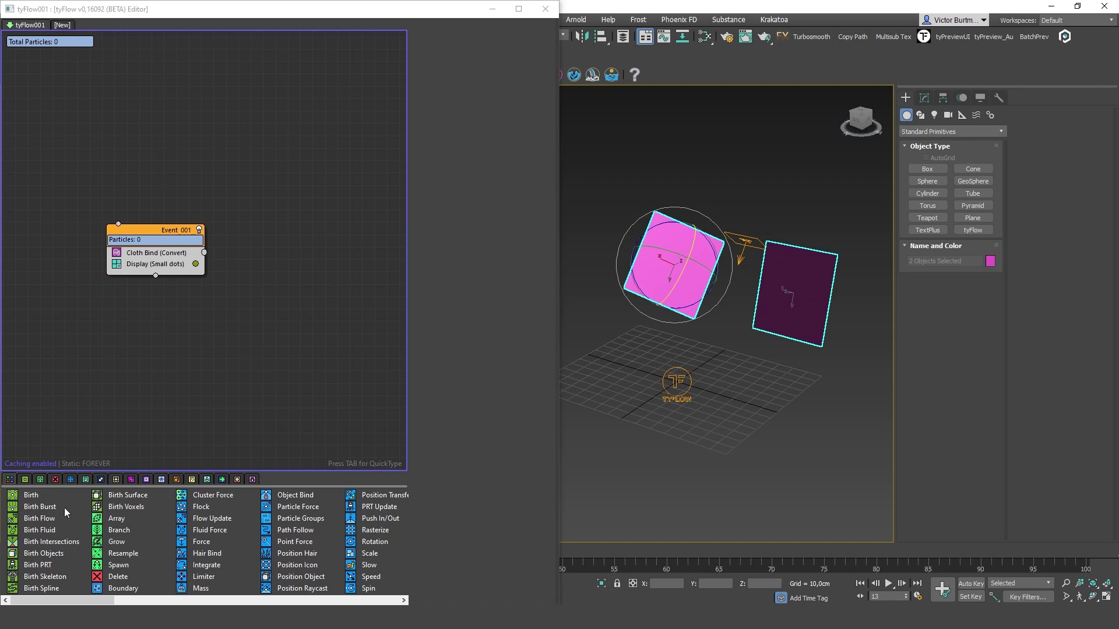
# Step: Add a Birth Objects event using Plane001 and Plane002, and move the Cloth Bind operator into it
pyautogui.moveTo(50, 556); pyautogui.dragTo(291, 257)
pyautogui.click(498, 185)
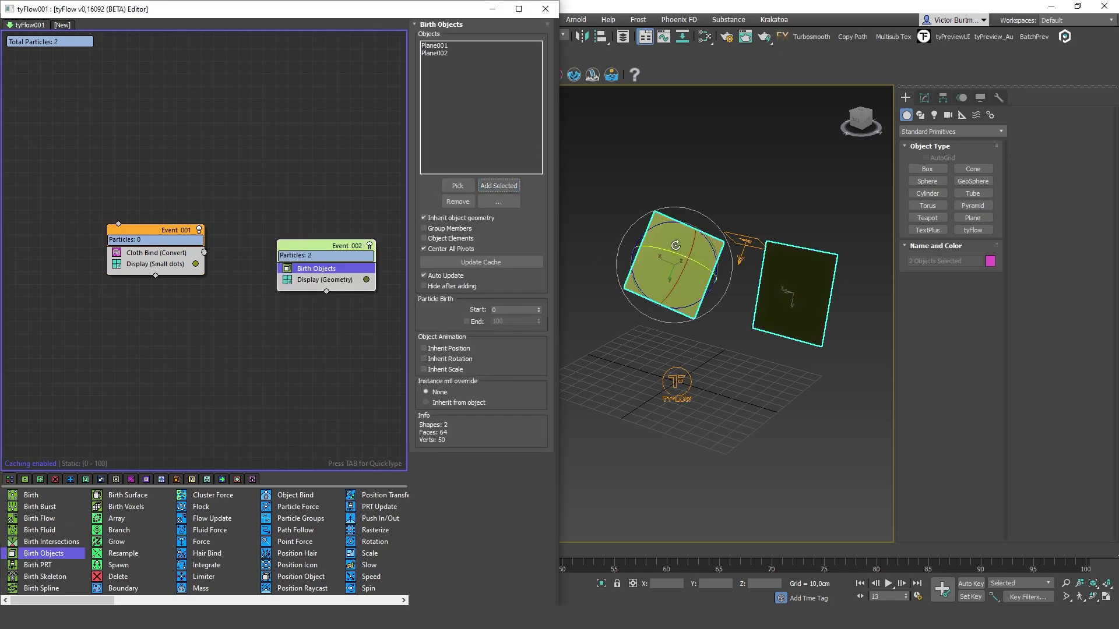
pyautogui.moveTo(129, 257); pyautogui.dragTo(342, 277)
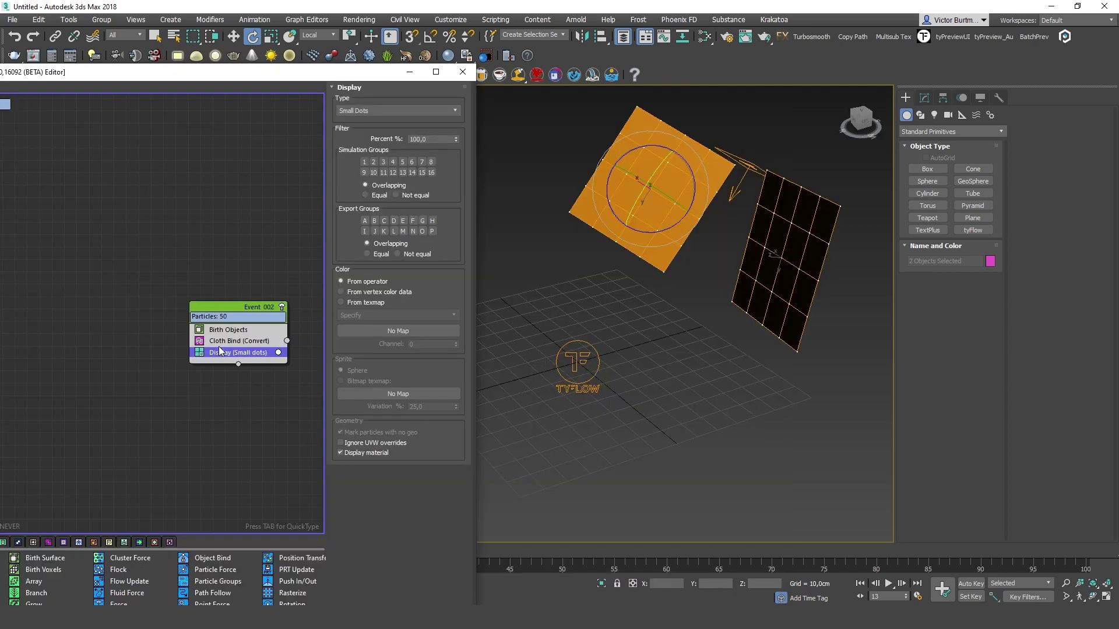
# Step: Add a Force operator to Event 002 with Perlin noise strength 1,0cm and scale 0,015
pyautogui.press('Tab')
pyautogui.write('for')
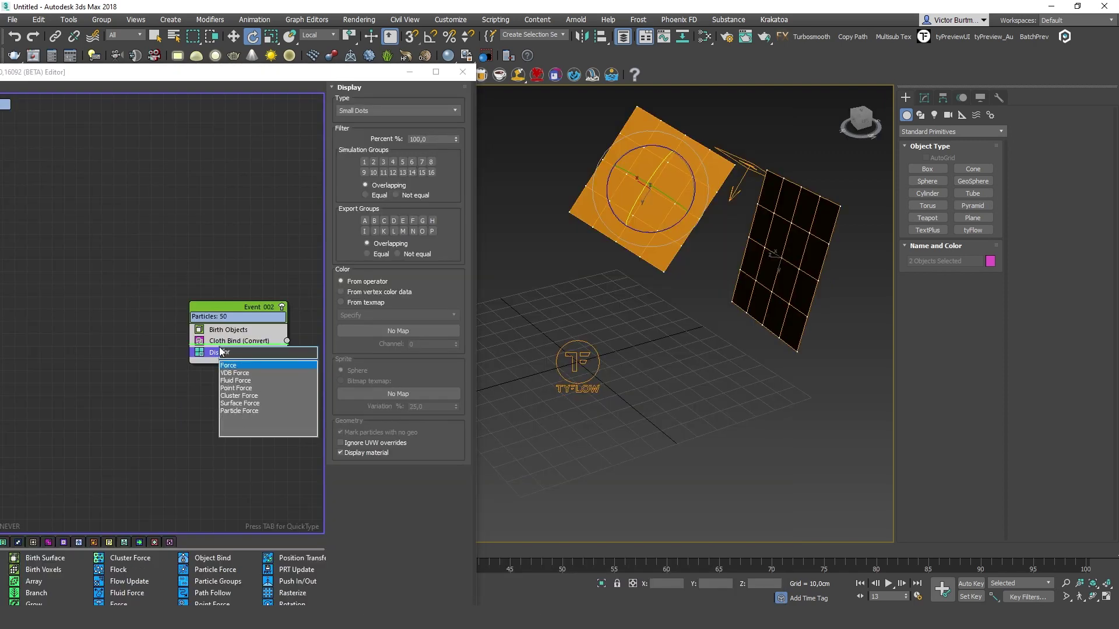
pyautogui.press('Return')
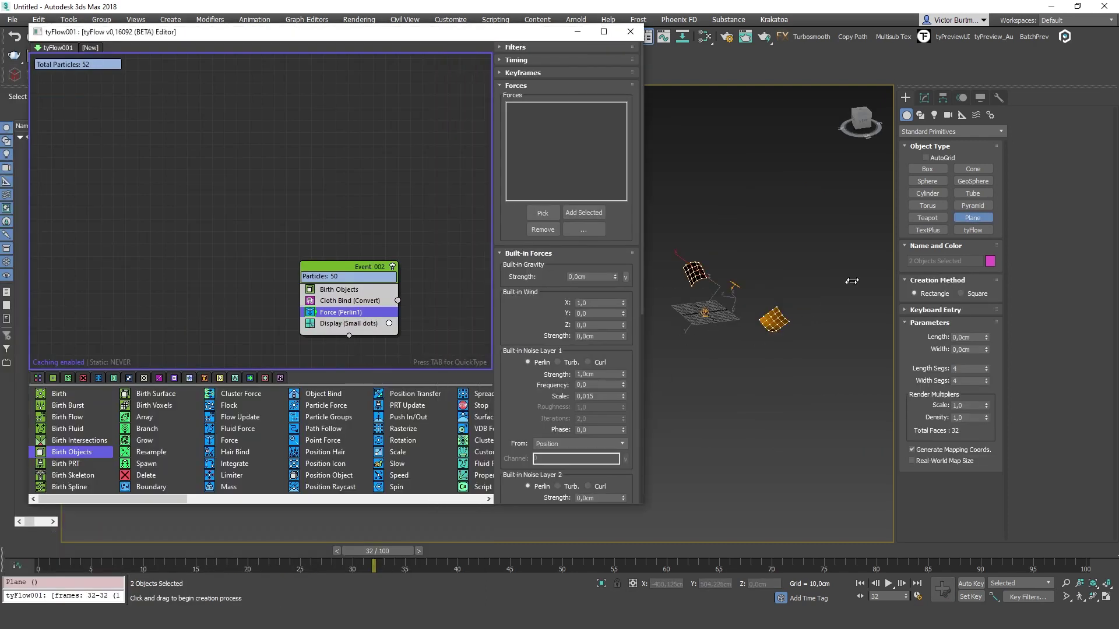
# Step: Create a 4000 by 4000 cm ground plane and add a gravity Force operator of -1,0cm to Event 002
pyautogui.moveTo(642, 281); pyautogui.dragTo(513, 281)
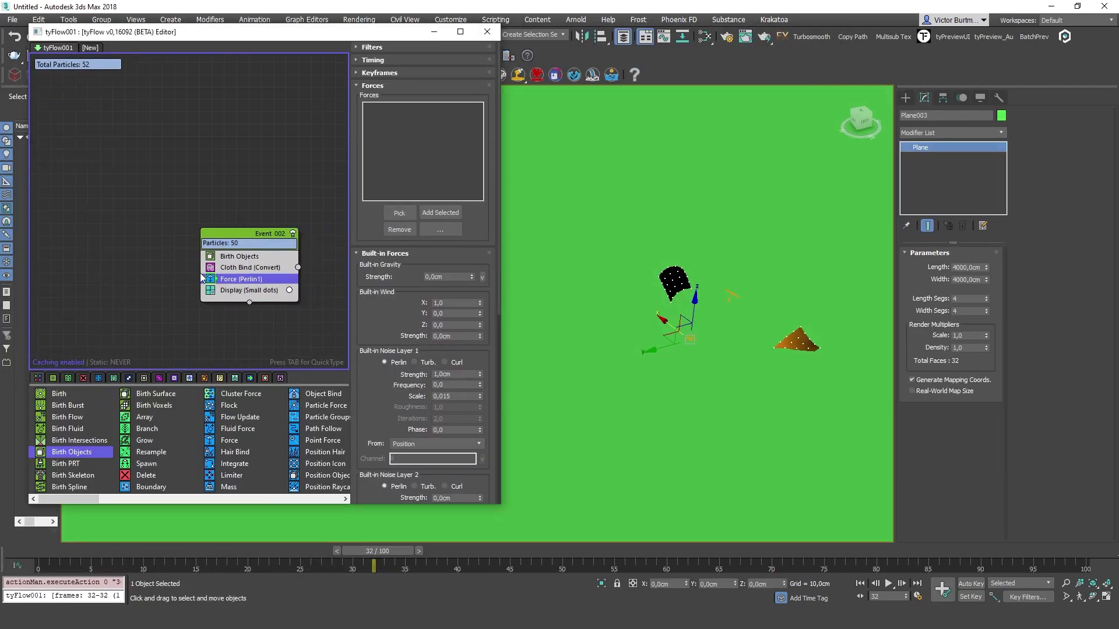
pyautogui.scroll(2, 243, 277)
pyautogui.press('Tab')
pyautogui.write('force')
pyautogui.press('Return')
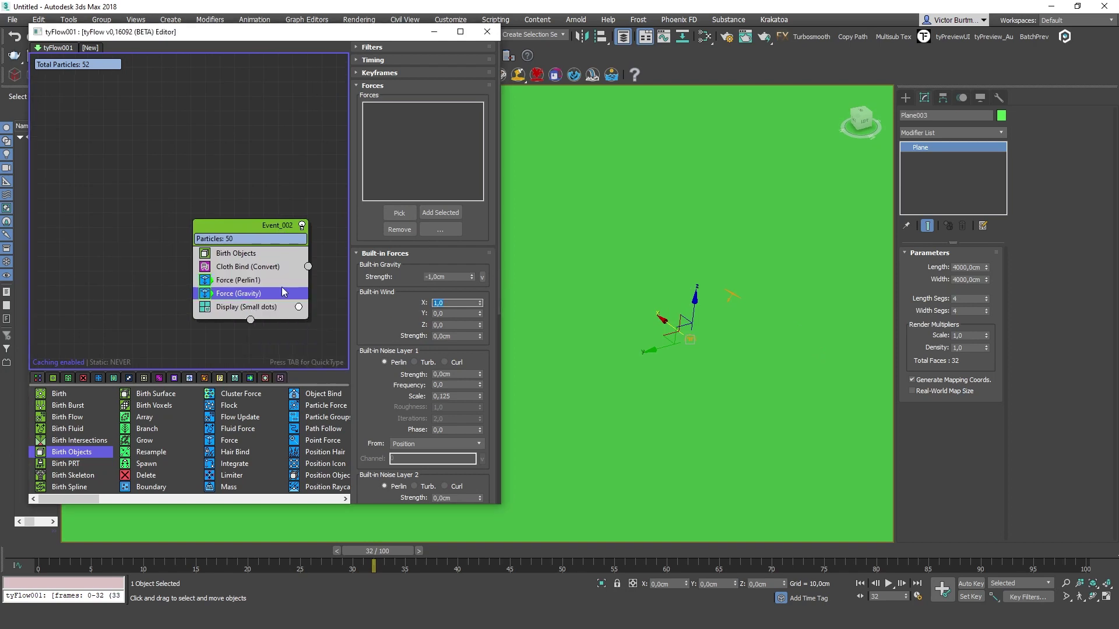
# Step: Add a Collision operator to Event 002 with the large ground plane as its collider
pyautogui.press('Tab')
pyautogui.write('coll')
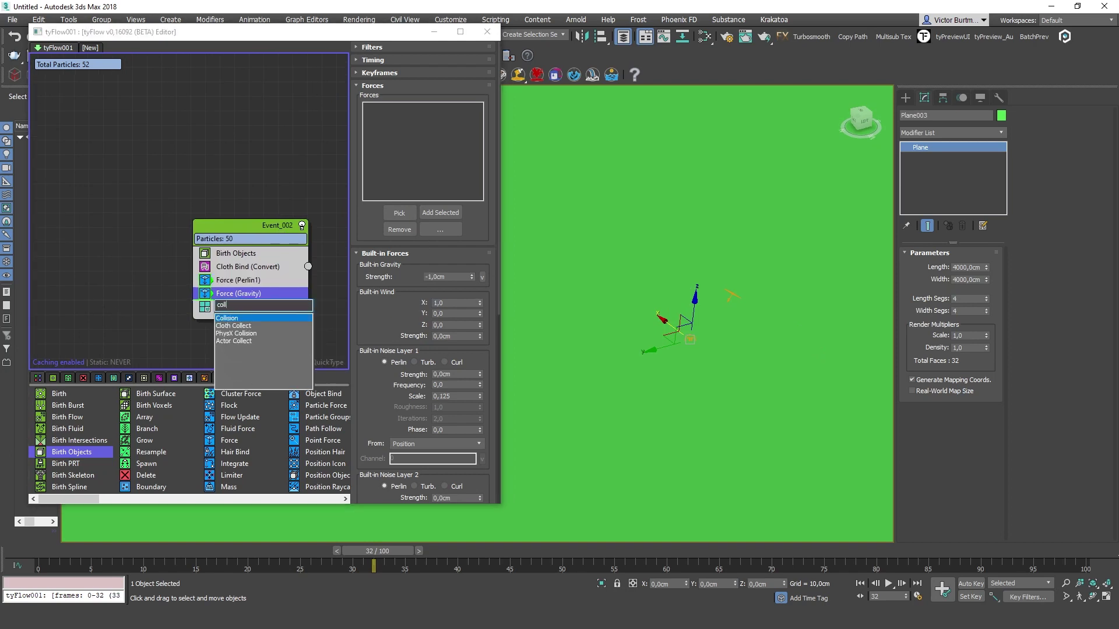
pyautogui.press('Return')
pyautogui.click(400, 203)
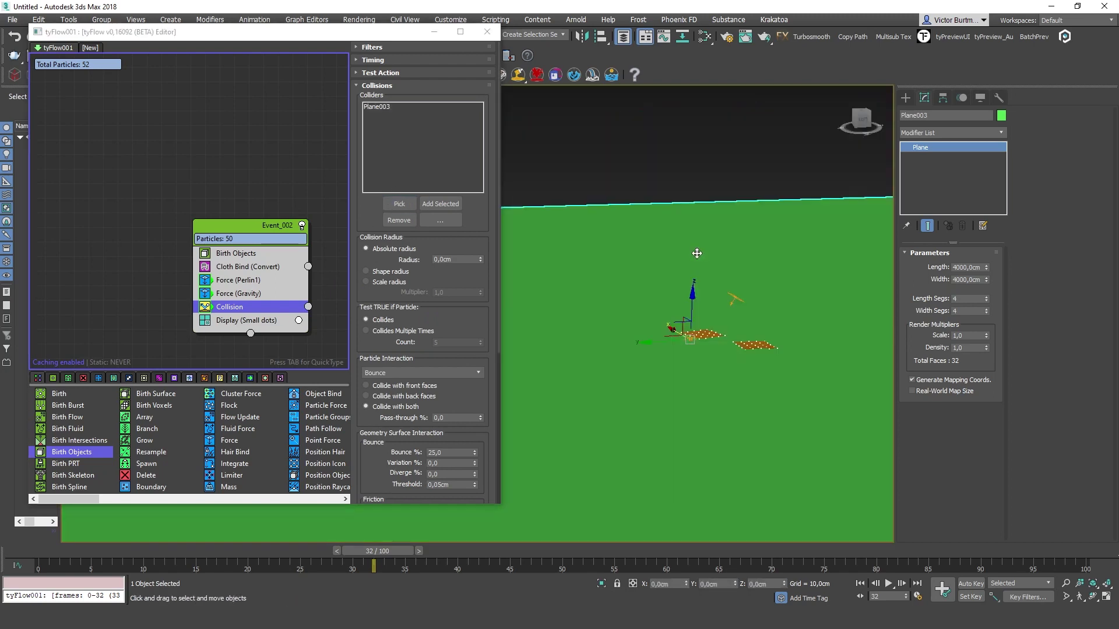
# Step: Enable the CUDA collision solver on the Cloth Bind operator in Event 002
pyautogui.click(247, 266)
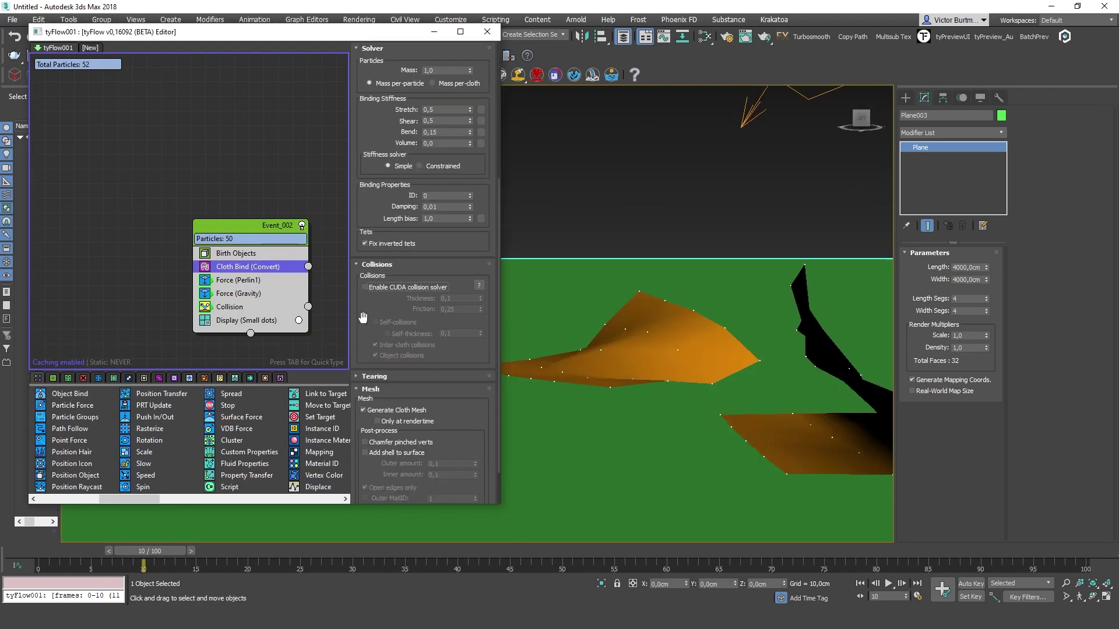
pyautogui.click(380, 289)
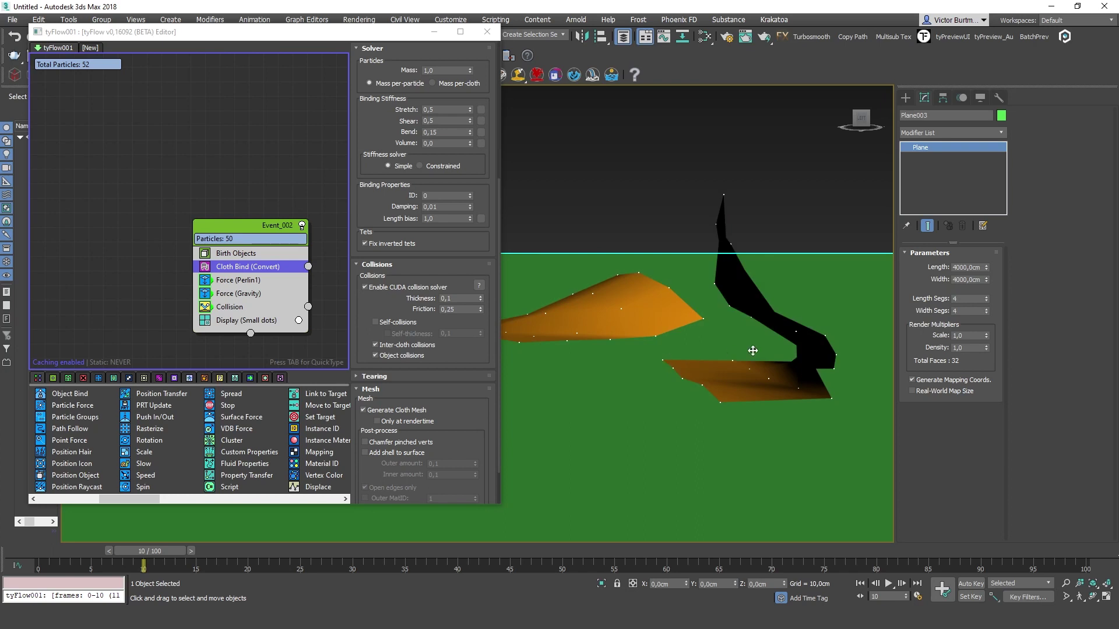
pyautogui.scroll(3, 746, 362)
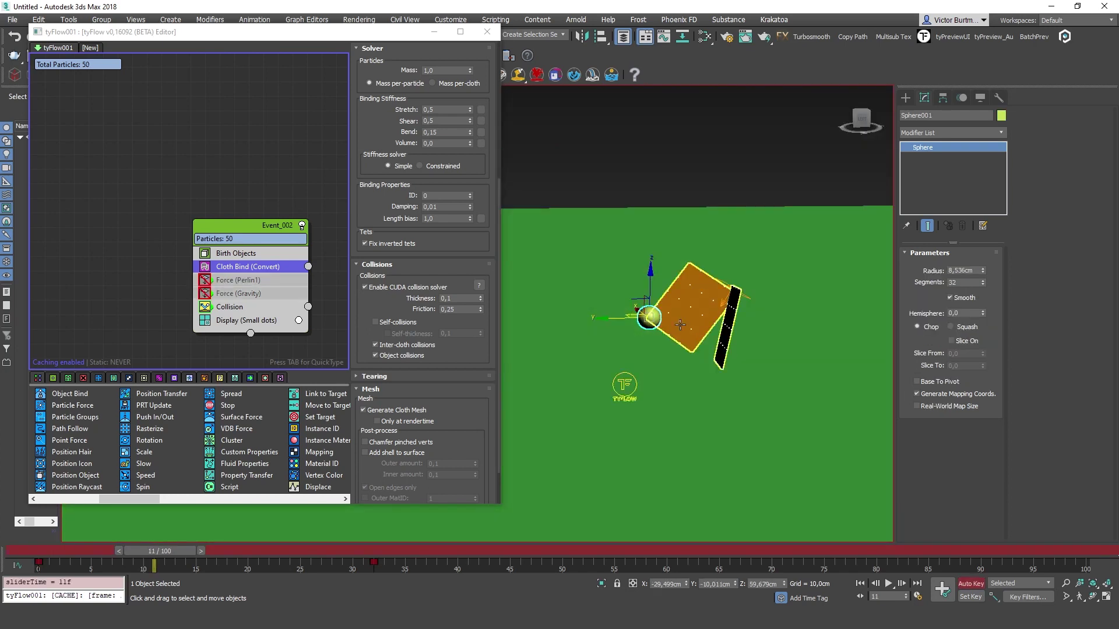
# Step: Pick the small sphere as an additional collider in the Collision operator
pyautogui.scroll(3, 680, 325)
pyautogui.keyDown('alt'); pyautogui.moveTo(679, 325); pyautogui.dragTo(716, 361, button='middle'); pyautogui.keyUp('alt')
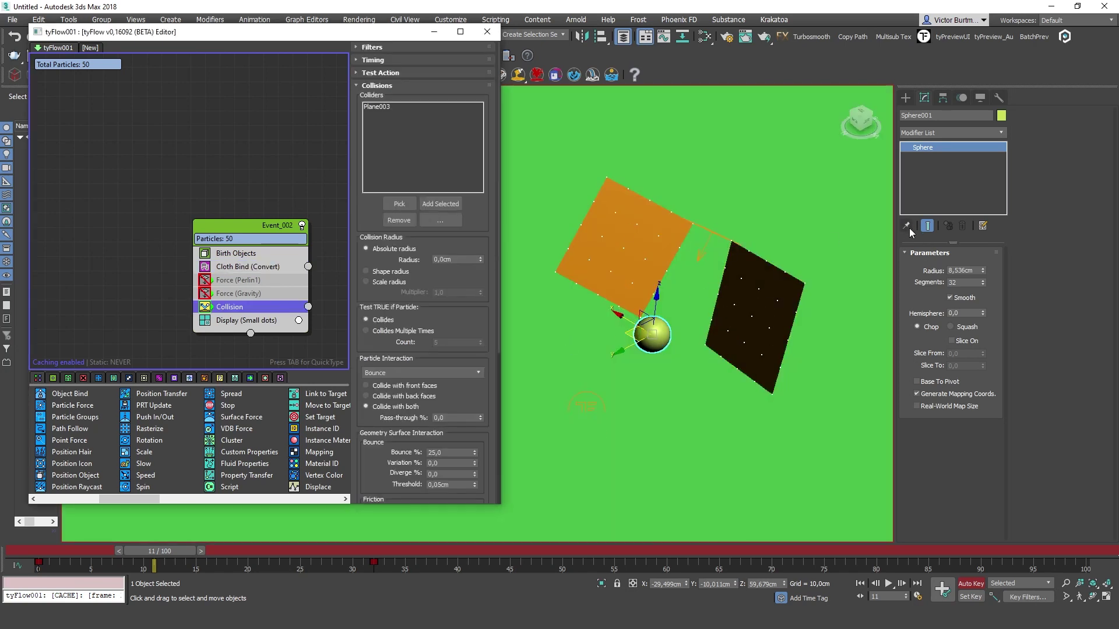
pyautogui.click(652, 335)
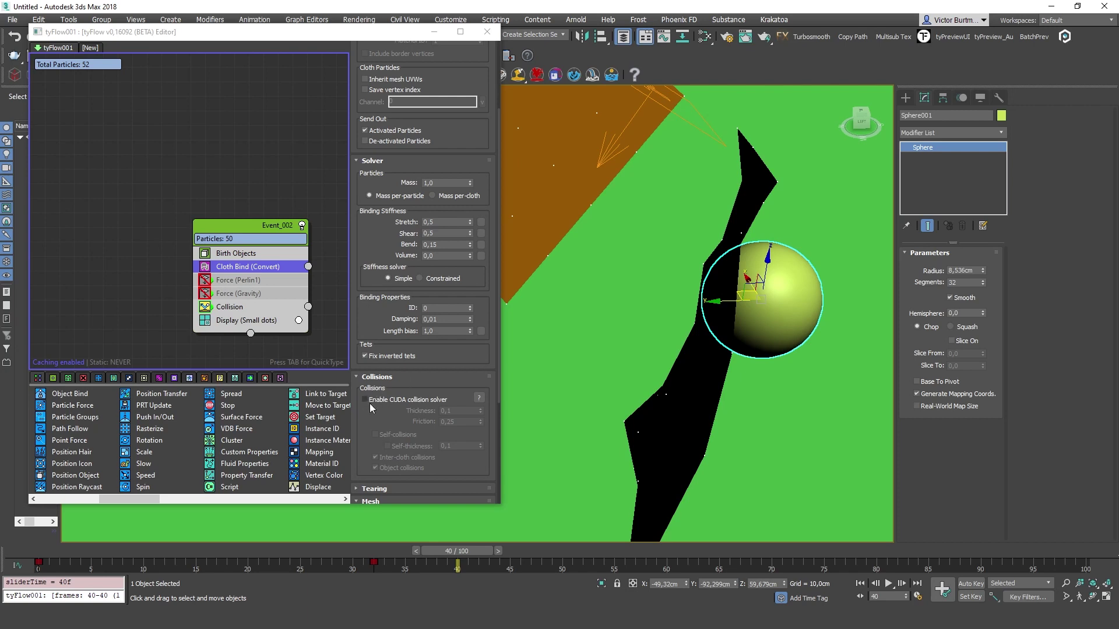
# Step: Compare the cloth's collision with the sphere with the CUDA collision solver on and off, and scrub back to frame 22
pyautogui.click(378, 402)
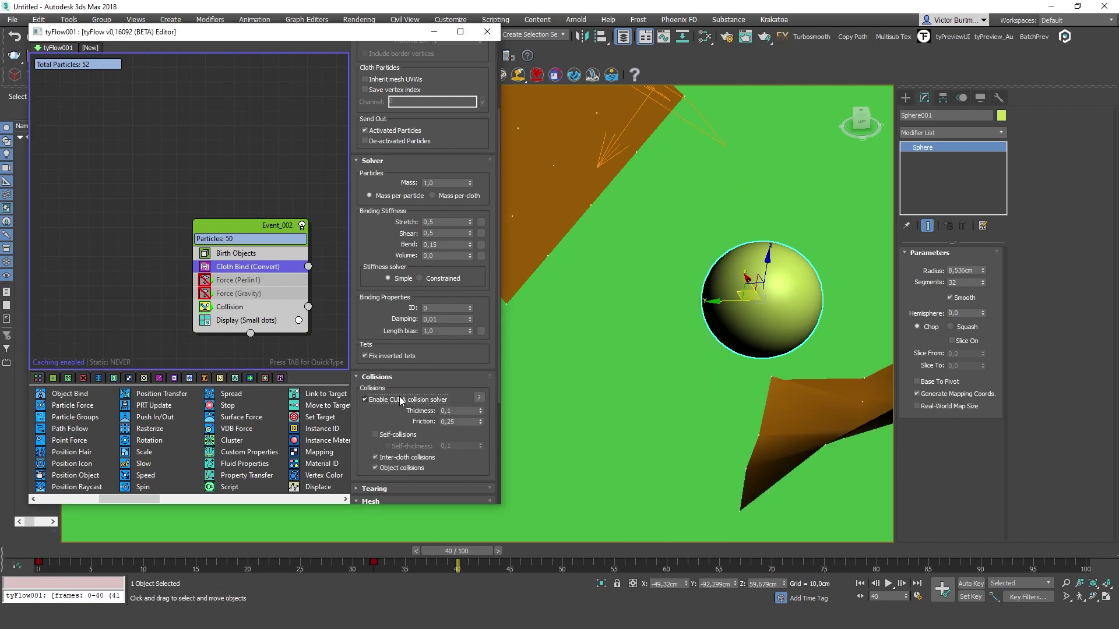
pyautogui.click(401, 400)
pyautogui.scroll(-2, 729, 327)
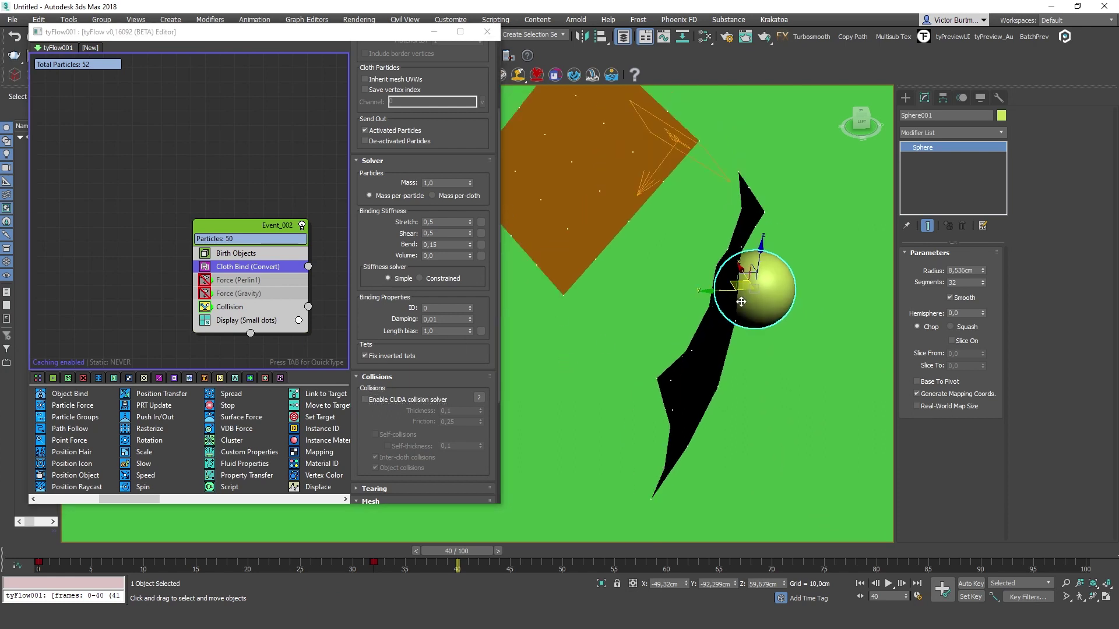
pyautogui.moveTo(458, 551); pyautogui.dragTo(268, 562)
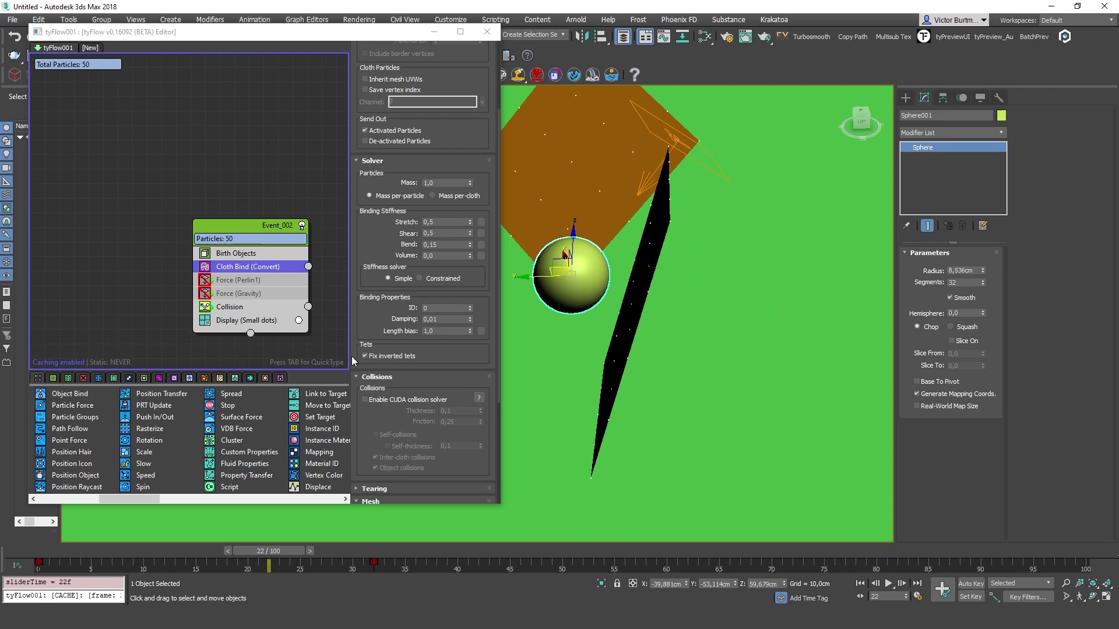
# Step: Turn on Cloth Bind's CUDA collision solver and scrub the animation to frame 45 to inspect the cloth hitting the sphere
pyautogui.click(392, 404)
pyautogui.moveTo(197, 552); pyautogui.dragTo(510, 563)
pyautogui.scroll(-5, 606, 526)
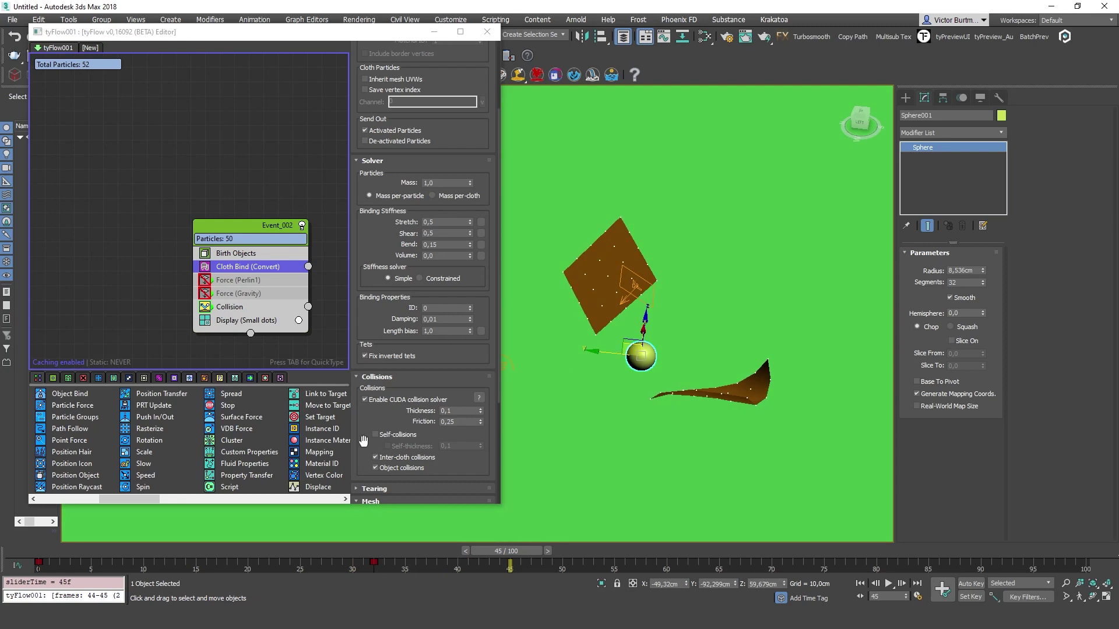
pyautogui.scroll(-2, 363, 441)
pyautogui.scroll(3, 701, 417)
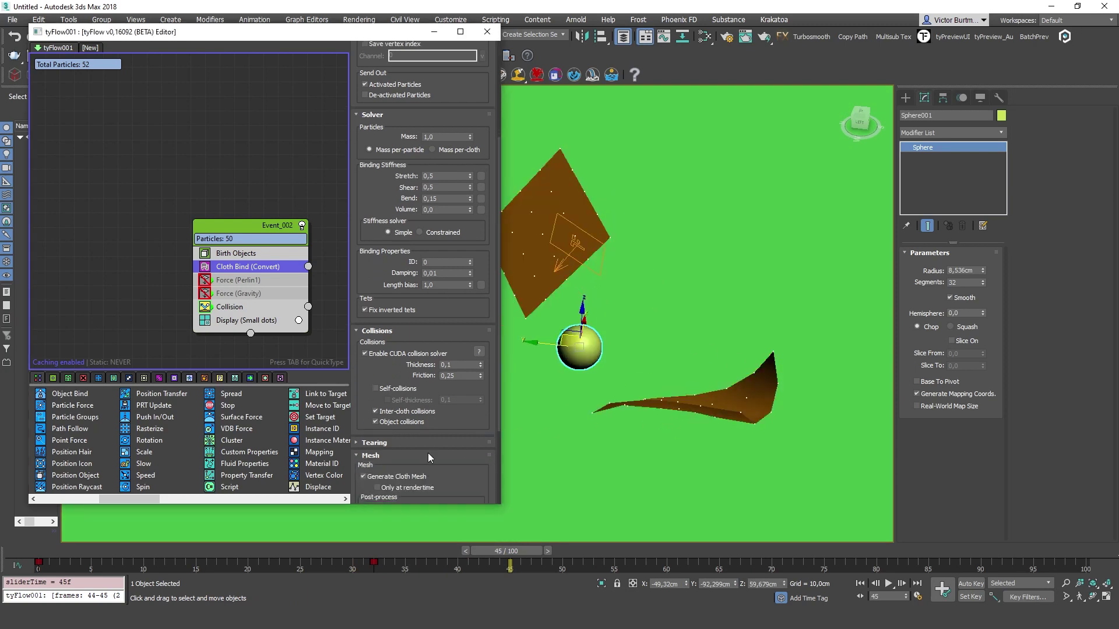
# Step: Enable self-collisions in Cloth Bind, check the CUDA solver info and dismiss it
pyautogui.keyDown('alt'); pyautogui.moveTo(705, 385); pyautogui.dragTo(746, 415, button='middle'); pyautogui.keyUp('alt')
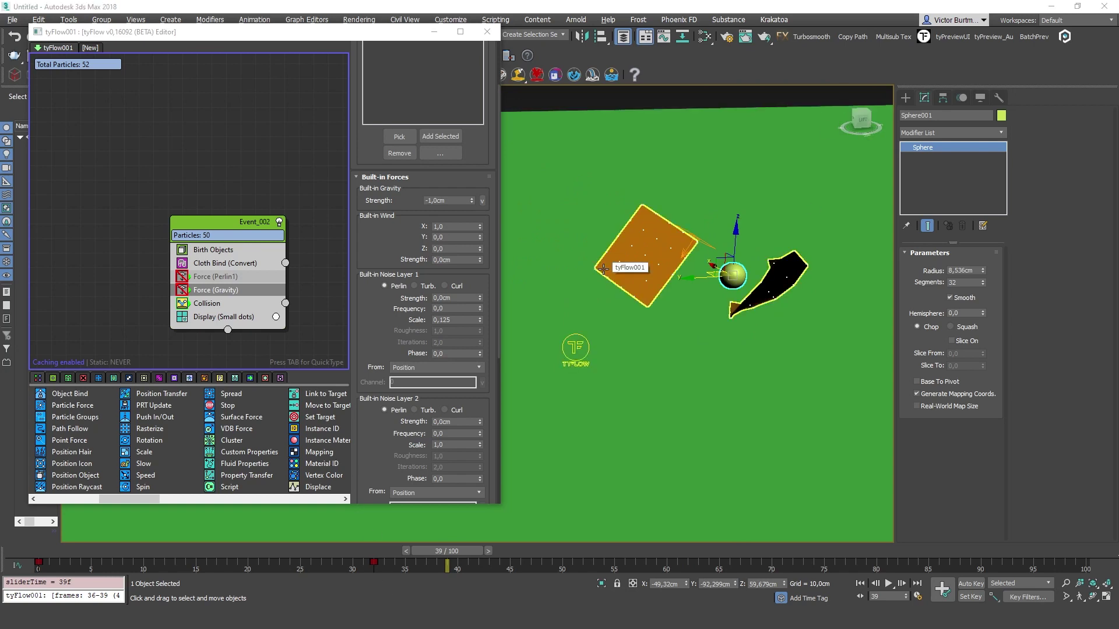
pyautogui.click(477, 333)
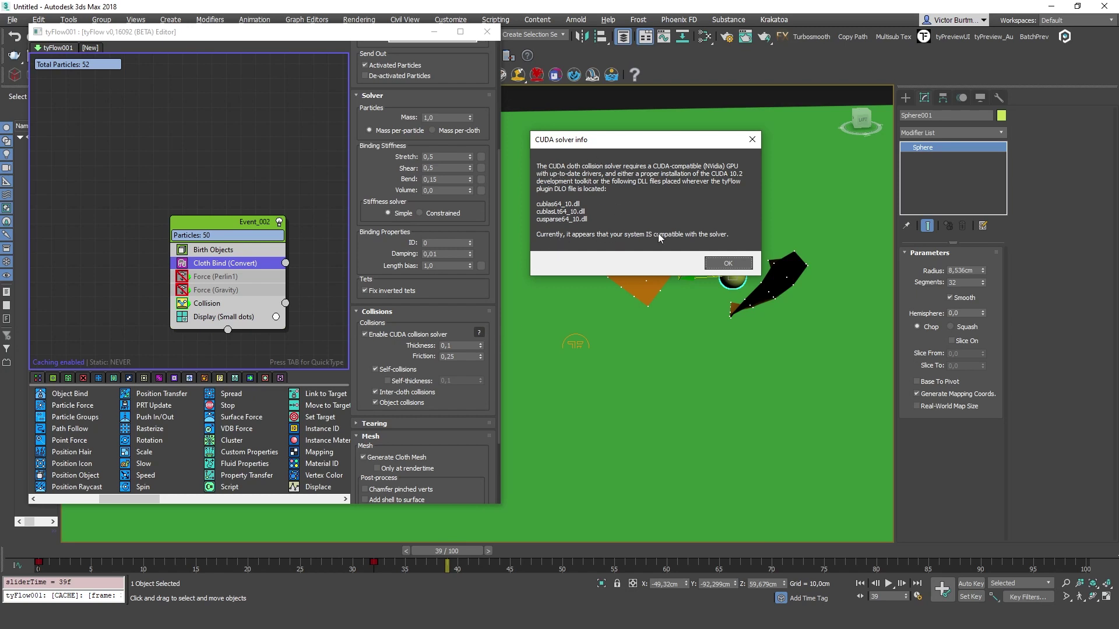
pyautogui.click(753, 140)
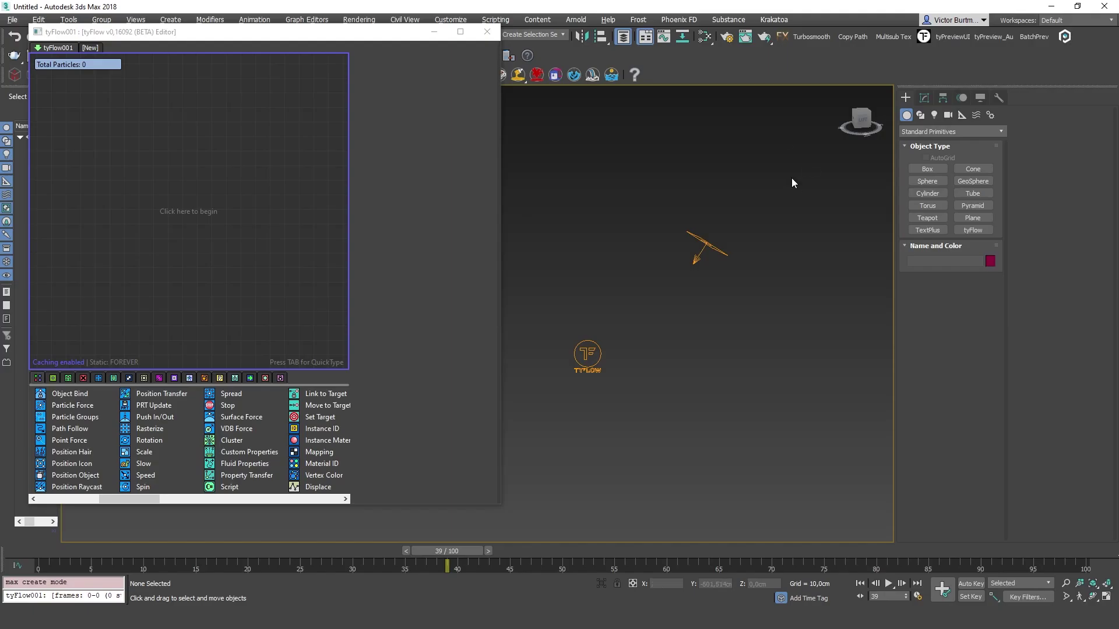
# Step: Create a tyWind helper beside the tyFlow icon with an icon size of about 84 cm
pyautogui.click(962, 116)
pyautogui.click(940, 131)
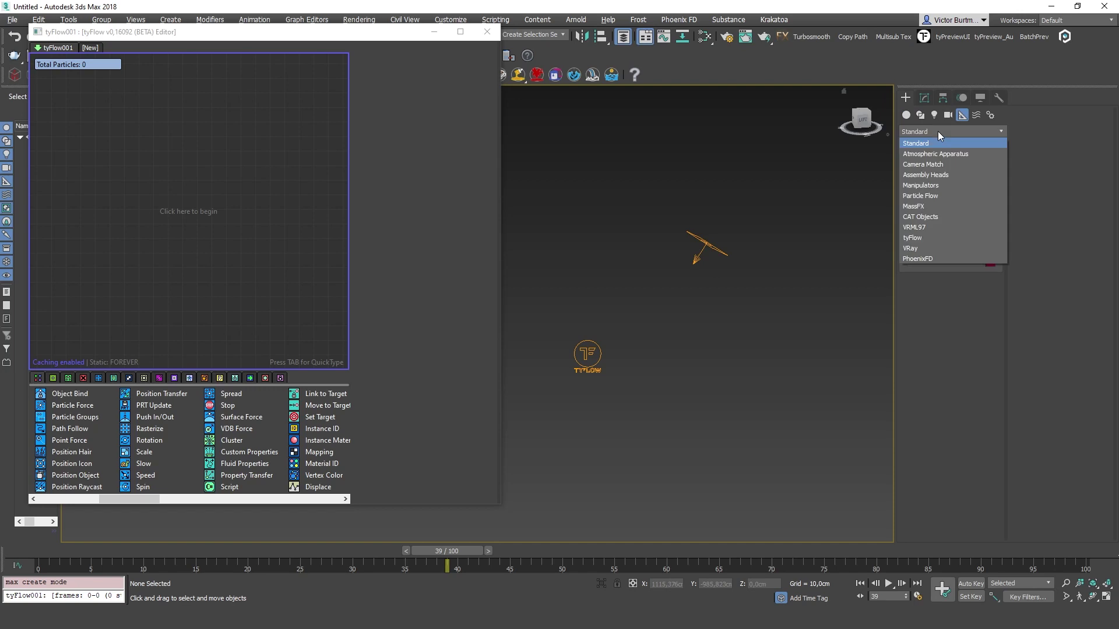
pyautogui.click(923, 239)
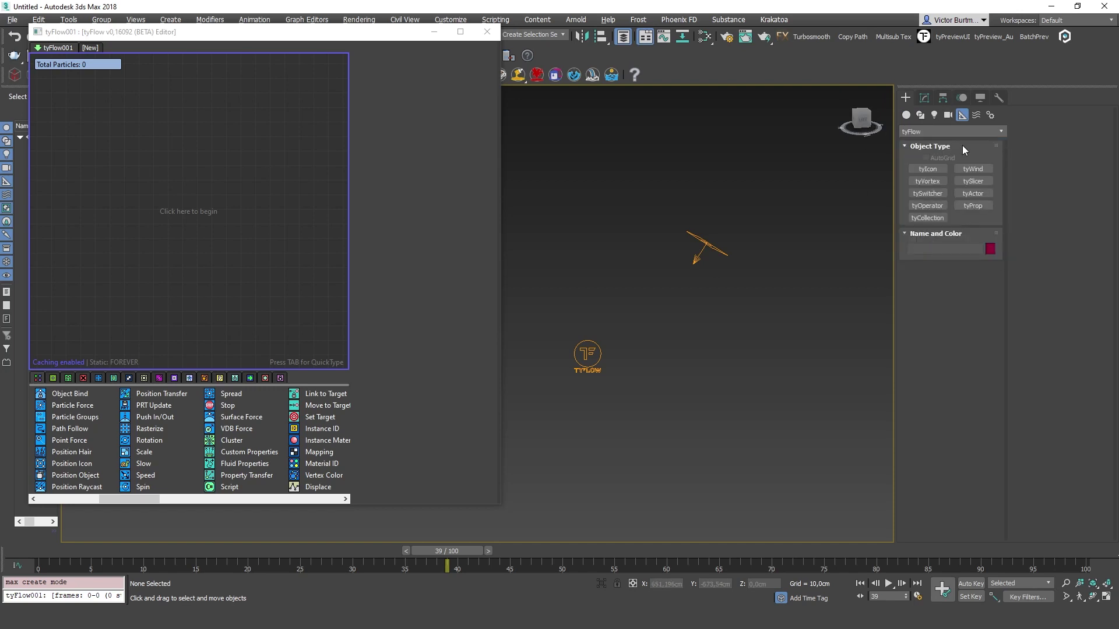
pyautogui.click(972, 169)
pyautogui.moveTo(676, 335); pyautogui.dragTo(757, 345)
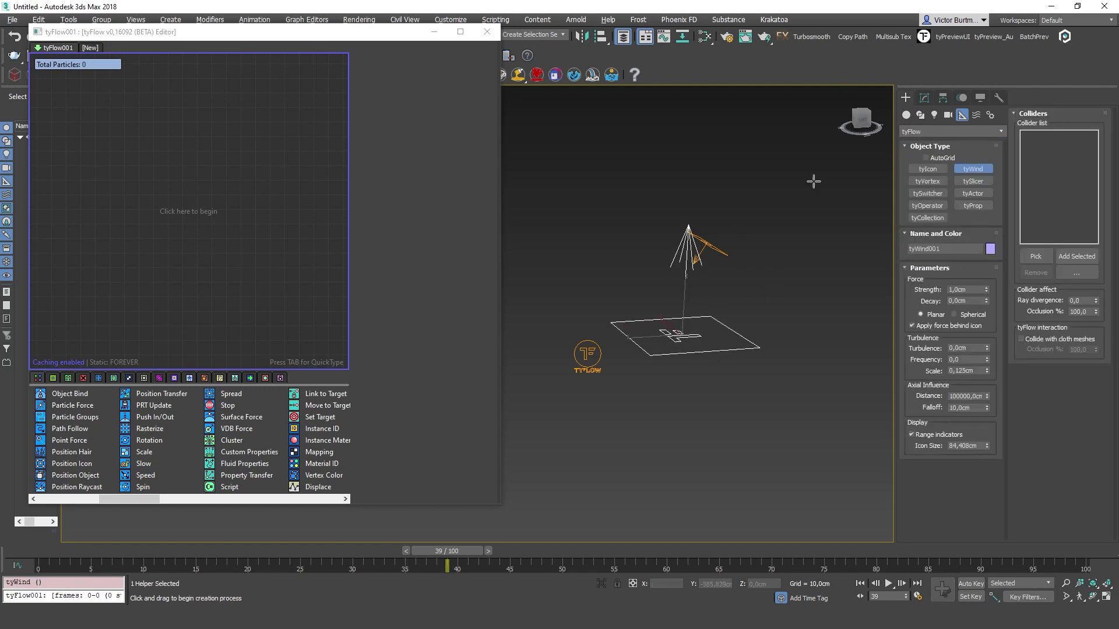
# Step: Rotate the particle icon upright so that its face is perpendicular to the ground
pyautogui.click(926, 98)
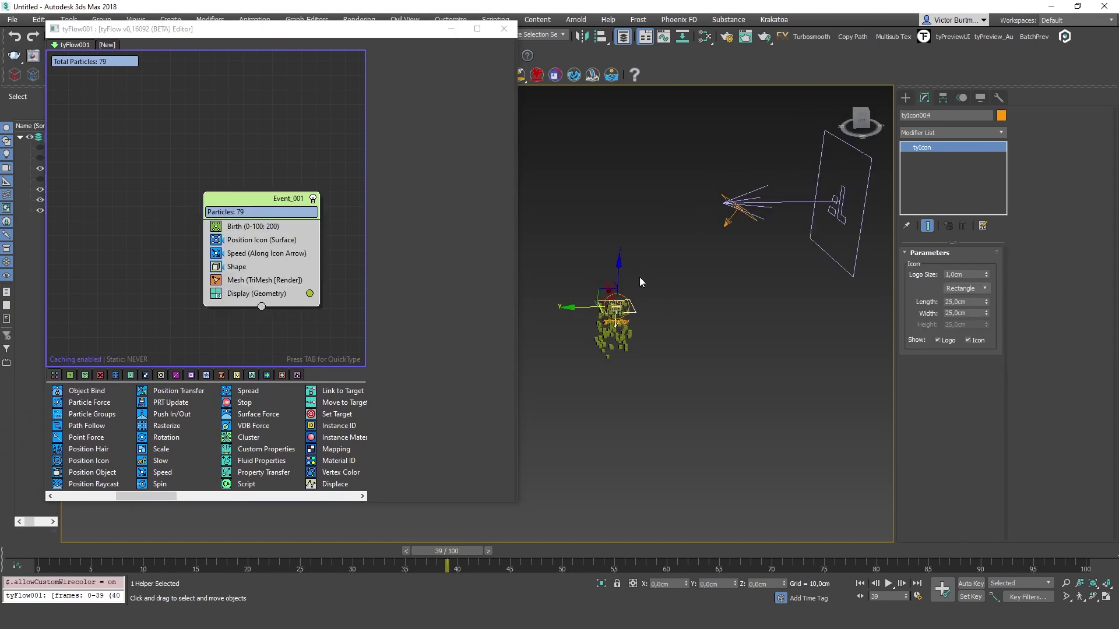
pyautogui.press('e')
pyautogui.moveTo(638, 277); pyautogui.dragTo(501, 253)
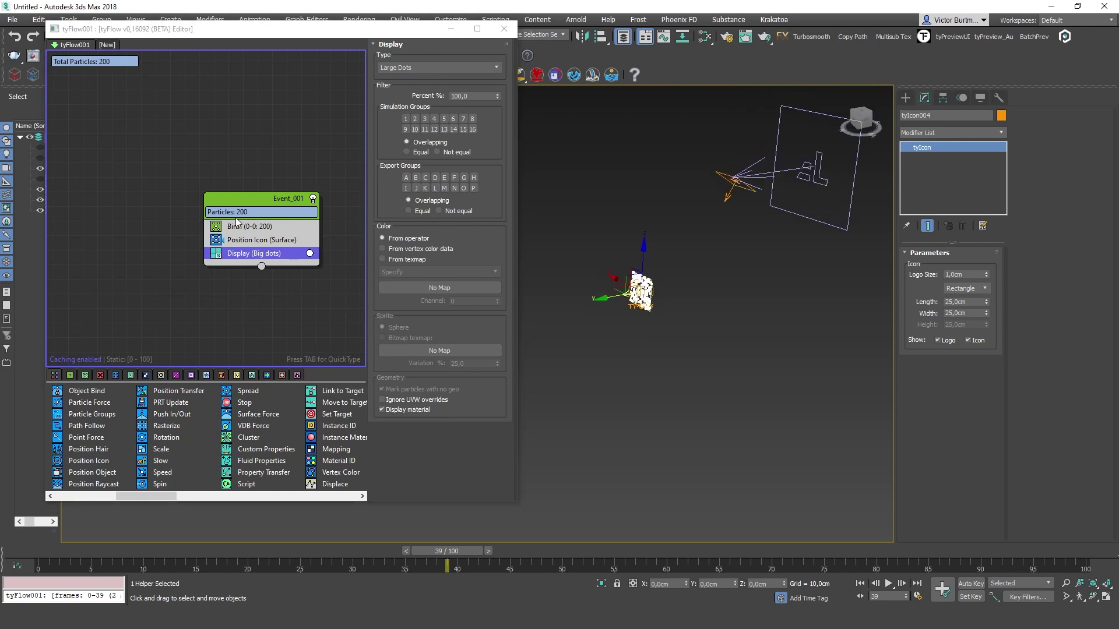
# Step: Change the particle icon's shape to Circle with a diameter of about 258.5 cm and position it in front of the wind helper
pyautogui.click(977, 288)
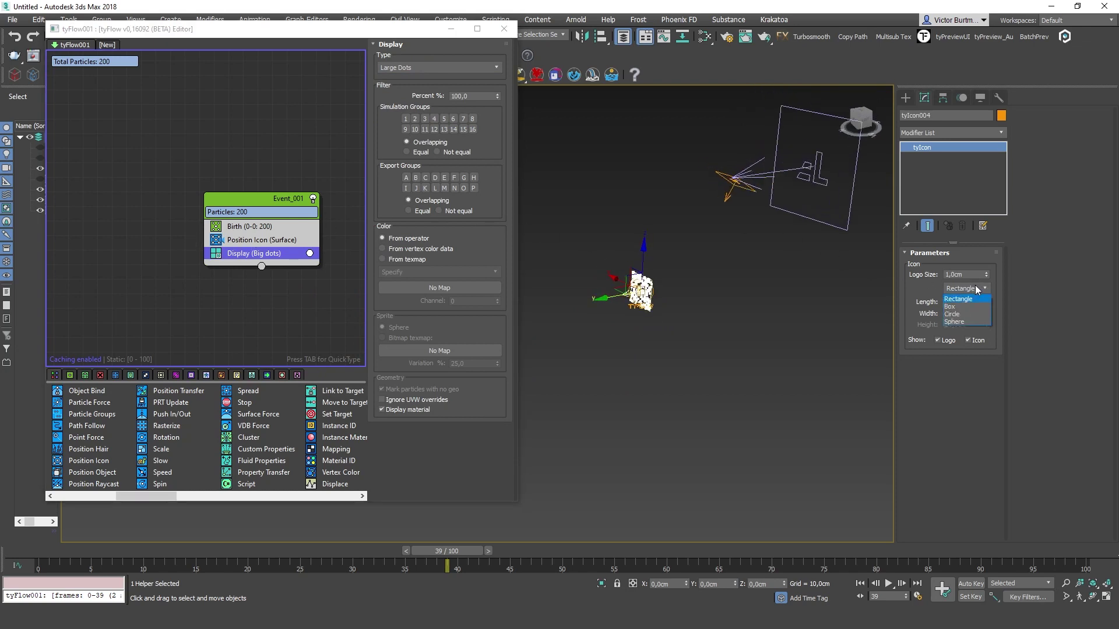
pyautogui.click(954, 315)
pyautogui.moveTo(986, 303); pyautogui.dragTo(816, 198)
pyautogui.scroll(-5, 734, 224)
pyautogui.keyDown('alt'); pyautogui.moveTo(715, 229); pyautogui.dragTo(754, 260, button='middle'); pyautogui.keyUp('alt')
pyautogui.scroll(3, 754, 260)
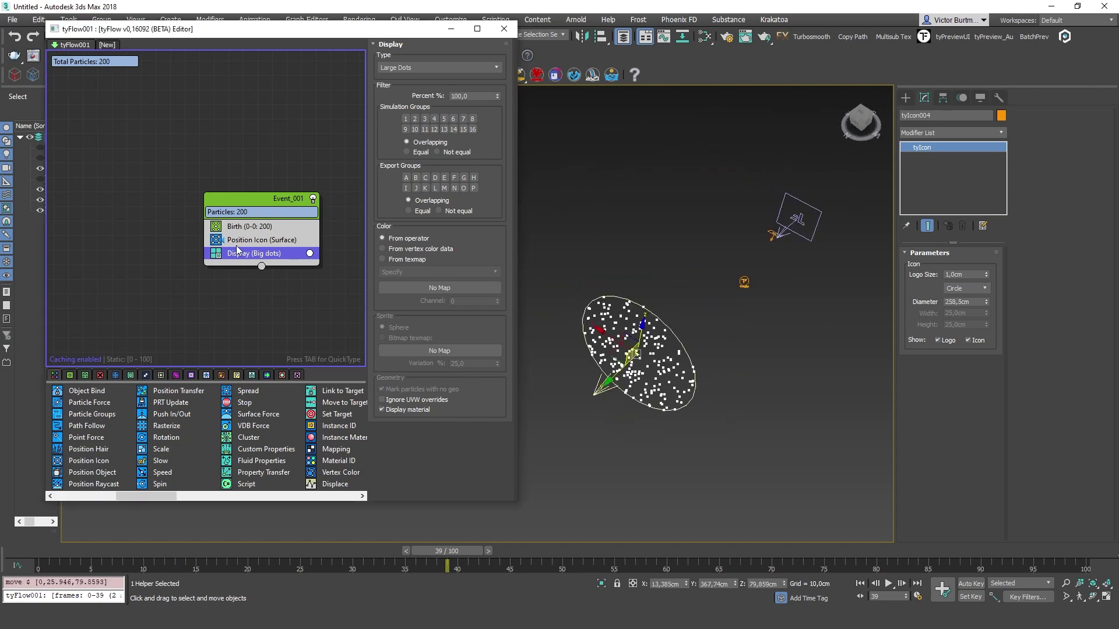
# Step: Add a Force operator to Event_001 and pick the tyWind helper as its force
pyautogui.press('Tab')
pyautogui.write('for')
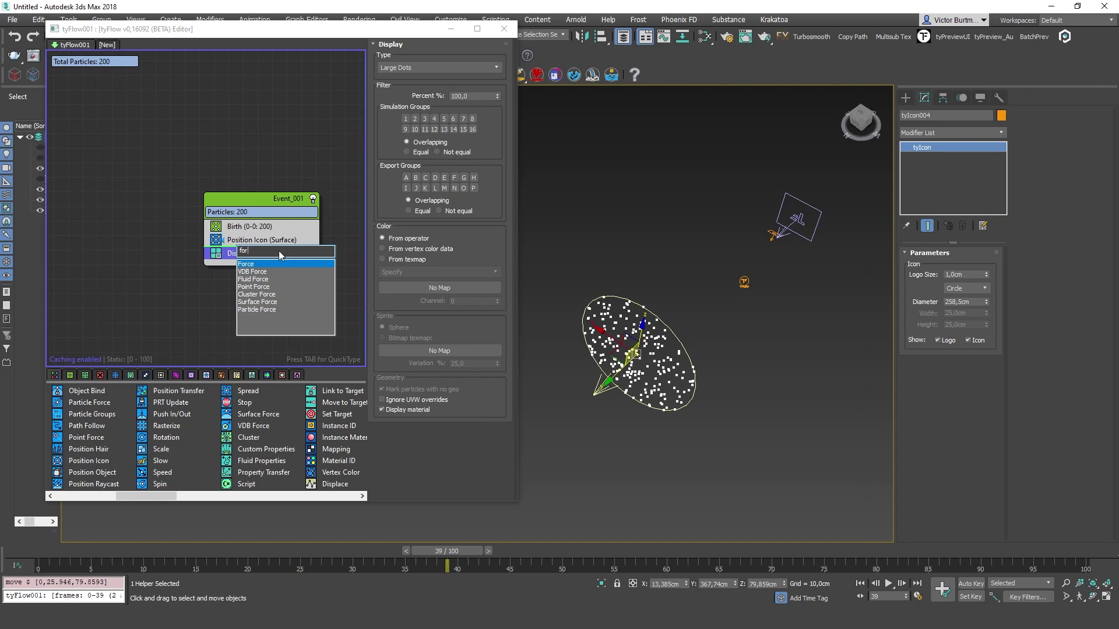
pyautogui.press('Return')
pyautogui.click(814, 218)
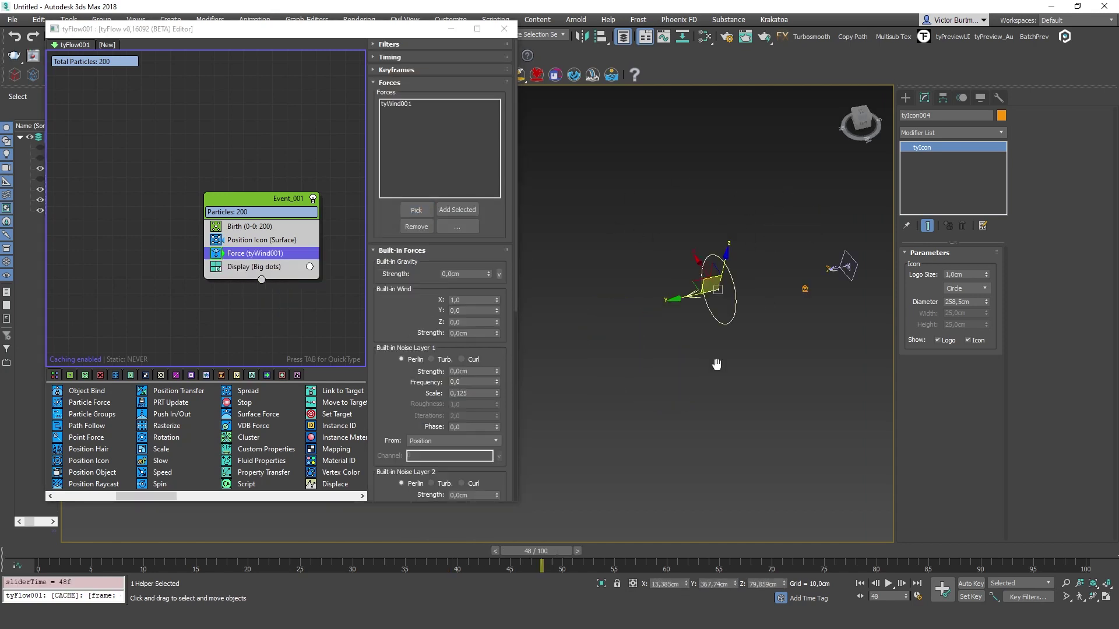
# Step: Create a box about 69 by 77 by 278 cm between the wind helper and the circular particle icon
pyautogui.press('x')
pyautogui.keyDown('alt'); pyautogui.moveTo(735, 256); pyautogui.dragTo(691, 205, button='middle'); pyautogui.keyUp('alt')
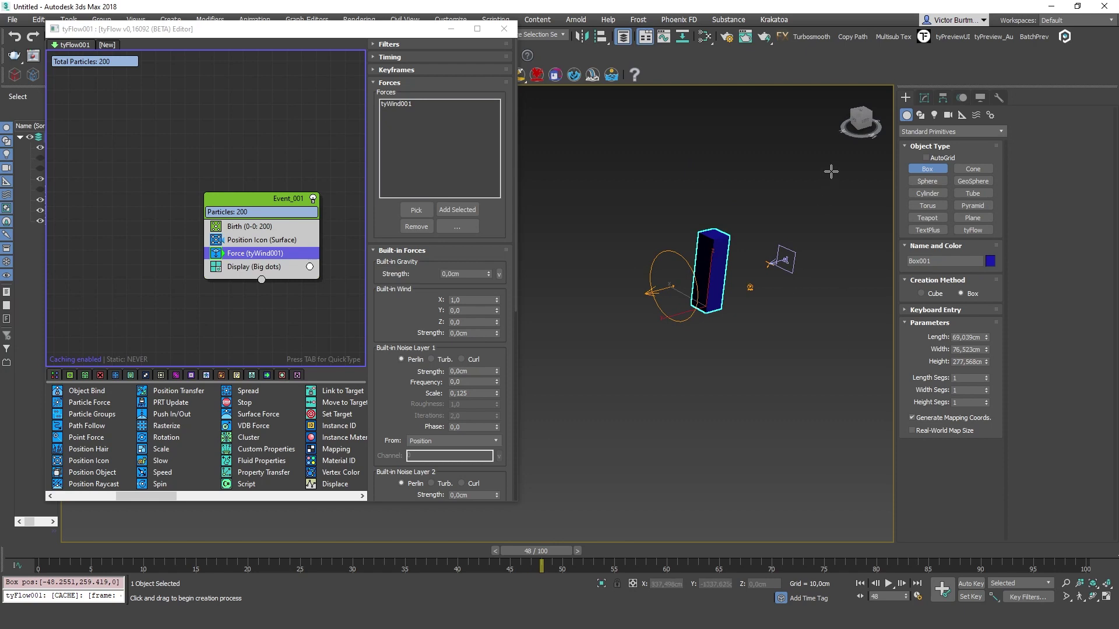
pyautogui.rightClick(787, 271)
# Step: Select the tyWind helper and add the box to its collider list
pyautogui.moveTo(810, 243); pyautogui.dragTo(773, 280)
pyautogui.click(924, 98)
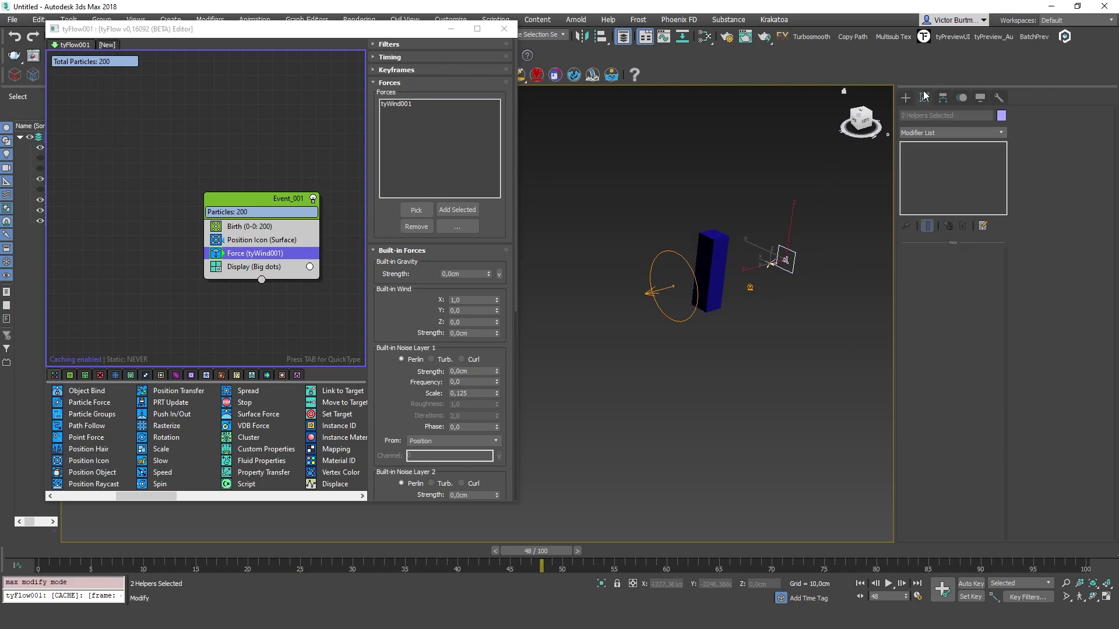
pyautogui.moveTo(810, 243); pyautogui.dragTo(779, 280)
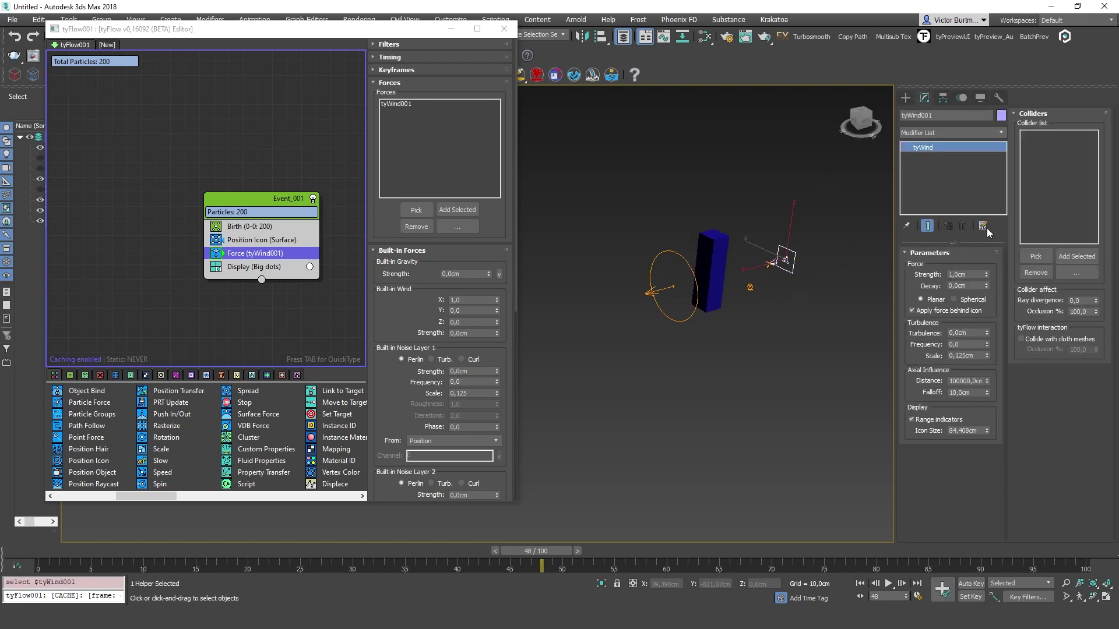
pyautogui.click(1040, 256)
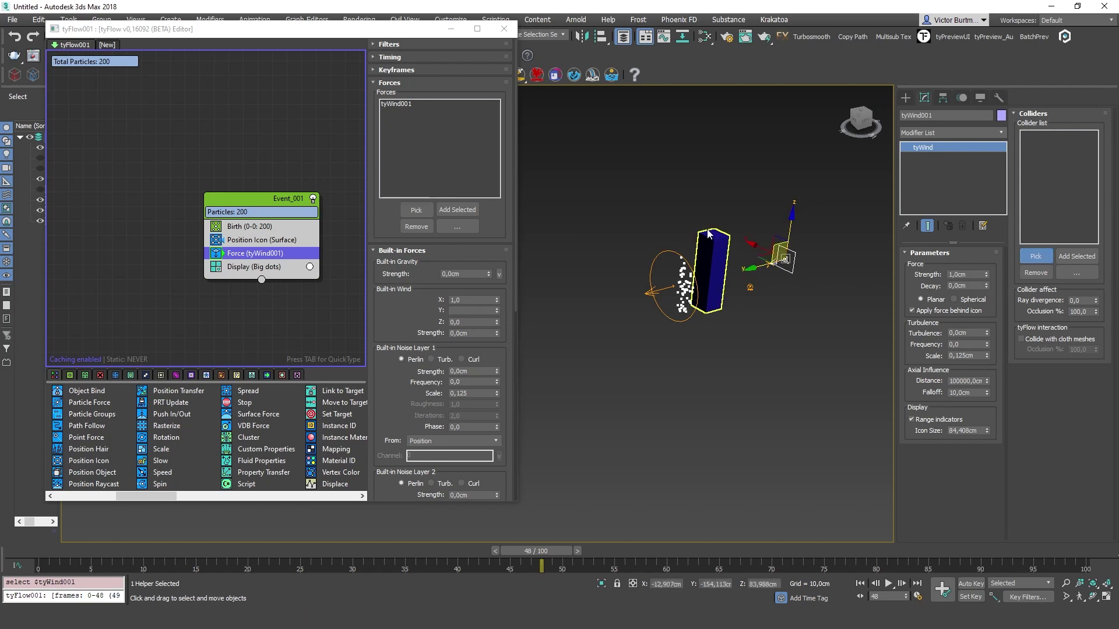
pyautogui.click(722, 240)
# Step: Scrub the animation to frame 26 and shift the box about 16.4 cm along X to inspect its wind shadow
pyautogui.moveTo(722, 240); pyautogui.dragTo(789, 212, button='middle')
pyautogui.moveTo(38, 550); pyautogui.dragTo(470, 553)
pyautogui.click(670, 220)
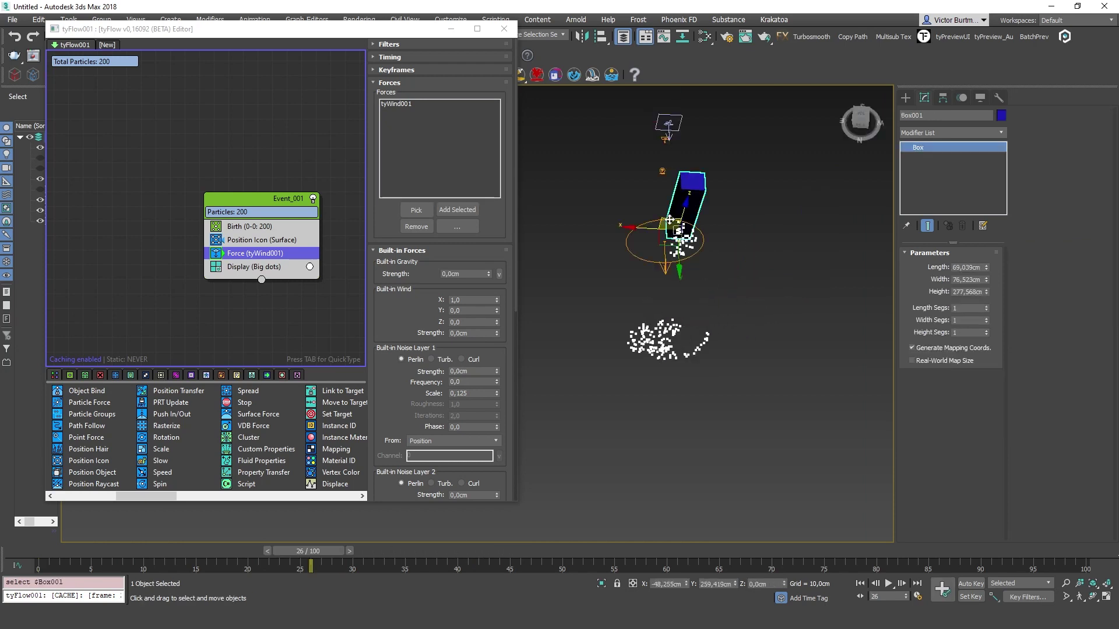
pyautogui.moveTo(669, 220)
pyautogui.mouseDown()
pyautogui.moveTo(623, 222)
pyautogui.moveTo(649, 222)
pyautogui.mouseUp()
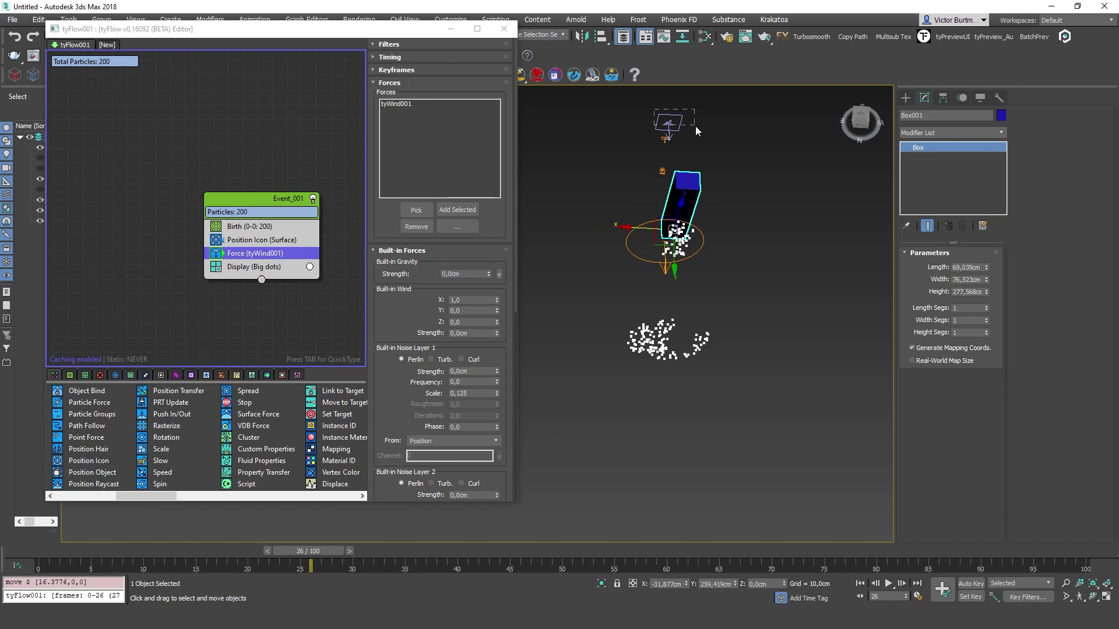
# Step: Set the tyWind helper's collider ray divergence to 11.4 and its occlusion to 89.7%
pyautogui.click(668, 123)
pyautogui.moveTo(1096, 313); pyautogui.dragTo(1106, 429)
pyautogui.moveTo(1096, 302); pyautogui.dragTo(1095, 235)
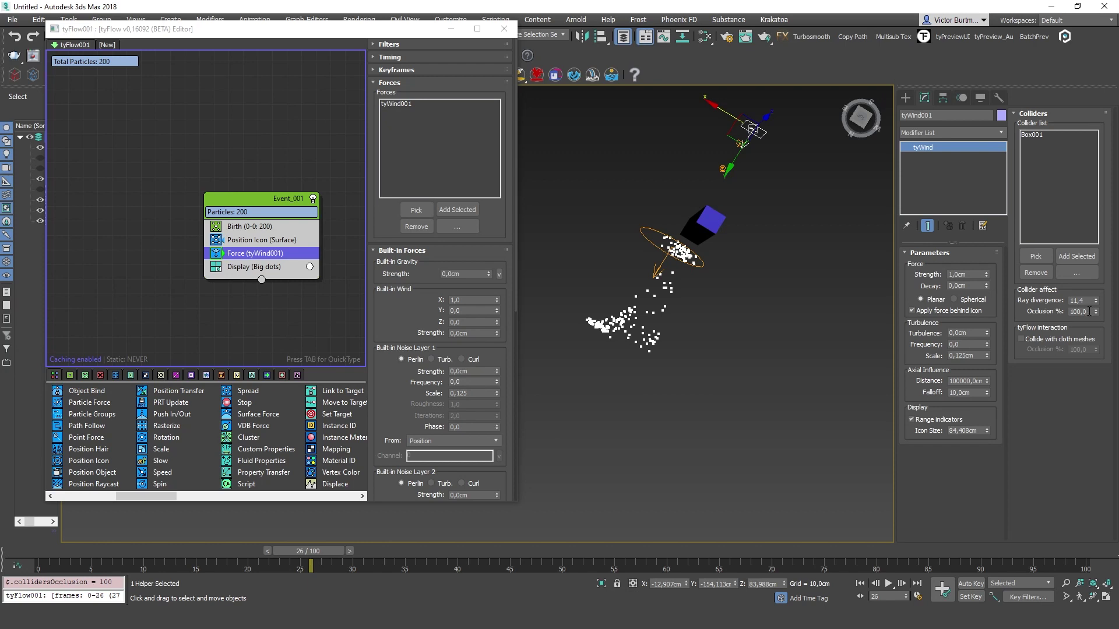
pyautogui.moveTo(1098, 314); pyautogui.dragTo(1013, 296)
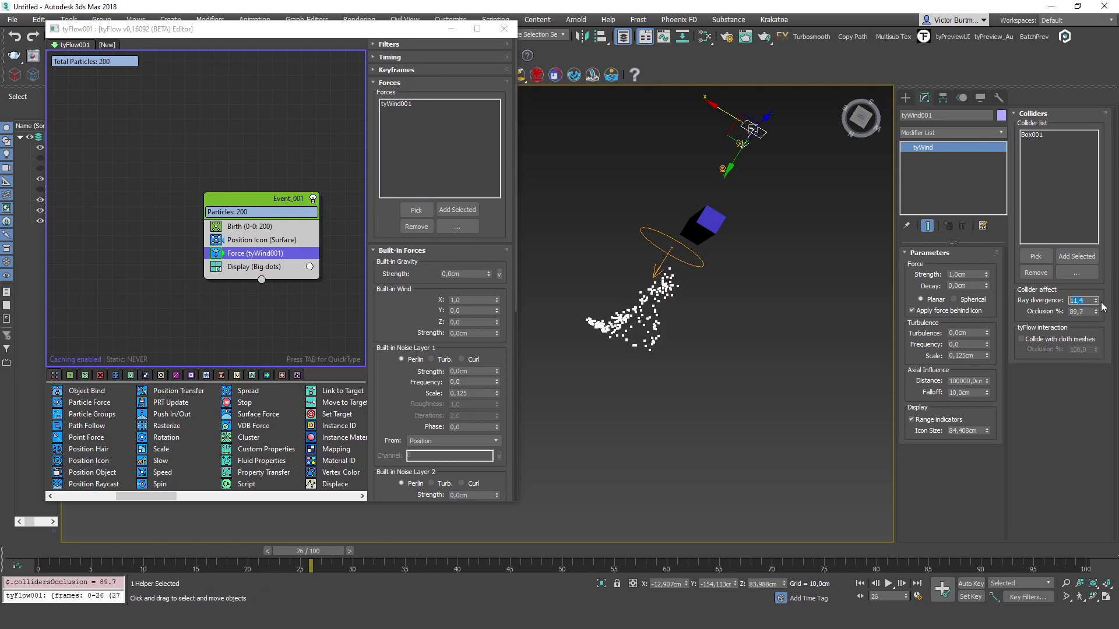
# Step: Reset the tyWind helper's ray divergence to 0 and raise it to about 6.8 to compare the particle spread behind the box
pyautogui.write('0')
pyautogui.press('Return')
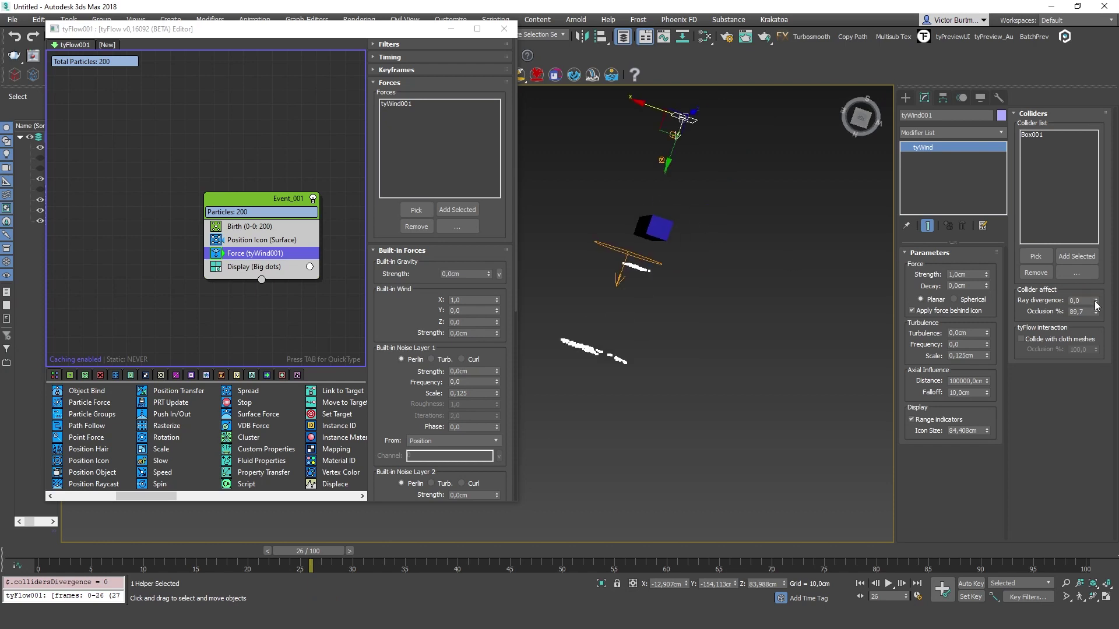
pyautogui.moveTo(1096, 302); pyautogui.dragTo(1087, 261)
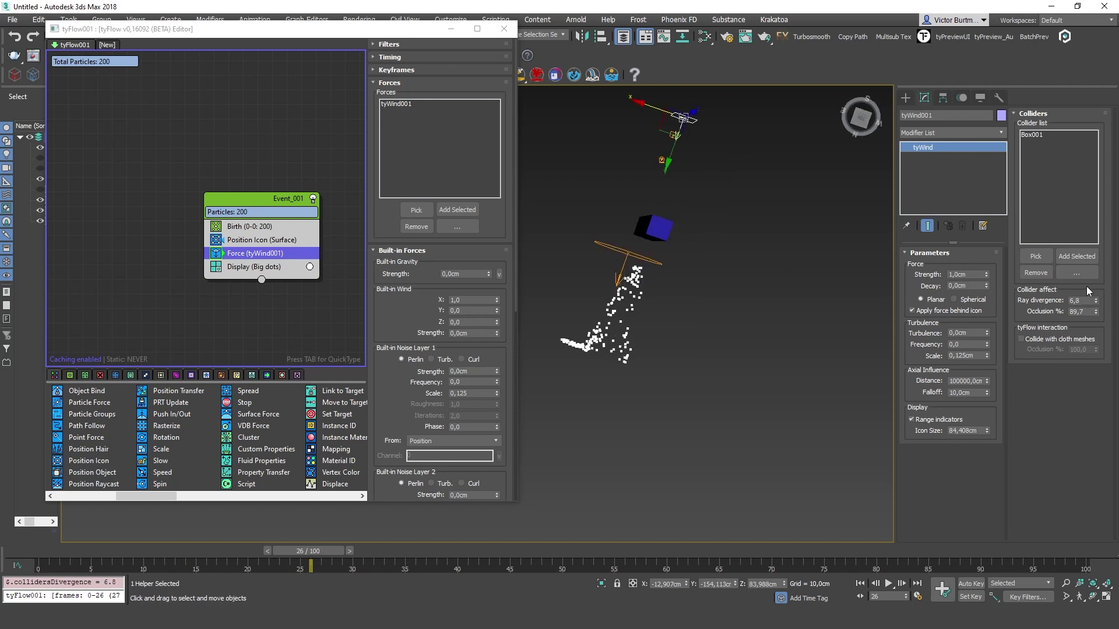
pyautogui.moveTo(1096, 302); pyautogui.dragTo(1091, 269)
pyautogui.moveTo(650, 253); pyautogui.dragTo(662, 235, button='middle')
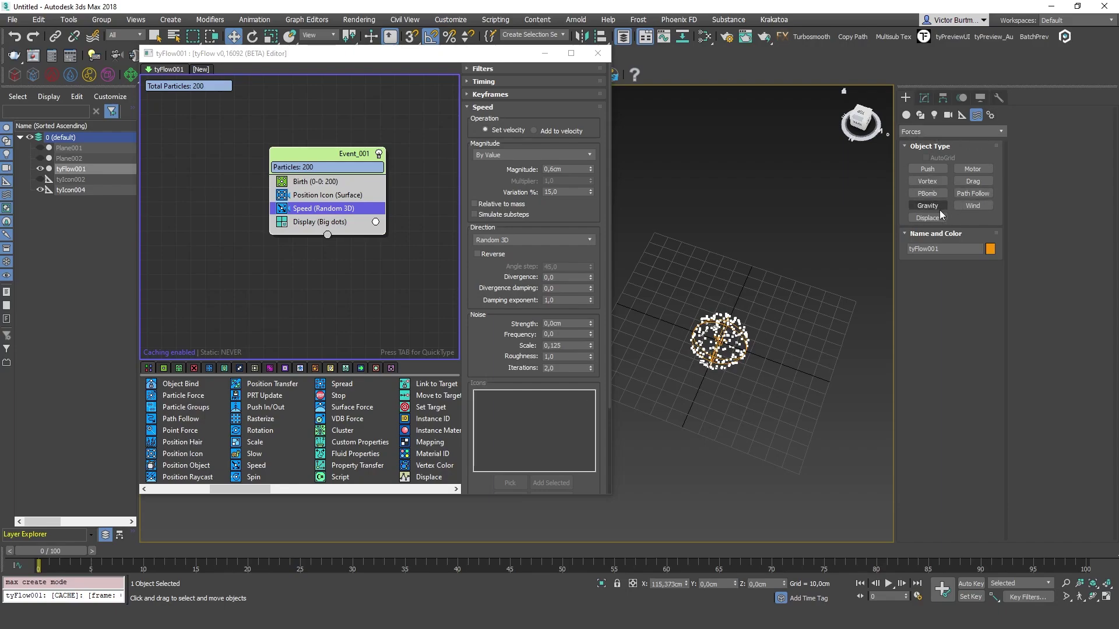
# Step: Create a Drag space warp beside the particle icon and scrub the animation forward to frame 12
pyautogui.click(972, 181)
pyautogui.moveTo(669, 255); pyautogui.dragTo(694, 274)
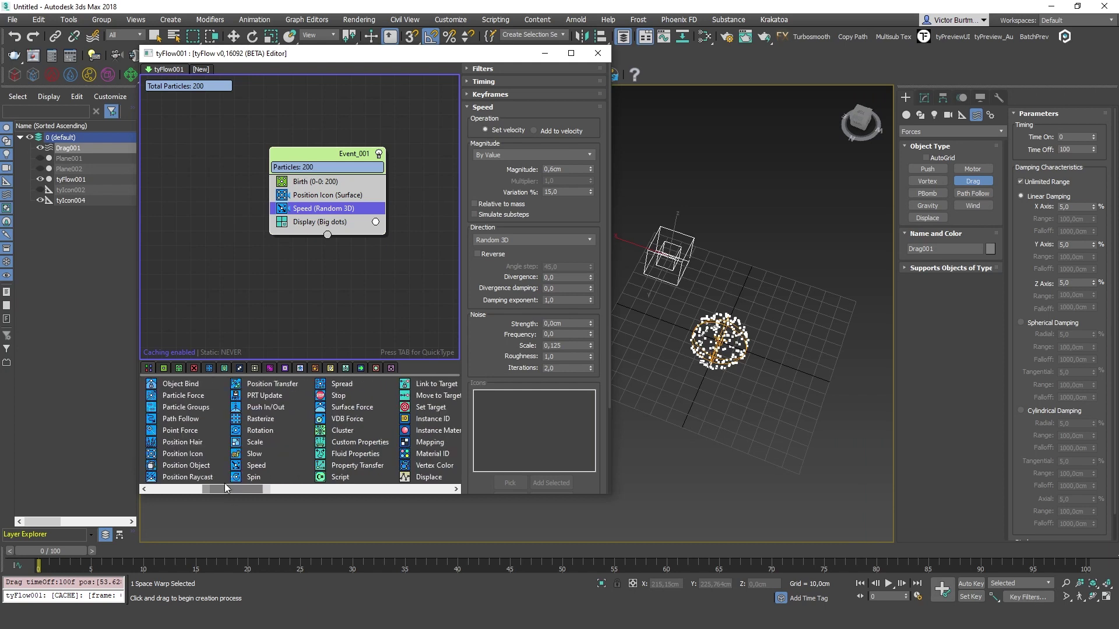
pyautogui.moveTo(261, 488); pyautogui.dragTo(200, 488)
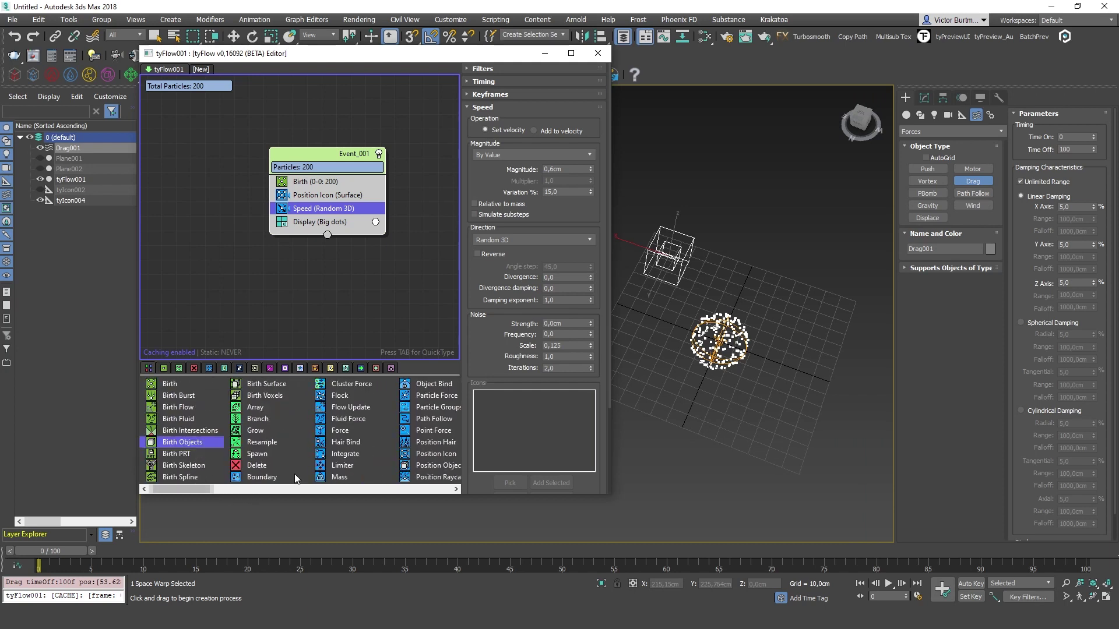
pyautogui.moveTo(49, 554); pyautogui.dragTo(185, 554)
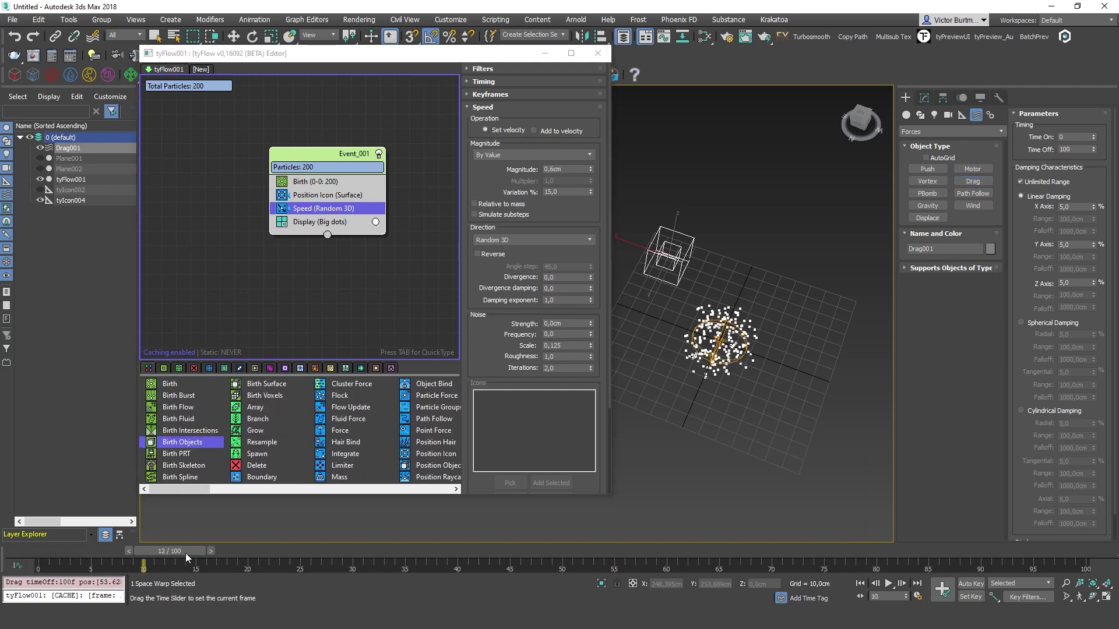
# Step: Add a Slow operator after Speed with 100% velocity slowing in X only, and scrub to frame 77 to inspect the particles
pyautogui.click(272, 489)
pyautogui.moveTo(255, 454); pyautogui.dragTo(279, 224)
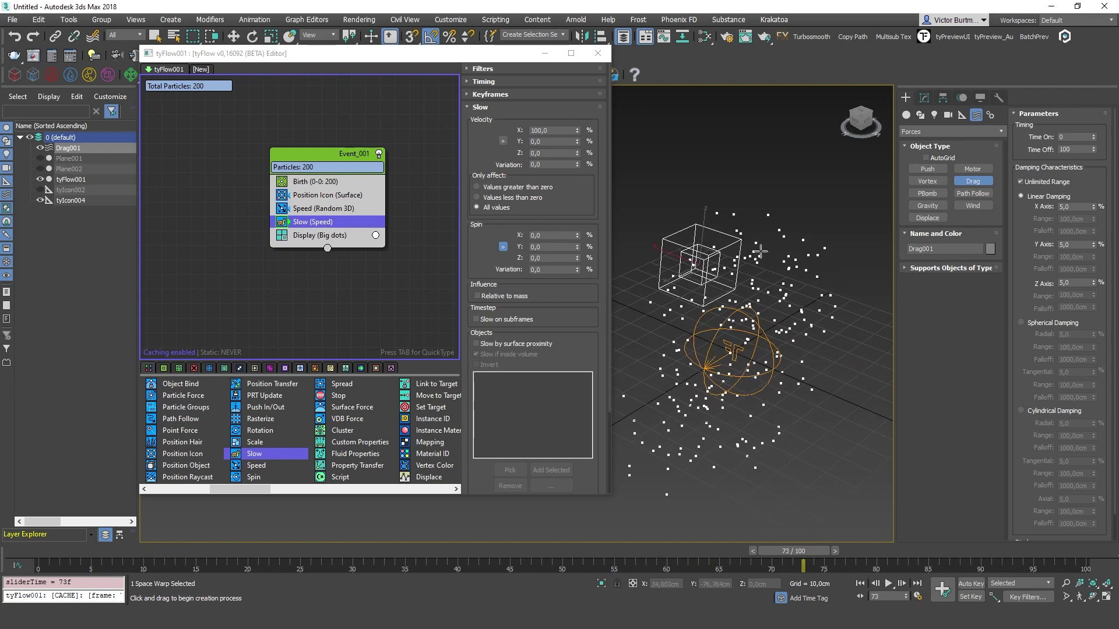
pyautogui.keyDown('alt'); pyautogui.moveTo(761, 309); pyautogui.dragTo(796, 345, button='middle'); pyautogui.keyUp('alt')
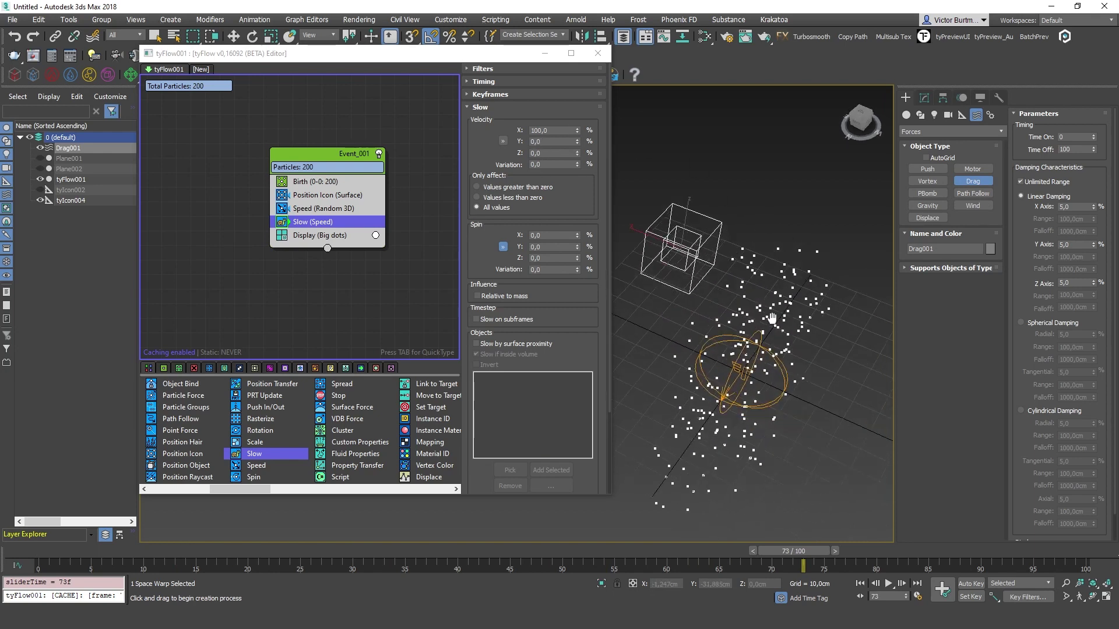
pyautogui.moveTo(794, 550); pyautogui.dragTo(834, 551)
pyautogui.keyDown('alt'); pyautogui.moveTo(690, 340); pyautogui.dragTo(752, 299, button='middle'); pyautogui.keyUp('alt')
pyautogui.moveTo(479, 244); pyautogui.dragTo(480, 236)
pyautogui.moveTo(743, 218); pyautogui.dragTo(830, 207, button='middle')
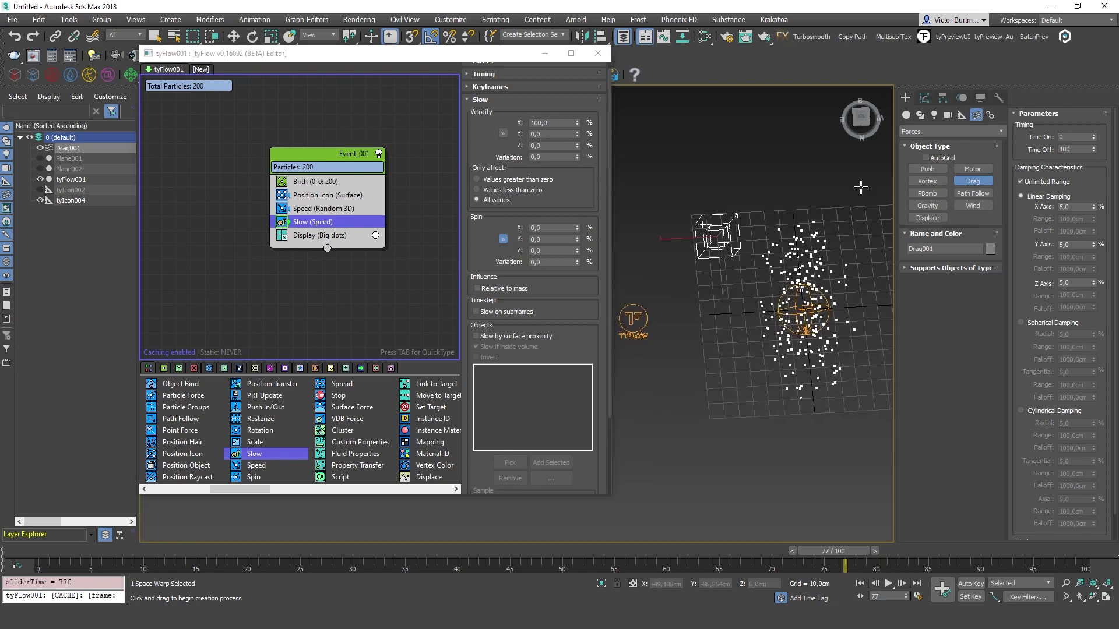
# Step: Disable the Slow operator and add a Force operator that uses the Drag space warp
pyautogui.click(924, 98)
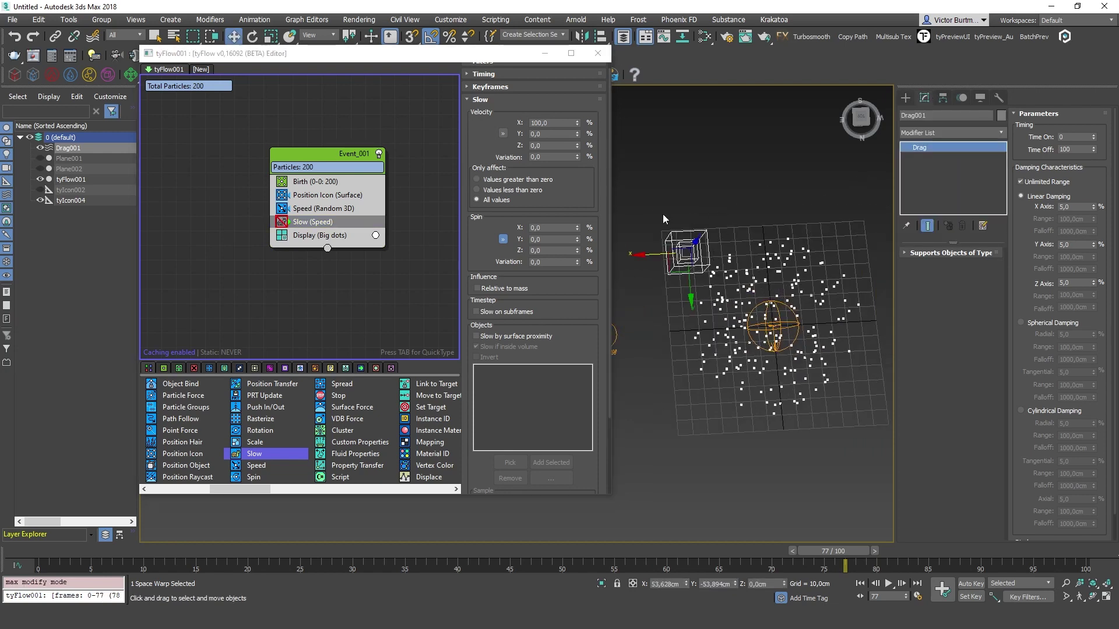
pyautogui.keyDown('alt'); pyautogui.moveTo(693, 280); pyautogui.dragTo(757, 324, button='middle'); pyautogui.keyUp('alt')
pyautogui.moveTo(320, 229); pyautogui.dragTo(318, 229, button='middle')
pyautogui.press('Tab')
pyautogui.write('for')
pyautogui.press('Return')
pyautogui.click(501, 236)
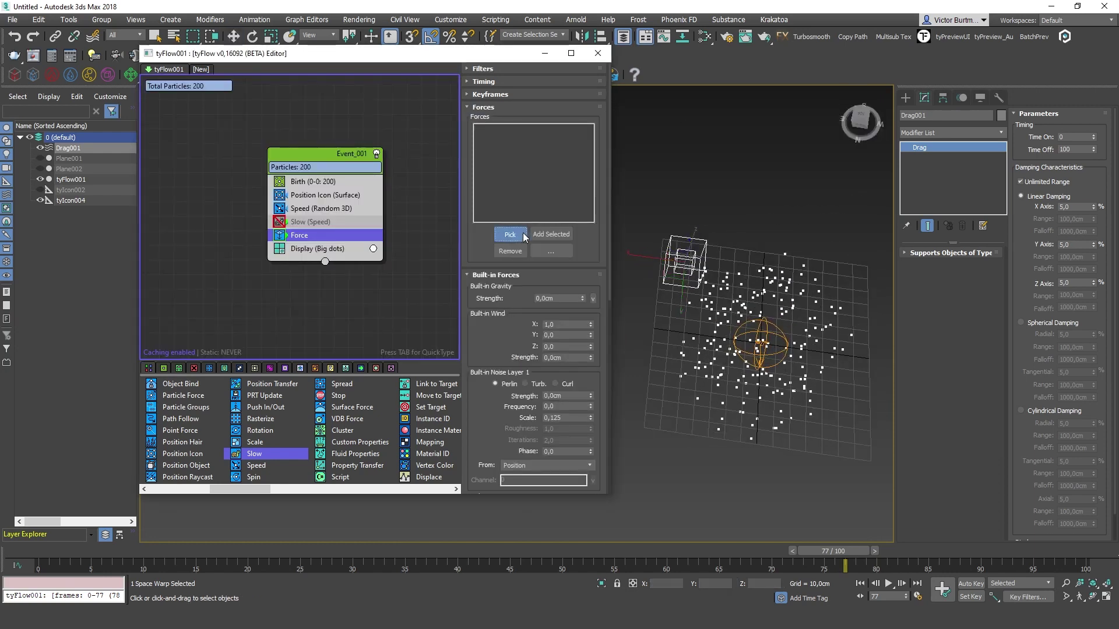
pyautogui.click(688, 252)
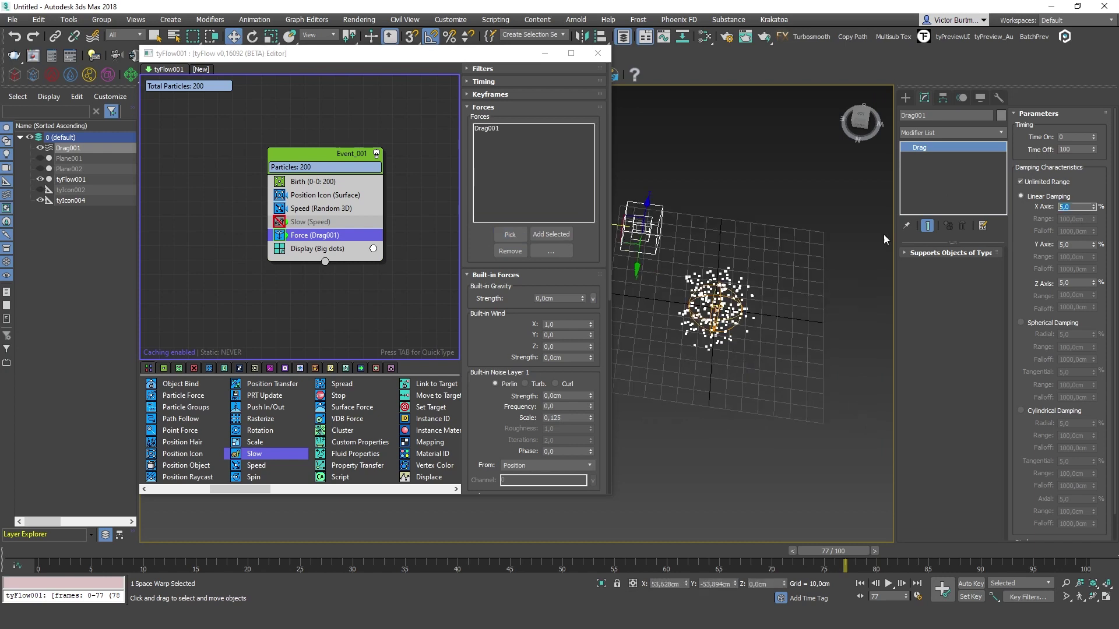
# Step: Set the Drag space warp's Y and Z linear damping to 0 and scrub the animation to frame 93
pyautogui.doubleClick(1062, 208)
pyautogui.press('Tab')
pyautogui.press('Tab')
pyautogui.moveTo(32, 555); pyautogui.dragTo(1011, 551)
pyautogui.rightClick(1094, 245)
pyautogui.rightClick(1093, 283)
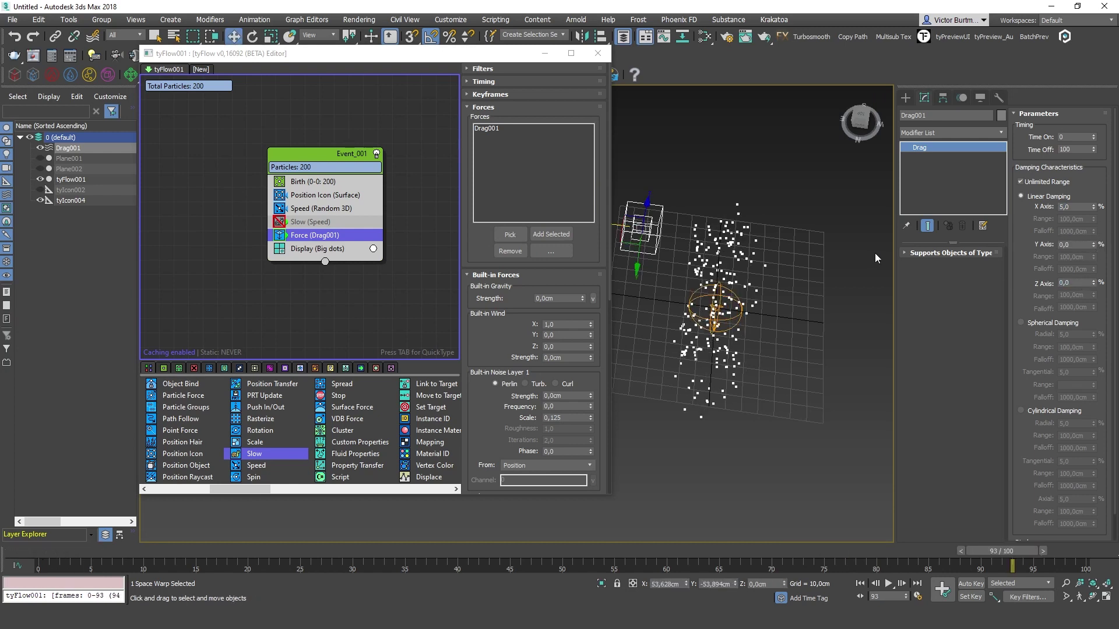
# Step: Rotate the Drag space warp about its local axis to redirect its damping of the particles
pyautogui.keyDown('alt'); pyautogui.moveTo(725, 250); pyautogui.dragTo(664, 216, button='middle'); pyautogui.keyUp('alt')
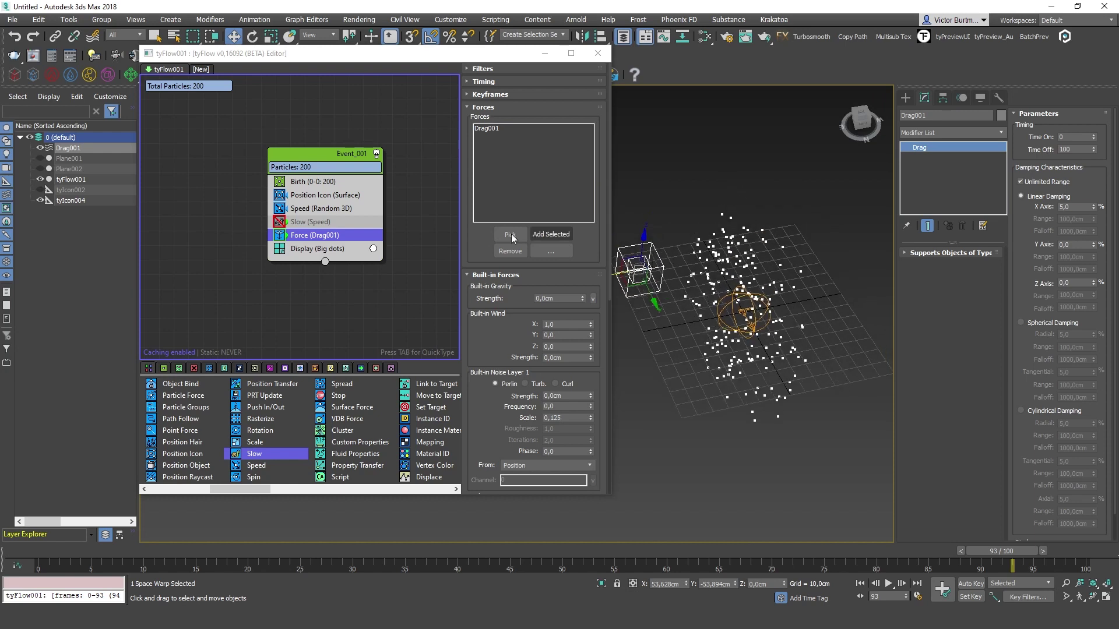
pyautogui.click(324, 223)
pyautogui.press('e')
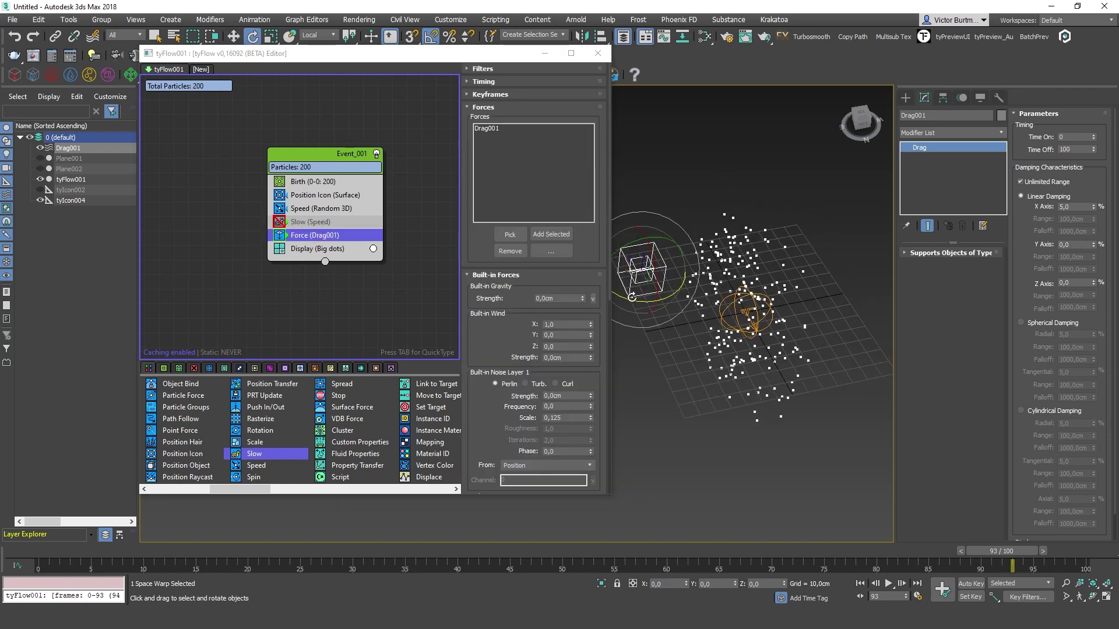
pyautogui.moveTo(647, 298)
pyautogui.mouseDown()
pyautogui.moveTo(679, 300)
pyautogui.moveTo(611, 297)
pyautogui.moveTo(655, 301)
pyautogui.mouseUp()
pyautogui.moveTo(656, 314); pyautogui.dragTo(700, 349, button='middle')
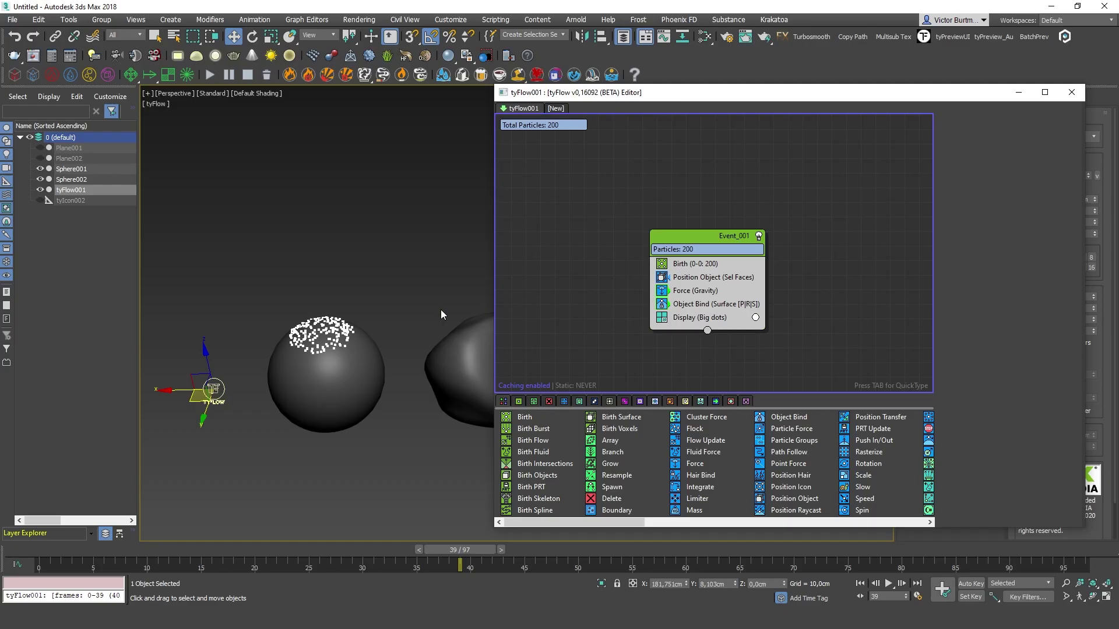
# Step: Scrub through the two-sphere scene to frame 58 and examine the particles spreading over the plain sphere
pyautogui.click(182, 549)
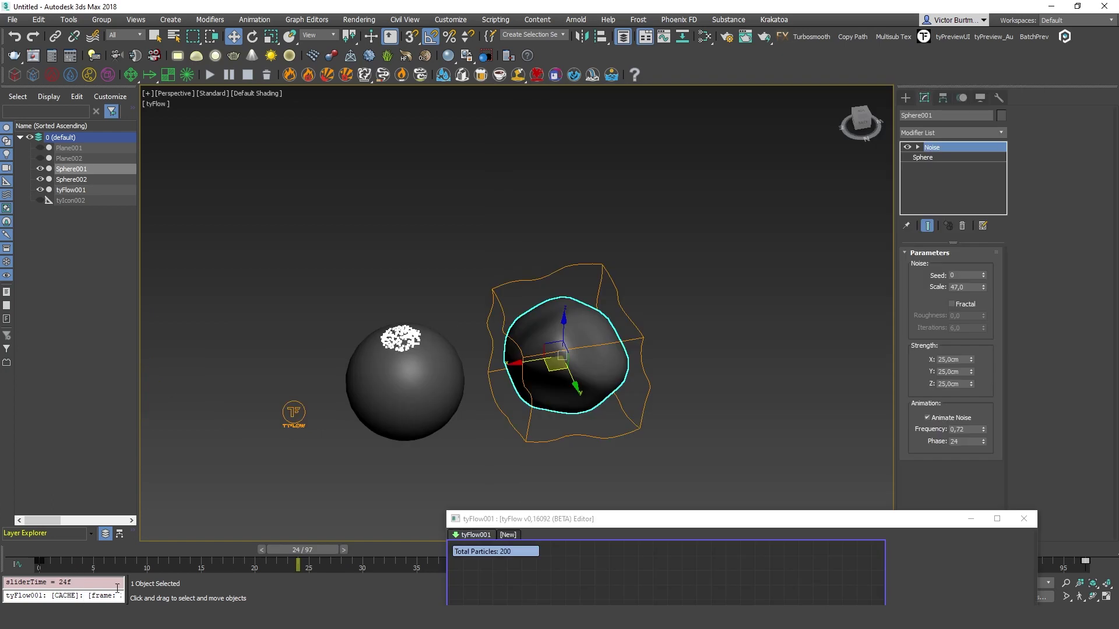
pyautogui.moveTo(42, 549); pyautogui.dragTo(357, 546)
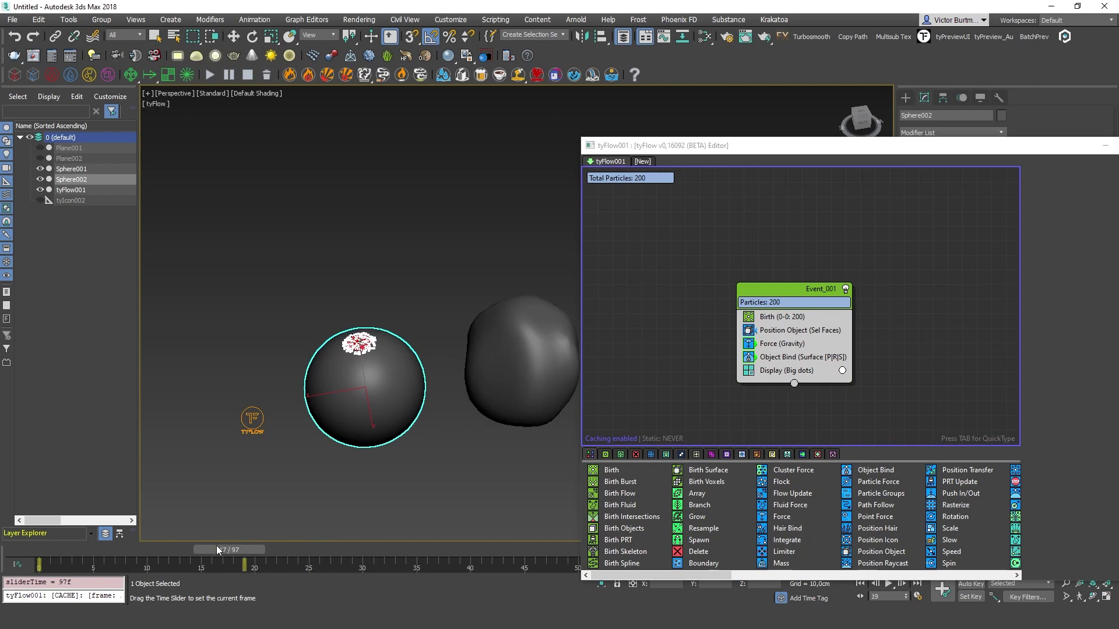
pyautogui.moveTo(326, 553); pyautogui.dragTo(875, 563)
pyautogui.moveTo(42, 552); pyautogui.dragTo(663, 562)
pyautogui.moveTo(355, 389); pyautogui.dragTo(355, 359, button='middle')
pyautogui.scroll(3, 349, 348)
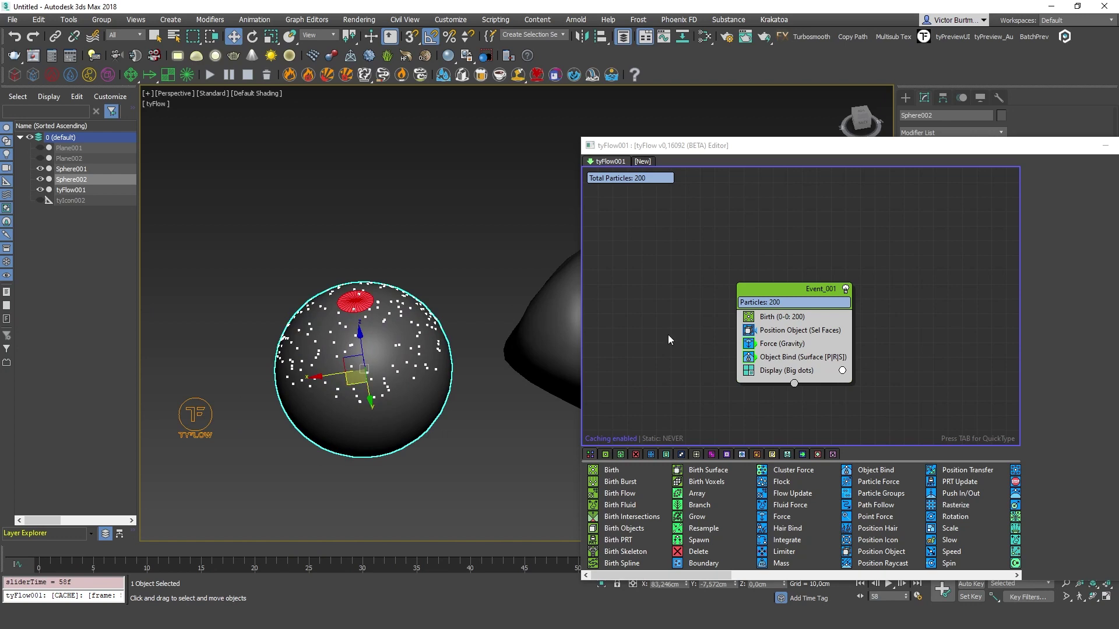
# Step: Add a Position Transfer operator to Event_001 after Object Bind
pyautogui.press('Tab')
pyautogui.write('posit')
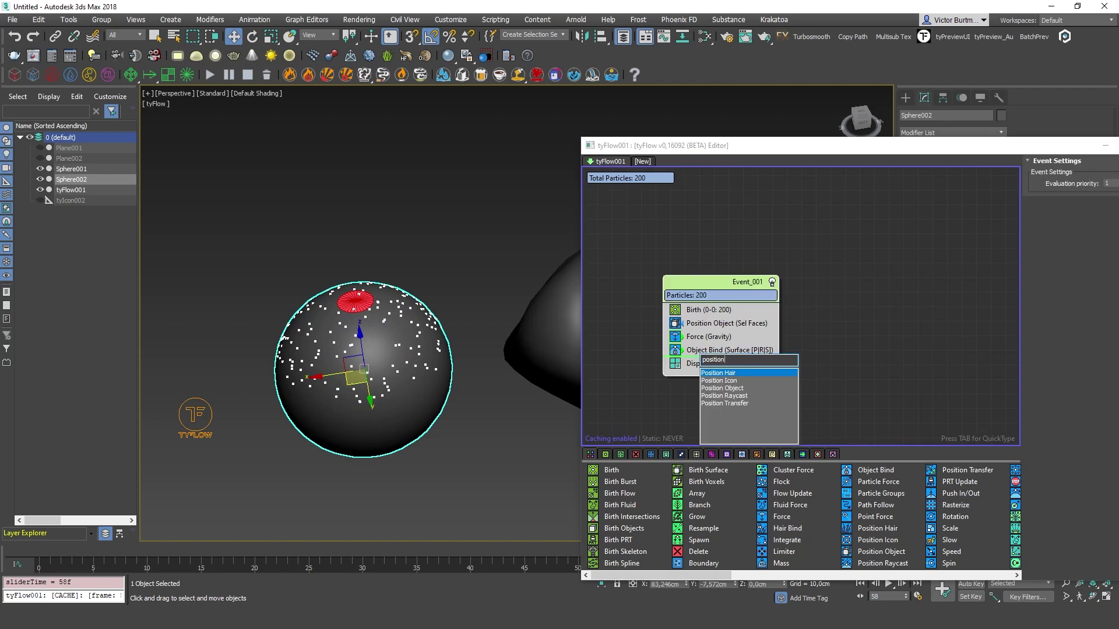
pyautogui.press('Down')
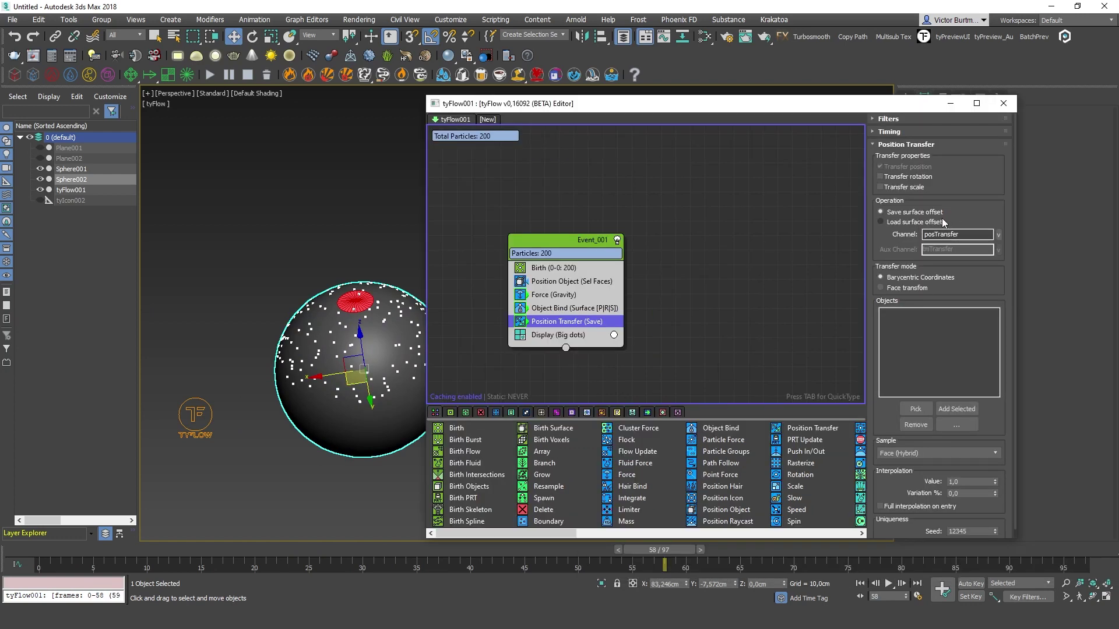
# Step: Start picking a surface object for the Position Transfer (Save) operator in Event_001
pyautogui.click(915, 409)
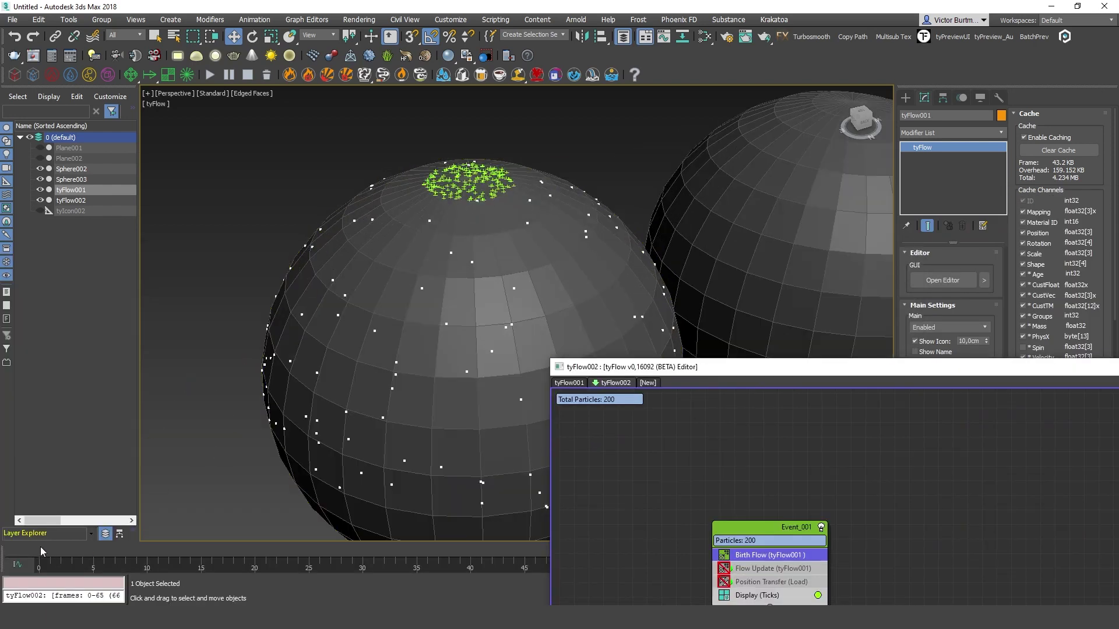
# Step: Scrub the animation from frame 0 to 56 and compare the tyFlow002 particles with the moving tyFlow001 particles
pyautogui.click(41, 552)
pyautogui.keyDown('alt'); pyautogui.moveTo(477, 174); pyautogui.dragTo(462, 215, button='middle'); pyautogui.keyUp('alt')
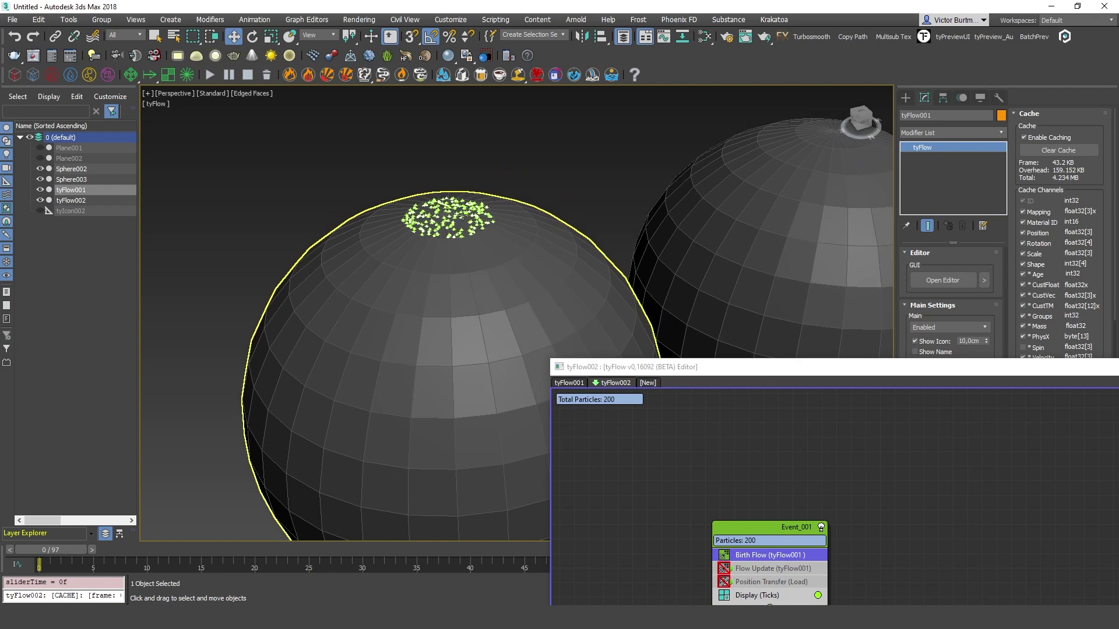
pyautogui.moveTo(64, 552); pyautogui.dragTo(651, 577)
pyautogui.moveTo(596, 305); pyautogui.dragTo(498, 304, button='middle')
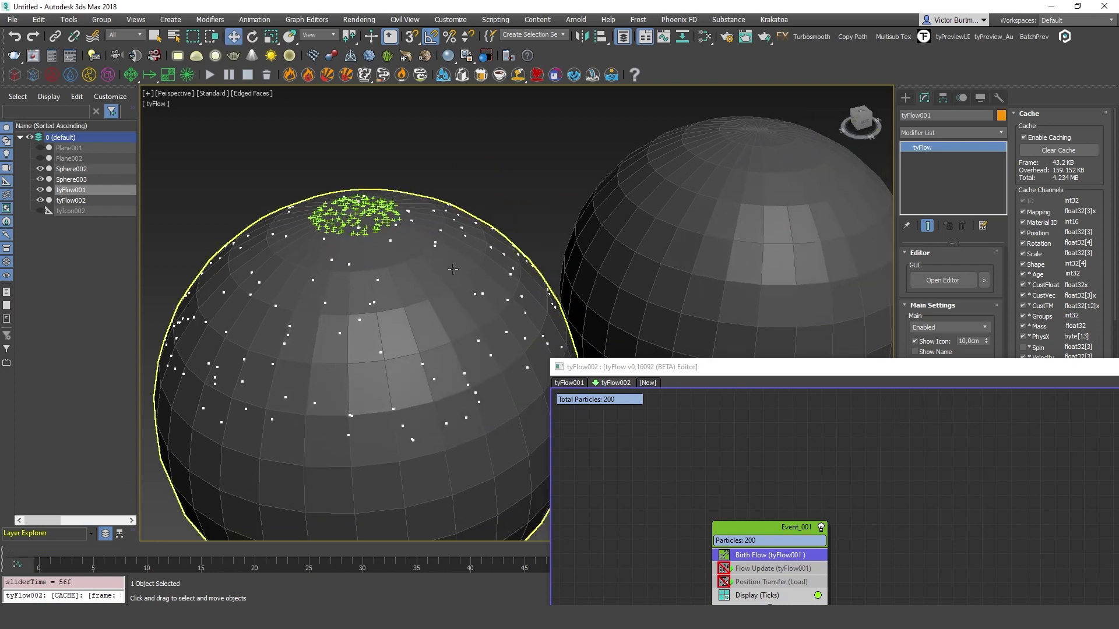
# Step: Enable tyFlow002's Flow Update operator with its Position channel on, and scrub the animation to frame 50
pyautogui.moveTo(671, 365); pyautogui.dragTo(676, 138)
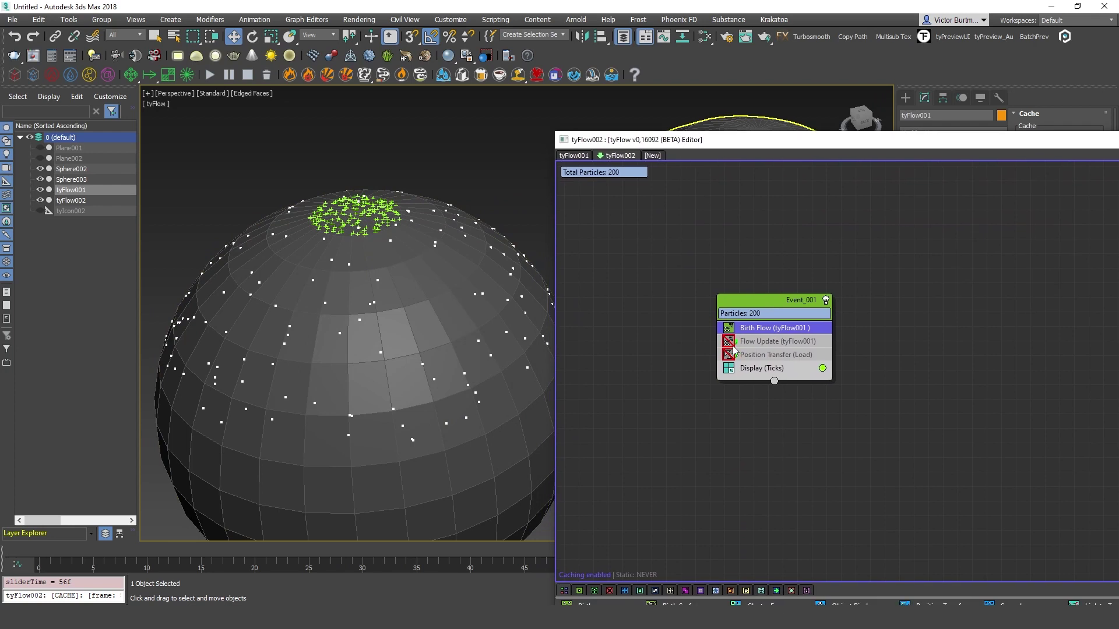
pyautogui.click(758, 341)
pyautogui.moveTo(852, 140); pyautogui.dragTo(203, 166)
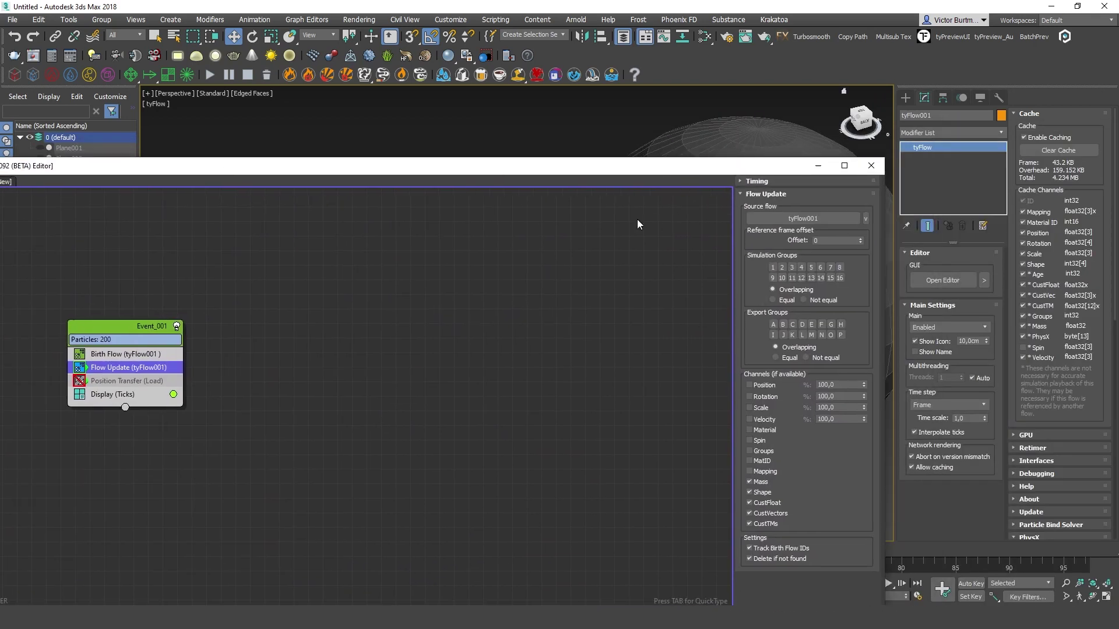
pyautogui.click(750, 385)
pyautogui.moveTo(571, 171); pyautogui.dragTo(247, 407)
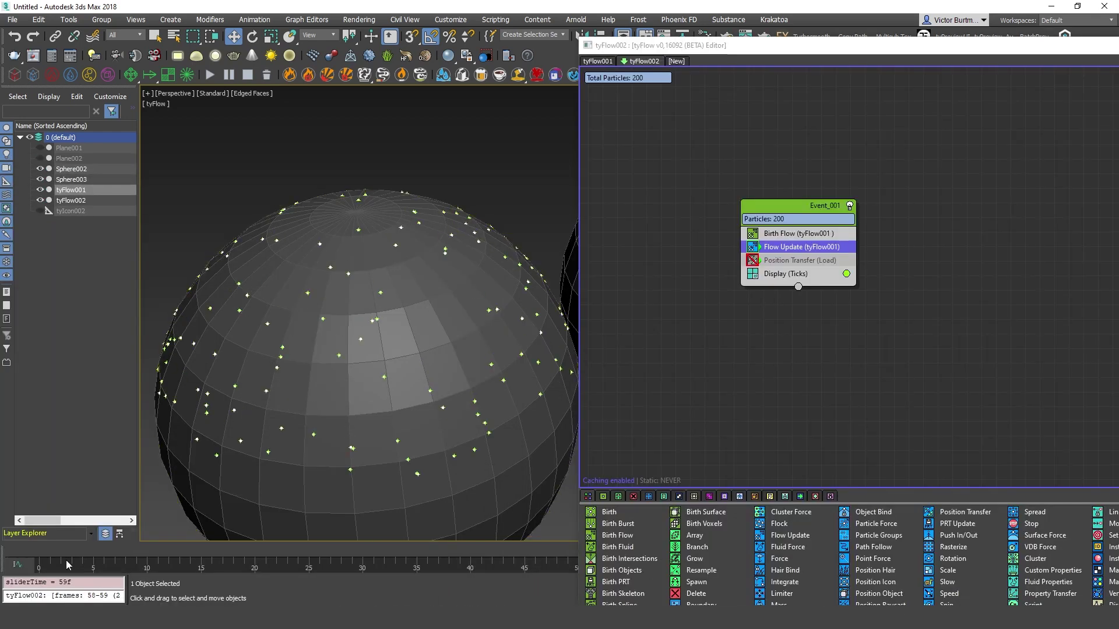
pyautogui.moveTo(41, 550); pyautogui.dragTo(583, 542)
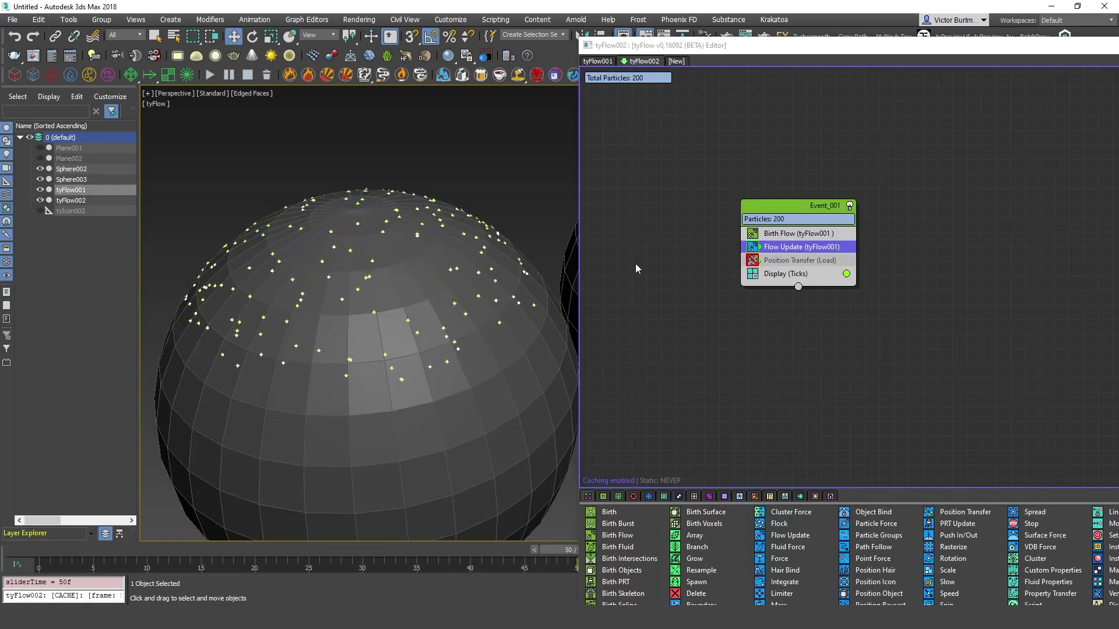
# Step: Enable the Position Transfer (Load) operator in tyFlow002's Event_001
pyautogui.moveTo(685, 108); pyautogui.dragTo(700, 144, button='middle')
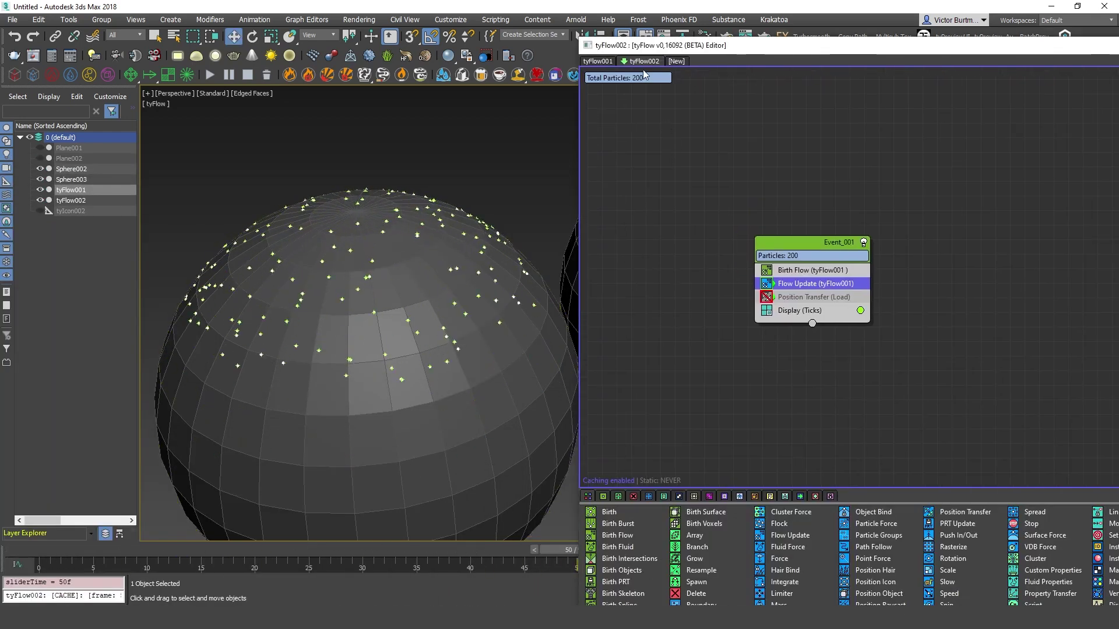
pyautogui.click(790, 295)
pyautogui.click(767, 299)
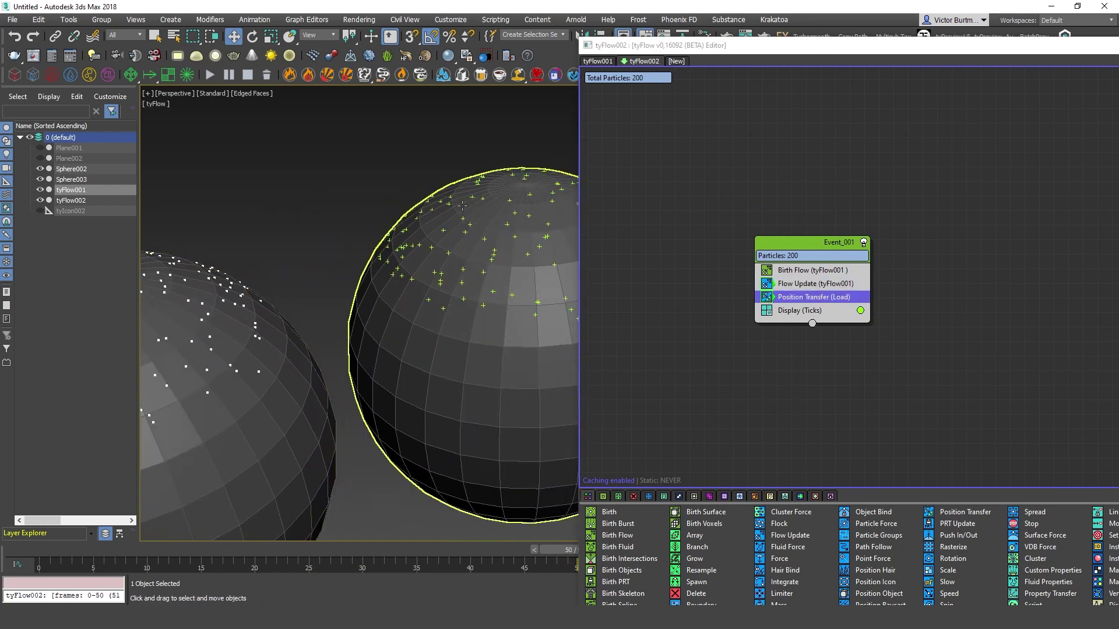
pyautogui.moveTo(830, 46); pyautogui.dragTo(36, 103)
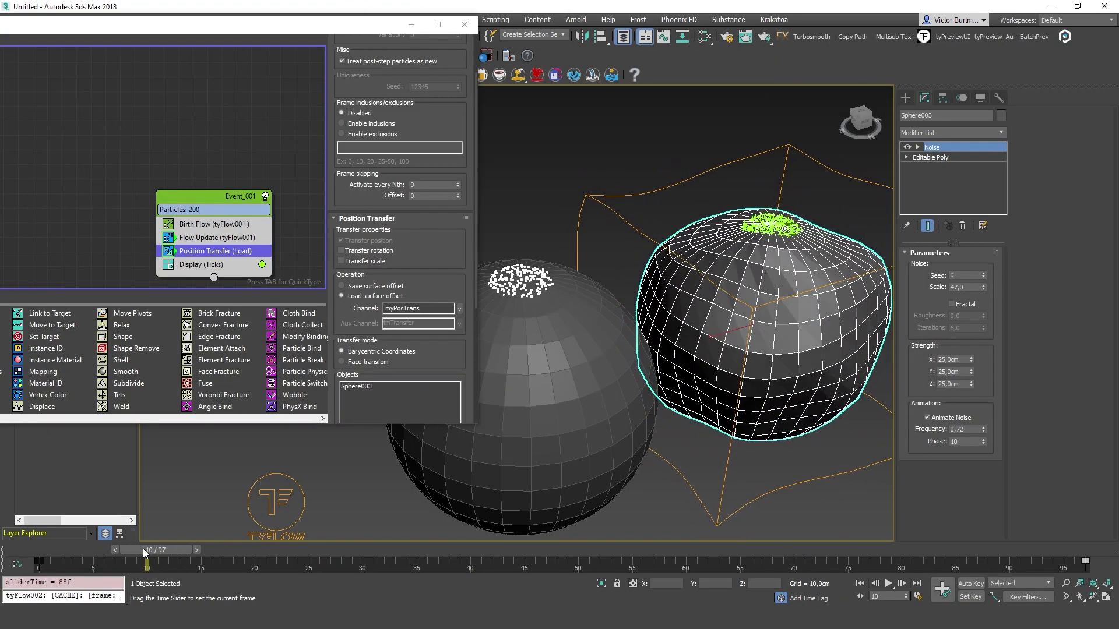
# Step: Scrub the animation repeatedly, ending at frame 47, and examine how the transferred particles follow the noise-deformed Sphere003
pyautogui.moveTo(142, 547); pyautogui.dragTo(653, 487)
pyautogui.moveTo(375, 24); pyautogui.dragTo(132, 345)
pyautogui.moveTo(284, 548); pyautogui.dragTo(761, 556)
pyautogui.press('w')
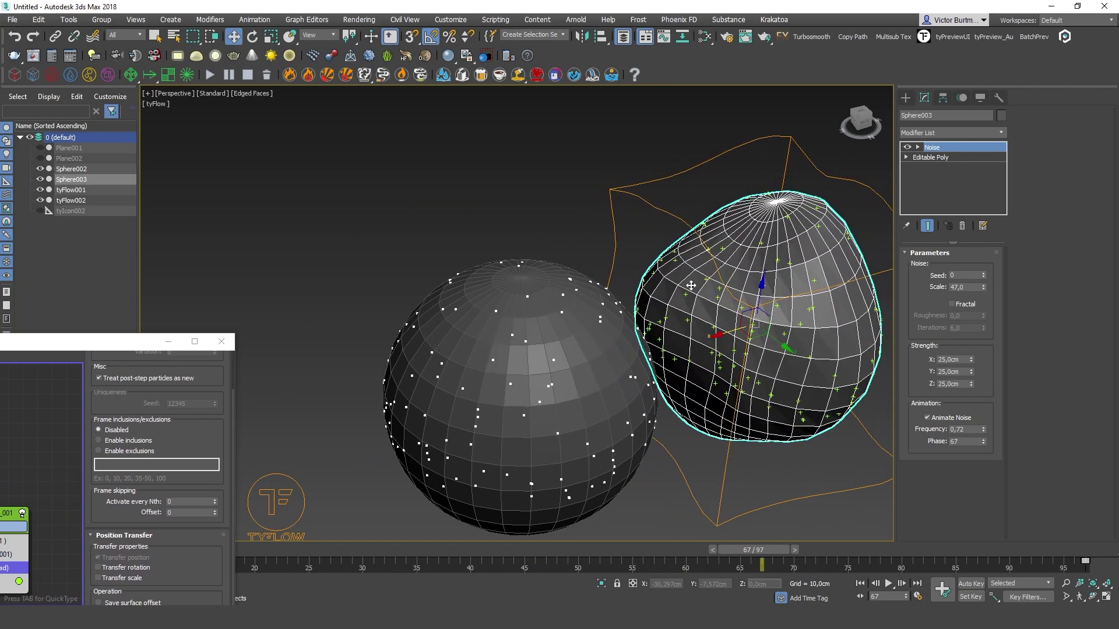
pyautogui.moveTo(708, 315); pyautogui.dragTo(565, 318, button='middle')
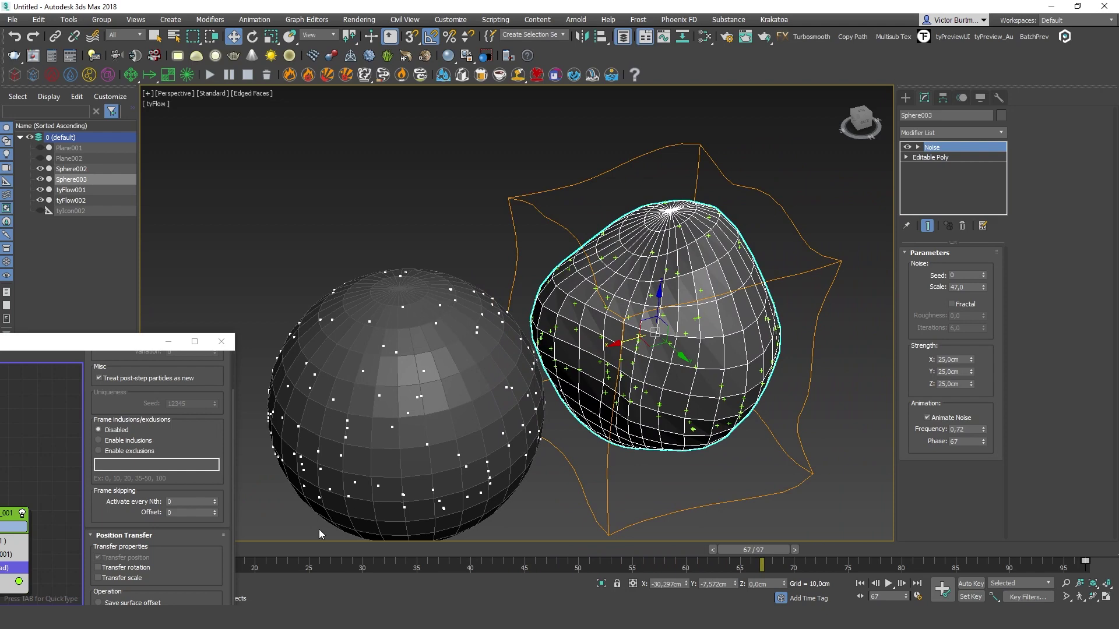
pyautogui.moveTo(286, 548); pyautogui.dragTo(734, 549)
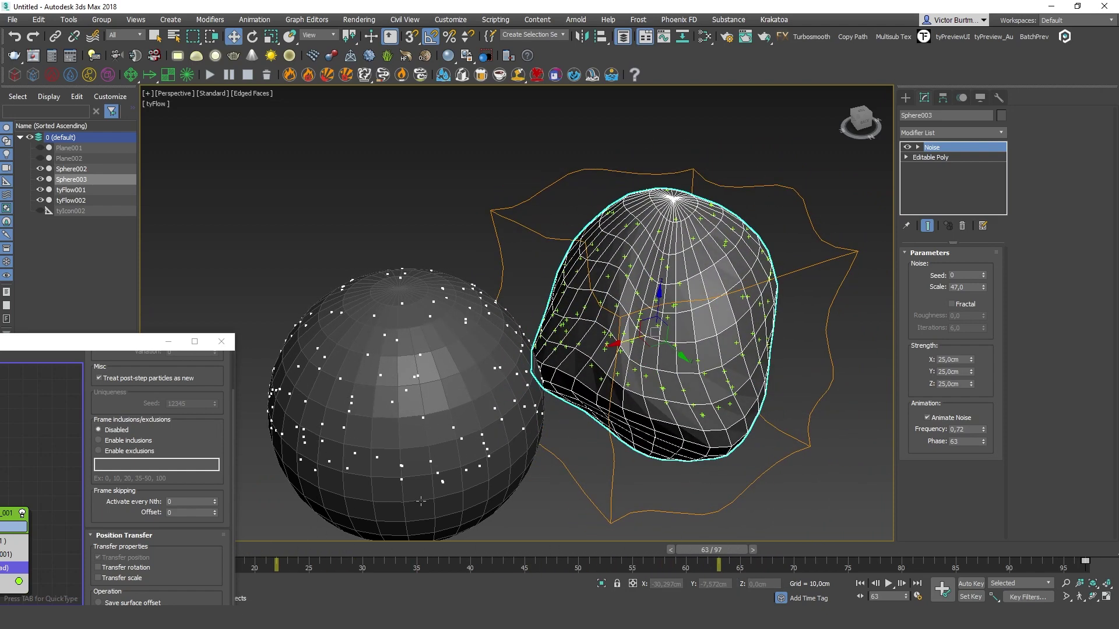
pyautogui.moveTo(275, 550); pyautogui.dragTo(562, 569)
pyautogui.moveTo(247, 301); pyautogui.dragTo(375, 295, button='middle')
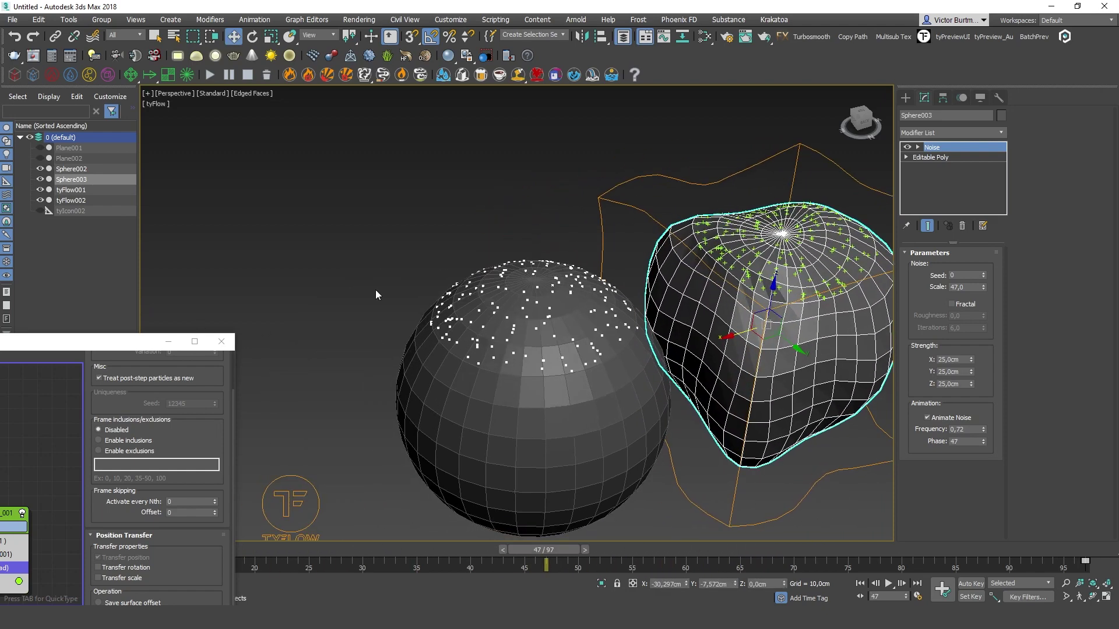
# Step: Select tyFlow002 and open its editor to review the Position Transfer setup and cache channels
pyautogui.moveTo(110, 347); pyautogui.dragTo(1040, 223)
pyautogui.doubleClick(263, 233)
pyautogui.moveTo(643, 214); pyautogui.dragTo(271, 294)
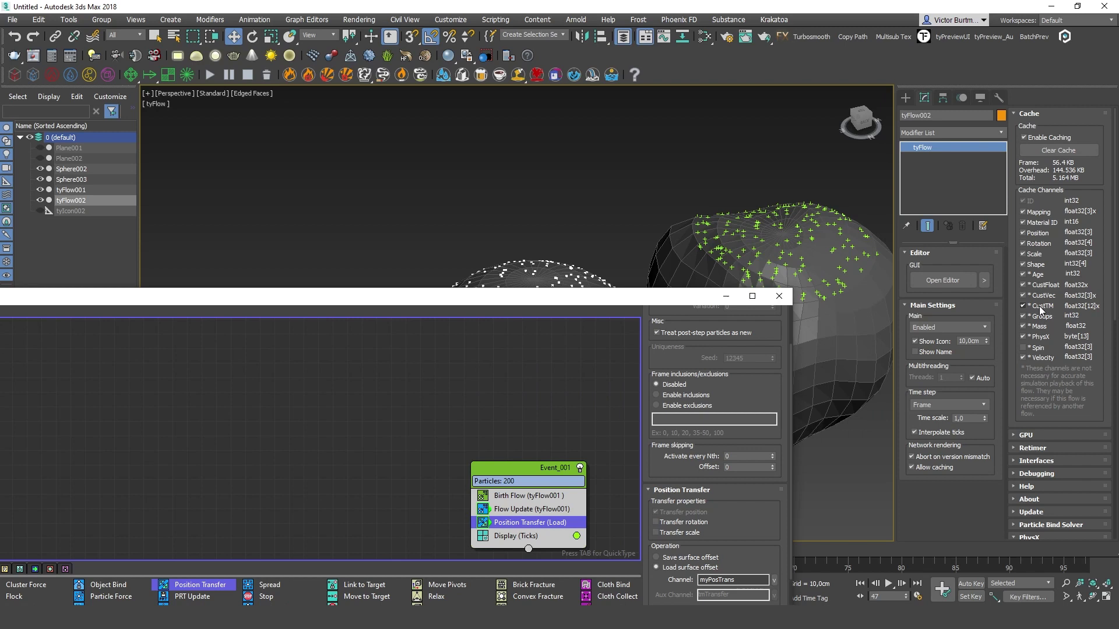
pyautogui.click(942, 281)
pyautogui.click(225, 196)
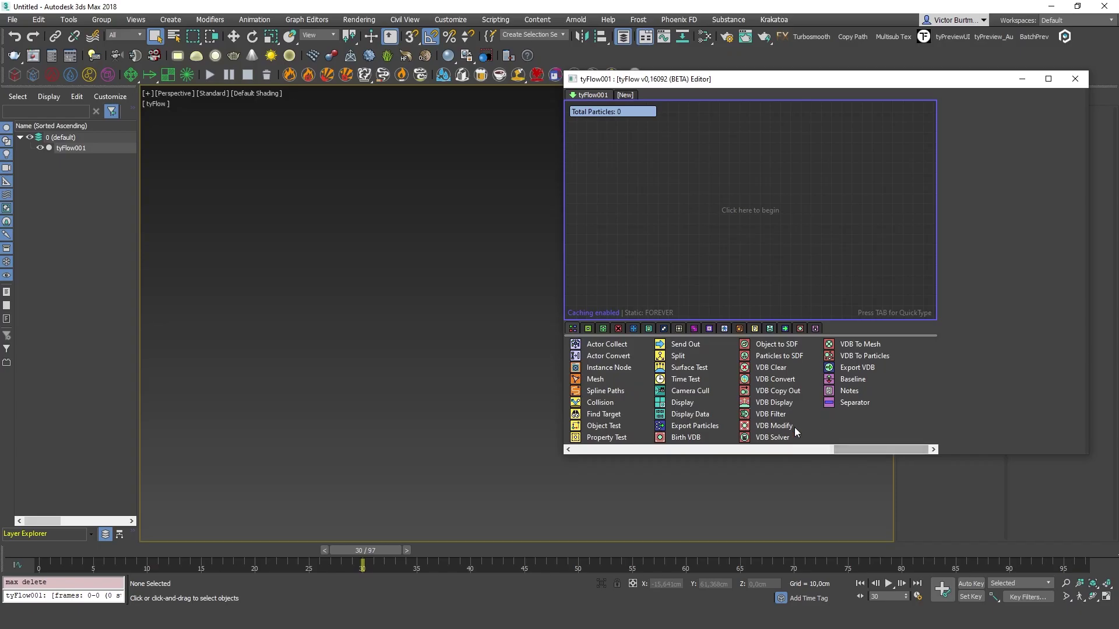
# Step: Create a new event with a Camera Cull operator in the empty tyFlow001 graph
pyautogui.moveTo(685, 393); pyautogui.dragTo(735, 203)
pyautogui.moveTo(780, 85); pyautogui.dragTo(894, 89)
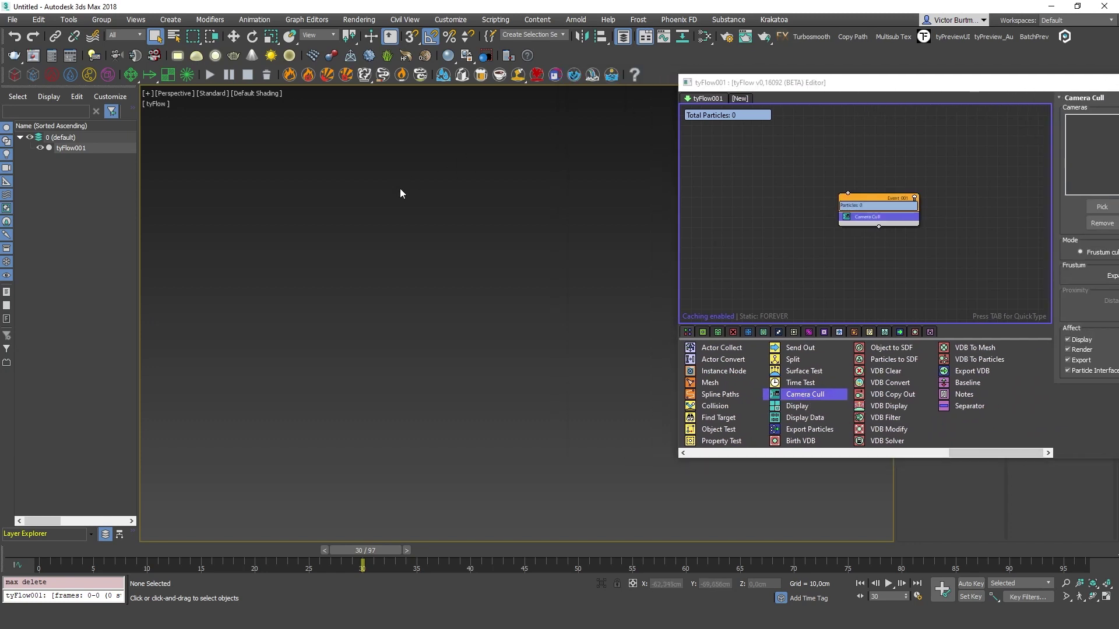
pyautogui.press('z')
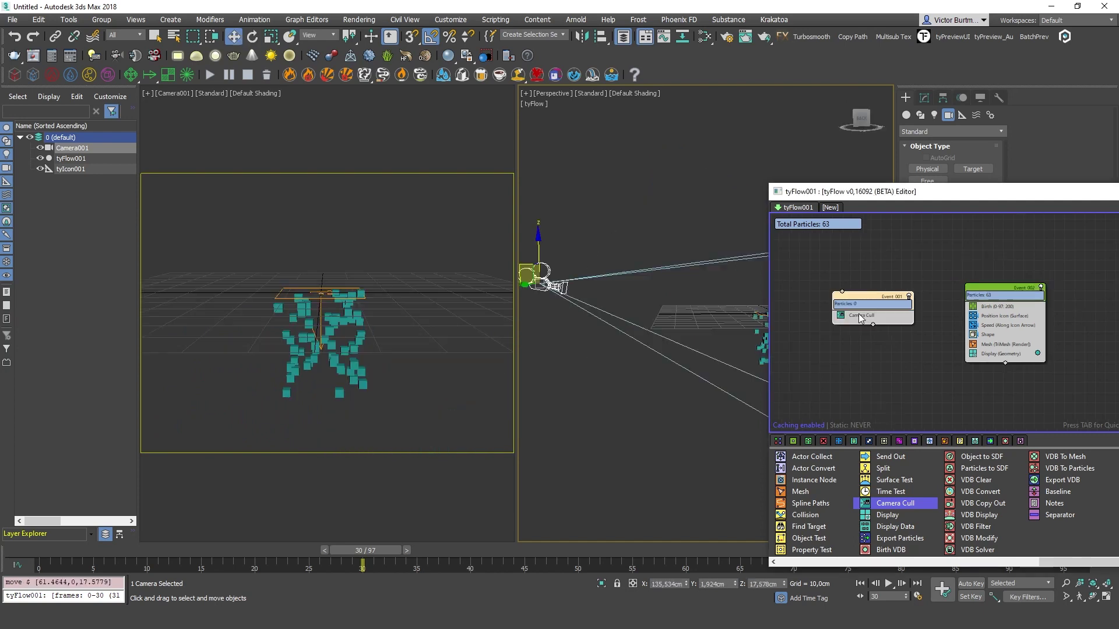
# Step: Move the Camera Cull operator into Event_002 after Shape and pick Camera001 as its camera
pyautogui.moveTo(859, 318); pyautogui.dragTo(1008, 341)
pyautogui.moveTo(1008, 341); pyautogui.dragTo(1008, 340)
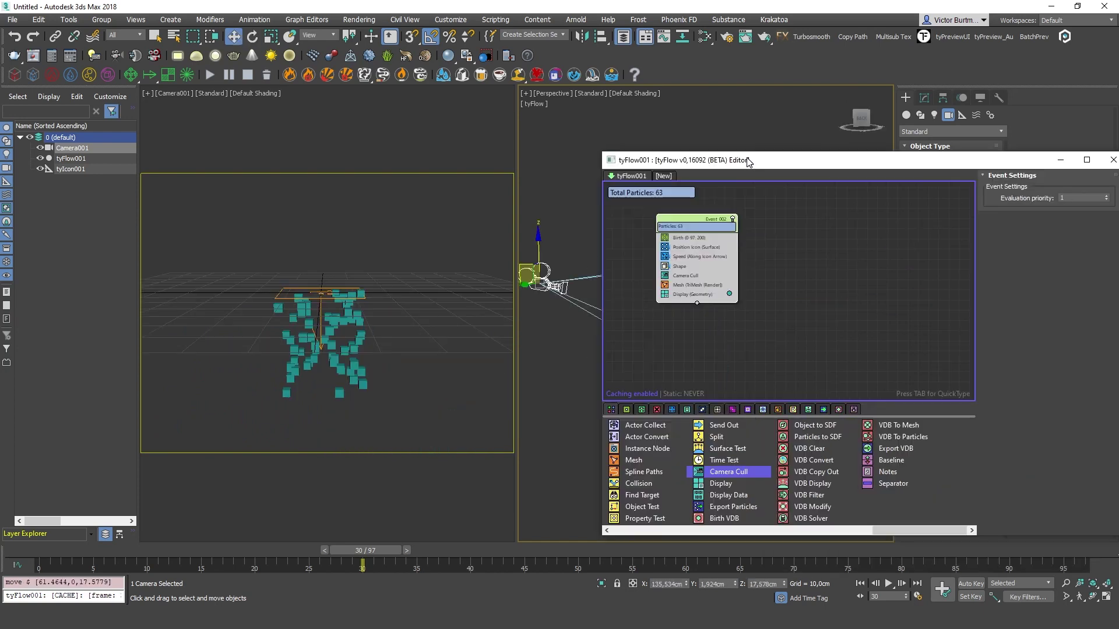
pyautogui.scroll(2, 708, 233)
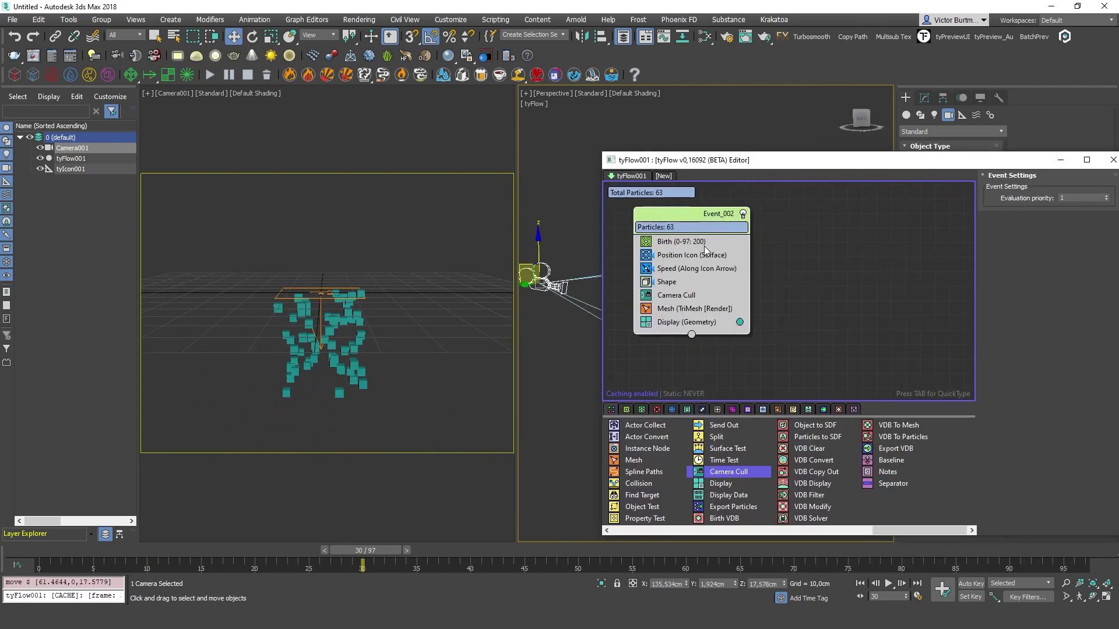
pyautogui.click(676, 298)
pyautogui.click(1017, 284)
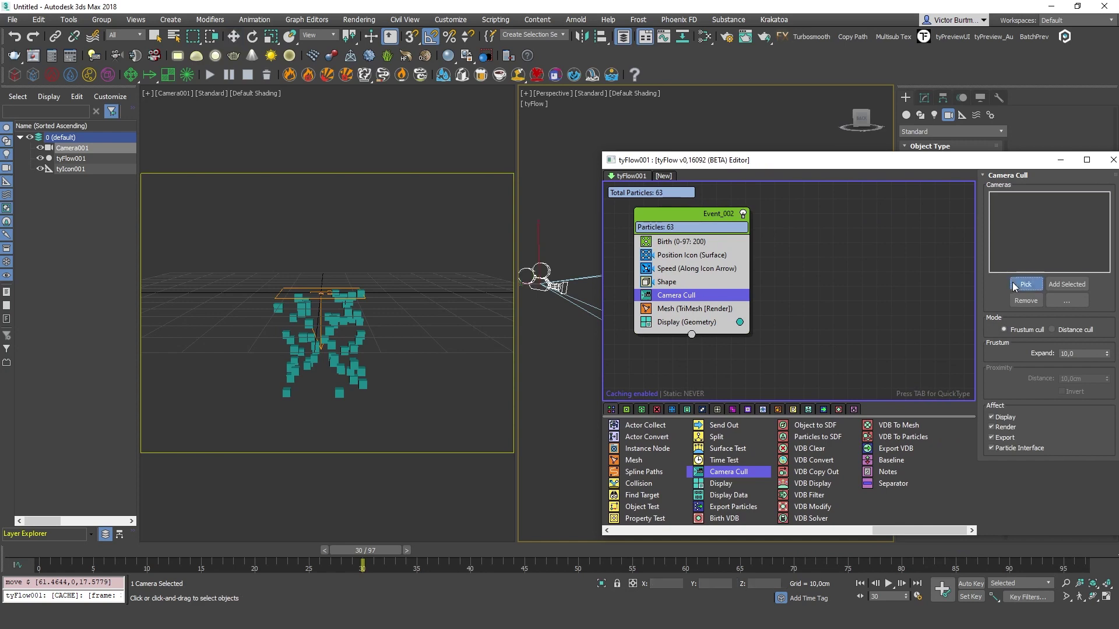
pyautogui.click(545, 279)
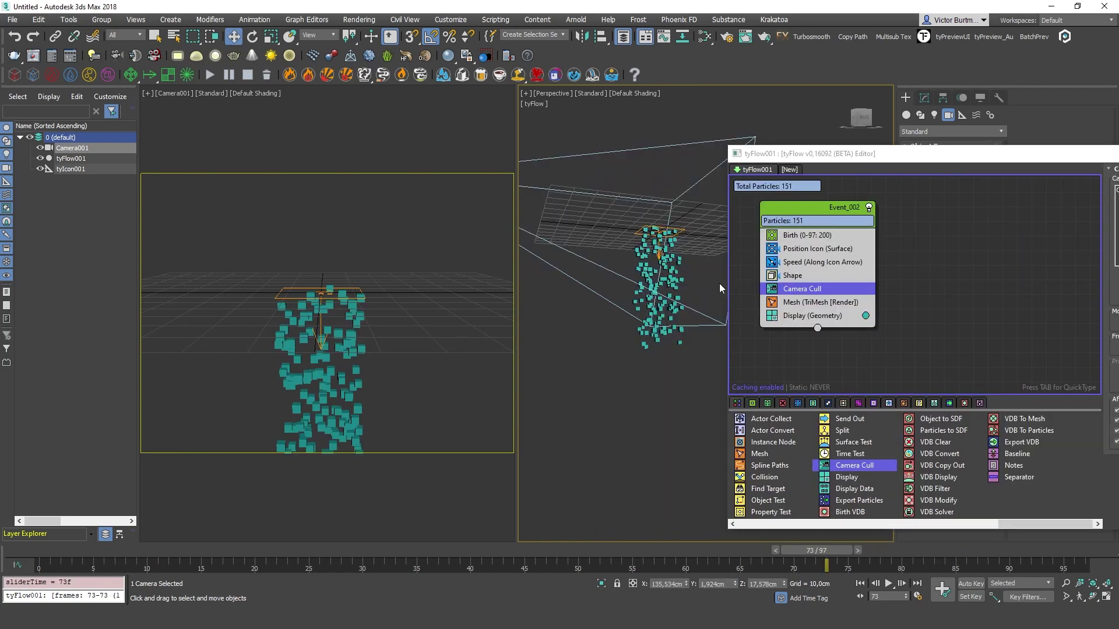
# Step: Set Camera Cull's frustum Expand to 0 and check the culled particles against the camera frustum at frame 90
pyautogui.moveTo(963, 158); pyautogui.dragTo(387, 455)
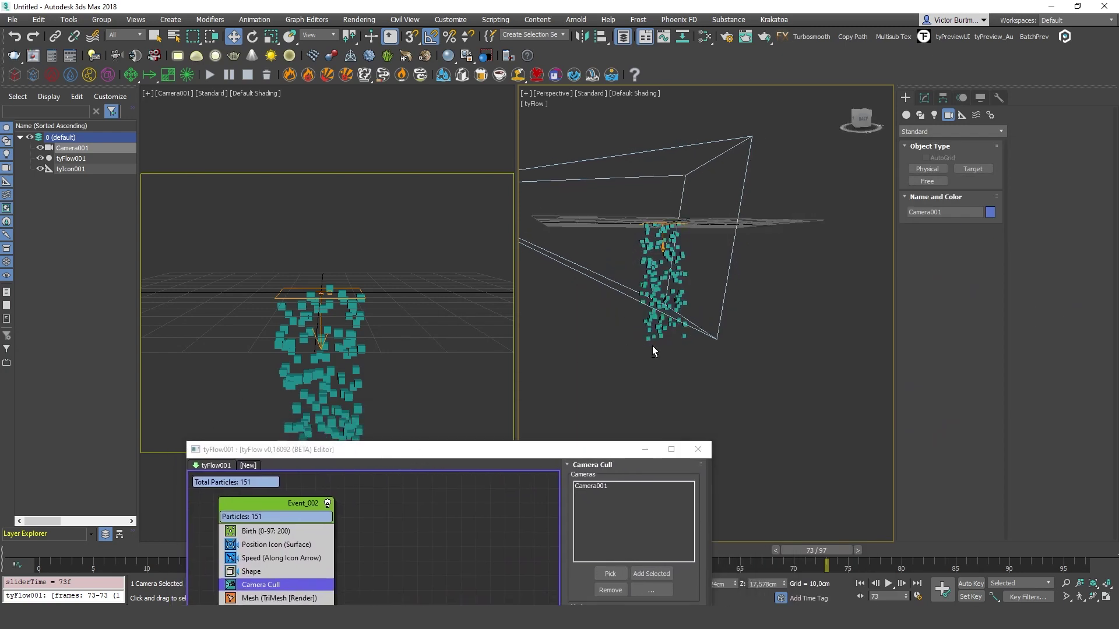
pyautogui.moveTo(527, 443); pyautogui.dragTo(434, 132)
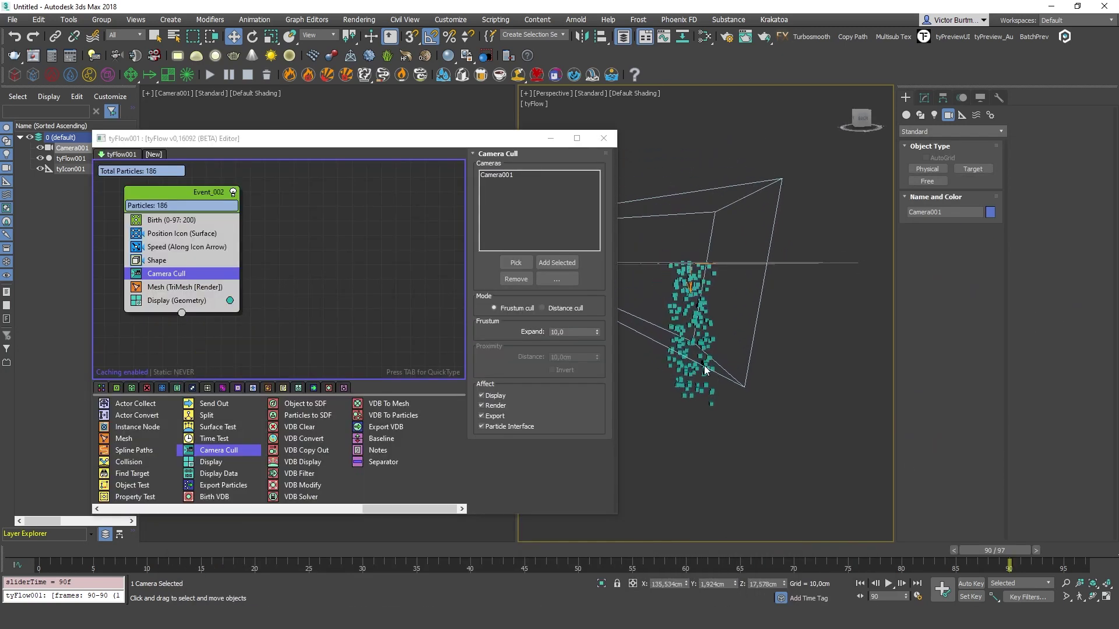
pyautogui.doubleClick(562, 335)
pyautogui.rightClick(596, 335)
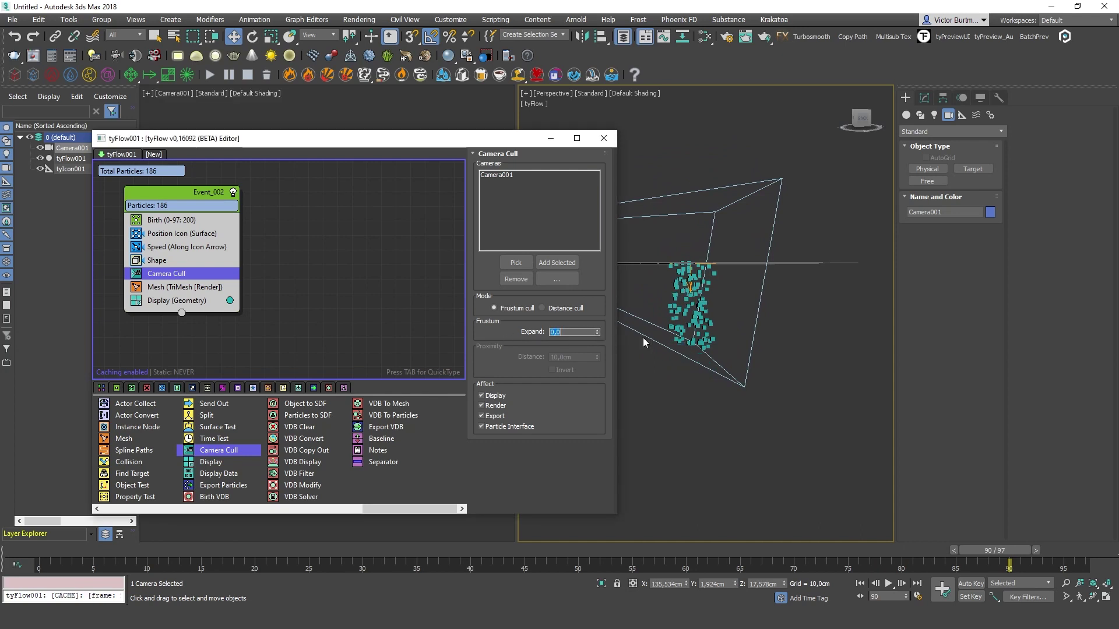
pyautogui.keyDown('alt'); pyautogui.moveTo(642, 337); pyautogui.dragTo(648, 340, button='middle'); pyautogui.keyUp('alt')
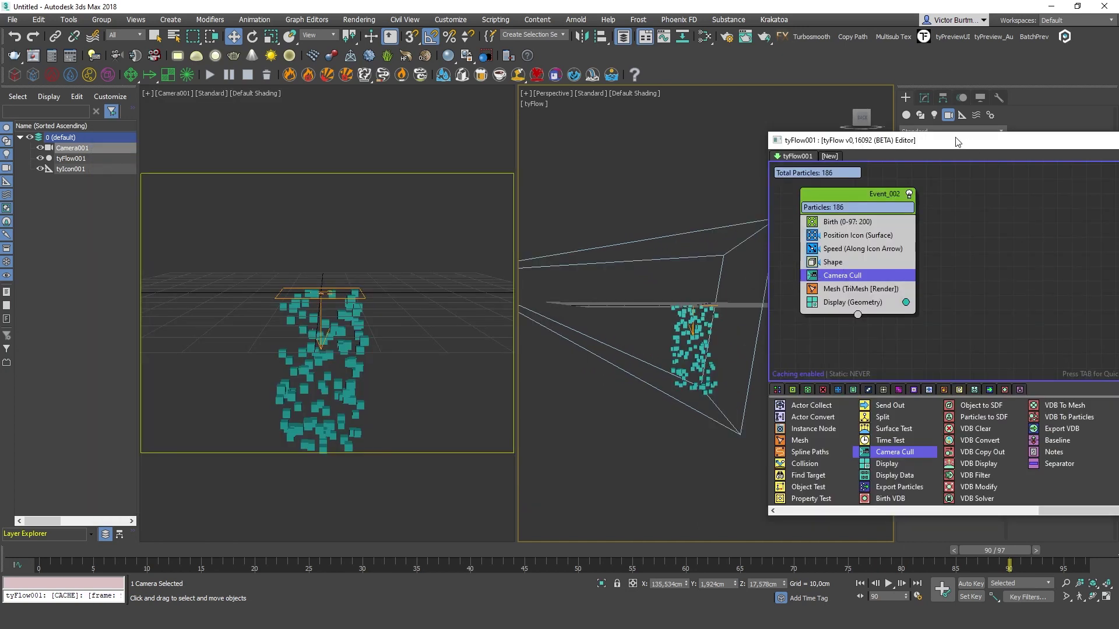
# Step: Toggle Camera Cull's Display option off and on to compare the particles in the viewport
pyautogui.moveTo(956, 142); pyautogui.dragTo(430, 185)
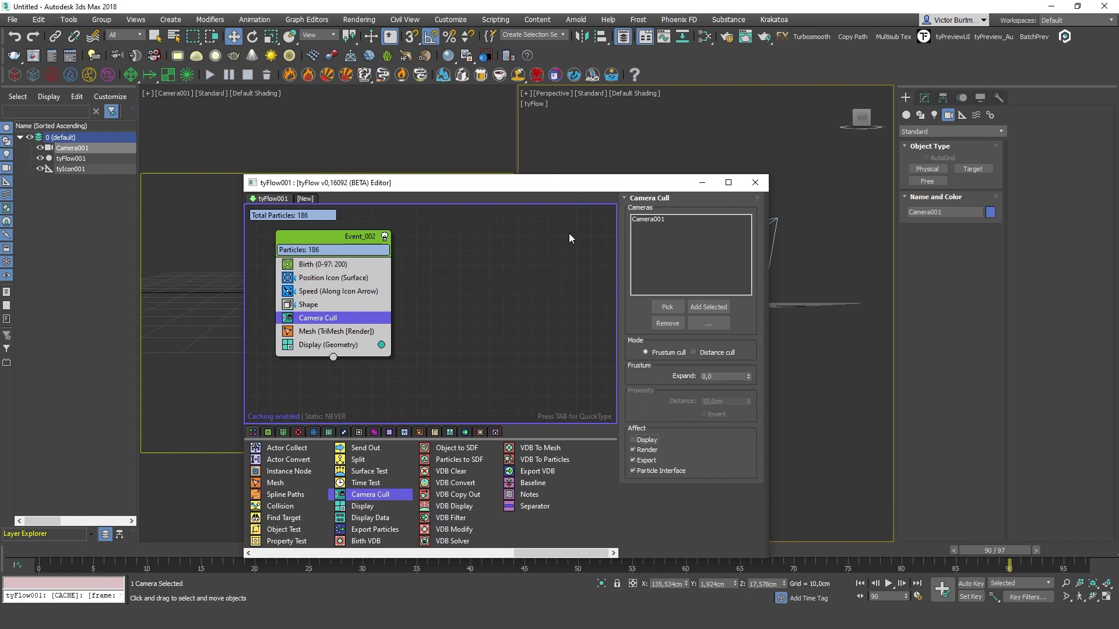
pyautogui.moveTo(629, 194); pyautogui.dragTo(285, 151)
pyautogui.click(288, 400)
pyautogui.click(288, 400)
pyautogui.click(288, 399)
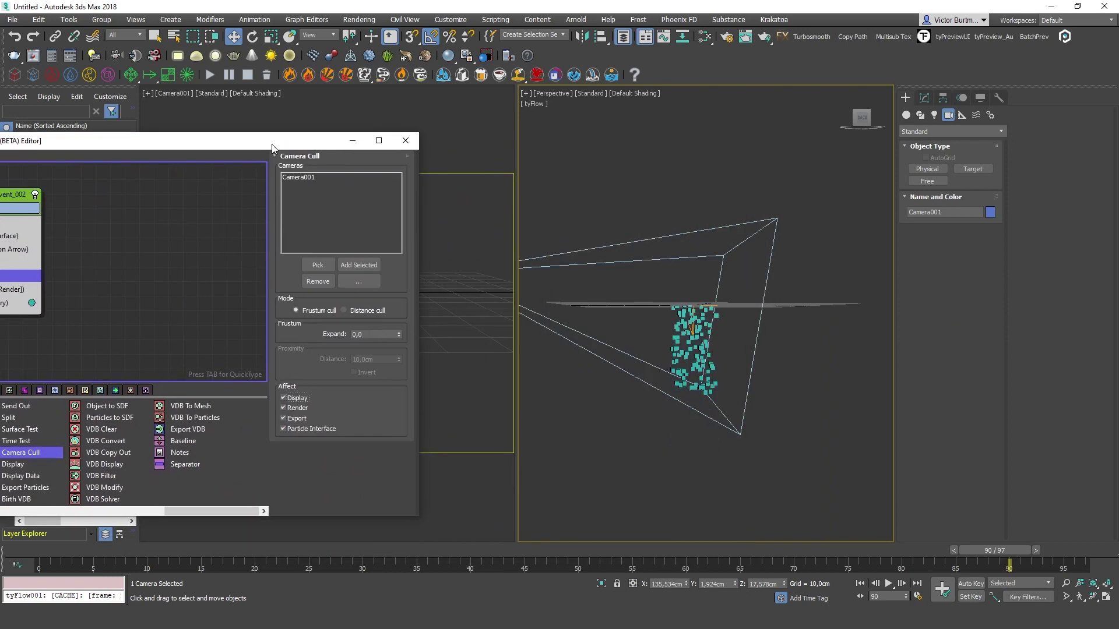
# Step: Toggle the Camera Cull operator in Event_002 and view the particles against the camera frustum at frame 38
pyautogui.moveTo(272, 144); pyautogui.dragTo(637, 154)
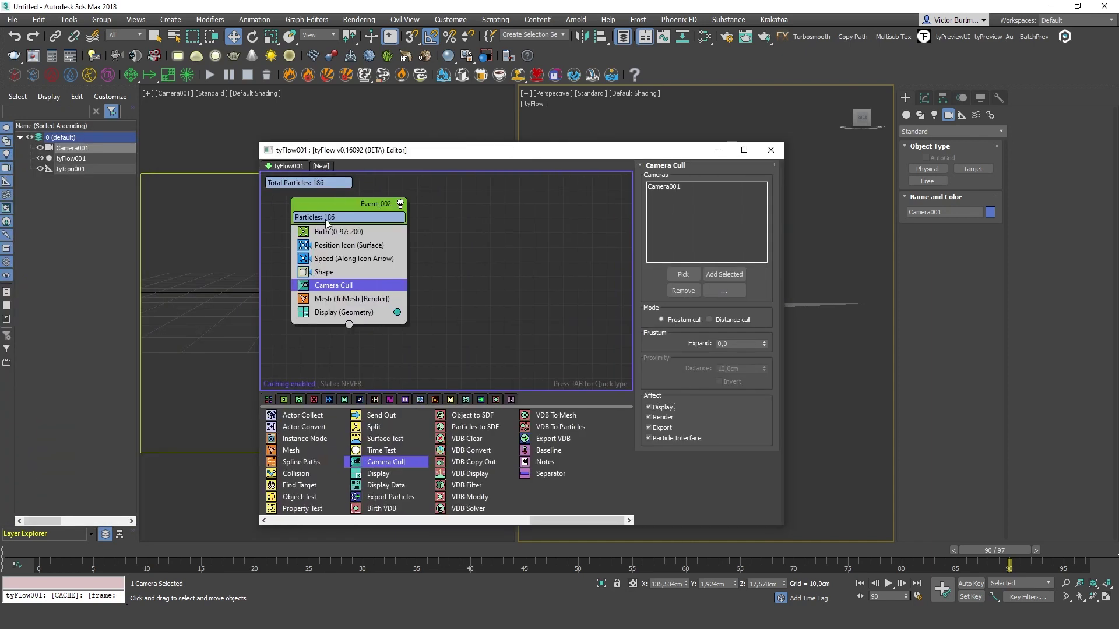
pyautogui.click(303, 288)
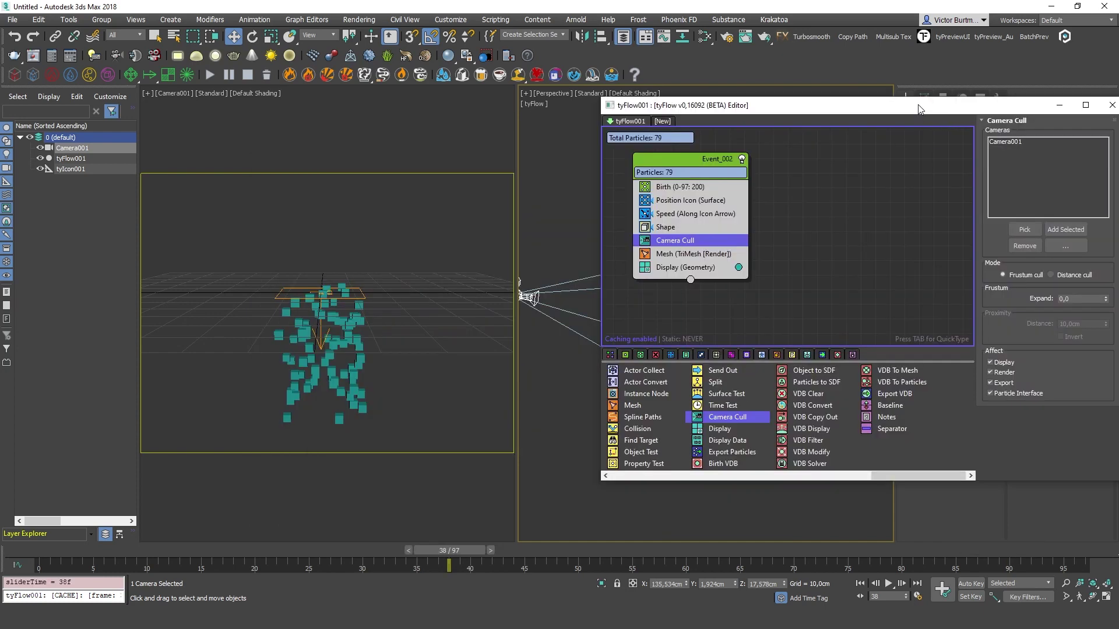
pyautogui.moveTo(918, 109); pyautogui.dragTo(876, 256)
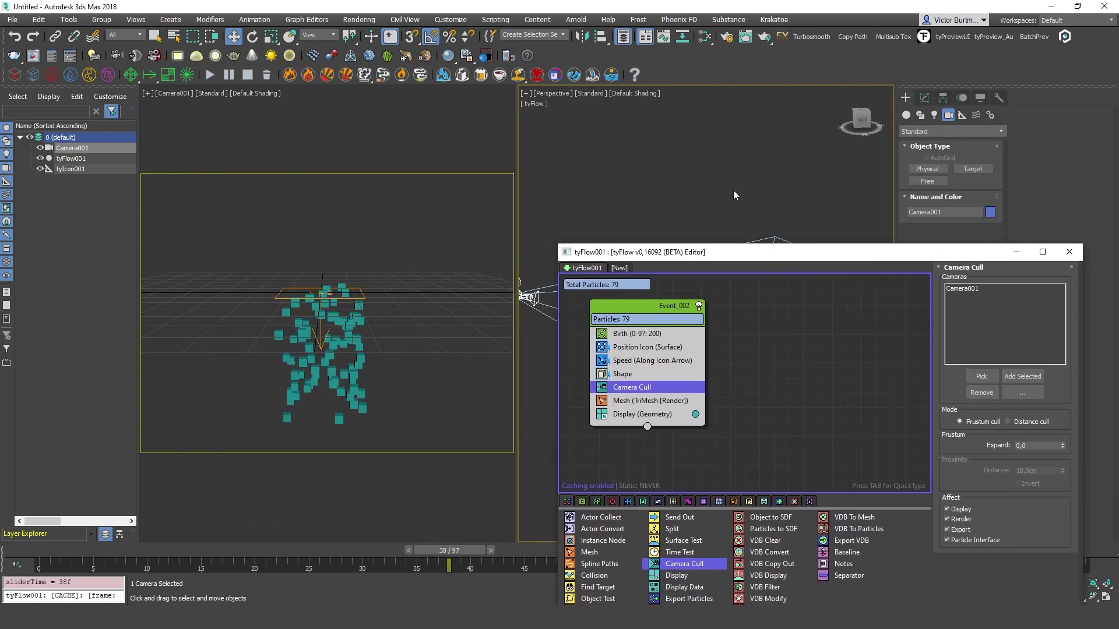
pyautogui.scroll(-4, 729, 192)
pyautogui.moveTo(729, 191)
pyautogui.mouseDown(button='middle')
pyautogui.moveTo(714, 153)
pyautogui.moveTo(732, 187)
pyautogui.mouseUp(button='middle')
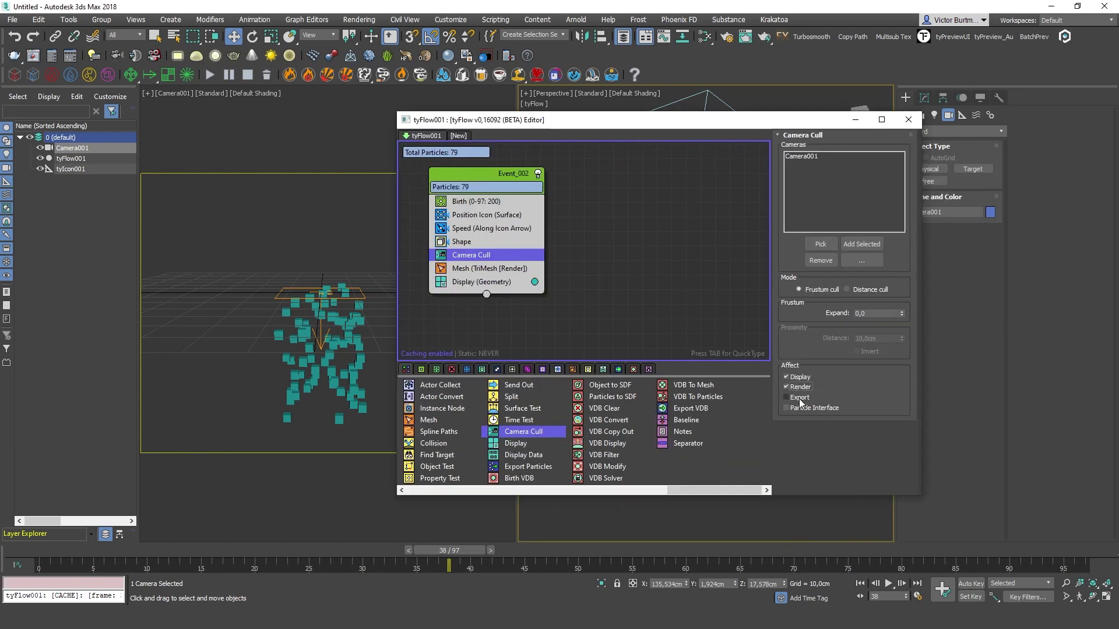
# Step: Toggle Camera Cull's Particle Interface and Display options under Affect
pyautogui.click(802, 407)
pyautogui.click(802, 409)
pyautogui.click(797, 377)
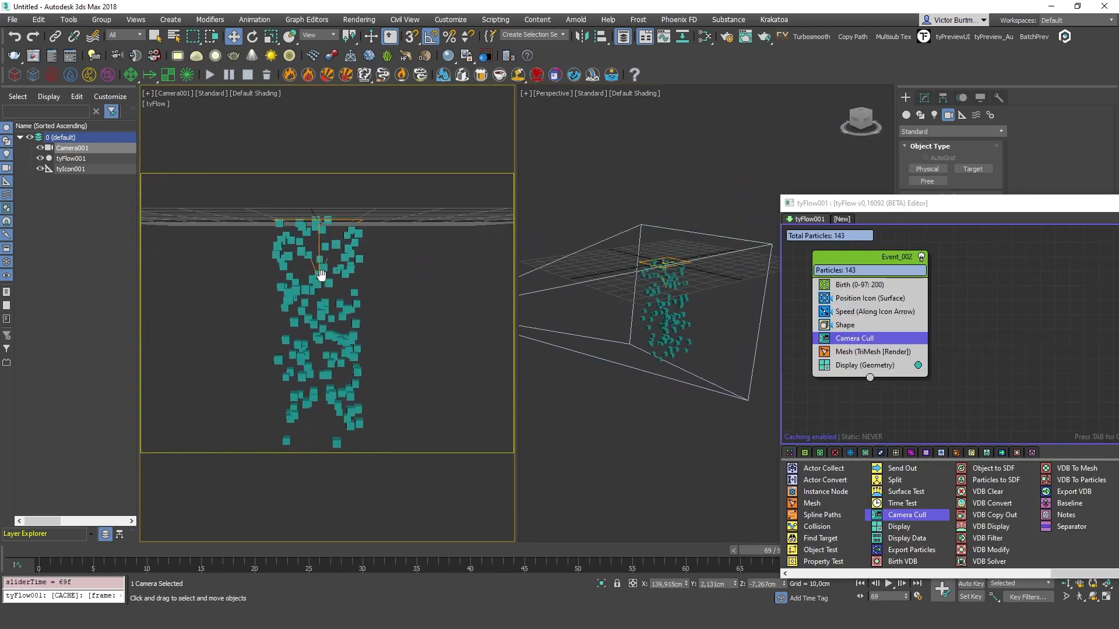
# Step: Switch Camera Cull's mode to Distance cull and inspect the camera's position relative to the emitter
pyautogui.moveTo(321, 274); pyautogui.dragTo(184, 233, button='middle')
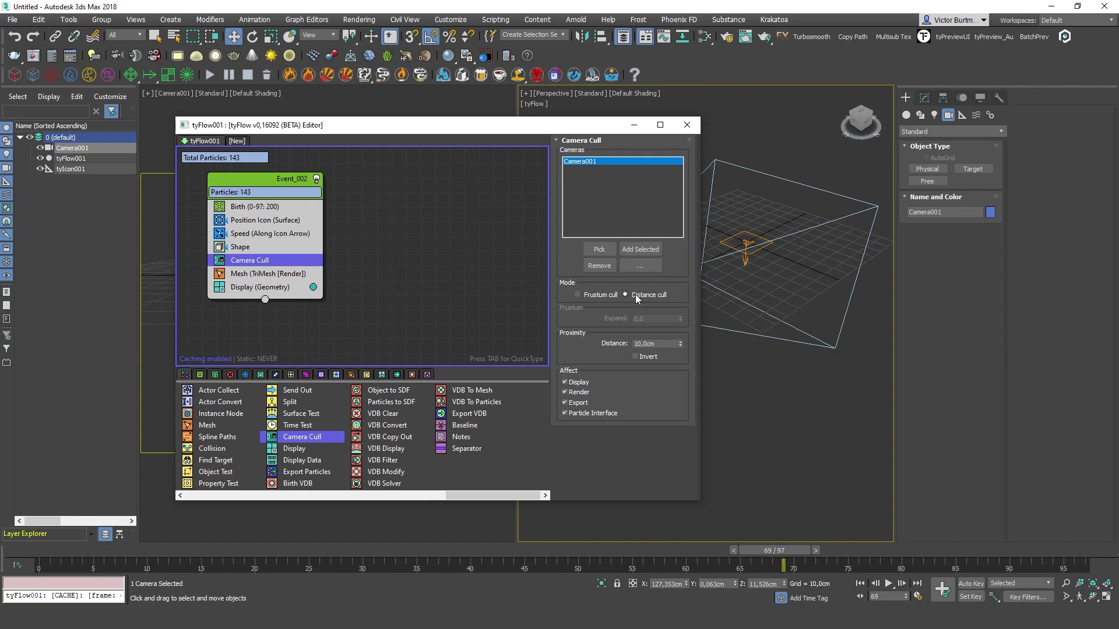
pyautogui.moveTo(747, 257)
pyautogui.mouseDown(button='middle')
pyautogui.moveTo(862, 274)
pyautogui.moveTo(756, 260)
pyautogui.mouseUp(button='middle')
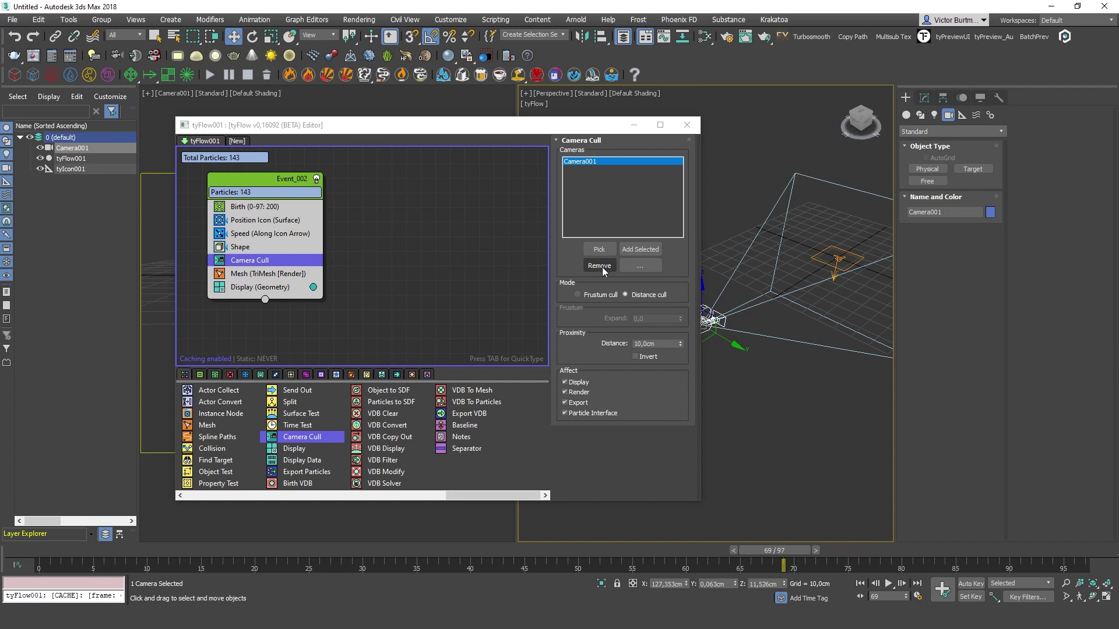
# Step: Replace the camera in Camera Cull's Cameras list with the box object Box001
pyautogui.click(600, 266)
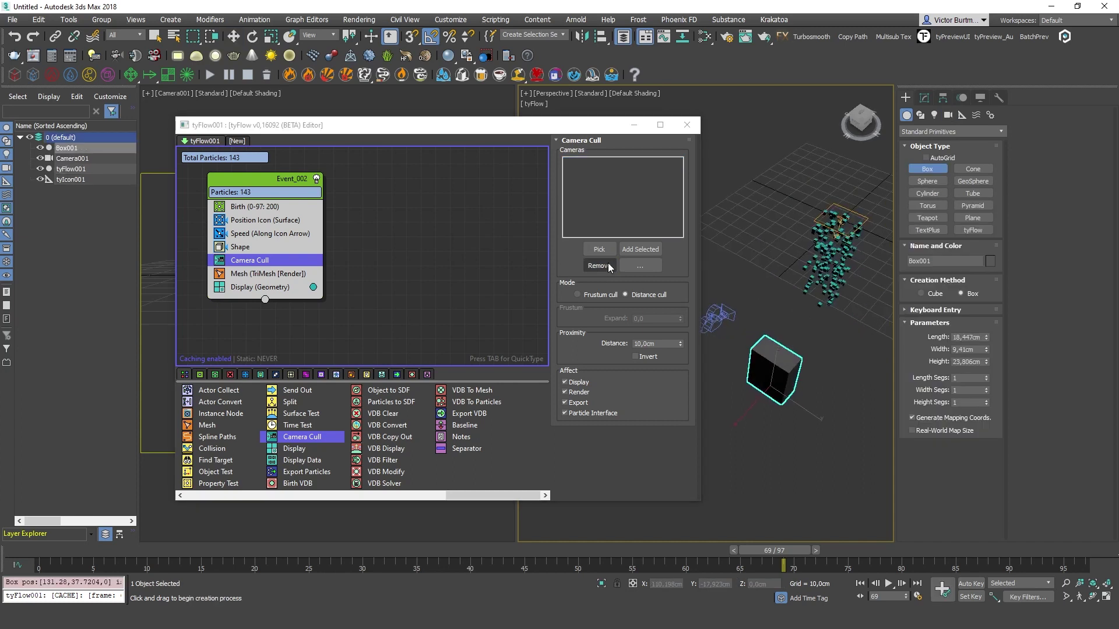
pyautogui.click(601, 249)
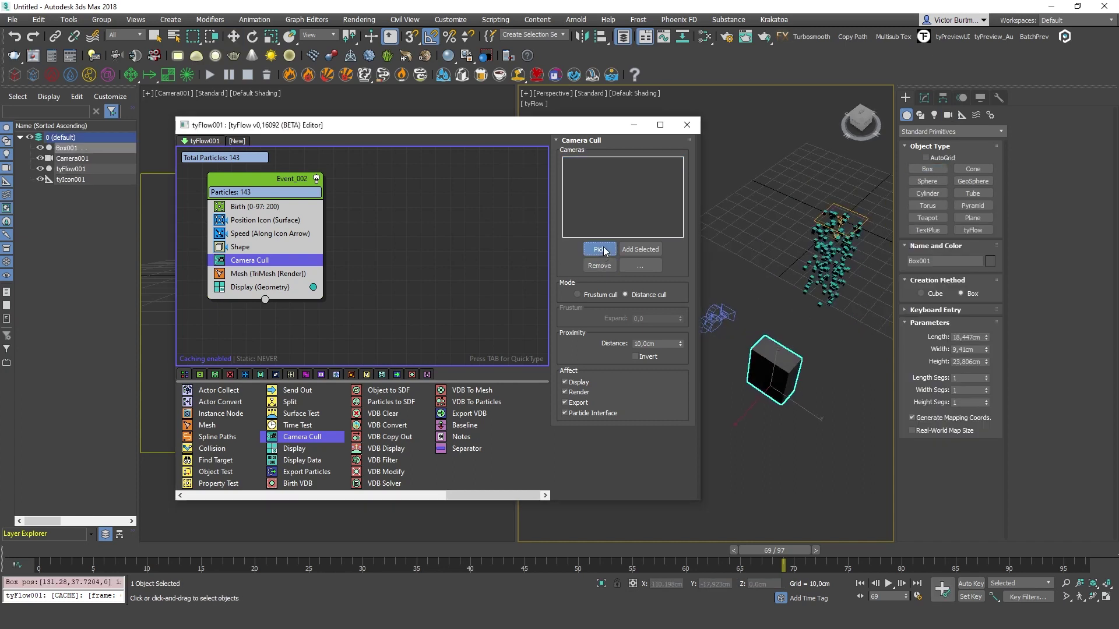
pyautogui.click(782, 361)
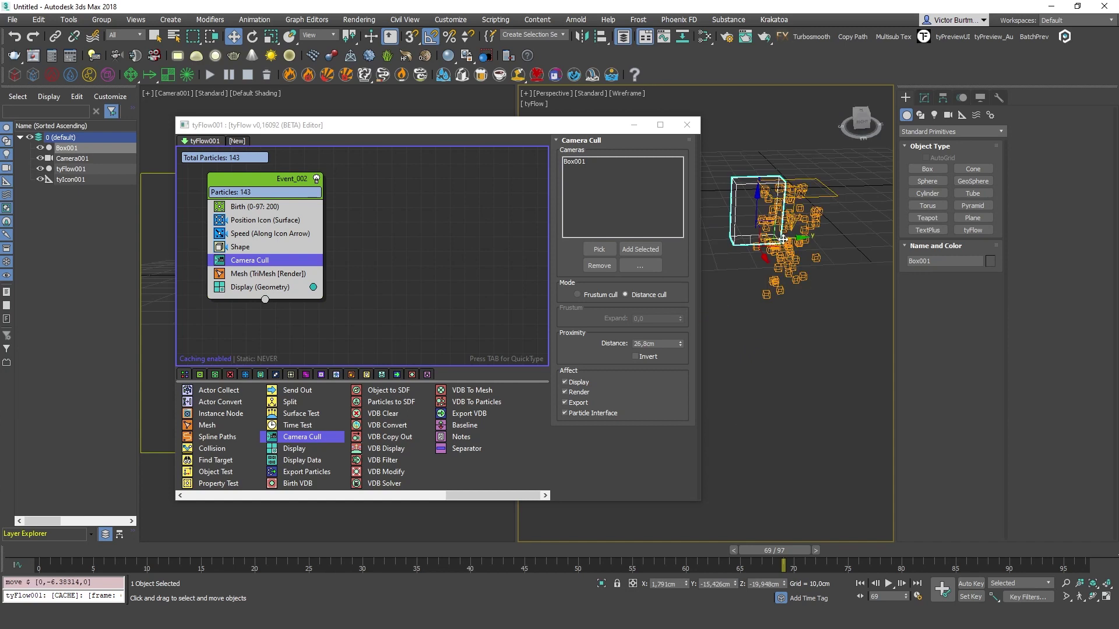
# Step: Move the box into the falling particles and raise Camera Cull's proximity distance to 32,5cm
pyautogui.moveTo(761, 265); pyautogui.dragTo(774, 266)
pyautogui.moveTo(782, 207); pyautogui.dragTo(778, 259)
pyautogui.moveTo(681, 344); pyautogui.dragTo(692, 309)
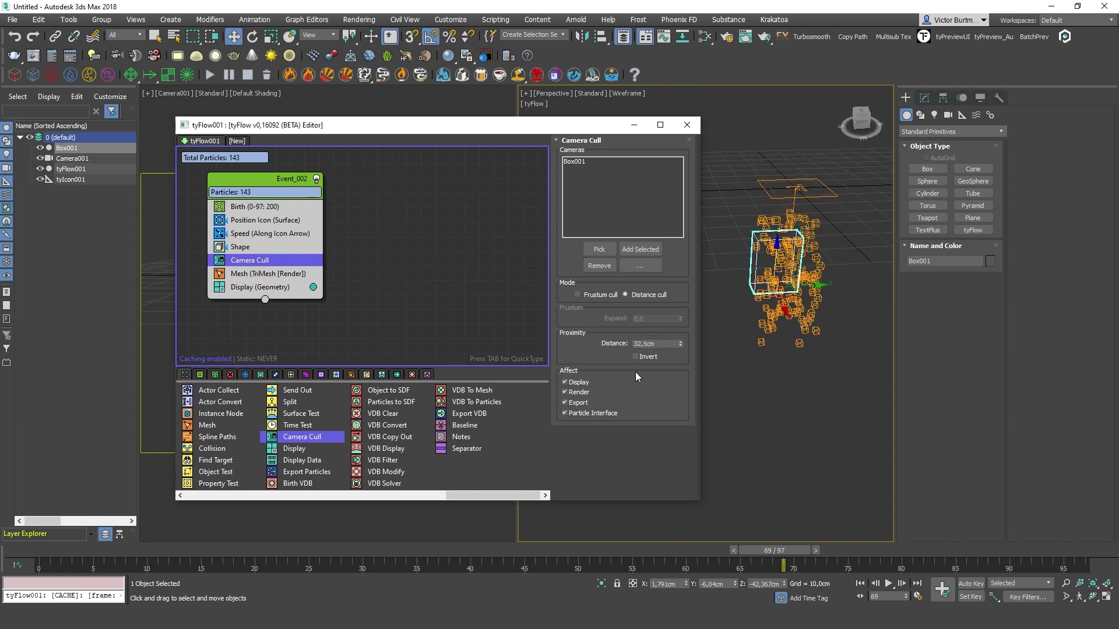
# Step: Toggle Camera Cull's Invert option and move the box through the particles to check the distance culling
pyautogui.click(641, 357)
pyautogui.moveTo(751, 276)
pyautogui.mouseDown()
pyautogui.moveTo(757, 388)
pyautogui.moveTo(761, 264)
pyautogui.moveTo(785, 259)
pyautogui.moveTo(768, 263)
pyautogui.mouseUp()
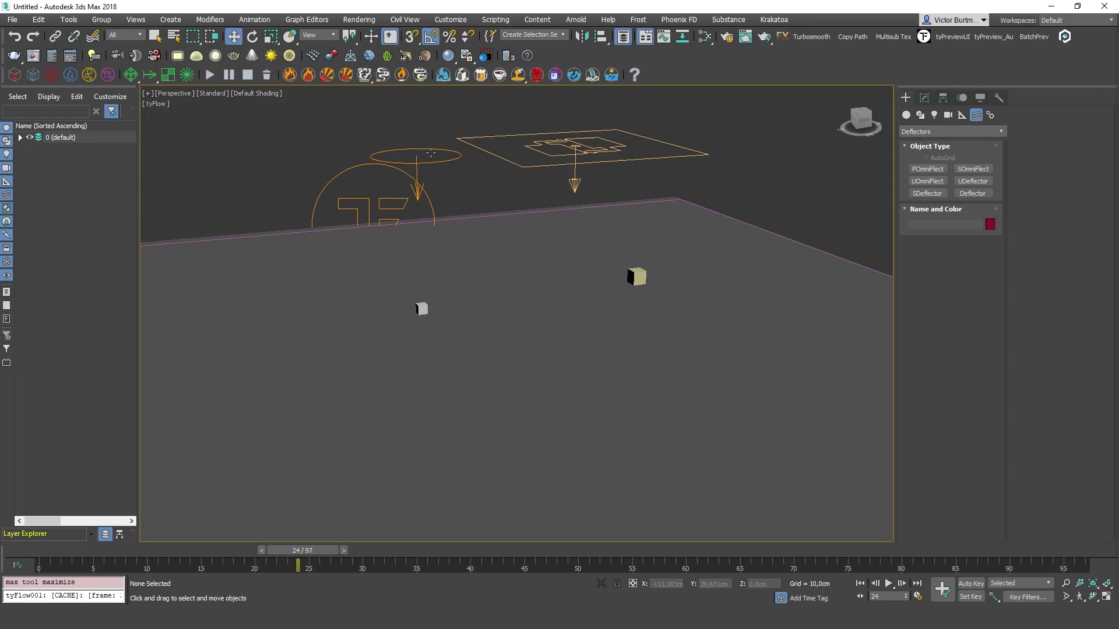
# Step: Scrub the timeline through frame 30 to compare how the tyFlow and Particle Flow particles hit the plane
pyautogui.click(440, 157)
pyautogui.moveTo(66, 550); pyautogui.dragTo(350, 550)
pyautogui.press('w')
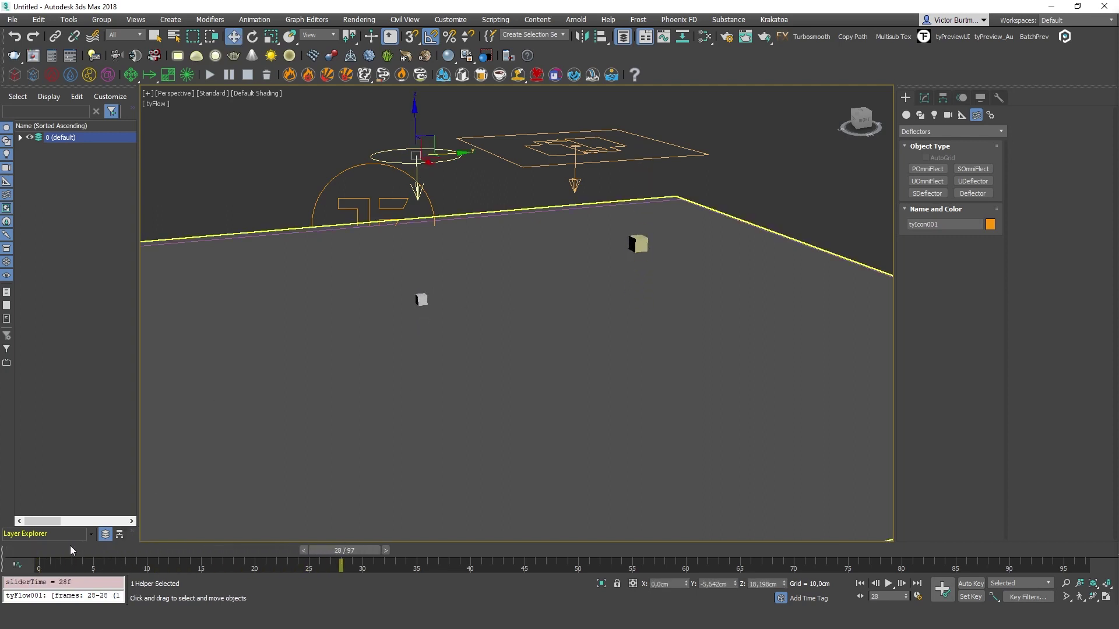
pyautogui.moveTo(47, 548); pyautogui.dragTo(144, 552)
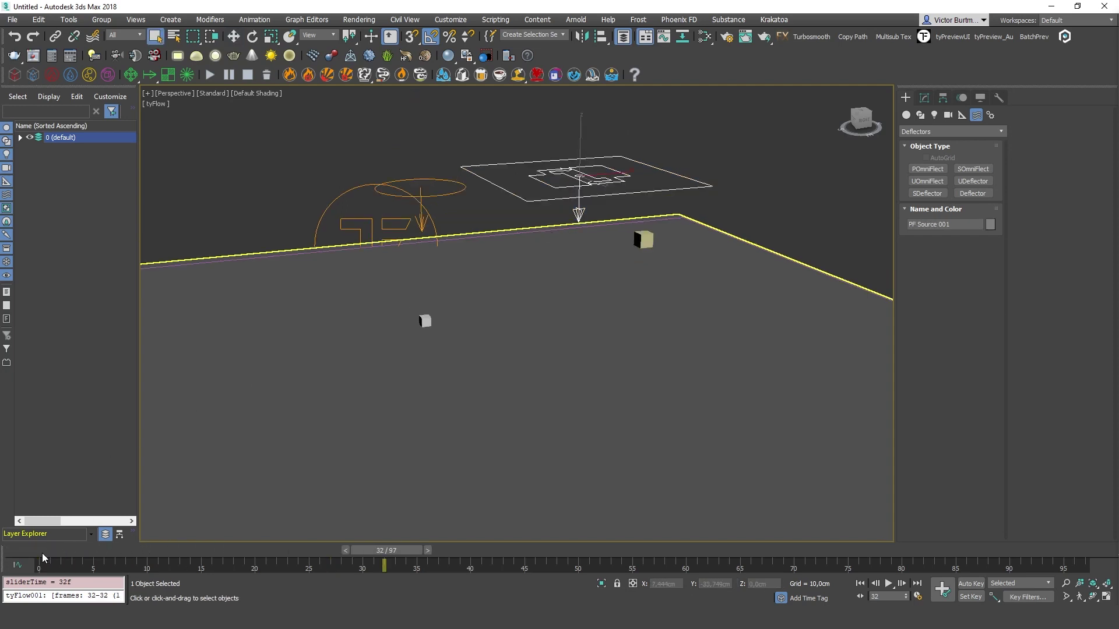
pyautogui.moveTo(42, 557); pyautogui.dragTo(378, 550)
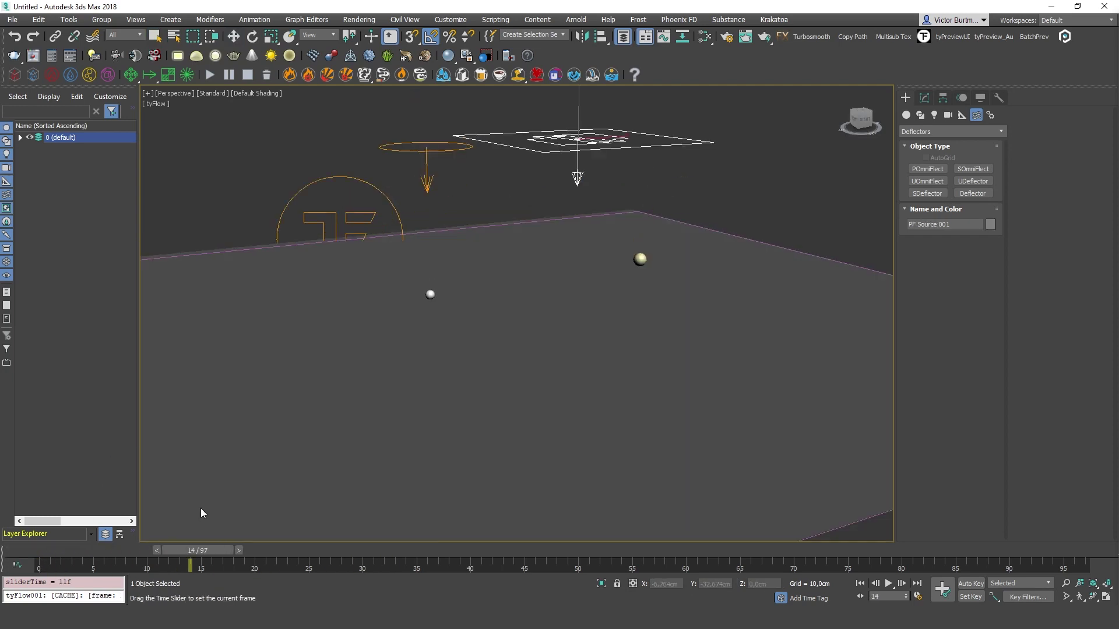
pyautogui.moveTo(196, 550); pyautogui.dragTo(400, 479)
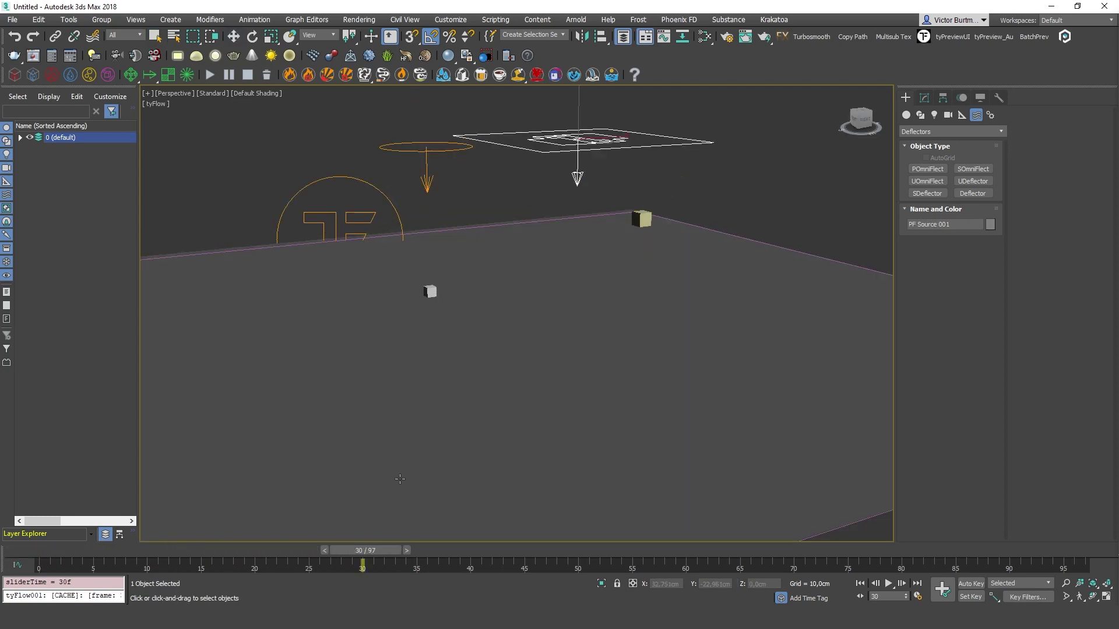
# Step: Inspect the Collision operator in tyFlow's Event_001, then shift Event_002 in the graph and select its Shape operator
pyautogui.click(528, 217)
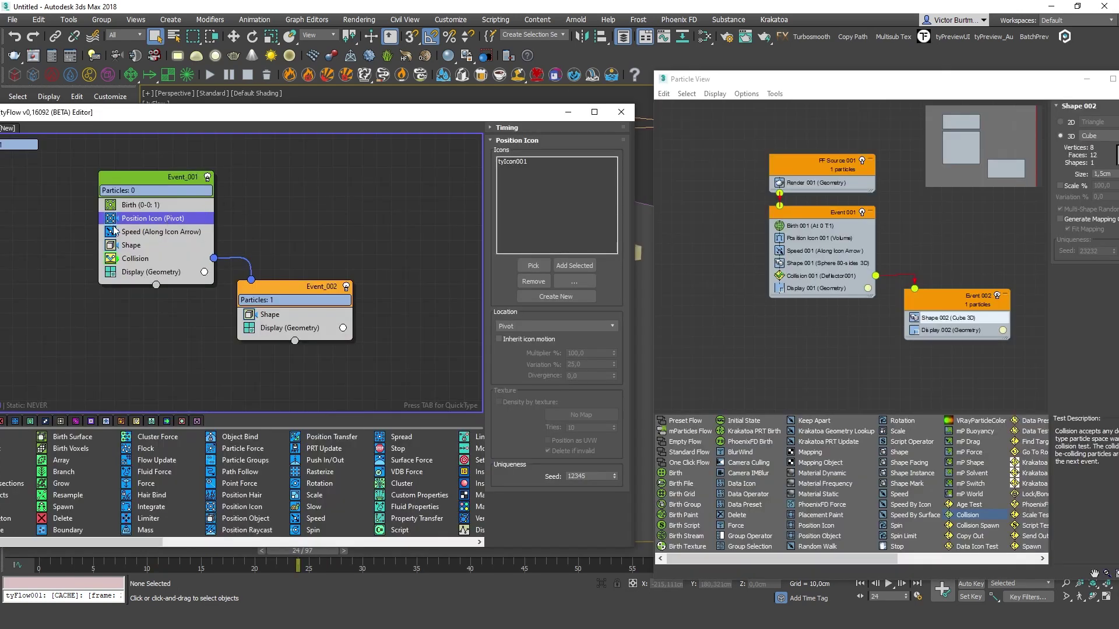
pyautogui.click(135, 257)
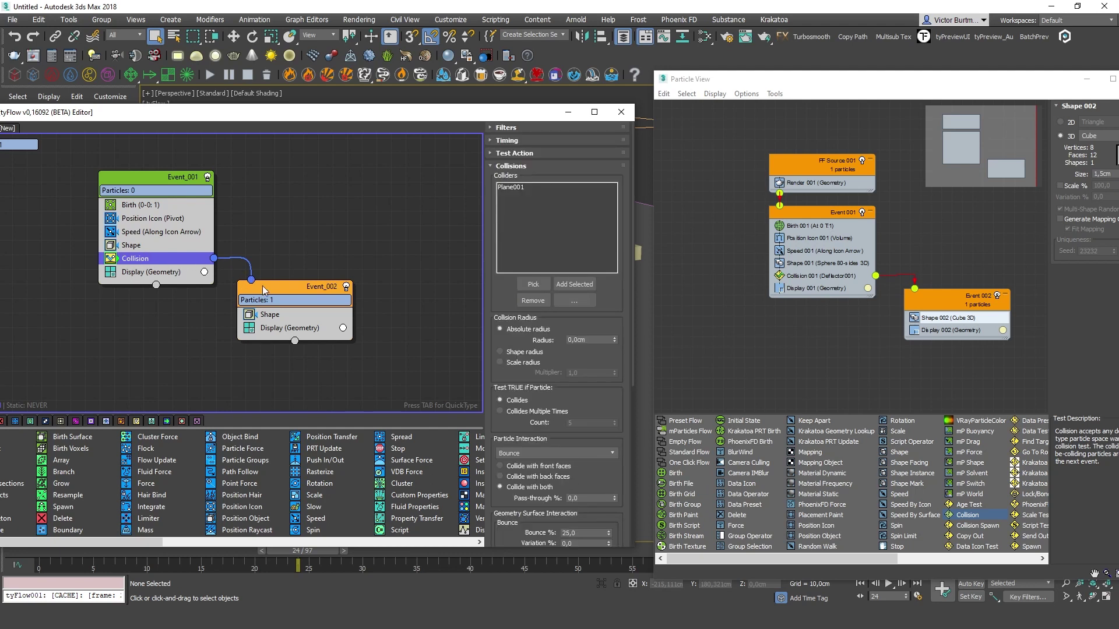
pyautogui.click(298, 284)
pyautogui.moveTo(315, 286); pyautogui.dragTo(340, 270)
pyautogui.click(336, 301)
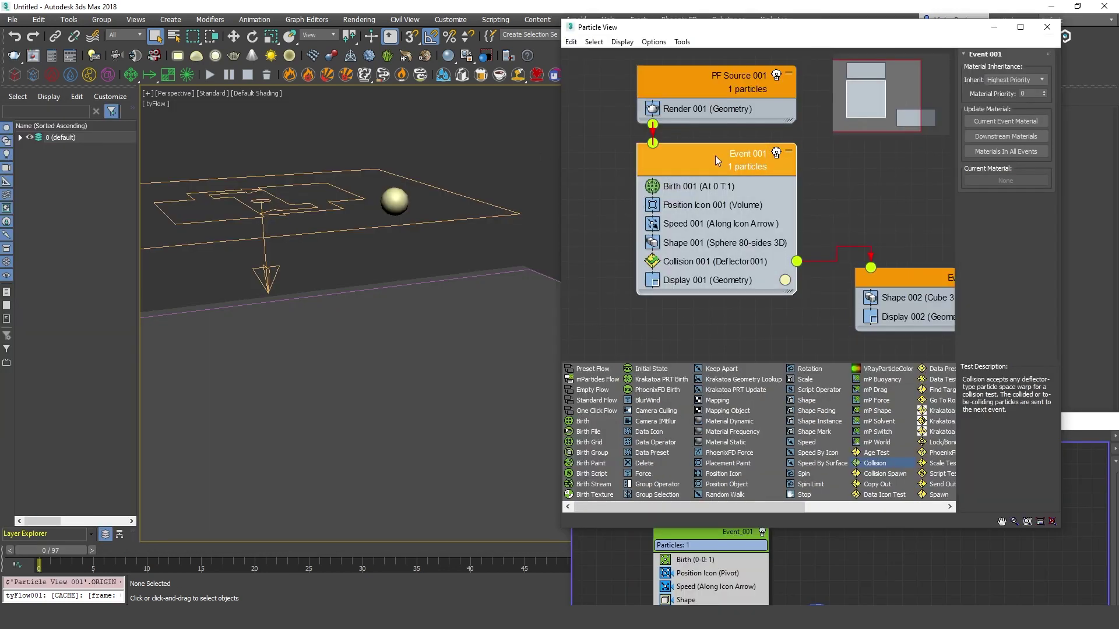
# Step: Look through Particle View's option settings up to Track Update and inspect the Birth 001 operator in Event 001
pyautogui.moveTo(715, 155); pyautogui.dragTo(727, 163, button='middle')
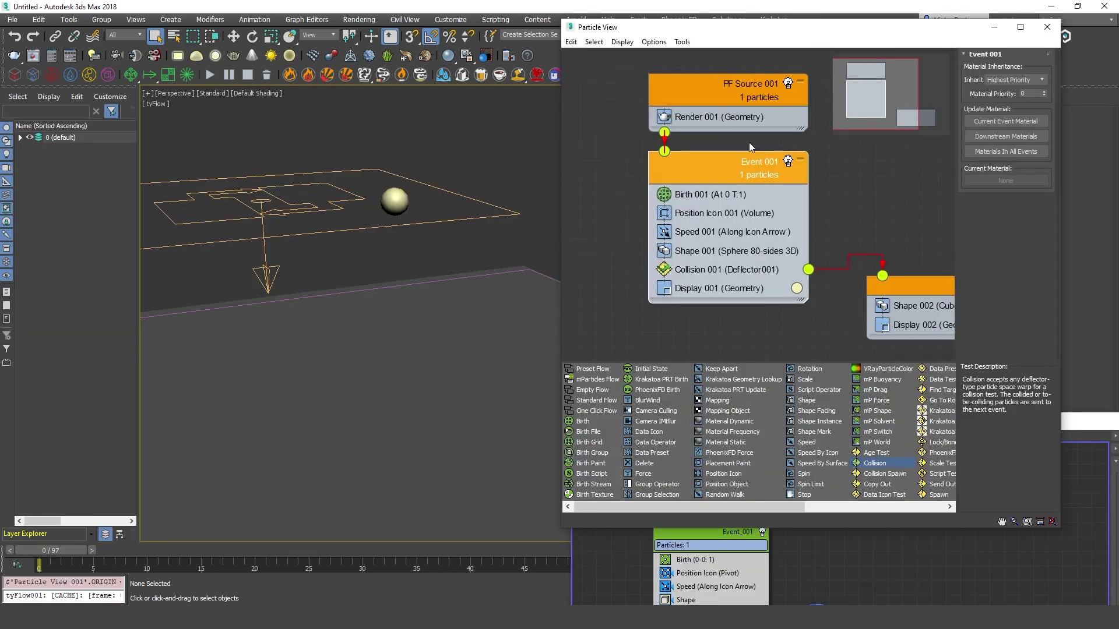
pyautogui.click(653, 41)
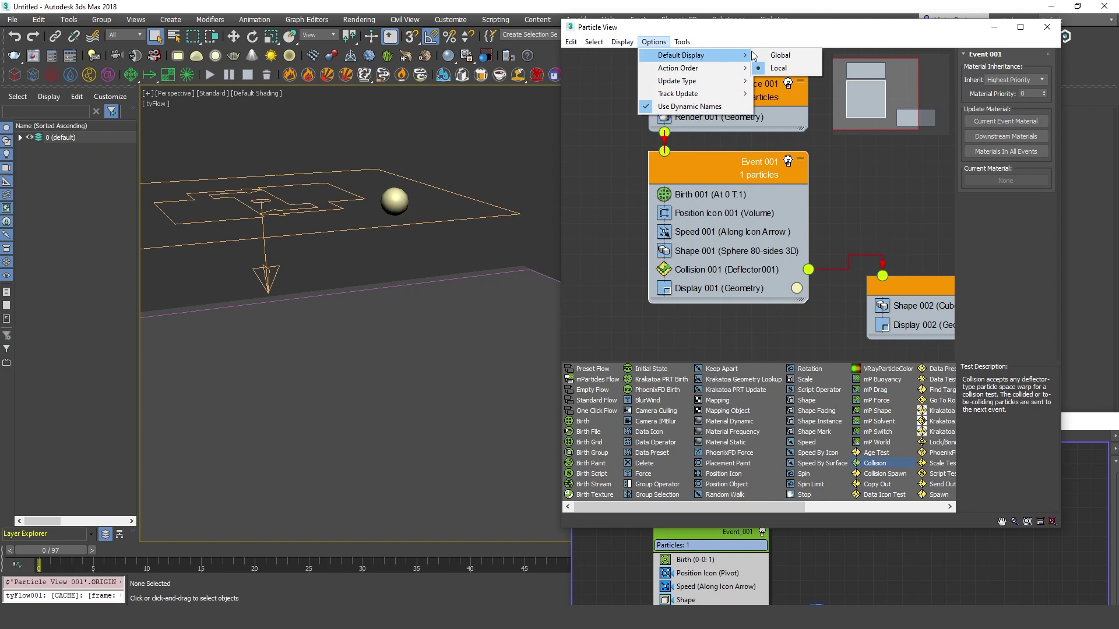
pyautogui.moveTo(693, 94)
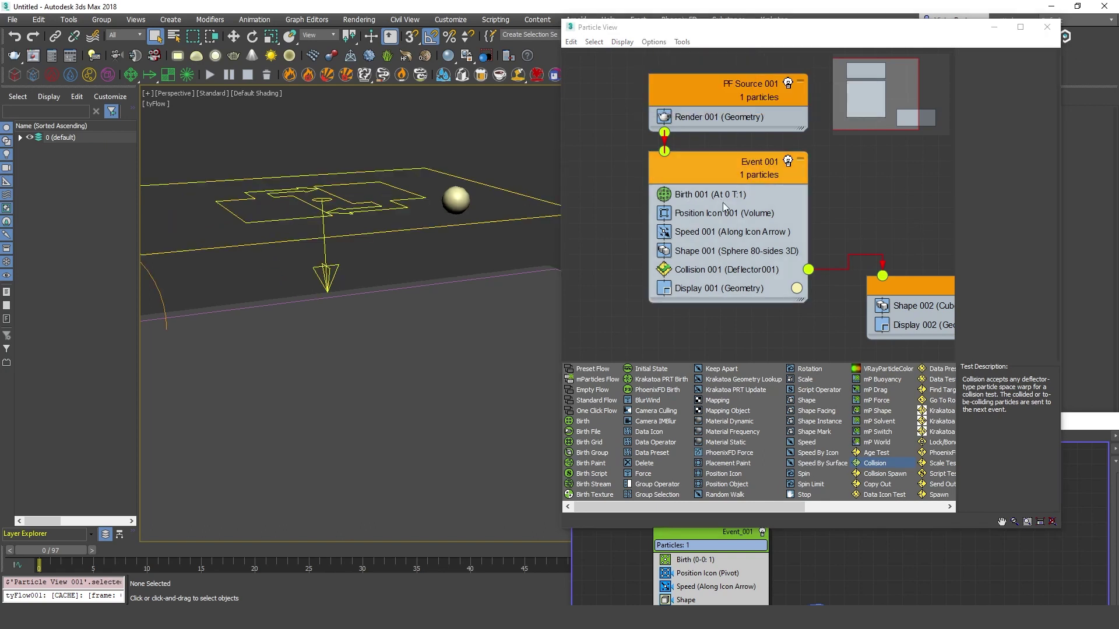
pyautogui.click(727, 196)
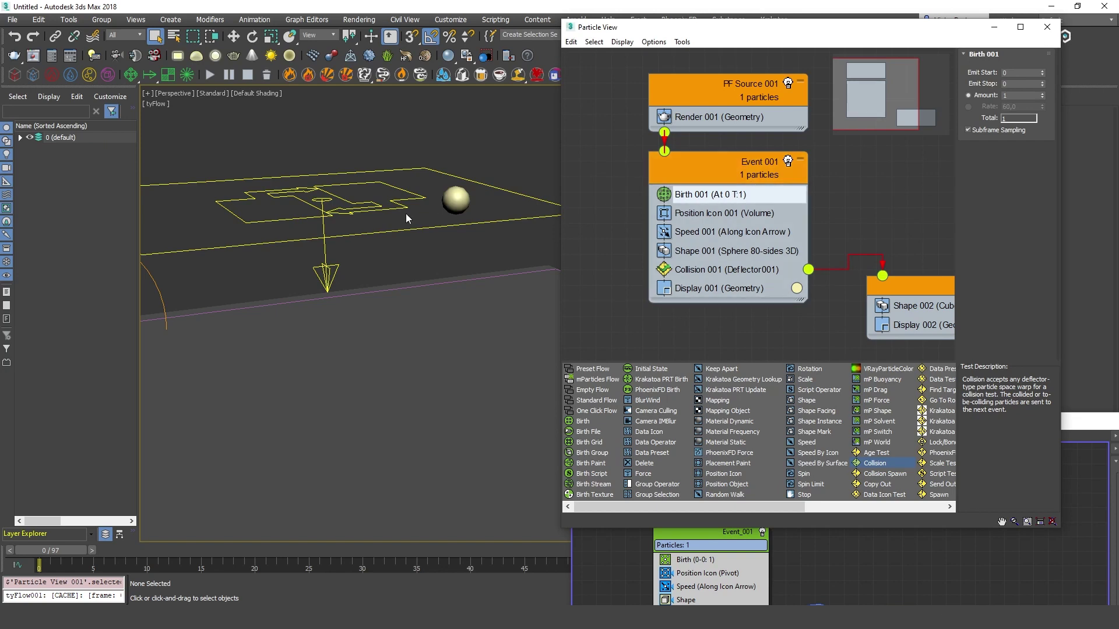
# Step: Step the Particle Flow sphere frame by frame from frame 0 to frame 20, following it down to the plane
pyautogui.press('.')
pyautogui.press('.')
pyautogui.press('.')
pyautogui.press('.')
pyautogui.press('.')
pyautogui.press('.')
pyautogui.press('.')
pyautogui.moveTo(437, 315); pyautogui.dragTo(360, 210, button='middle')
pyautogui.press('.')
pyautogui.press('.')
pyautogui.press('.')
pyautogui.press('.')
pyautogui.press('.')
pyautogui.press('.')
pyautogui.press('.')
pyautogui.press('.')
pyautogui.press('.')
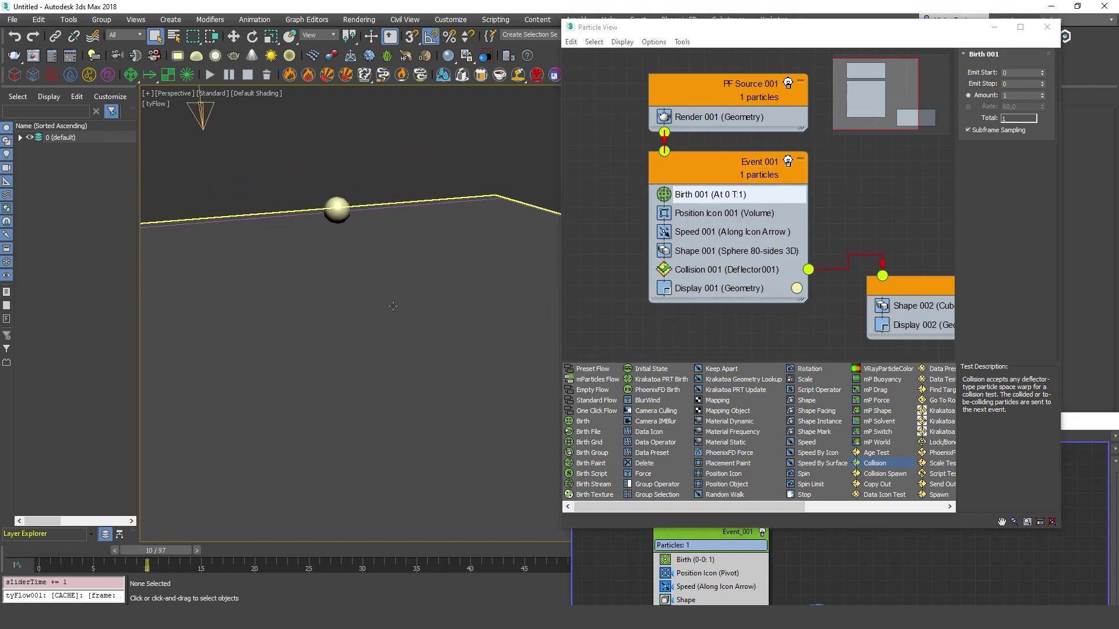
pyautogui.moveTo(300, 234); pyautogui.dragTo(324, 214, button='middle')
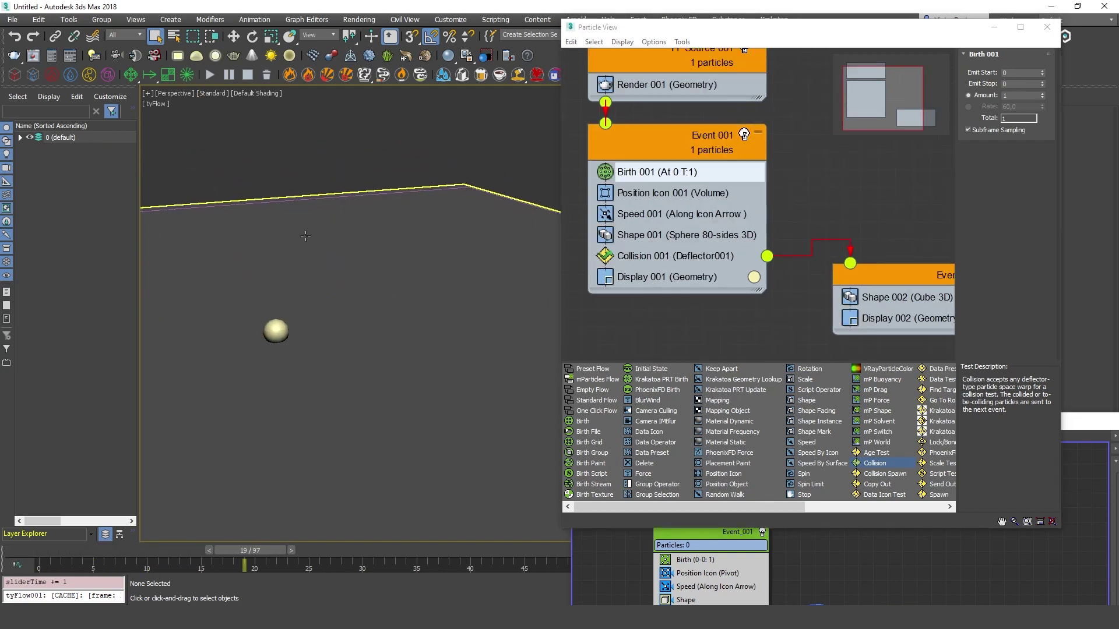
pyautogui.scroll(3, 324, 213)
pyautogui.press('.')
# Step: Select Particle Flow's Event 002 and step between frames 19 and 20 to examine the shape change
pyautogui.moveTo(797, 272); pyautogui.dragTo(736, 233, button='middle')
pyautogui.click(870, 254)
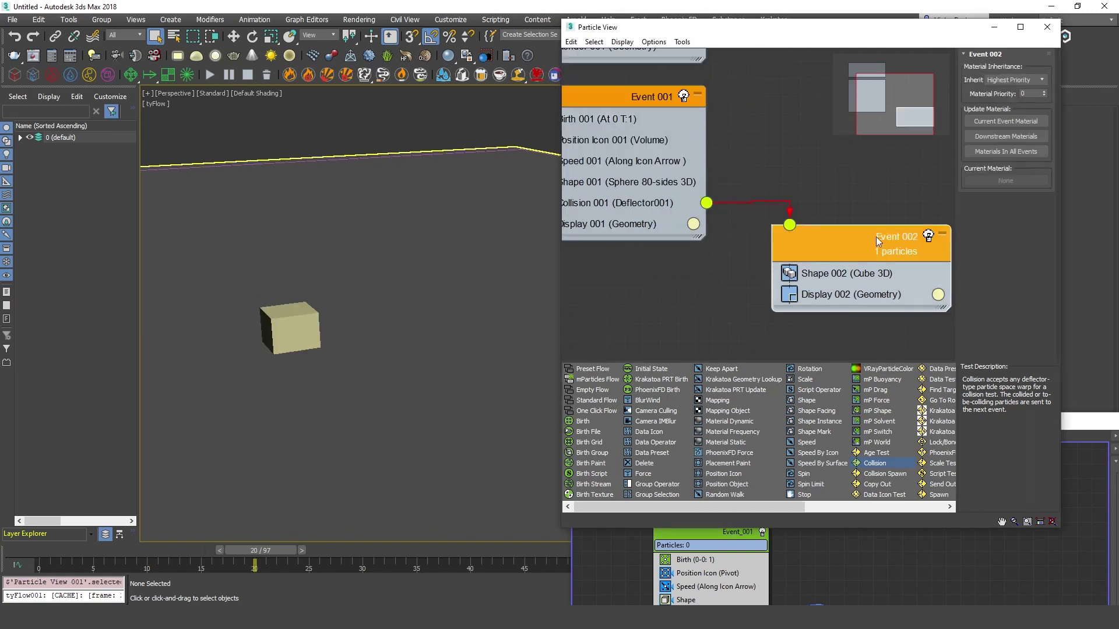
pyautogui.press(',')
pyautogui.press('.')
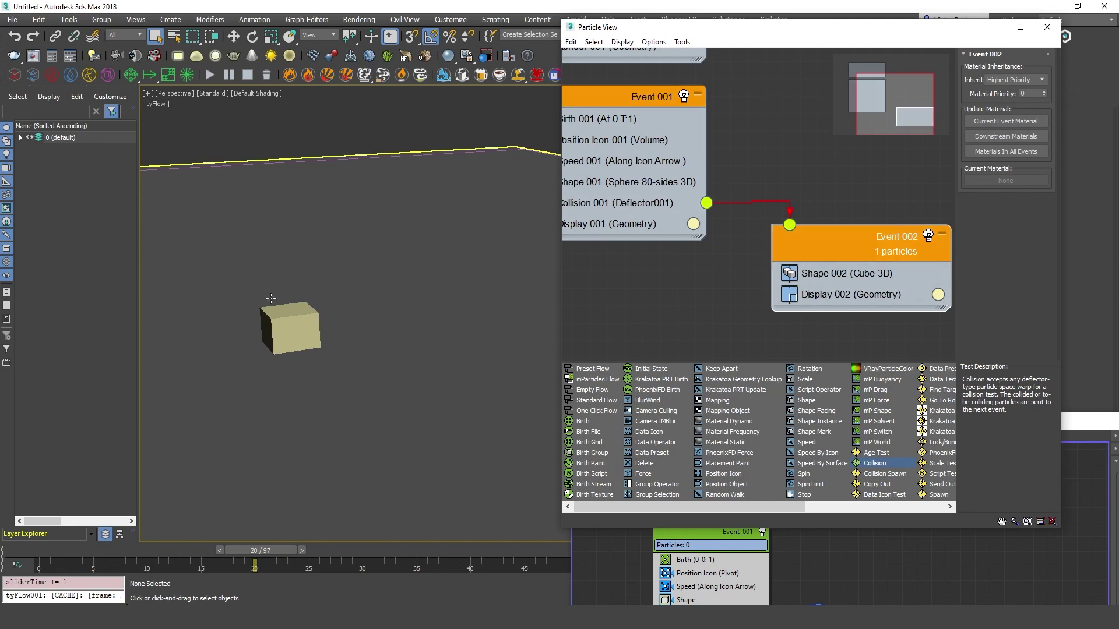
pyautogui.moveTo(331, 320); pyautogui.dragTo(350, 328, button='middle')
pyautogui.press(',')
pyautogui.press('.')
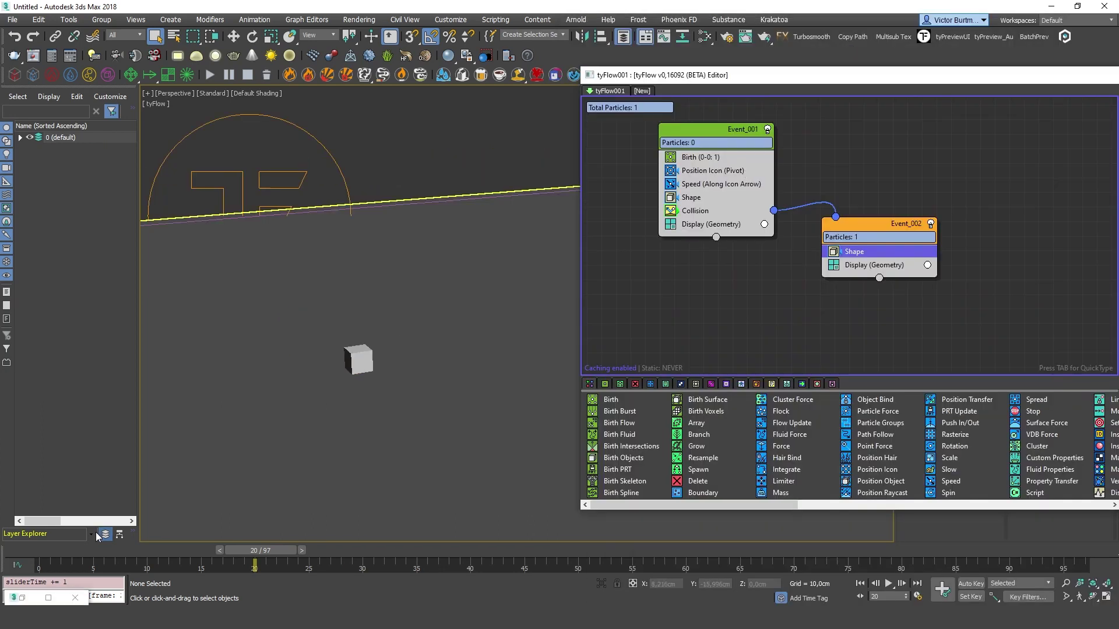
# Step: Return to frame 0 and step the tyFlow sphere forward frame by frame until it reaches the plane
pyautogui.press('Home')
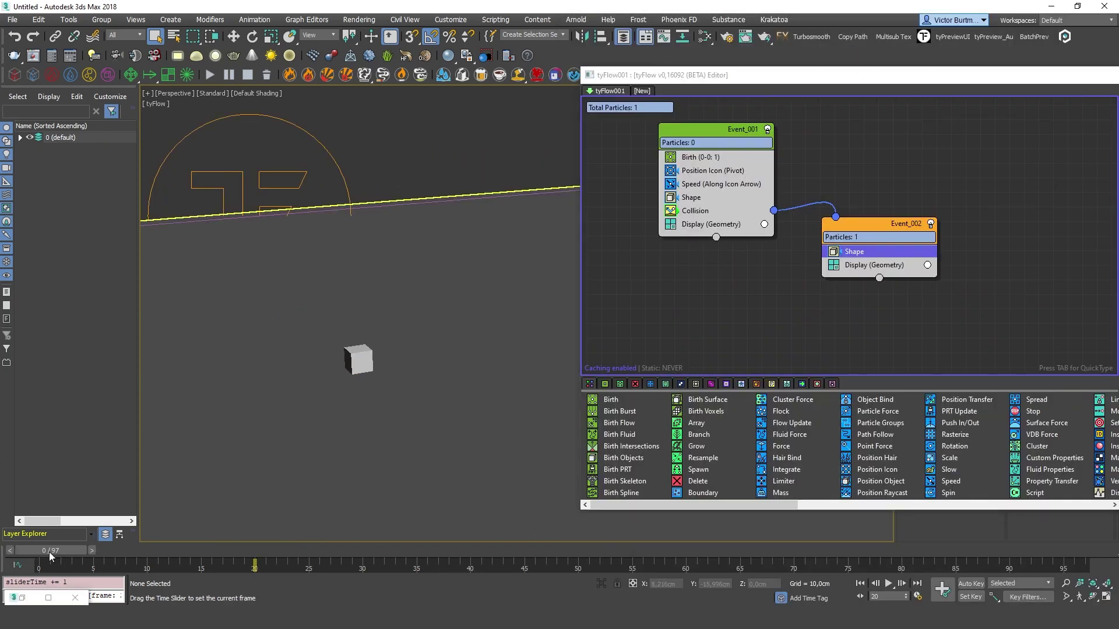
pyautogui.moveTo(458, 257); pyautogui.dragTo(373, 349, button='middle')
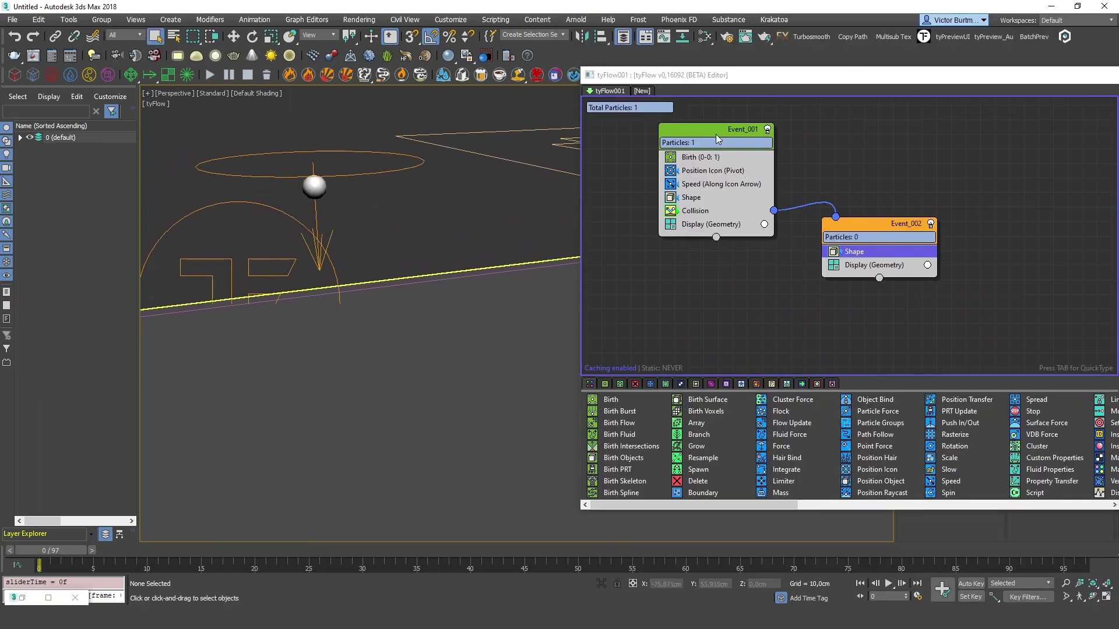
pyautogui.press('.')
pyautogui.press('.')
pyautogui.press('.')
pyautogui.press('.')
pyautogui.press('.')
pyautogui.press('.')
pyautogui.press('.')
pyautogui.press('.')
pyautogui.moveTo(371, 342); pyautogui.dragTo(392, 279, button='middle')
pyautogui.press('.')
pyautogui.press('.')
pyautogui.press('.')
pyautogui.press('.')
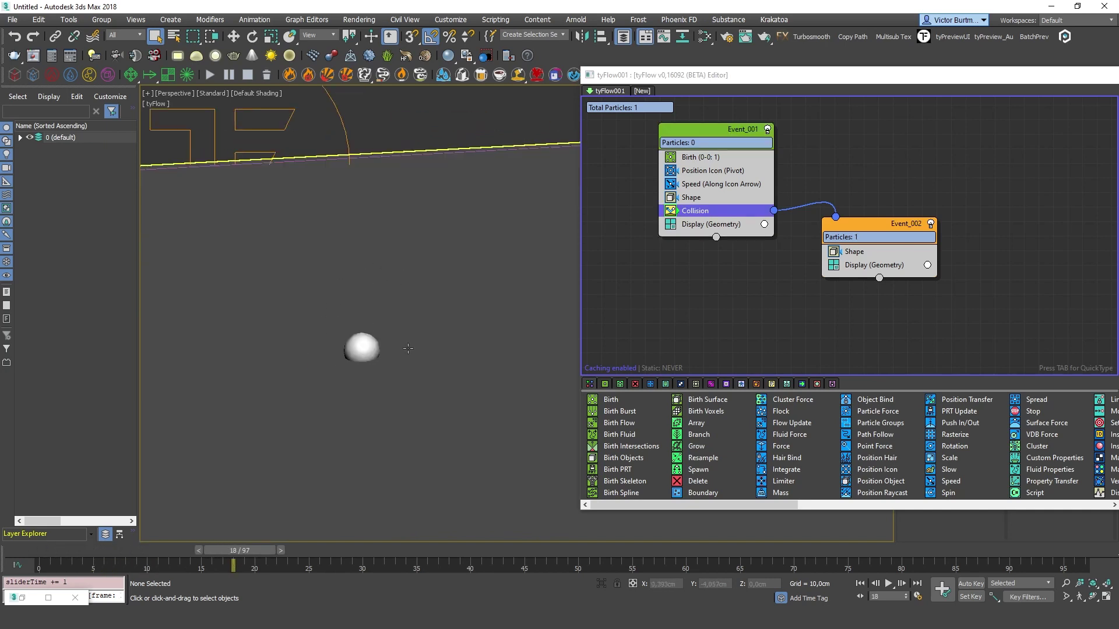
# Step: Shift tyFlow's Event_002, select its Shape operator, and step back and forth across the collision between frames 16 and 19
pyautogui.moveTo(886, 225); pyautogui.dragTo(901, 245)
pyautogui.click(868, 271)
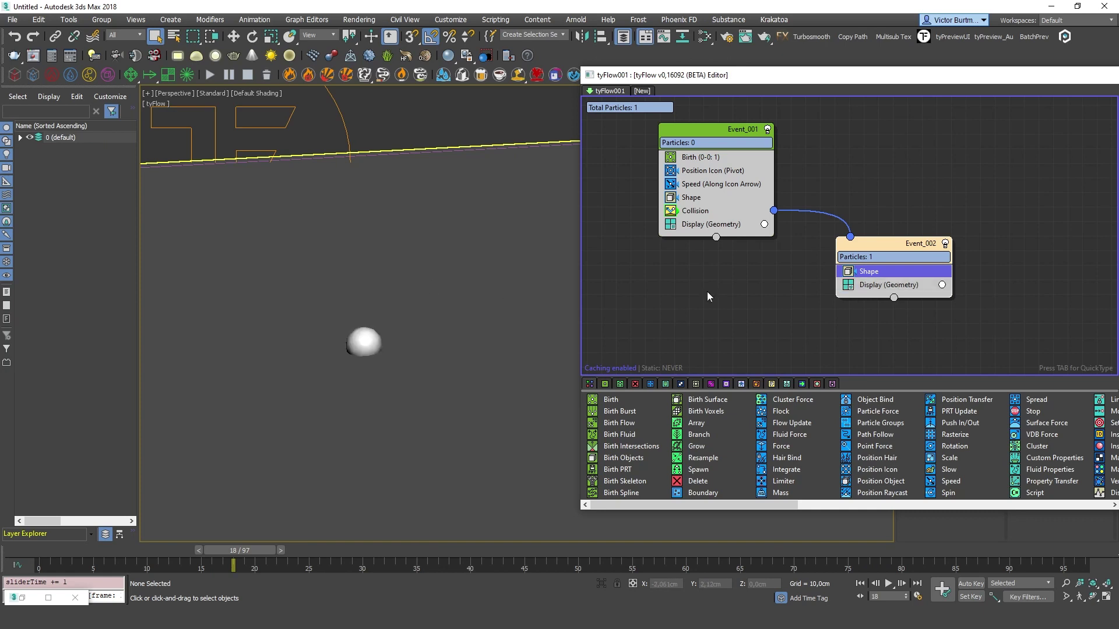
pyautogui.moveTo(470, 254); pyautogui.dragTo(482, 242, button='middle')
pyautogui.press(',')
pyautogui.press('.')
pyautogui.press('.')
pyautogui.press(',')
pyautogui.press('.')
pyautogui.press(',')
pyautogui.press('.')
pyautogui.press(',')
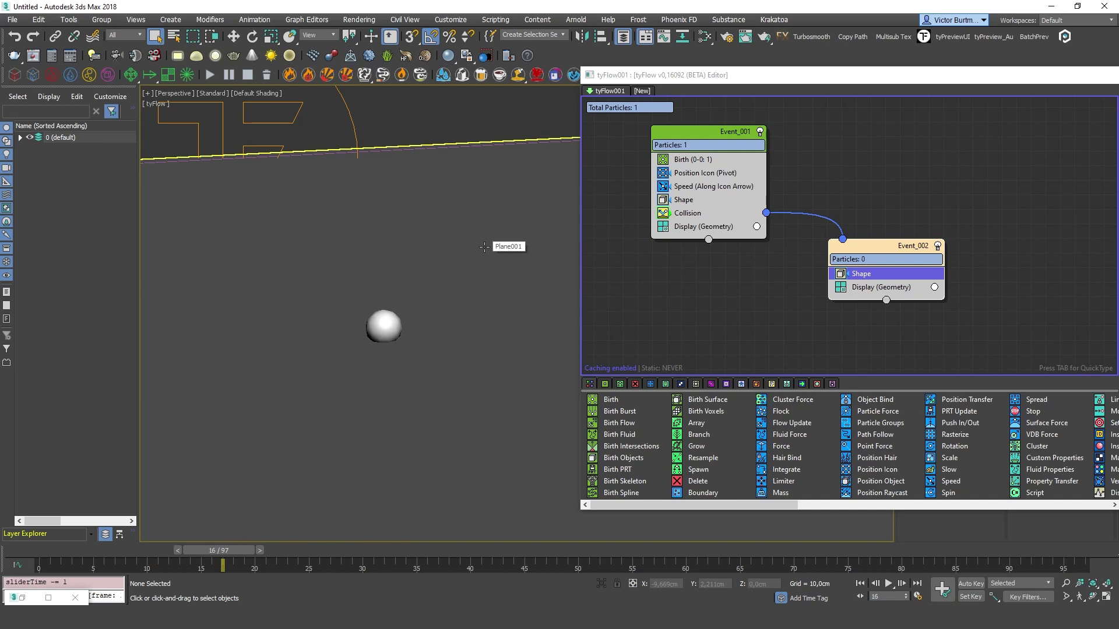
pyautogui.press('.')
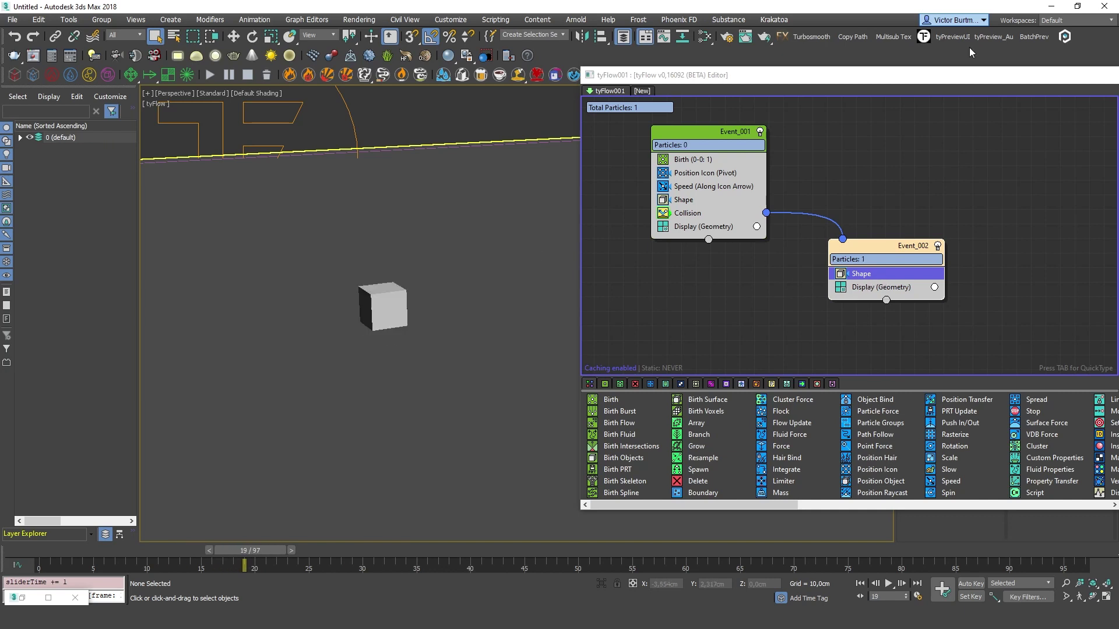
# Step: Step from frame 16 to frame 19 with Event_001's Collision operator shown, watching the particle switch events
pyautogui.click(848, 75)
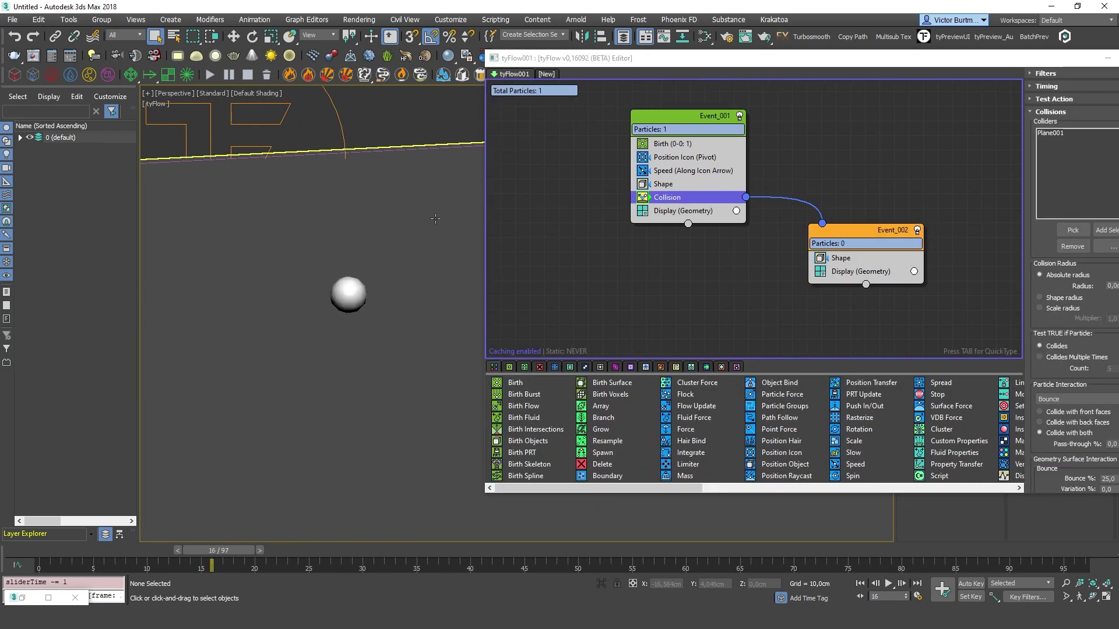
pyautogui.press('.')
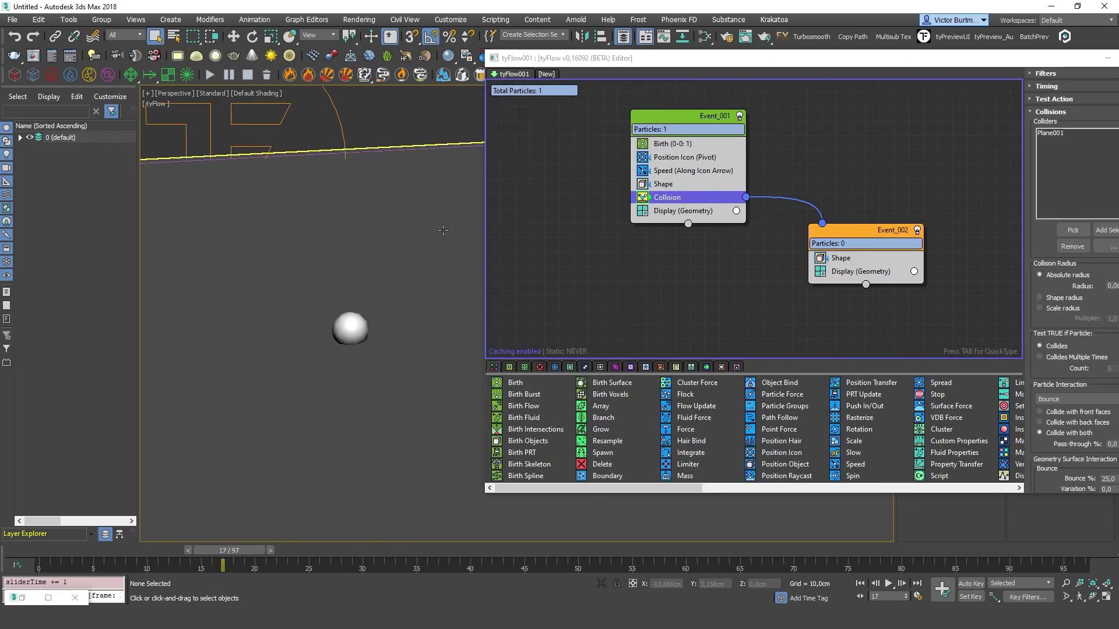
pyautogui.press('.')
pyautogui.press('.')
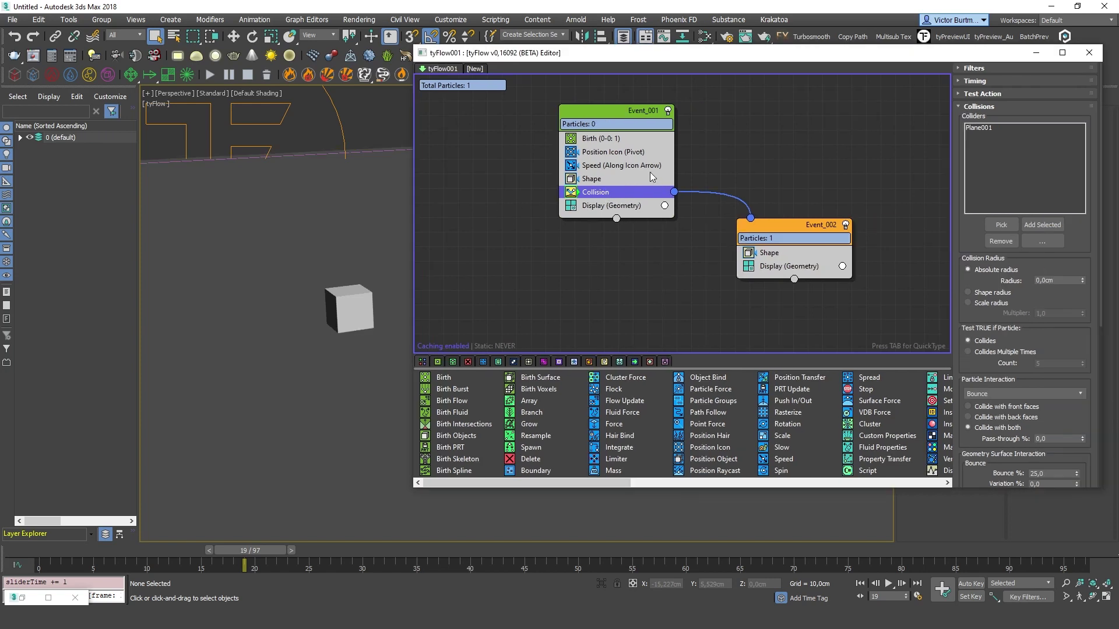
# Step: Inspect the Birth, Position Icon, Speed and Collision operators of tyFlow's Event_001 in turn
pyautogui.click(610, 139)
pyautogui.click(605, 152)
pyautogui.click(600, 166)
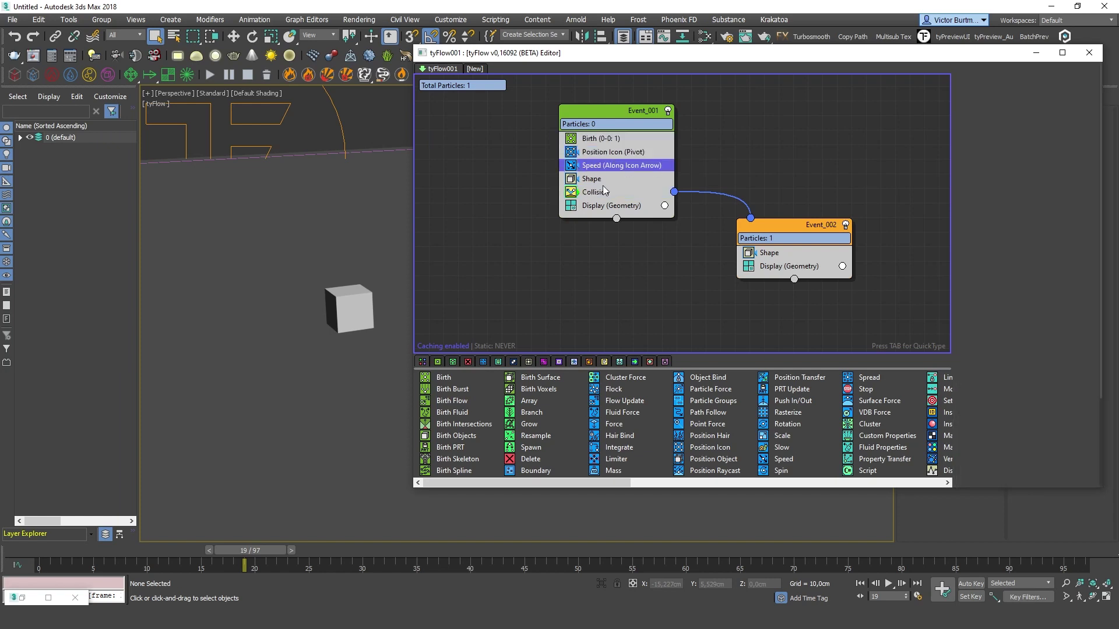
pyautogui.click(609, 193)
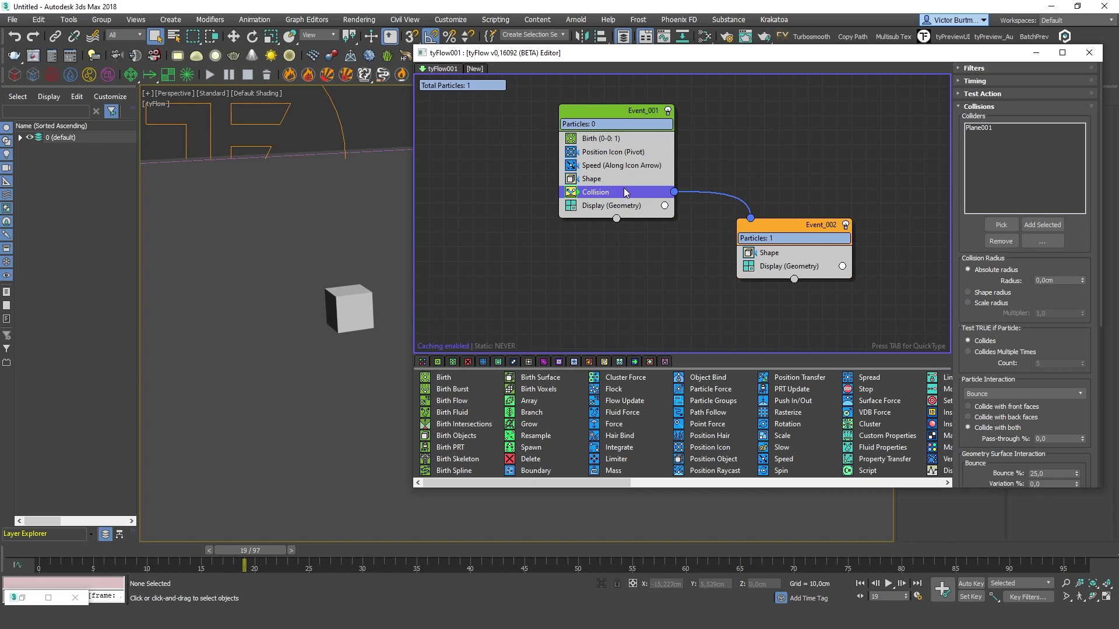
pyautogui.moveTo(625, 192); pyautogui.dragTo(613, 182)
pyautogui.click(784, 207)
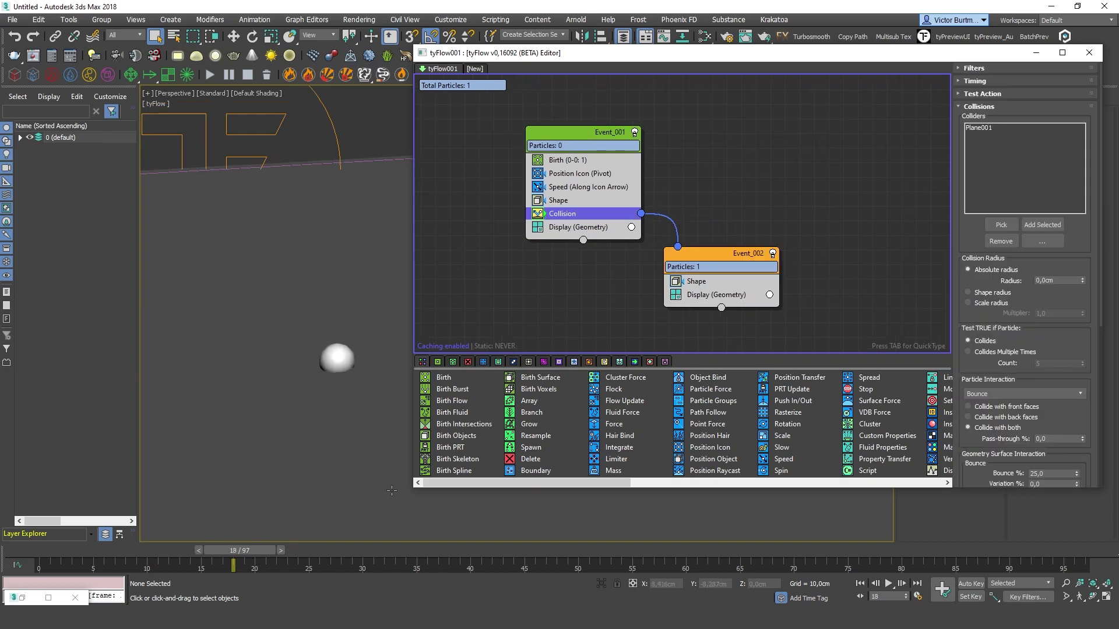
pyautogui.moveTo(505, 106); pyautogui.dragTo(843, 348)
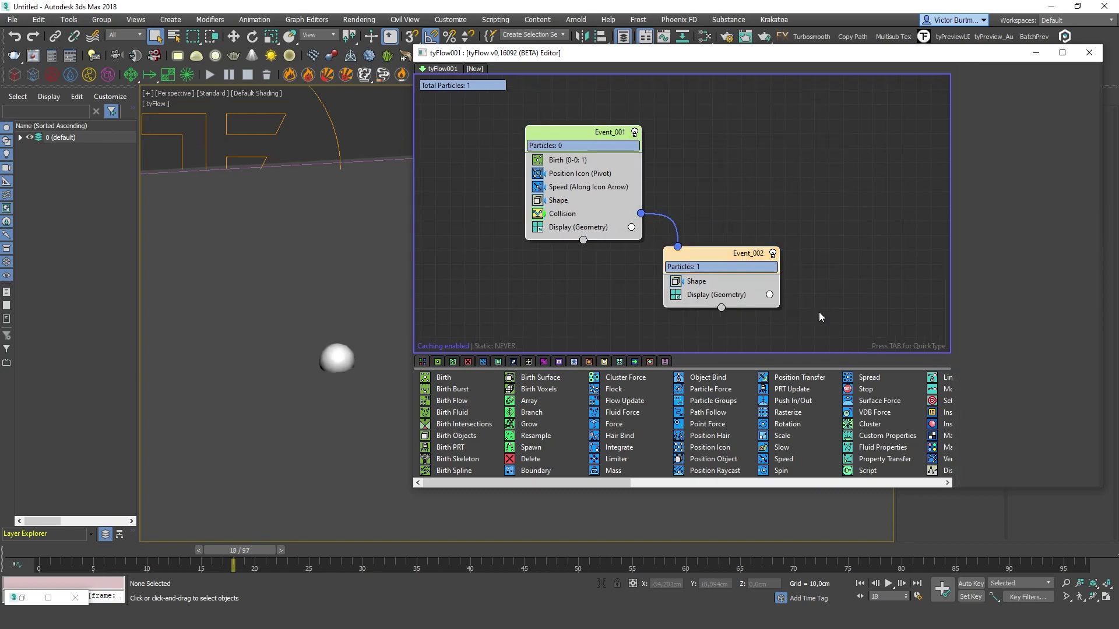
pyautogui.click(559, 215)
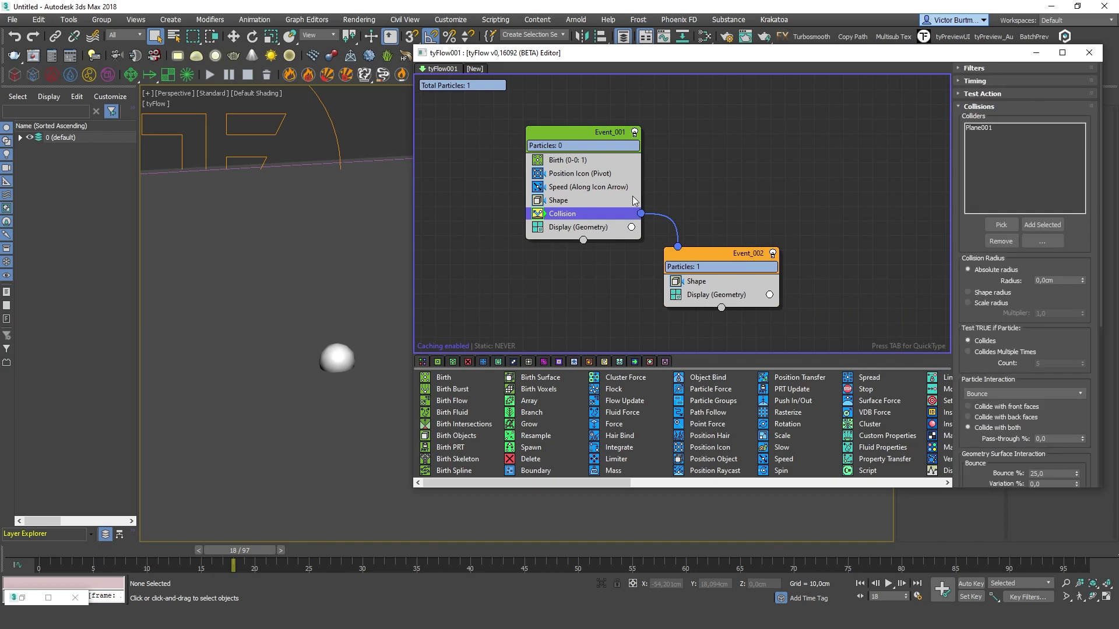
# Step: Compare the Shape operator in Event_002 with the Collision operator in Event_001, examining the Collision settings down to its evaluation timing options
pyautogui.click(696, 252)
pyautogui.click(696, 281)
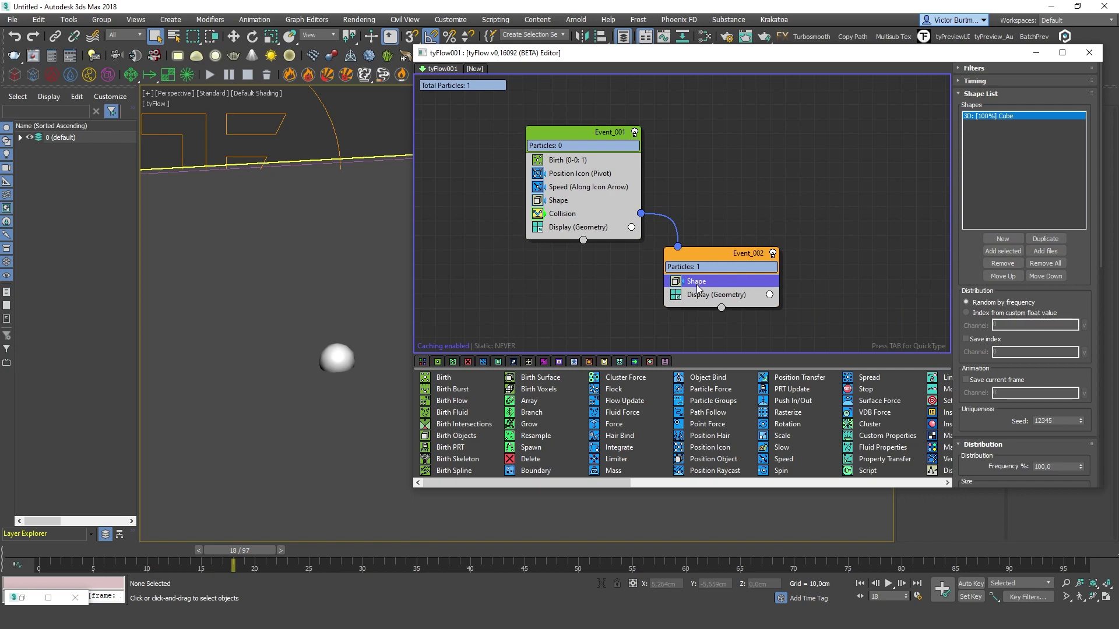
pyautogui.click(618, 213)
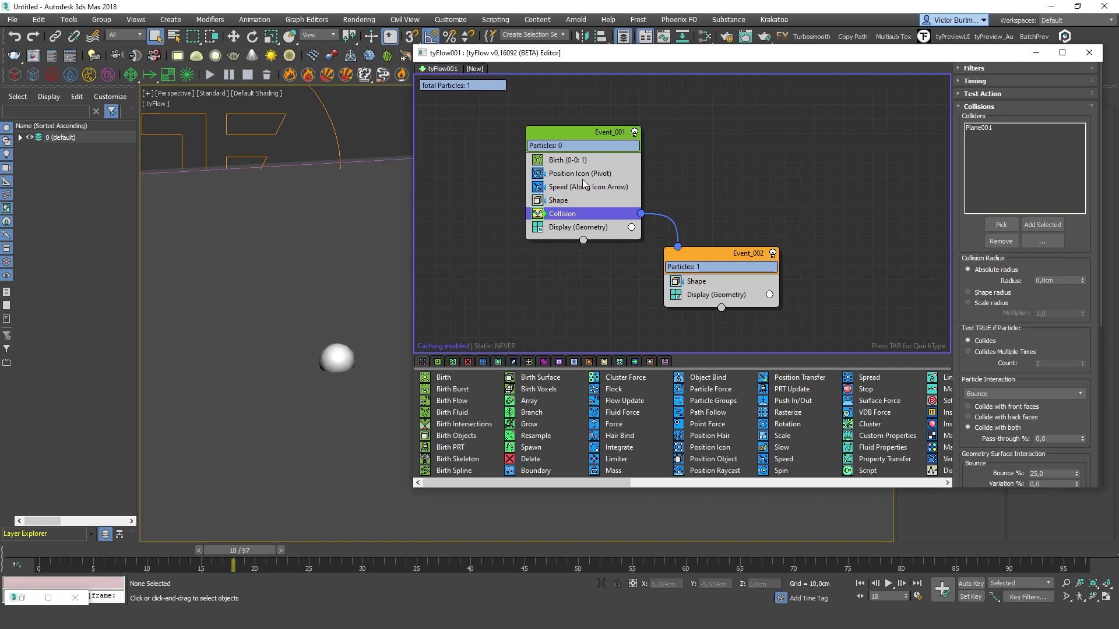
pyautogui.scroll(-3, 584, 190)
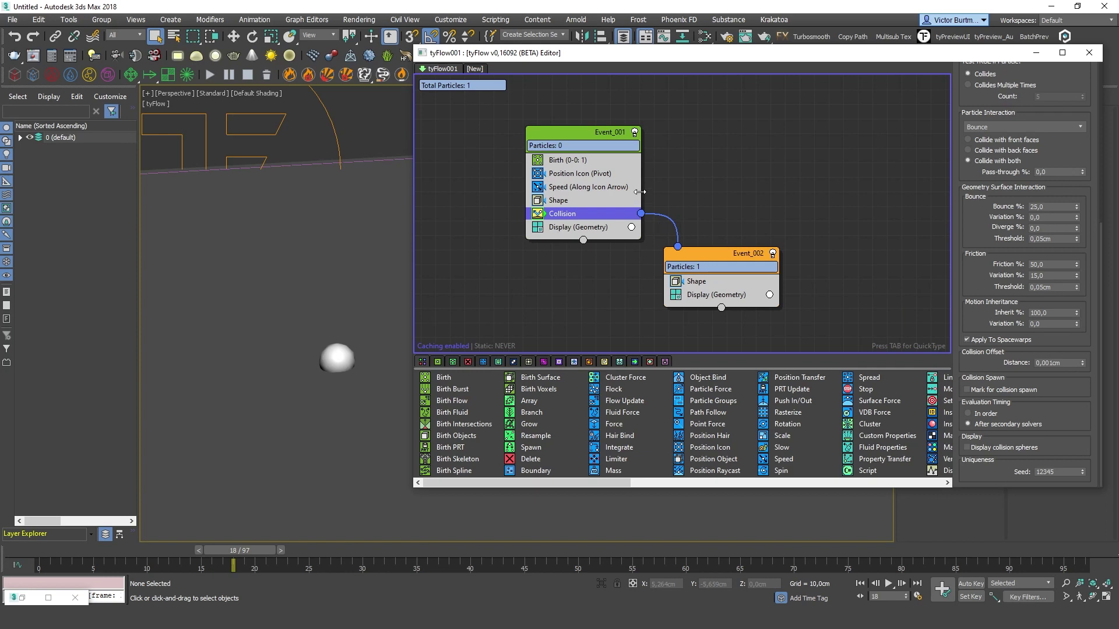
pyautogui.click(682, 111)
pyautogui.click(588, 214)
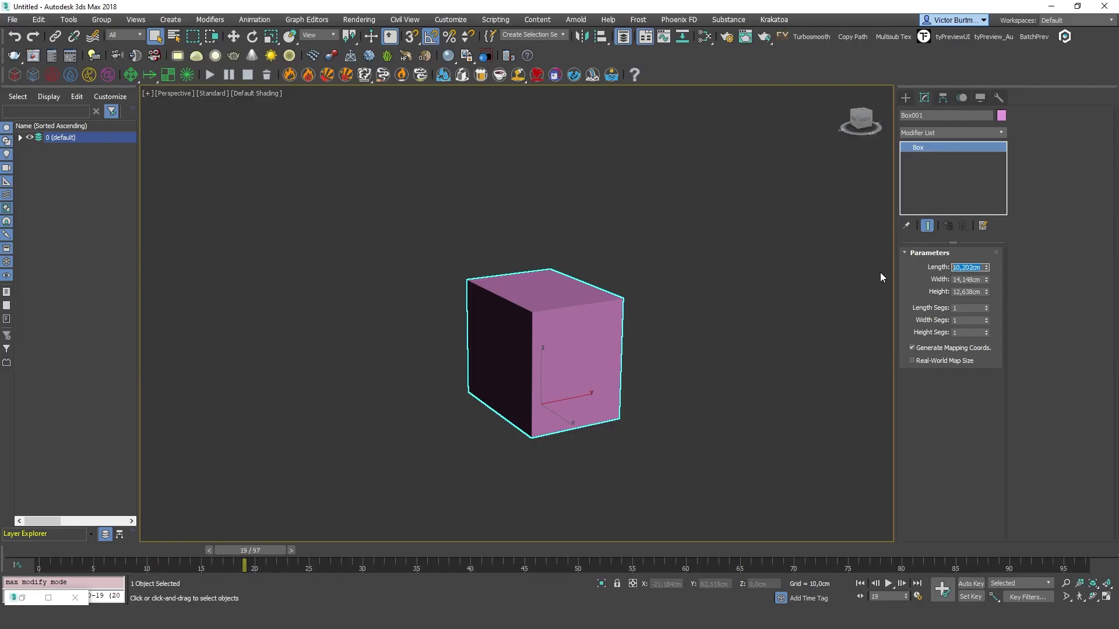
# Step: Animate the box's Length parameter with tyFlow's Set Keys: [0.0]-[1.0] option
pyautogui.rightClick(966, 268)
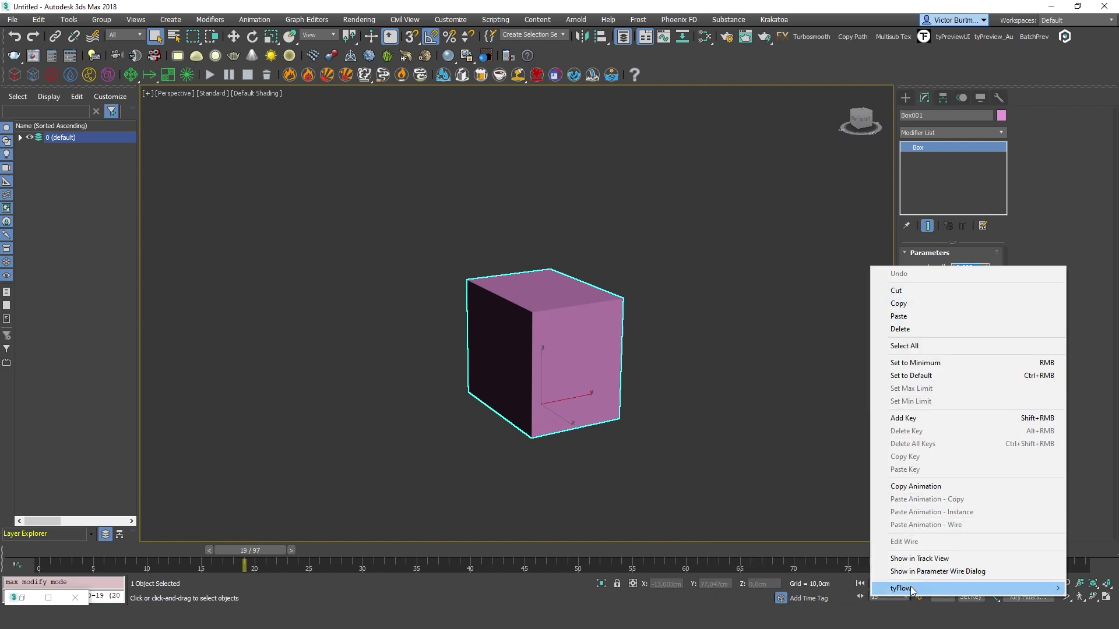
pyautogui.moveTo(907, 590)
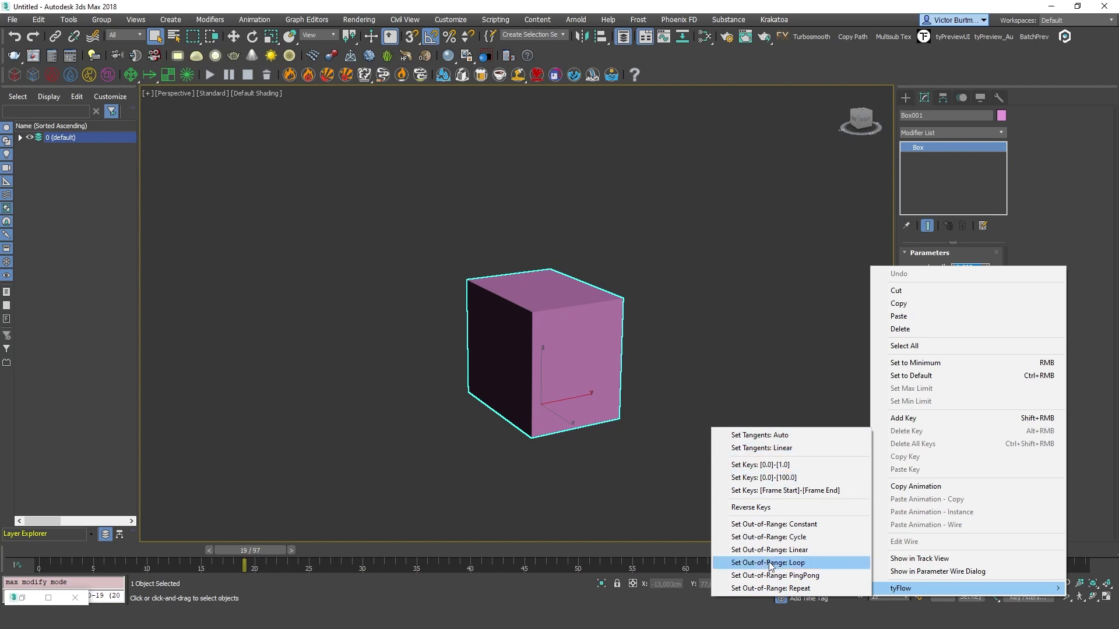
pyautogui.click(781, 468)
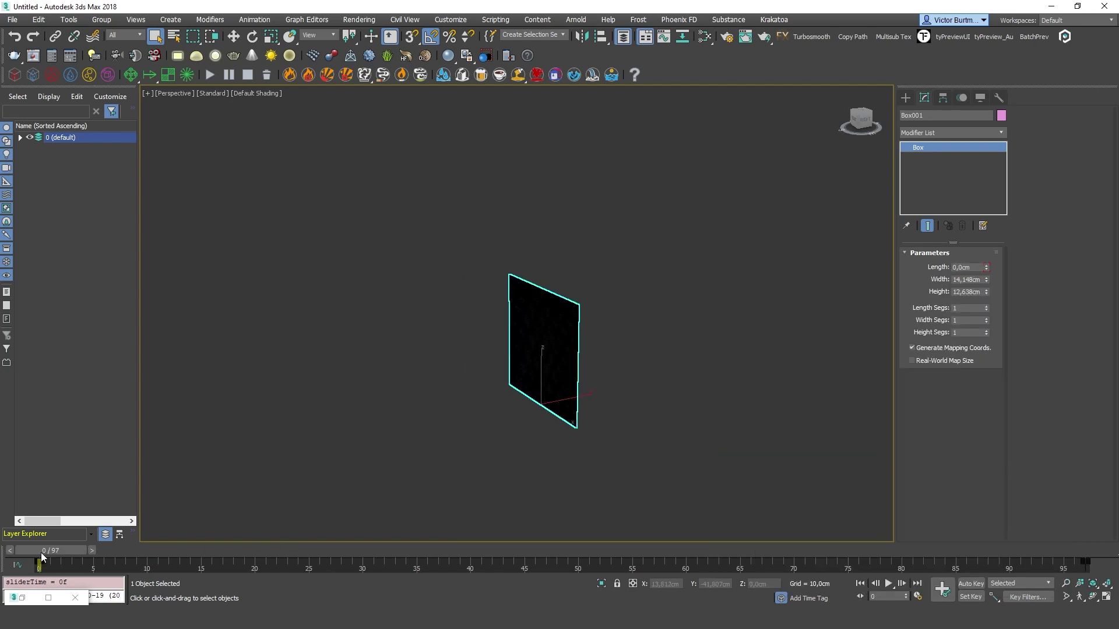
# Step: Scrub through the box's length animation, clear the length keys and set the length to 10 cm
pyautogui.moveTo(41, 553); pyautogui.dragTo(1066, 551)
pyautogui.moveTo(55, 551); pyautogui.dragTo(1069, 565)
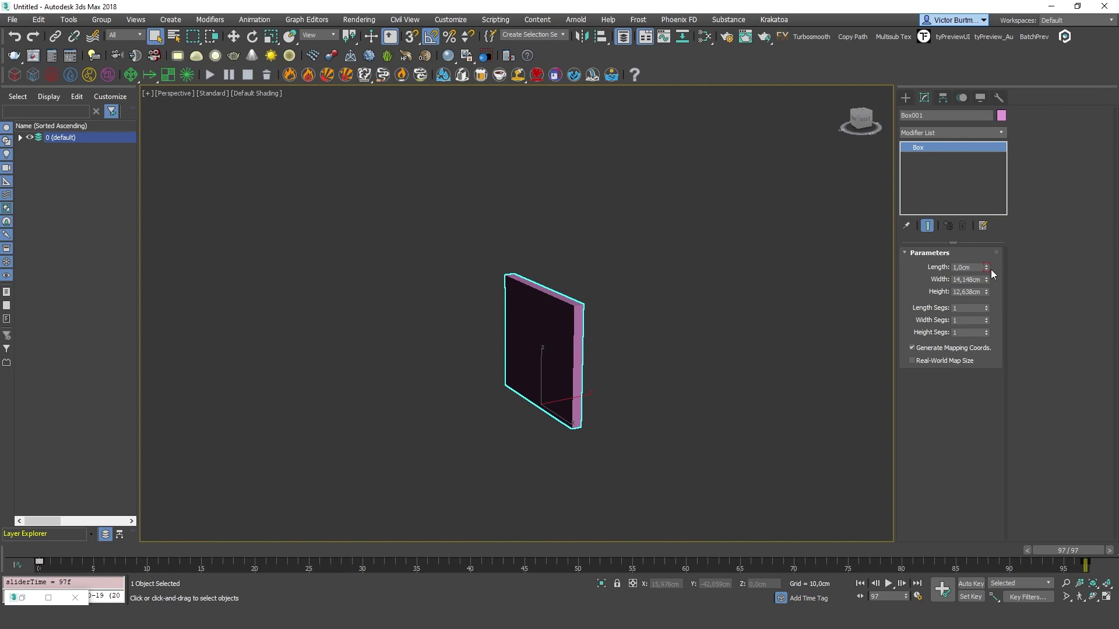
pyautogui.rightClick(971, 268)
pyautogui.click(925, 433)
# Step: Key the box's length from 0.0 to 100.0 with the tyFlow key preset and scrub the timeline to preview it
pyautogui.rightClick(966, 268)
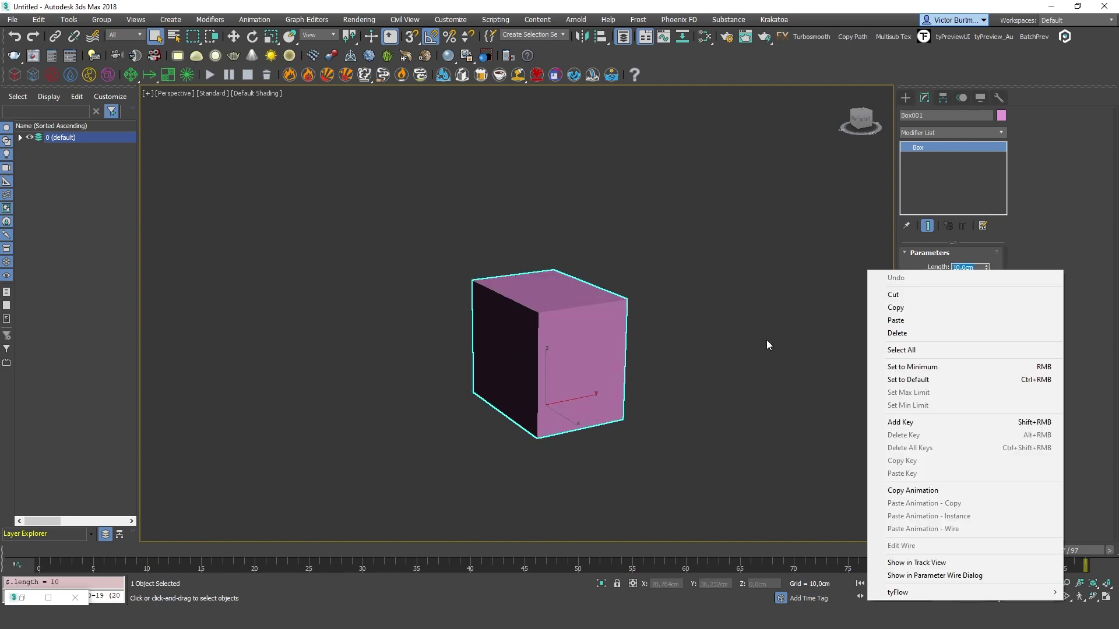
pyautogui.moveTo(918, 592)
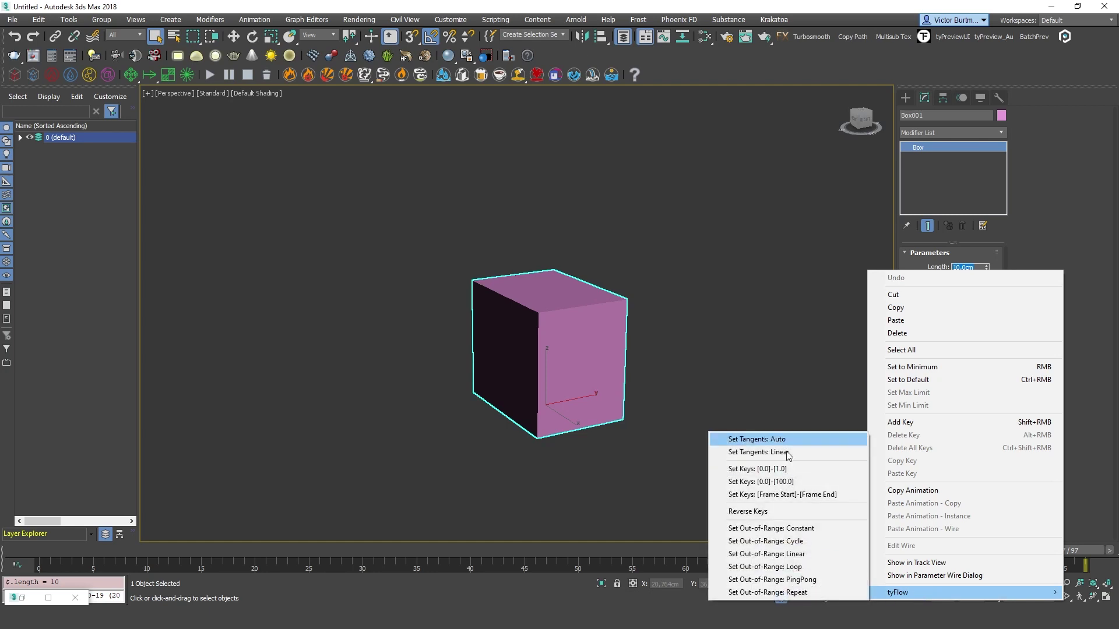
pyautogui.click(792, 494)
pyautogui.moveTo(42, 550); pyautogui.dragTo(1107, 564)
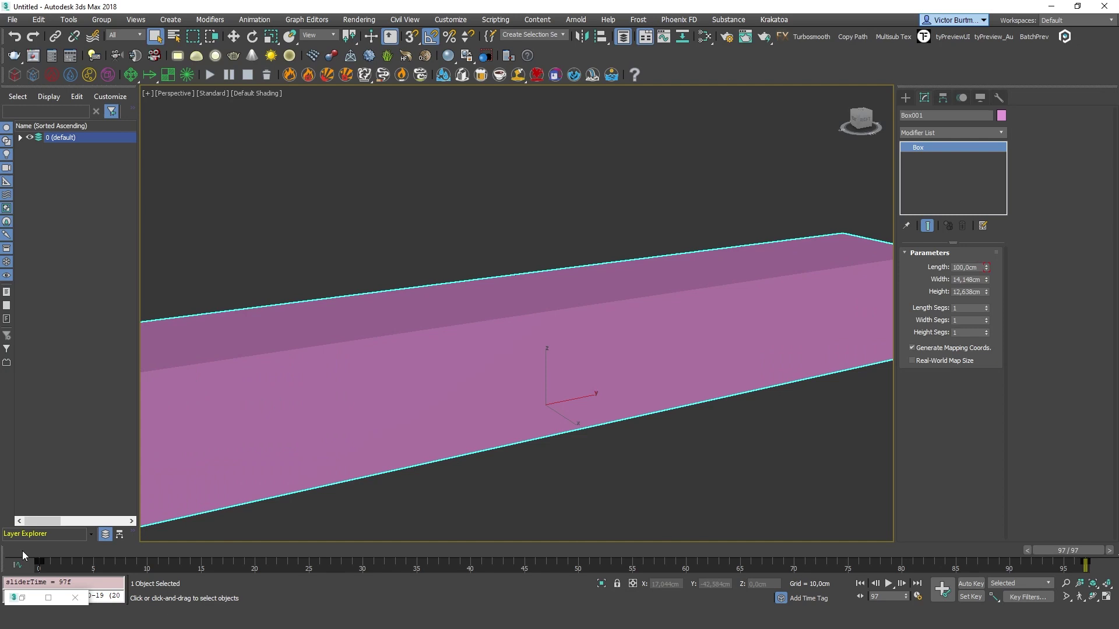
# Step: Reverse the box's length keys with tyFlow and scrub from frame 0 onward to preview the animation
pyautogui.rightClick(969, 267)
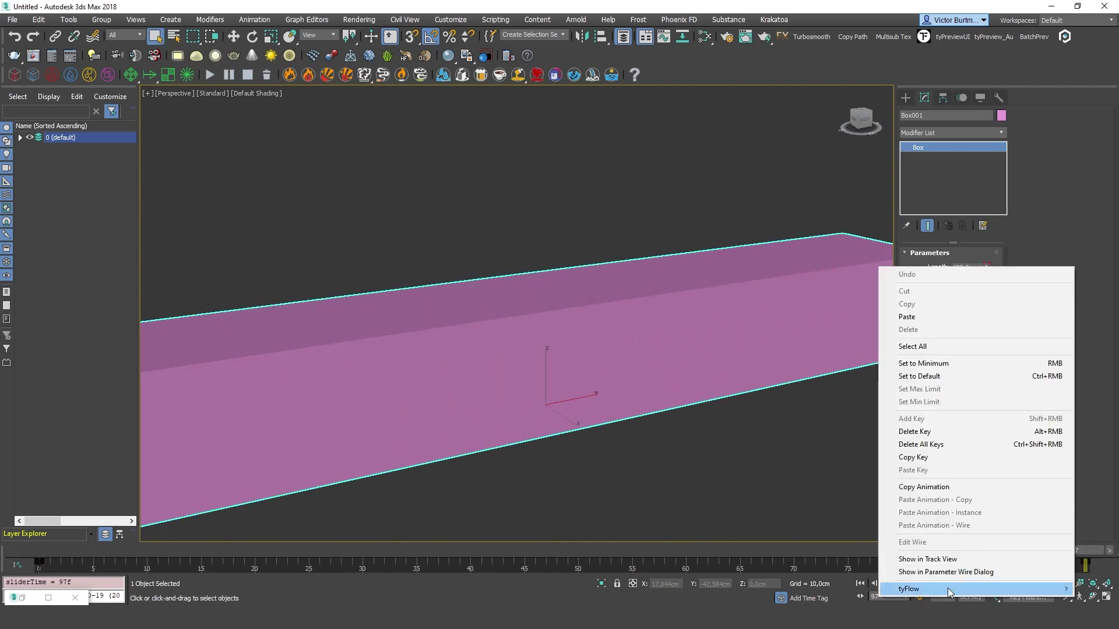
pyautogui.moveTo(949, 590)
pyautogui.click(758, 509)
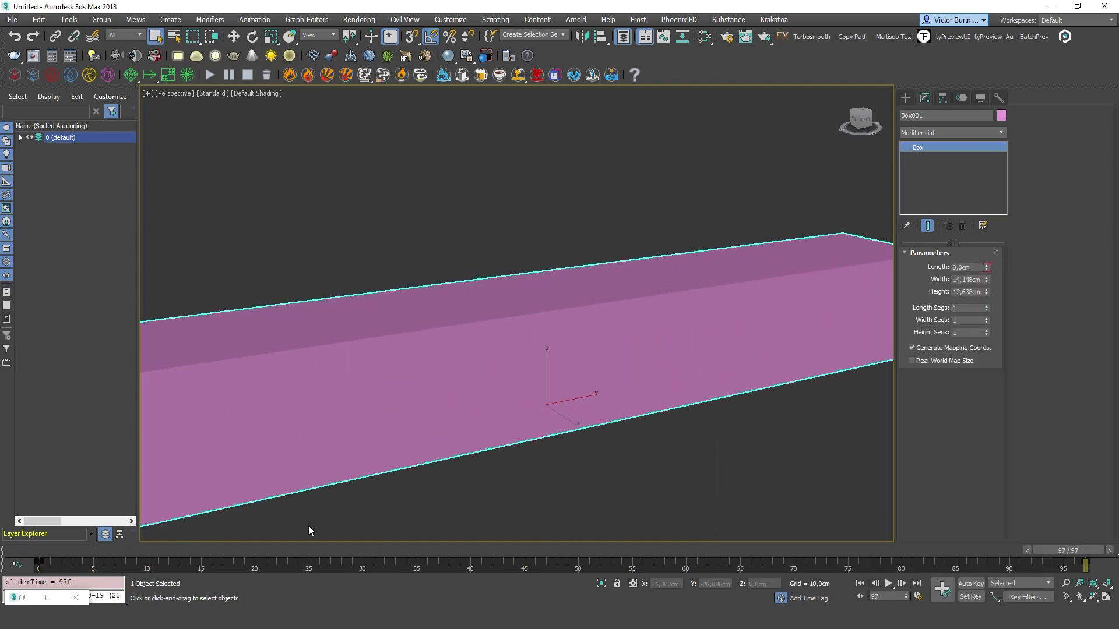
pyautogui.click(50, 556)
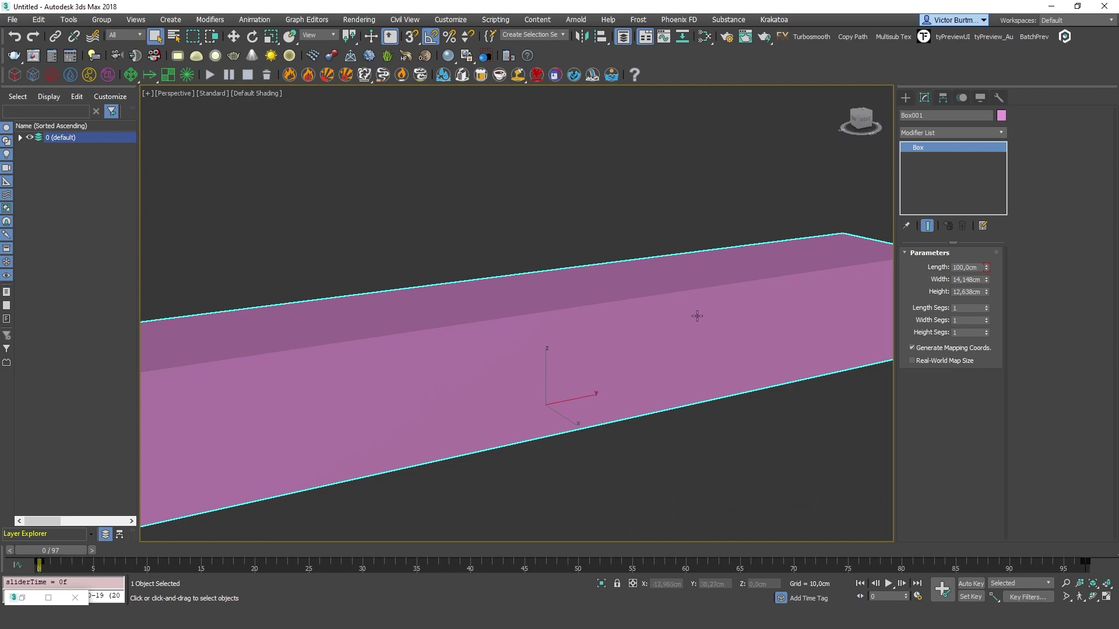
pyautogui.moveTo(67, 555); pyautogui.dragTo(1066, 555)
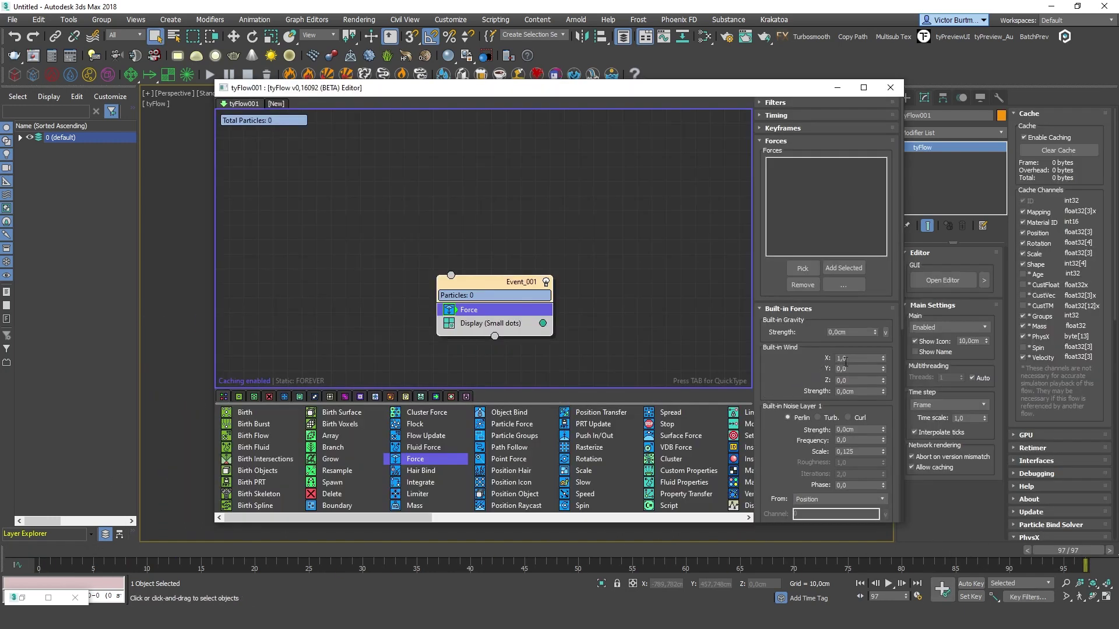
pyautogui.rightClick(850, 358)
pyautogui.moveTo(850, 367)
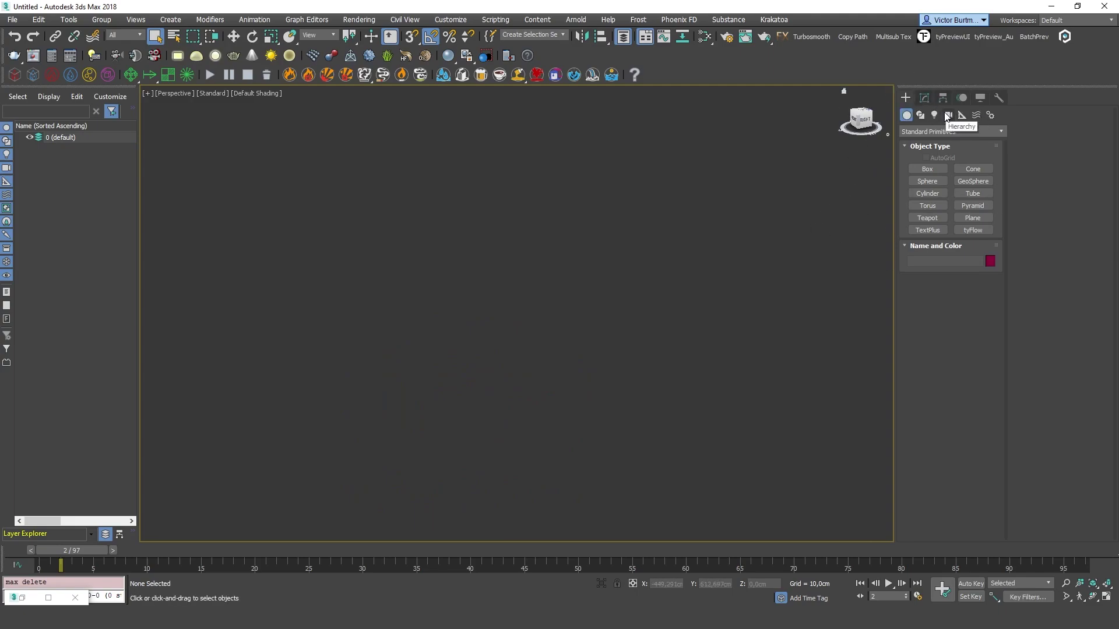
# Step: Create a box about 26 cm long, 21 cm wide and 22 cm high
pyautogui.click(929, 169)
pyautogui.moveTo(650, 299); pyautogui.dragTo(557, 371)
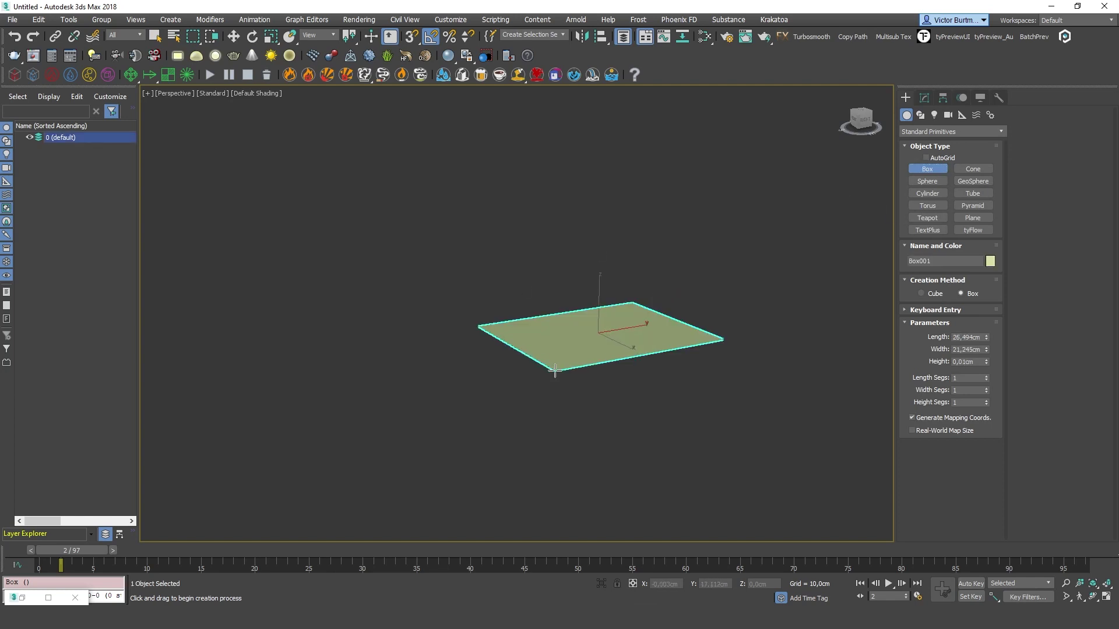
pyautogui.click(600, 223)
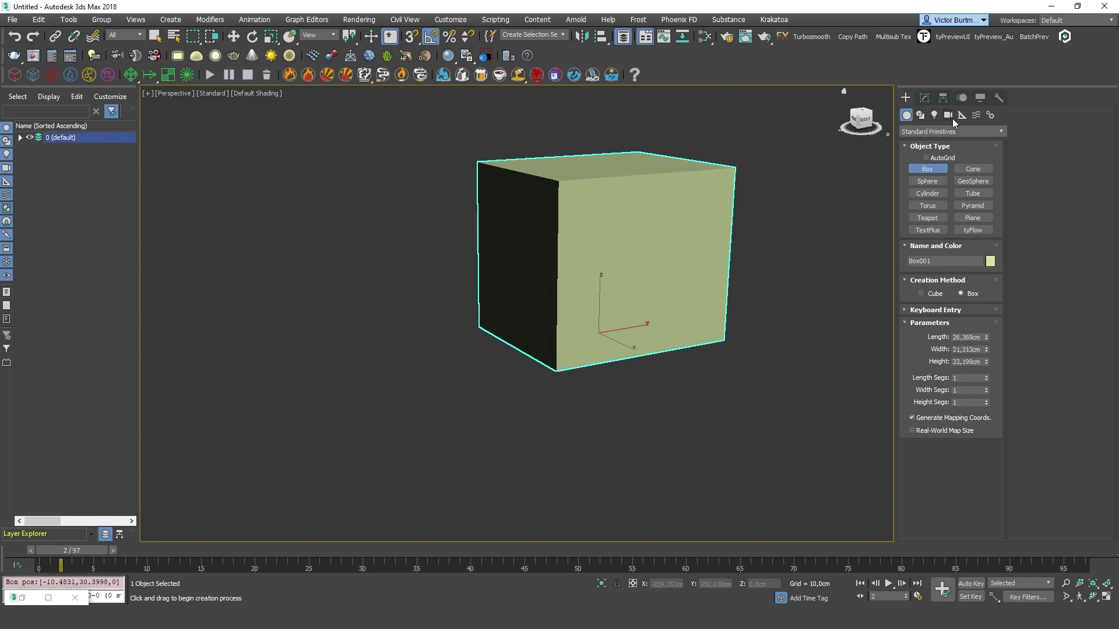
# Step: Assign a tyParticleController to the box's Transform track
pyautogui.click(963, 98)
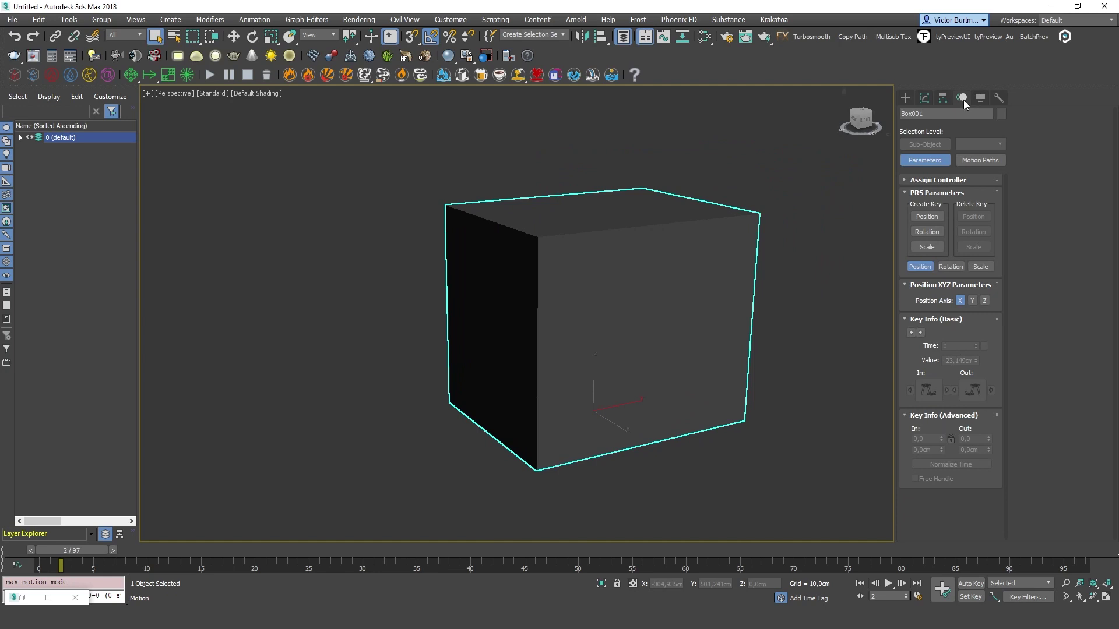
pyautogui.click(929, 181)
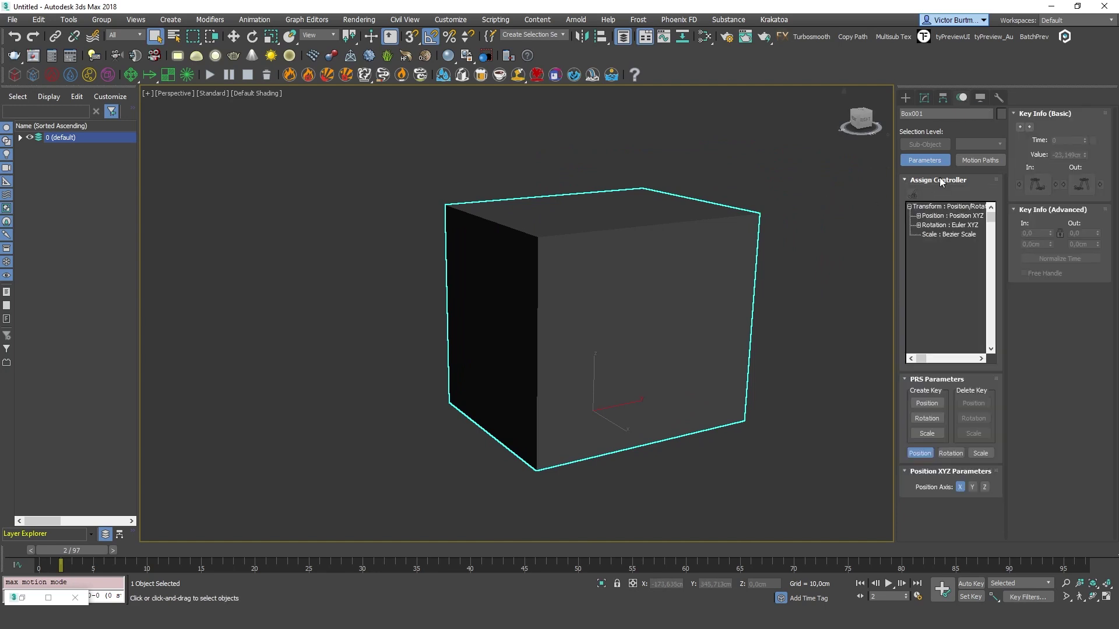
pyautogui.click(930, 208)
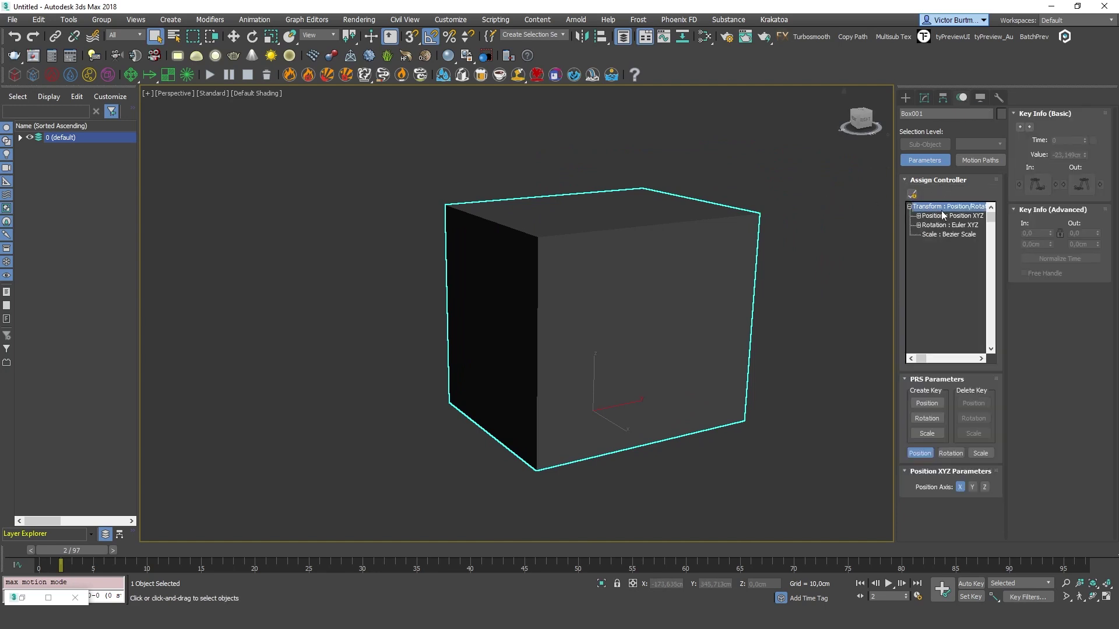
pyautogui.moveTo(920, 359)
pyautogui.mouseDown()
pyautogui.moveTo(933, 358)
pyautogui.moveTo(921, 357)
pyautogui.mouseUp()
pyautogui.click(912, 195)
pyautogui.moveTo(542, 192); pyautogui.dragTo(716, 166)
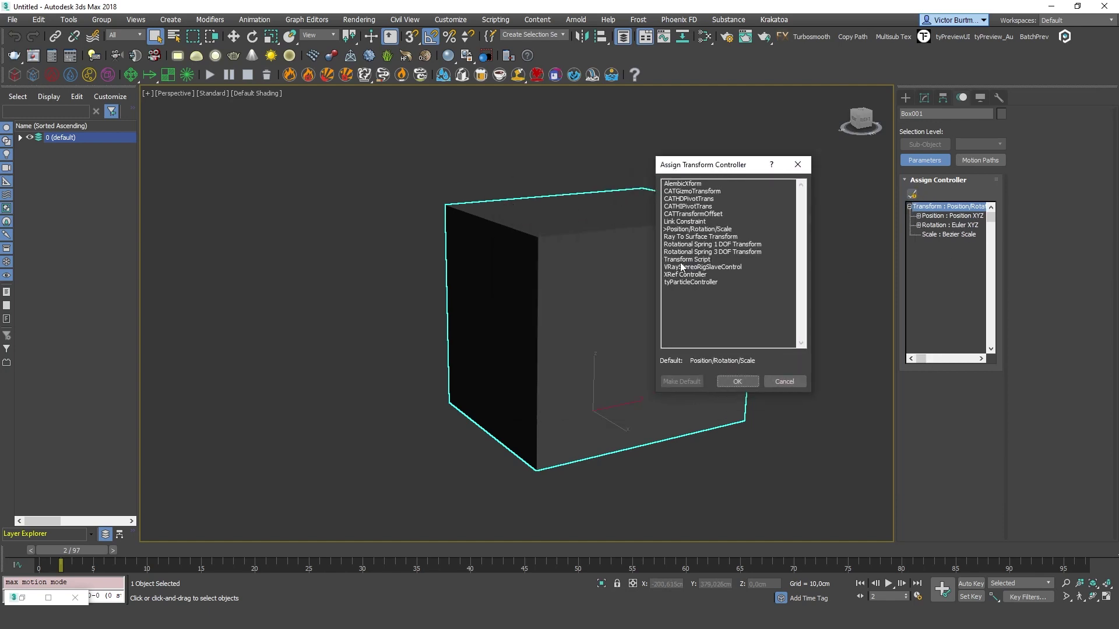
pyautogui.click(691, 282)
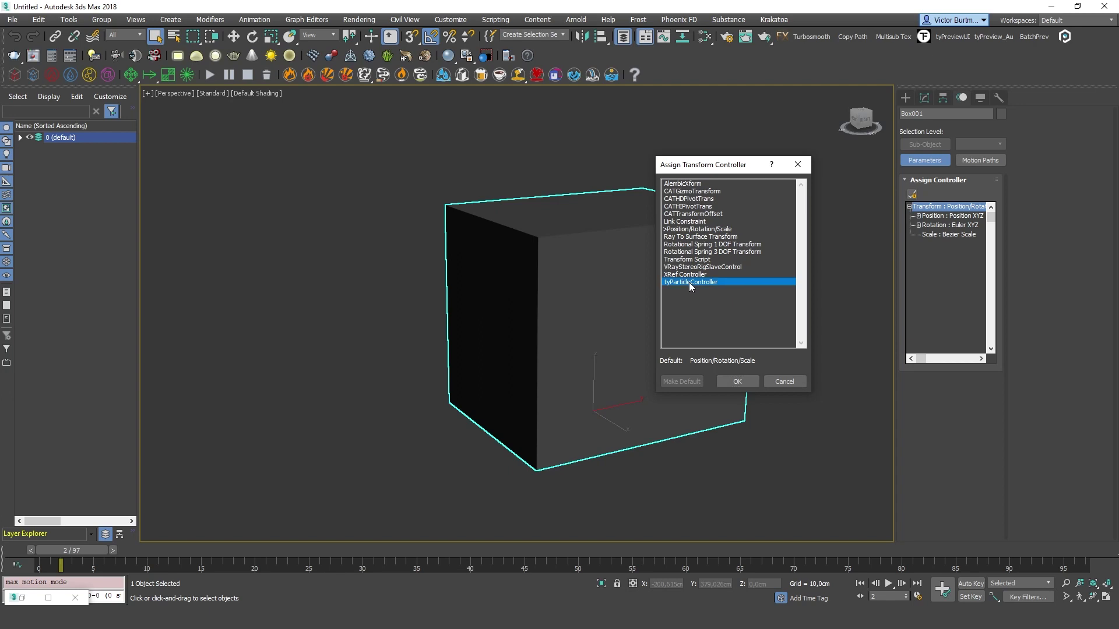
pyautogui.click(737, 381)
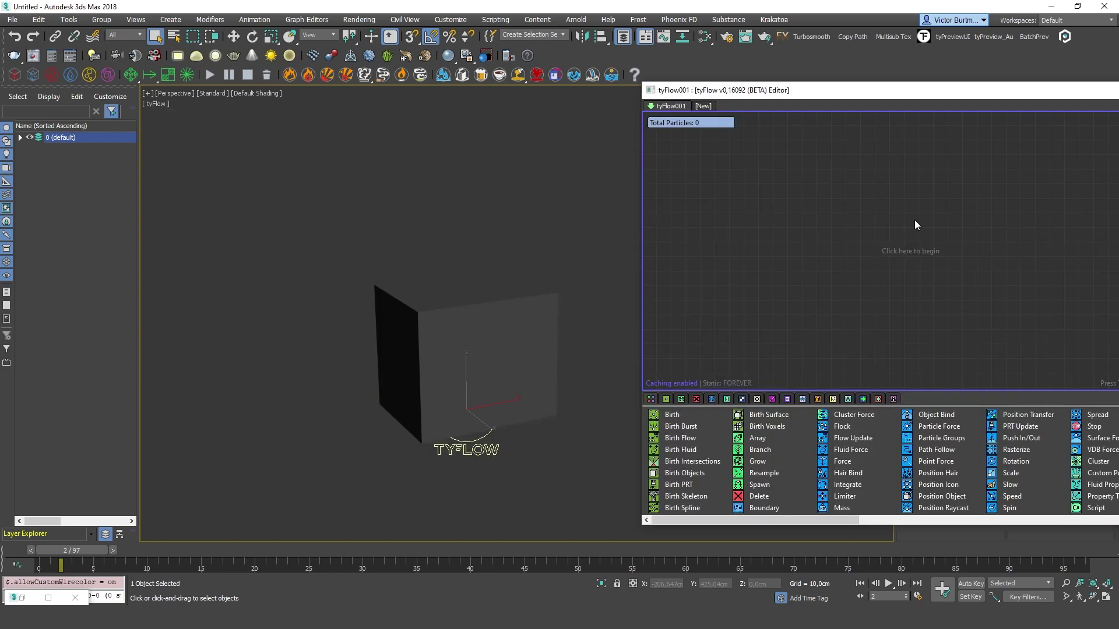
# Step: Start the first event of the new flow in the tyFlow editor
pyautogui.click(908, 252)
pyautogui.rightClick(869, 236)
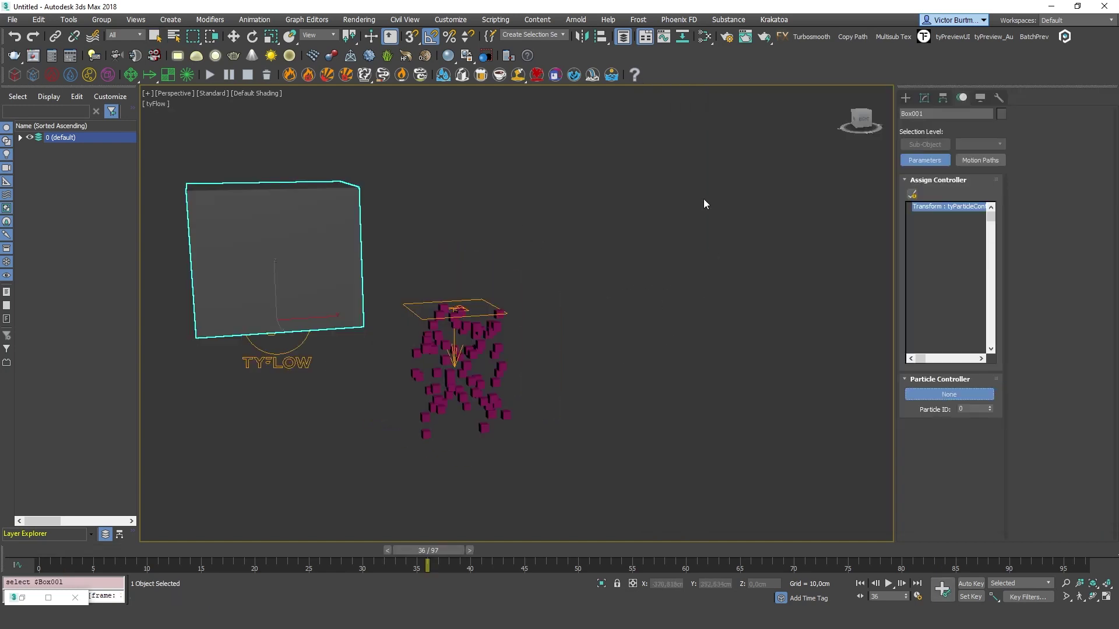
# Step: Link the box's particle controller to the tyFlow object, and reduce the box's length to about 5 cm along with its width
pyautogui.click(290, 350)
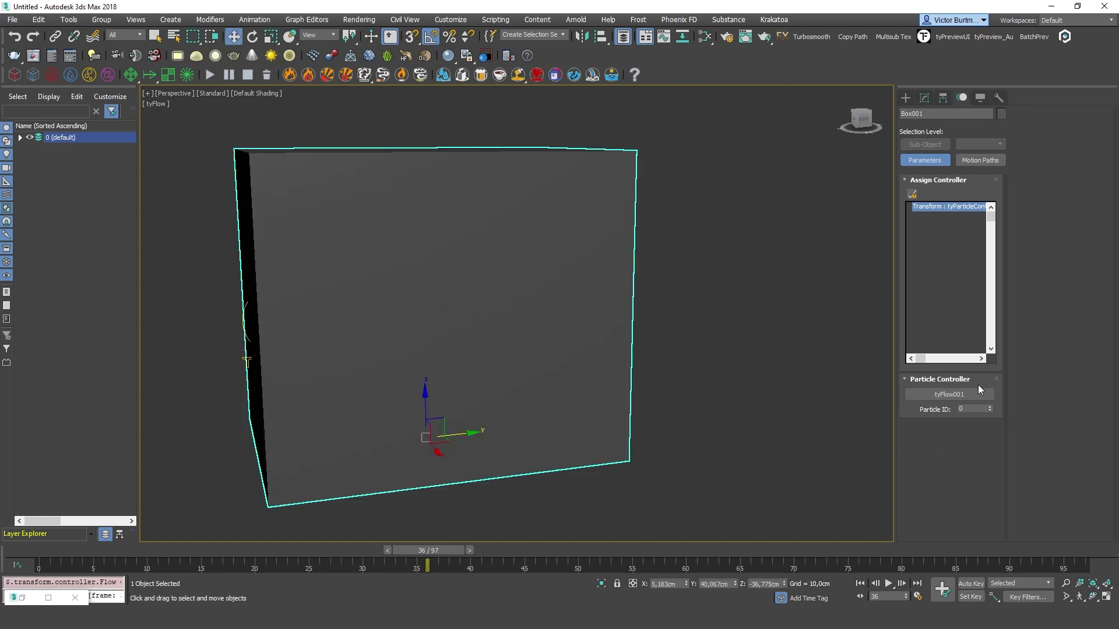
pyautogui.click(924, 97)
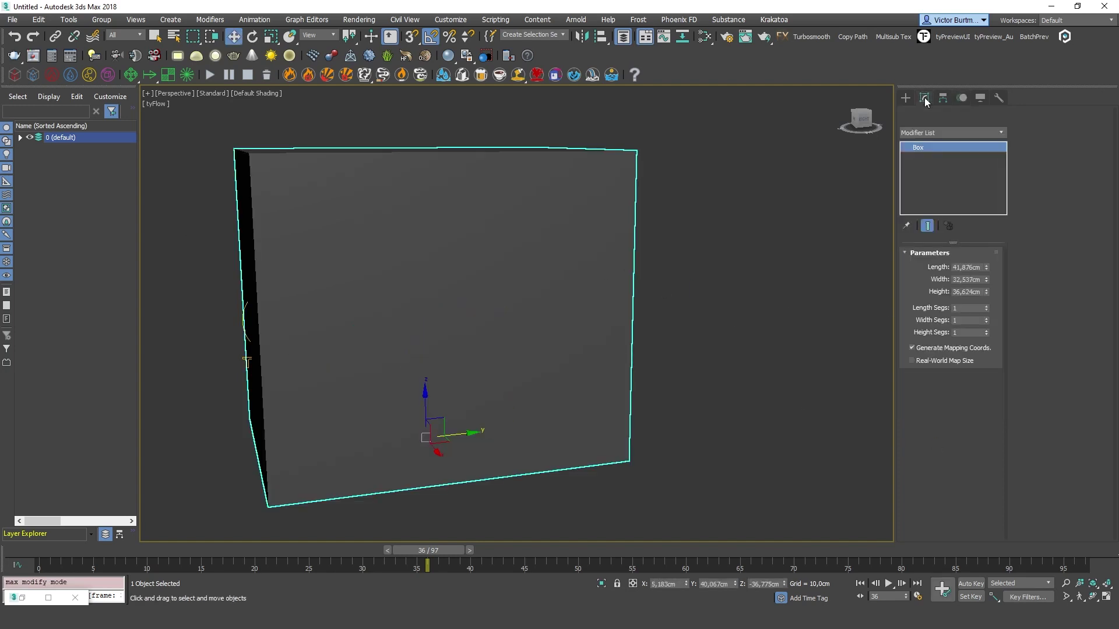
pyautogui.moveTo(986, 269); pyautogui.dragTo(988, 324)
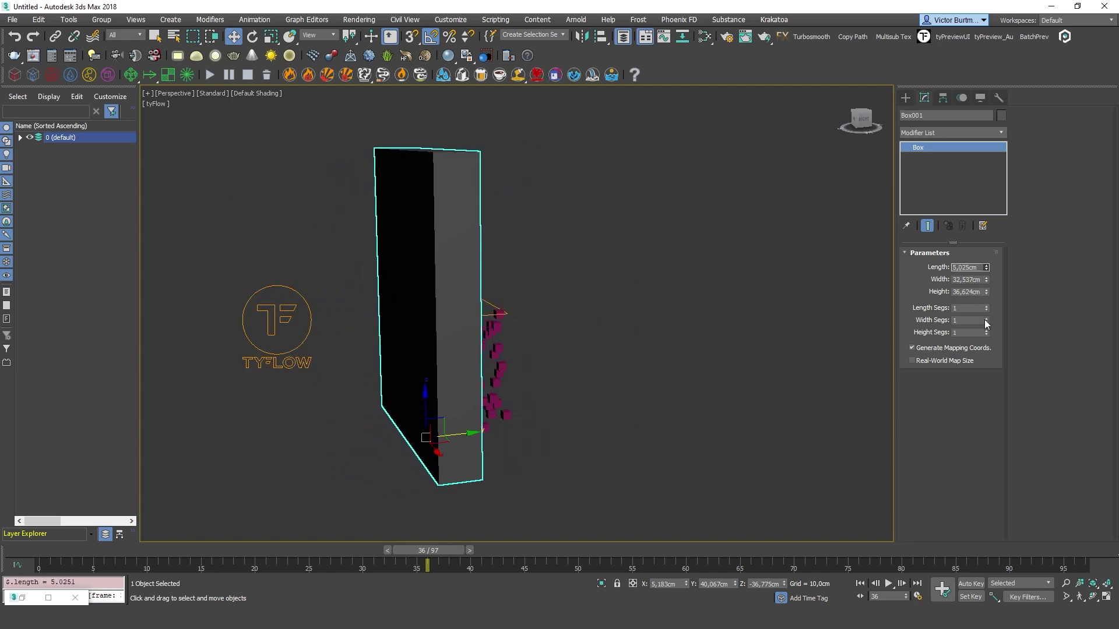
pyautogui.moveTo(987, 280); pyautogui.dragTo(989, 310)
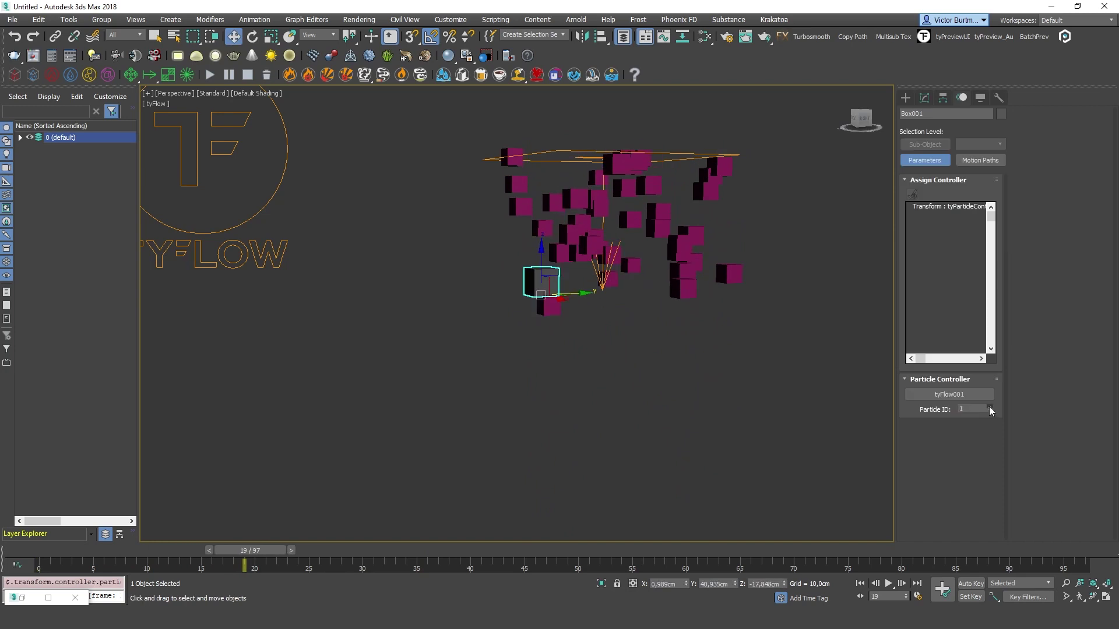
# Step: Raise the controller's Particle ID one number at a time so the box jumps from particle to particle
pyautogui.click(989, 407)
pyautogui.click(989, 407)
pyautogui.click(989, 407)
pyautogui.click(989, 406)
pyautogui.click(989, 407)
pyautogui.click(989, 407)
pyautogui.click(989, 407)
pyautogui.click(989, 407)
pyautogui.click(989, 407)
pyautogui.click(989, 407)
pyautogui.click(989, 407)
pyautogui.click(989, 407)
pyautogui.click(989, 407)
pyautogui.click(989, 407)
pyautogui.click(989, 406)
pyautogui.click(989, 407)
pyautogui.click(988, 407)
pyautogui.click(989, 406)
pyautogui.click(989, 407)
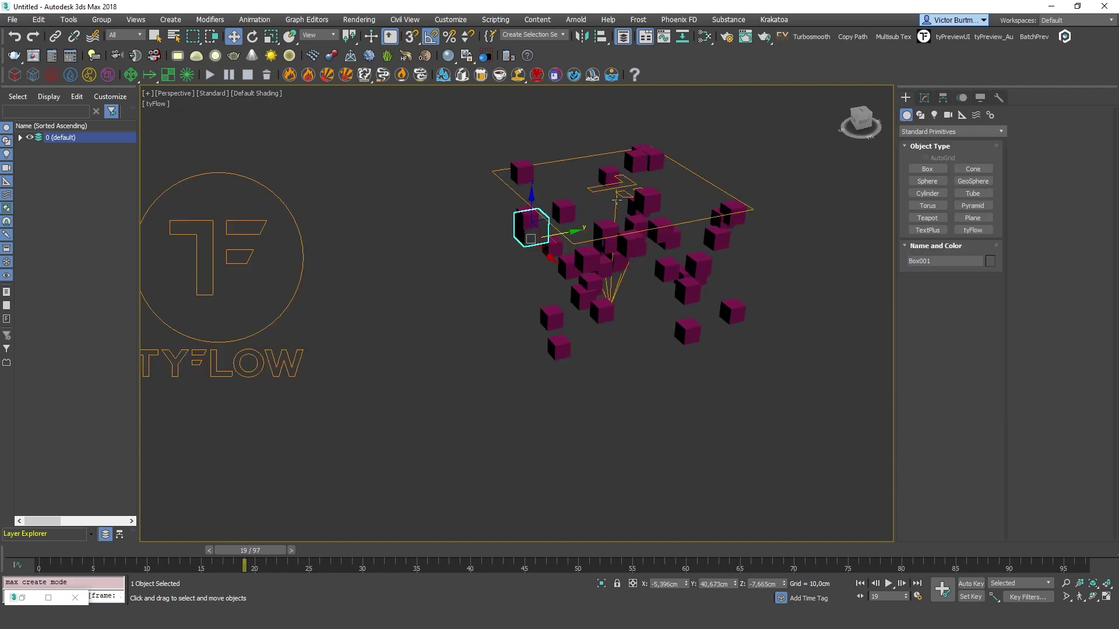
# Step: Try to scale, rotate and move the particle-controlled box by hand
pyautogui.keyDown('alt'); pyautogui.moveTo(628, 207); pyautogui.dragTo(633, 234, button='middle'); pyautogui.keyUp('alt')
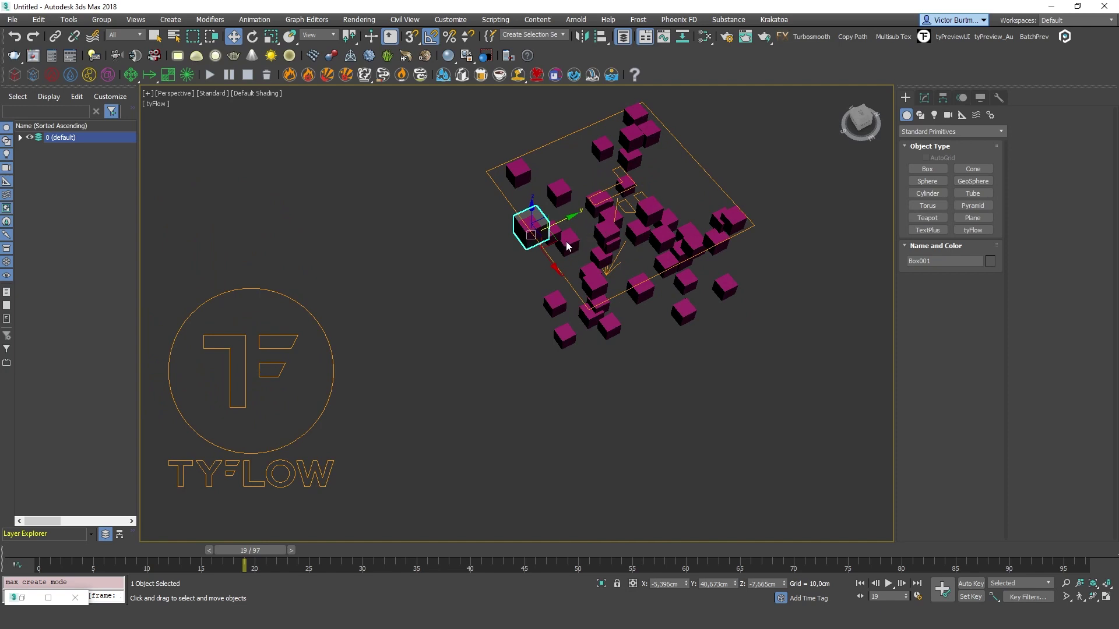
pyautogui.keyDown('alt'); pyautogui.moveTo(566, 241); pyautogui.dragTo(600, 239, button='middle'); pyautogui.keyUp('alt')
pyautogui.moveTo(669, 228); pyautogui.dragTo(663, 185, button='middle')
pyautogui.moveTo(490, 227); pyautogui.dragTo(523, 267, button='middle')
pyautogui.press('r')
pyautogui.press('e')
pyautogui.press('r')
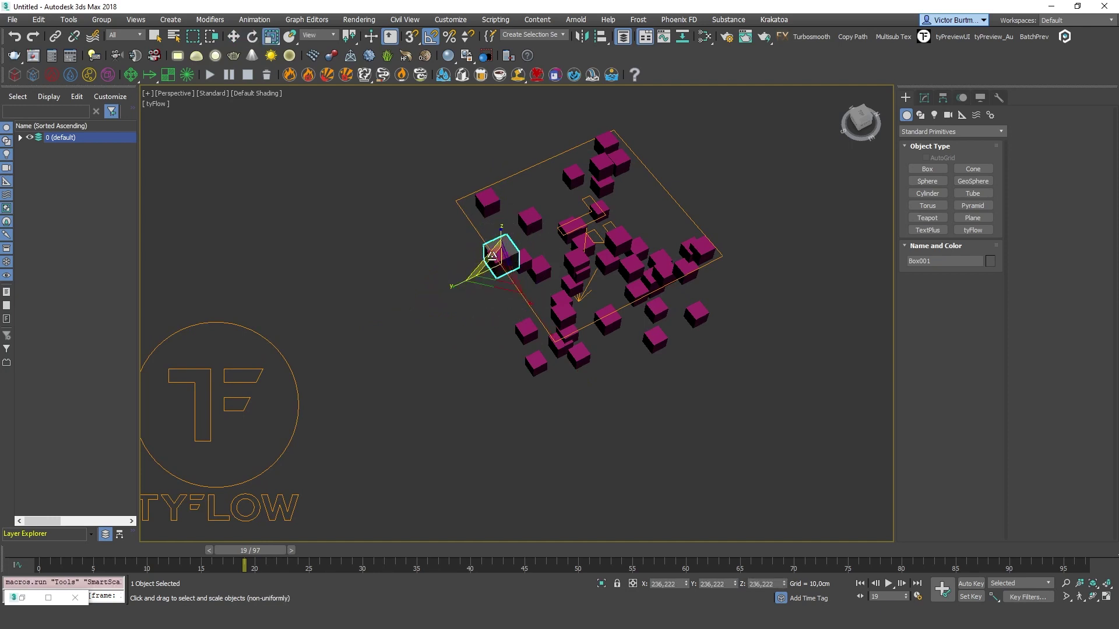
pyautogui.press('e')
pyautogui.press('w')
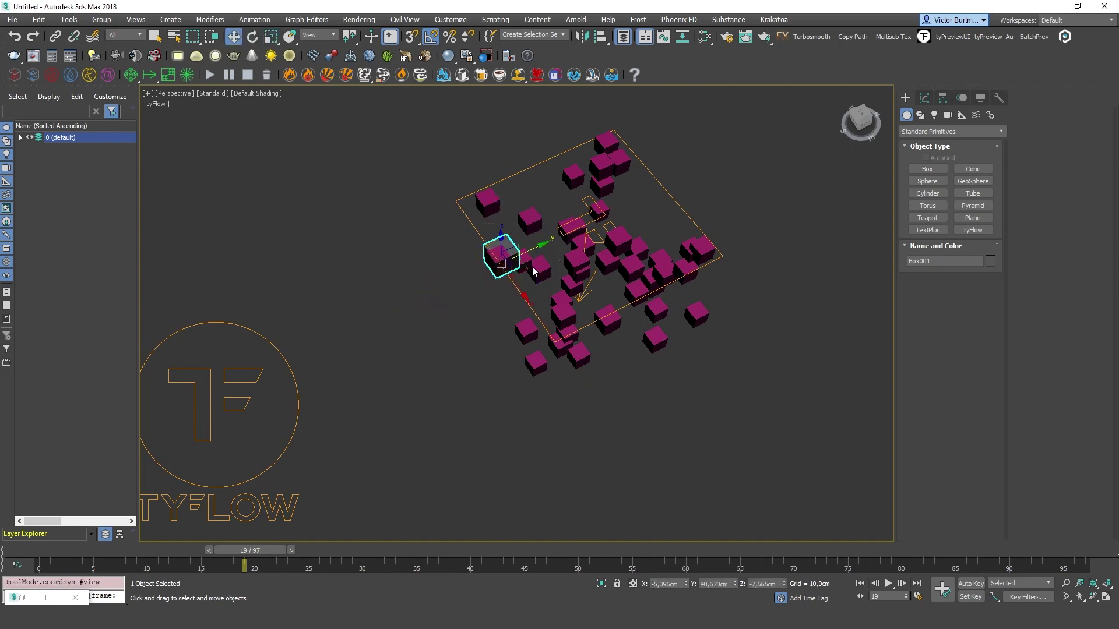
pyautogui.moveTo(526, 268); pyautogui.dragTo(525, 268)
pyautogui.keyDown('alt'); pyautogui.moveTo(566, 254); pyautogui.dragTo(577, 233, button='middle'); pyautogui.keyUp('alt')
# Step: Create a dummy helper beside the particles and assign a tyParticleController to its Transform track
pyautogui.click(923, 97)
pyautogui.click(905, 98)
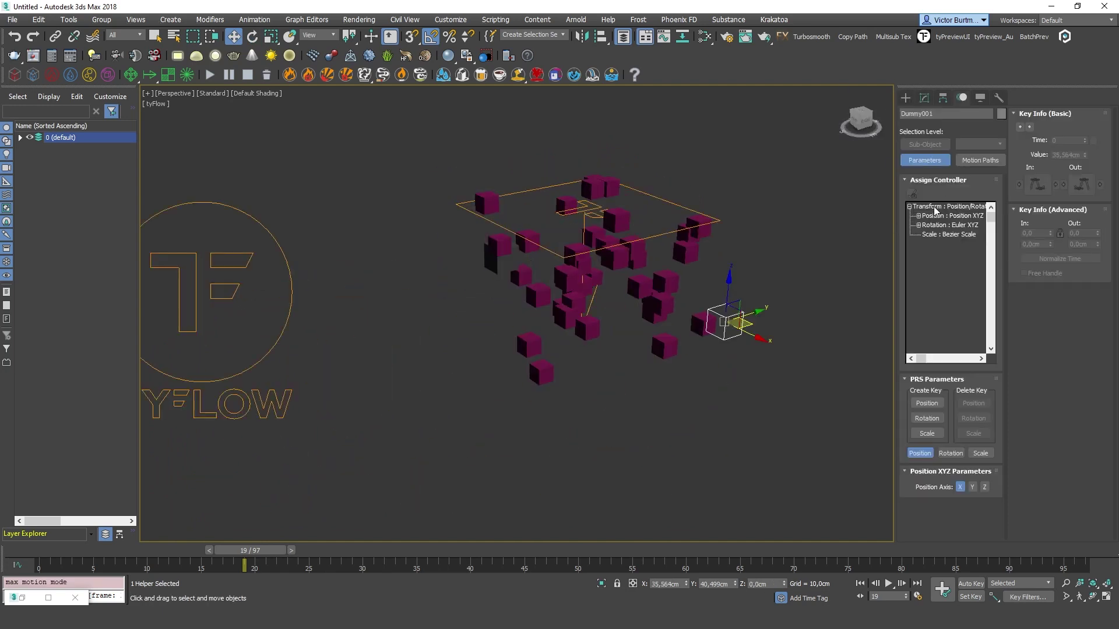
pyautogui.click(934, 208)
pyautogui.click(910, 194)
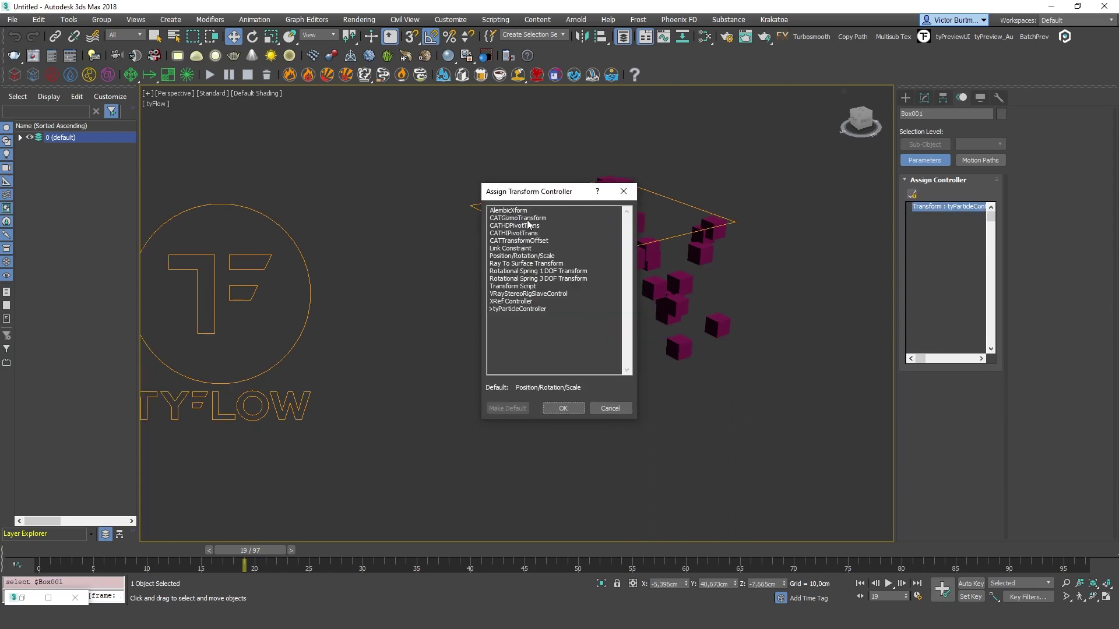
# Step: Assign the Position/Rotation/Scale controller to the box's transform and move the box away from the tyFlow icon toward the particles
pyautogui.doubleClick(515, 257)
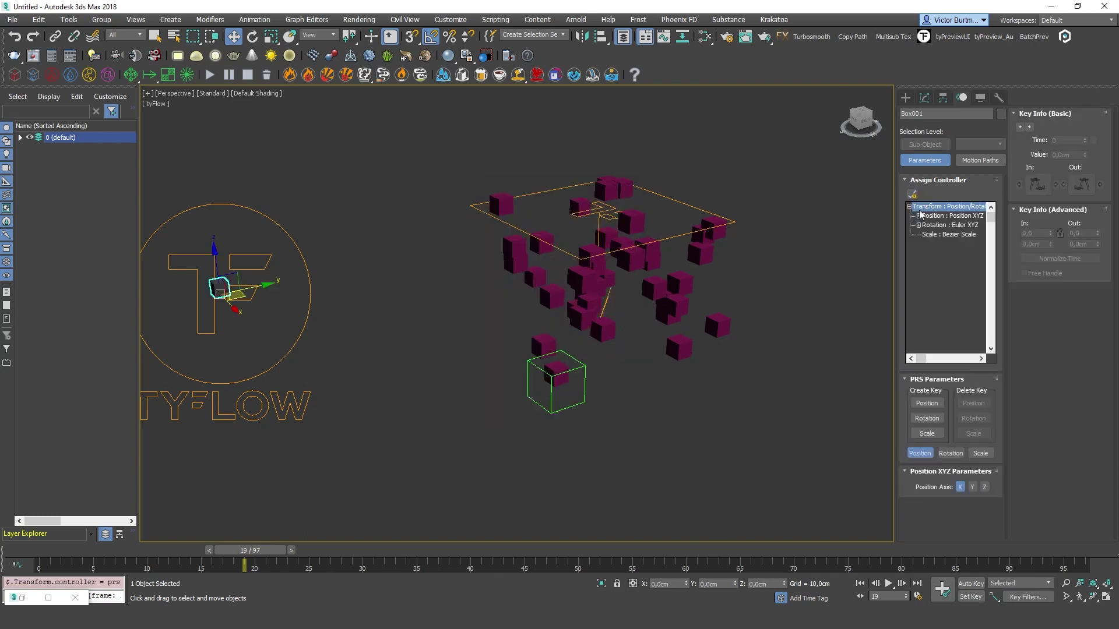
pyautogui.moveTo(265, 303); pyautogui.dragTo(298, 281, button='middle')
pyautogui.moveTo(282, 272); pyautogui.dragTo(454, 286)
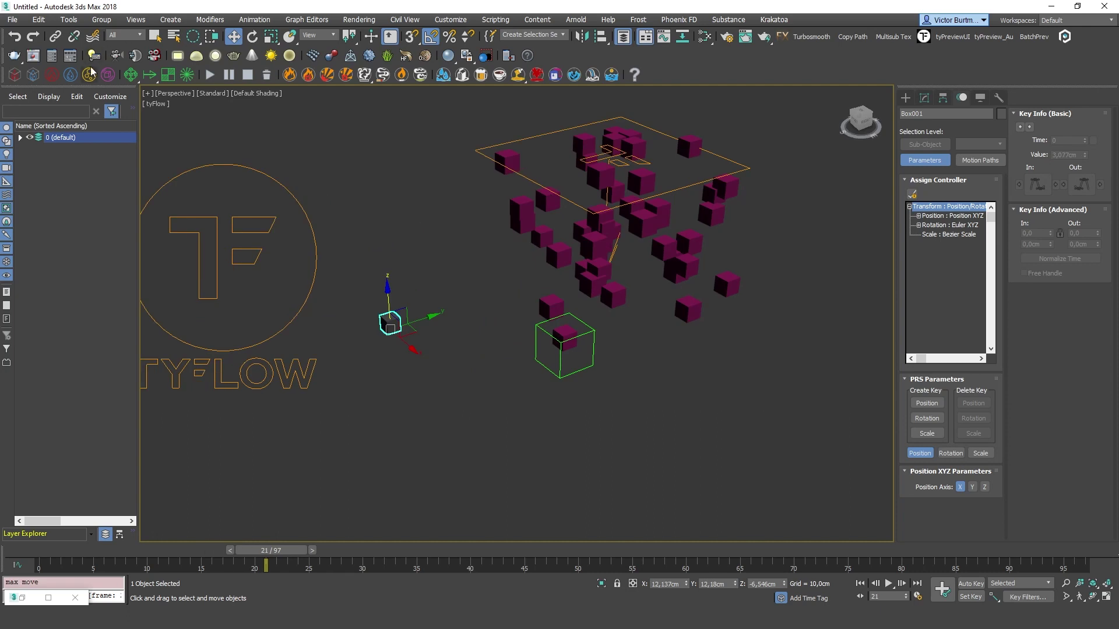
# Step: Link the box to the particle-driven dummy as its child
pyautogui.click(55, 36)
pyautogui.moveTo(389, 323); pyautogui.dragTo(558, 339)
pyautogui.press('q')
pyautogui.keyDown('alt'); pyautogui.moveTo(549, 314); pyautogui.dragTo(537, 280, button='middle'); pyautogui.keyUp('alt')
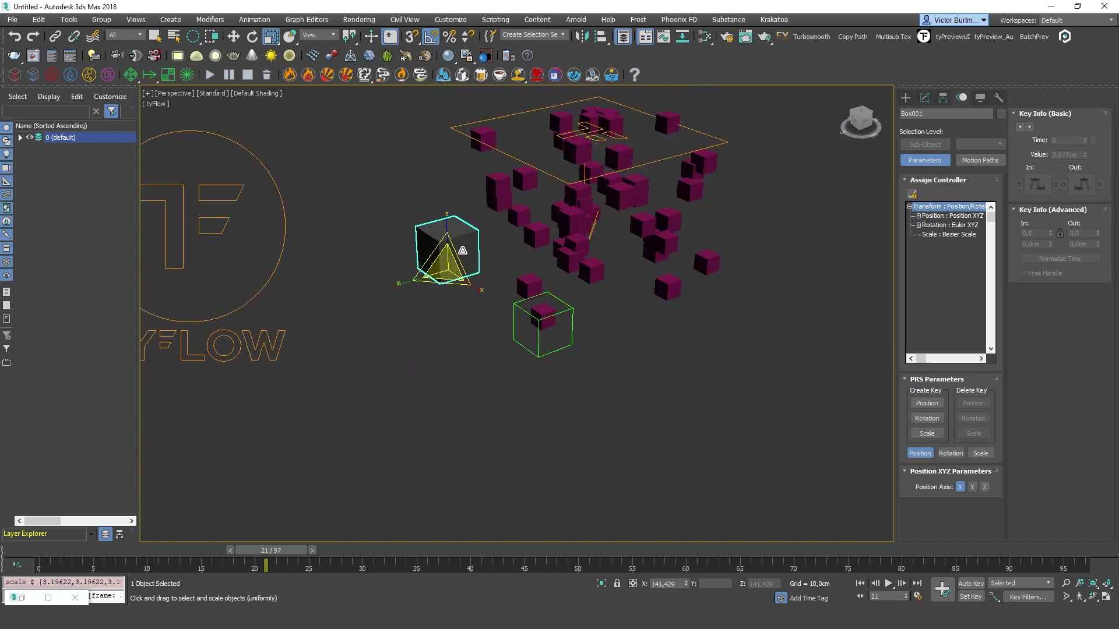
# Step: Scale the linked box uniformly, rotate it, and scrub the timeline to preview its motion with the dummy
pyautogui.moveTo(451, 266); pyautogui.dragTo(458, 292)
pyautogui.press('e')
pyautogui.moveTo(434, 247); pyautogui.dragTo(441, 245)
pyautogui.moveTo(124, 553); pyautogui.dragTo(355, 548)
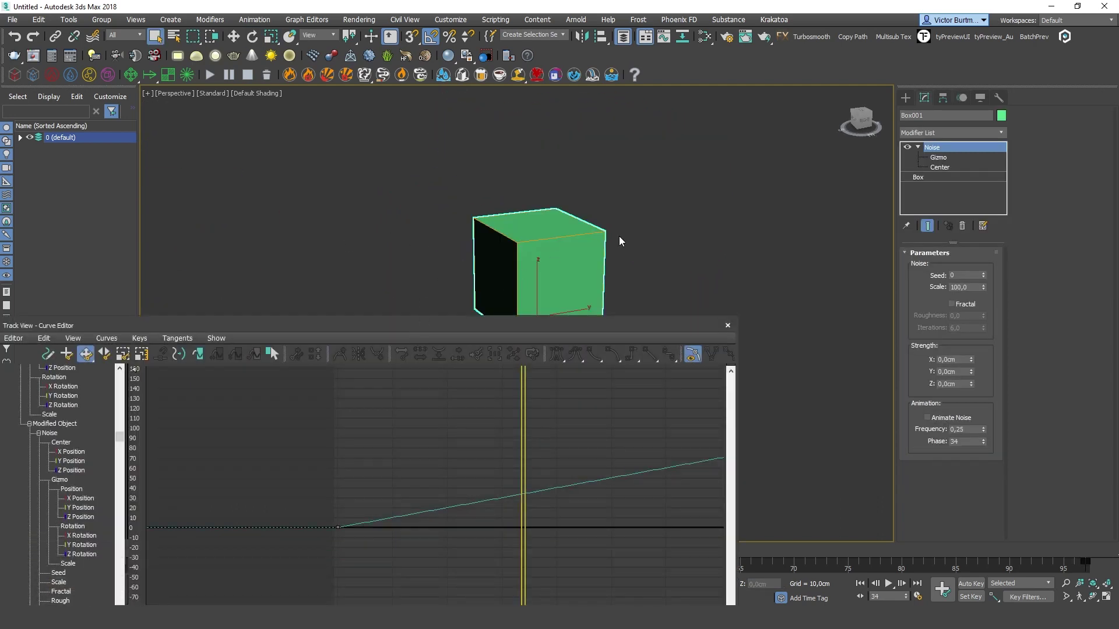
# Step: Examine the Noise modifier's Phase curve and the track's controller options in the Curve Editor
pyautogui.moveTo(665, 233); pyautogui.dragTo(652, 180, button='middle')
pyautogui.moveTo(345, 322); pyautogui.dragTo(572, 176)
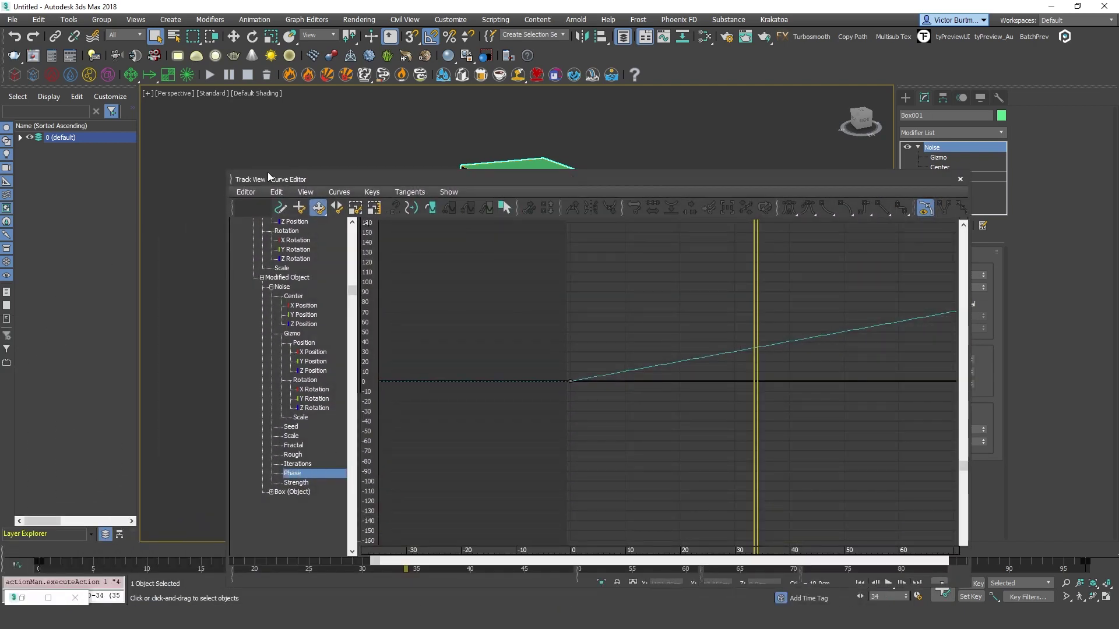
pyautogui.moveTo(278, 181); pyautogui.dragTo(242, 192)
pyautogui.moveTo(666, 314); pyautogui.dragTo(719, 295, button='middle')
pyautogui.rightClick(255, 485)
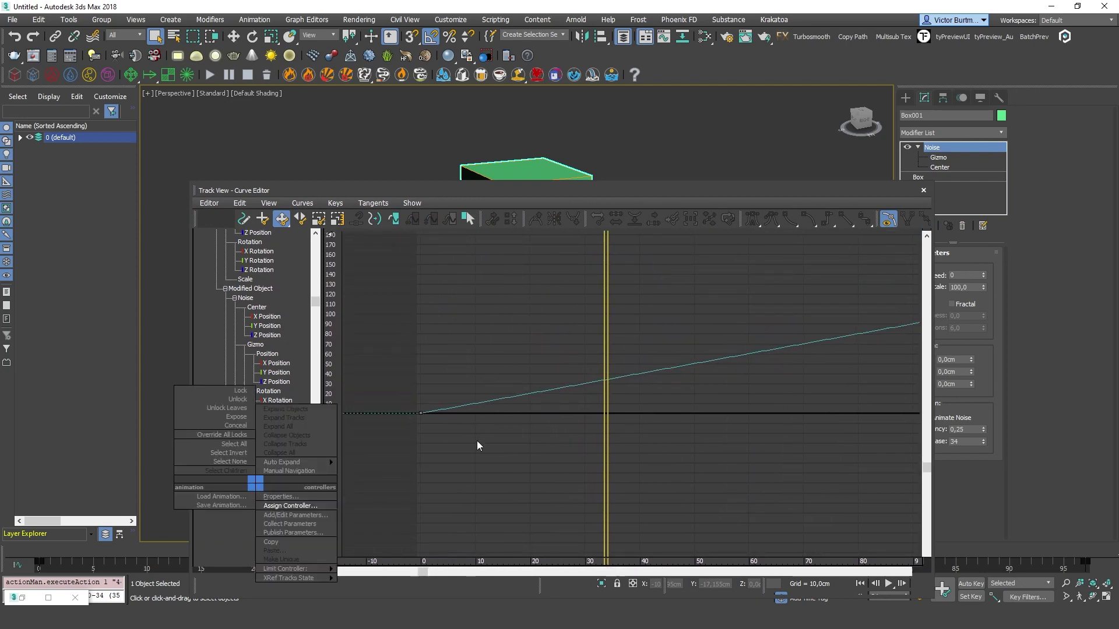
pyautogui.moveTo(722, 185); pyautogui.dragTo(562, 282)
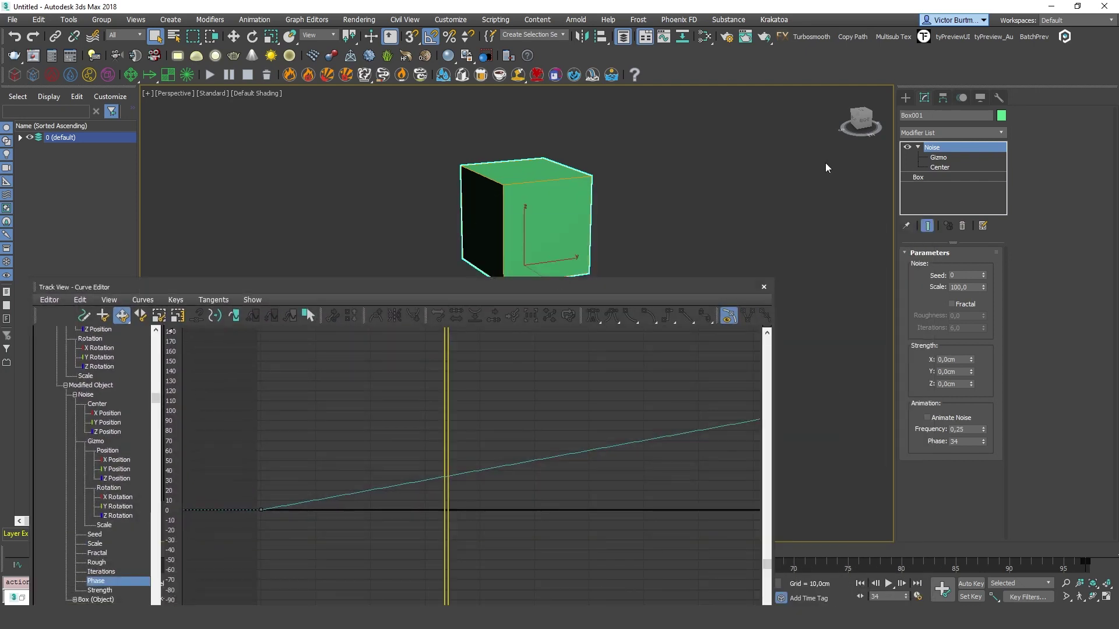
# Step: Assign the tyRateOfChange float controller to the Noise modifier's Phase track
pyautogui.moveTo(442, 290); pyautogui.dragTo(576, 157)
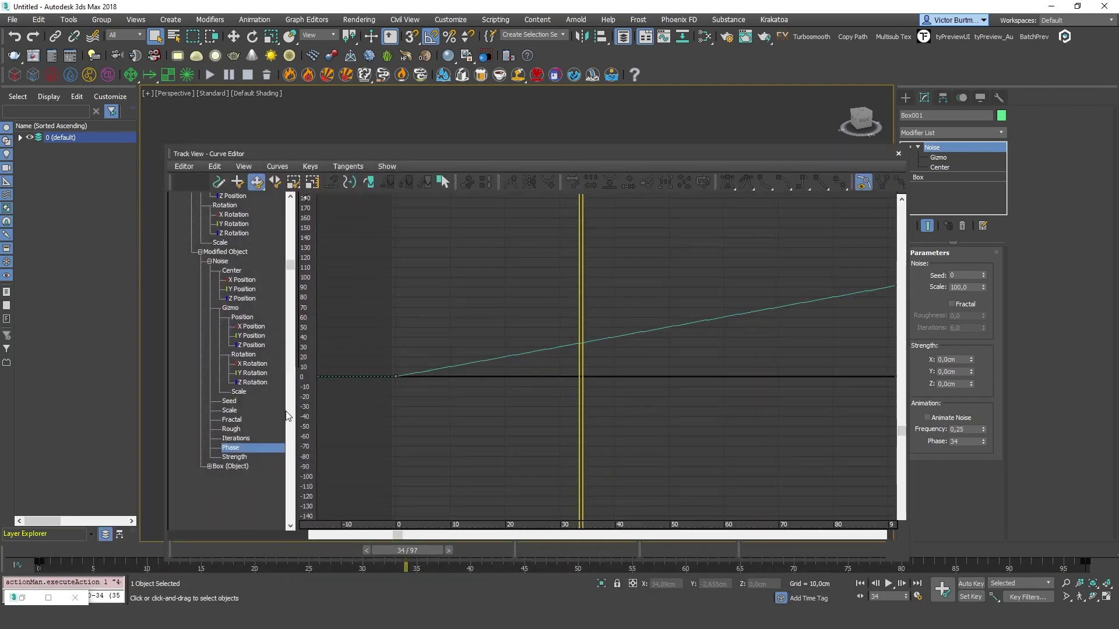
pyautogui.rightClick(246, 451)
pyautogui.click(264, 471)
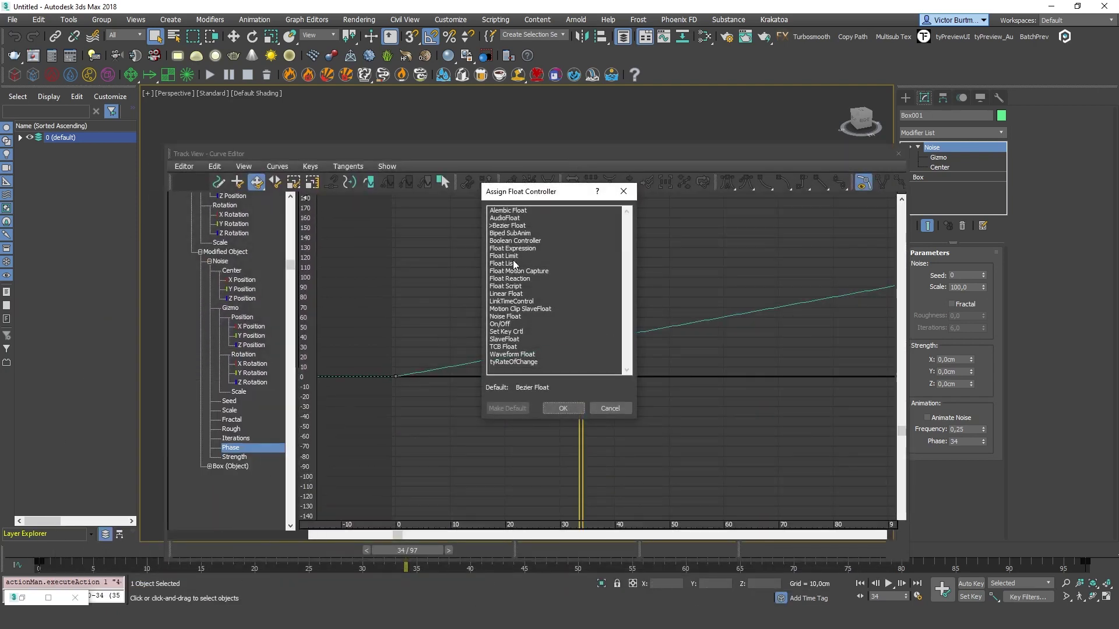
pyautogui.click(509, 363)
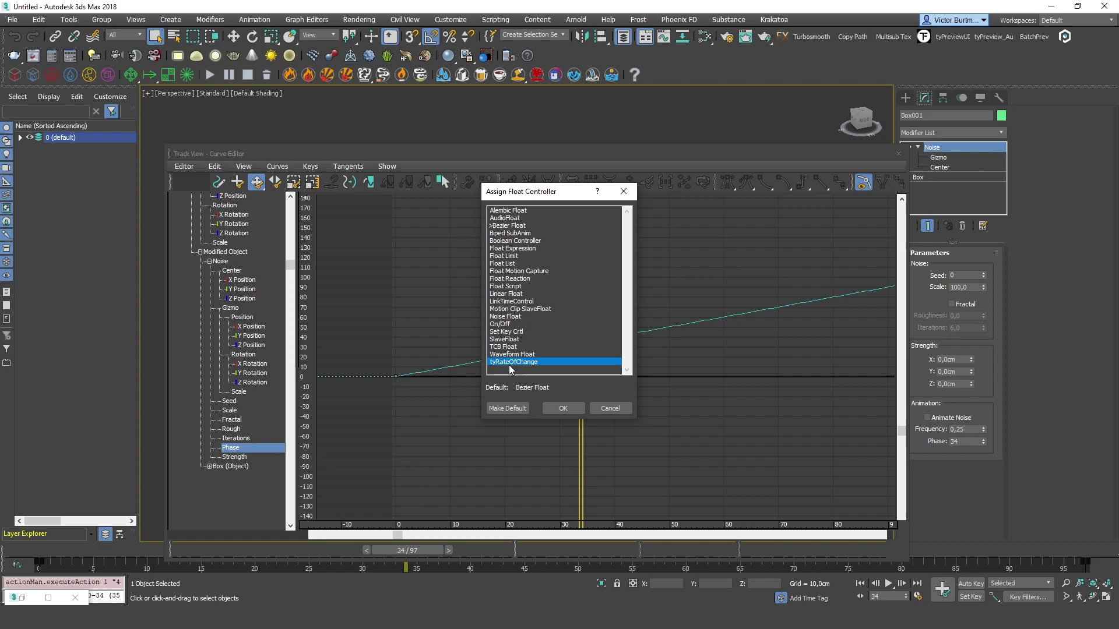
pyautogui.click(562, 407)
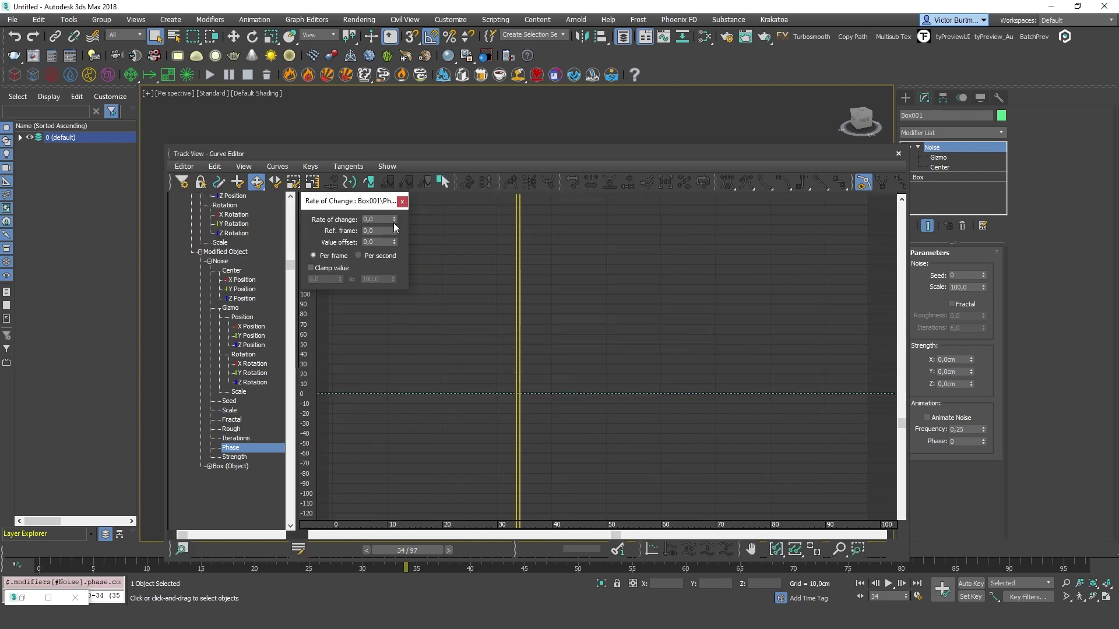
# Step: Set the Phase controller's rate of change to about 88.2 per frame
pyautogui.moveTo(394, 219)
pyautogui.mouseDown()
pyautogui.moveTo(390, 363)
pyautogui.moveTo(392, 225)
pyautogui.mouseUp()
pyautogui.moveTo(641, 340); pyautogui.dragTo(969, 302, button='middle')
pyautogui.moveTo(781, 326); pyautogui.dragTo(488, 308, button='middle')
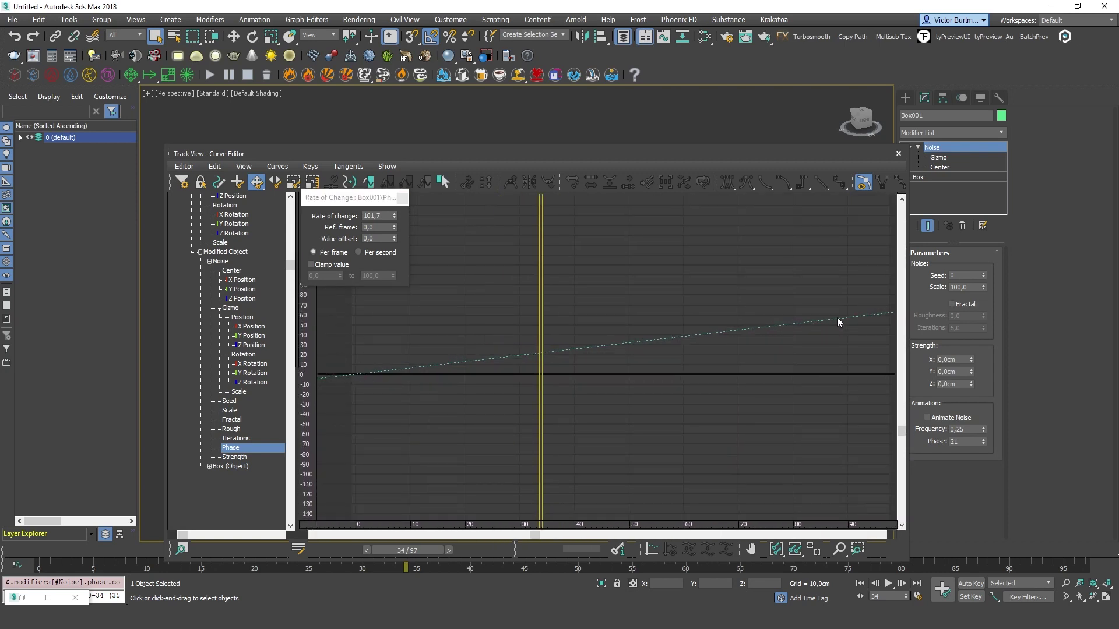
pyautogui.moveTo(839, 317); pyautogui.dragTo(740, 335, button='middle')
pyautogui.moveTo(434, 300); pyautogui.dragTo(531, 304, button='middle')
pyautogui.moveTo(395, 216); pyautogui.dragTo(376, 8)
pyautogui.moveTo(342, 201); pyautogui.dragTo(376, 210)
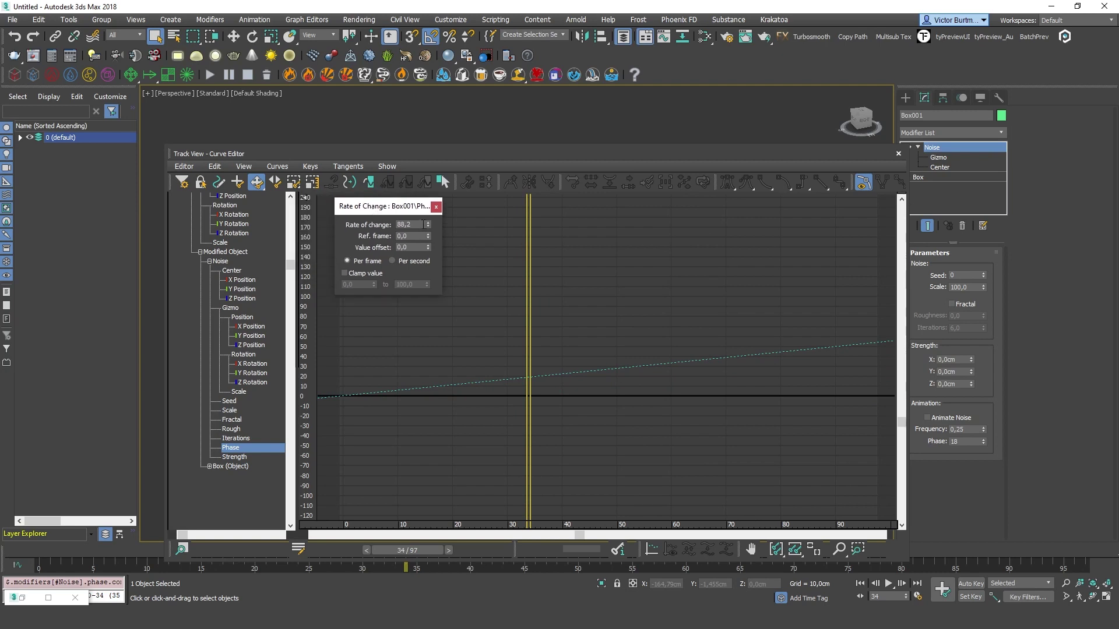
# Step: Set the Phase controller's reference frame to about 38.8 and reset its value offset to 0
pyautogui.moveTo(428, 237); pyautogui.dragTo(435, 295)
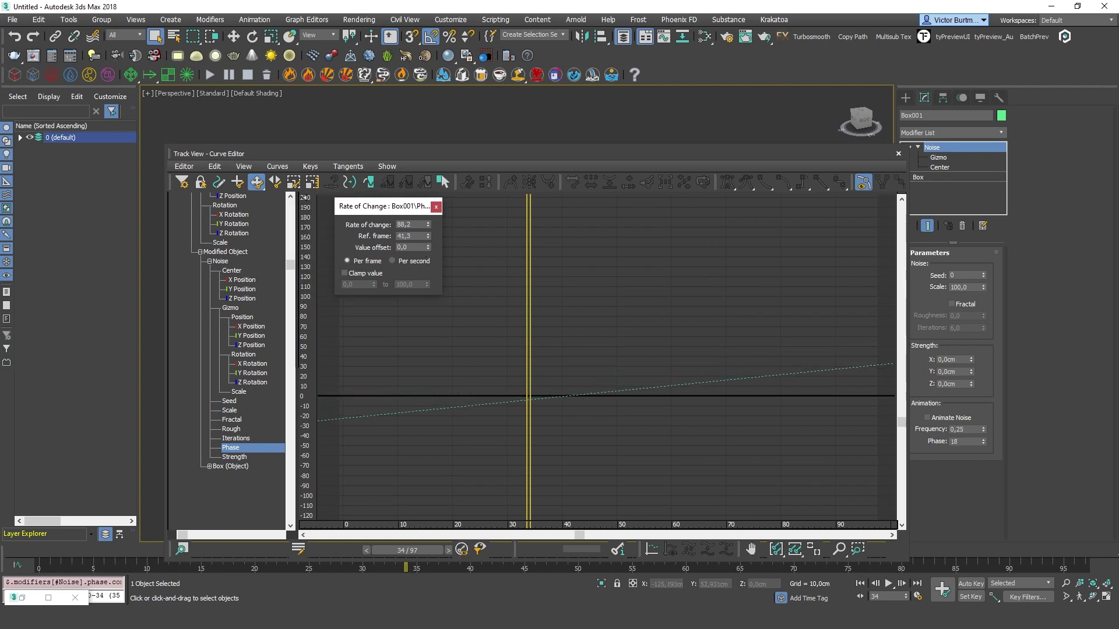
pyautogui.moveTo(428, 236); pyautogui.dragTo(427, 3)
pyautogui.rightClick(426, 249)
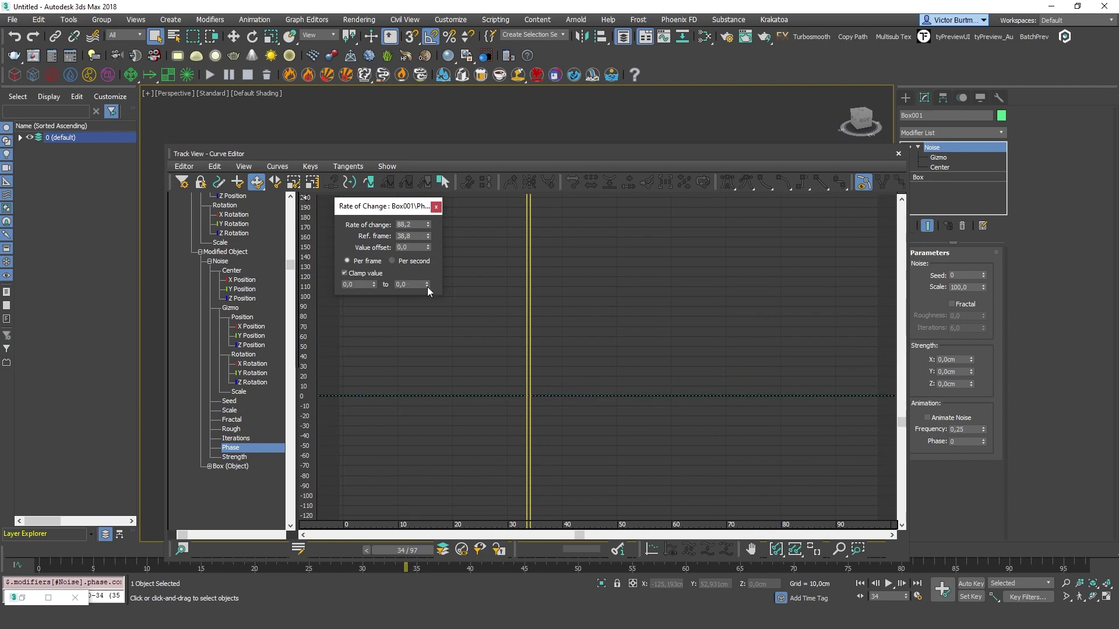
# Step: Clamp the Phase controller's value to a range of about -0.1 to 437.5
pyautogui.moveTo(428, 285); pyautogui.dragTo(452, 400)
pyautogui.moveTo(428, 284); pyautogui.dragTo(451, 319)
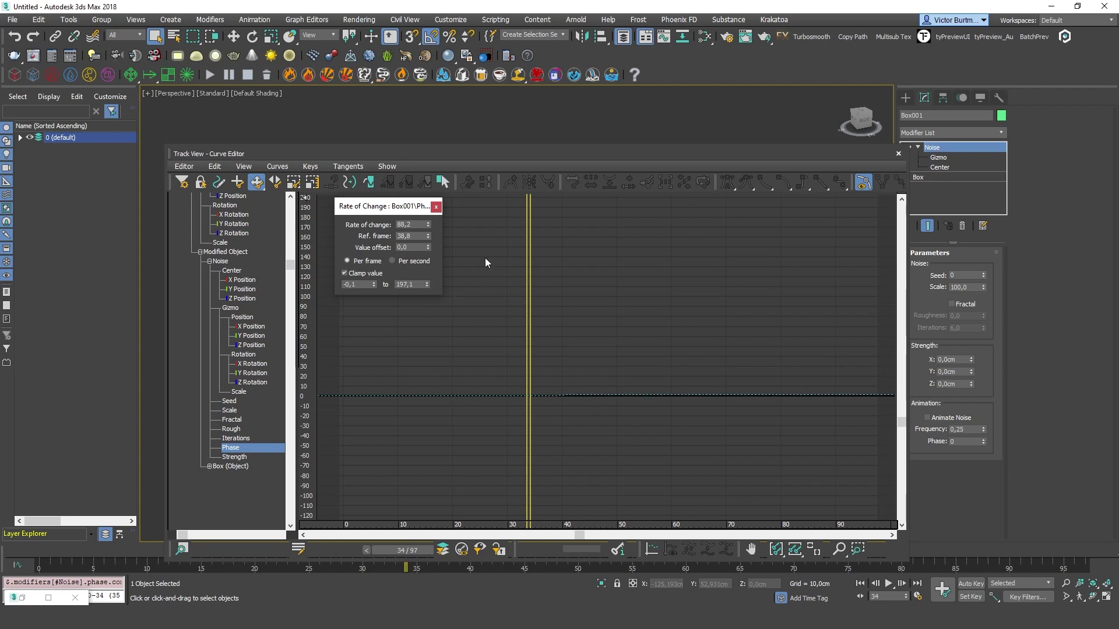
pyautogui.moveTo(429, 283); pyautogui.dragTo(425, 407)
pyautogui.moveTo(427, 285); pyautogui.dragTo(473, 496)
pyautogui.moveTo(474, 496); pyautogui.dragTo(484, 518)
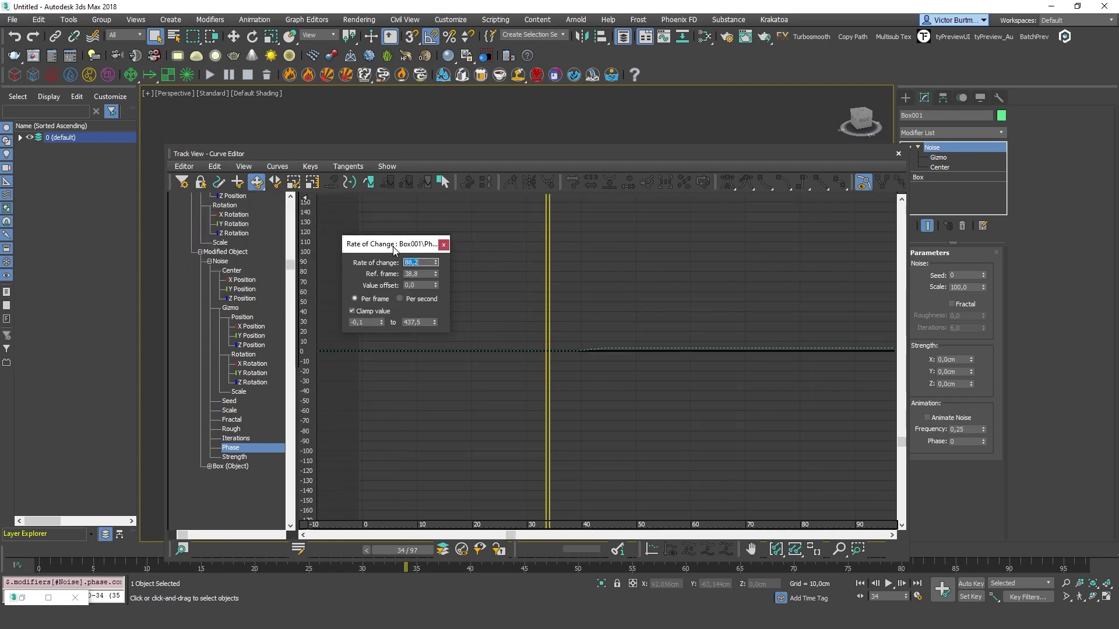
# Step: Reopen the Phase track's Rate of Change settings and adjust the rate of change with the reference frame at 0
pyautogui.click(444, 246)
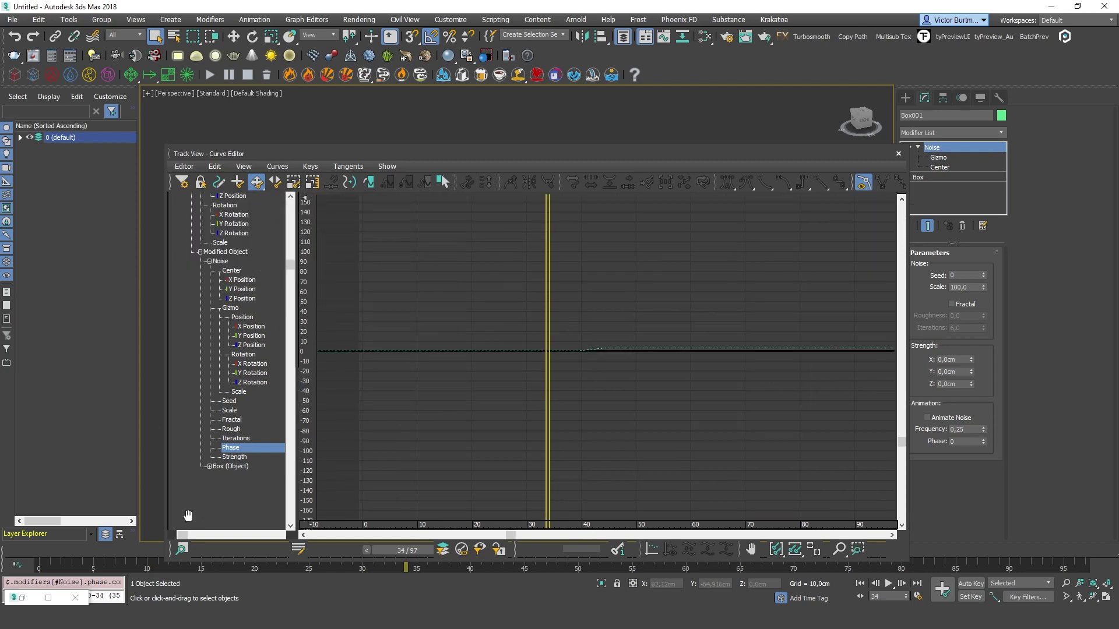
pyautogui.doubleClick(233, 450)
pyautogui.moveTo(215, 202); pyautogui.dragTo(459, 249)
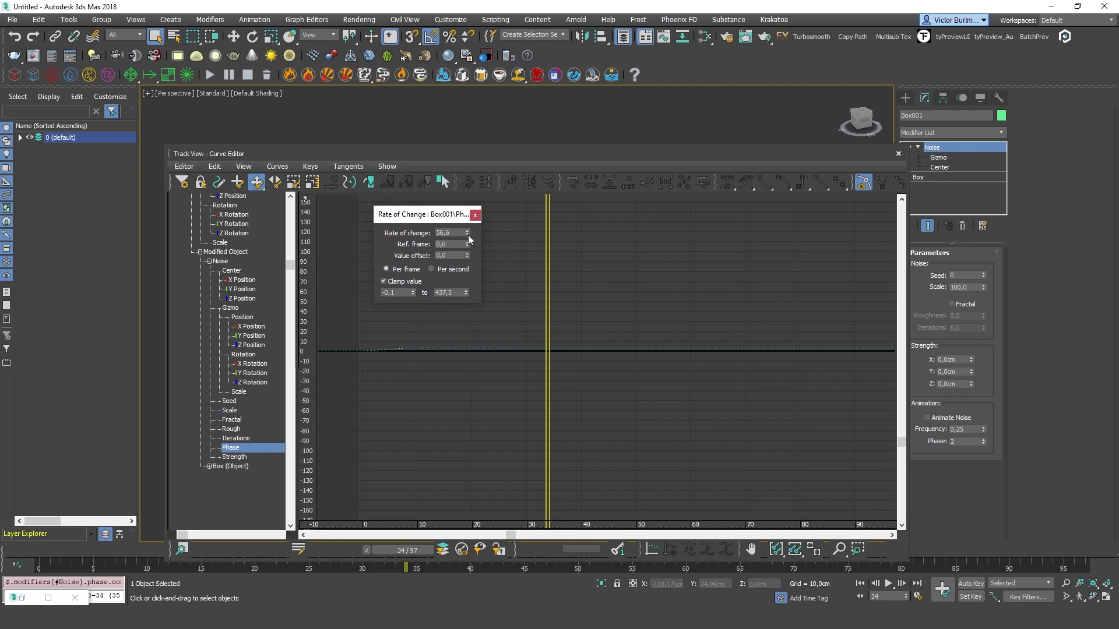
pyautogui.moveTo(467, 234); pyautogui.dragTo(484, 141)
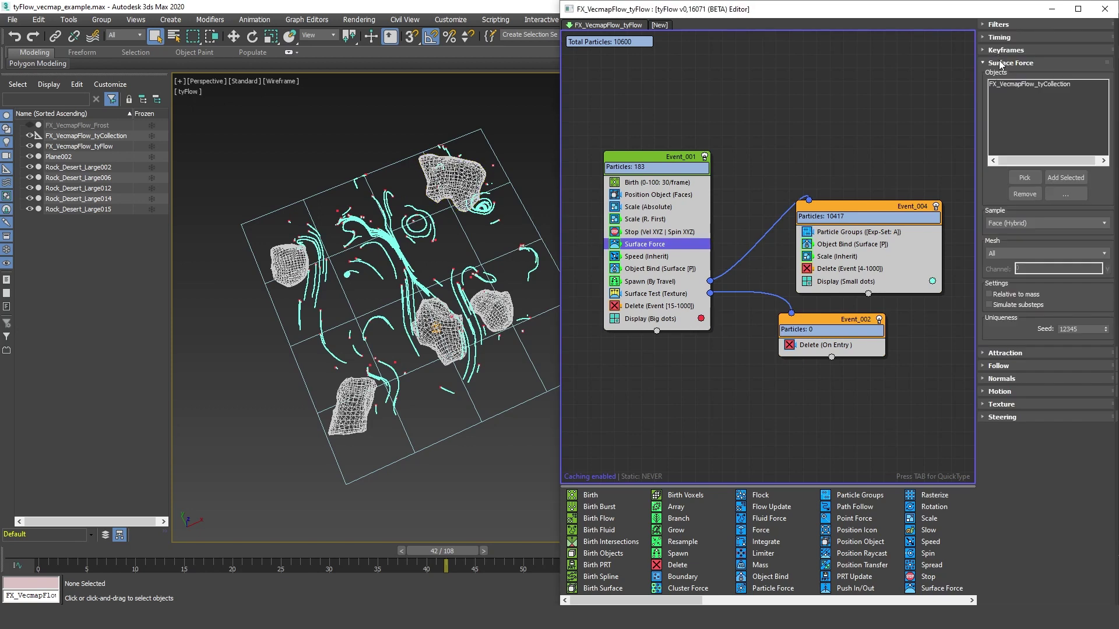
# Step: Show the Surface Force operator's Texture settings, and minimize the vecmap_01 image and the particle flow editor
pyautogui.click(999, 63)
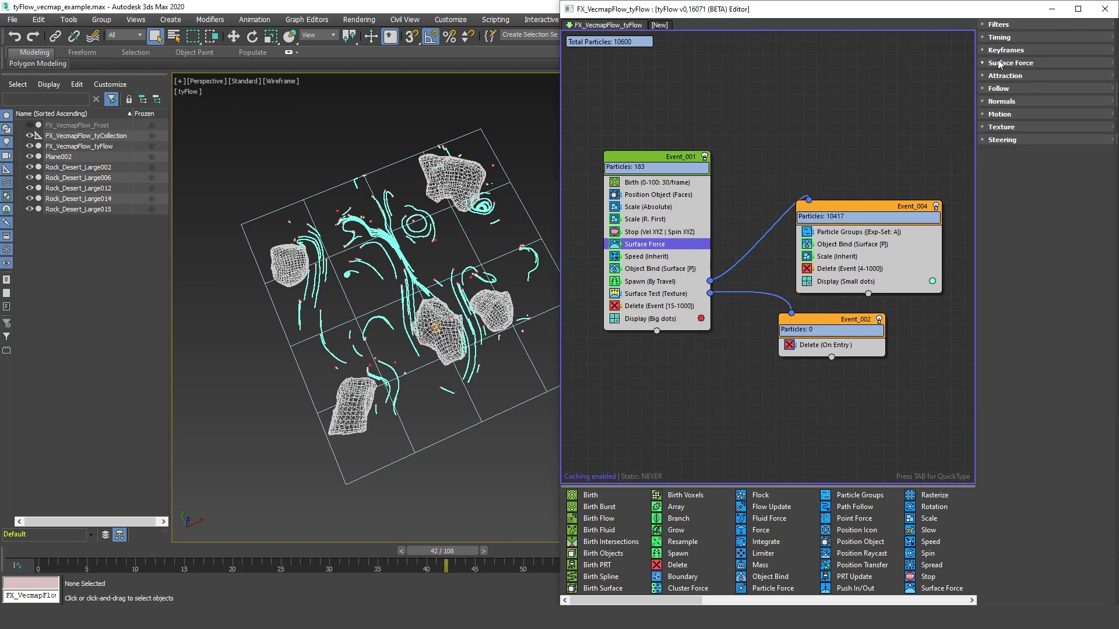
pyautogui.click(993, 130)
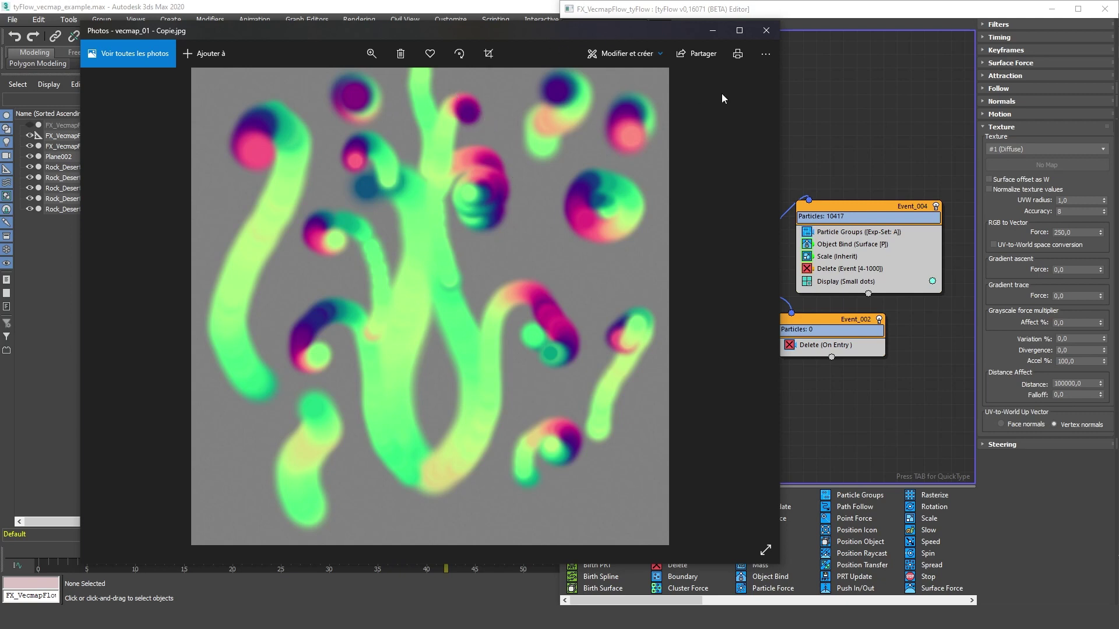
pyautogui.click(712, 34)
pyautogui.moveTo(855, 56); pyautogui.dragTo(649, 57)
pyautogui.click(844, 60)
# Step: Display the scene shaded to examine the vector map under the particle trails, and restore the particle flow editor
pyautogui.moveTo(581, 174); pyautogui.dragTo(608, 177, button='middle')
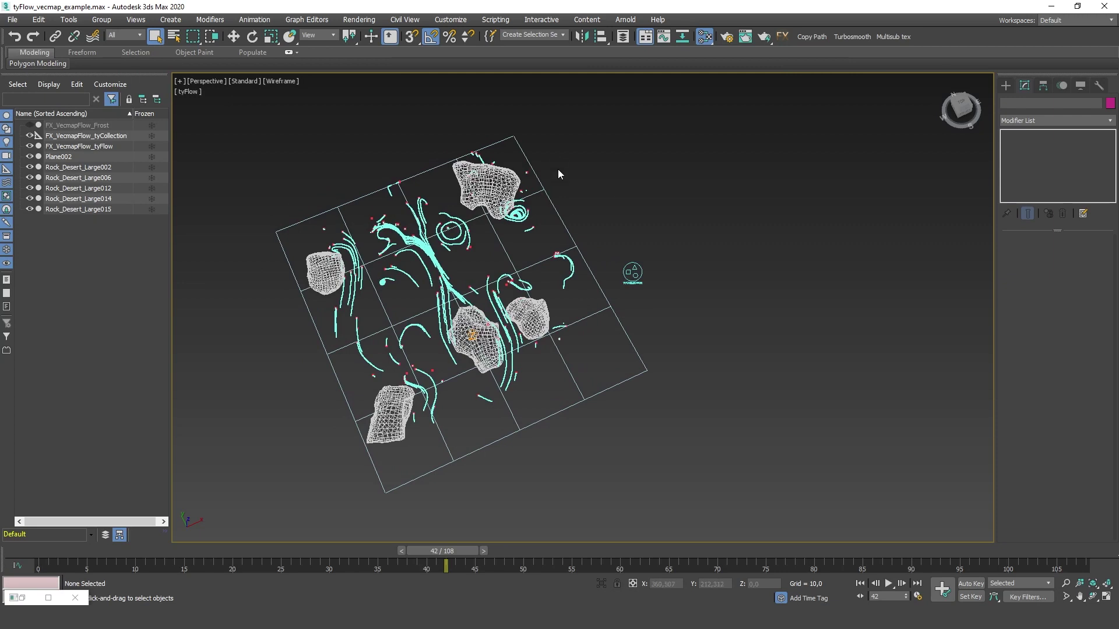
pyautogui.press('F3')
pyautogui.moveTo(495, 191); pyautogui.dragTo(514, 196, button='middle')
pyautogui.keyDown('alt'); pyautogui.moveTo(485, 372); pyautogui.dragTo(467, 406, button='middle'); pyautogui.keyUp('alt')
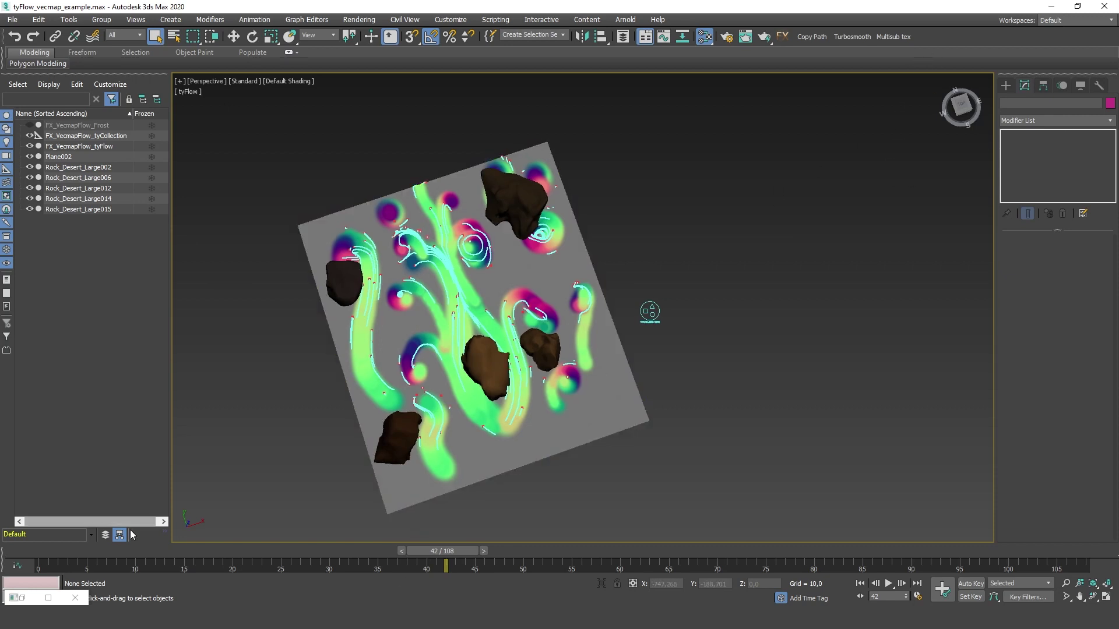
pyautogui.click(21, 598)
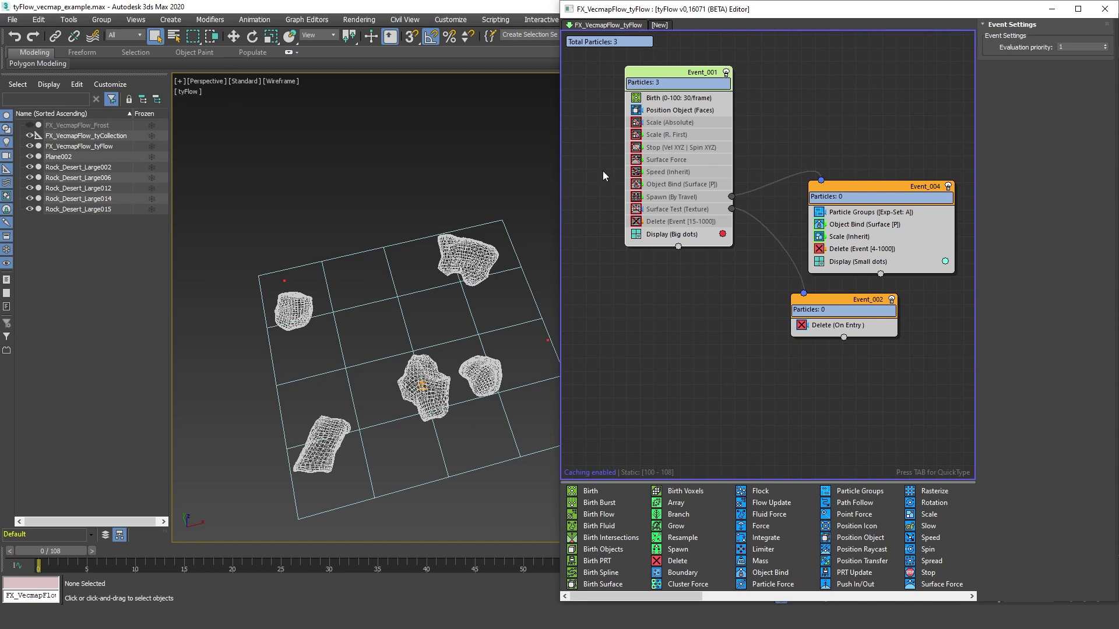
# Step: Scrub the timeline to frame 31 and review the Scale and Stop operators in Event_001
pyautogui.moveTo(54, 551); pyautogui.dragTo(446, 551)
pyautogui.moveTo(56, 553); pyautogui.dragTo(339, 551)
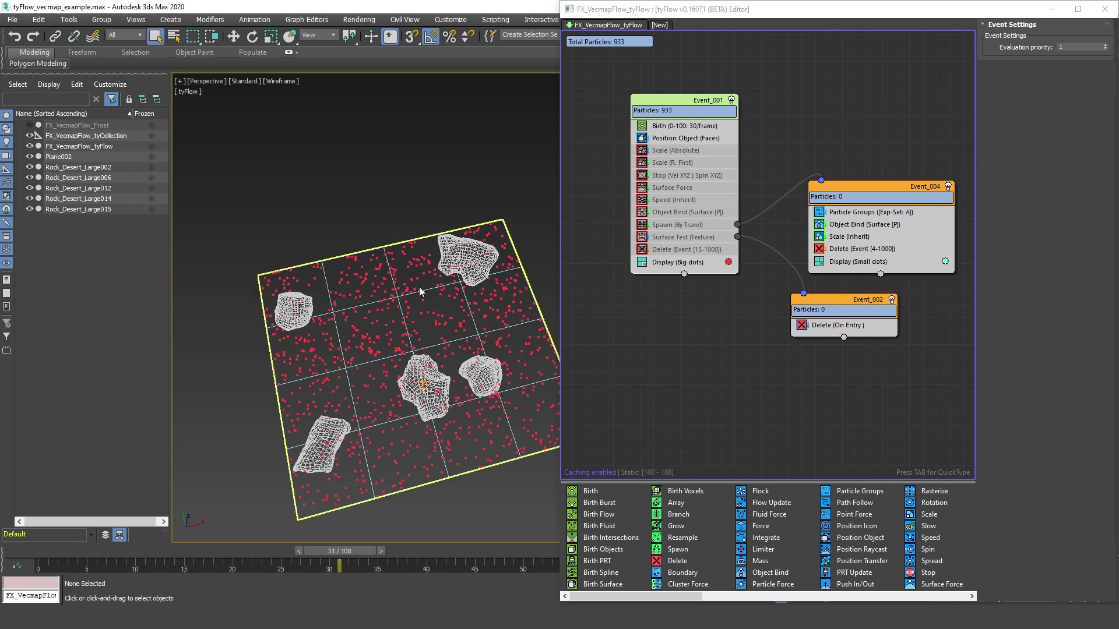
pyautogui.click(665, 151)
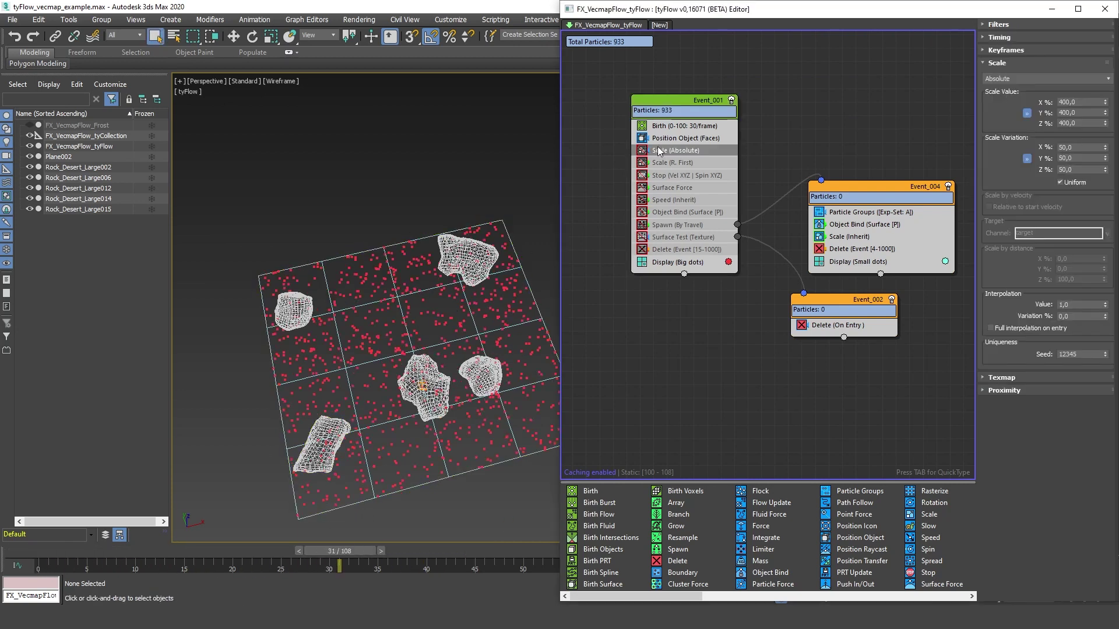
pyautogui.click(672, 176)
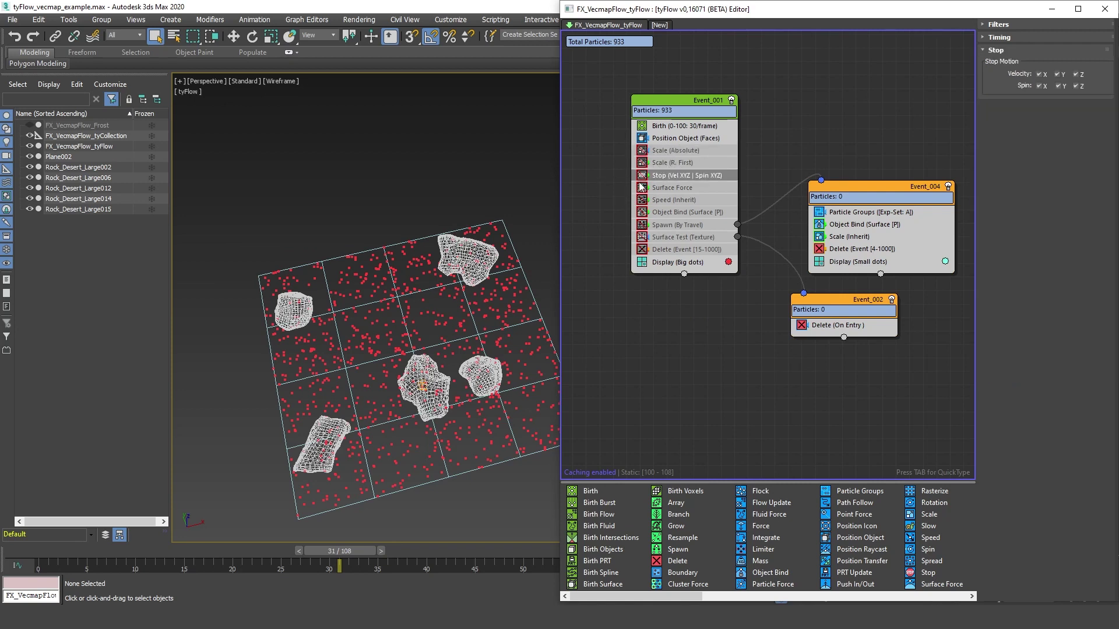
# Step: Enable the Stop and Surface Force operators in Event_001
pyautogui.scroll(1, 670, 175)
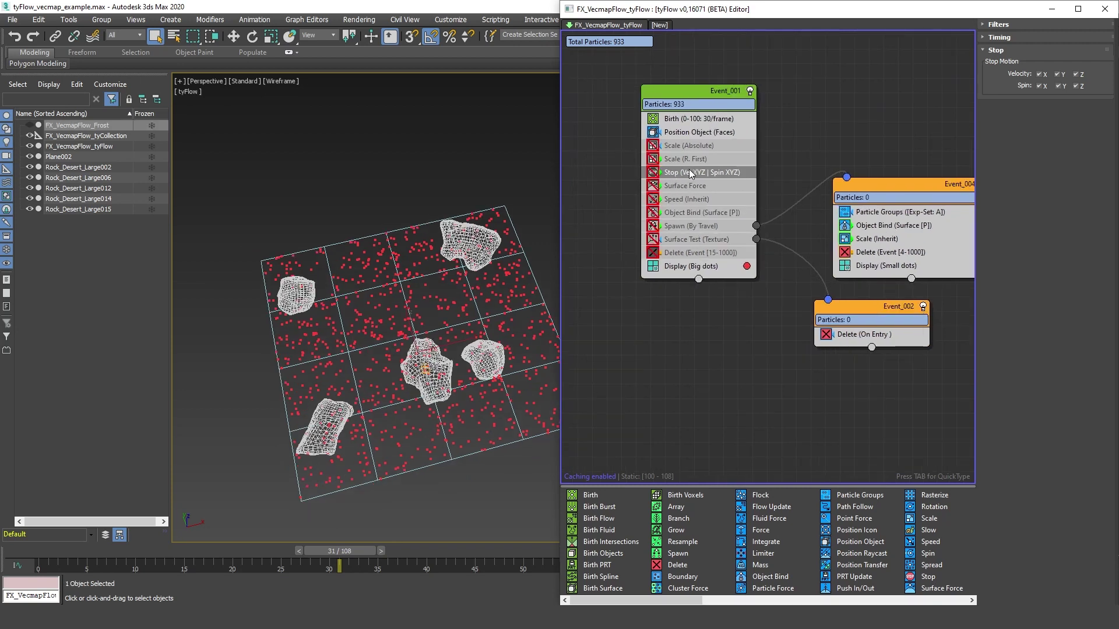
pyautogui.click(652, 175)
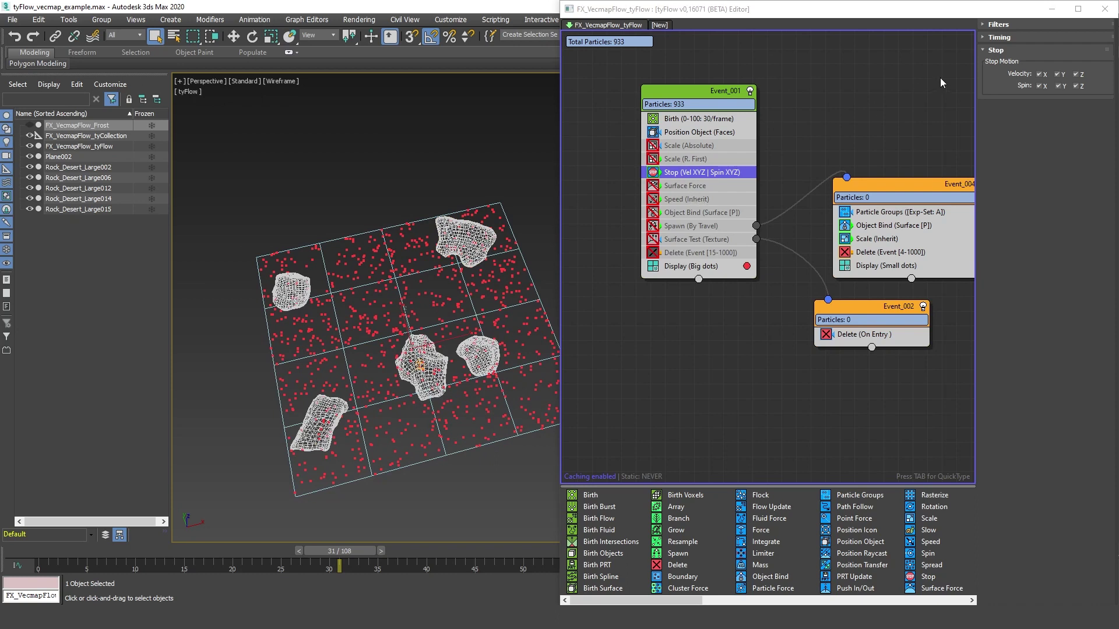
pyautogui.click(651, 186)
pyautogui.click(652, 186)
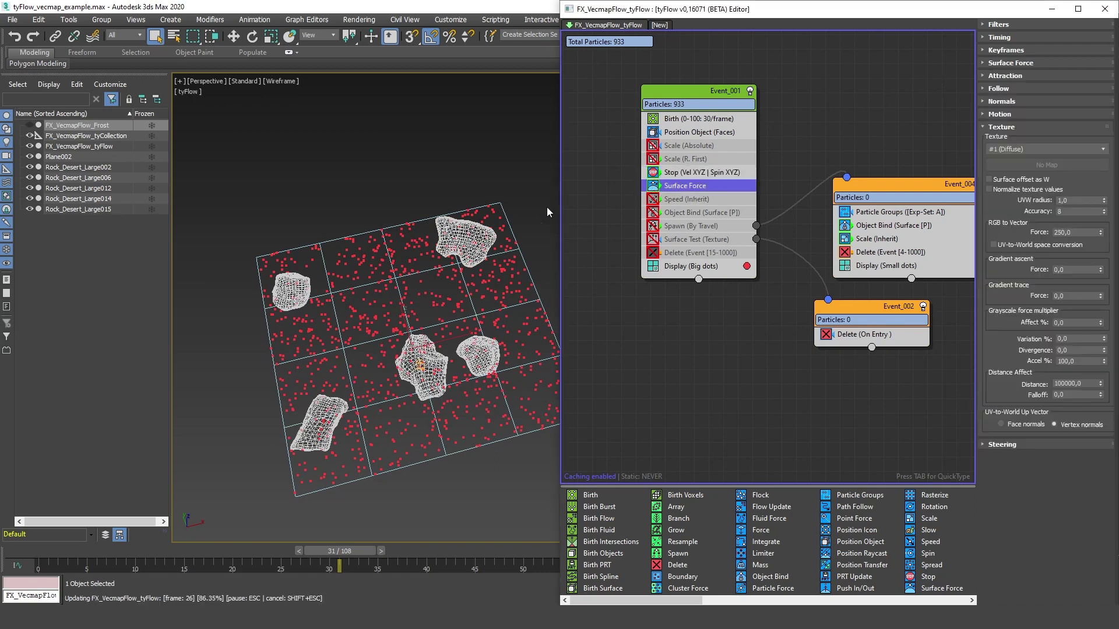
# Step: Examine the particles over the vector map together with the RGB to Vector force and the Stop operator's settings
pyautogui.keyDown('alt'); pyautogui.moveTo(396, 251); pyautogui.dragTo(389, 282, button='middle'); pyautogui.keyUp('alt')
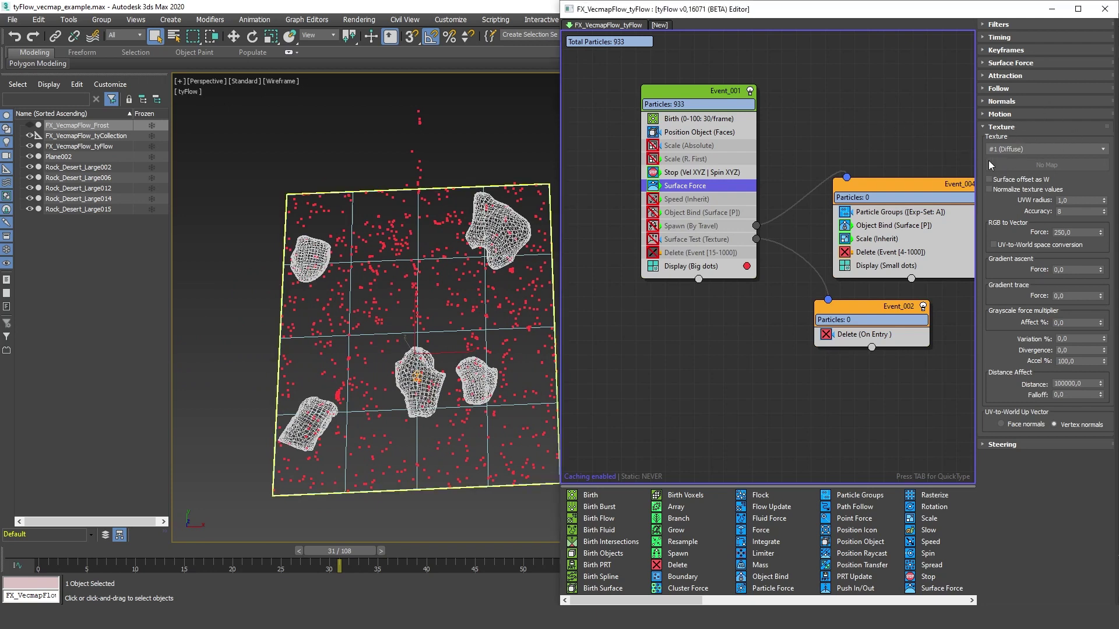
pyautogui.keyDown('alt'); pyautogui.moveTo(443, 213); pyautogui.dragTo(505, 190, button='middle'); pyautogui.keyUp('alt')
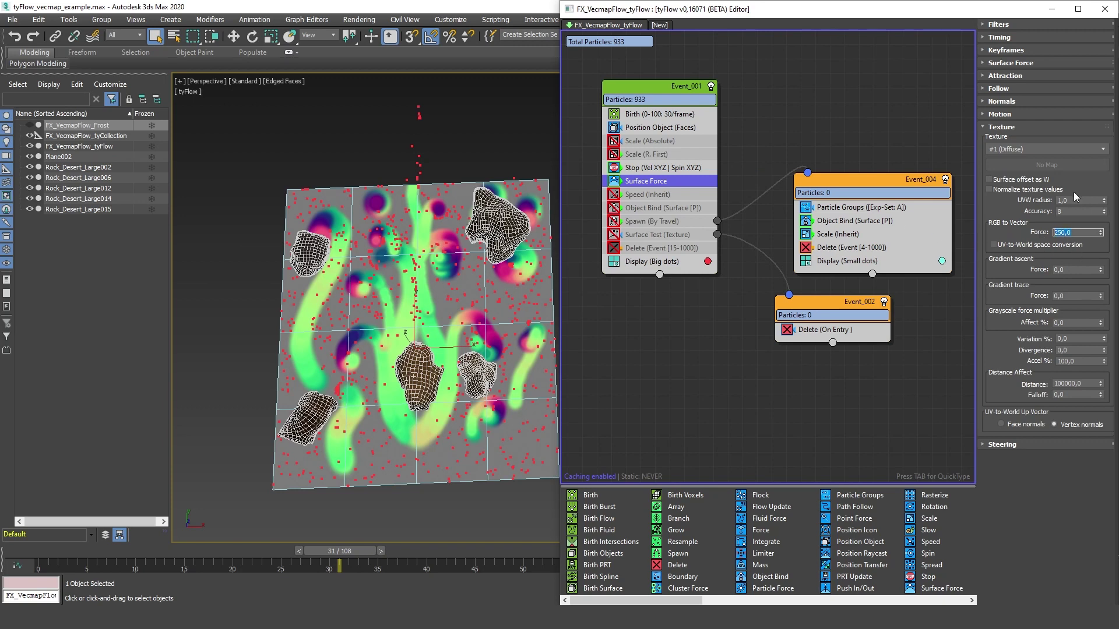
pyautogui.moveTo(1055, 230); pyautogui.dragTo(984, 242)
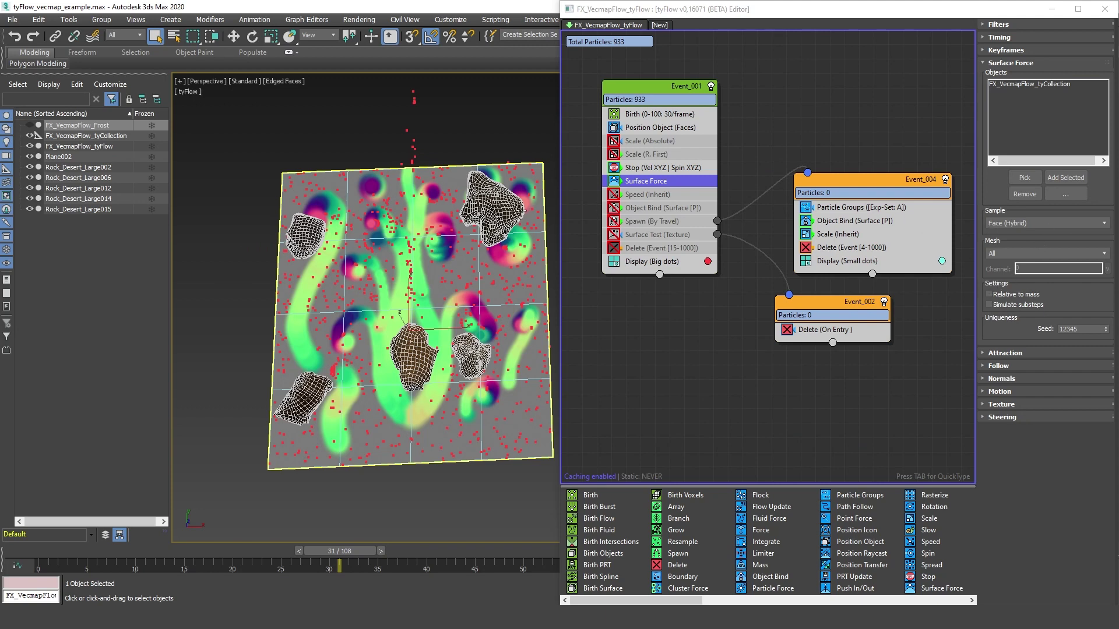
pyautogui.click(643, 168)
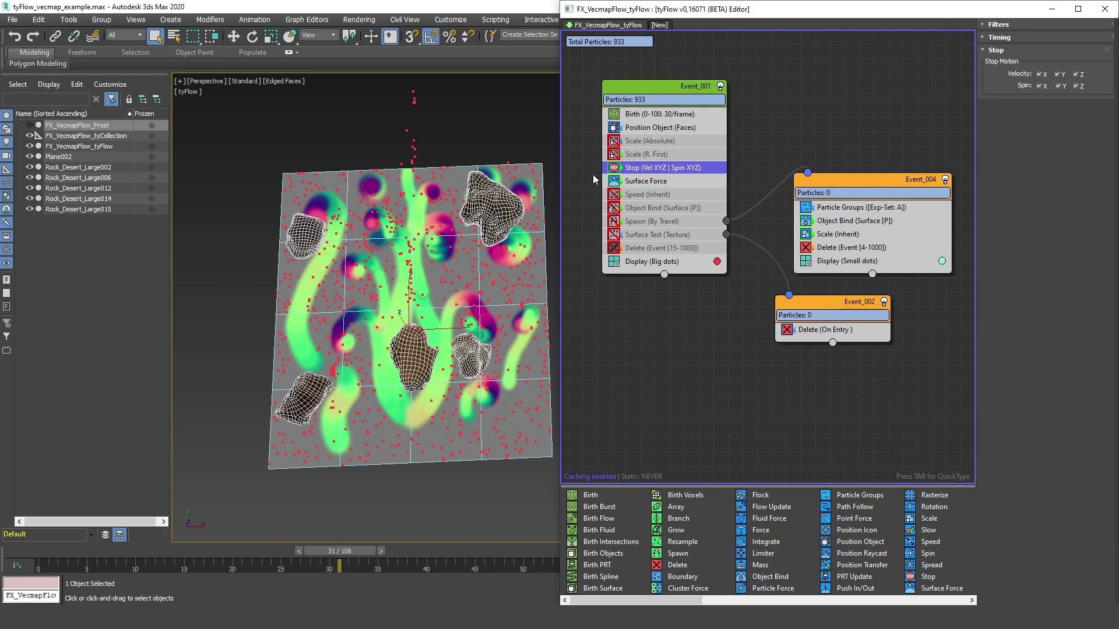
# Step: Try the Speed (Inherit) operator in Event_001 with a multiplier of 3.0 and disable it again
pyautogui.click(652, 194)
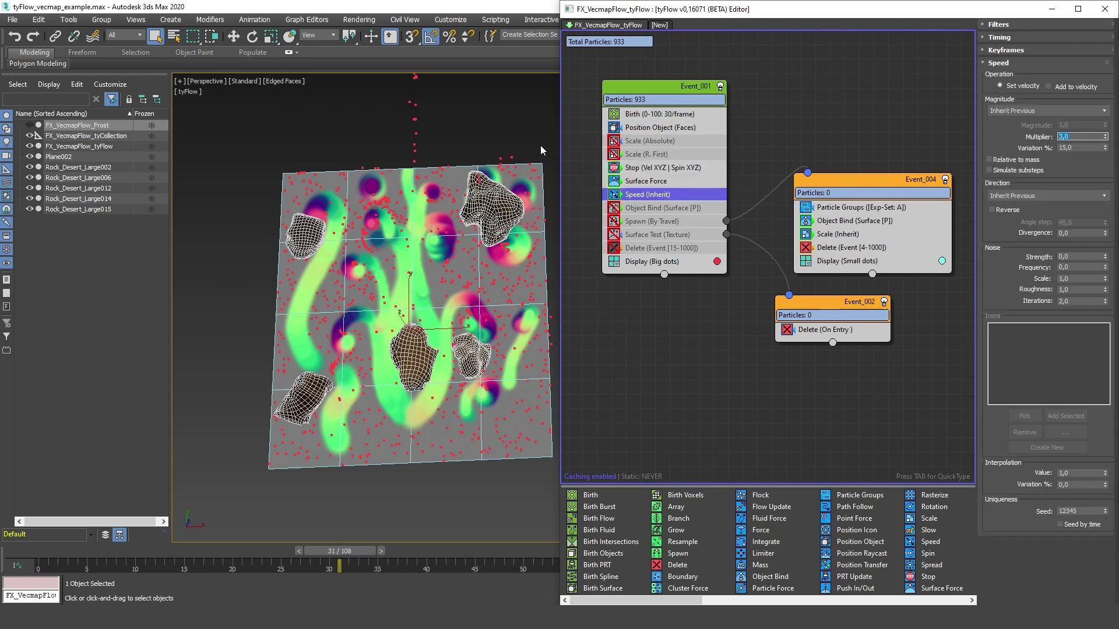
pyautogui.press('Tab')
pyautogui.hotkey('shift', 'Tab')
pyautogui.press('Return')
pyautogui.click(614, 195)
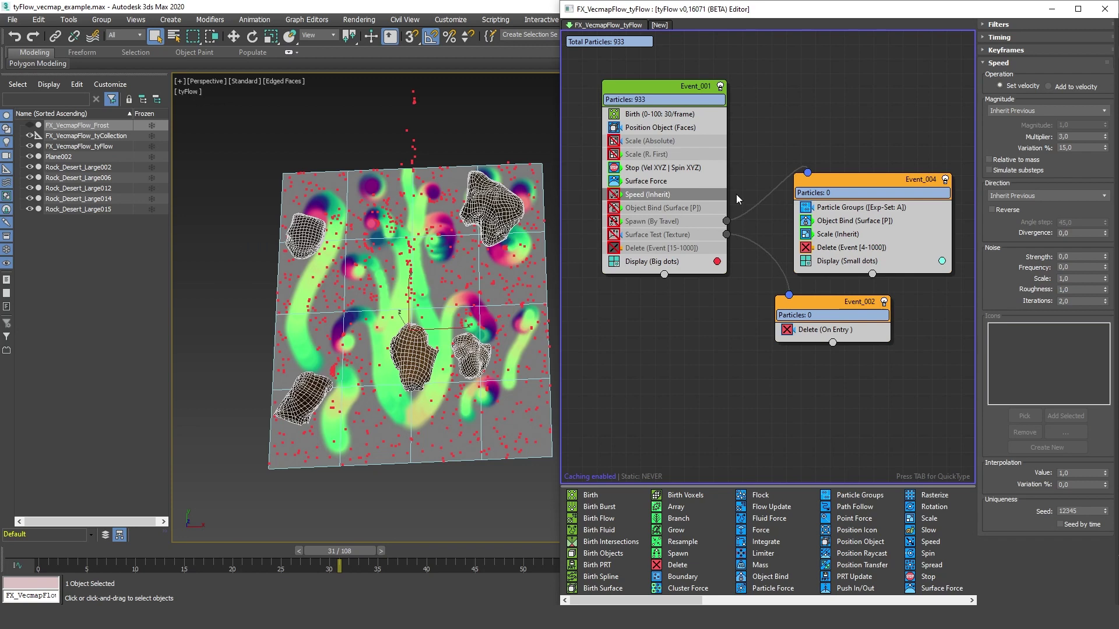
# Step: Review the Surface Force operator's texture variation, divergence and RGB to Vector force settings
pyautogui.click(704, 182)
pyautogui.click(1002, 127)
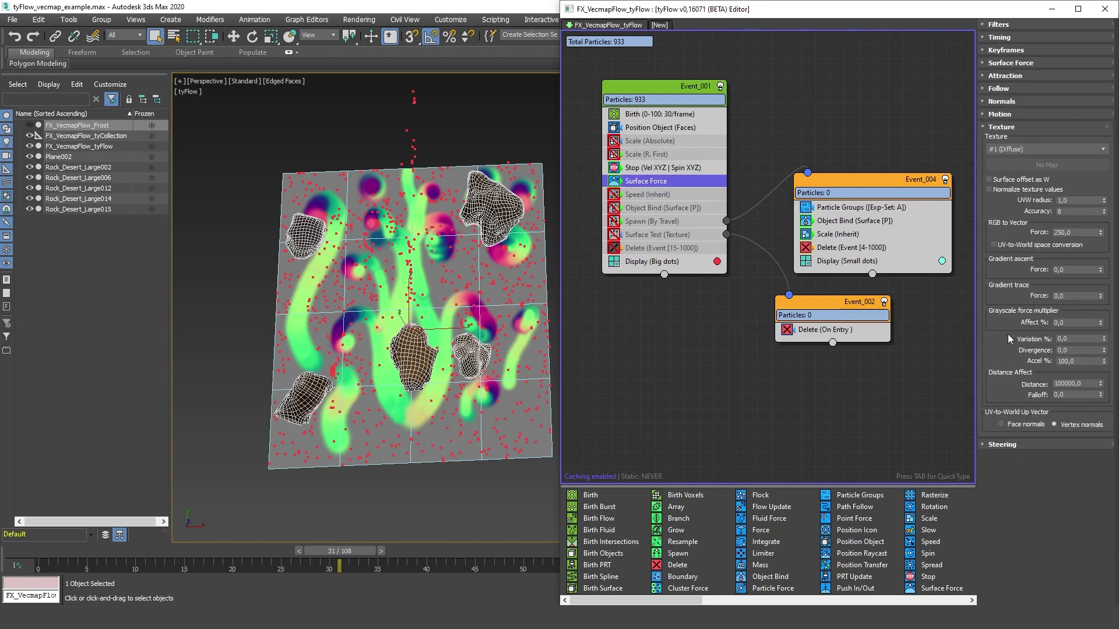
pyautogui.click(1079, 338)
pyautogui.press('Tab')
pyautogui.press('Tab')
pyautogui.click(1072, 232)
pyautogui.press('Tab')
# Step: Enable the Object Bind and Spawn (By Travel) operators in Event_001 and widen the event node
pyautogui.click(659, 207)
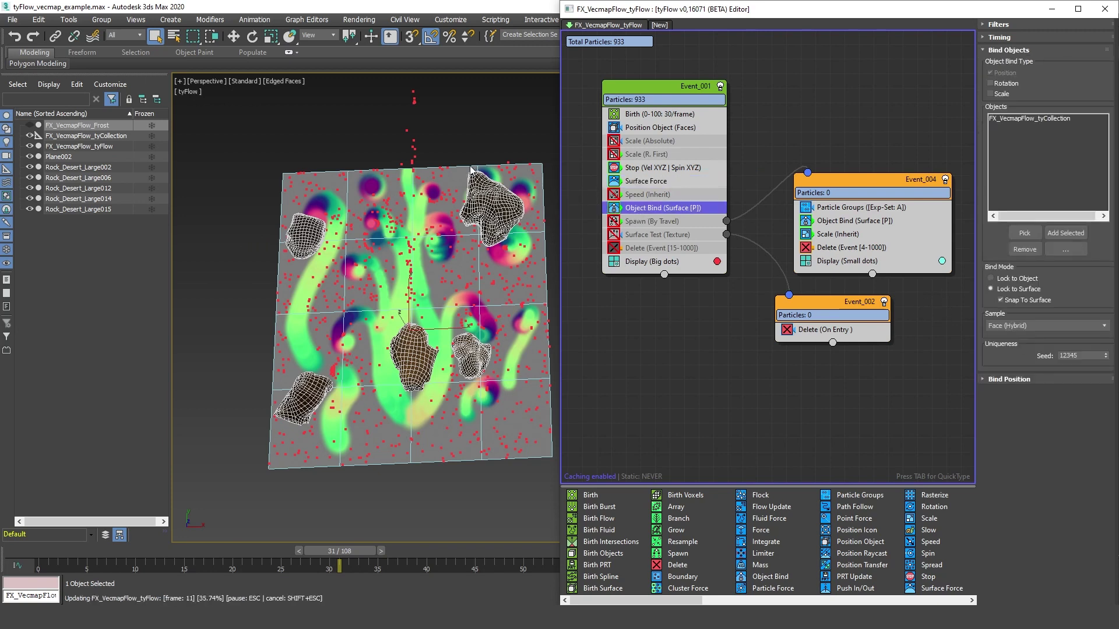
pyautogui.keyDown('alt'); pyautogui.moveTo(446, 196); pyautogui.dragTo(379, 289, button='middle'); pyautogui.keyUp('alt')
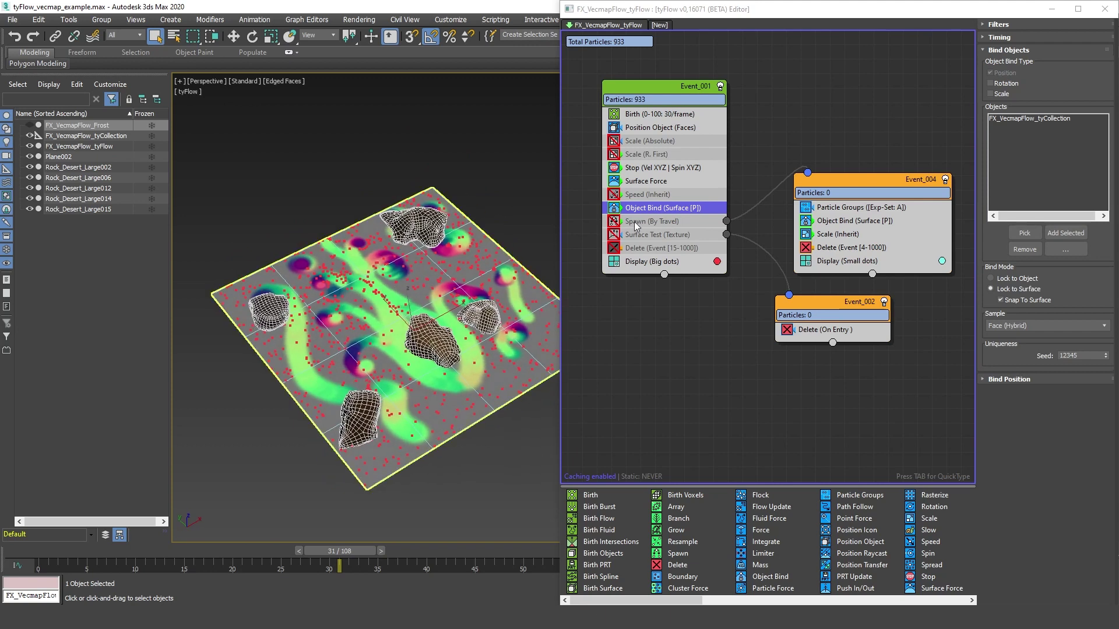
pyautogui.click(617, 223)
pyautogui.click(671, 222)
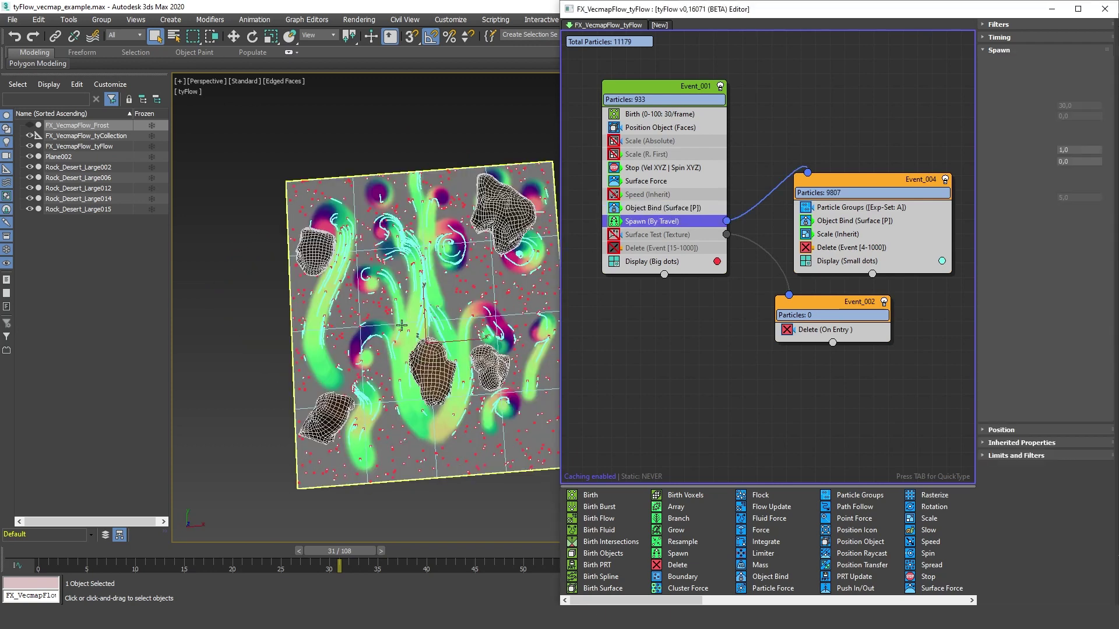
pyautogui.moveTo(727, 205); pyautogui.dragTo(753, 204)
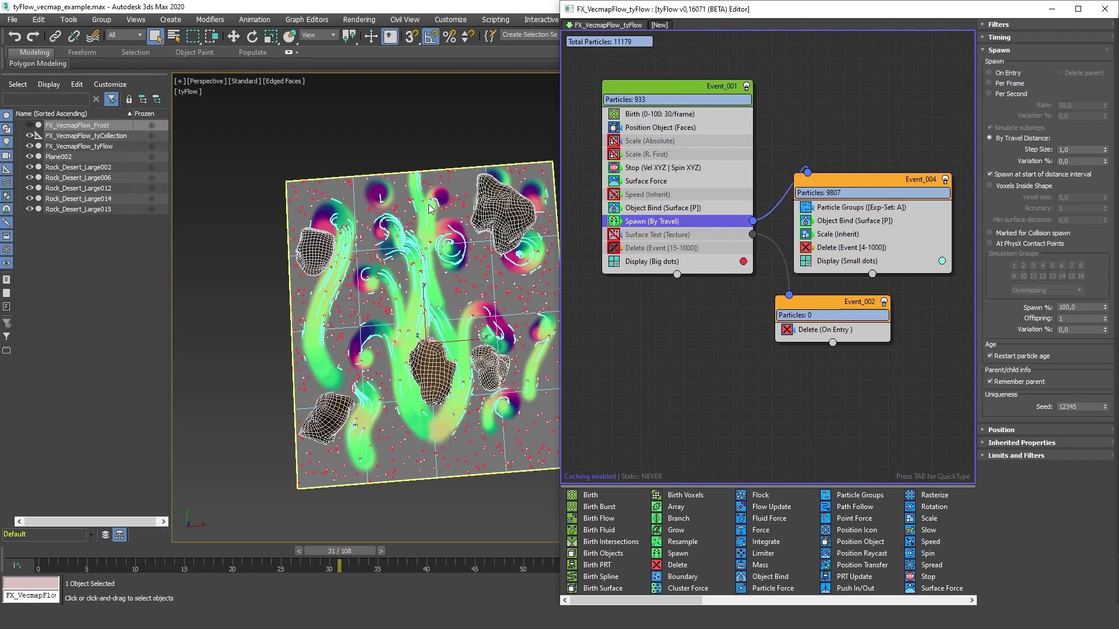
# Step: Review the Object Bind, Scale (Inherit) and Delete operators' settings in Event_004
pyautogui.click(839, 222)
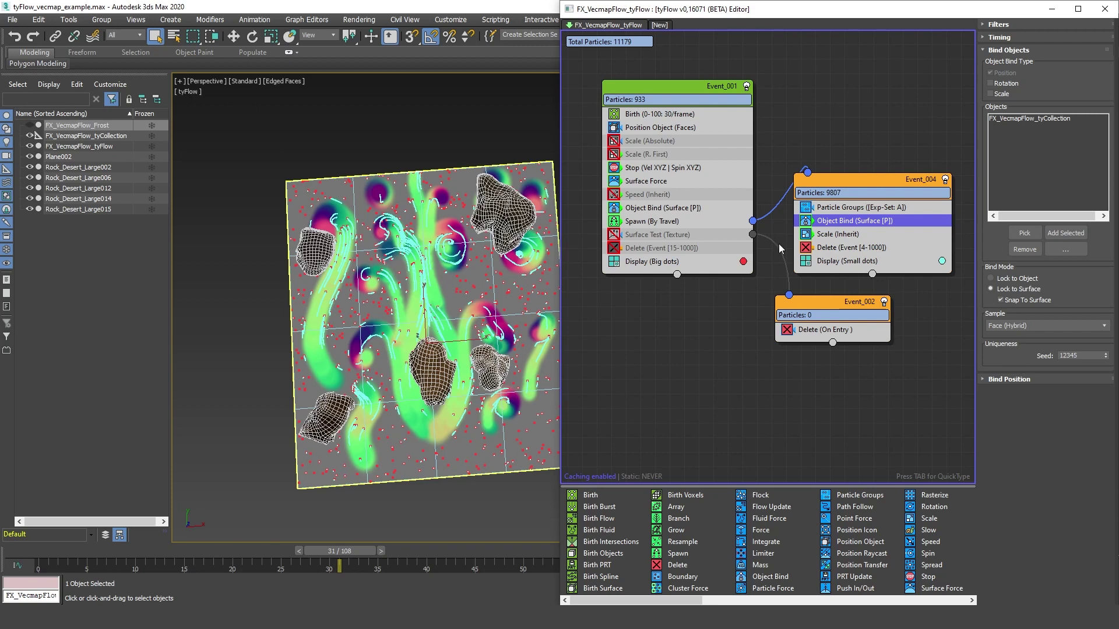
pyautogui.click(831, 234)
pyautogui.click(843, 248)
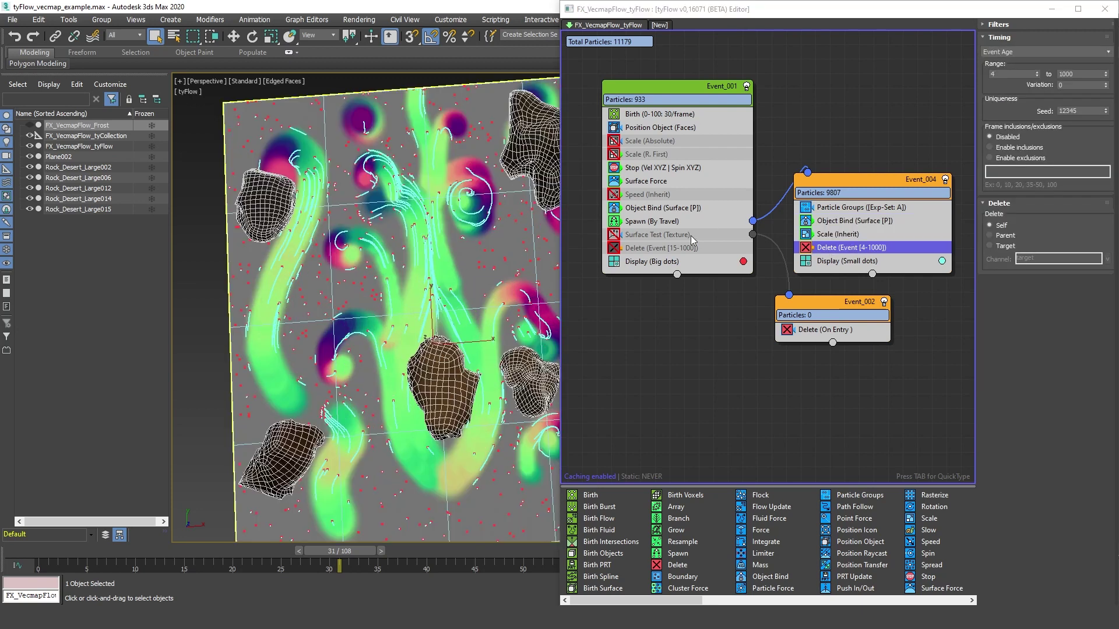
pyautogui.moveTo(424, 282); pyautogui.dragTo(428, 295, button='middle')
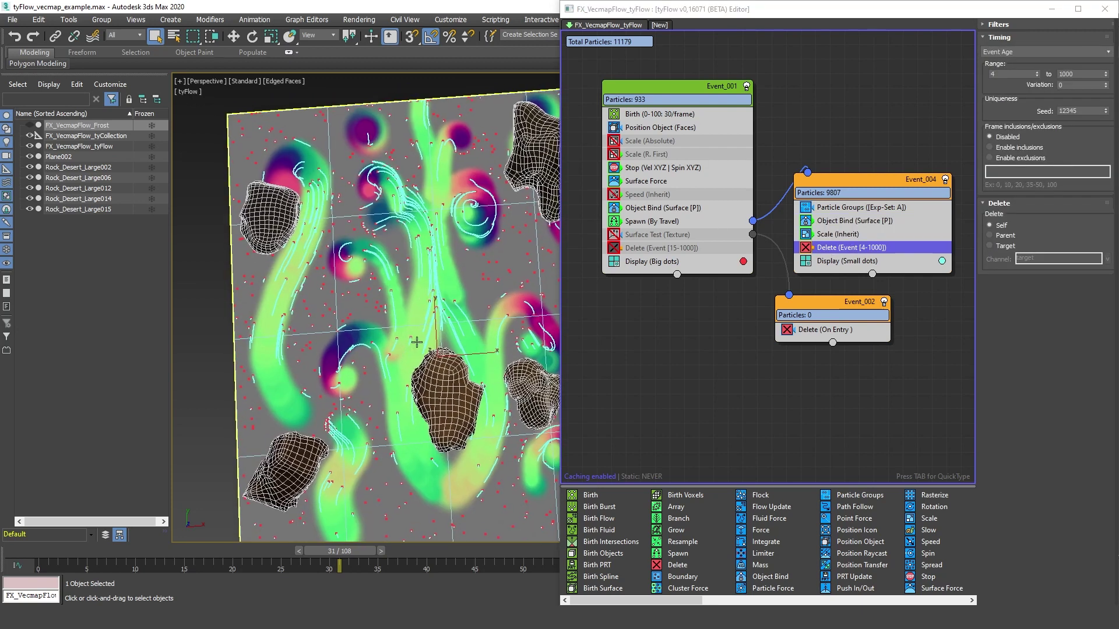
# Step: Enable the Delete (Event [15-1000]) operator in Event_001 and frame the particle trails over the vector map
pyautogui.click(647, 248)
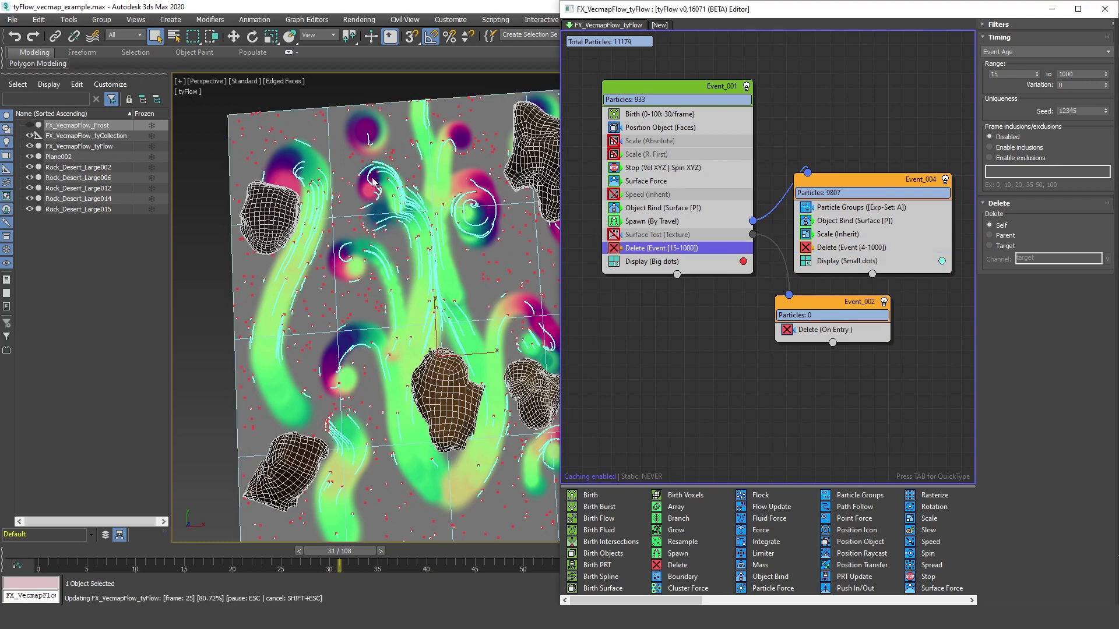
pyautogui.moveTo(557, 250); pyautogui.dragTo(503, 244, button='middle')
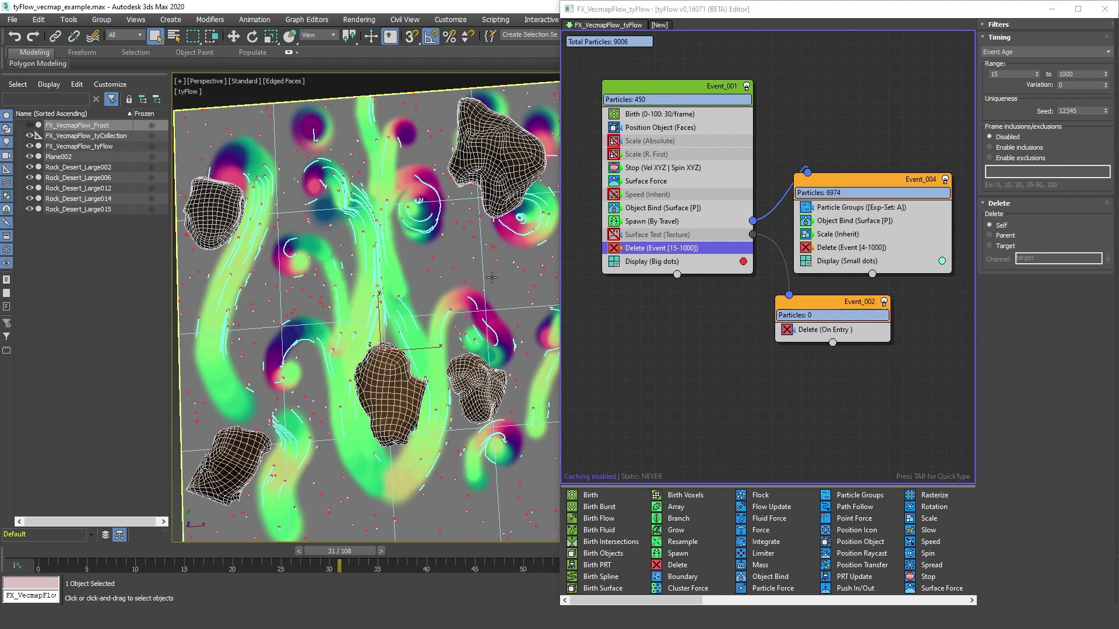
pyautogui.moveTo(449, 219); pyautogui.dragTo(450, 237, button='middle')
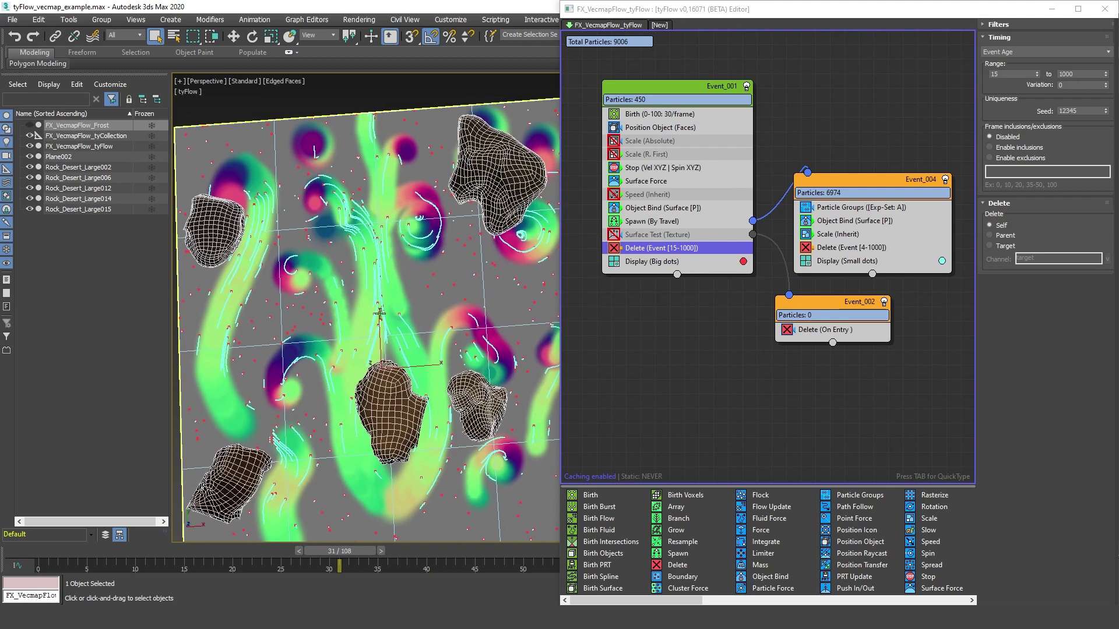
# Step: Enable the Surface Test (Texture) operator in Event_001 and check its Texture Test mode options
pyautogui.click(673, 235)
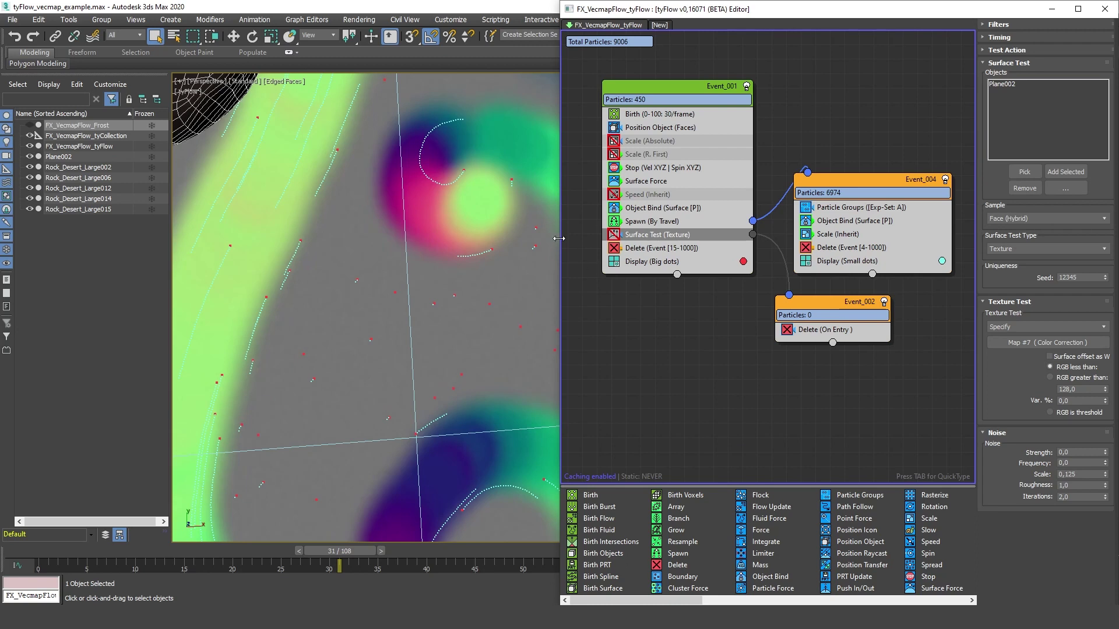
pyautogui.click(615, 237)
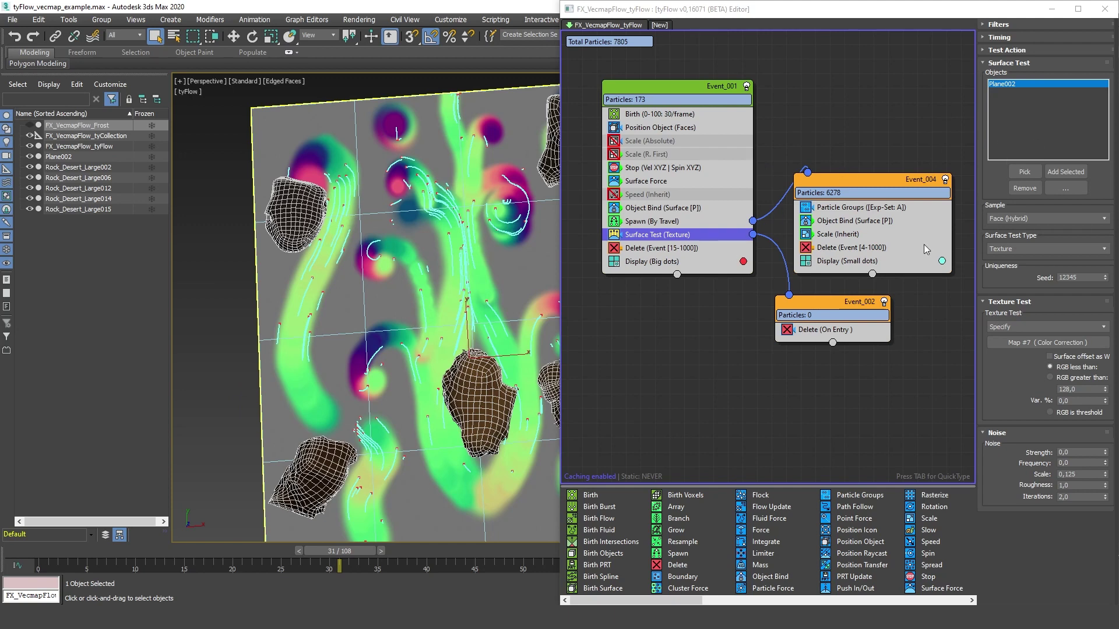
pyautogui.click(1007, 327)
pyautogui.click(1040, 336)
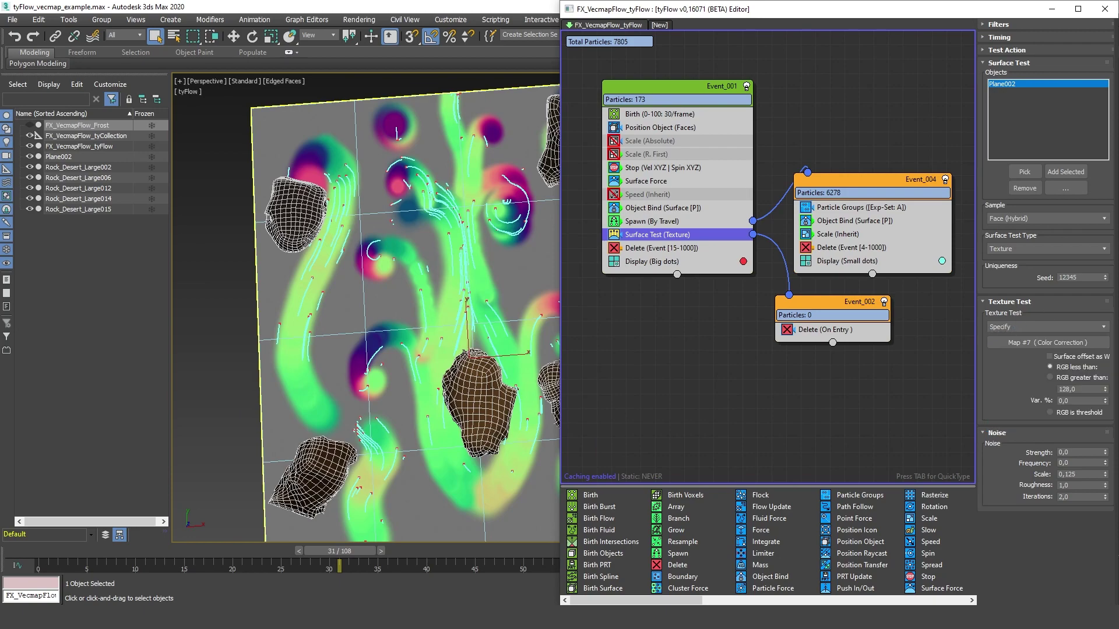
# Step: Maximize the Slate Material Editor and place the Map #1 Color Map node above the Map #2 Bitmap node
pyautogui.moveTo(1118, 315); pyautogui.dragTo(733, 292)
pyautogui.doubleClick(822, 318)
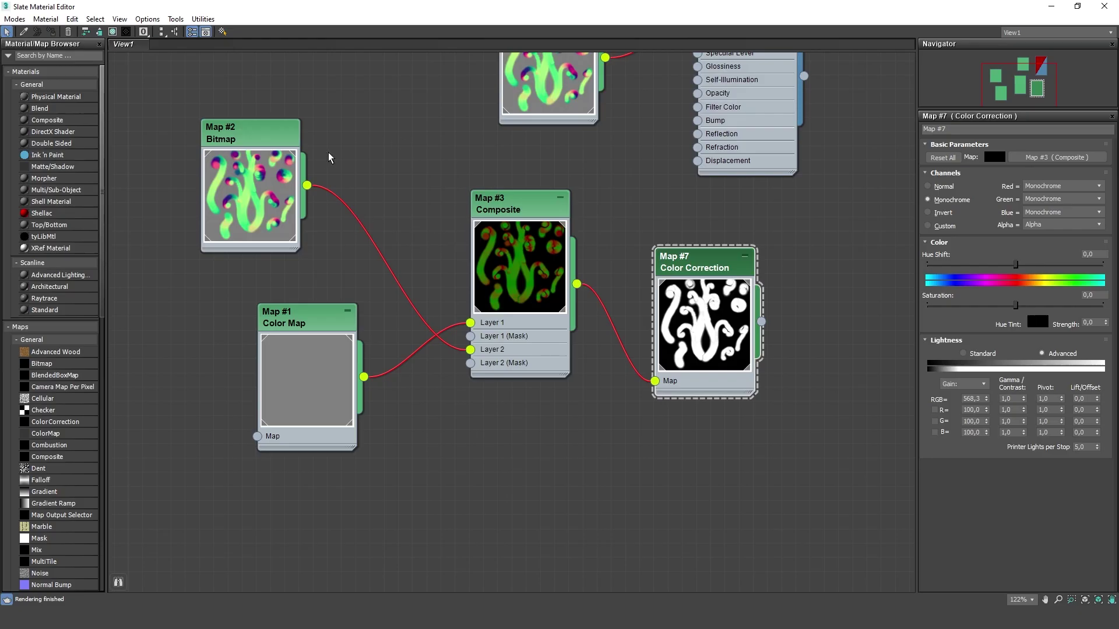
pyautogui.moveTo(320, 322); pyautogui.dragTo(335, 223)
pyautogui.moveTo(289, 139); pyautogui.dragTo(317, 337)
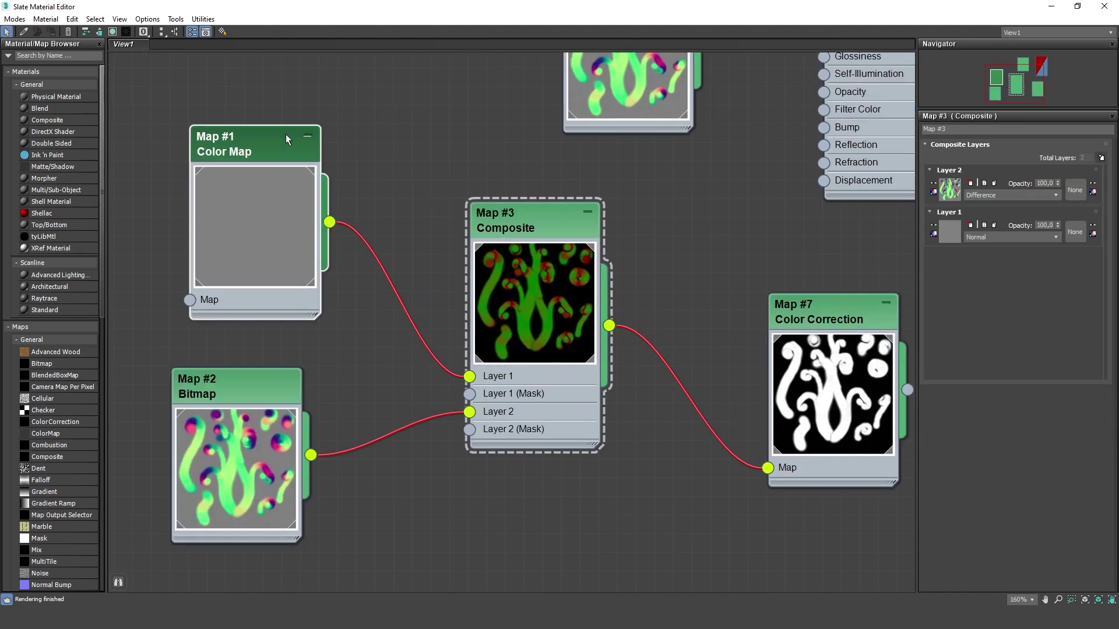
# Step: Check the Map #3 Composite's Layer 2 blending mode and review the Map #1 Color Map, shifting its node slightly upward
pyautogui.click(1010, 197)
pyautogui.click(1011, 197)
pyautogui.moveTo(298, 178); pyautogui.dragTo(273, 262, button='middle')
pyautogui.moveTo(238, 239); pyautogui.dragTo(257, 183)
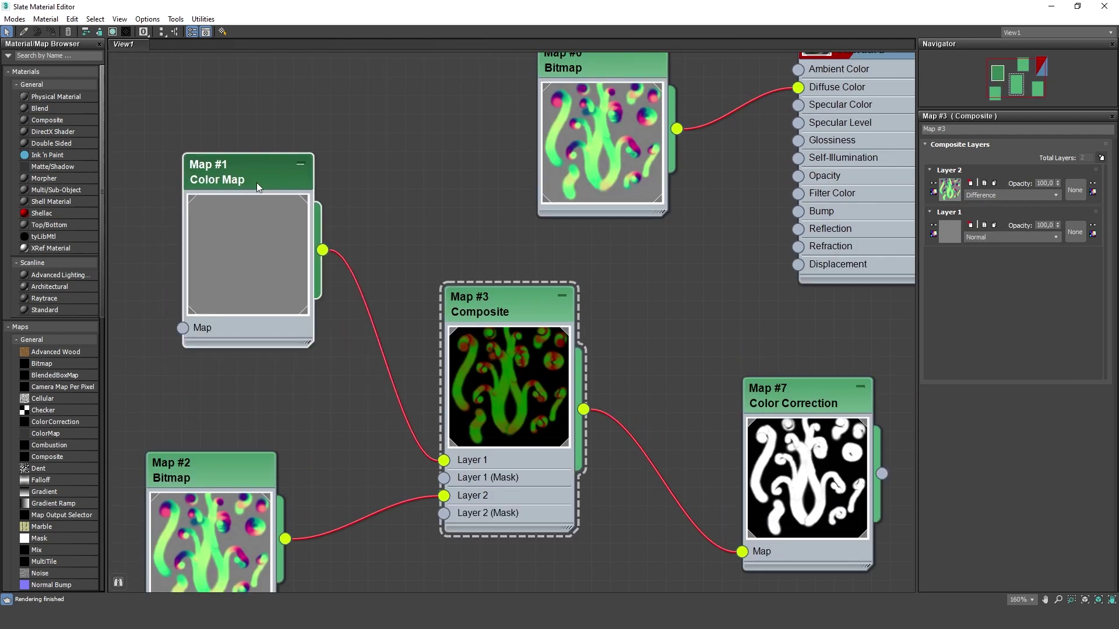
pyautogui.click(256, 183)
pyautogui.click(1053, 167)
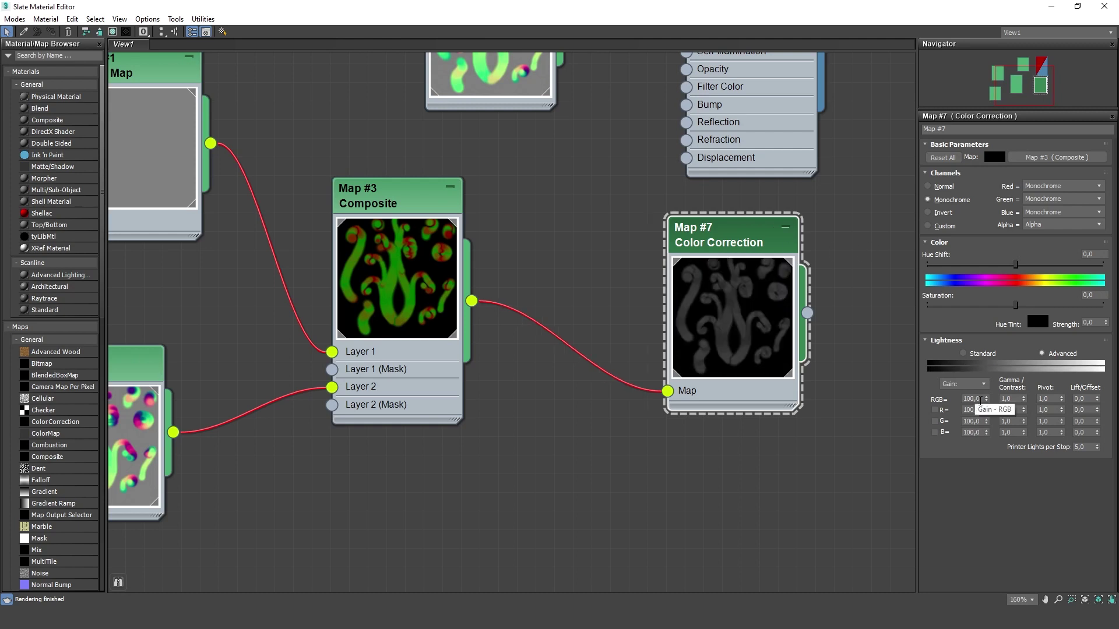
# Step: Set the Map #7 Color Correction's RGB gain to 568.3 and restore the material editor's window size
pyautogui.moveTo(981, 400); pyautogui.dragTo(859, 381)
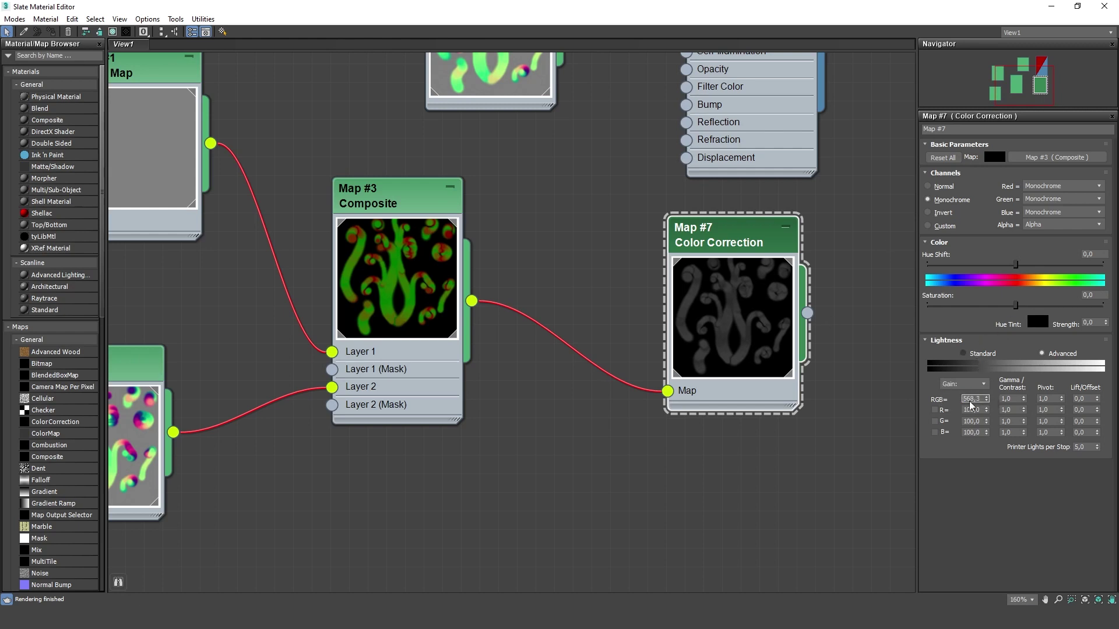
pyautogui.press('Tab')
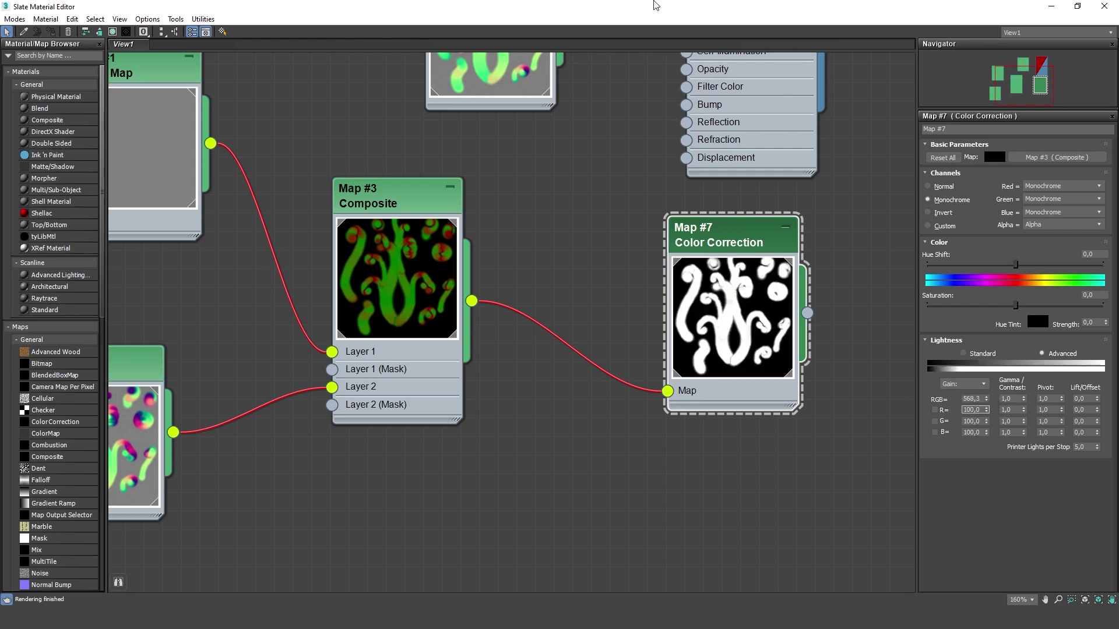
pyautogui.doubleClick(656, 6)
# Step: Scrub the animation from frame 0 to about frame 43 to preview the particles following the vector map
pyautogui.moveTo(249, 196); pyautogui.dragTo(76, 98, button='middle')
pyautogui.moveTo(208, 211); pyautogui.dragTo(74, 244, button='middle')
pyautogui.moveTo(205, 185); pyautogui.dragTo(218, 235, button='middle')
pyautogui.scroll(-2, 219, 236)
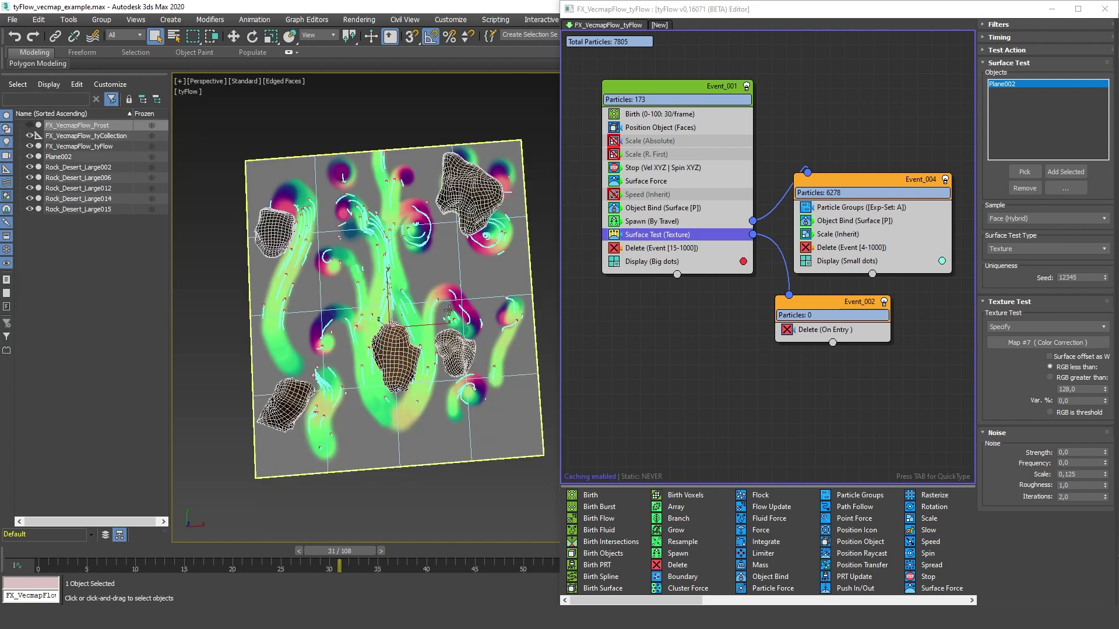
pyautogui.keyDown('alt'); pyautogui.moveTo(418, 232); pyautogui.dragTo(460, 218, button='middle'); pyautogui.keyUp('alt')
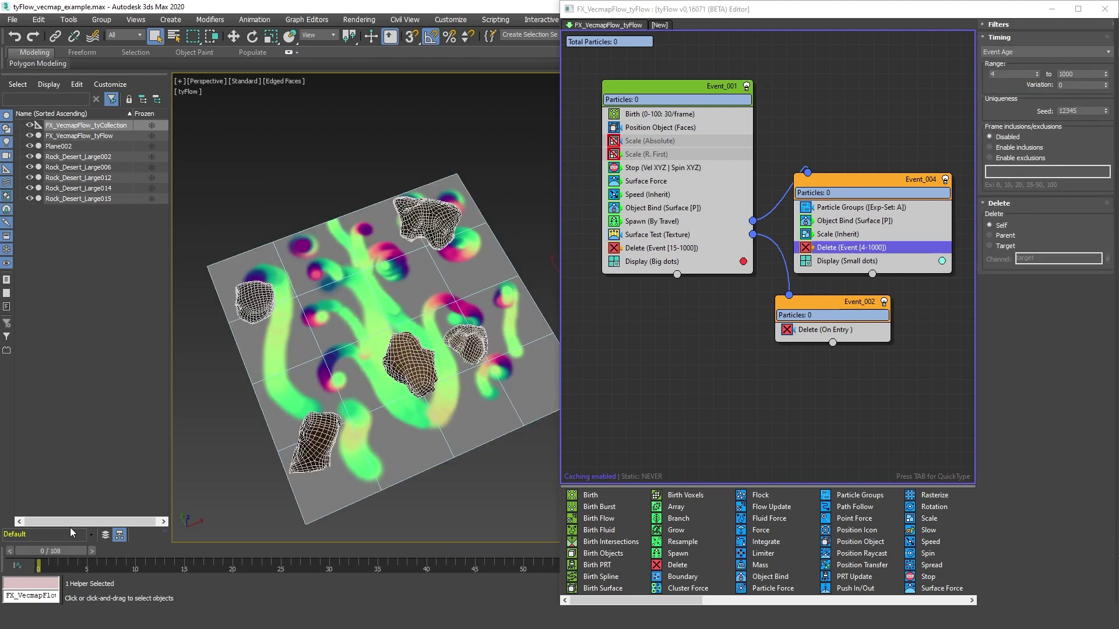
pyautogui.moveTo(58, 555); pyautogui.dragTo(441, 574)
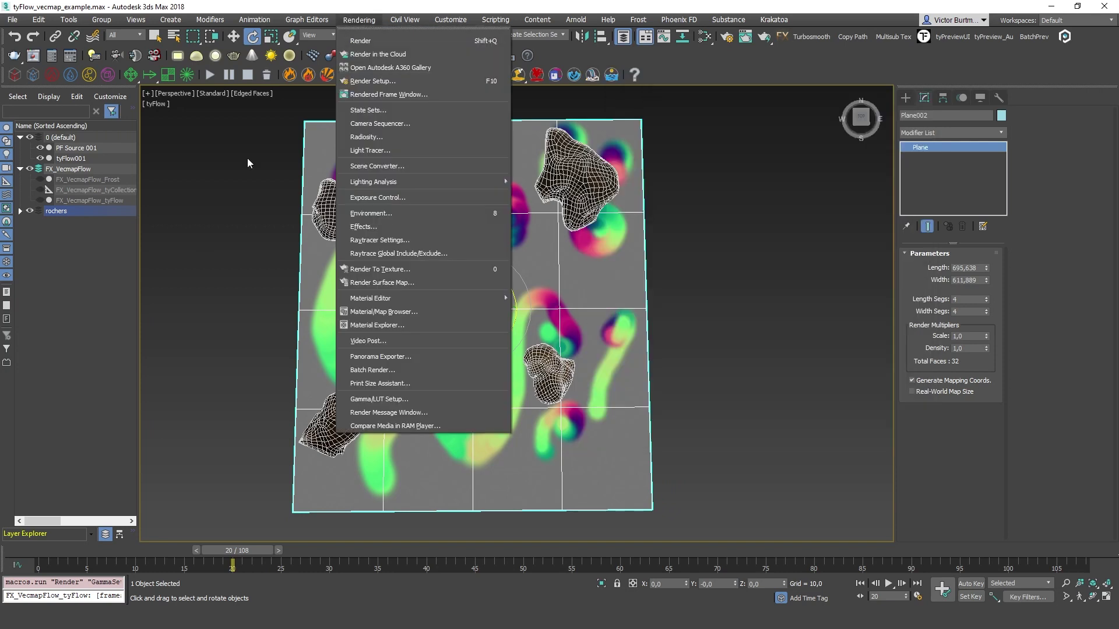
# Step: Check the Enable Gamma/LUT Correction option in the Gamma and LUT preferences and close the settings
pyautogui.click(387, 400)
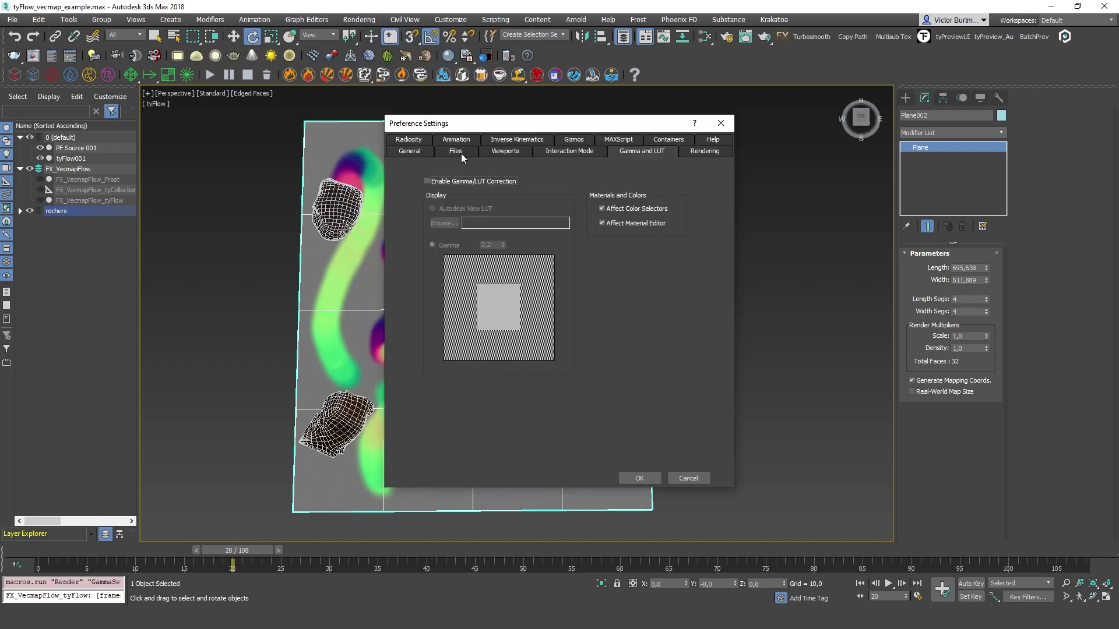
pyautogui.click(650, 478)
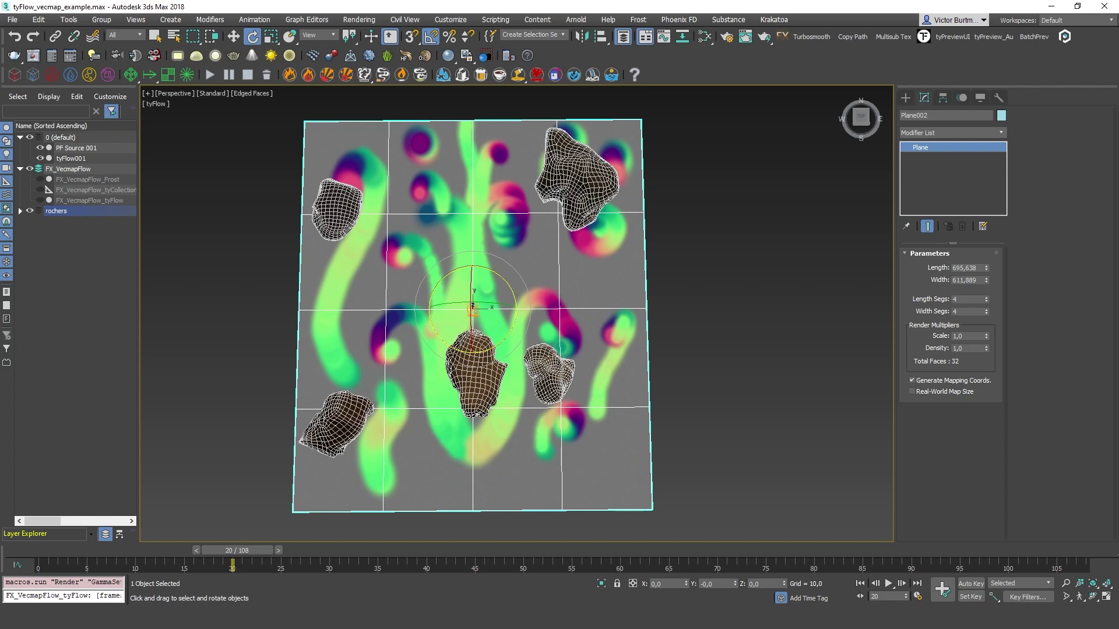
pyautogui.moveTo(482, 151); pyautogui.dragTo(495, 186, button='middle')
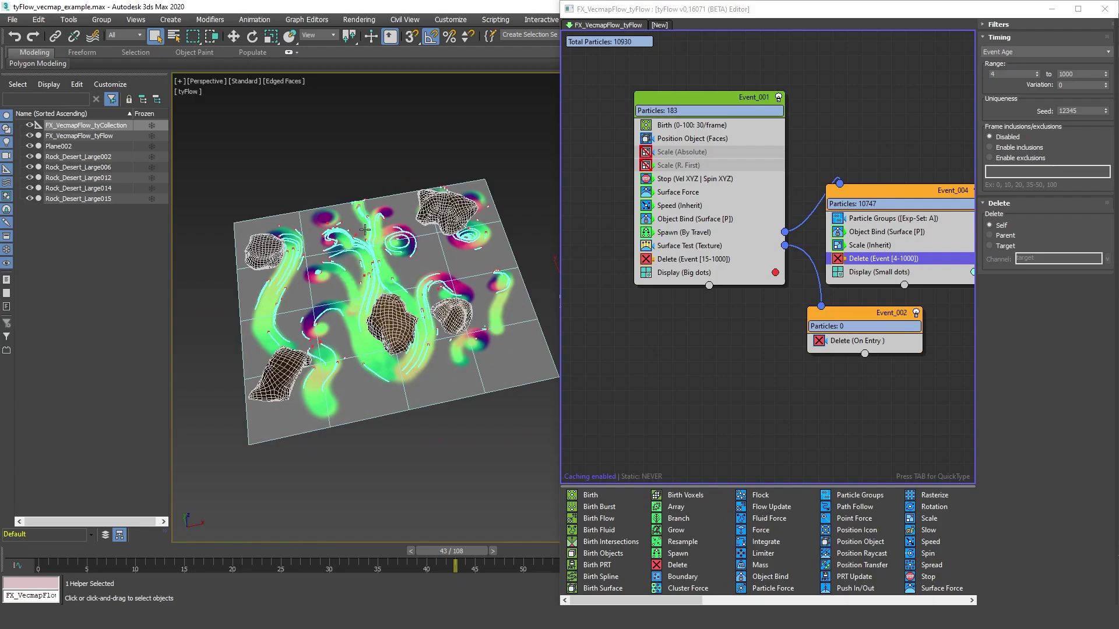
# Step: Add FX_VecmapFlow_tyFlow to the input objects of tyMesher001
pyautogui.moveTo(402, 220); pyautogui.dragTo(370, 239, button='middle')
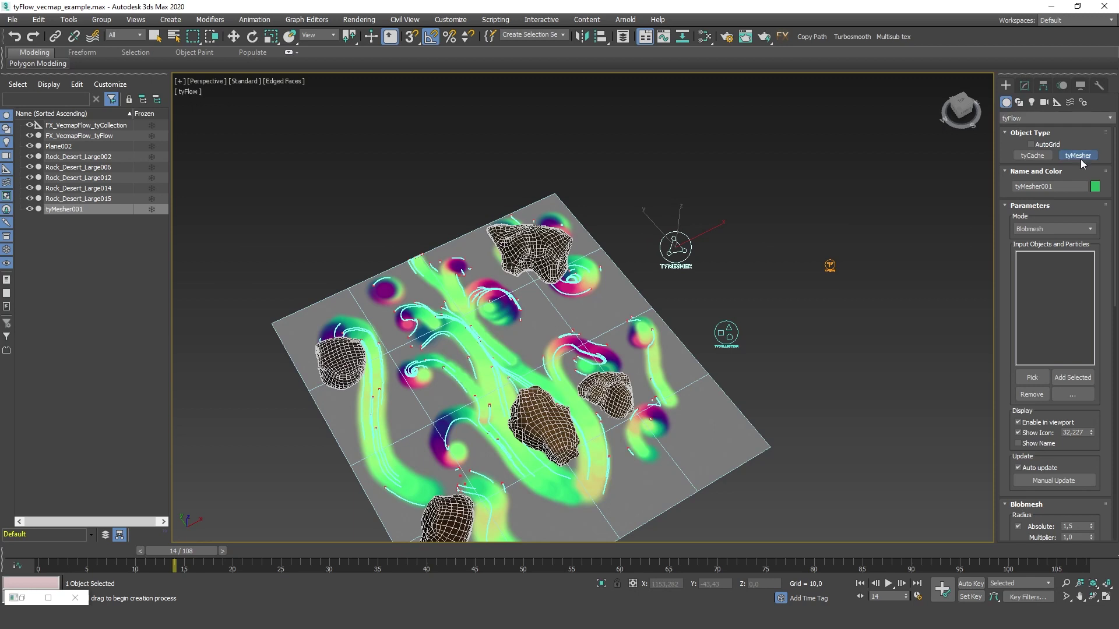
pyautogui.click(1025, 86)
pyautogui.click(1032, 413)
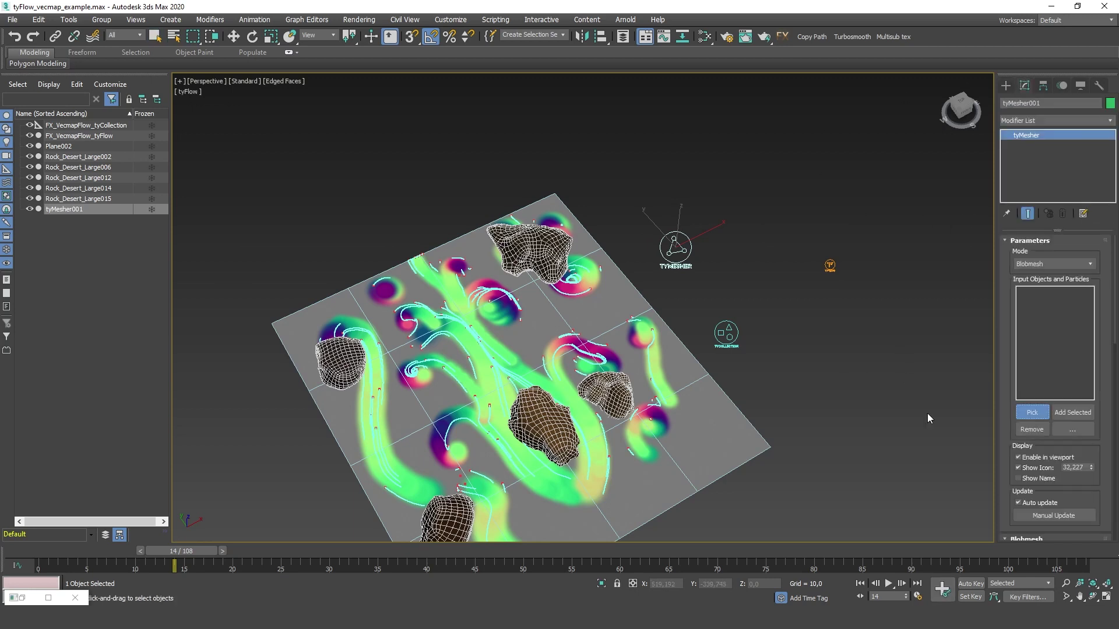
pyautogui.click(829, 265)
# Step: Inspect the blobmesh along the particle trails and widen the command panel to show the tyMesher parameters in two columns
pyautogui.moveTo(568, 307)
pyautogui.mouseDown(button='middle')
pyautogui.moveTo(584, 301)
pyautogui.moveTo(537, 365)
pyautogui.moveTo(602, 354)
pyautogui.moveTo(460, 326)
pyautogui.moveTo(480, 376)
pyautogui.mouseUp(button='middle')
pyautogui.scroll(5, 495, 354)
pyautogui.scroll(5, 542, 320)
pyautogui.scroll(-5, 601, 355)
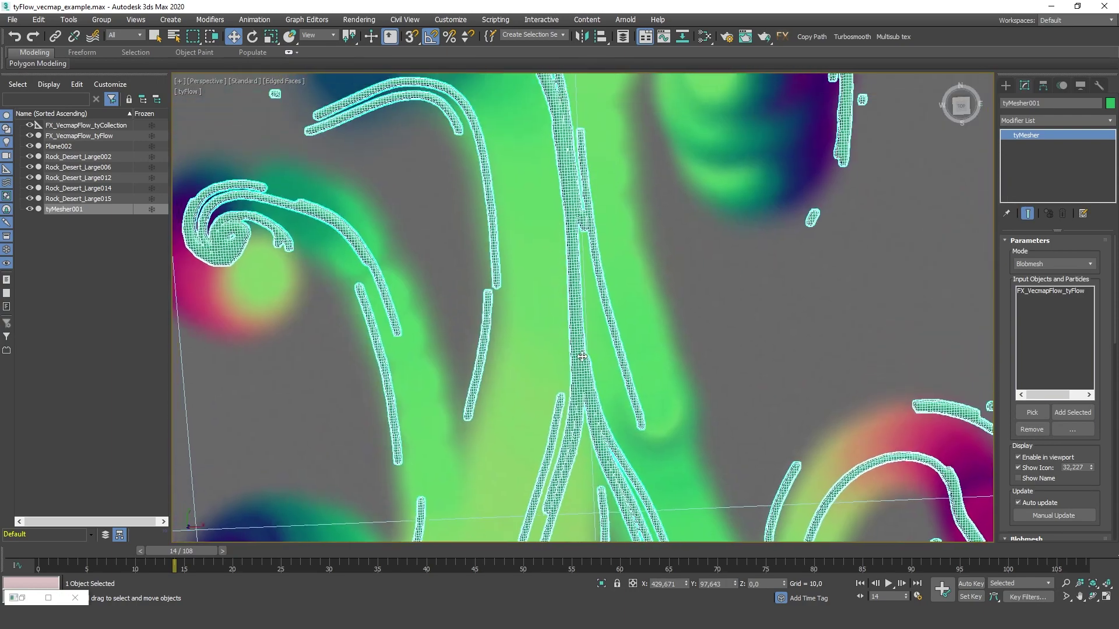
pyautogui.press('z')
pyautogui.press('q')
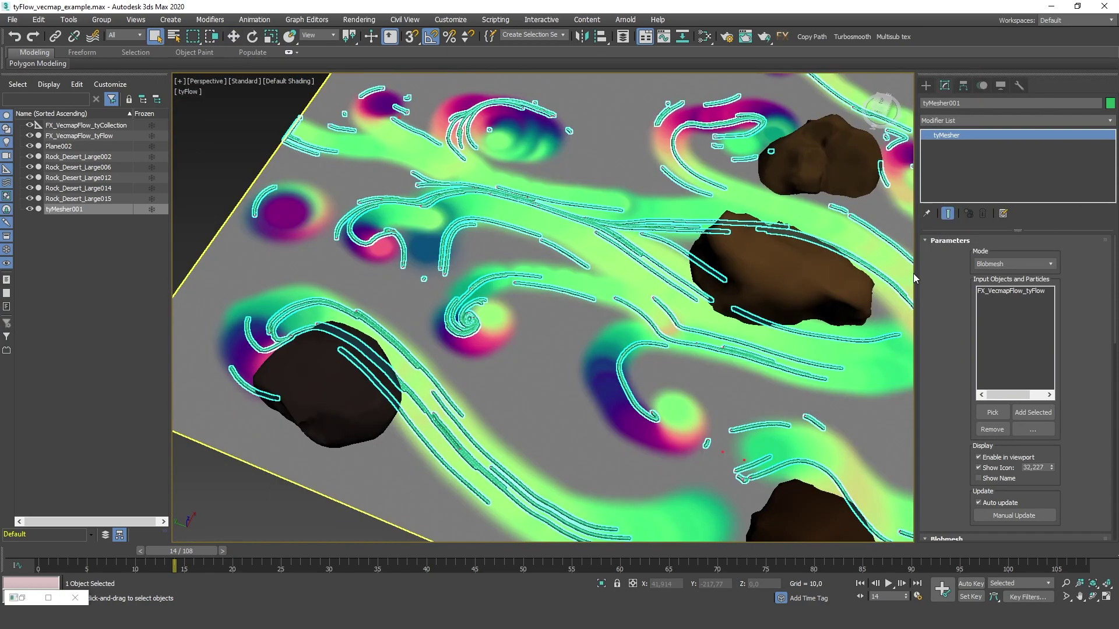
pyautogui.moveTo(914, 278); pyautogui.dragTo(839, 278)
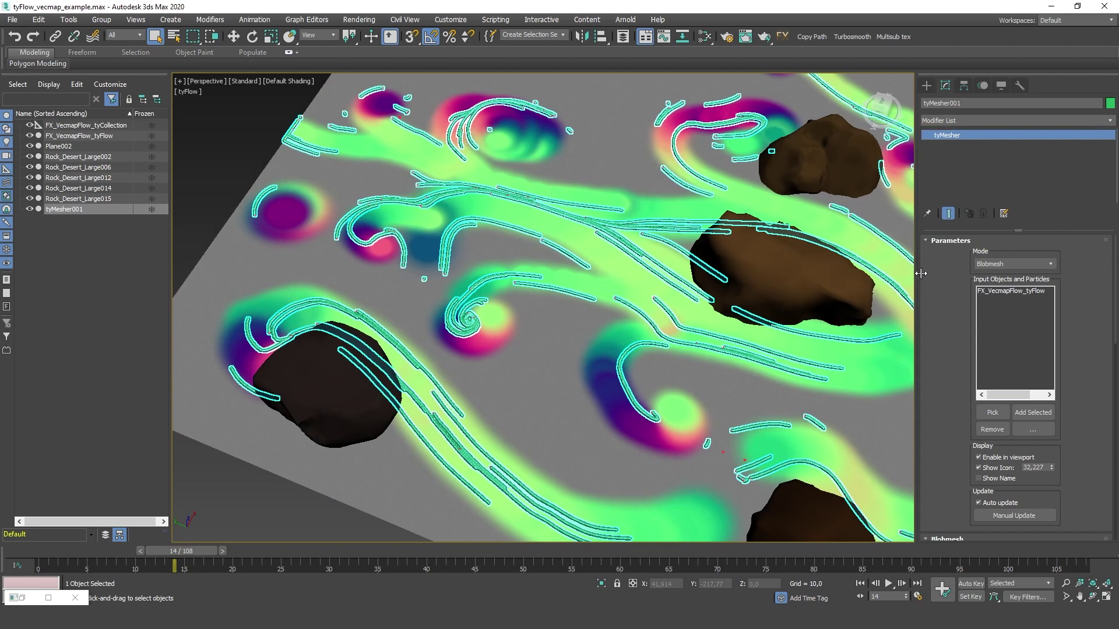
pyautogui.scroll(-5, 749, 221)
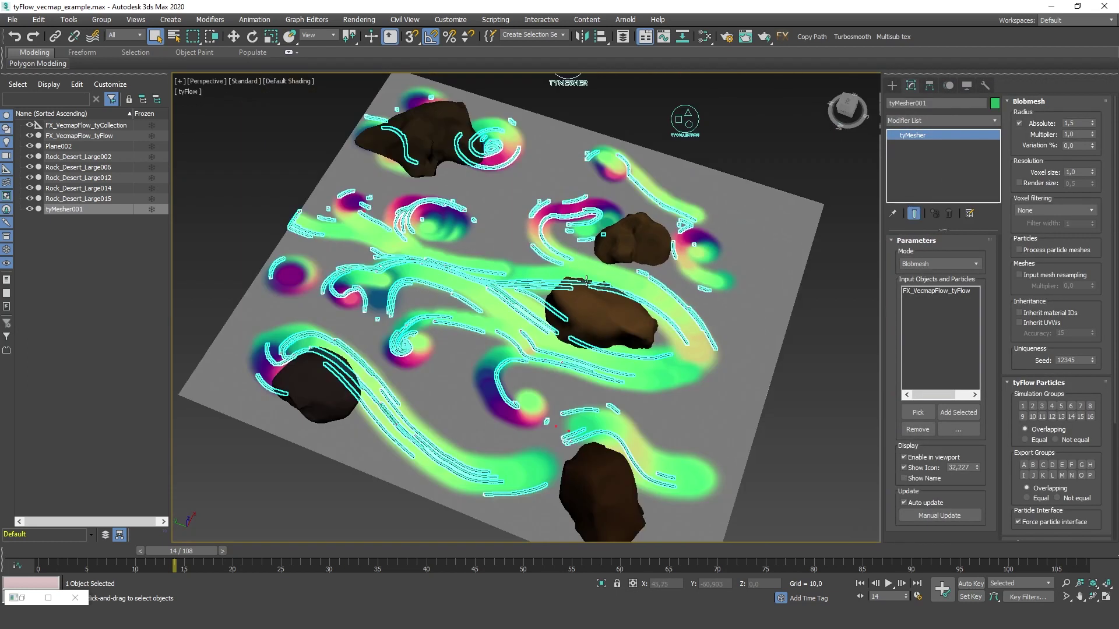
pyautogui.keyDown('alt'); pyautogui.moveTo(749, 221); pyautogui.dragTo(841, 181, button='middle'); pyautogui.keyUp('alt')
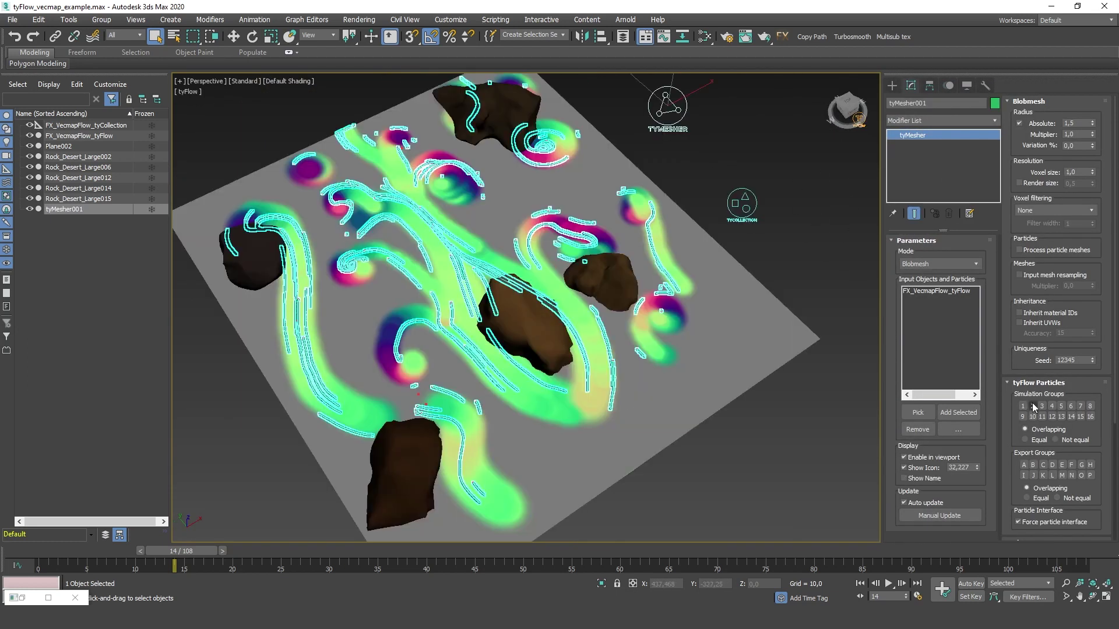
# Step: Open the FX_VecmapFlow_tyFlow editor and review the export group set by Event_004's Particle Groups operator
pyautogui.click(701, 164)
pyautogui.moveTo(701, 165); pyautogui.dragTo(702, 195, button='middle')
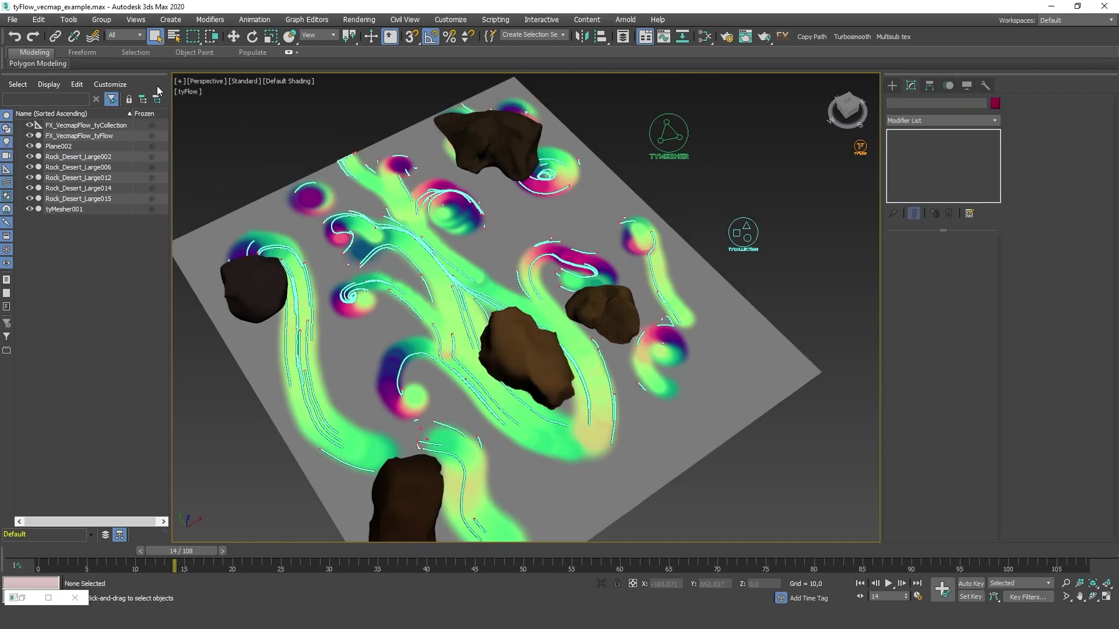
pyautogui.click(192, 92)
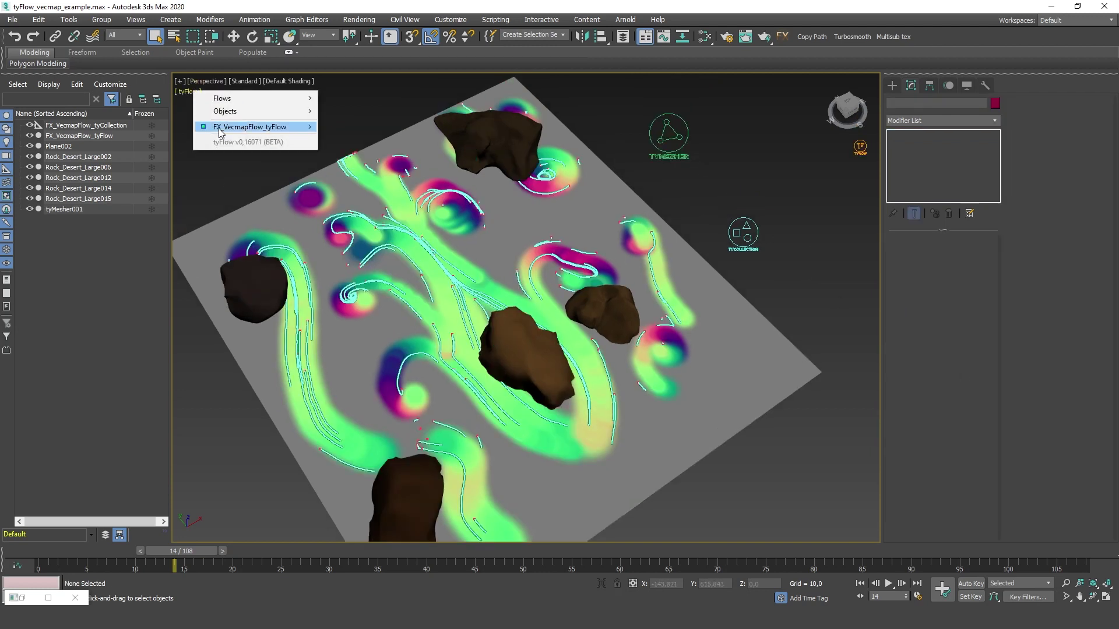
pyautogui.moveTo(256, 127)
pyautogui.click(387, 247)
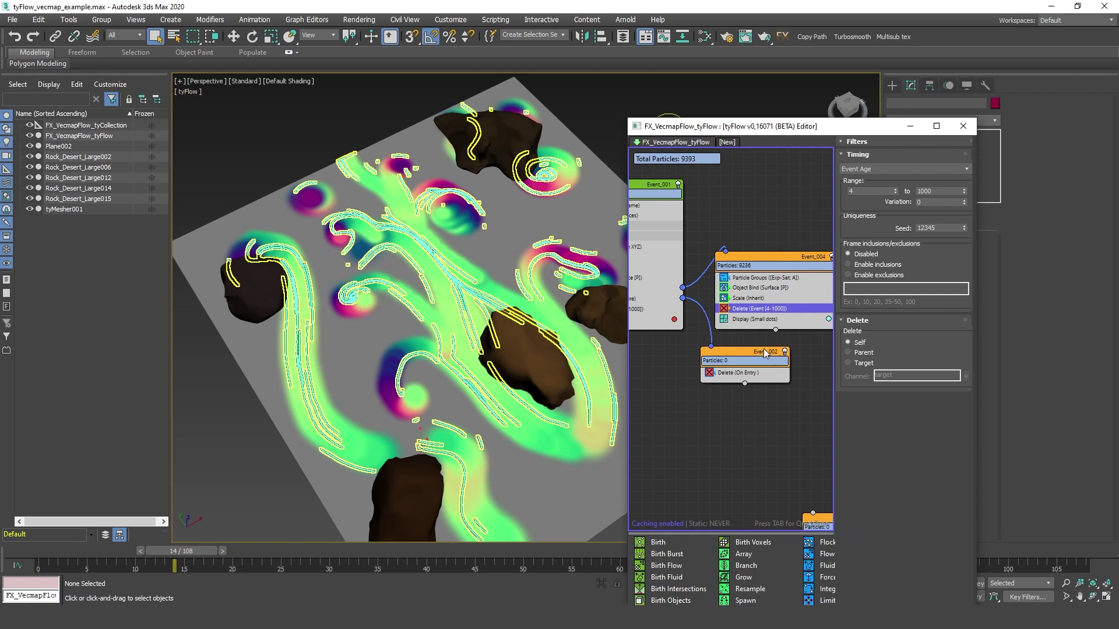
pyautogui.moveTo(750, 285); pyautogui.dragTo(660, 253, button='middle')
pyautogui.scroll(3, 778, 305)
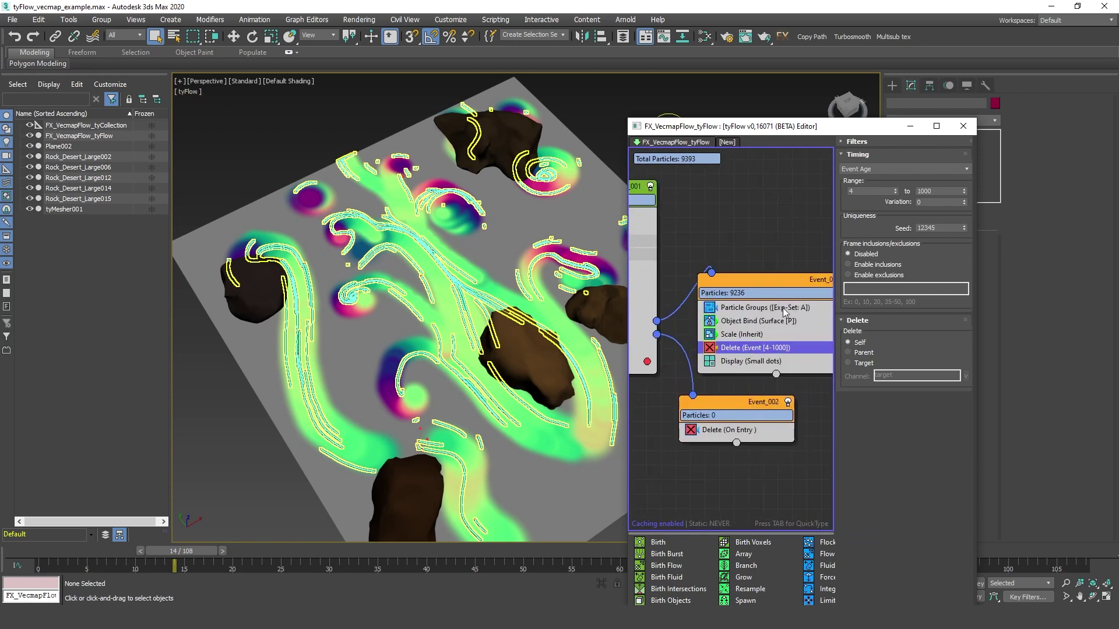
pyautogui.click(778, 307)
pyautogui.moveTo(773, 273); pyautogui.dragTo(722, 254, button='middle')
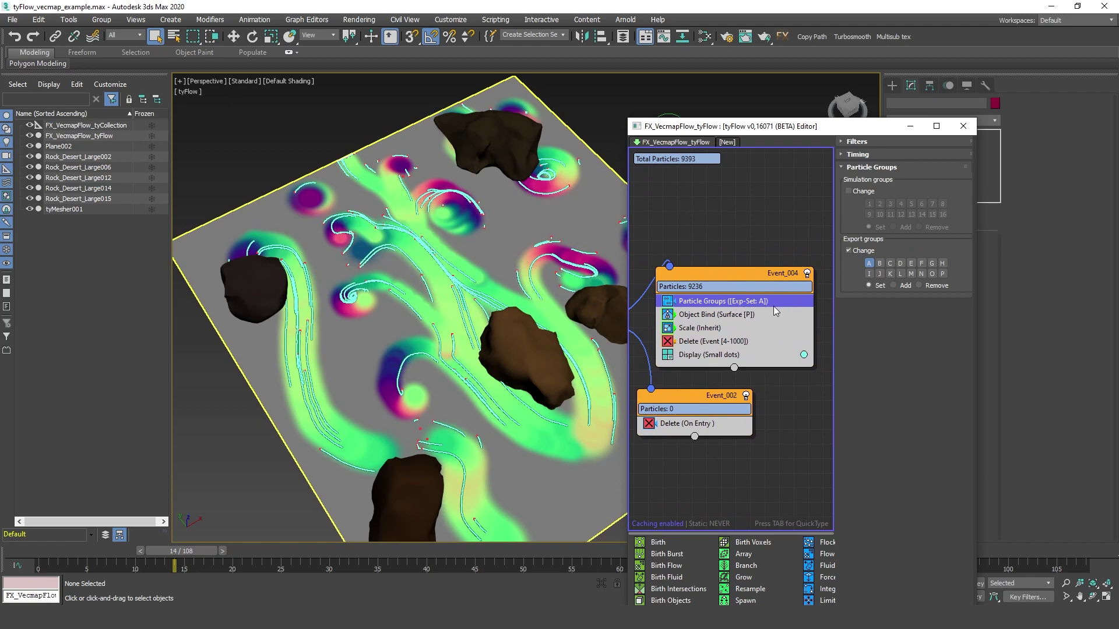
# Step: Minimize the tyFlow editor and limit tyMesher001 to particles in export group A
pyautogui.click(909, 125)
pyautogui.click(673, 135)
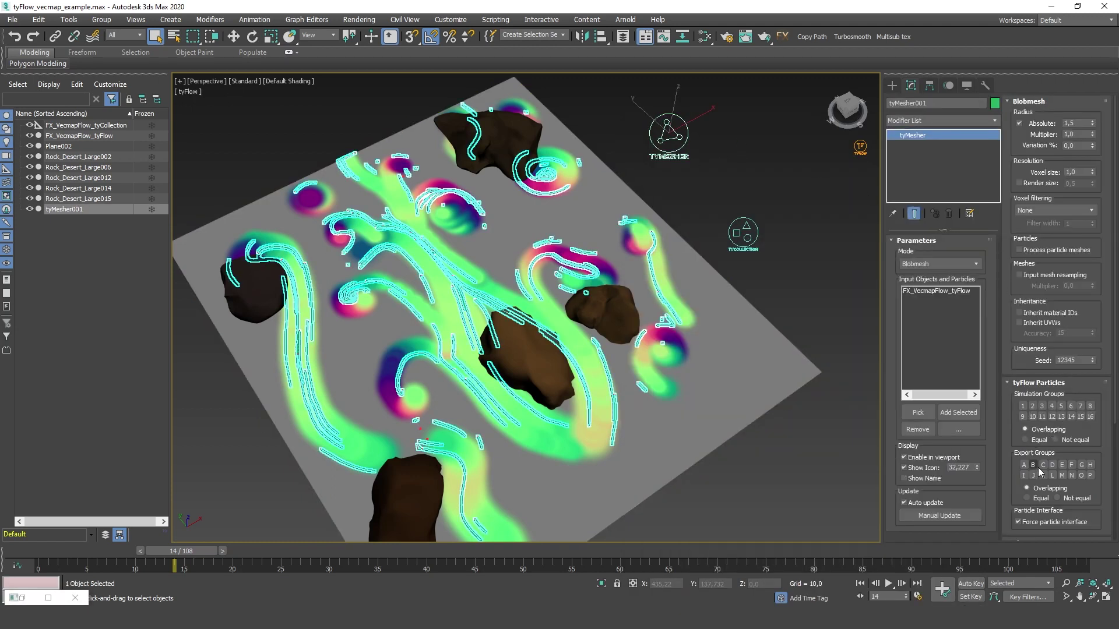
pyautogui.click(1024, 465)
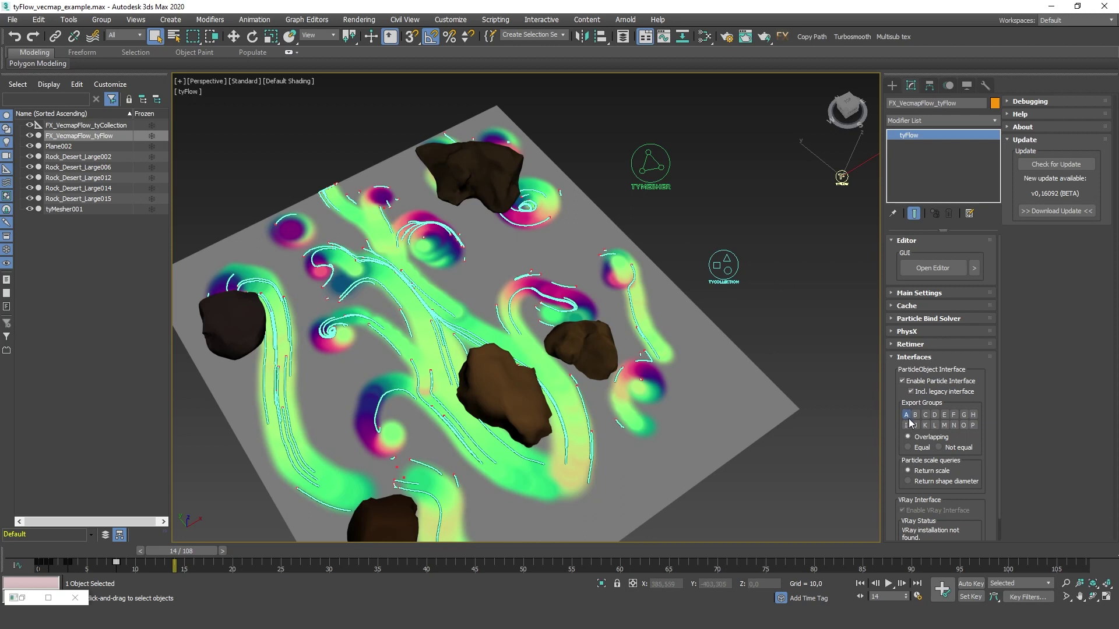
# Step: Test an absolute blobmesh radius of about 9.8 on tyMesher001 and turn the absolute radius off
pyautogui.click(651, 168)
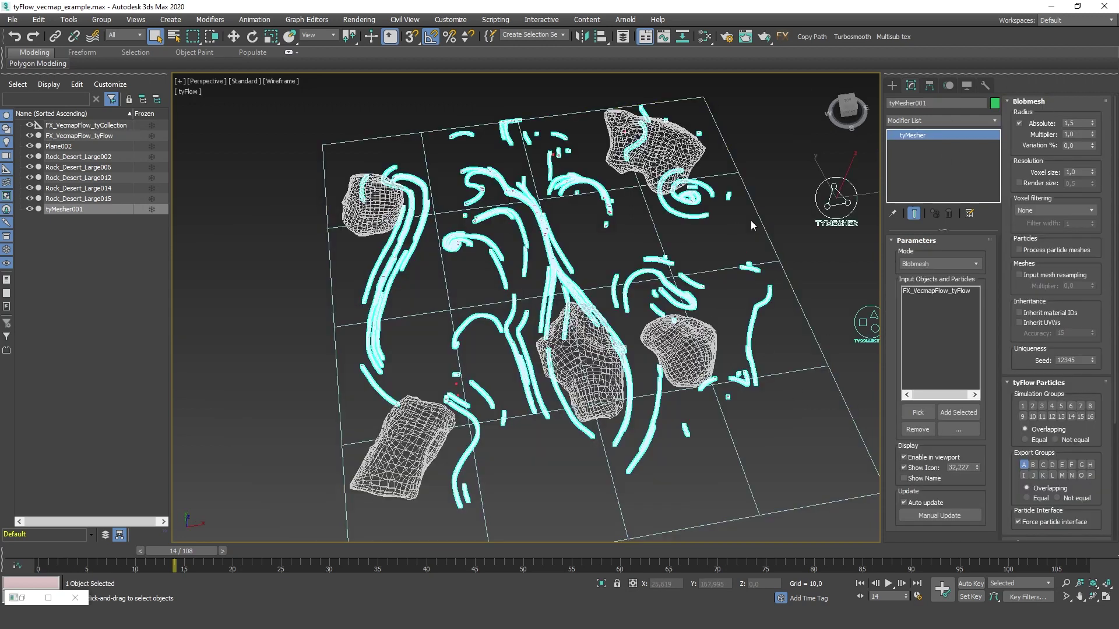
pyautogui.click(1092, 121)
pyautogui.moveTo(1092, 122); pyautogui.dragTo(1077, 104)
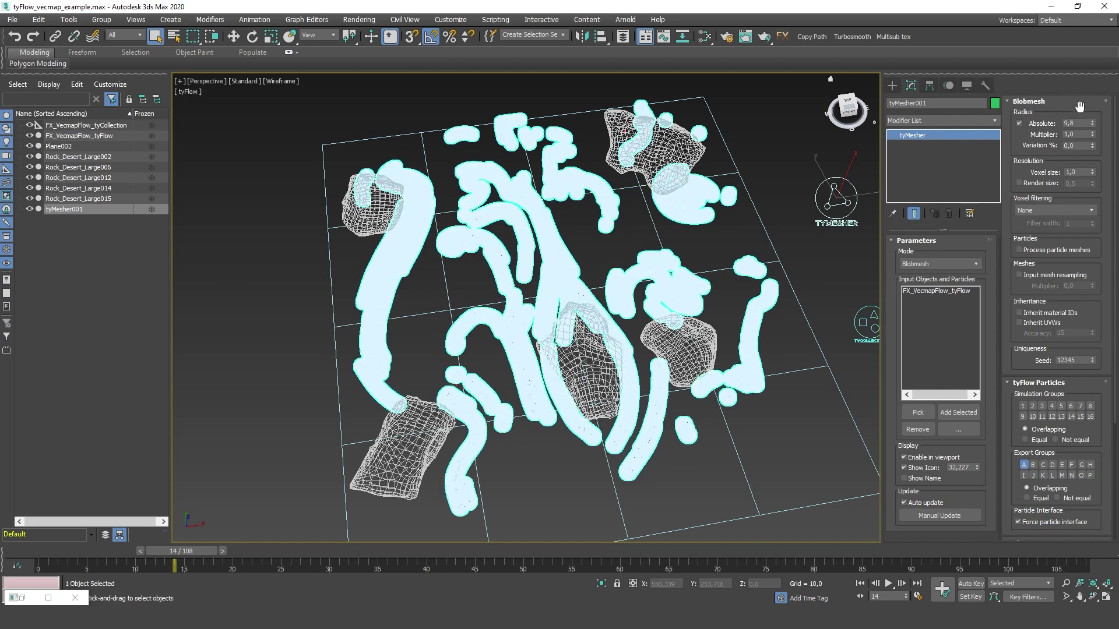
pyautogui.click(1020, 123)
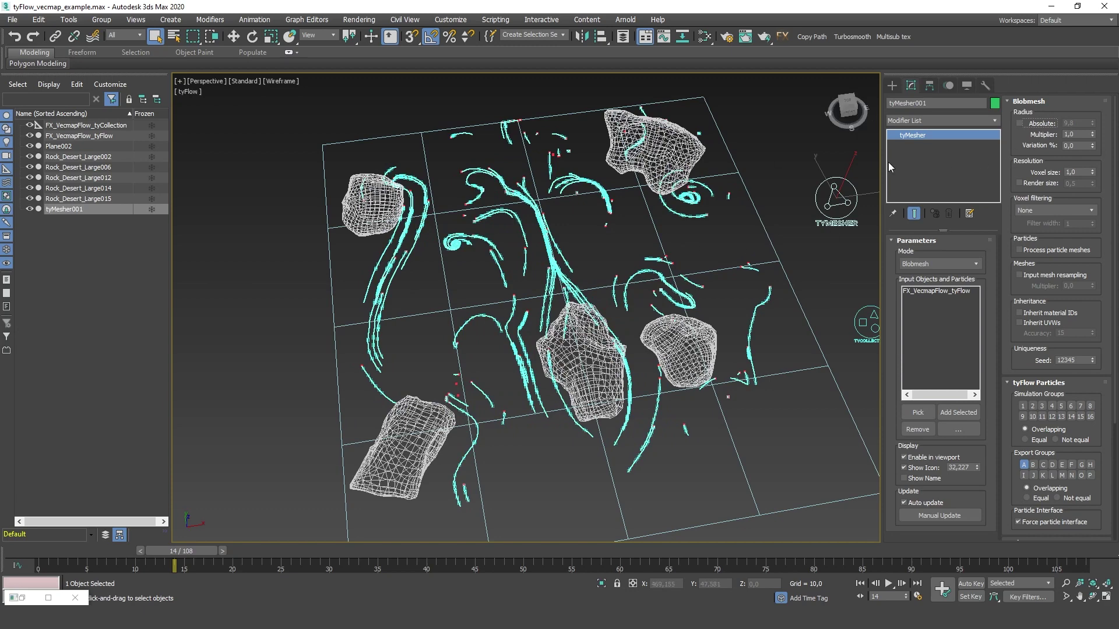
# Step: Inspect the thin blobmesh trails up close and review Event_001's operators in the FX_VecmapFlow_tyFlow editor
pyautogui.scroll(8, 539, 212)
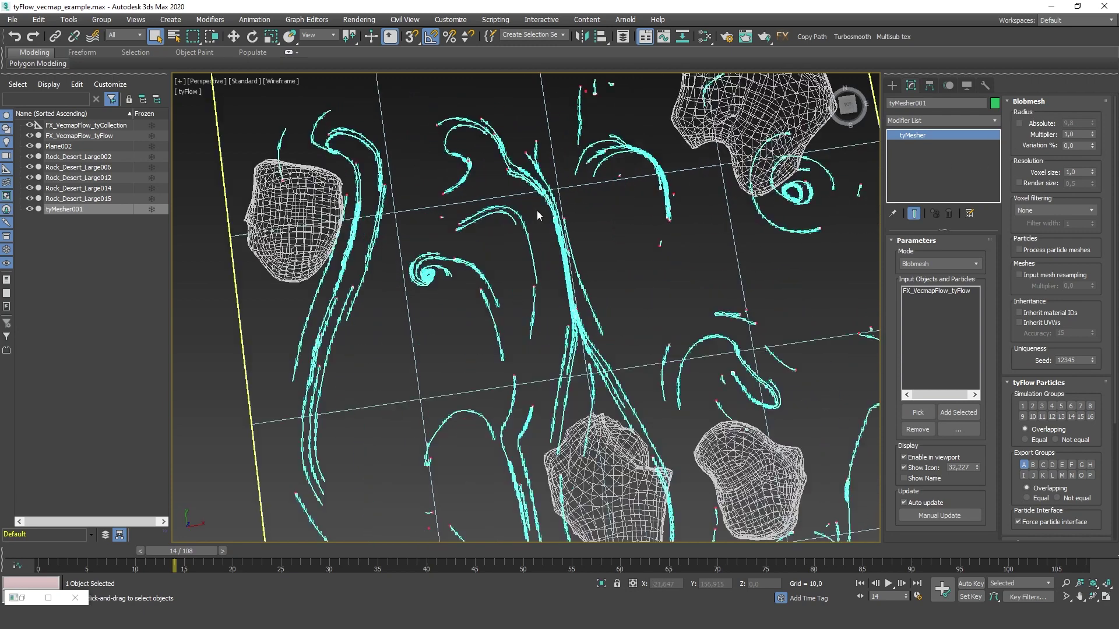
pyautogui.moveTo(432, 228); pyautogui.dragTo(505, 242, button='middle')
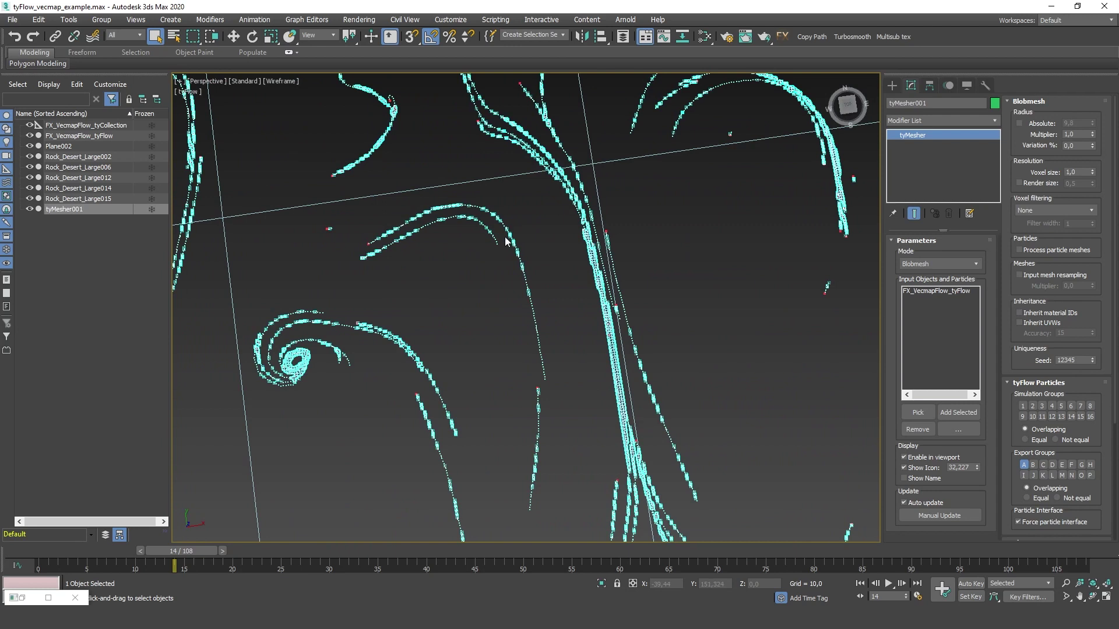
pyautogui.click(189, 93)
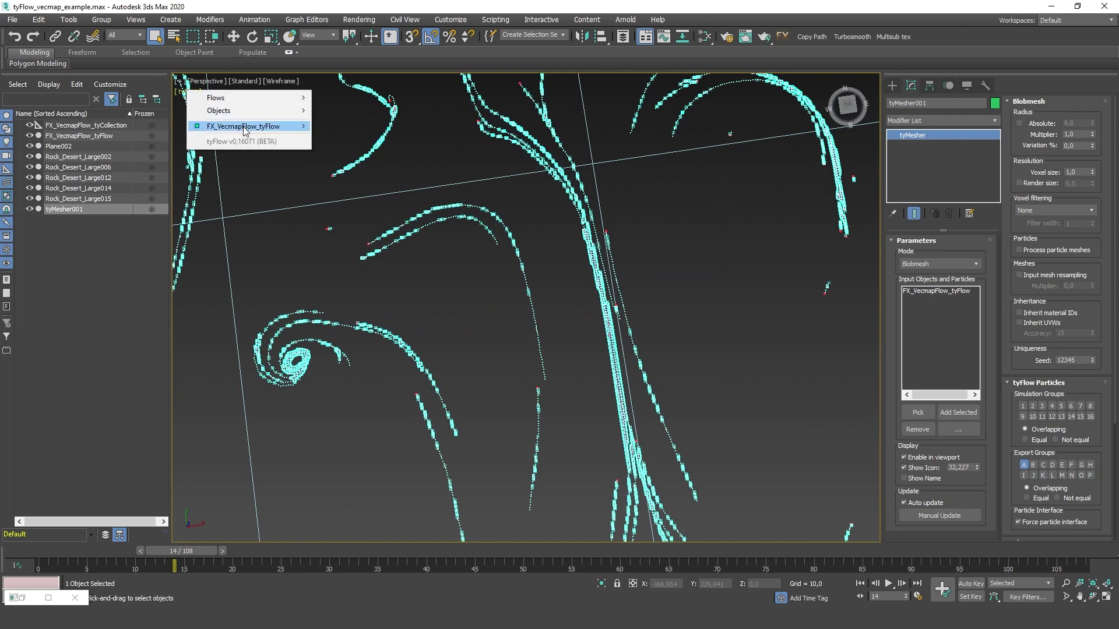
pyautogui.moveTo(246, 129)
pyautogui.click(344, 246)
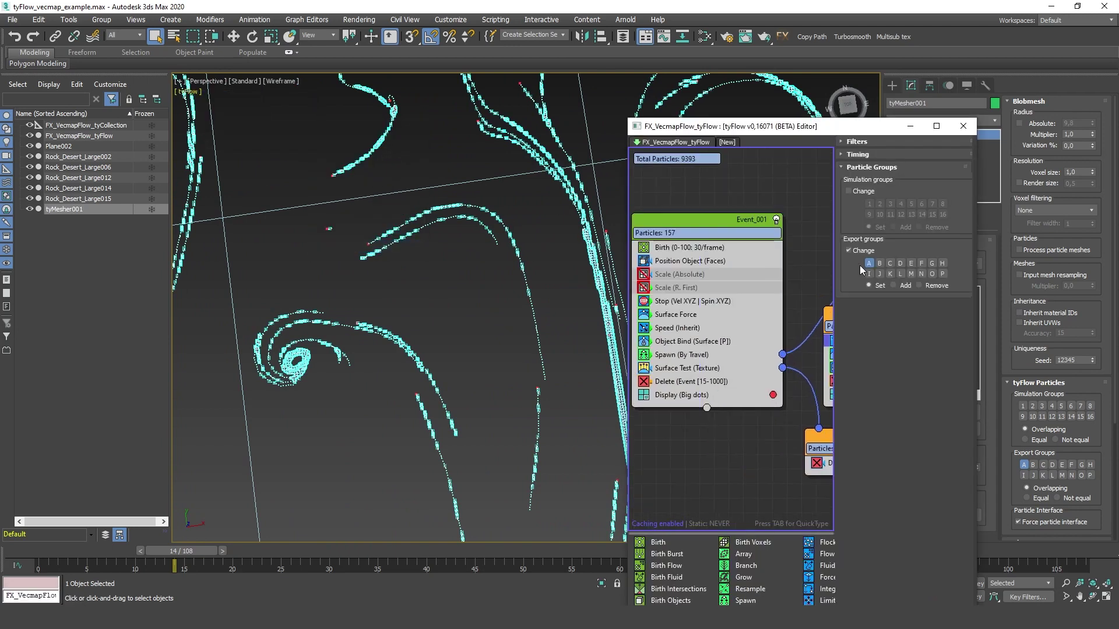
pyautogui.click(673, 300)
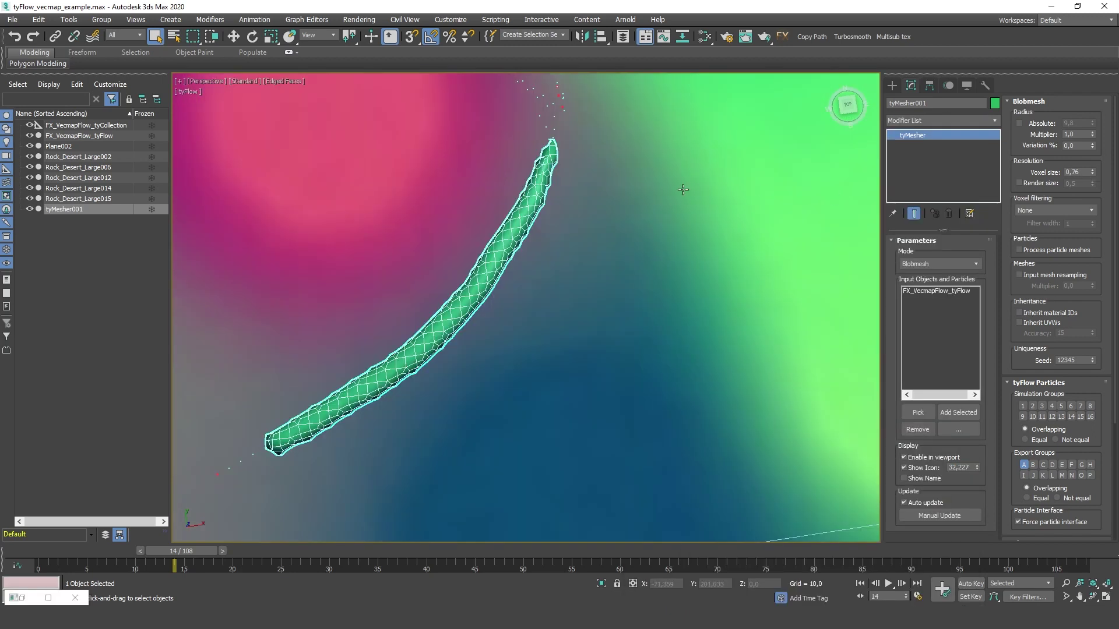
# Step: Set the blobmesh voxel size of tyMesher001 to 0.4 and its voxel filtering to Gaussian with a filter width of 1
pyautogui.moveTo(1093, 173); pyautogui.dragTo(1093, 182)
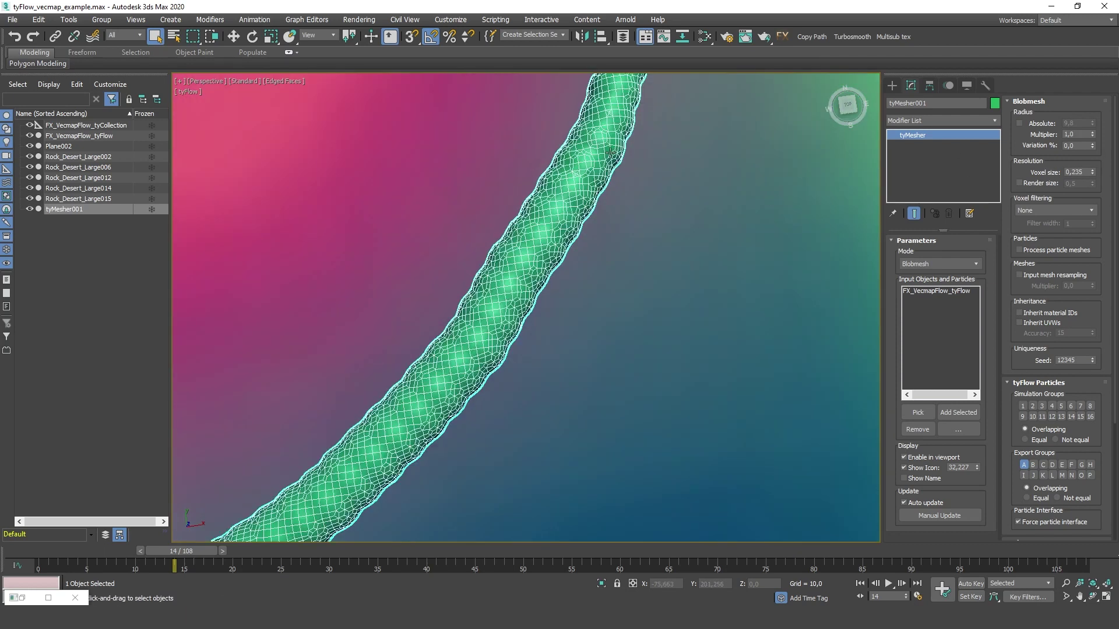
pyautogui.moveTo(1094, 177); pyautogui.dragTo(1094, 170)
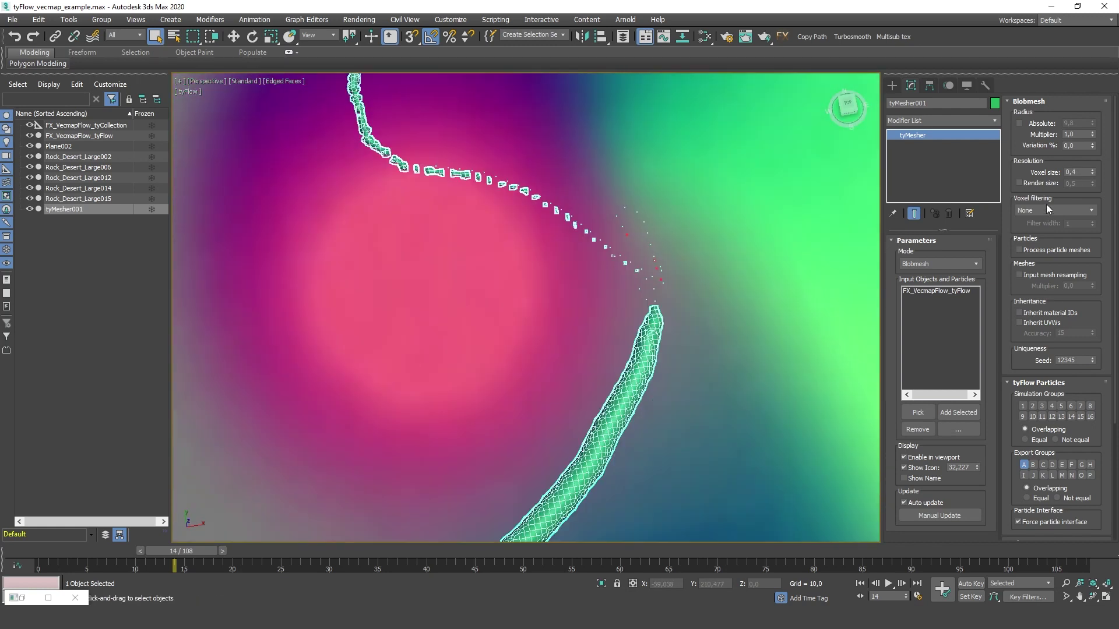
pyautogui.click(1049, 210)
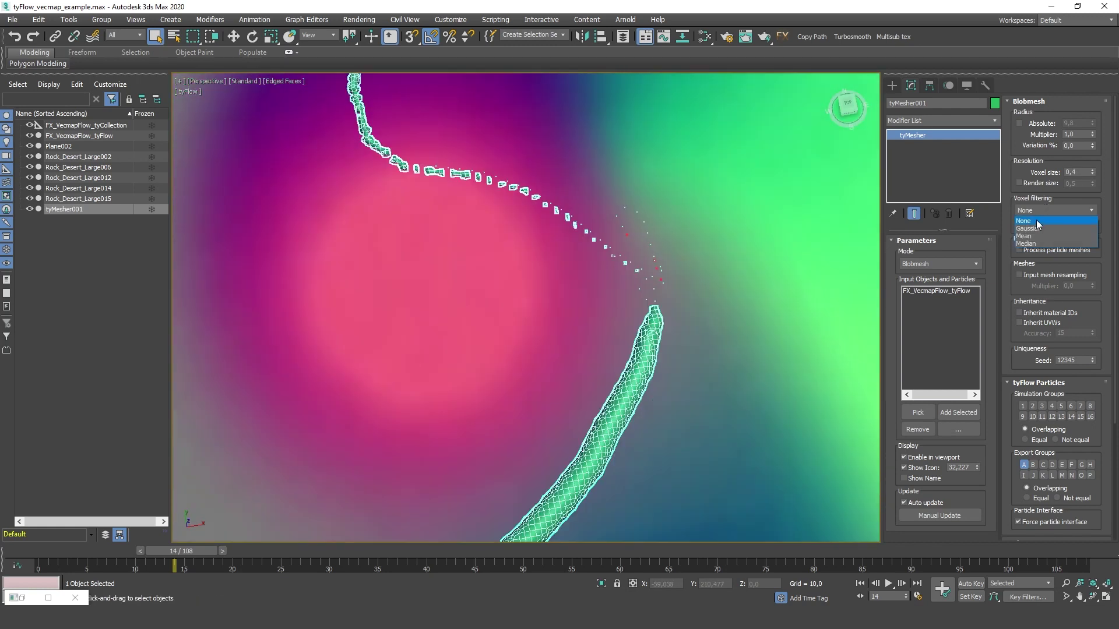
pyautogui.click(1040, 229)
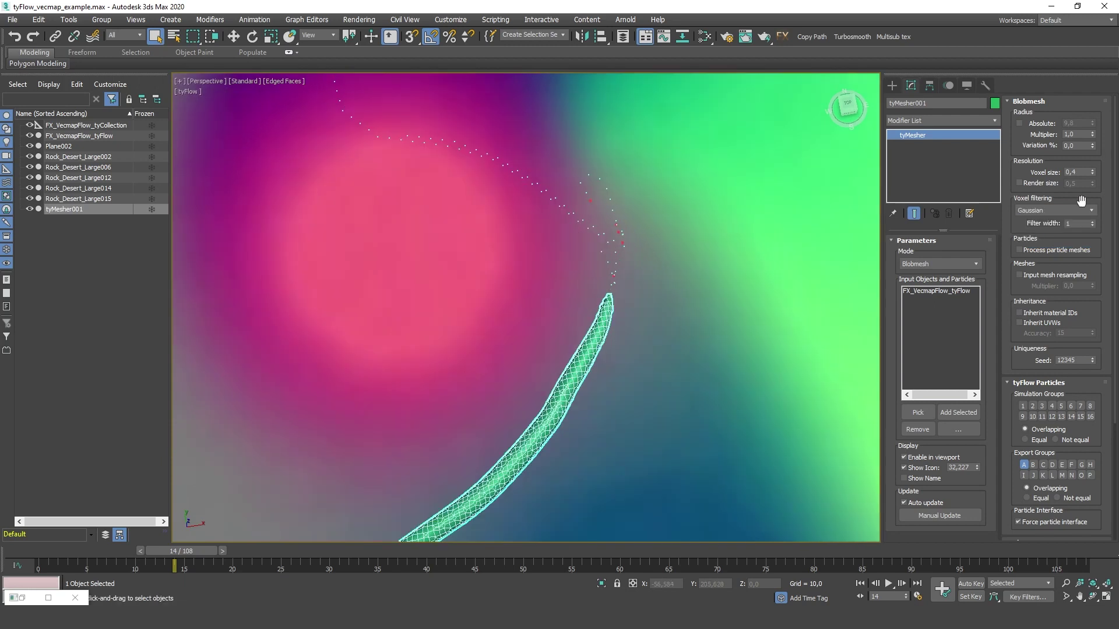
pyautogui.moveTo(611, 325); pyautogui.dragTo(652, 252, button='middle')
pyautogui.scroll(2, 652, 260)
pyautogui.click(1092, 222)
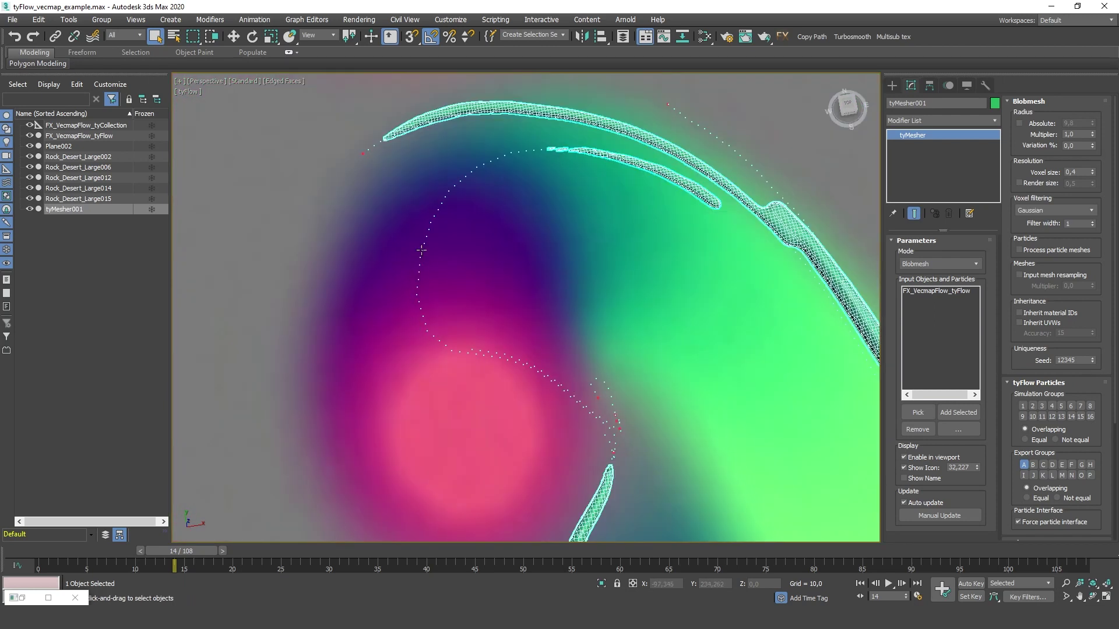
# Step: Add a Relax modifier to tyMesher001 with a Relax Value of 0.82 and 12 iterations
pyautogui.click(925, 121)
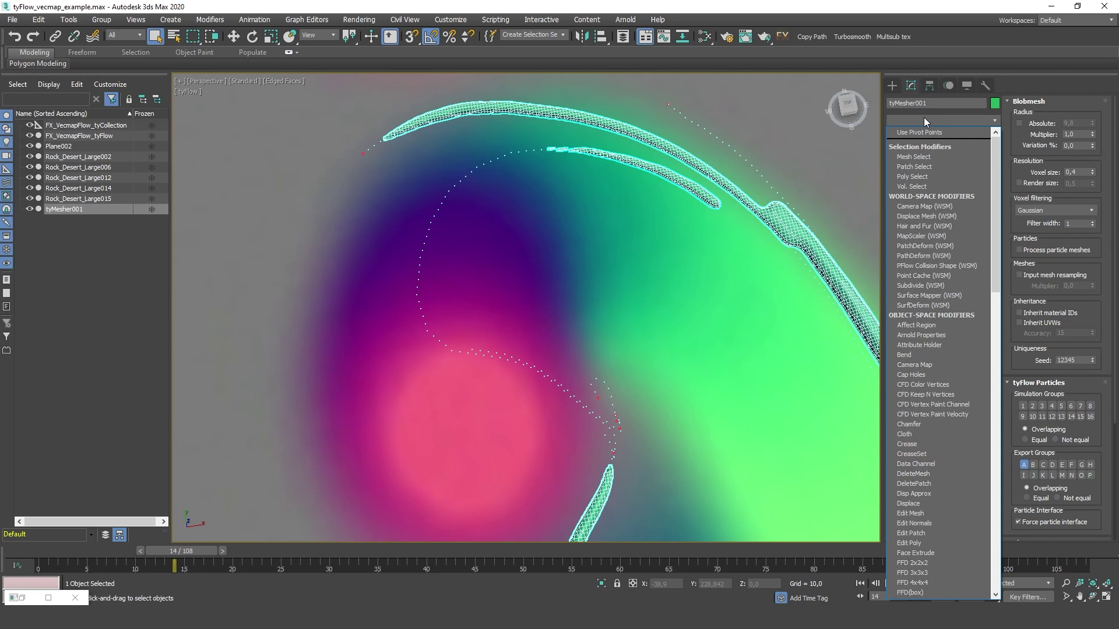
pyautogui.write('rel')
pyautogui.press('Return')
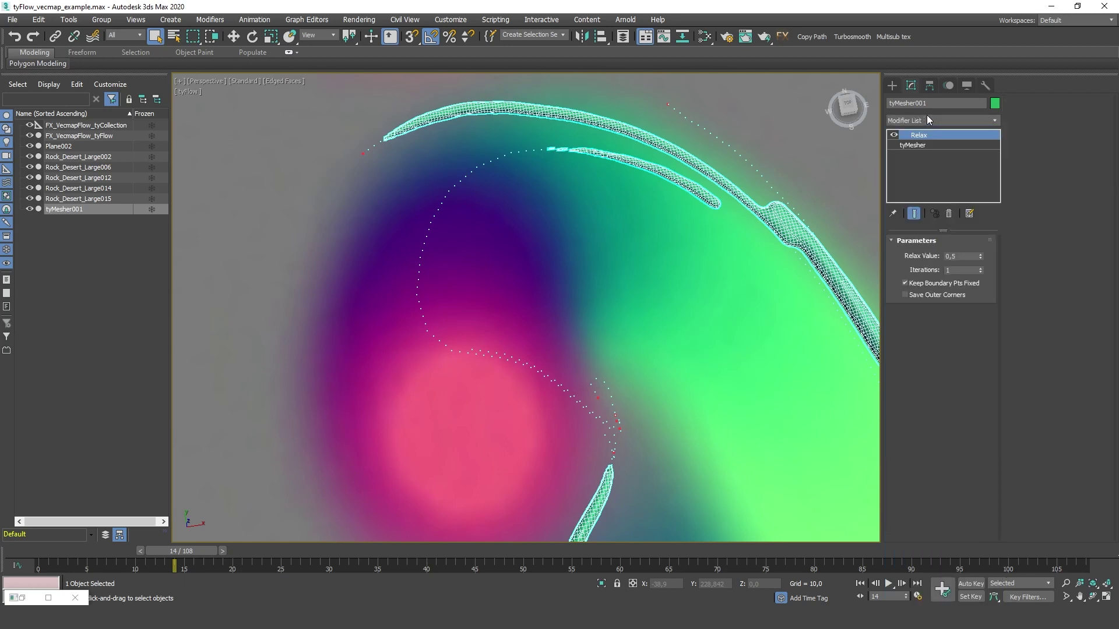
pyautogui.moveTo(980, 249)
pyautogui.mouseDown()
pyautogui.moveTo(979, 238)
pyautogui.moveTo(977, 263)
pyautogui.mouseUp()
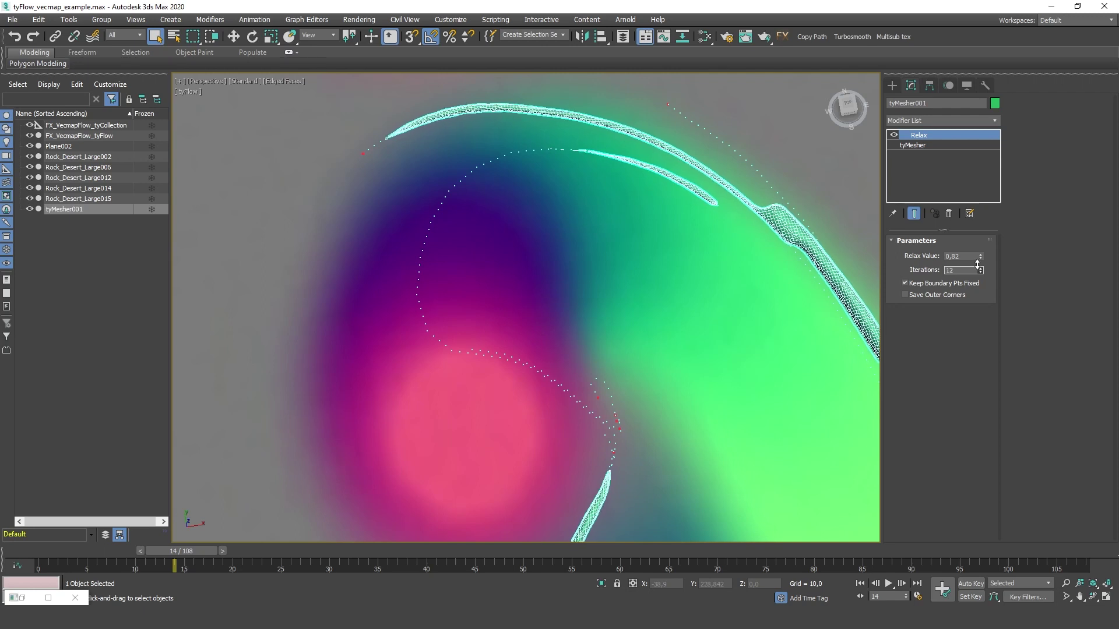
# Step: Open the Slate Material Editor and assign the two-sided Standard Material #50 to tyMesher001
pyautogui.press('m')
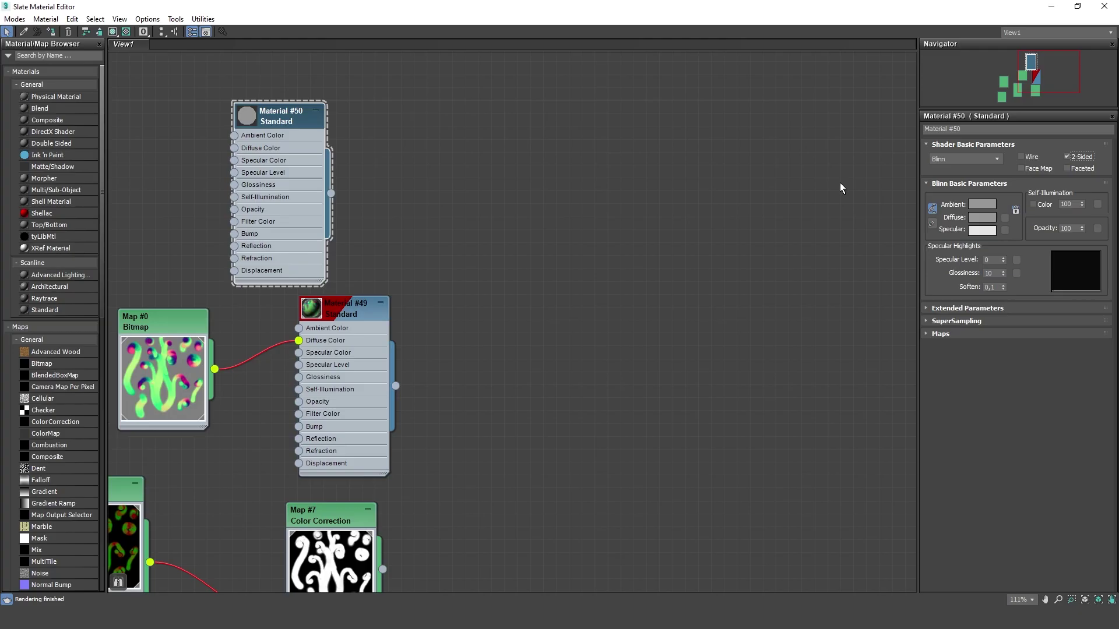
pyautogui.moveTo(290, 119); pyautogui.dragTo(470, 131)
pyautogui.moveTo(387, 3); pyautogui.dragTo(325, 220)
pyautogui.click(632, 233)
pyautogui.click(603, 181)
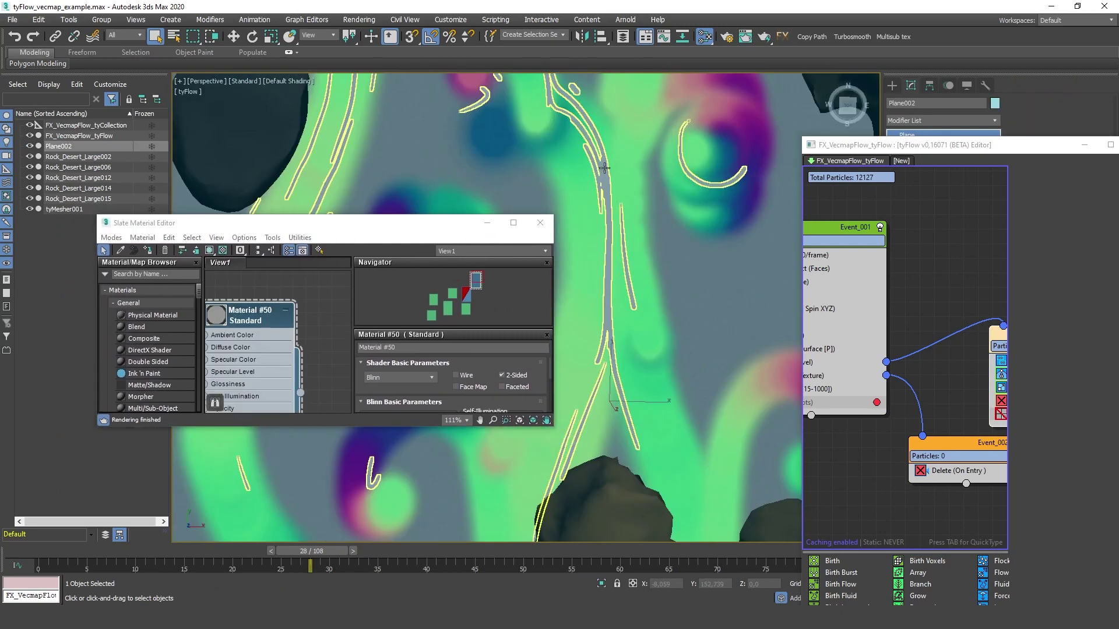
pyautogui.scroll(2, 603, 181)
pyautogui.moveTo(407, 235); pyautogui.dragTo(283, 166)
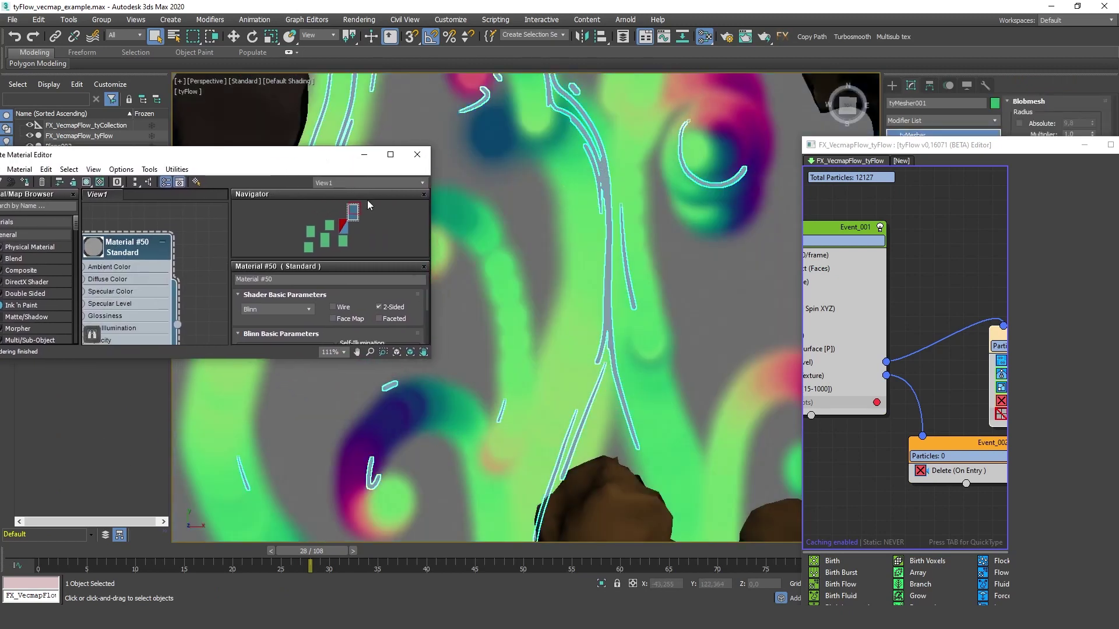
pyautogui.scroll(-2, 612, 182)
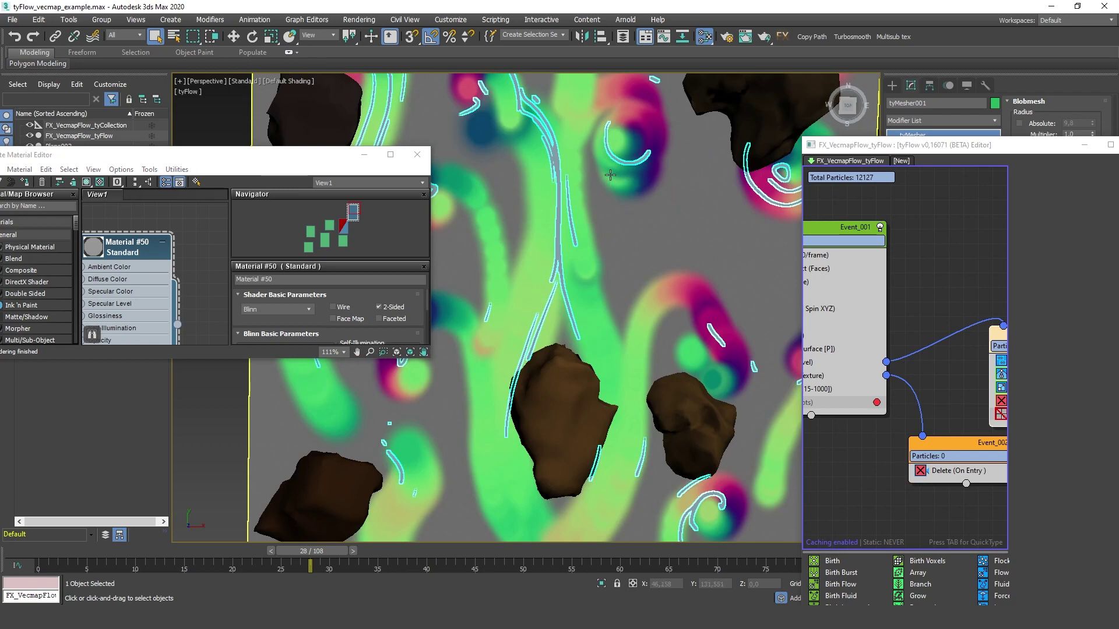
# Step: Add a Mapping operator to Event_004 of FX_VecmapFlow_tyFlow and pick Plane002 as its mapping object
pyautogui.moveTo(894, 175); pyautogui.dragTo(507, 477)
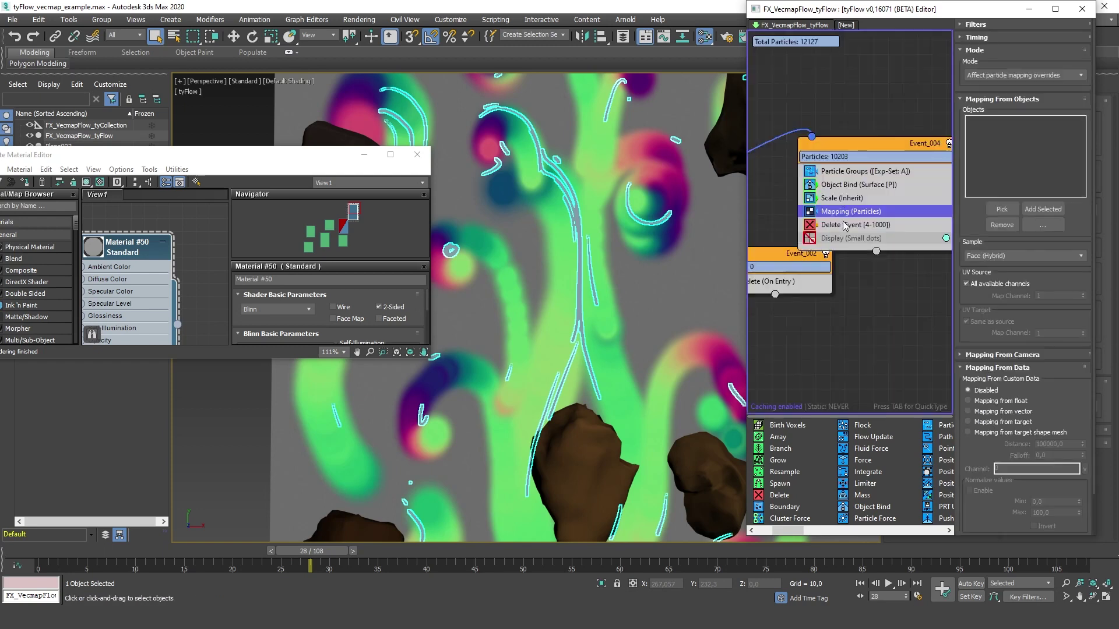
pyautogui.click(1002, 208)
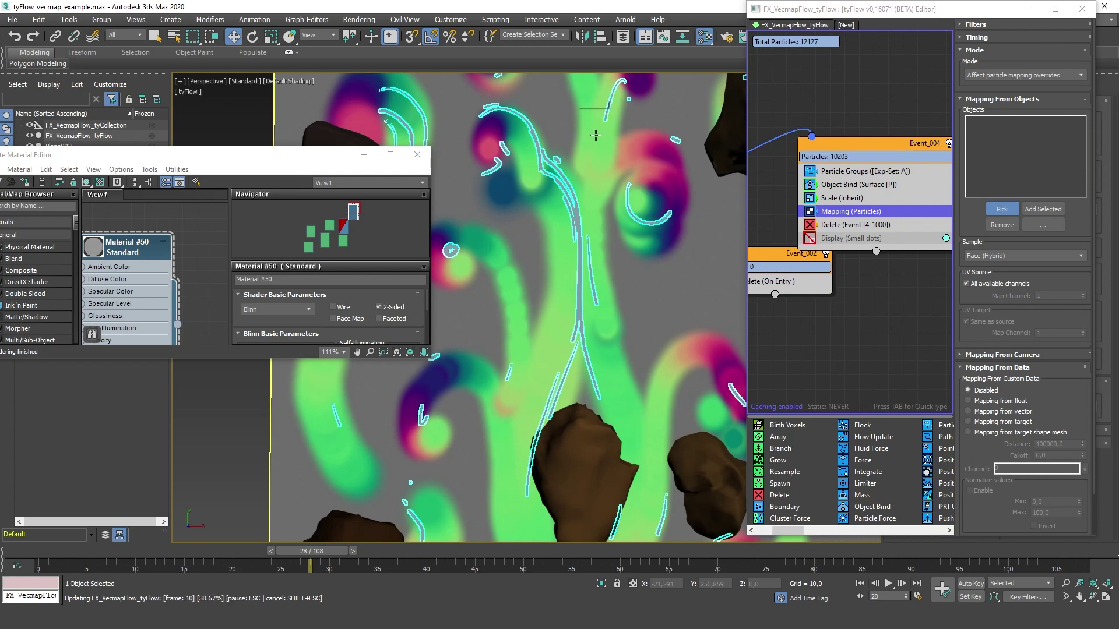
pyautogui.click(583, 120)
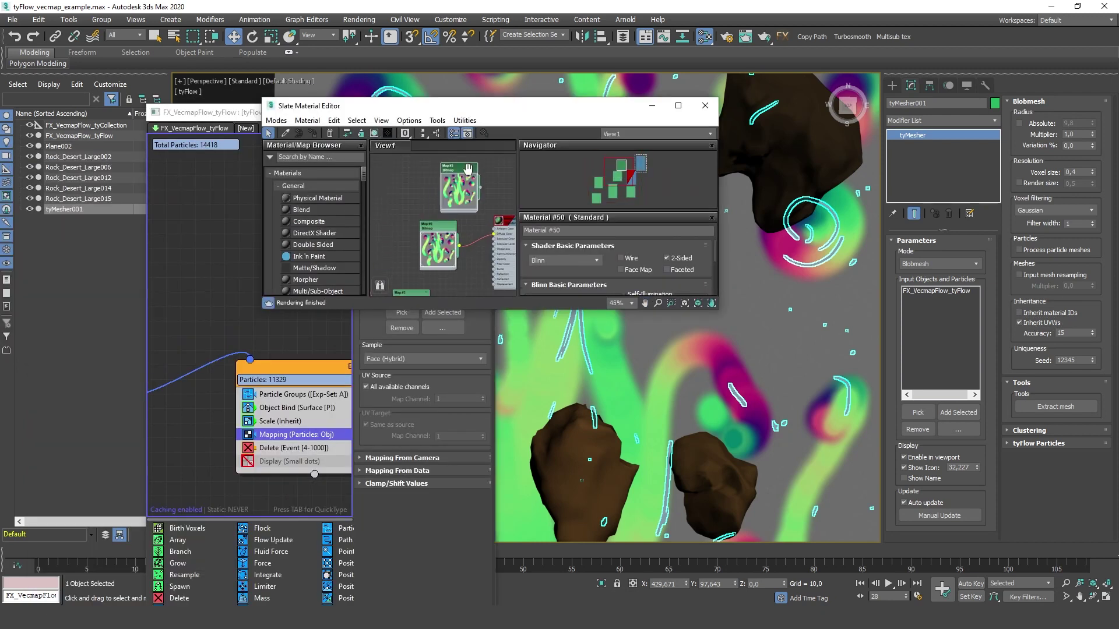
# Step: Connect the vector map bitmap to Material #50's Diffuse Color, show the material in the viewport and minimize the material editor
pyautogui.scroll(5, 467, 168)
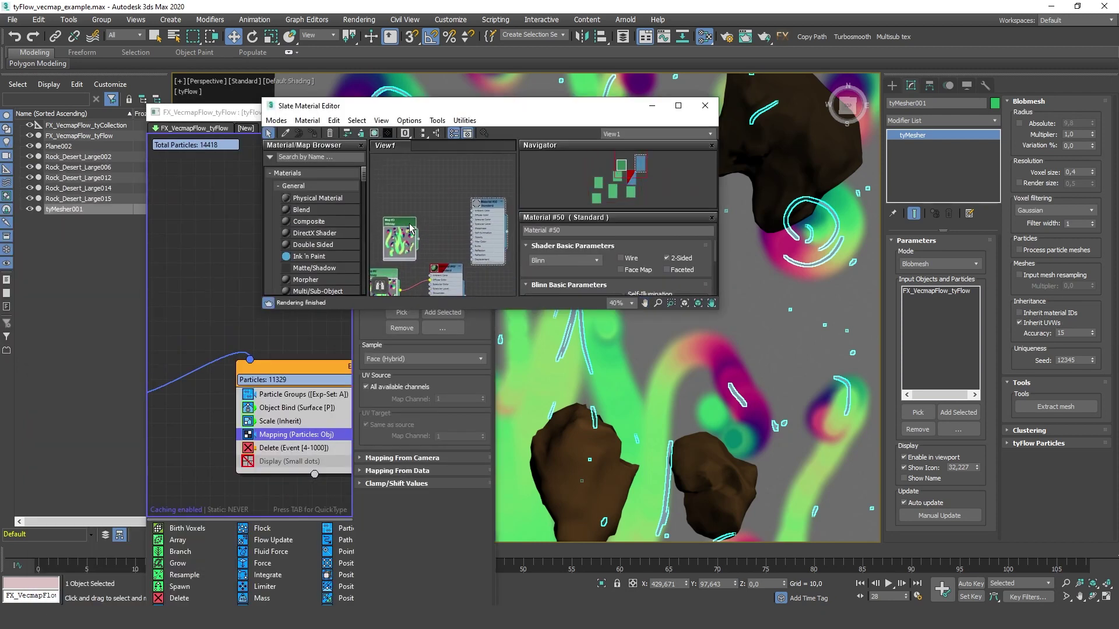
pyautogui.moveTo(404, 227); pyautogui.dragTo(468, 226)
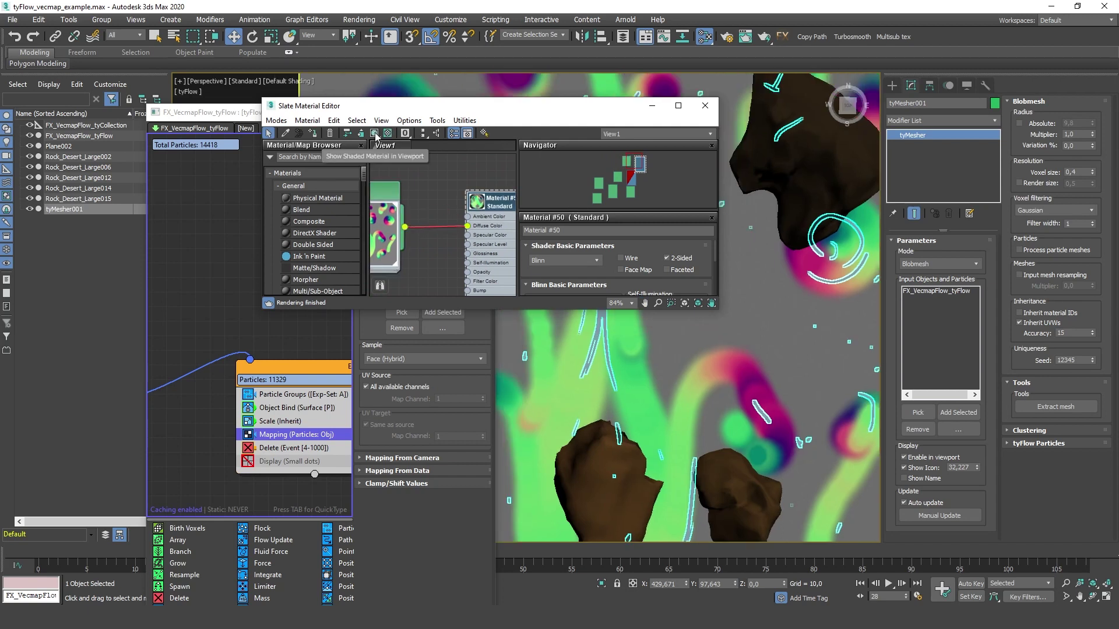
pyautogui.click(375, 133)
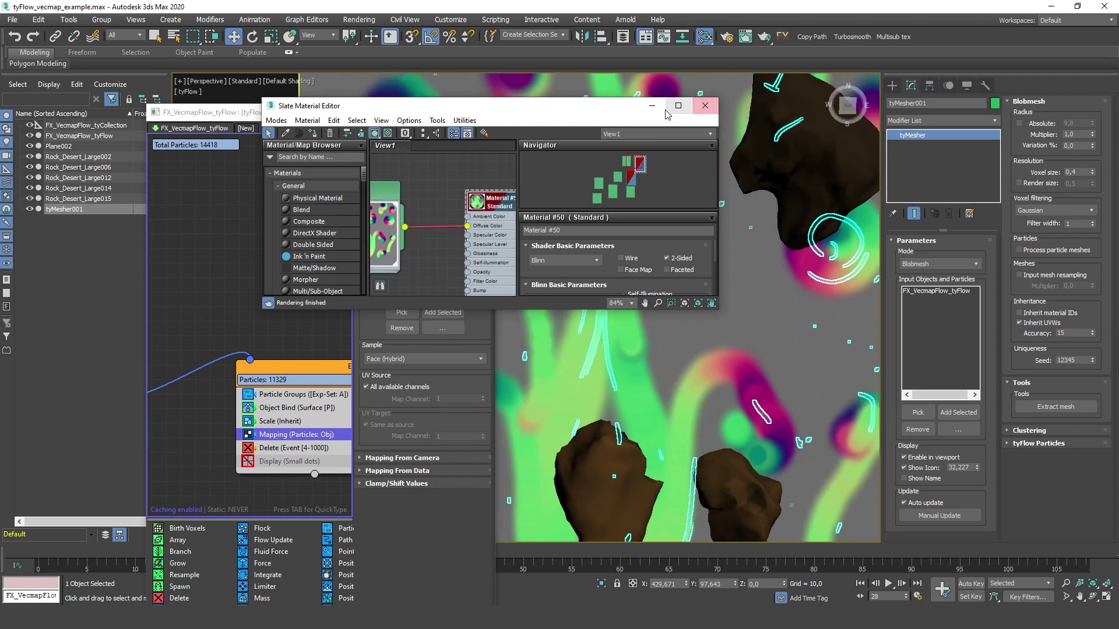
pyautogui.click(651, 106)
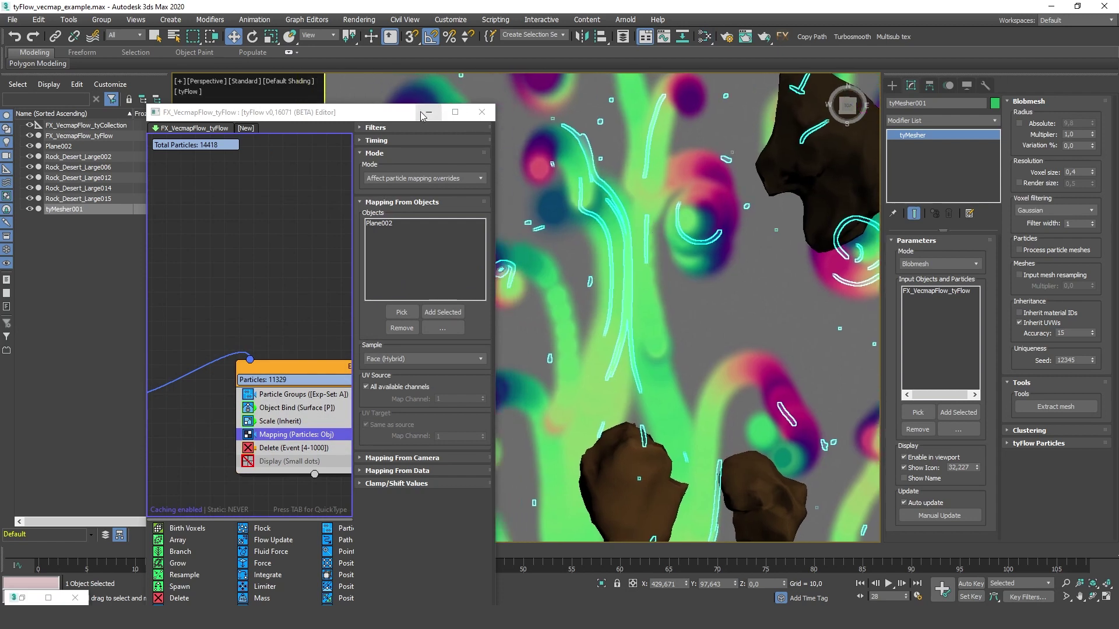
# Step: Minimize the tyFlow editor, hide Plane002 and clear the selection to expose the textured trails
pyautogui.click(429, 111)
pyautogui.click(29, 147)
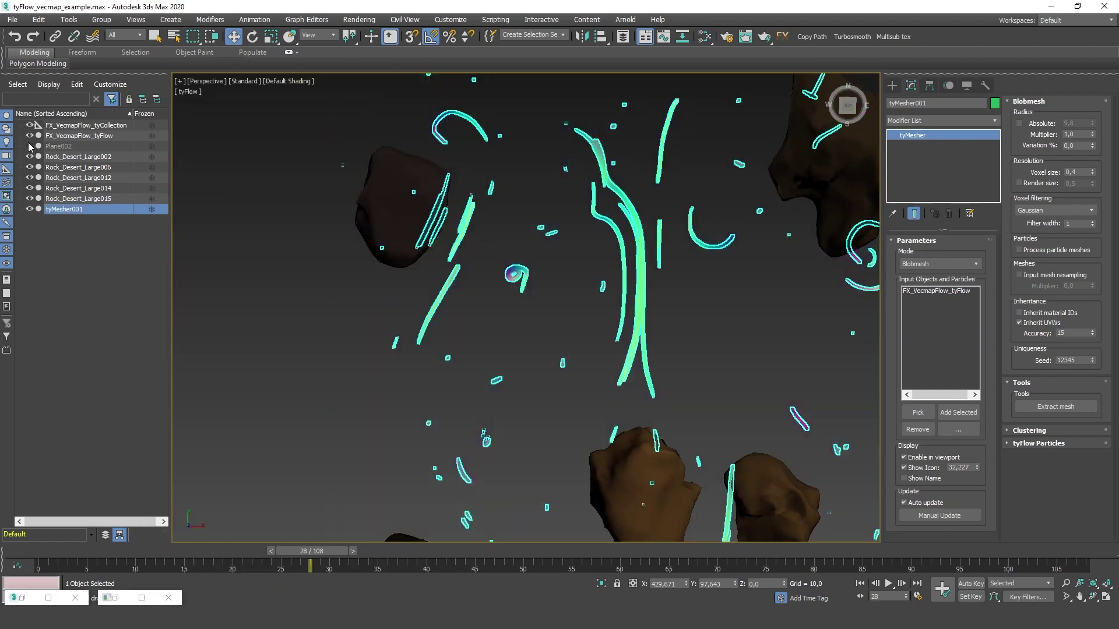
pyautogui.click(267, 253)
pyautogui.scroll(-4, 607, 296)
pyautogui.moveTo(607, 296); pyautogui.dragTo(593, 278, button='middle')
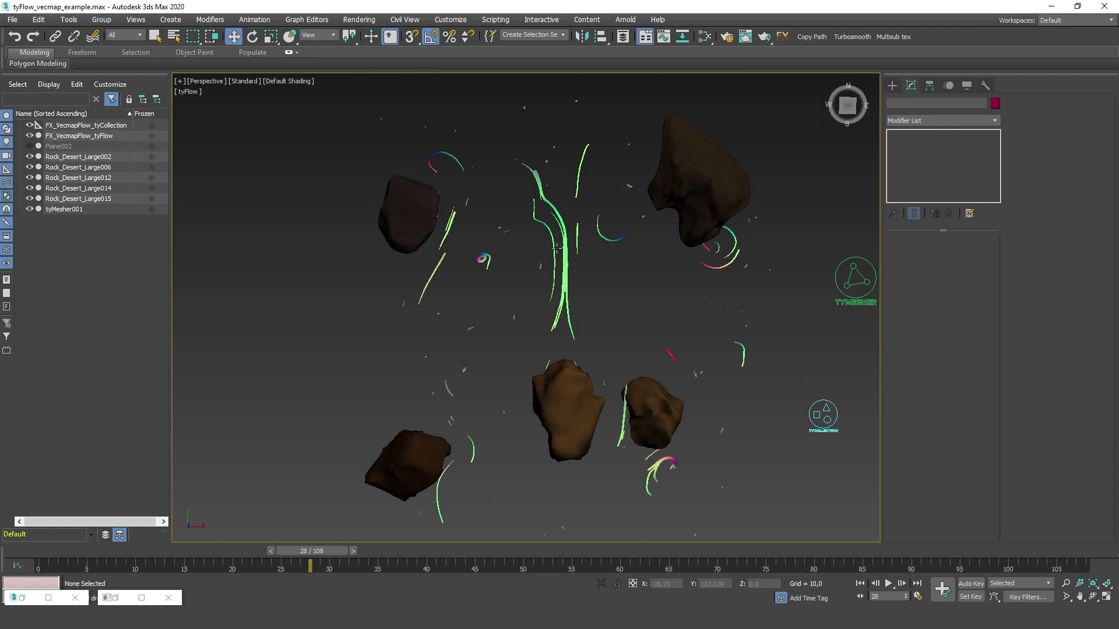
# Step: Scrub the timeline to frame 39 and examine the map colors along the meshed trails
pyautogui.click(123, 549)
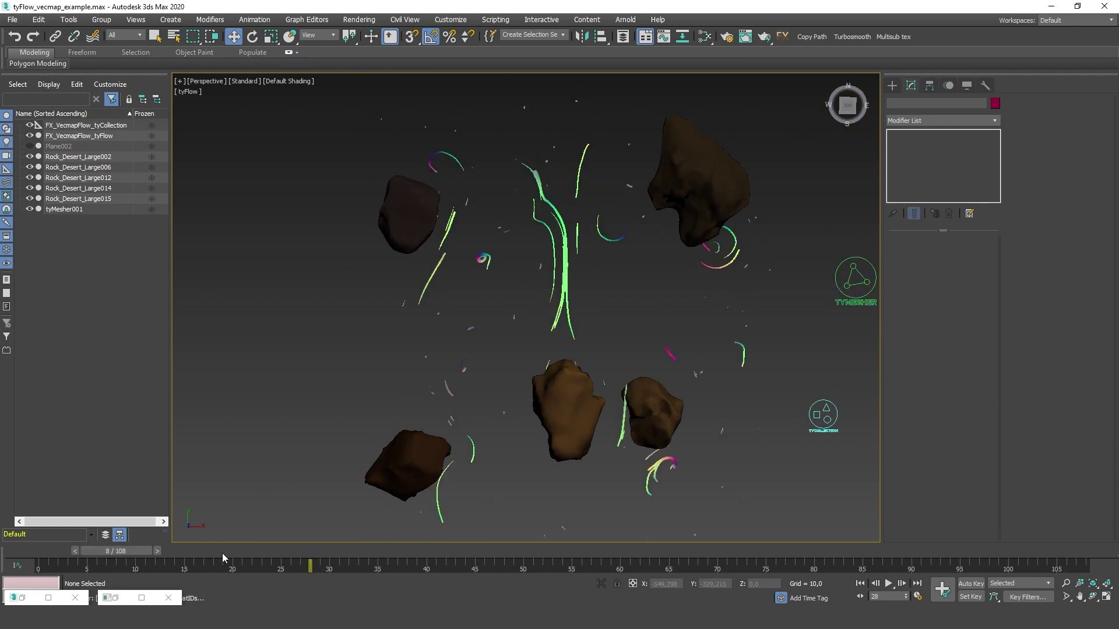
pyautogui.moveTo(222, 553); pyautogui.dragTo(235, 555)
pyautogui.moveTo(337, 554); pyautogui.dragTo(433, 551)
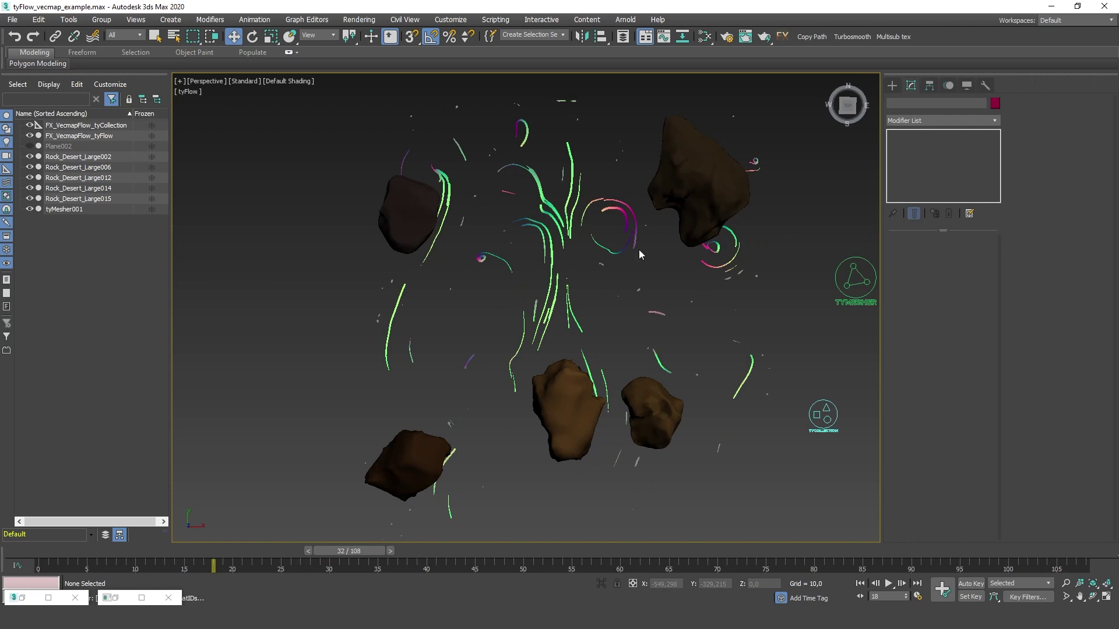
pyautogui.scroll(5, 479, 203)
pyautogui.moveTo(479, 203); pyautogui.dragTo(430, 275, button='middle')
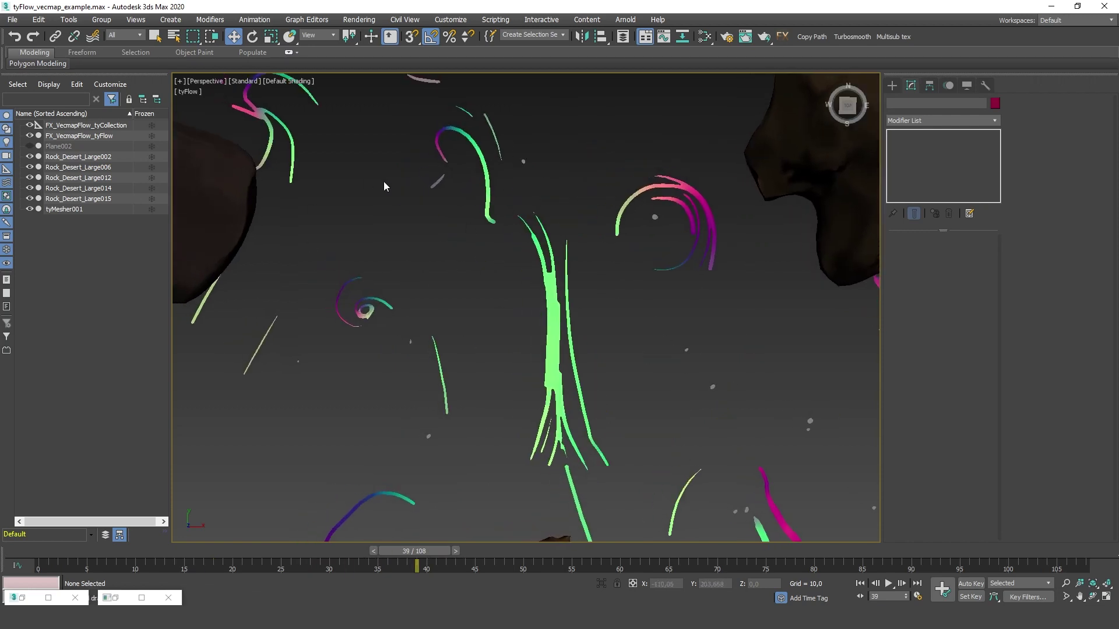
pyautogui.moveTo(437, 180); pyautogui.dragTo(465, 192, button='middle')
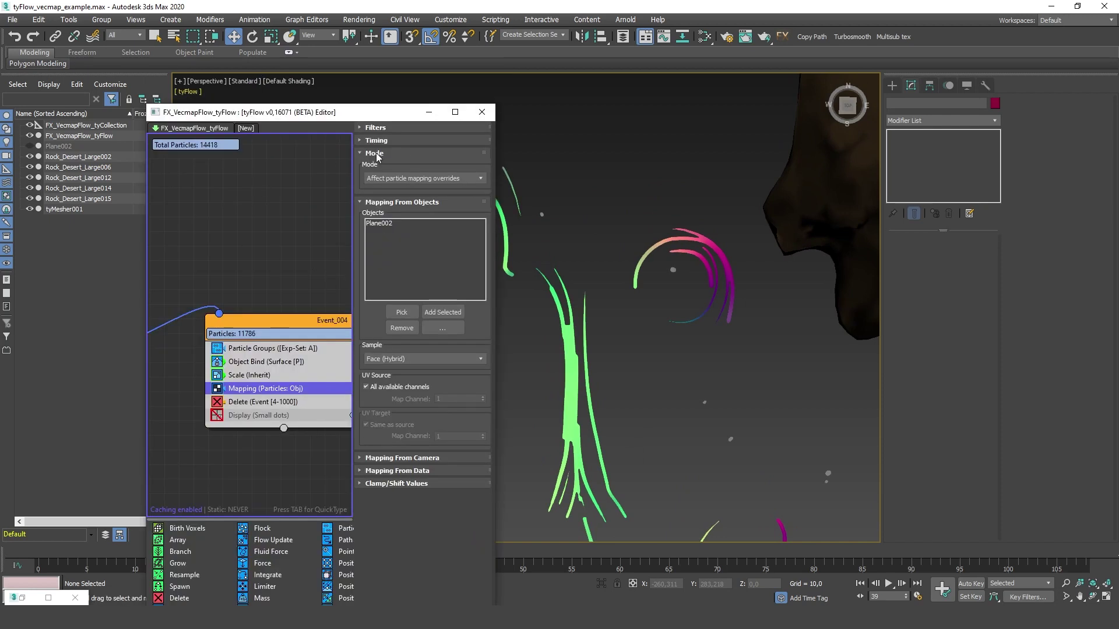
# Step: Set the timing of Event_004's Mapping operator to Continuous
pyautogui.click(380, 143)
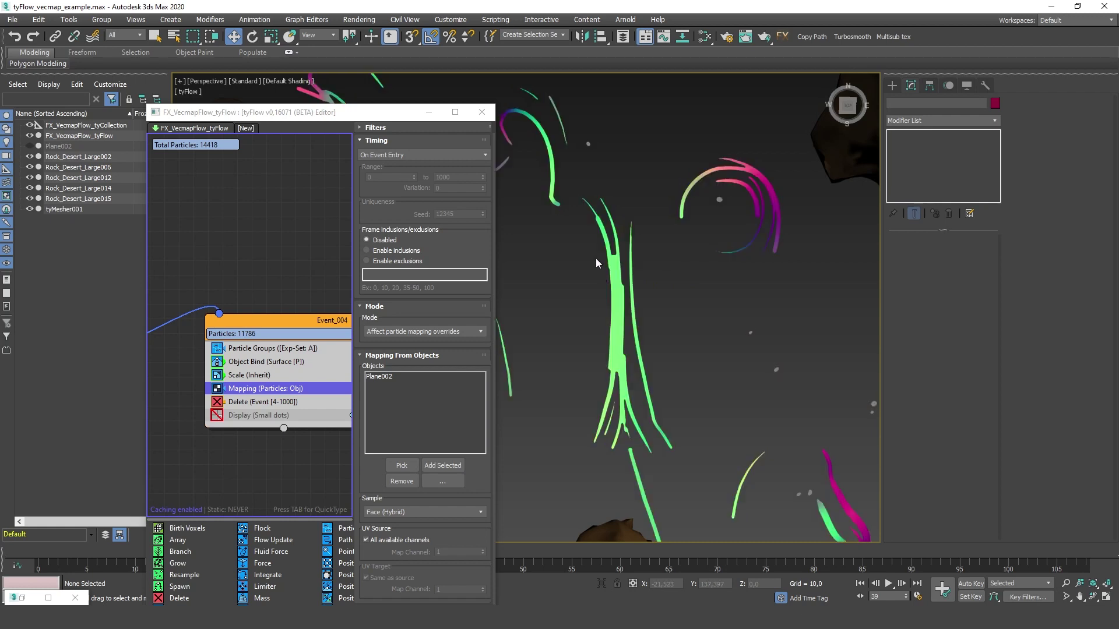
pyautogui.click(402, 155)
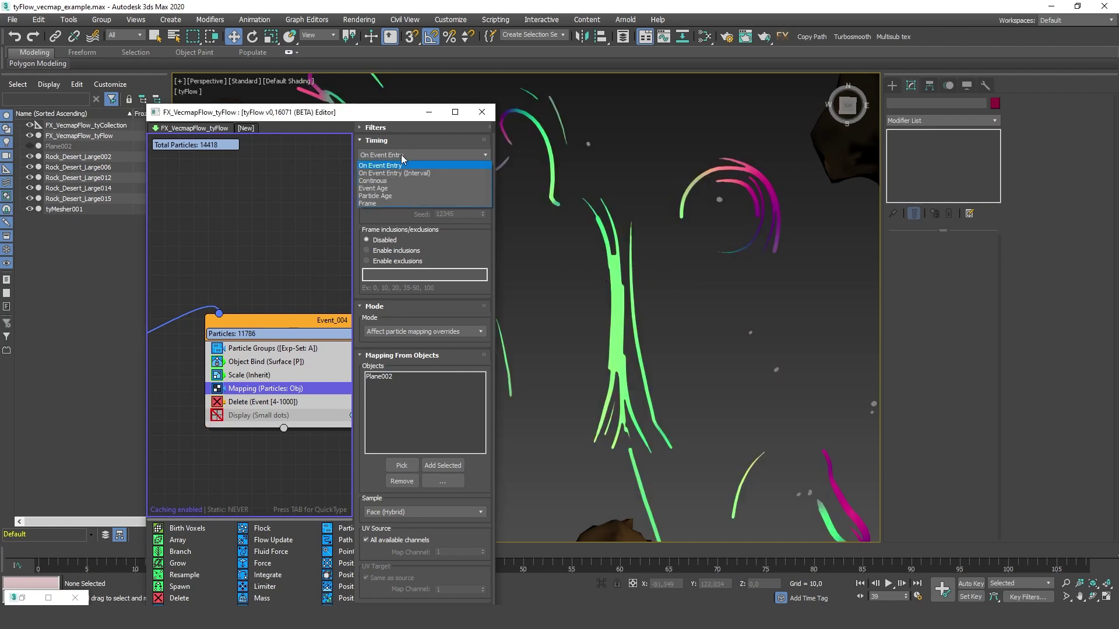
pyautogui.click(318, 159)
pyautogui.click(378, 155)
pyautogui.click(373, 181)
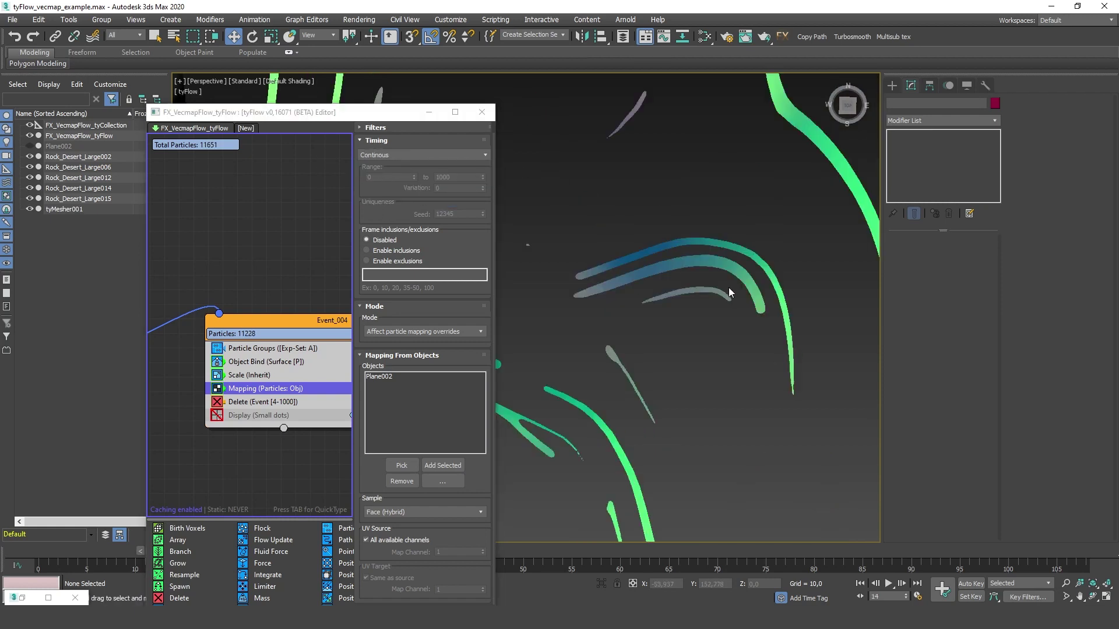
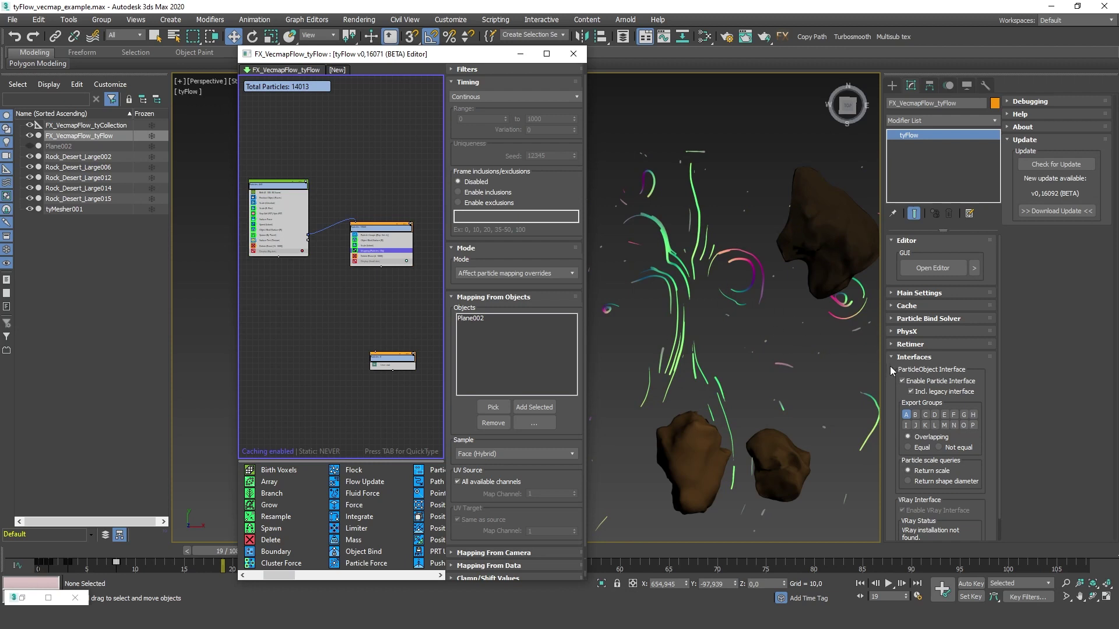
# Step: Examine the ParticleObject Interface export settings of FX_VecmapFlow_tyFlow alongside the meshed trails
pyautogui.scroll(4, 726, 264)
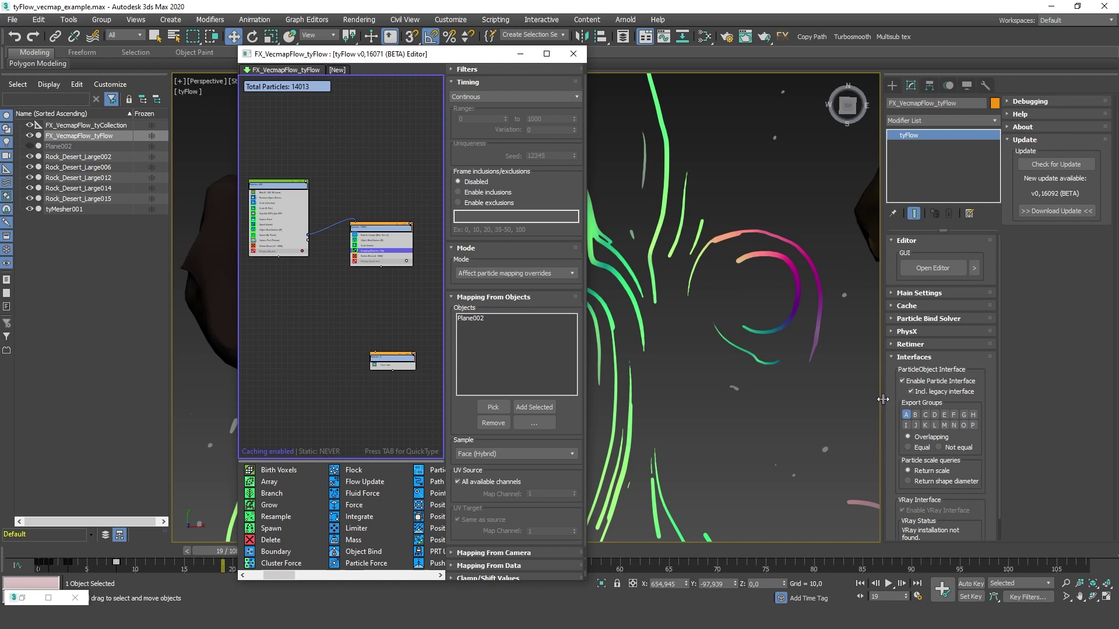
pyautogui.scroll(-2, 950, 367)
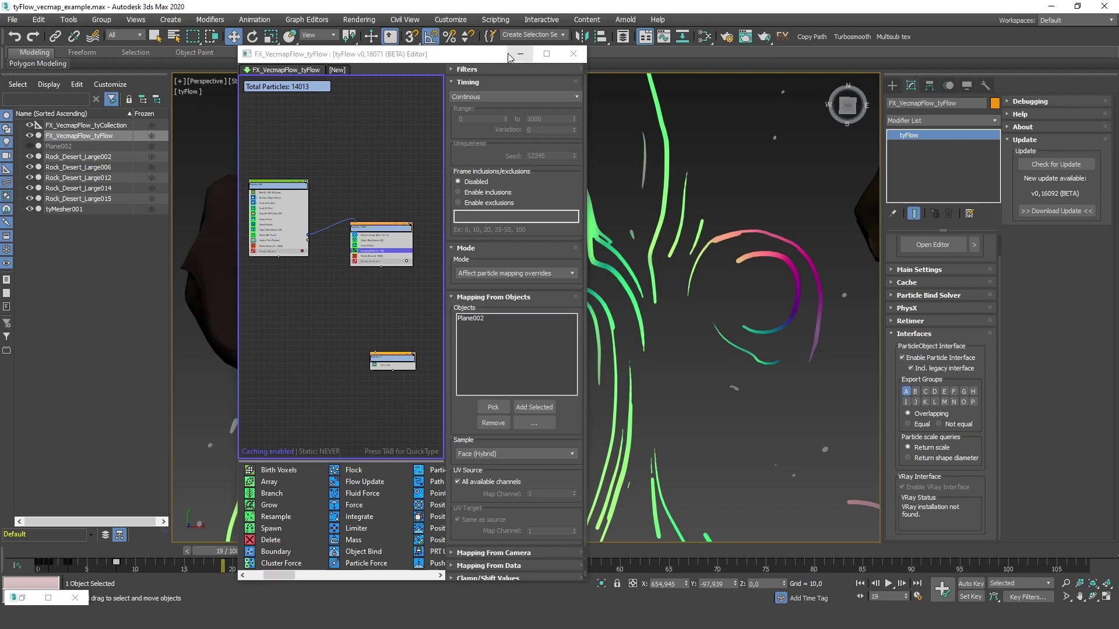
pyautogui.moveTo(338, 54); pyautogui.dragTo(448, 42)
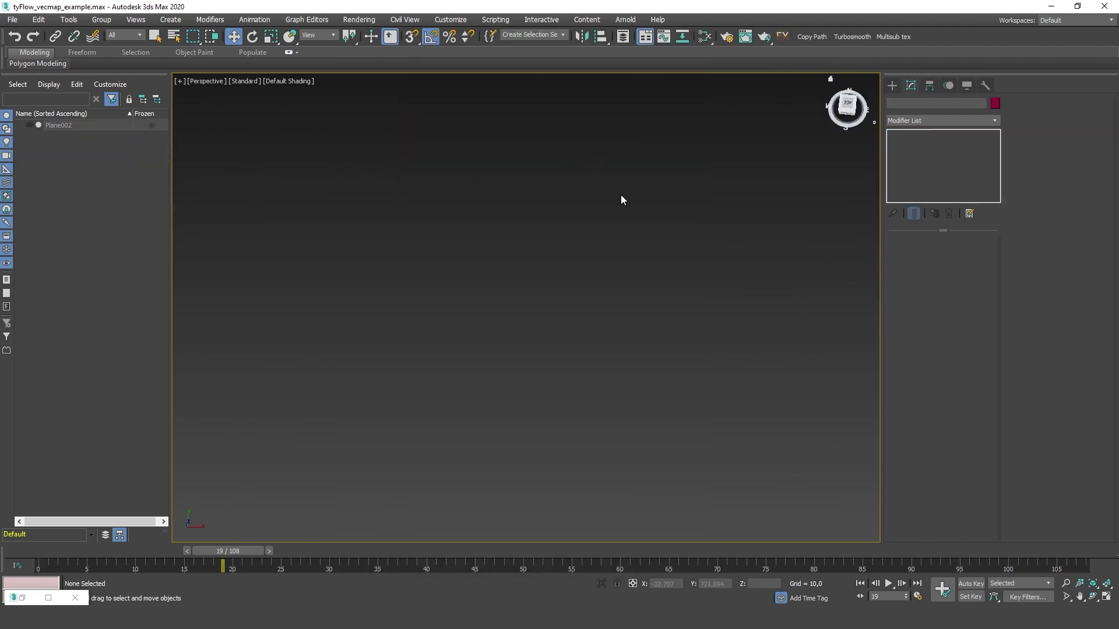
# Step: Create an event with a Birth Flow operator in tyFlow001 and pick PF Source 001 as its source flow
pyautogui.click(781, 38)
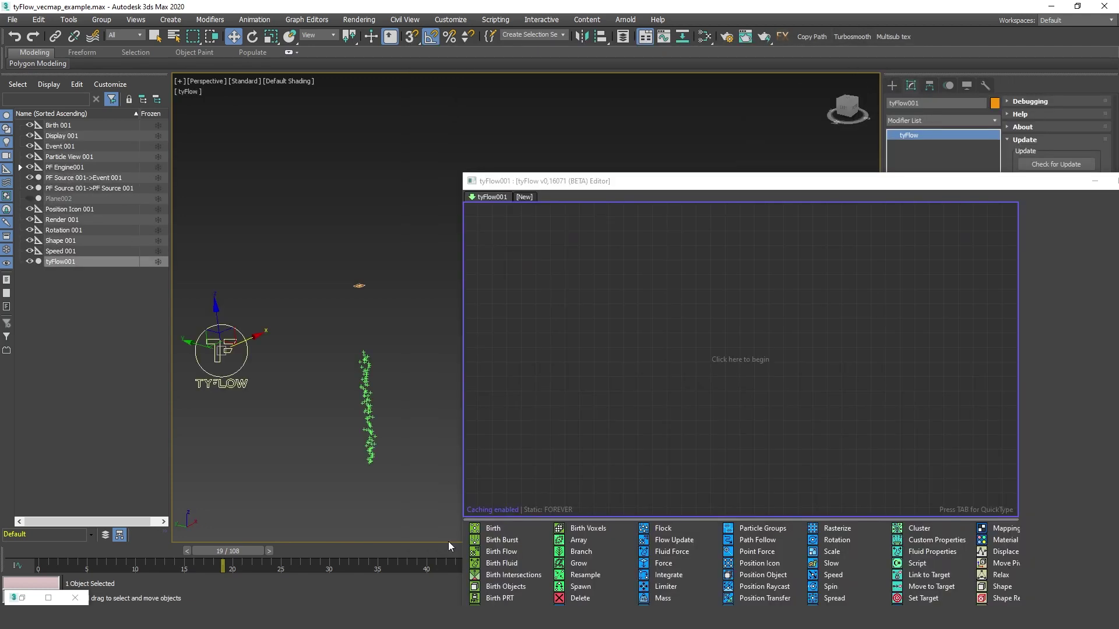
pyautogui.moveTo(494, 551); pyautogui.dragTo(635, 511)
pyautogui.moveTo(598, 266); pyautogui.dragTo(600, 266)
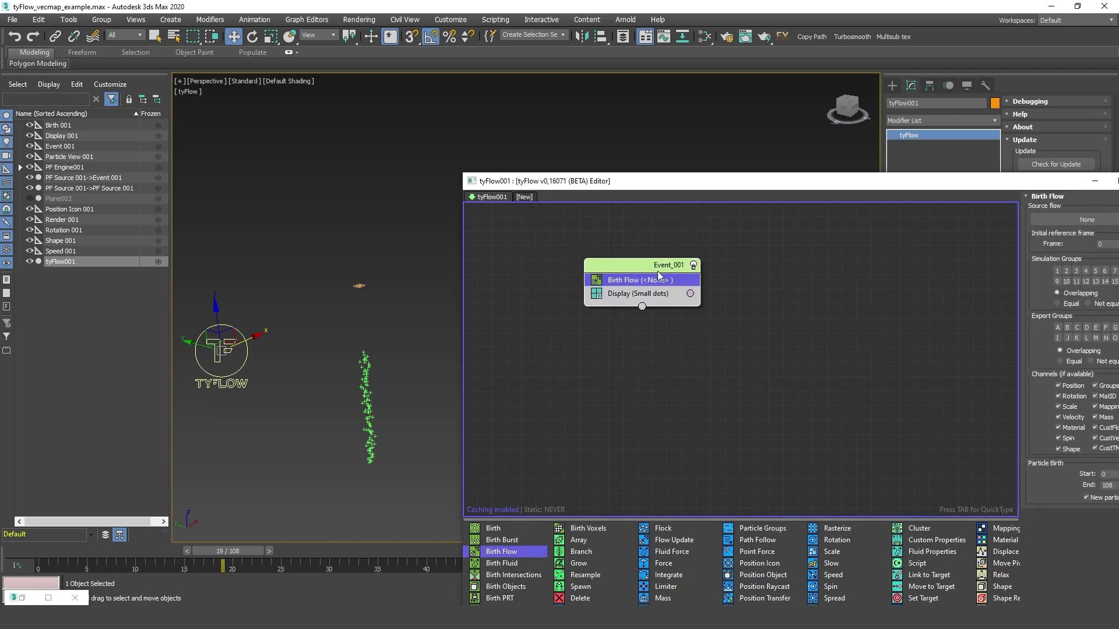
pyautogui.moveTo(723, 180); pyautogui.dragTo(726, 128)
pyautogui.click(1026, 163)
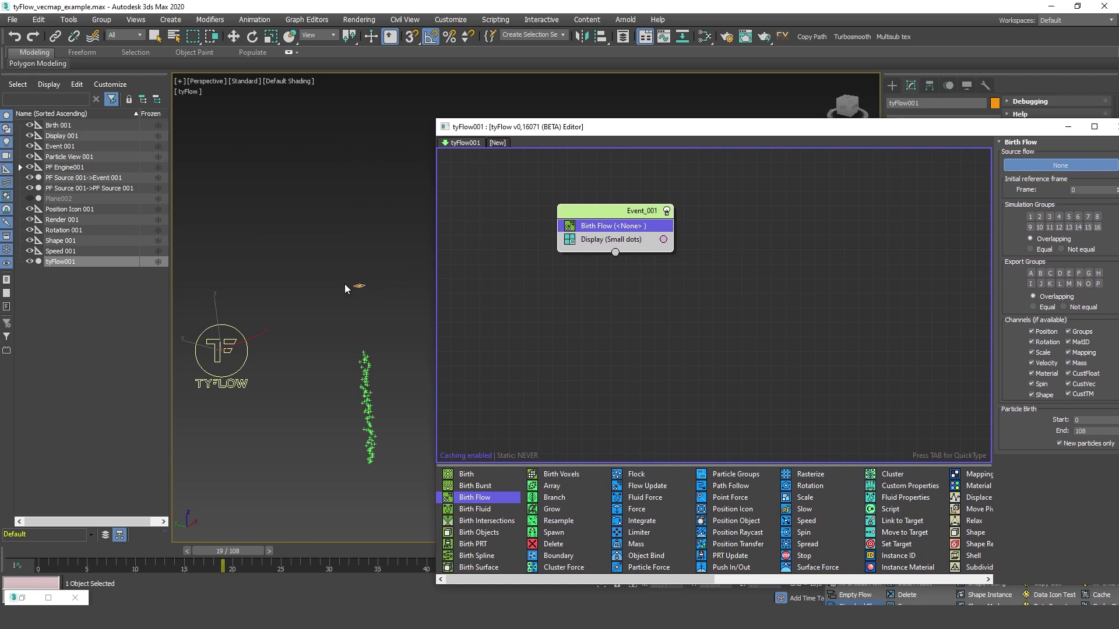
pyautogui.click(358, 286)
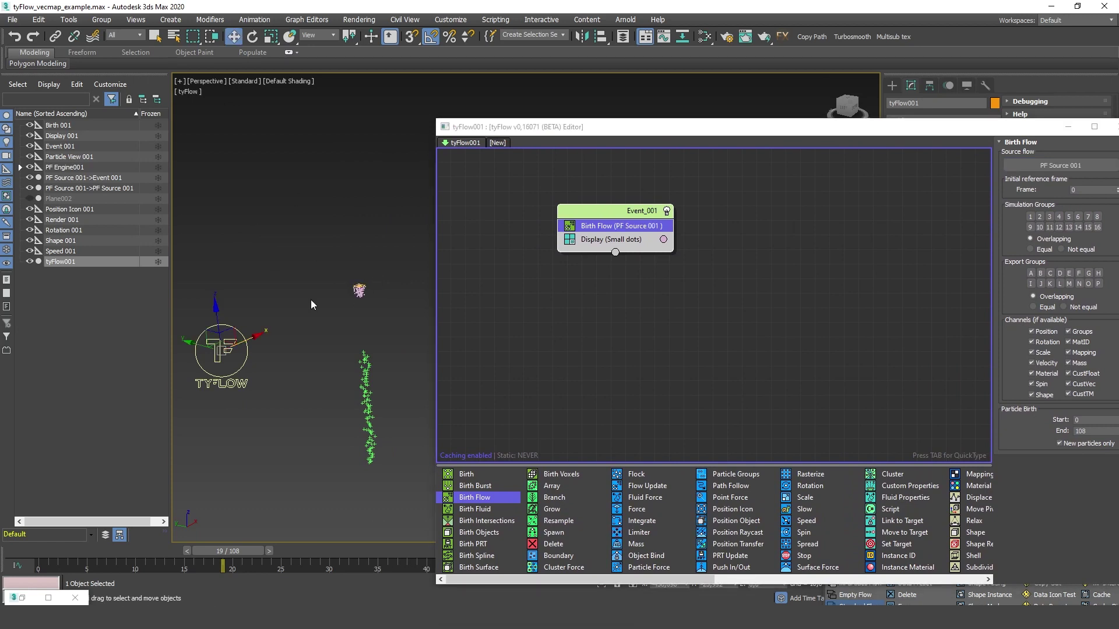
pyautogui.scroll(-1, 350, 299)
pyautogui.moveTo(336, 305)
pyautogui.mouseDown(button='middle')
pyautogui.moveTo(327, 310)
pyautogui.moveTo(351, 306)
pyautogui.mouseUp(button='middle')
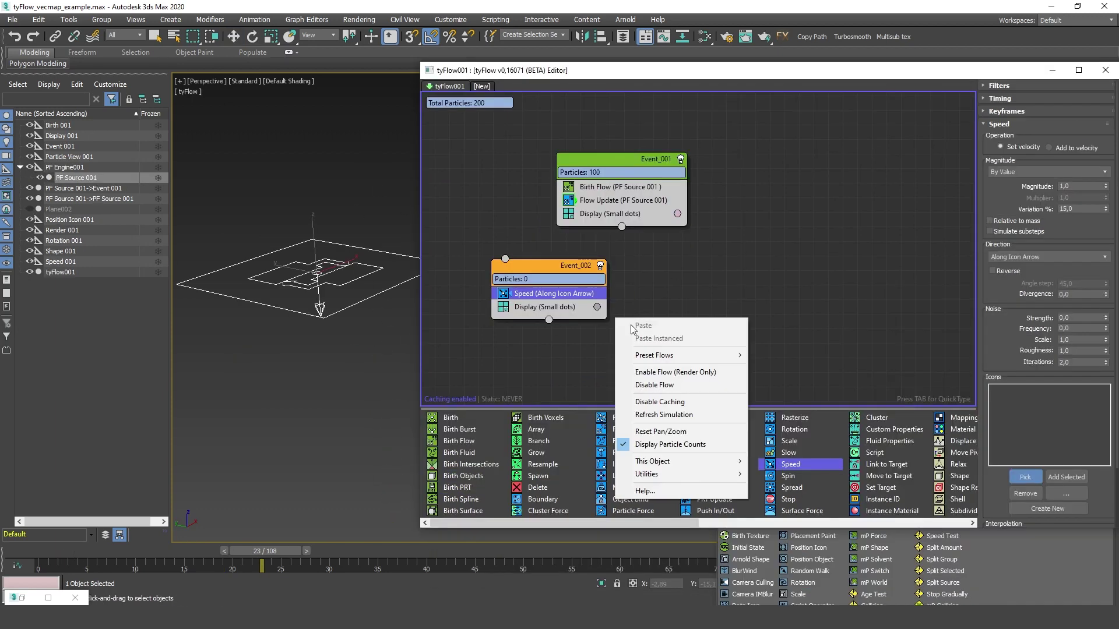
# Step: Pick the PF Source 001 icon for the Along Icon Arrow direction of Event_002's Speed operator
pyautogui.click(997, 324)
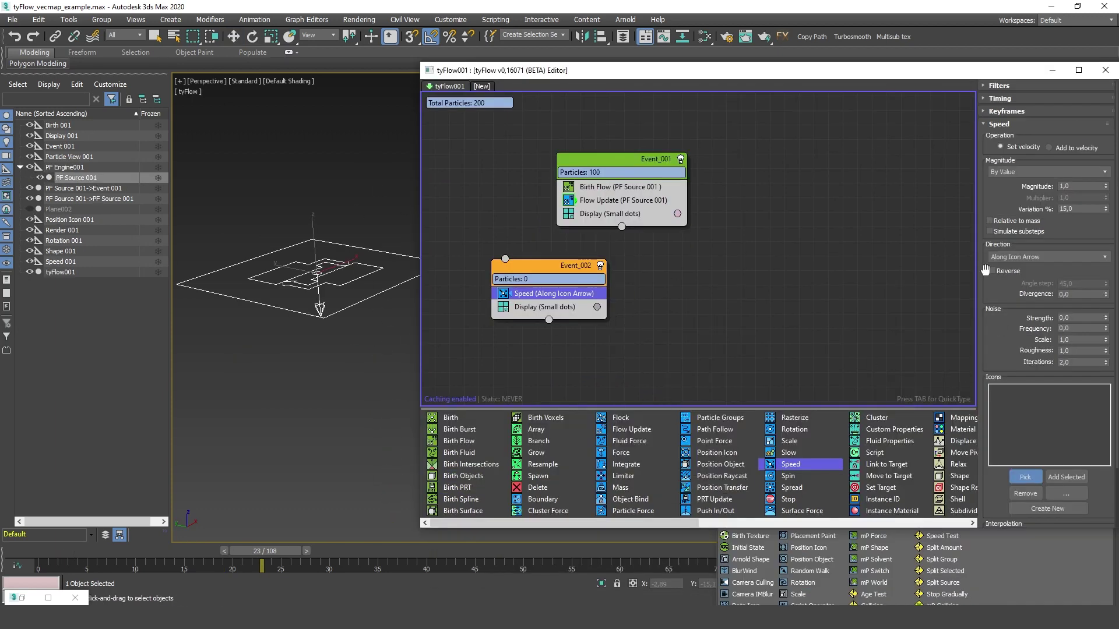
pyautogui.click(355, 246)
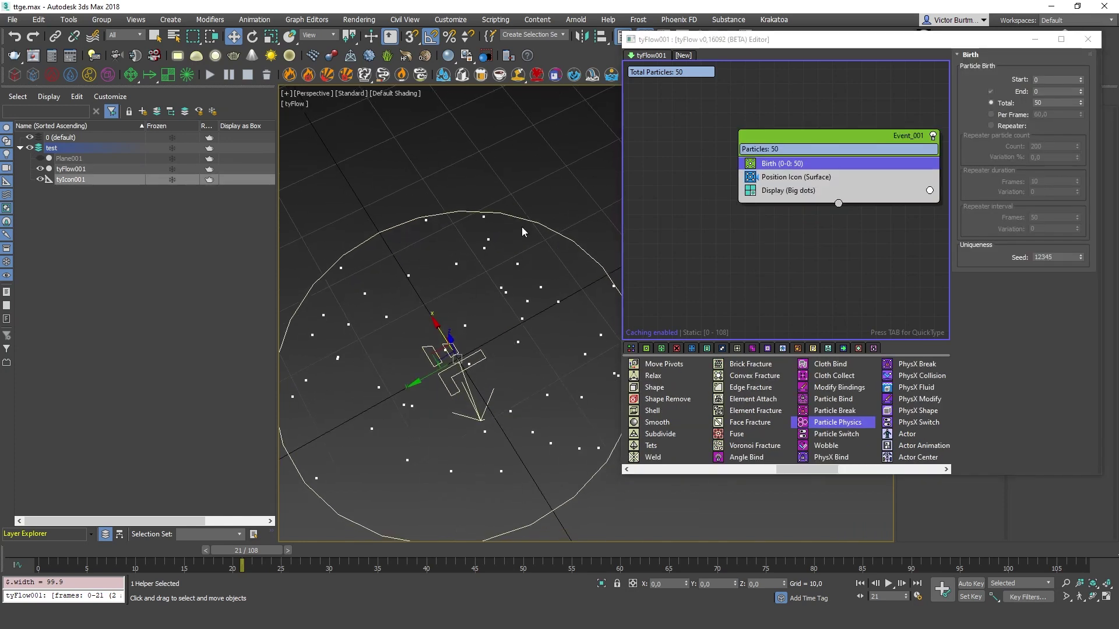
# Step: Review the Position Icon operator and add a Particle Physics operator below it in Event_001
pyautogui.click(796, 176)
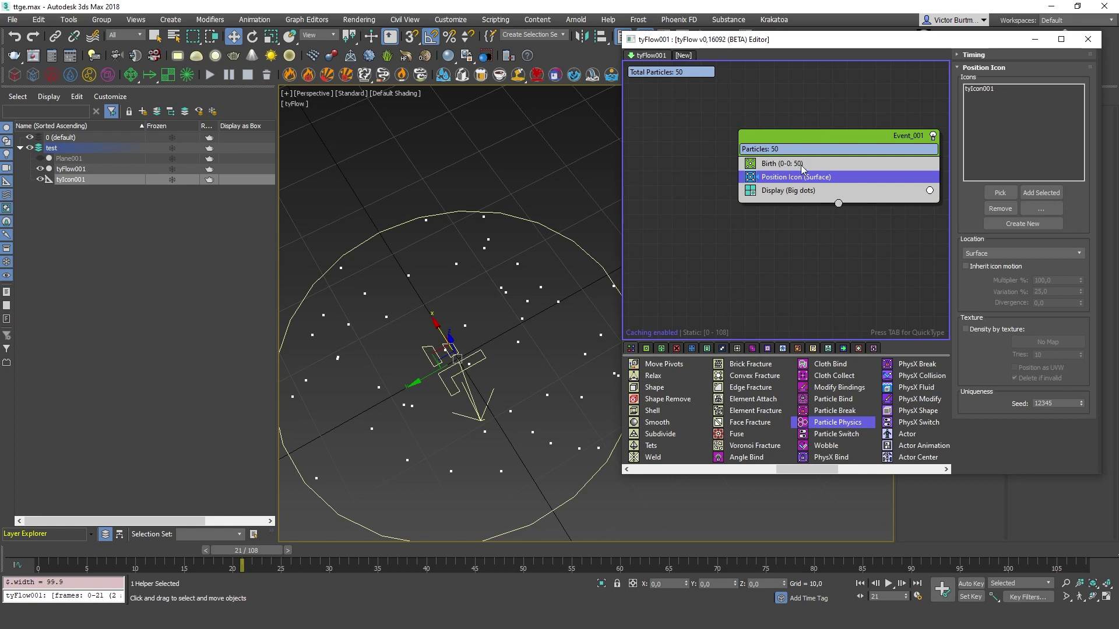
pyautogui.moveTo(520, 277); pyautogui.dragTo(524, 270, button='middle')
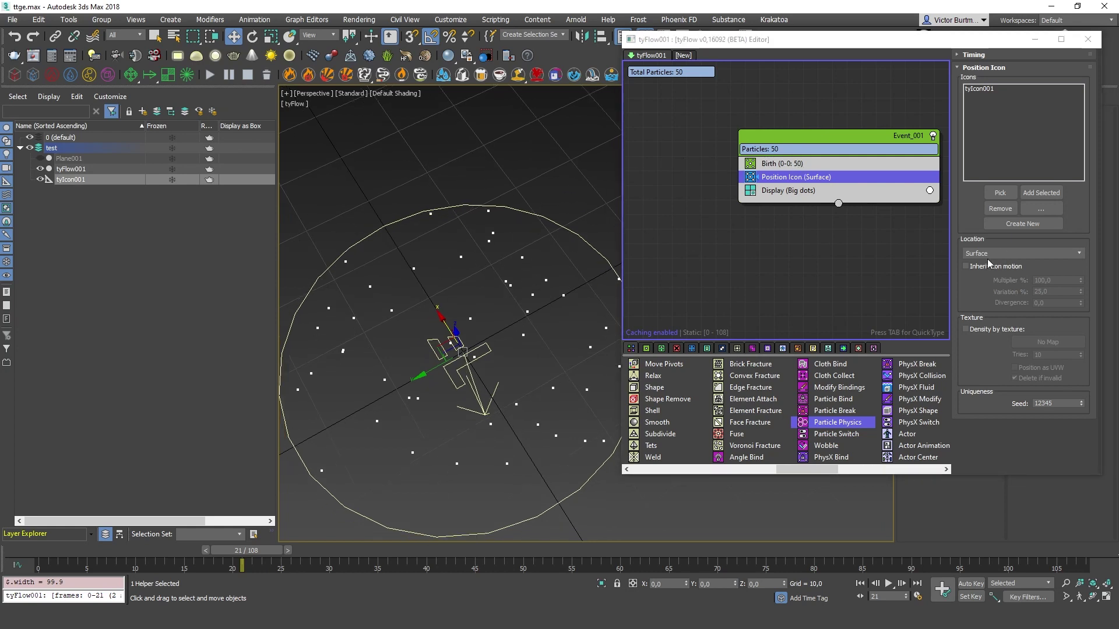
pyautogui.moveTo(491, 263); pyautogui.dragTo(497, 265, button='middle')
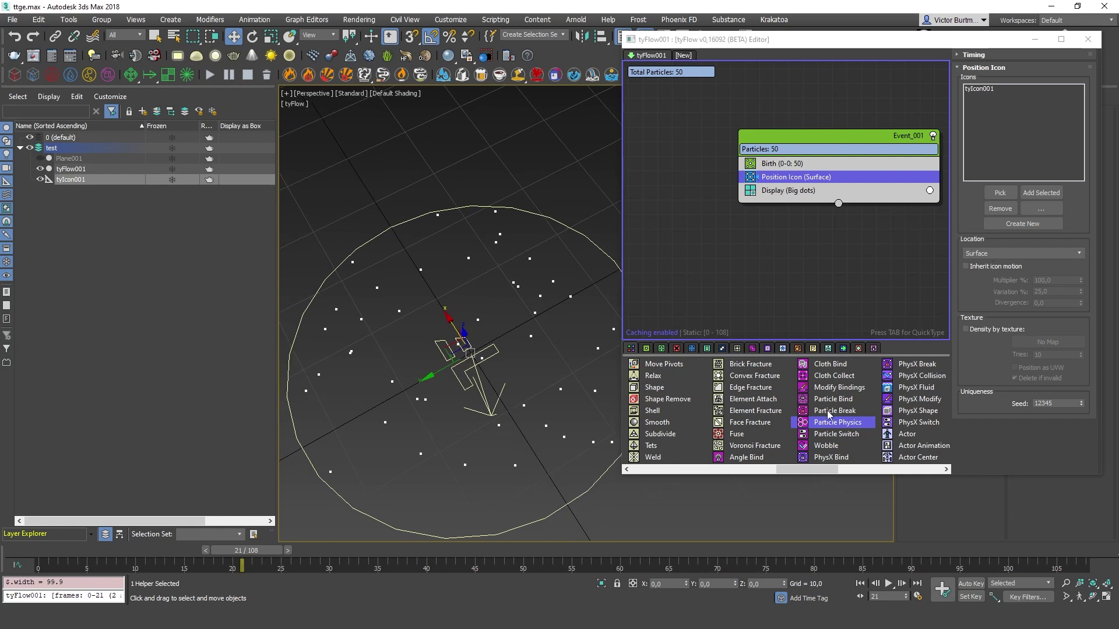
pyautogui.moveTo(824, 424); pyautogui.dragTo(807, 181)
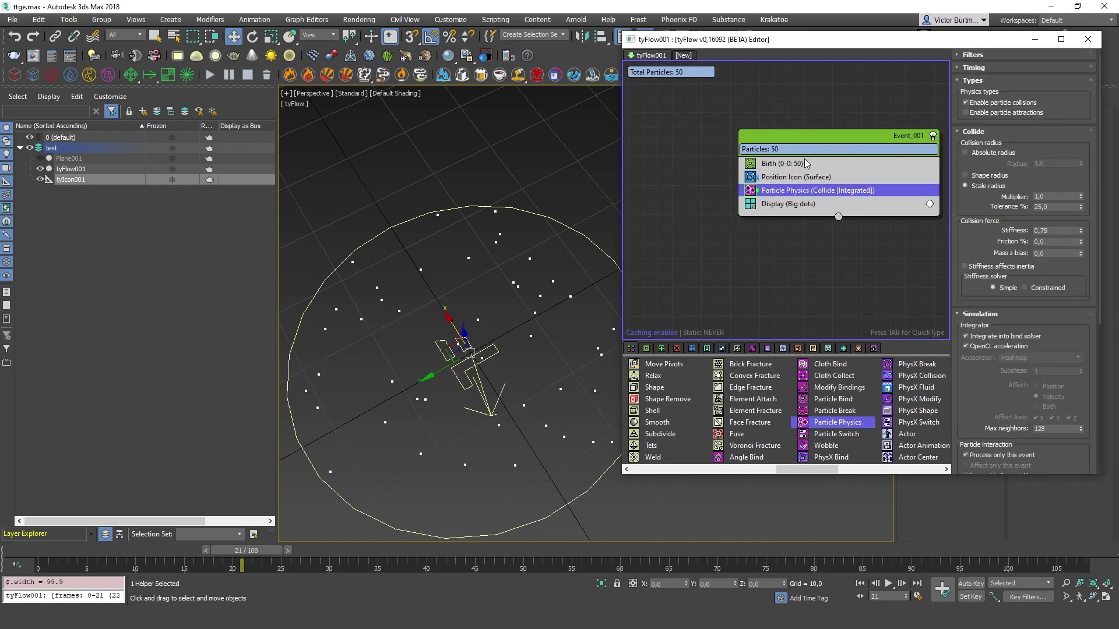
# Step: Set Particle Physics timing to On Event Entry, turn off bind solver integration and make it affect Position
pyautogui.click(998, 68)
pyautogui.click(982, 82)
pyautogui.click(983, 89)
pyautogui.click(998, 68)
pyautogui.click(989, 338)
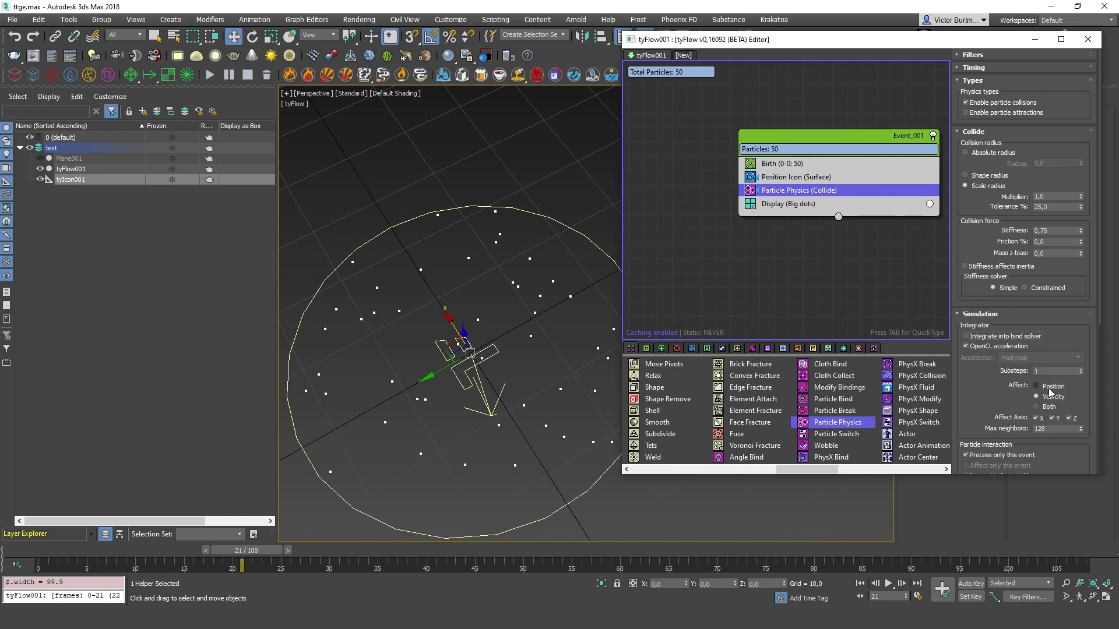
# Step: Enable drawing of the Particle Physics collision shapes and inspect them around the particles
pyautogui.scroll(-5, 972, 396)
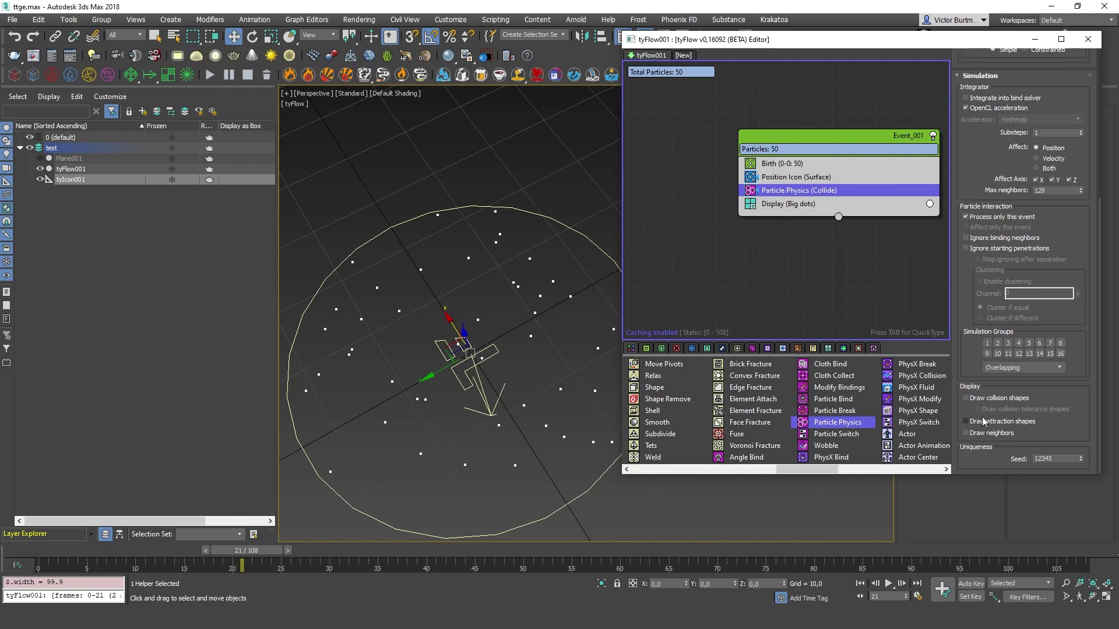
pyautogui.click(979, 398)
pyautogui.scroll(5, 545, 313)
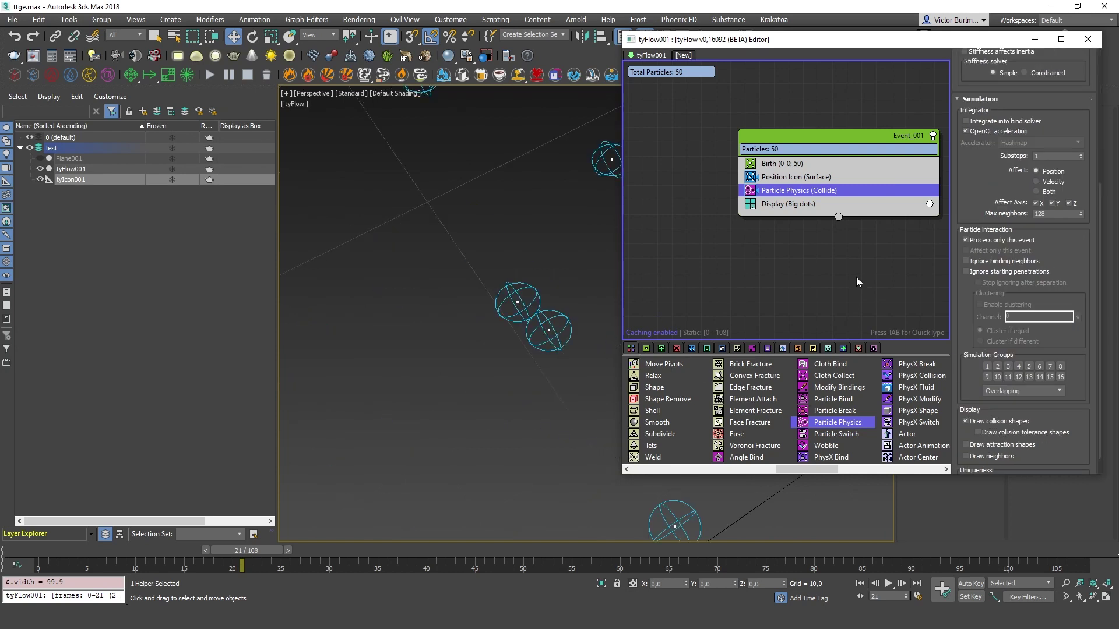
pyautogui.scroll(-6, 529, 215)
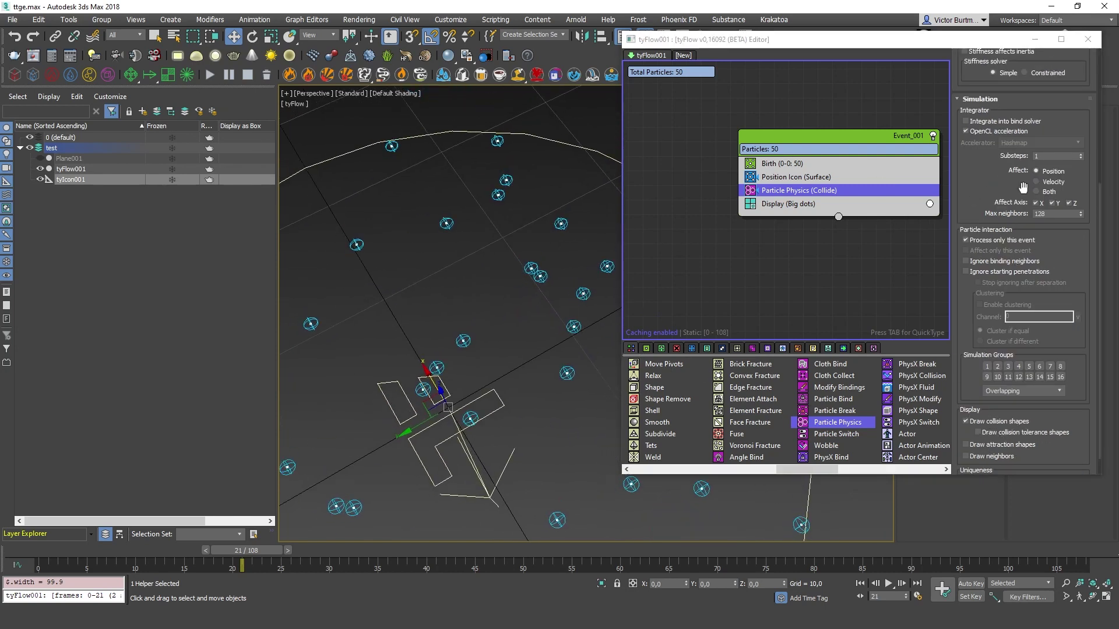
# Step: Switch the collision radius to absolute, raise it to about 4.4 and set the tolerance to 0
pyautogui.scroll(4, 1041, 217)
pyautogui.scroll(3, 473, 216)
pyautogui.moveTo(473, 216); pyautogui.dragTo(539, 212, button='middle')
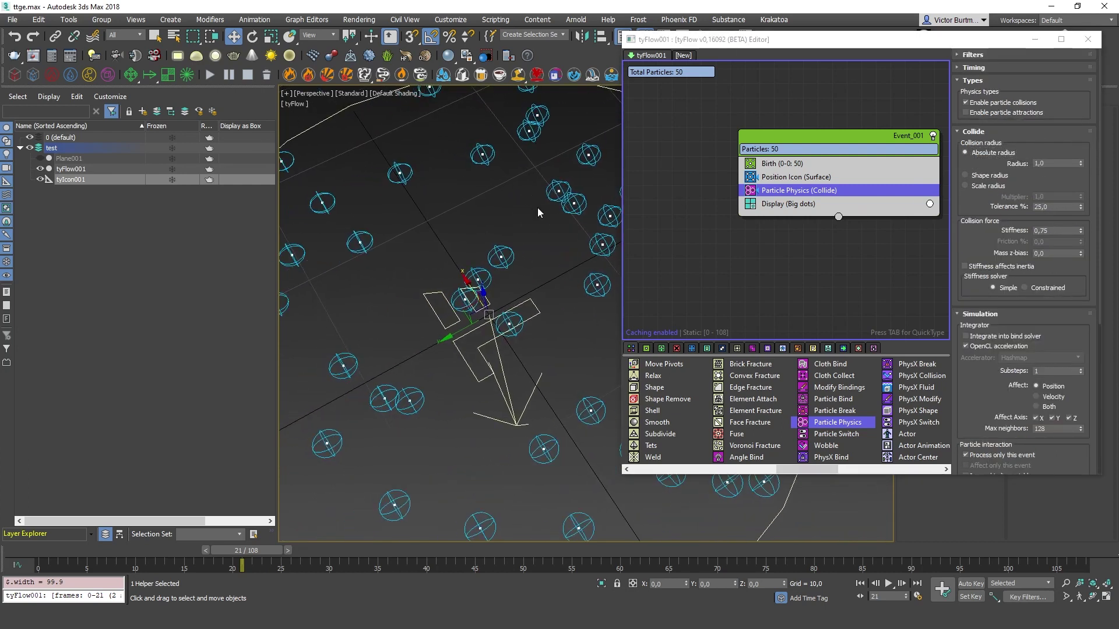
pyautogui.moveTo(1081, 165)
pyautogui.mouseDown()
pyautogui.moveTo(1078, 137)
pyautogui.moveTo(1078, 160)
pyautogui.mouseUp()
pyautogui.scroll(-4, 478, 200)
pyautogui.moveTo(478, 199); pyautogui.dragTo(482, 227, button='middle')
# Step: Turn off the drawn collision shapes and inspect the spacing of the particles from above
pyautogui.scroll(-5, 960, 396)
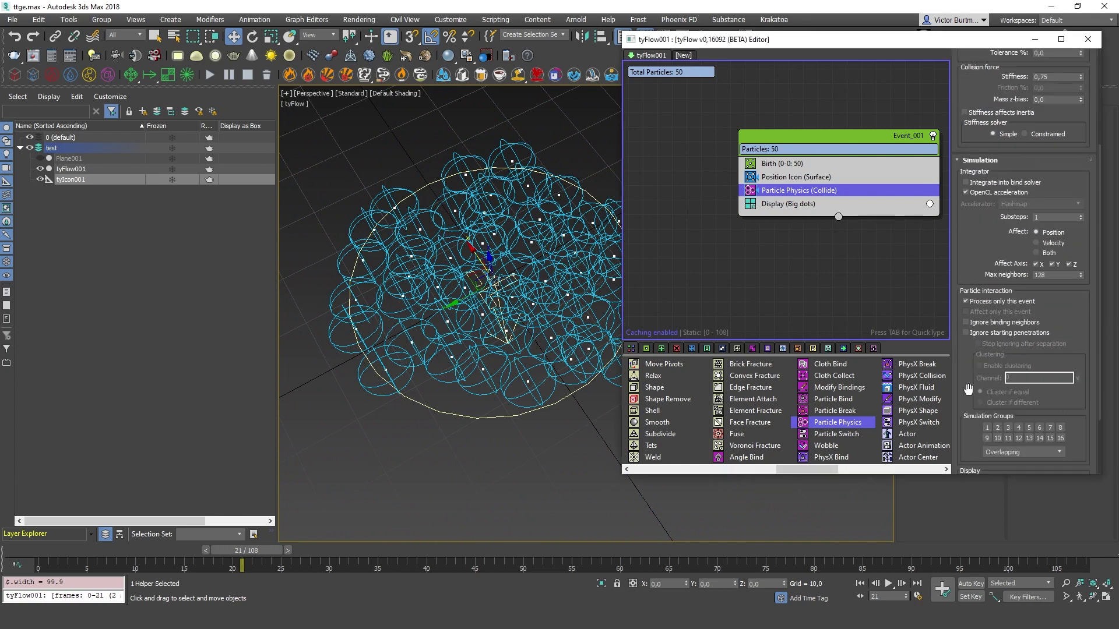
pyautogui.click(966, 397)
pyautogui.moveTo(507, 244)
pyautogui.keyDown('alt'); pyautogui.mouseDown(button='middle')
pyautogui.moveTo(524, 249)
pyautogui.moveTo(508, 270)
pyautogui.mouseUp(button='middle'); pyautogui.keyUp('alt')
pyautogui.keyDown('alt'); pyautogui.moveTo(563, 236); pyautogui.dragTo(508, 190, button='middle'); pyautogui.keyUp('alt')
# Step: Set the absolute collision radius to 8.3 and stiffness to 0.18, and toggle Particle Physics off and on to compare
pyautogui.scroll(5, 985, 229)
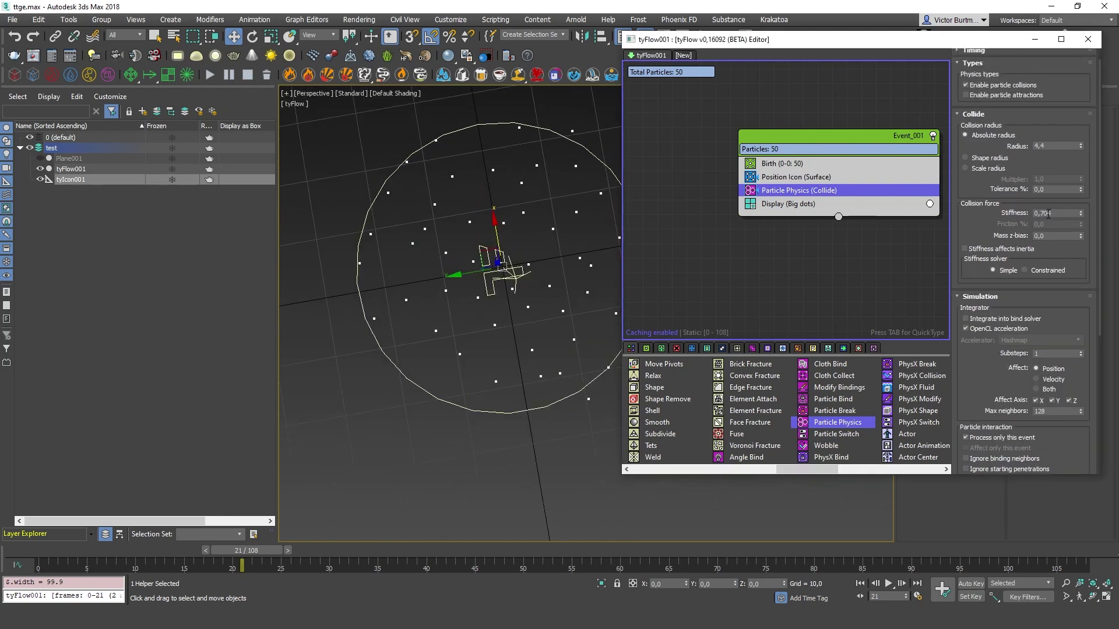
pyautogui.moveTo(1081, 146); pyautogui.dragTo(1089, 111)
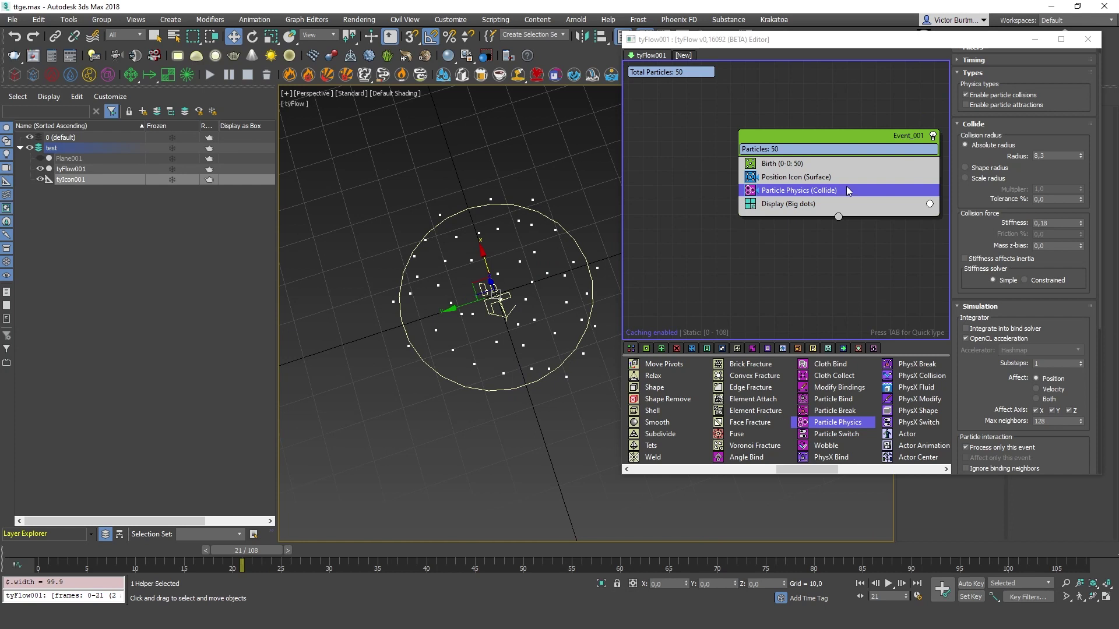
pyautogui.click(747, 192)
pyautogui.click(748, 192)
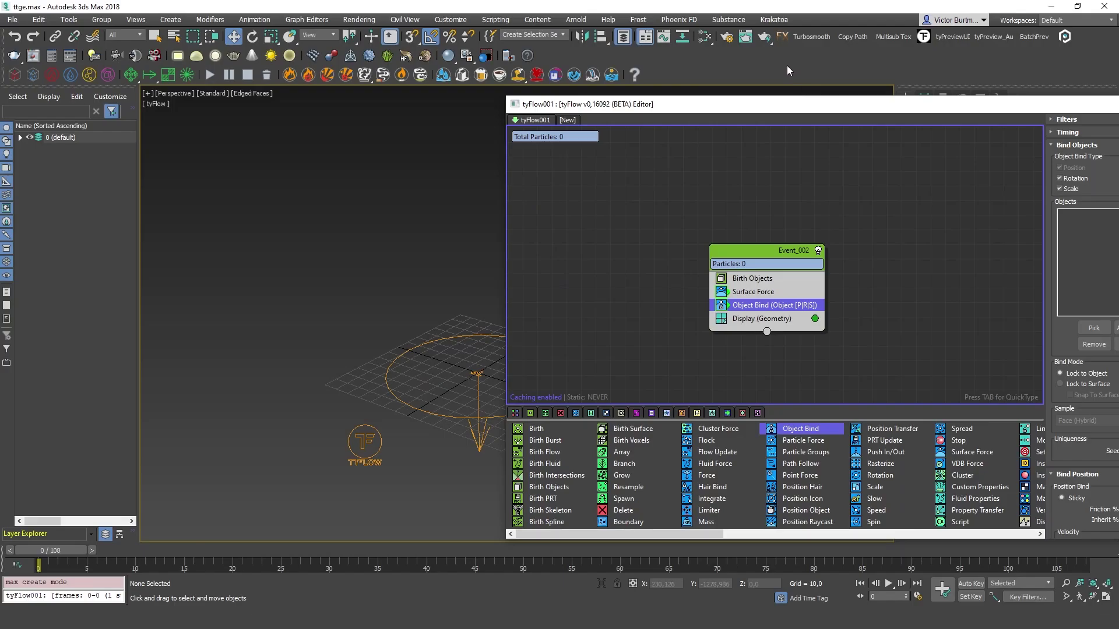
# Step: Pick the box as the source object for the Surface Force and Object Bind operators in Event_002
pyautogui.moveTo(750, 103); pyautogui.dragTo(692, 62)
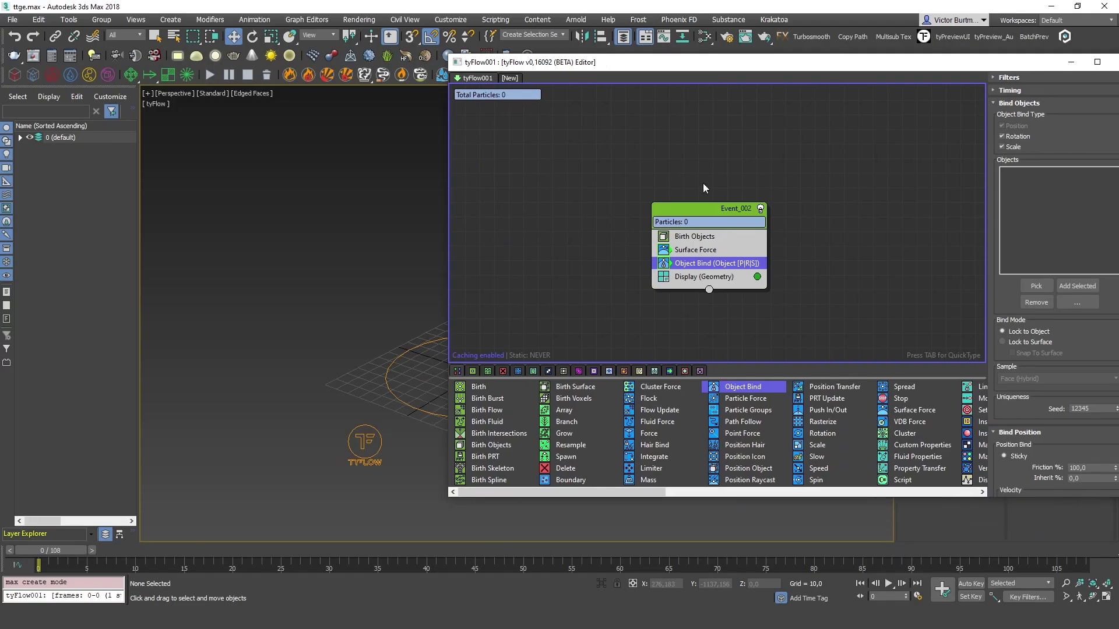
pyautogui.moveTo(877, 161); pyautogui.dragTo(611, 303)
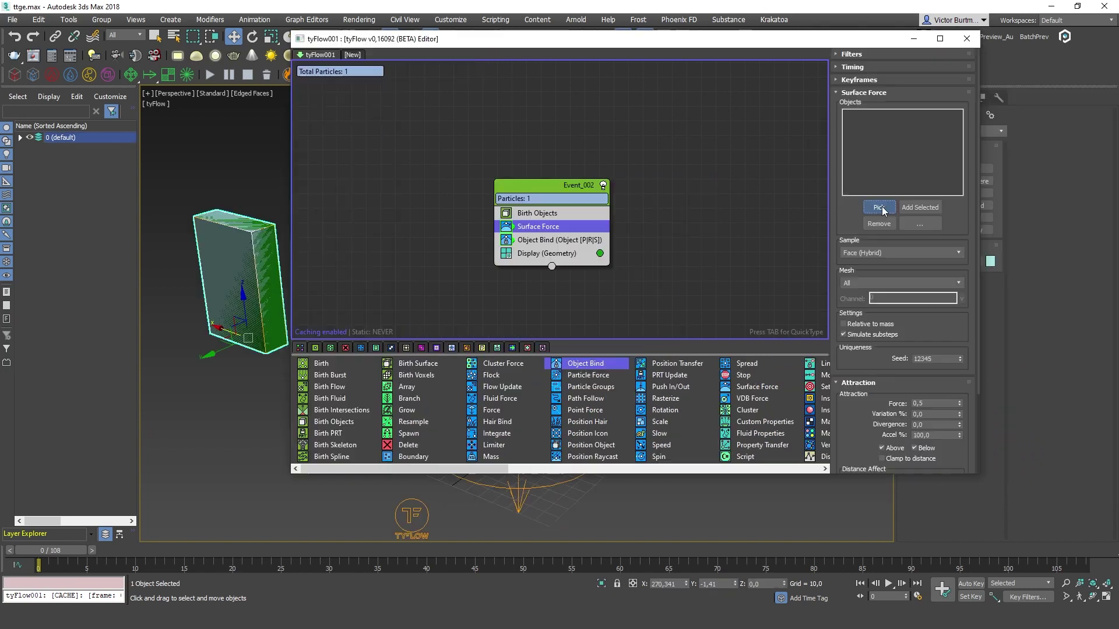
pyautogui.click(879, 207)
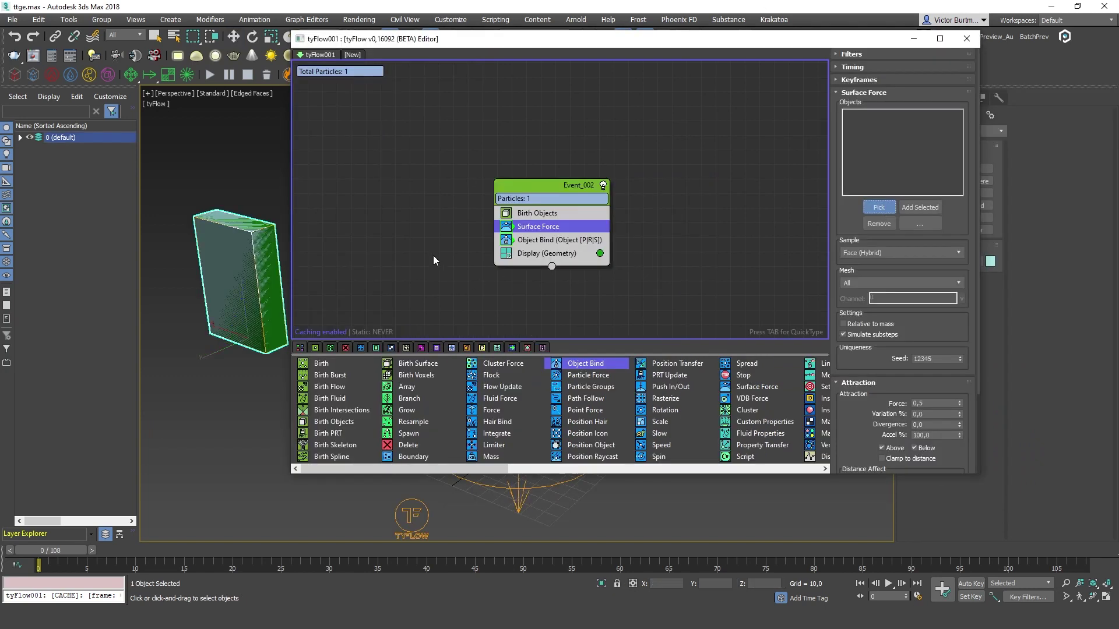
pyautogui.click(243, 249)
pyautogui.click(559, 210)
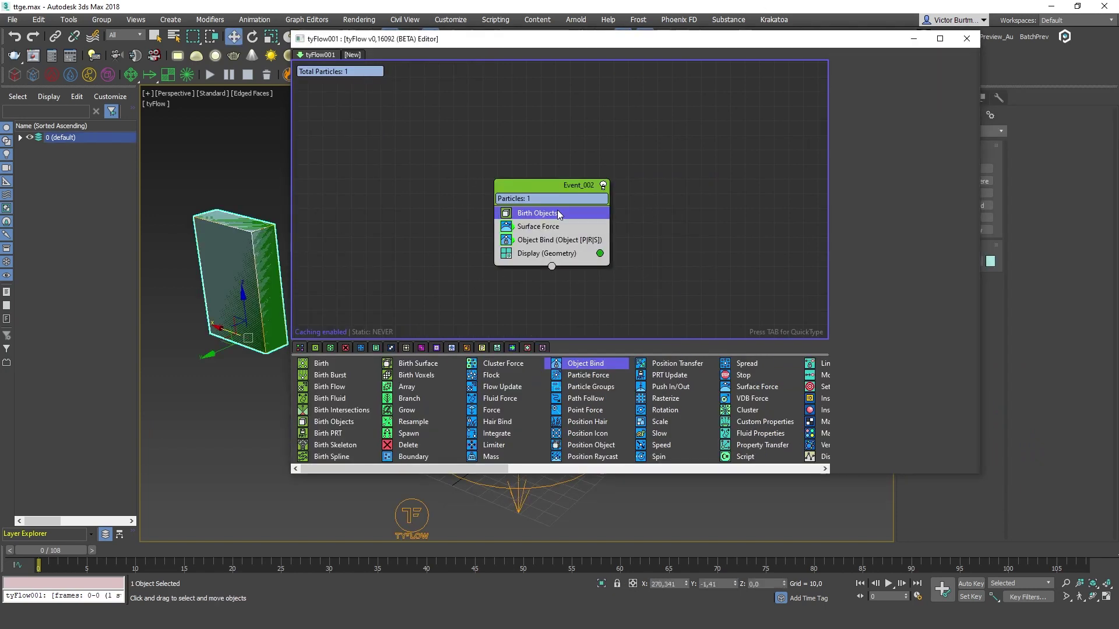
pyautogui.click(538, 227)
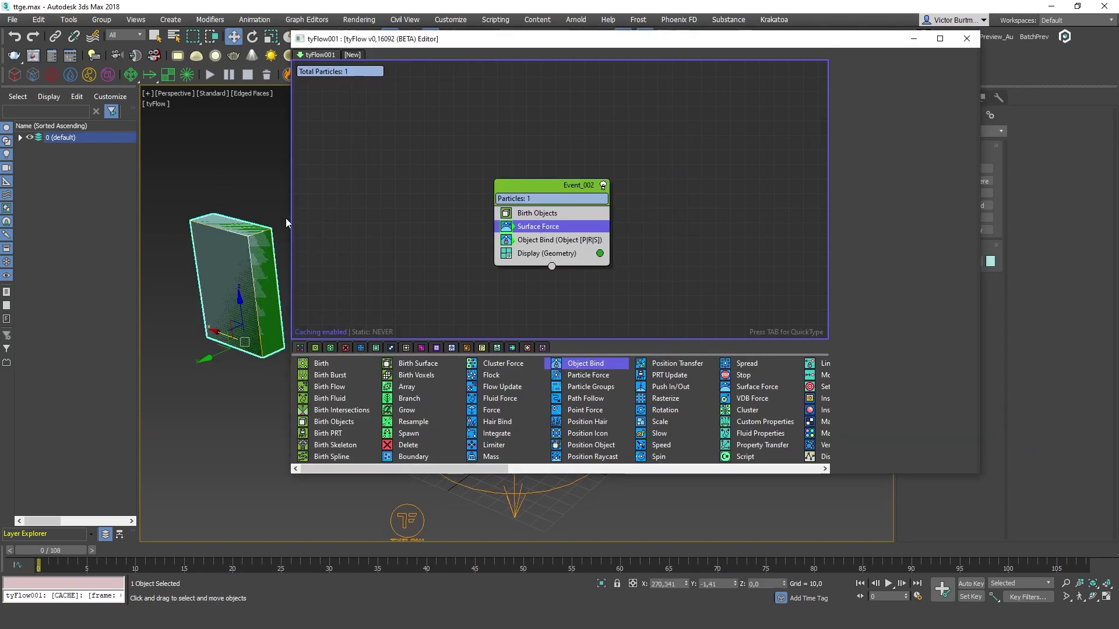
pyautogui.click(559, 240)
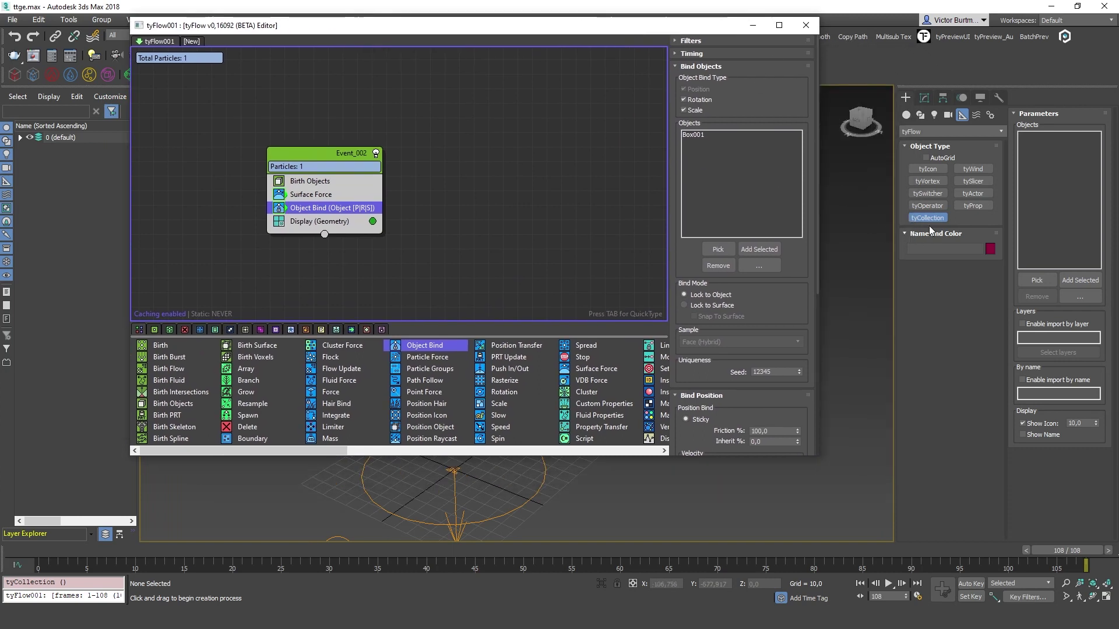
# Step: Place a tyCollection helper with an icon size of about 19.4 beside the box and move the tyFlow editor clear of it
pyautogui.moveTo(325, 26); pyautogui.dragTo(600, 75)
pyautogui.click(284, 285)
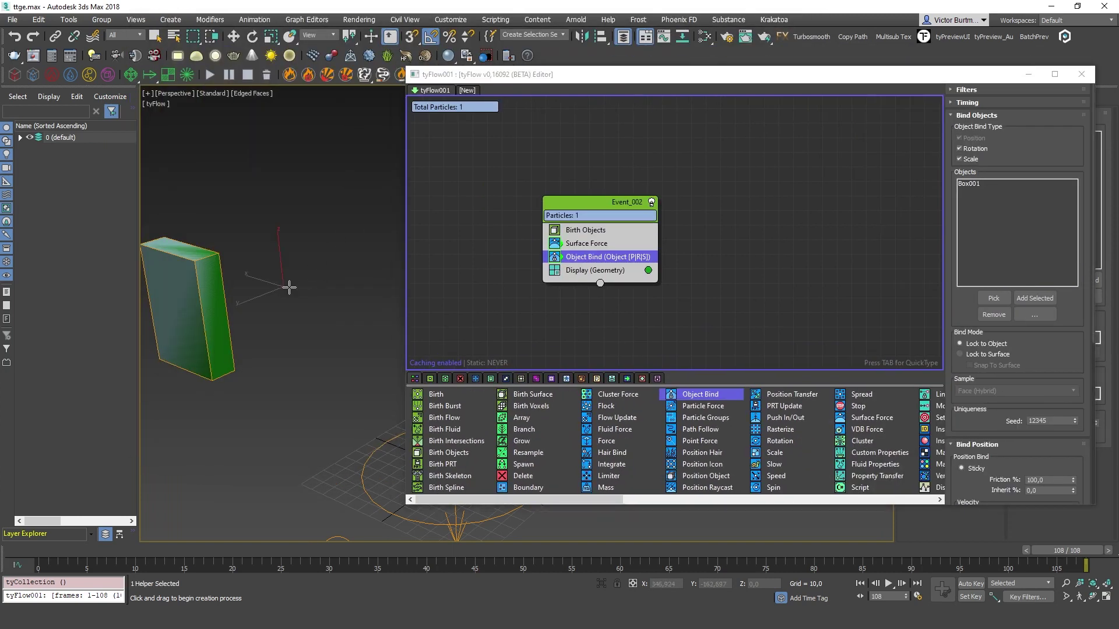
pyautogui.moveTo(911, 80); pyautogui.dragTo(382, 327)
pyautogui.moveTo(371, 275); pyautogui.dragTo(579, 202, button='middle')
pyautogui.keyDown('alt'); pyautogui.moveTo(831, 104); pyautogui.dragTo(667, 188, button='middle'); pyautogui.keyUp('alt')
pyautogui.click(916, 133)
pyautogui.click(948, 129)
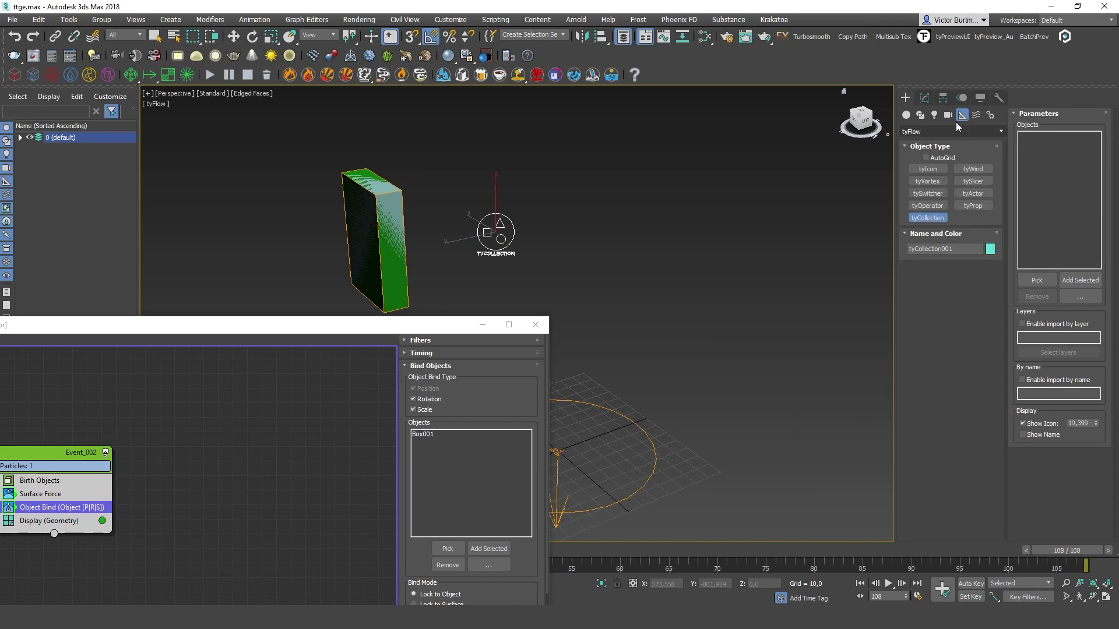
# Step: Move the tyFlow editor aside and add the box to the tyCollection helper's object list
pyautogui.moveTo(303, 325); pyautogui.dragTo(998, 317)
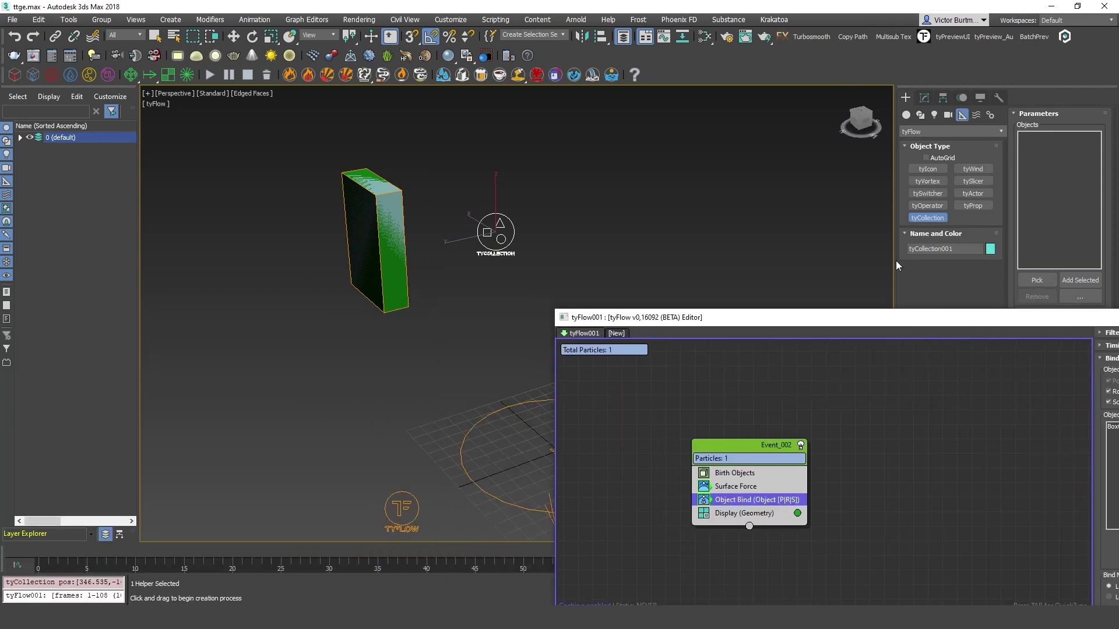
pyautogui.moveTo(590, 234); pyautogui.dragTo(497, 234, button='middle')
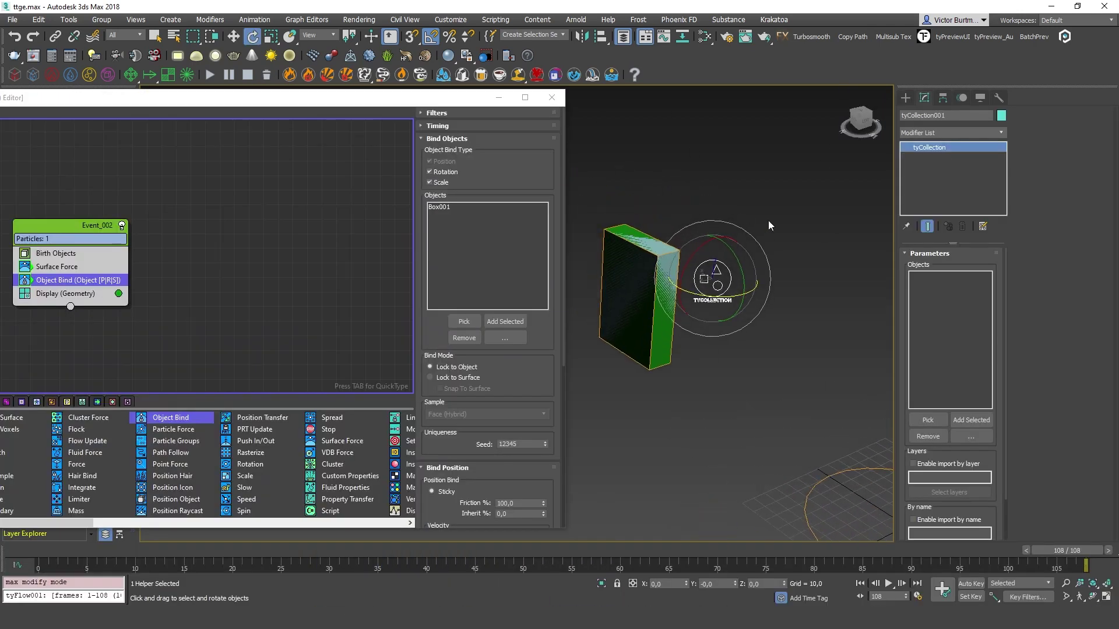
pyautogui.moveTo(769, 226); pyautogui.dragTo(770, 194, button='middle')
pyautogui.click(927, 420)
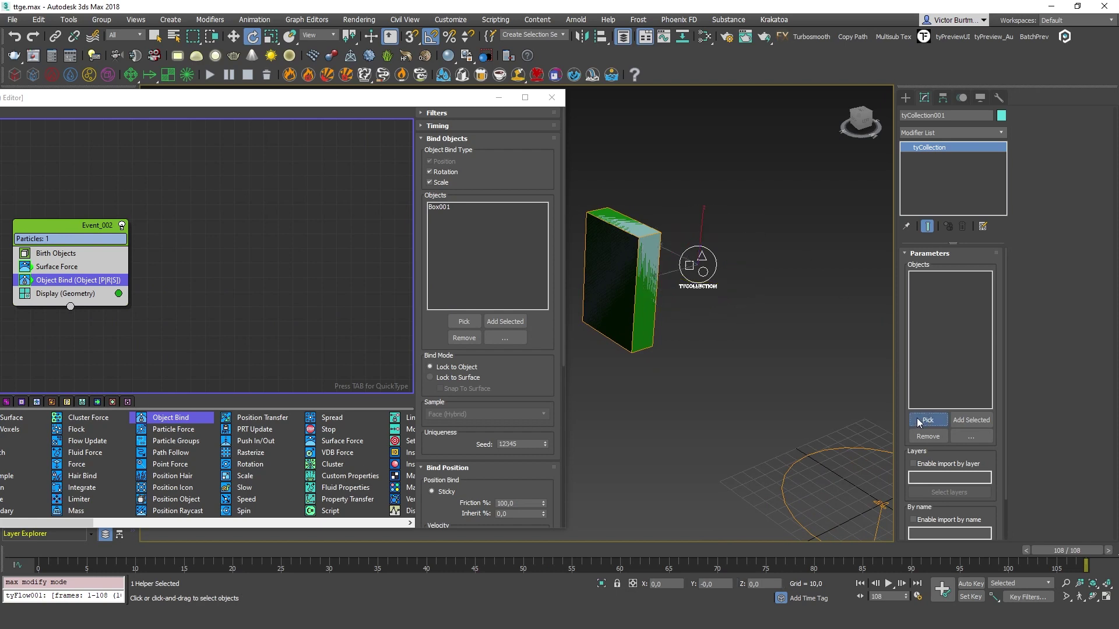
pyautogui.click(624, 228)
# Step: Draw three spheres around the tyCollection helper, the first one beside it with a radius of about 36.7
pyautogui.keyDown('alt'); pyautogui.moveTo(756, 248); pyautogui.dragTo(714, 253, button='middle'); pyautogui.keyUp('alt')
pyautogui.click(906, 98)
pyautogui.click(928, 181)
pyautogui.moveTo(760, 277); pyautogui.dragTo(800, 280)
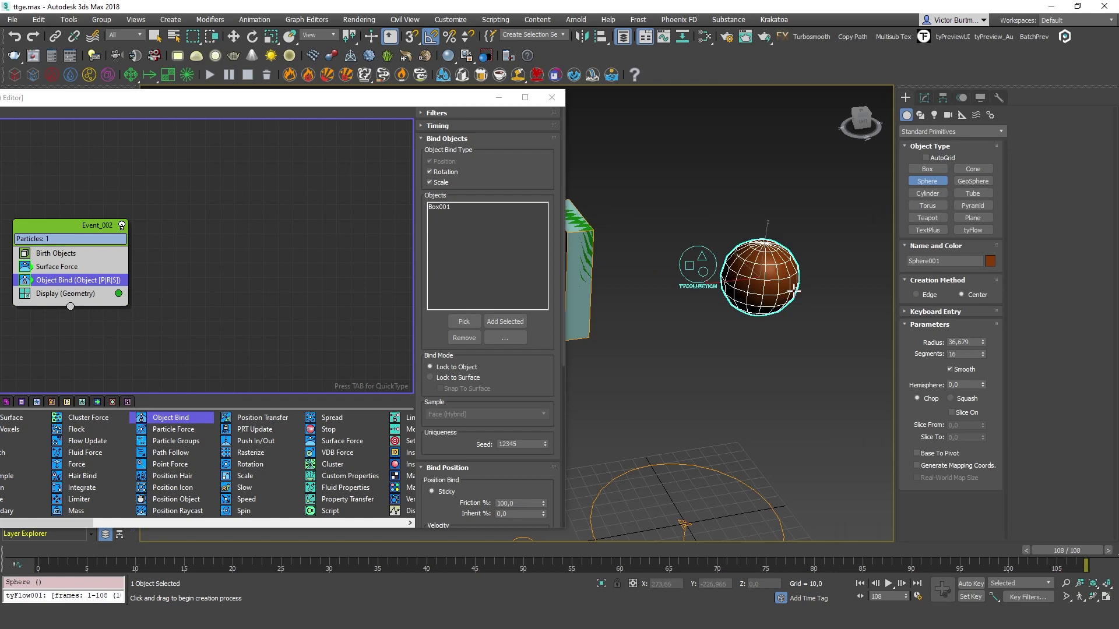
pyautogui.moveTo(848, 182); pyautogui.dragTo(816, 169)
pyautogui.moveTo(729, 143); pyautogui.dragTo(761, 184)
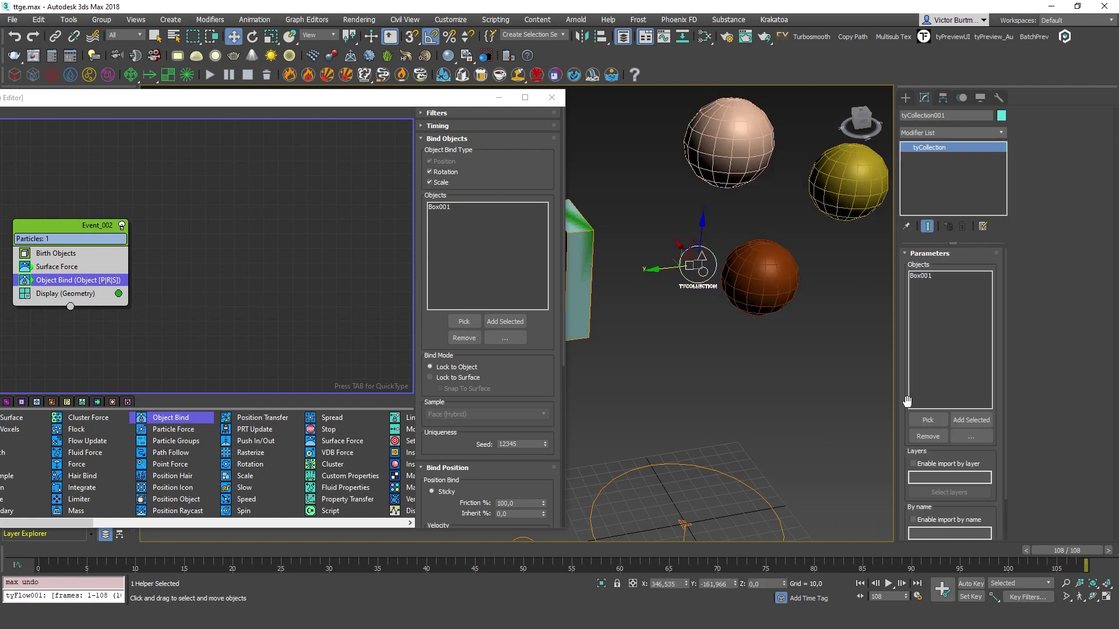
# Step: Pick the three spheres one by one as further objects of the tyCollection helper
pyautogui.click(930, 421)
pyautogui.click(741, 147)
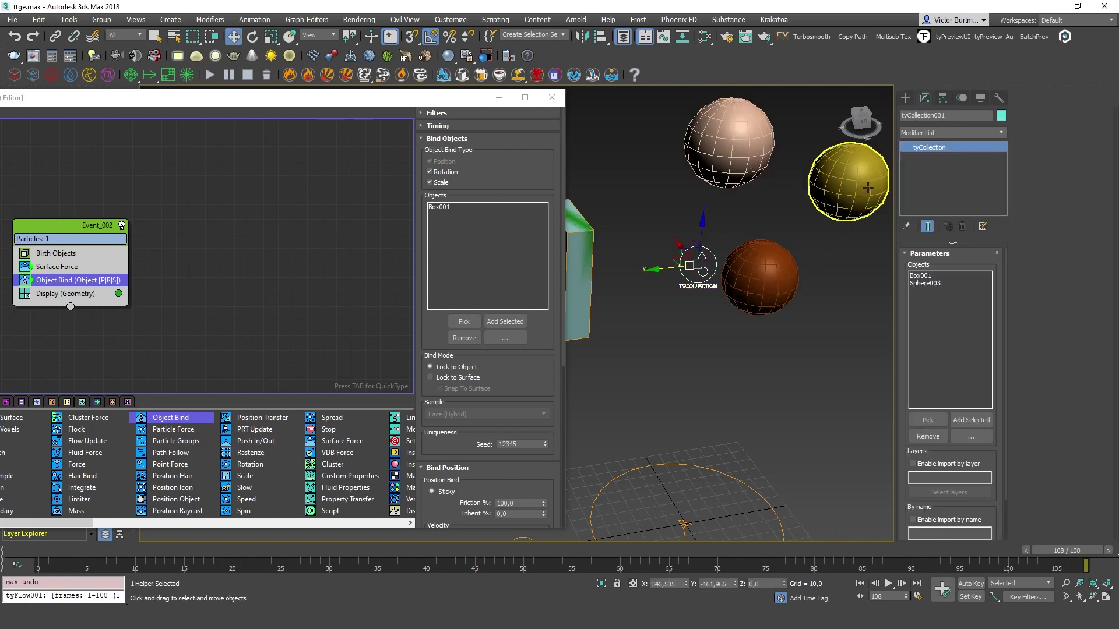
pyautogui.click(841, 180)
pyautogui.click(694, 256)
pyautogui.click(928, 419)
pyautogui.click(796, 309)
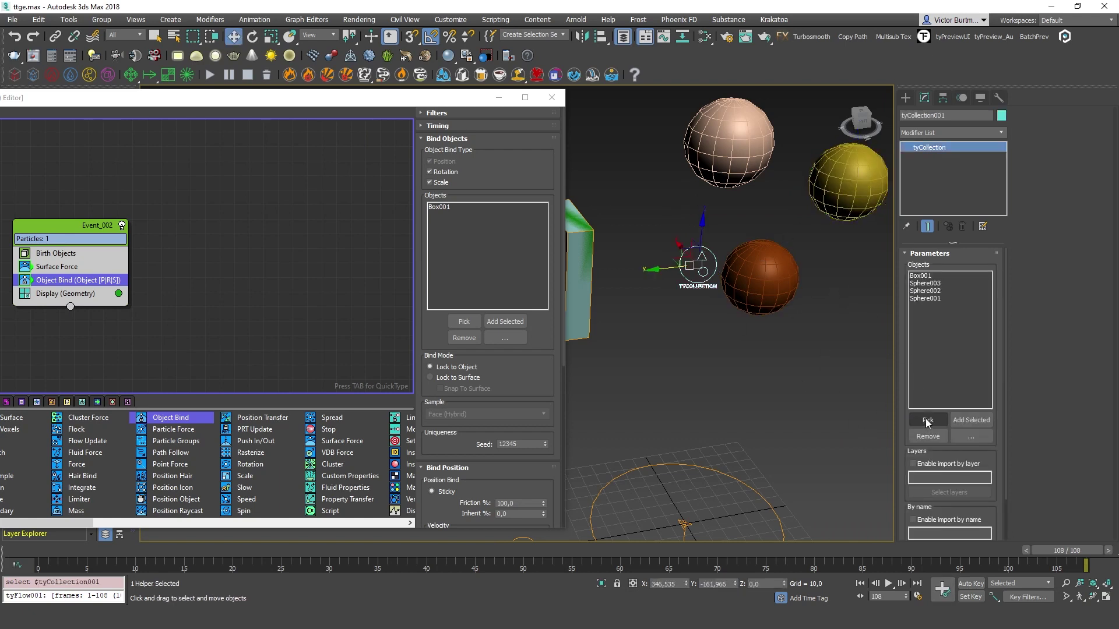
# Step: Pin the modifier stack to the tyCollection helper, add the three spheres as a selection, then unpin it and reselect the helper
pyautogui.click(907, 228)
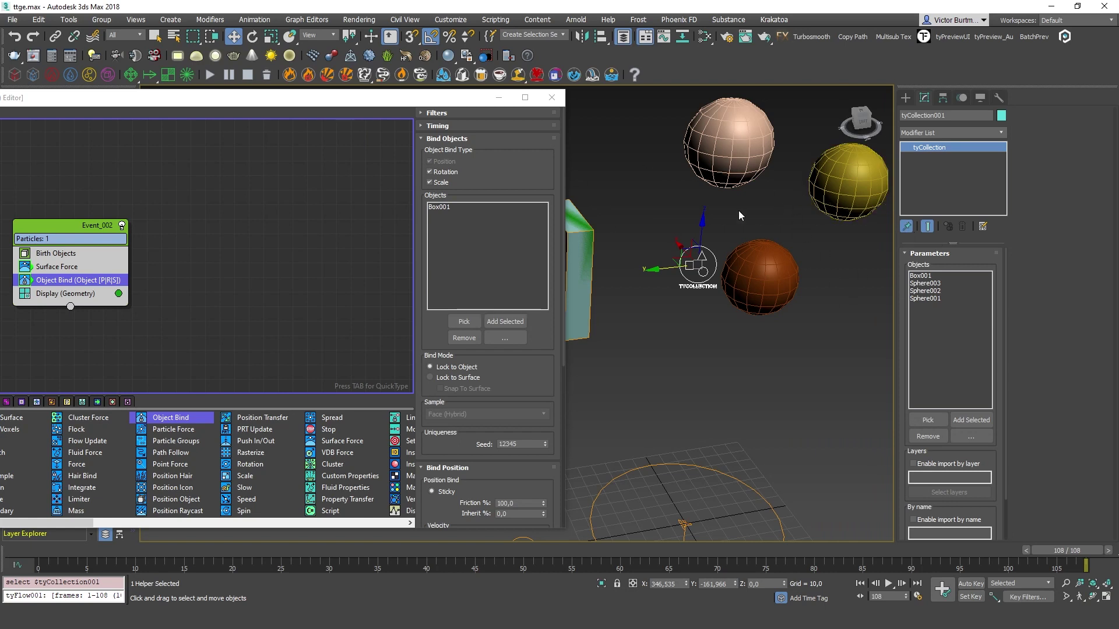
pyautogui.hotkey('ctrl', 'z')
pyautogui.click(980, 424)
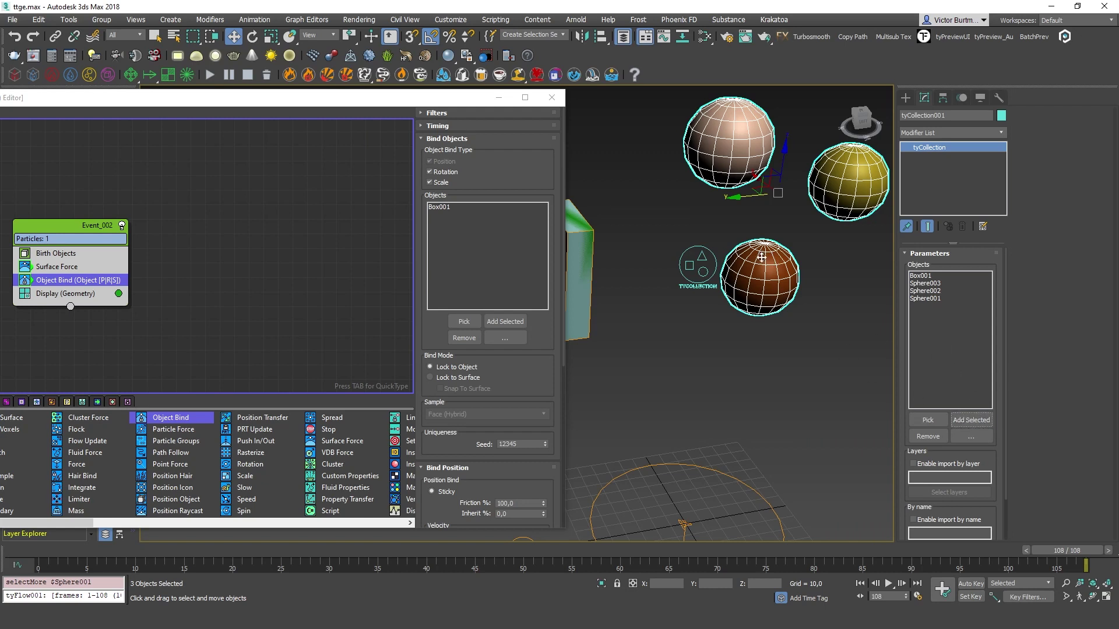
pyautogui.click(908, 227)
pyautogui.click(708, 290)
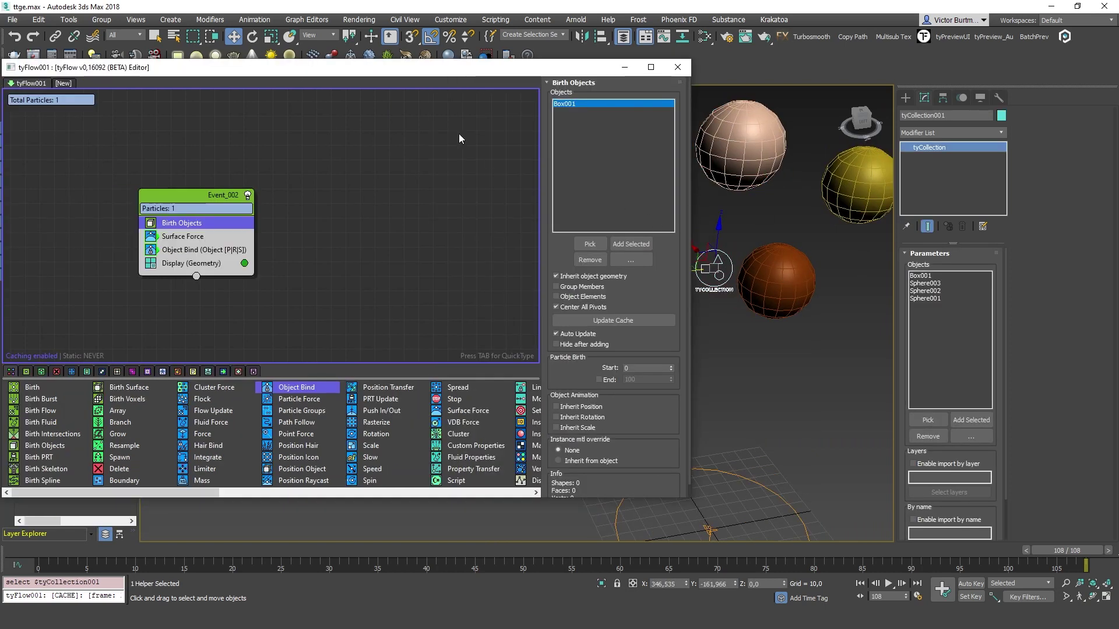
# Step: Replace the box with the tyCollection helper as the source object of the Birth Objects operator in Event_002
pyautogui.moveTo(585, 69); pyautogui.dragTo(426, 52)
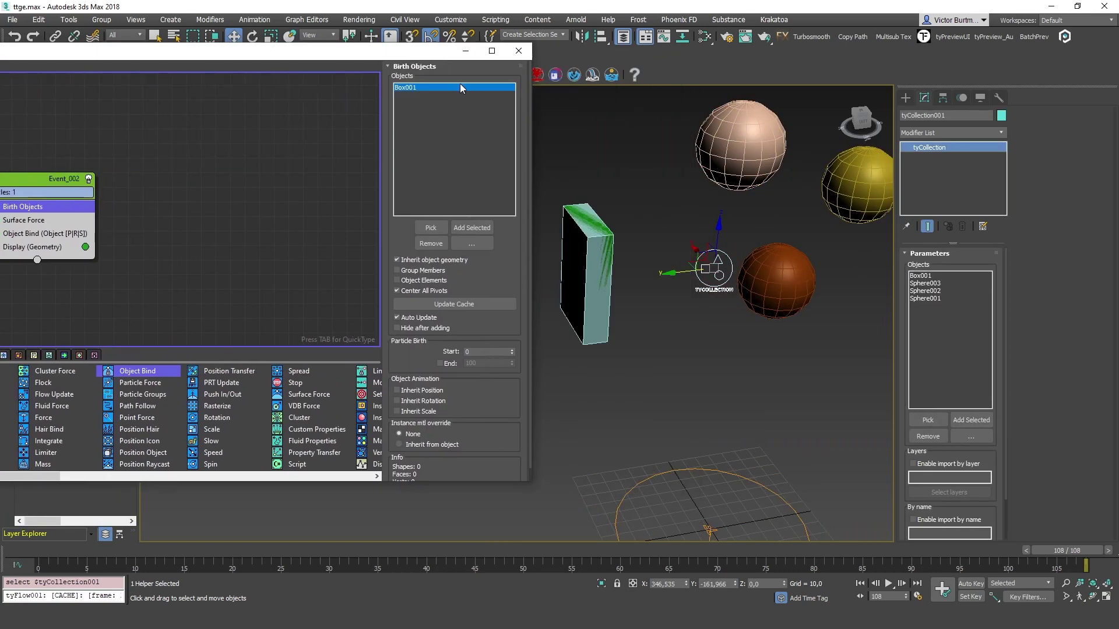
pyautogui.moveTo(162, 170); pyautogui.dragTo(271, 164, button='middle')
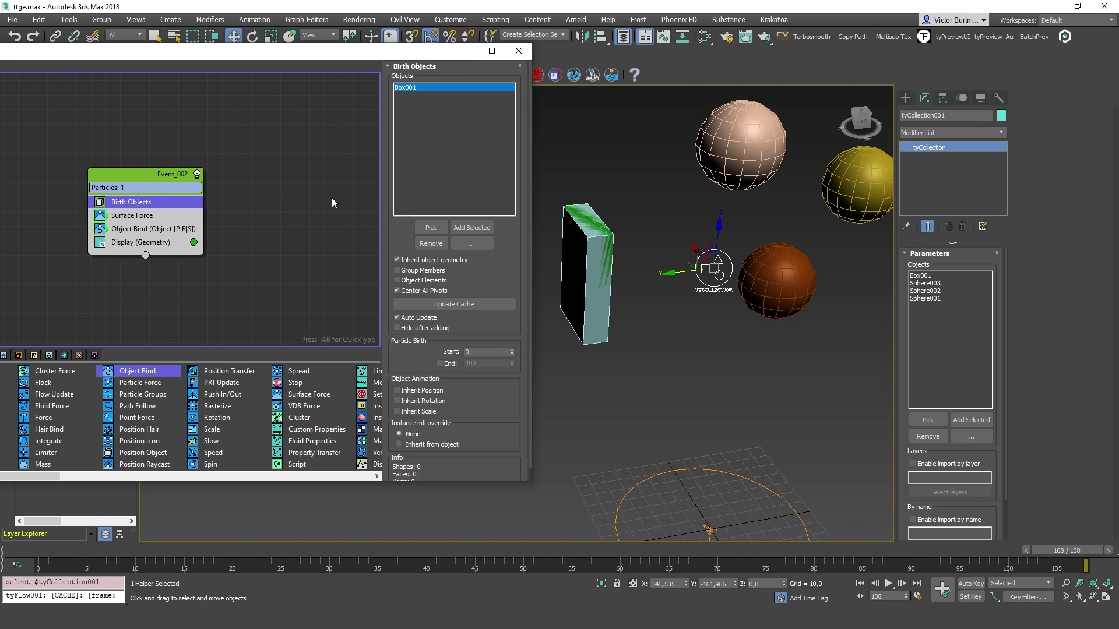
pyautogui.click(431, 243)
pyautogui.click(430, 227)
pyautogui.click(715, 257)
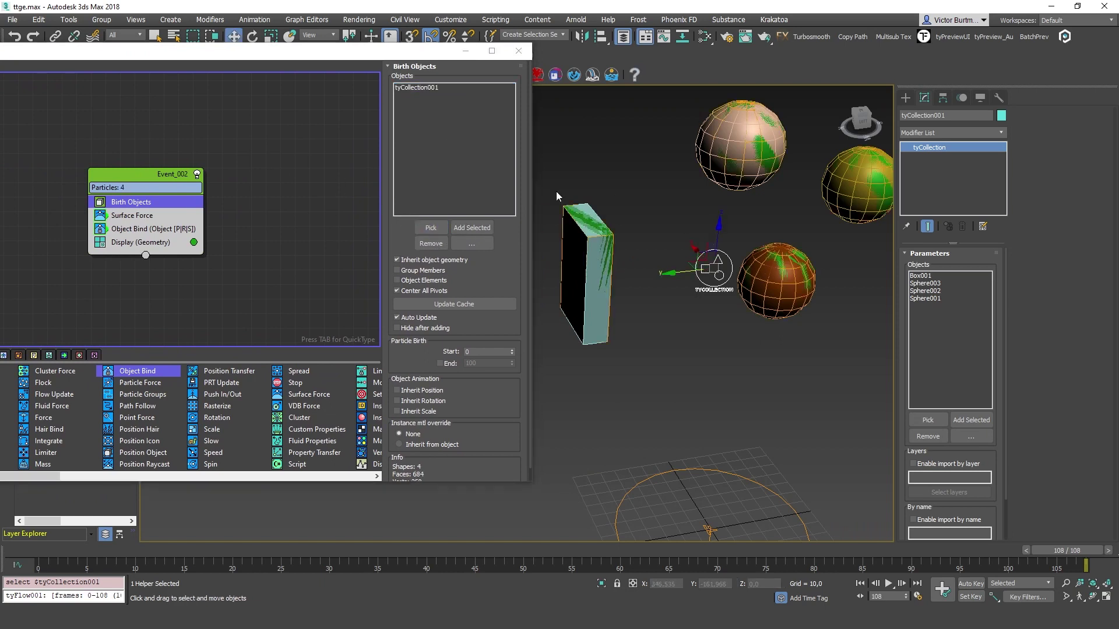
# Step: Replace the box in the Surface Force operator's object list with the tyCollection helper
pyautogui.click(169, 215)
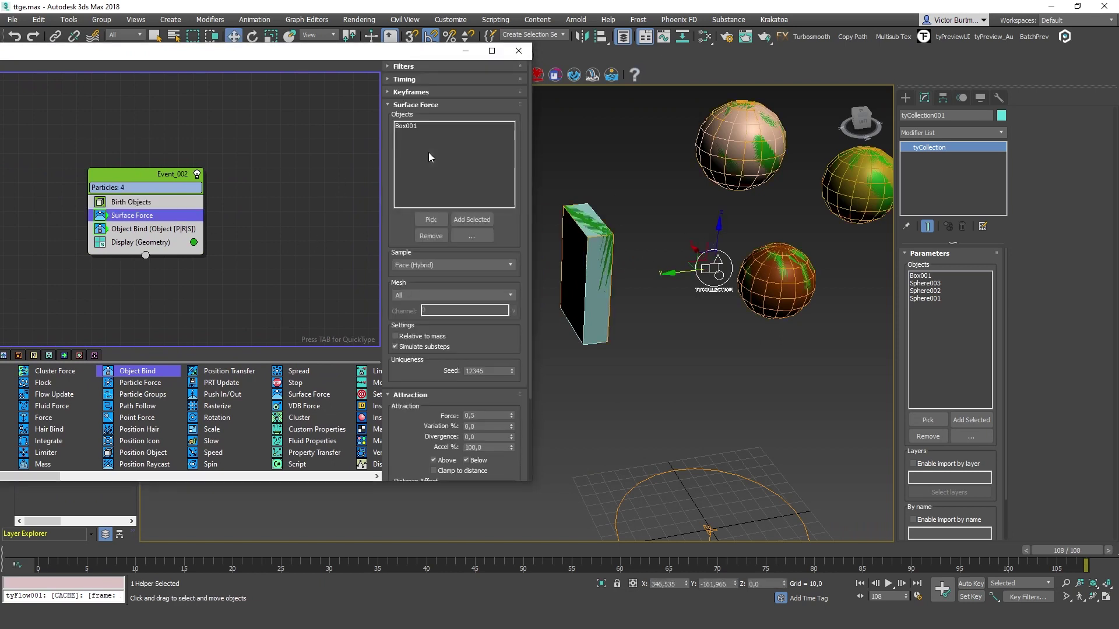
pyautogui.click(406, 126)
pyautogui.click(430, 236)
pyautogui.click(431, 219)
pyautogui.click(704, 268)
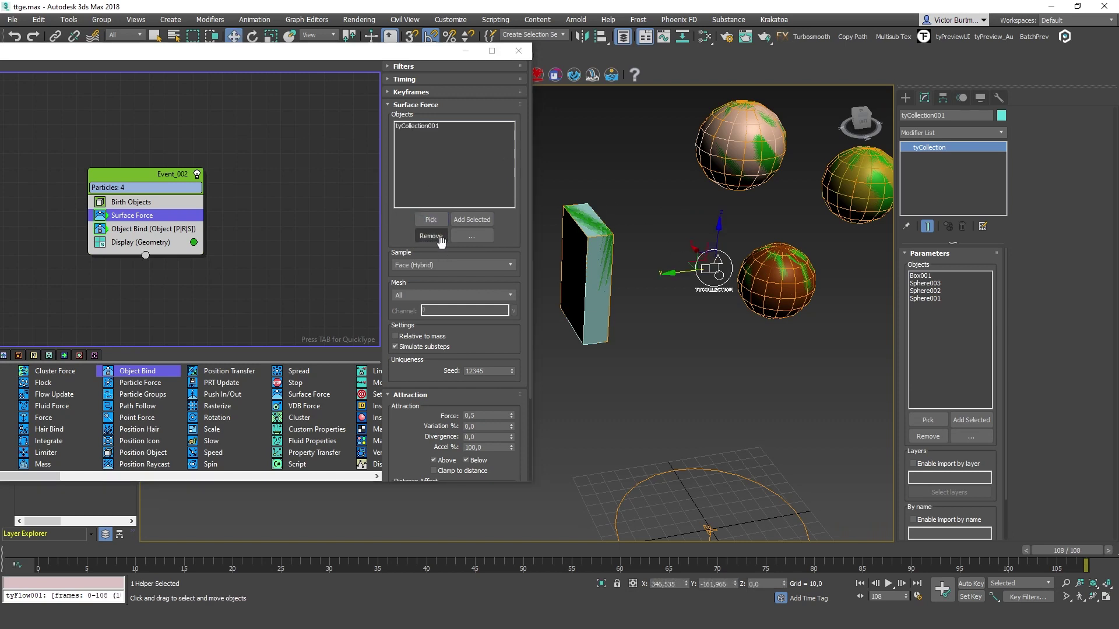
# Step: Remove the box from the Object Bind operator and pick the tyCollection helper as its bind object
pyautogui.click(144, 230)
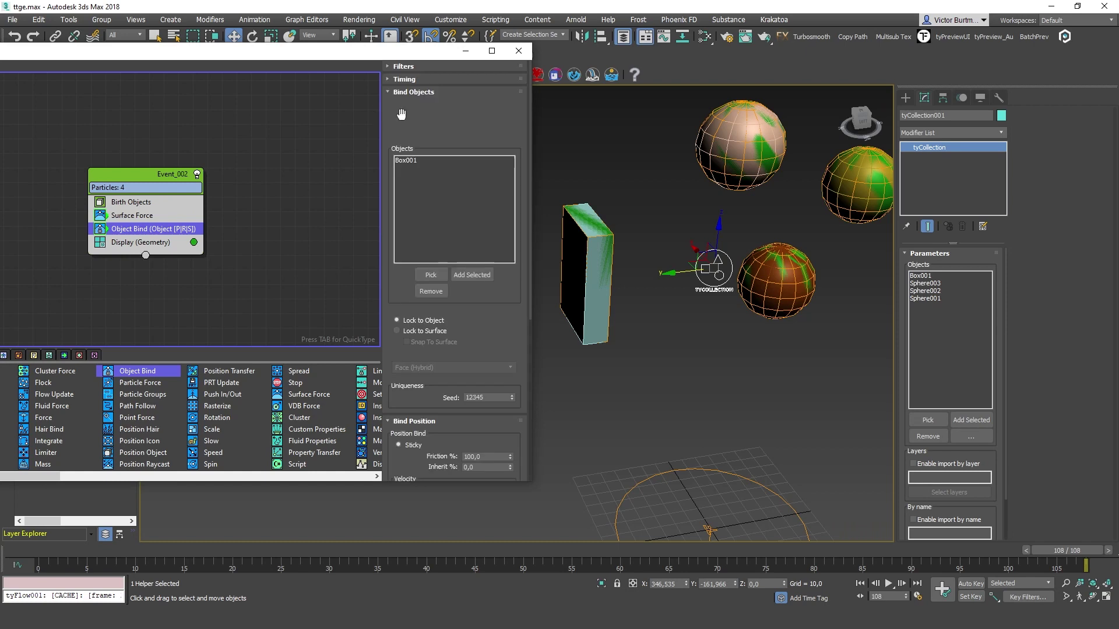
pyautogui.click(408, 162)
pyautogui.click(431, 291)
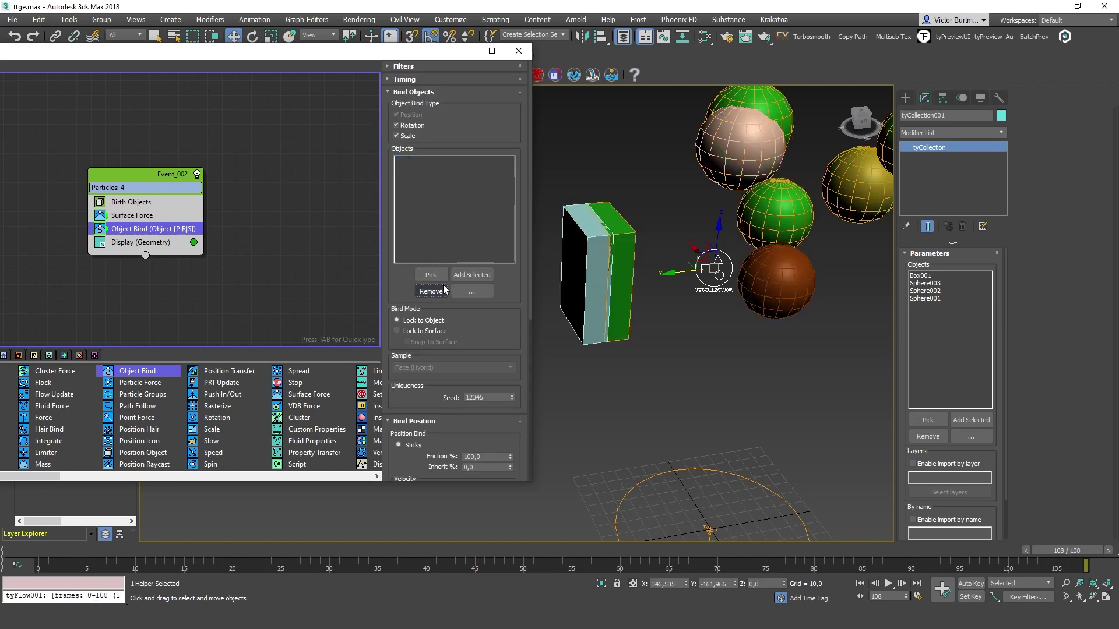
pyautogui.click(431, 274)
pyautogui.click(720, 257)
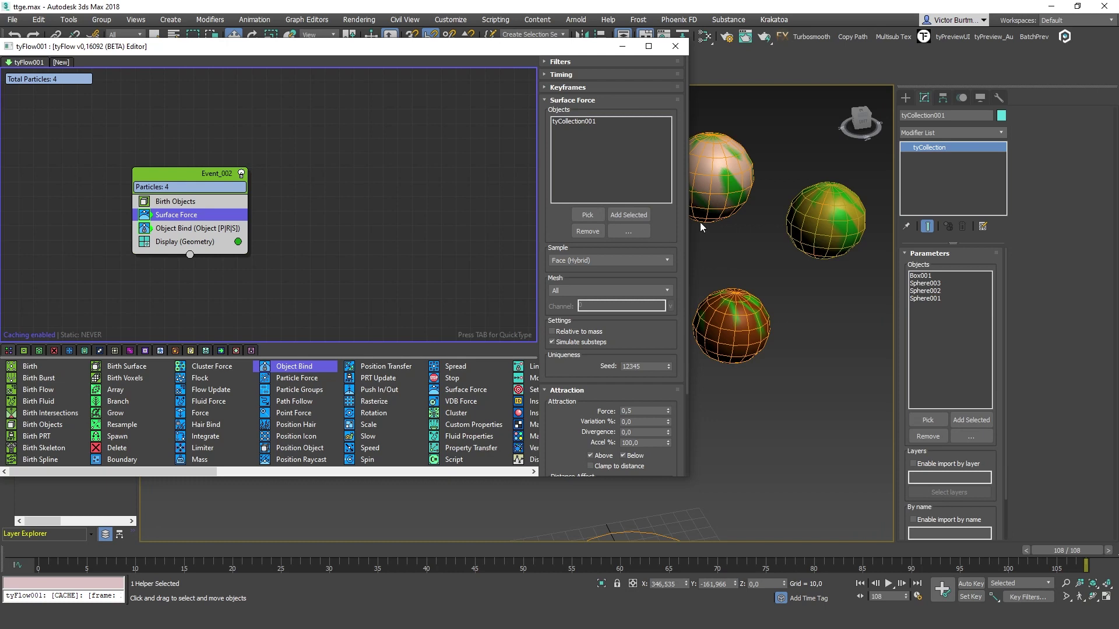
# Step: Review the object lists of the Birth Objects, Surface Force and Object Bind operators in Event_002
pyautogui.moveTo(702, 129); pyautogui.dragTo(792, 180, button='middle')
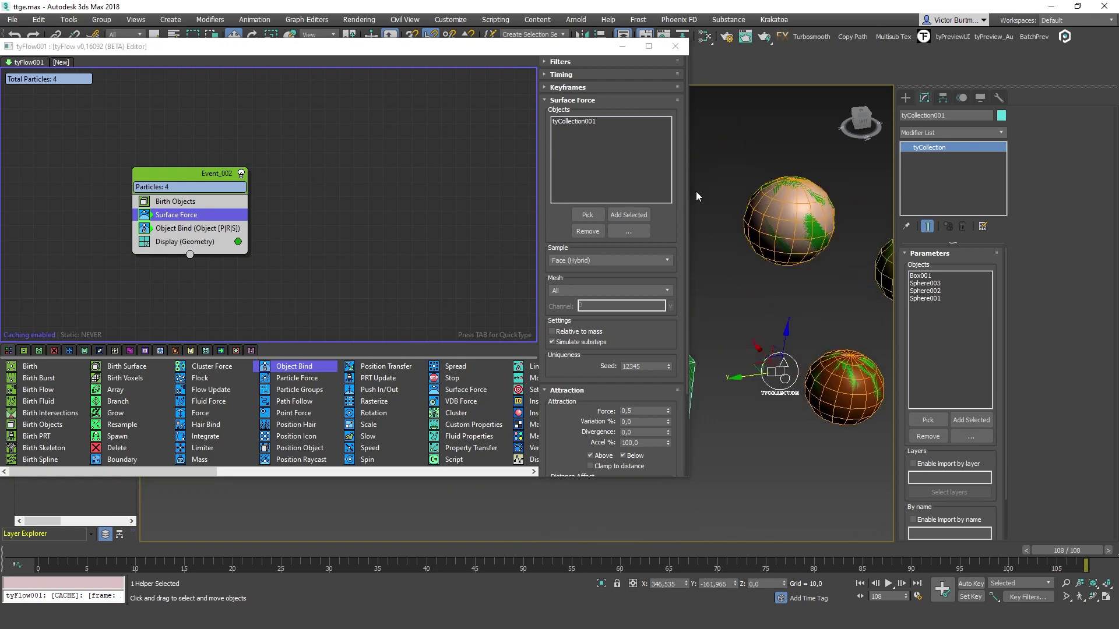
pyautogui.click(221, 229)
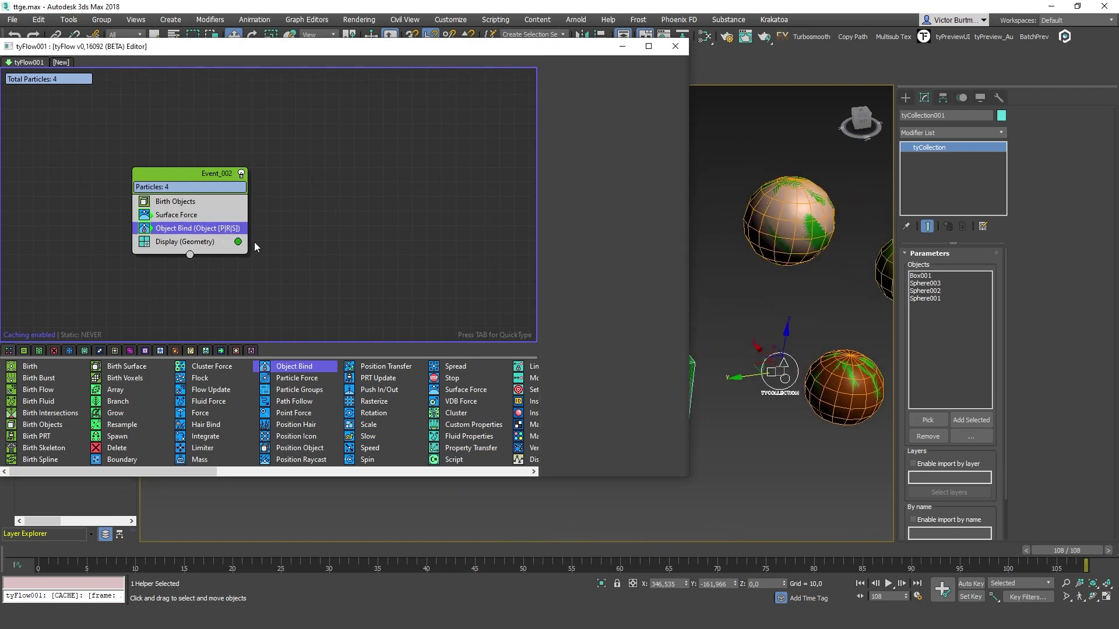
pyautogui.click(589, 155)
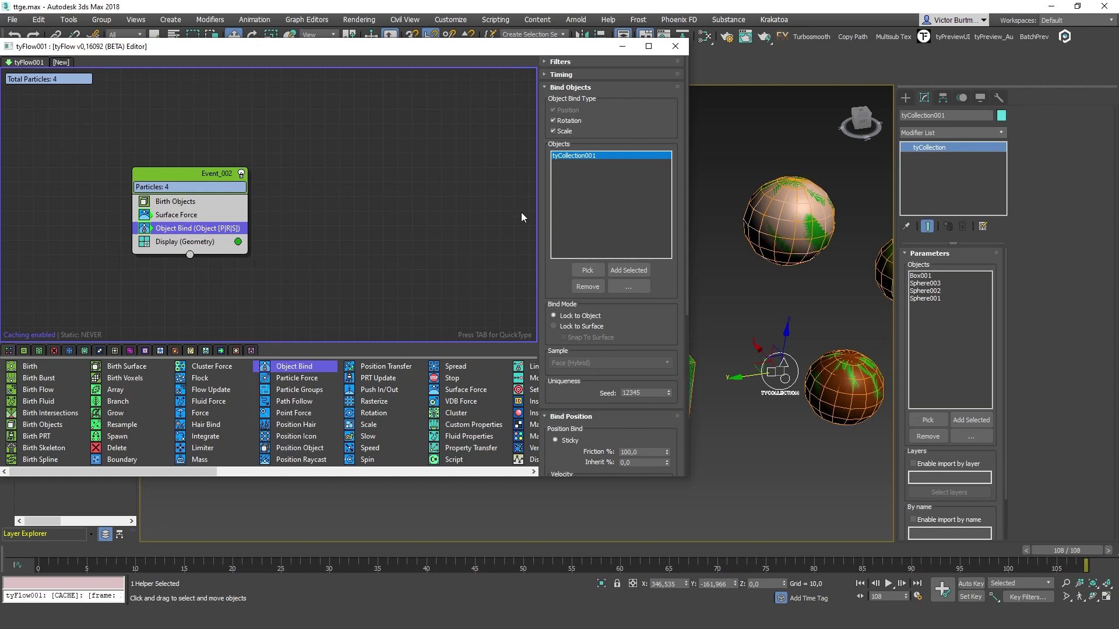
pyautogui.click(181, 215)
pyautogui.moveTo(749, 161); pyautogui.dragTo(720, 190, button='middle')
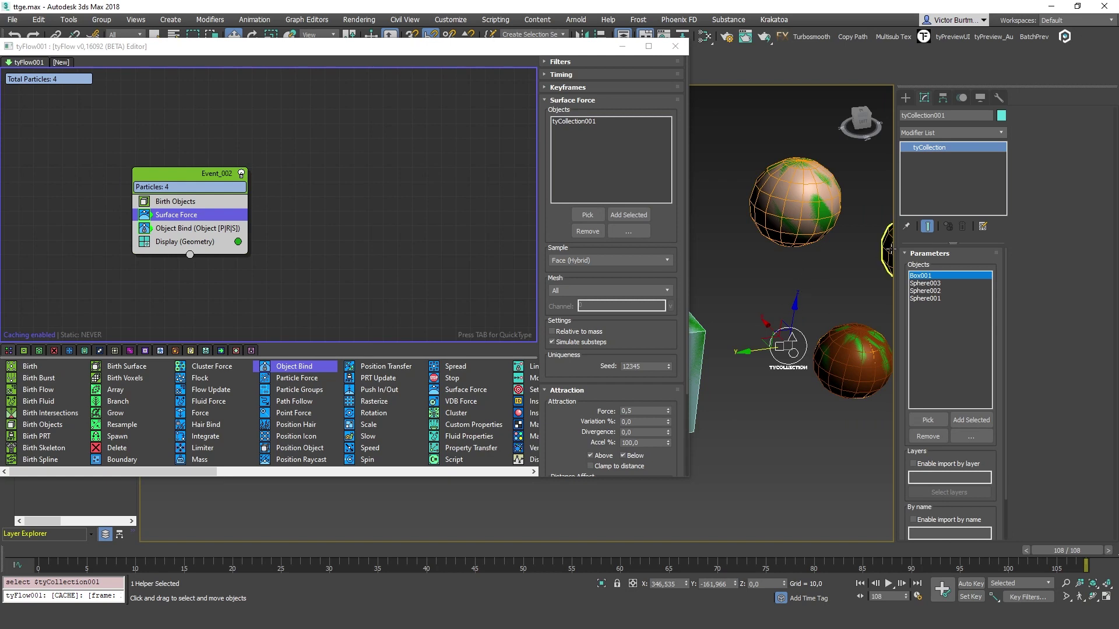
pyautogui.click(178, 227)
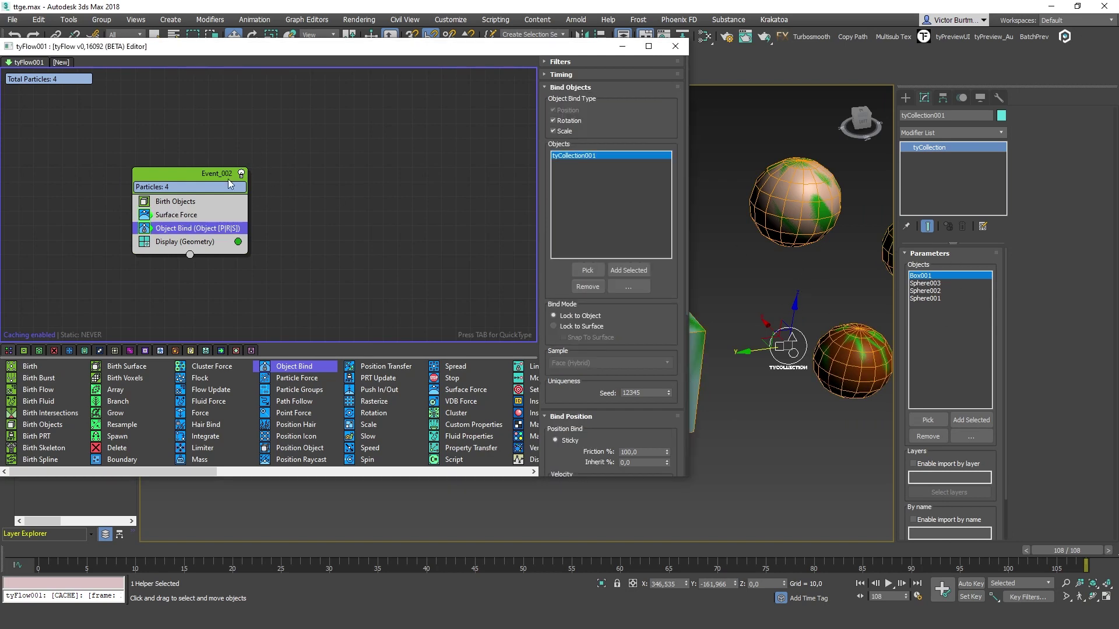
pyautogui.click(173, 203)
pyautogui.click(169, 216)
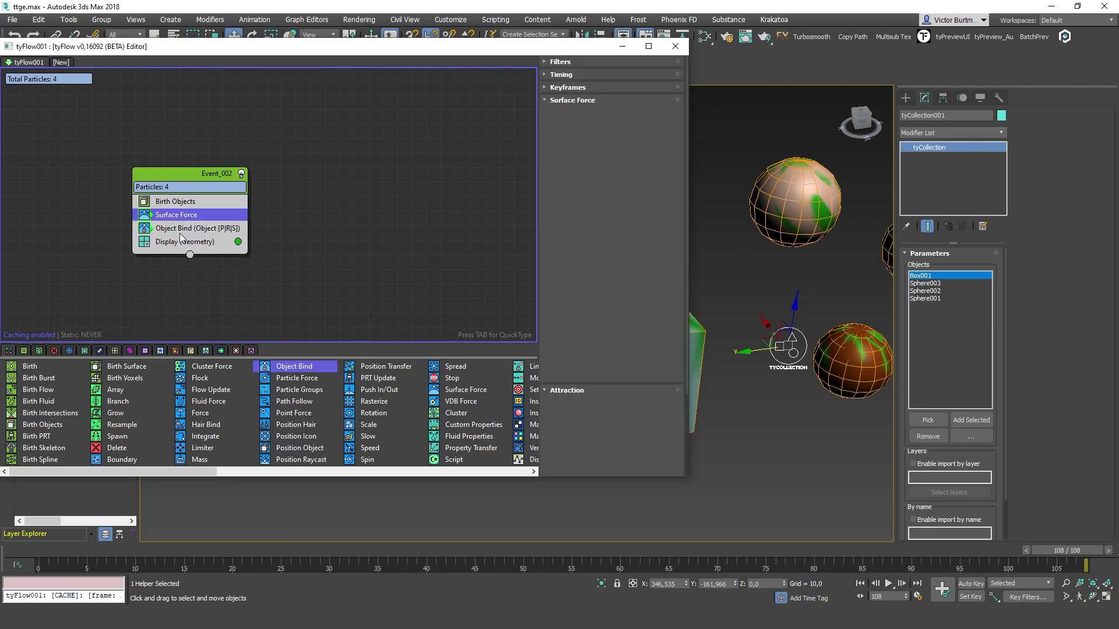
pyautogui.click(175, 228)
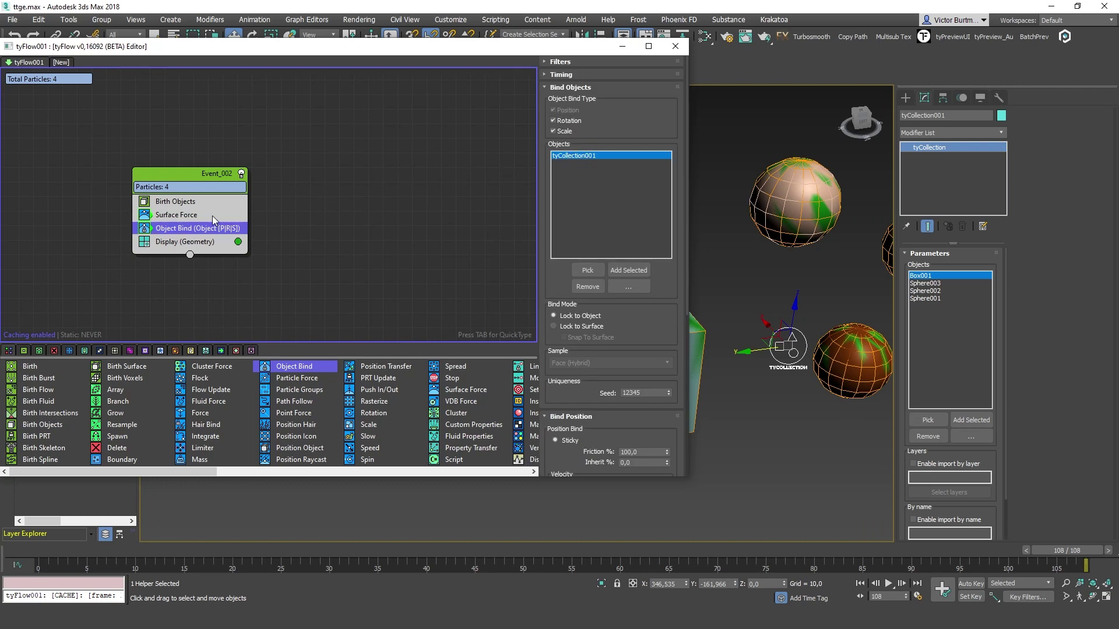
pyautogui.click(187, 214)
pyautogui.click(191, 204)
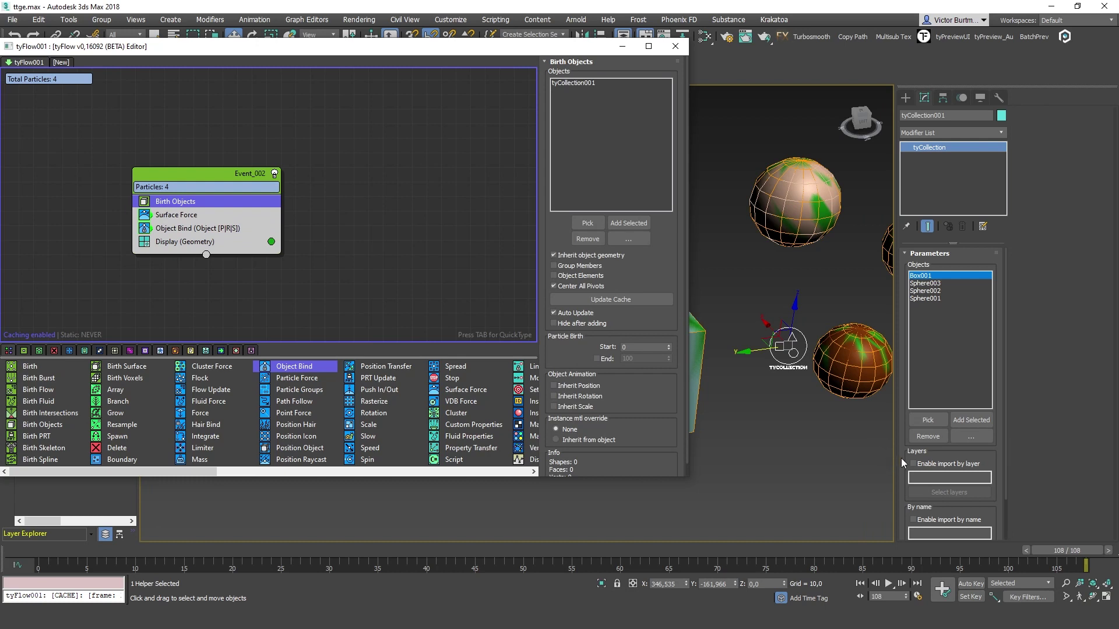
# Step: Minimize the tyFlow editor and enable import by layer on the tyCollection helper, using the layer test
pyautogui.scroll(-3, 901, 458)
pyautogui.click(623, 46)
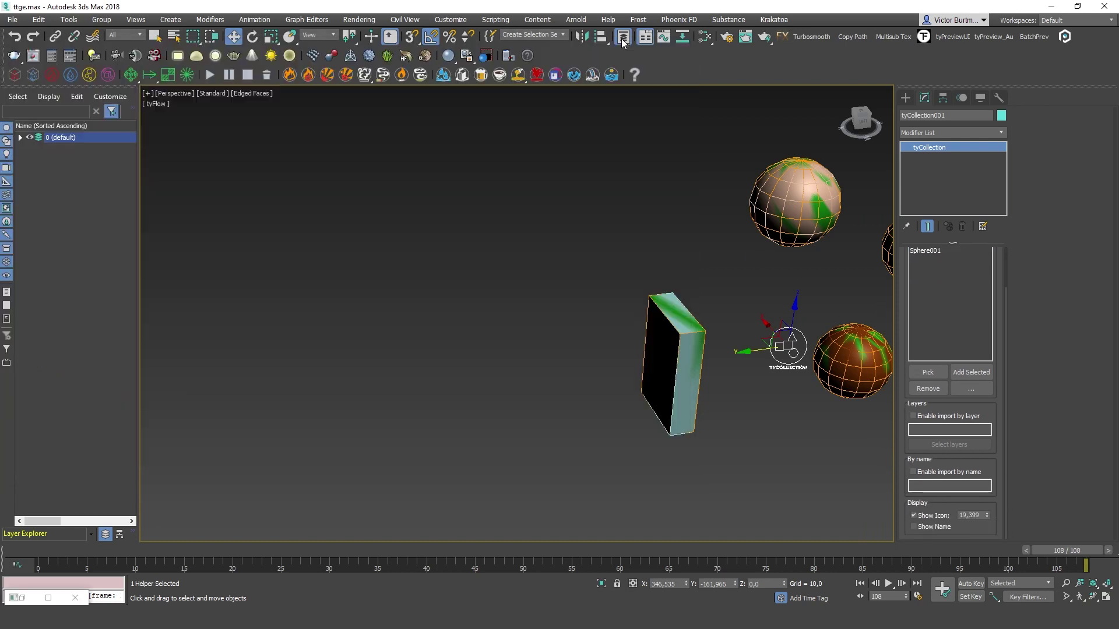
pyautogui.click(919, 415)
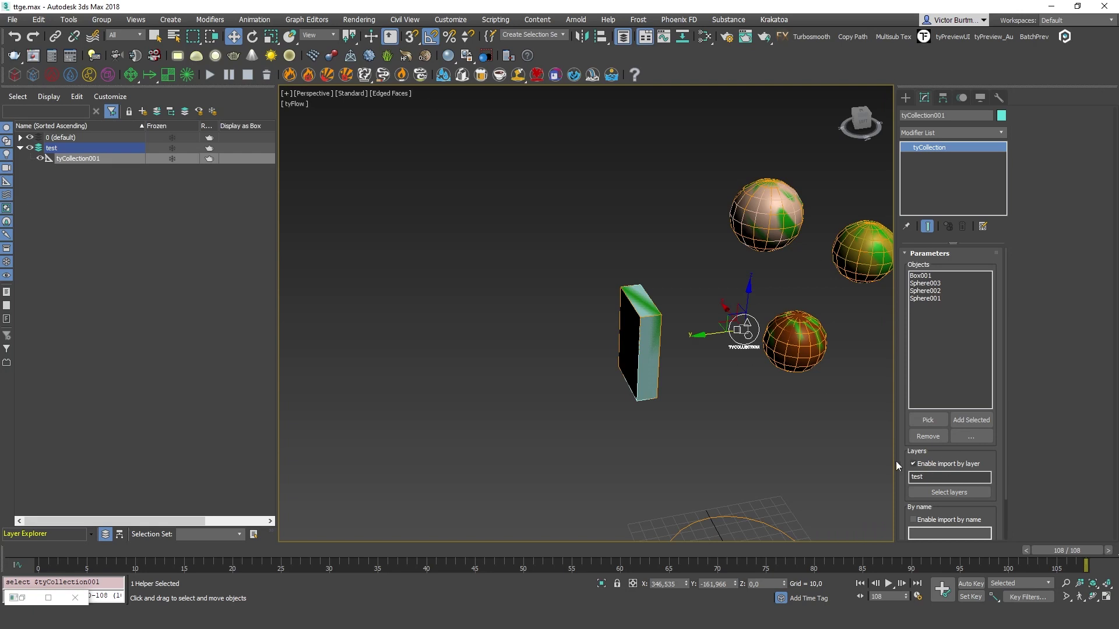
pyautogui.scroll(-2, 912, 466)
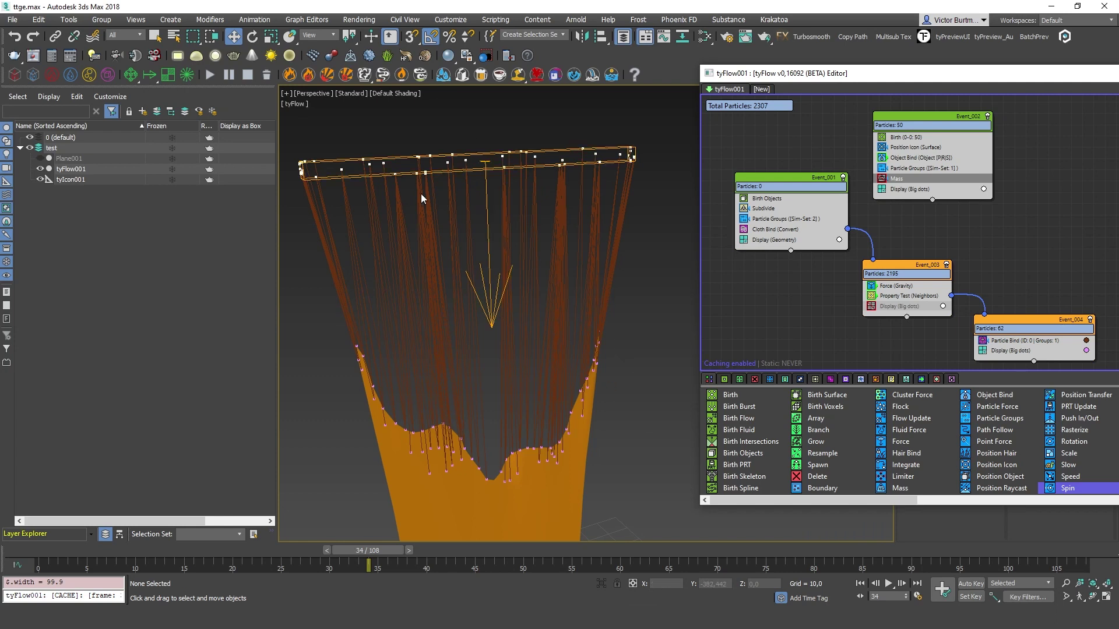
# Step: Scrub the cloth-strand simulation to frame 37 and examine the strands between the emitter and the cloth
pyautogui.scroll(-4, 422, 198)
pyautogui.moveTo(369, 550)
pyautogui.mouseDown()
pyautogui.moveTo(64, 553)
pyautogui.moveTo(382, 554)
pyautogui.mouseUp()
pyautogui.moveTo(57, 550); pyautogui.dragTo(398, 554)
pyautogui.moveTo(869, 160); pyautogui.dragTo(885, 182, button='middle')
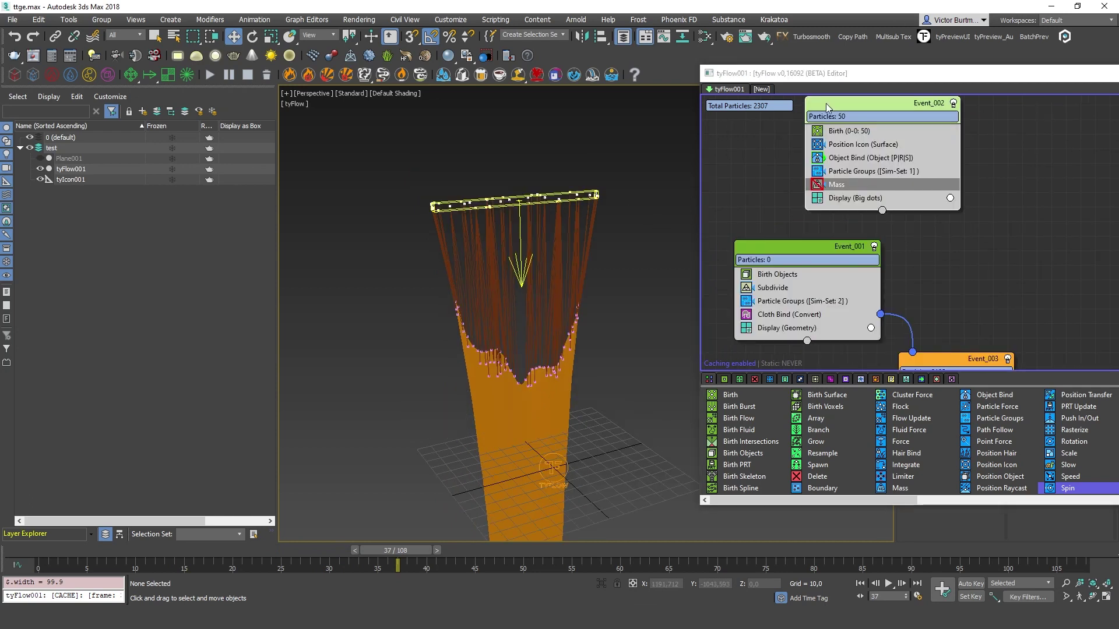
# Step: Place the tyFlow editor beside the cloth with the Mass operator's settings in view and select the tyIcon emitter above the strands
pyautogui.moveTo(1012, 77); pyautogui.dragTo(930, 42)
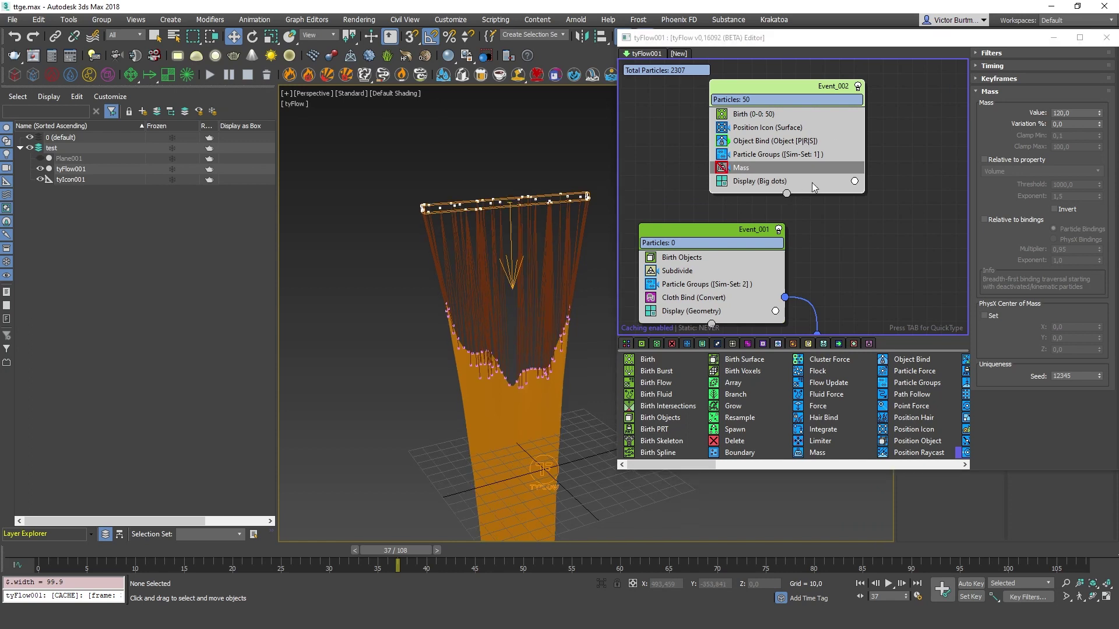
pyautogui.click(739, 221)
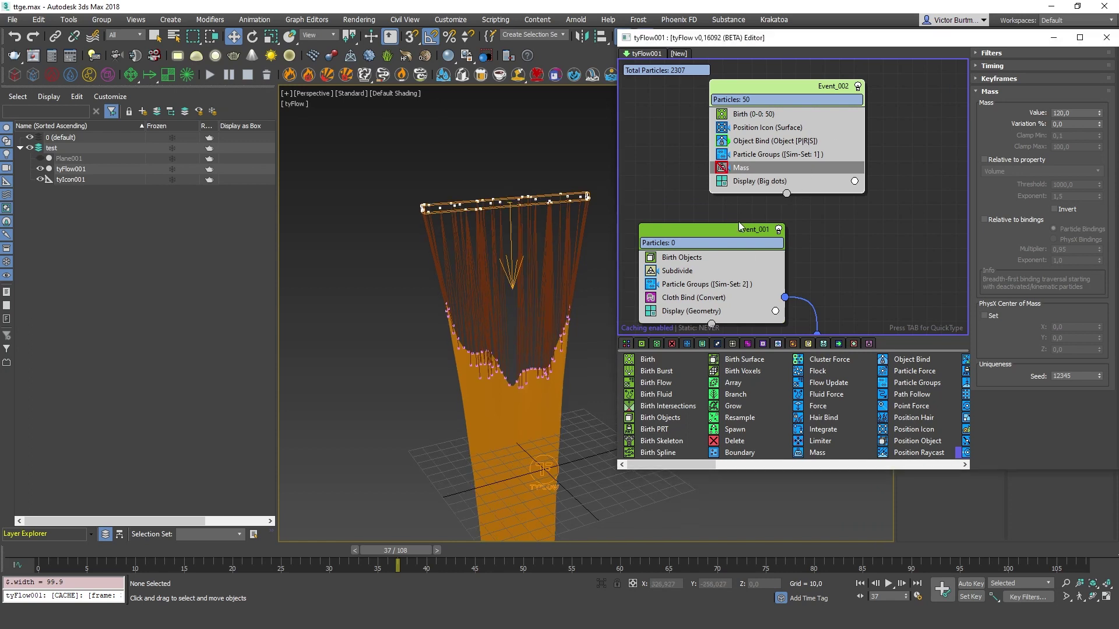
pyautogui.moveTo(874, 39); pyautogui.dragTo(828, 91)
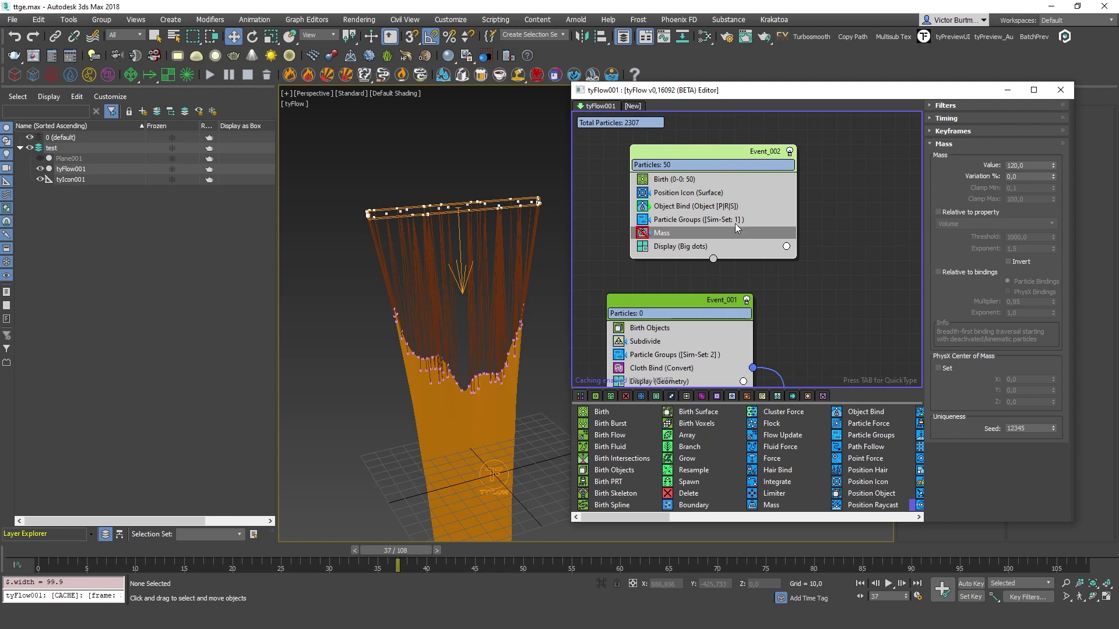
pyautogui.click(464, 212)
pyautogui.scroll(3, 466, 216)
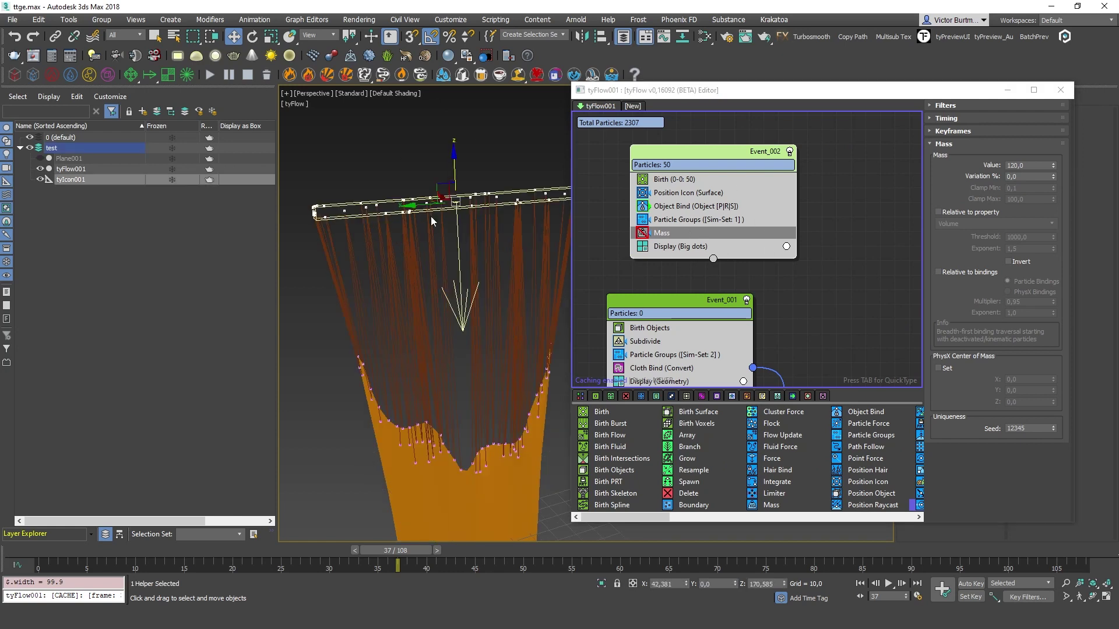
pyautogui.moveTo(554, 182); pyautogui.dragTo(482, 198, button='middle')
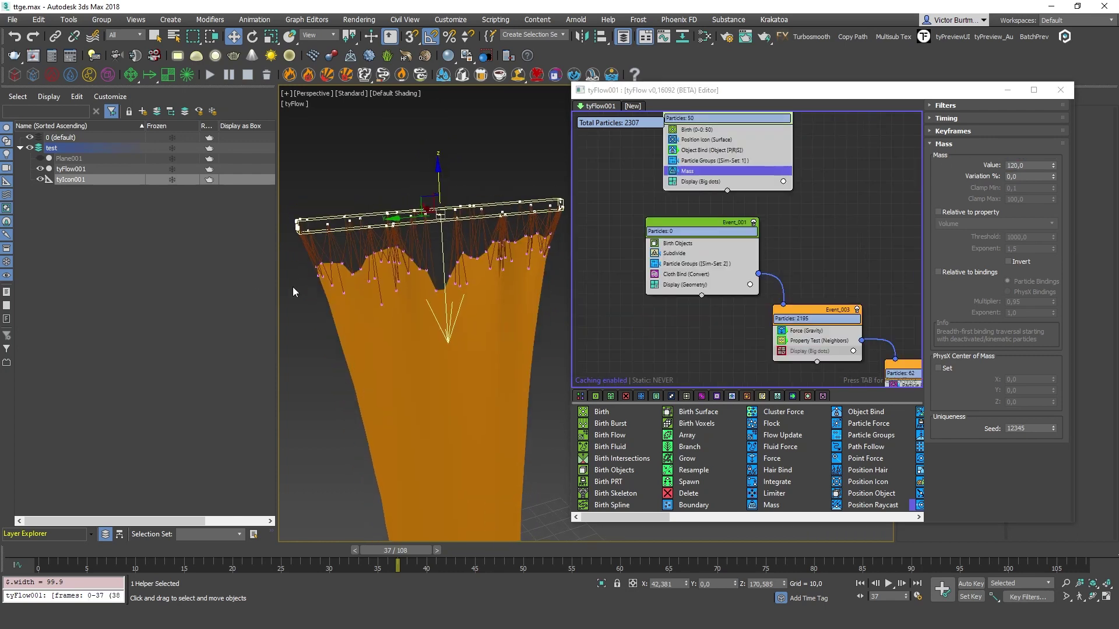
# Step: Return the simulation to frame 0 and, with the tyFlow object selected, examine the strands between the emitter and the cloth's upper edge
pyautogui.click(41, 551)
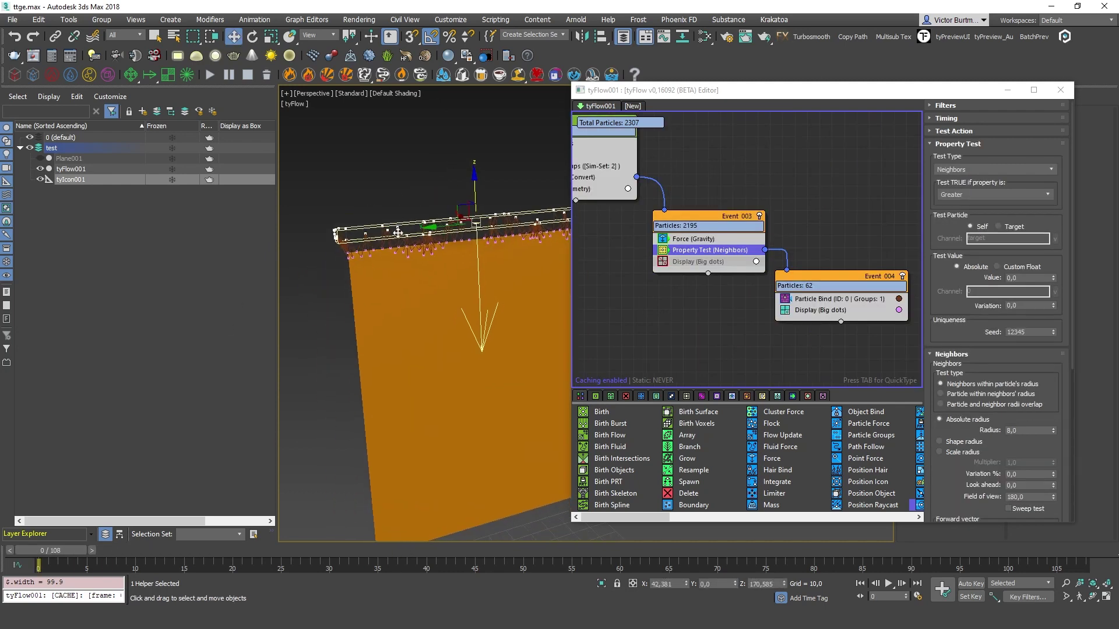
pyautogui.scroll(3, 398, 233)
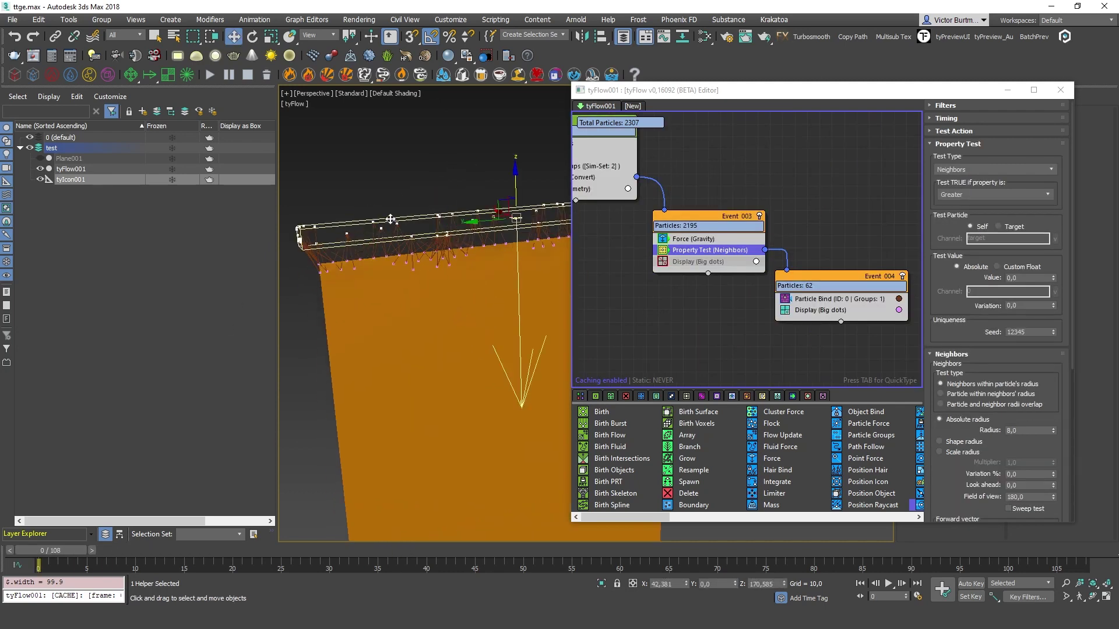
pyautogui.moveTo(564, 211); pyautogui.dragTo(465, 227, button='middle')
pyautogui.scroll(-3, 476, 212)
pyautogui.click(402, 204)
pyautogui.scroll(5, 438, 203)
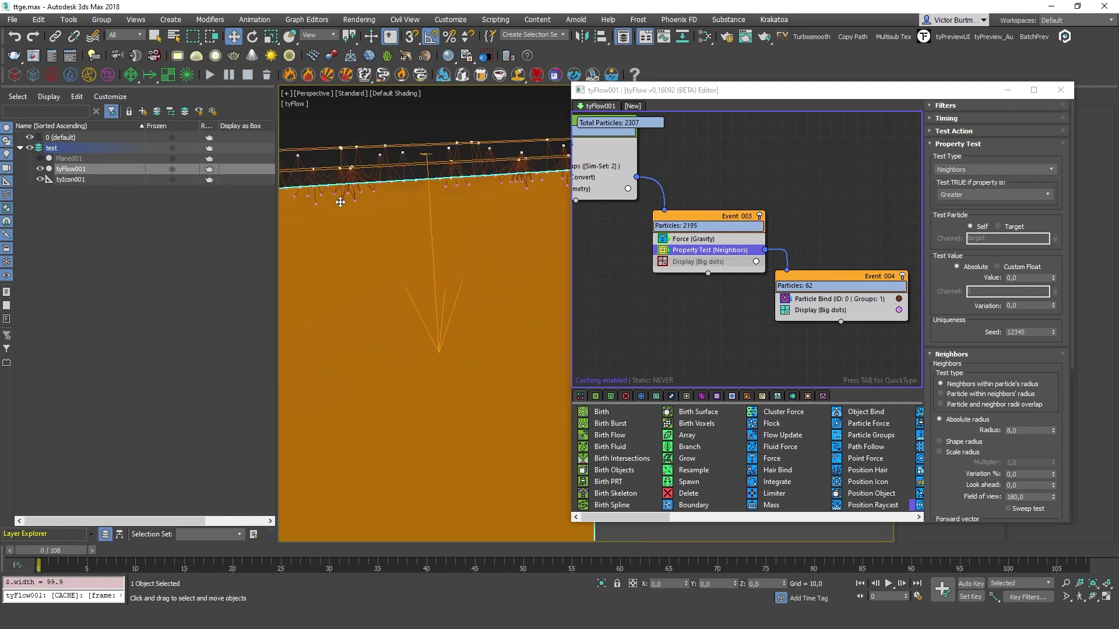
pyautogui.moveTo(373, 165); pyautogui.dragTo(467, 179, button='middle')
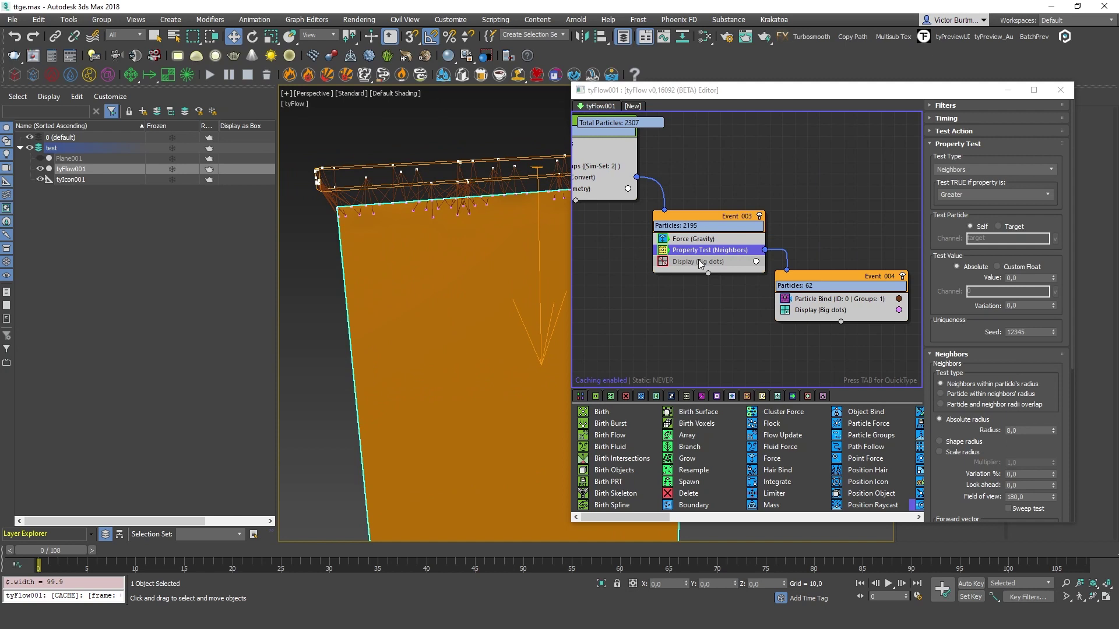
pyautogui.moveTo(759, 227); pyautogui.dragTo(697, 221, button='middle')
pyautogui.moveTo(457, 162); pyautogui.dragTo(426, 228, button='middle')
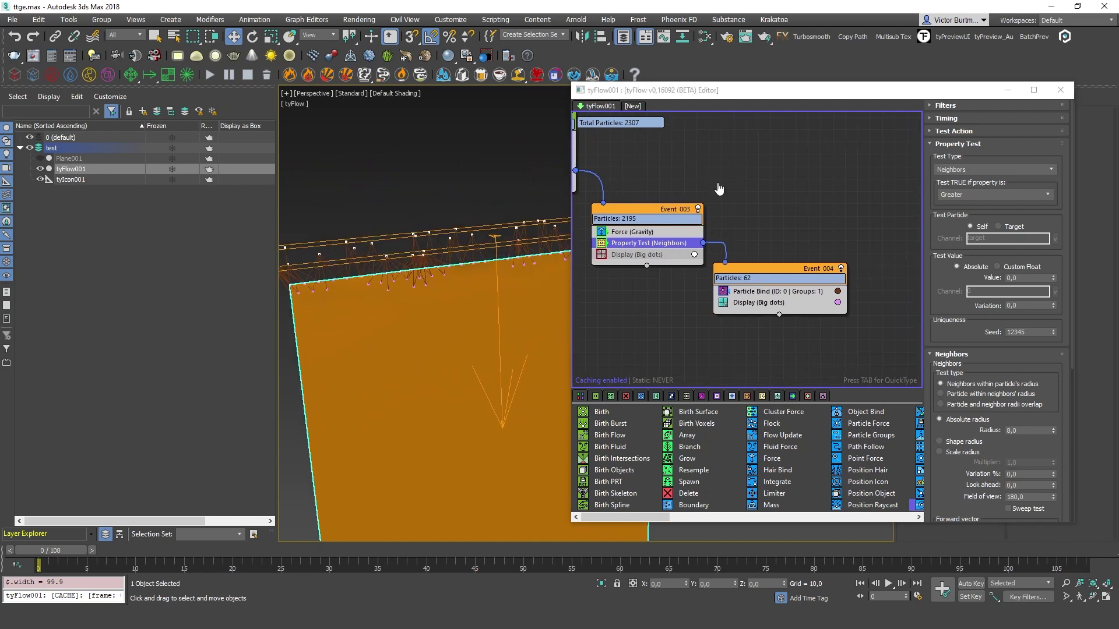
# Step: Disable the Mass operator in Event_002 and bring the tyFlow editor back beside the cloth
pyautogui.moveTo(719, 189); pyautogui.dragTo(744, 290, button='middle')
pyautogui.moveTo(631, 193); pyautogui.dragTo(711, 242, button='middle')
pyautogui.moveTo(669, 224); pyautogui.dragTo(818, 239)
pyautogui.moveTo(751, 238); pyautogui.dragTo(686, 171, button='middle')
pyautogui.click(807, 229)
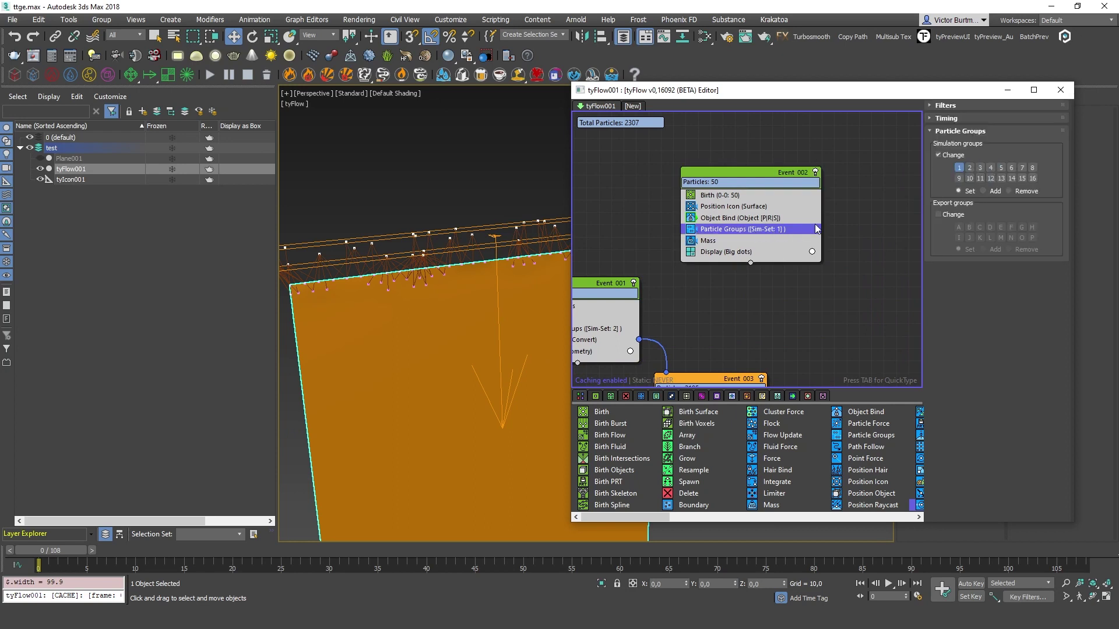
pyautogui.moveTo(823, 220); pyautogui.dragTo(853, 225)
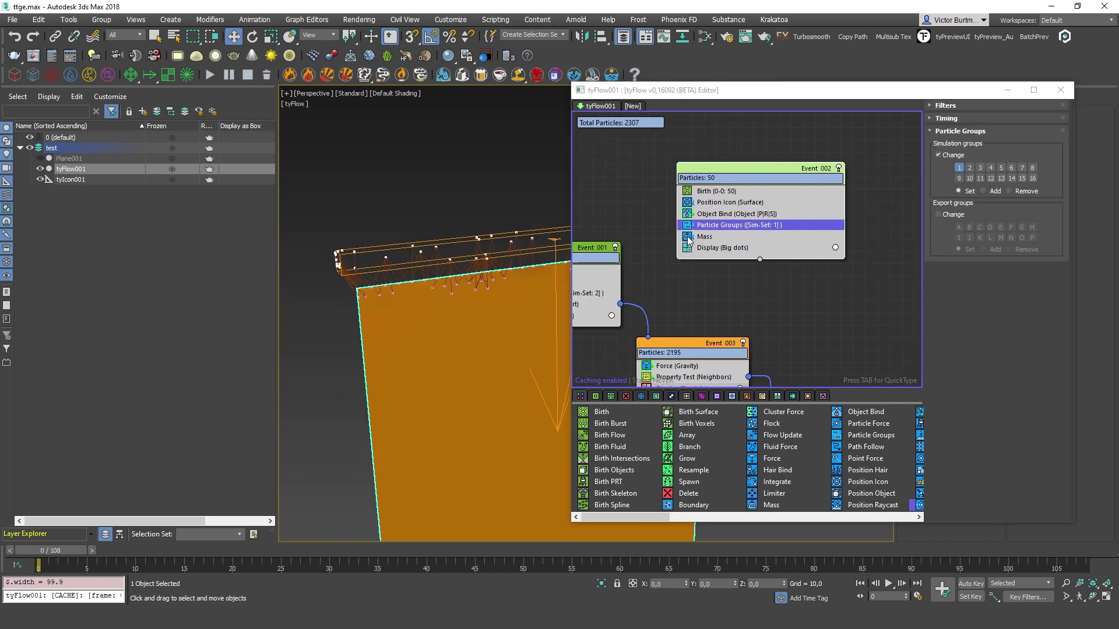
pyautogui.click(689, 237)
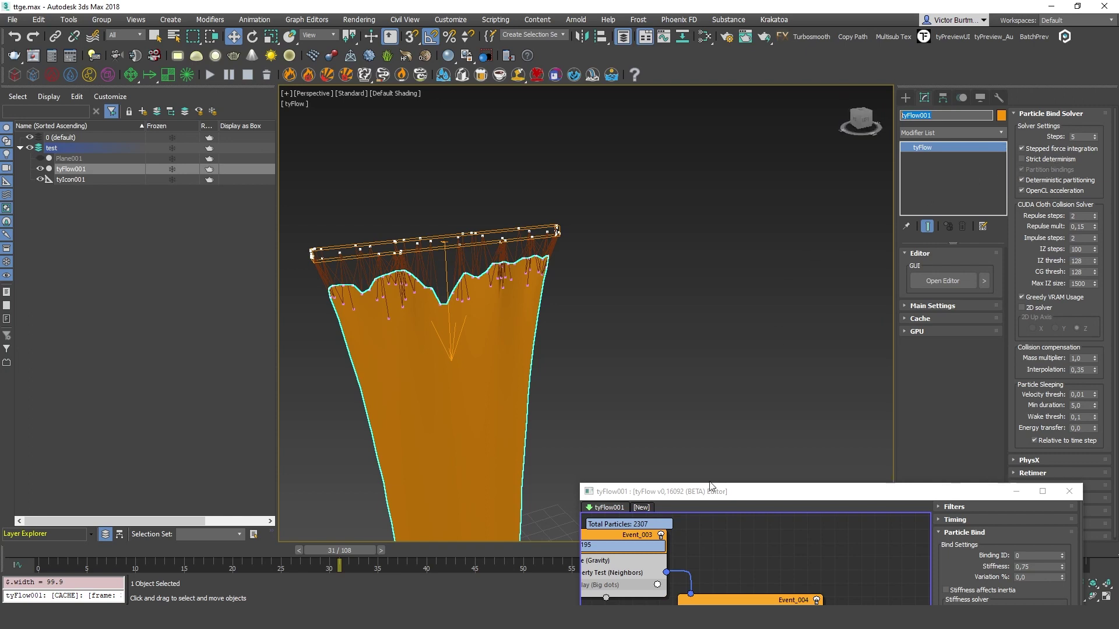
pyautogui.moveTo(699, 498); pyautogui.dragTo(707, 248)
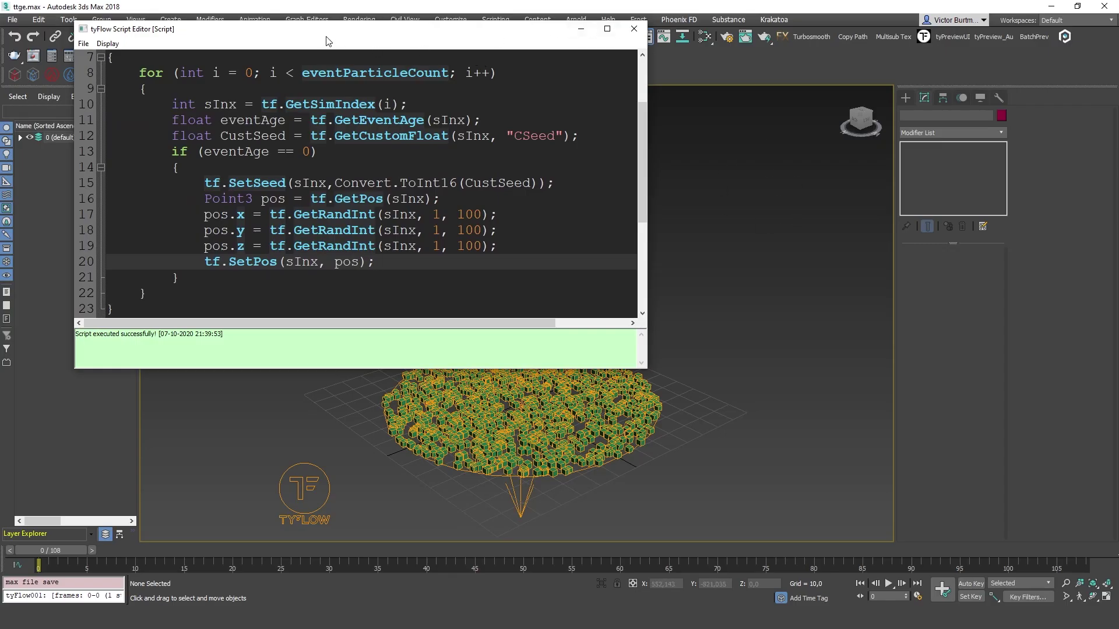
# Step: Review the script lines that assign each particle random x, y and z positions between 1 and 100
pyautogui.moveTo(449, 46); pyautogui.dragTo(360, 51)
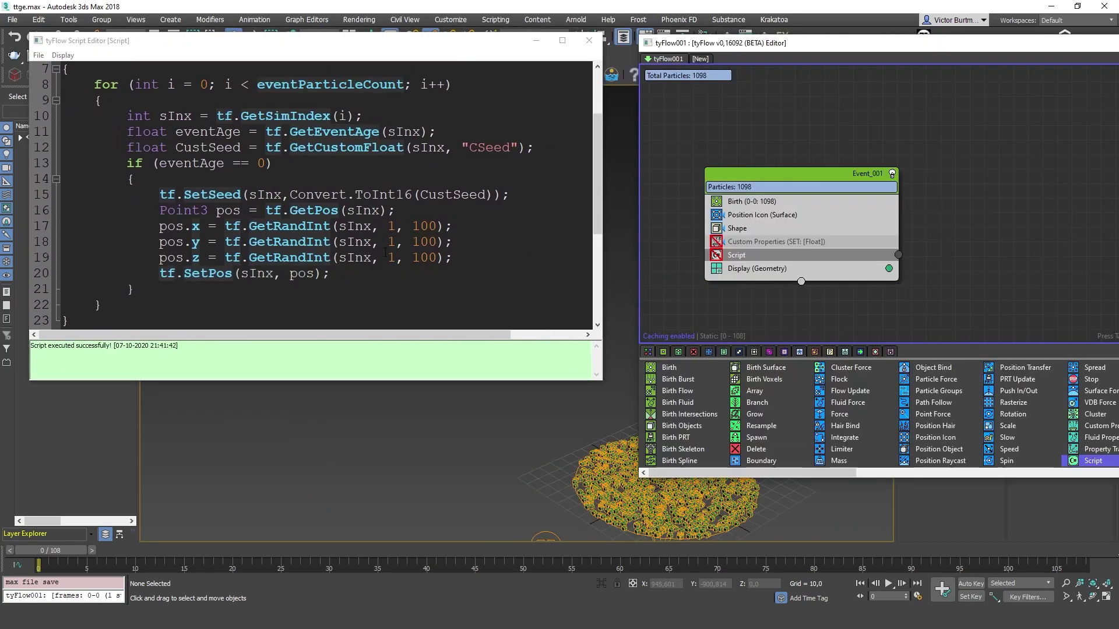
pyautogui.moveTo(140, 289); pyautogui.dragTo(64, 115)
pyautogui.keyDown('alt'); pyautogui.moveTo(572, 452); pyautogui.dragTo(522, 445, button='middle'); pyautogui.keyUp('alt')
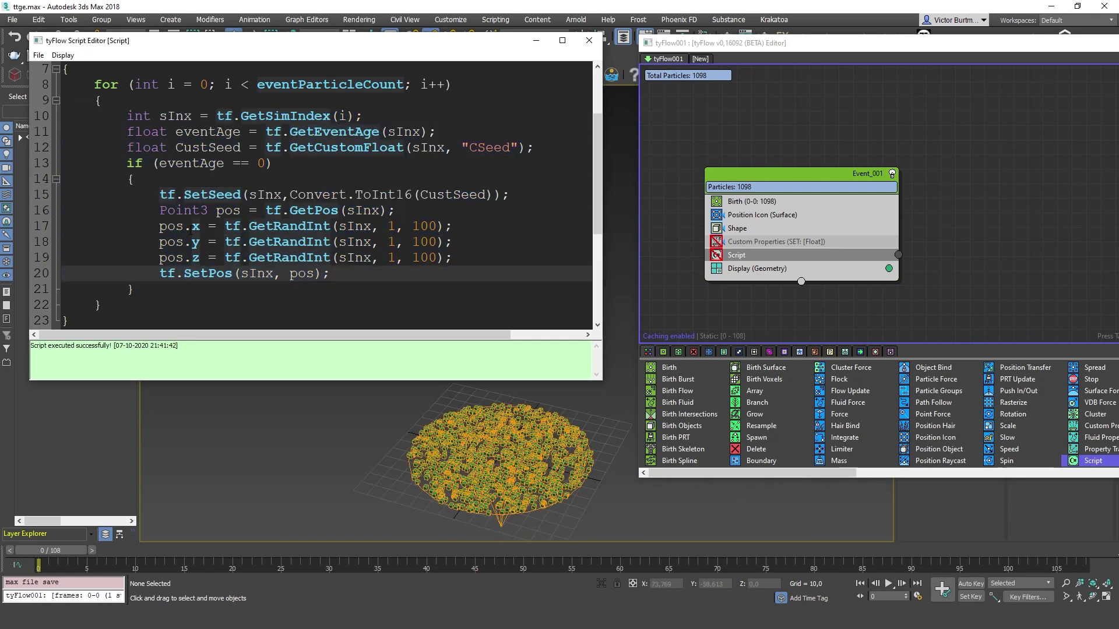
pyautogui.click(191, 227)
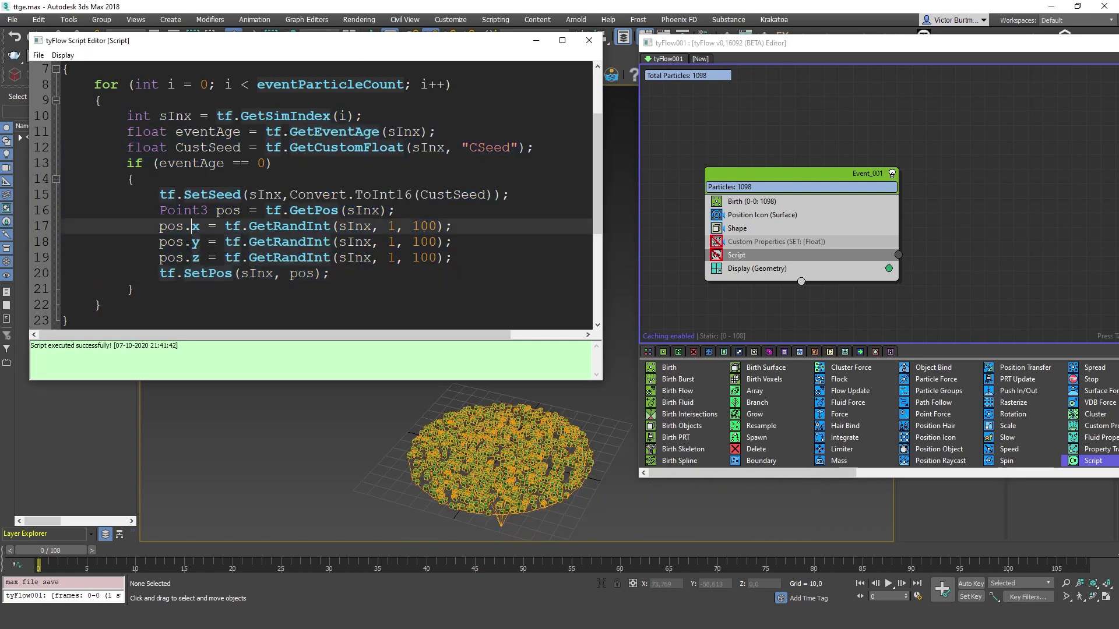
pyautogui.moveTo(225, 227); pyautogui.dragTo(438, 227)
pyautogui.click(316, 227)
pyautogui.keyDown('alt'); pyautogui.moveTo(493, 406); pyautogui.dragTo(497, 444, button='middle'); pyautogui.keyUp('alt')
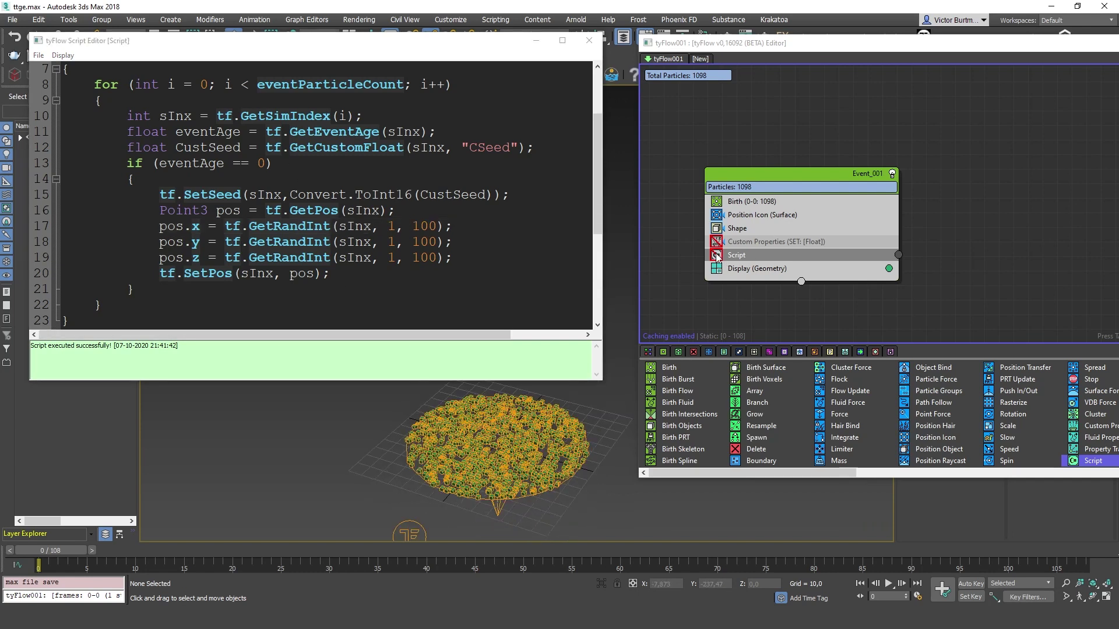
# Step: Enable the Script operator in Event_001 and move the script editor clear of the particle cloud
pyautogui.click(717, 256)
pyautogui.keyDown('alt'); pyautogui.moveTo(498, 421); pyautogui.dragTo(519, 449, button='middle'); pyautogui.keyUp('alt')
pyautogui.scroll(-5, 519, 449)
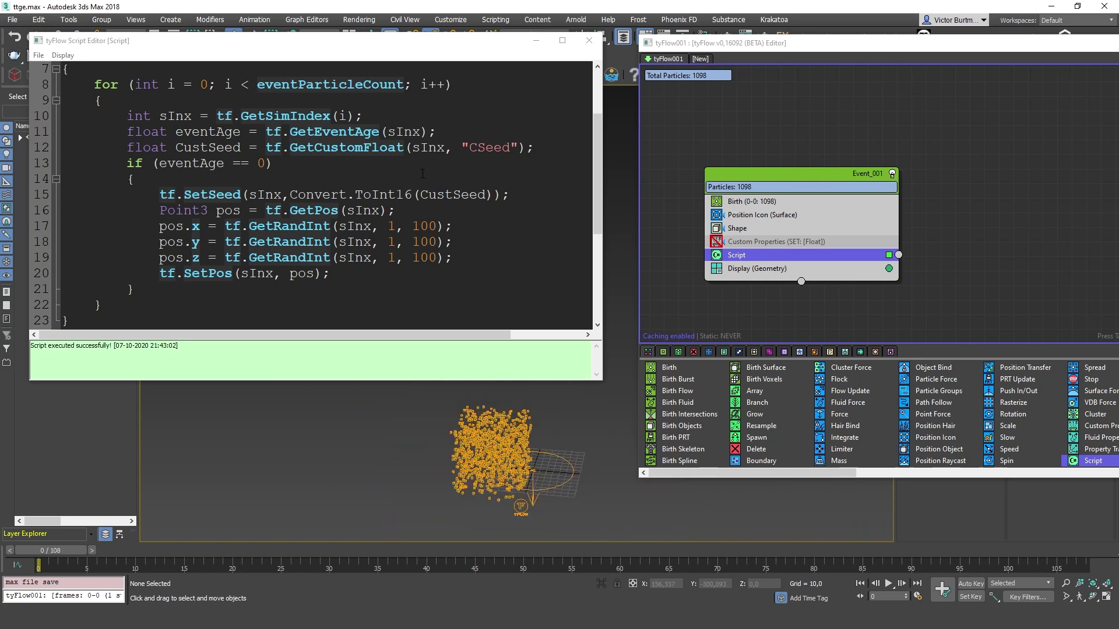
pyautogui.moveTo(396, 48); pyautogui.dragTo(329, 0)
pyautogui.moveTo(458, 1); pyautogui.dragTo(415, 30)
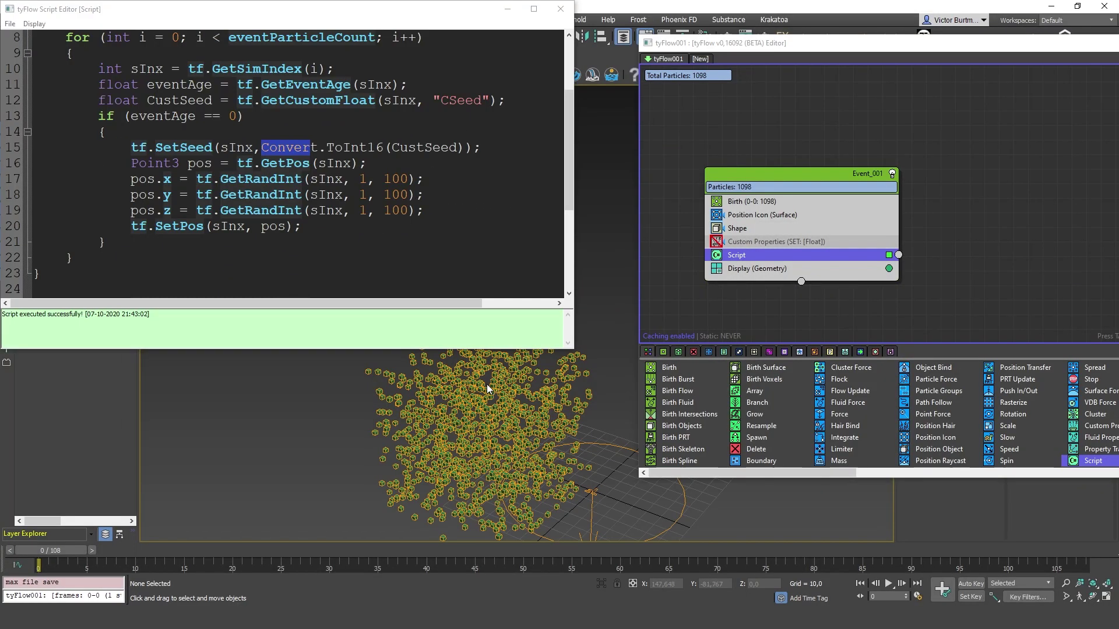
pyautogui.scroll(-3, 483, 408)
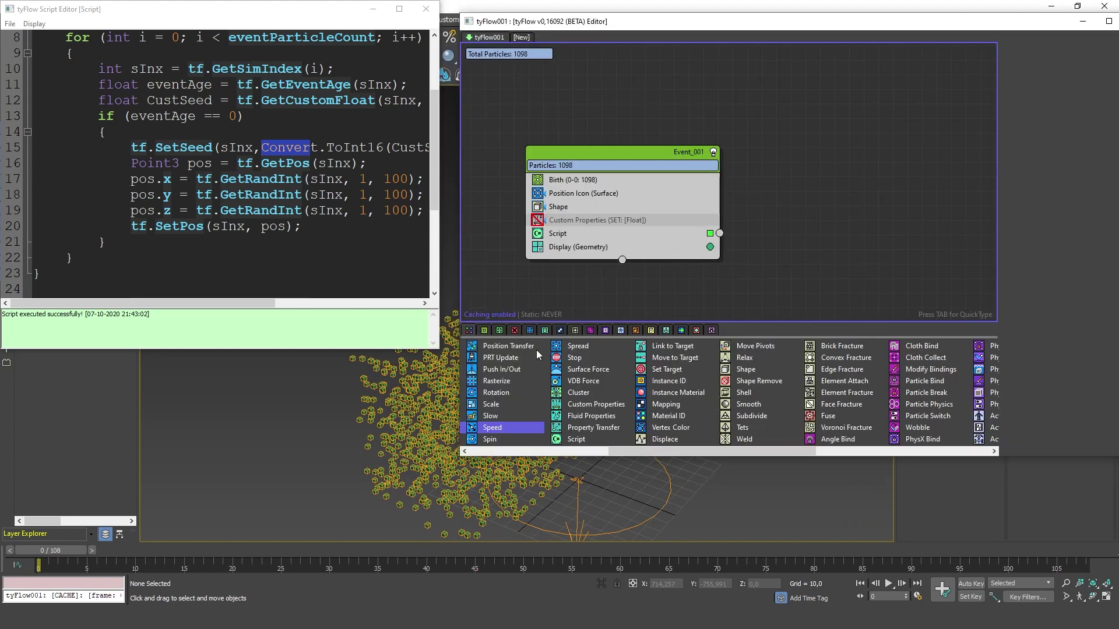
# Step: Add a Rotation operator as a new event beside Event_001 and bring its settings into view
pyautogui.click(574, 357)
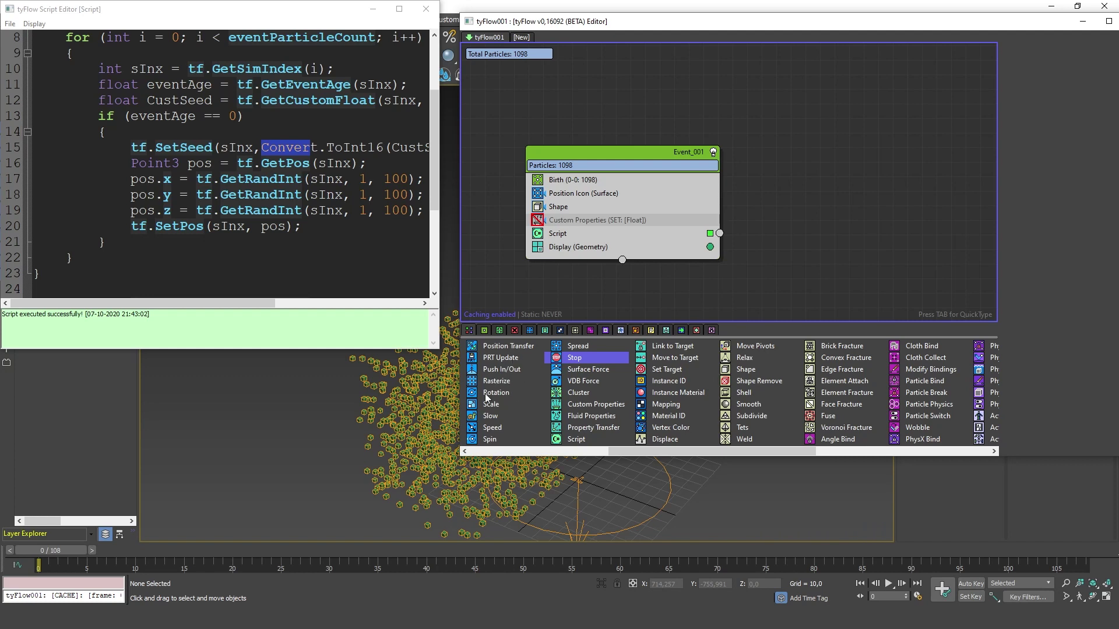
pyautogui.moveTo(494, 396); pyautogui.dragTo(849, 228)
pyautogui.moveTo(847, 125); pyautogui.dragTo(849, 139)
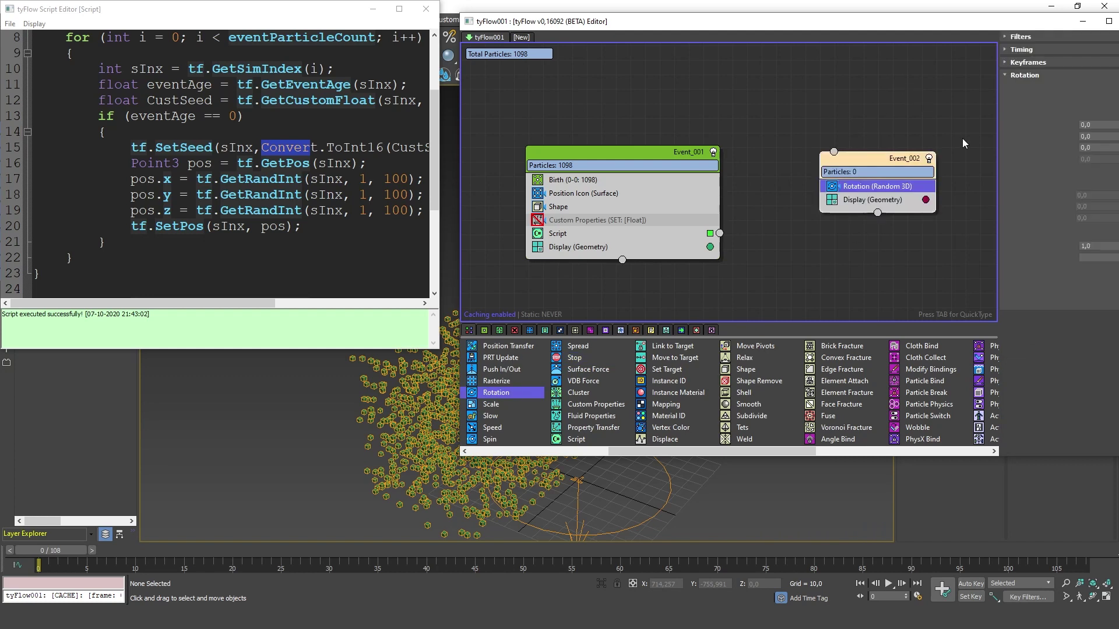
pyautogui.moveTo(930, 25); pyautogui.dragTo(796, 28)
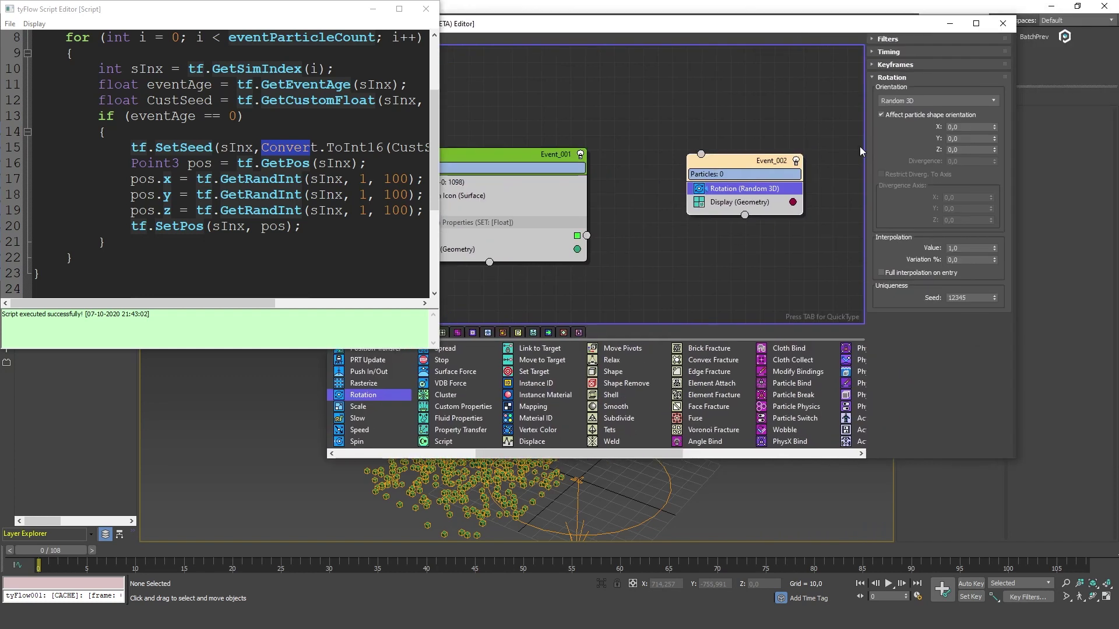
# Step: Try different Seed values on the Rotation operator, such as 12583
pyautogui.click(995, 295)
pyautogui.click(996, 294)
pyautogui.click(996, 295)
pyautogui.moveTo(995, 295); pyautogui.dragTo(996, 185)
pyautogui.moveTo(966, 260); pyautogui.dragTo(888, 237)
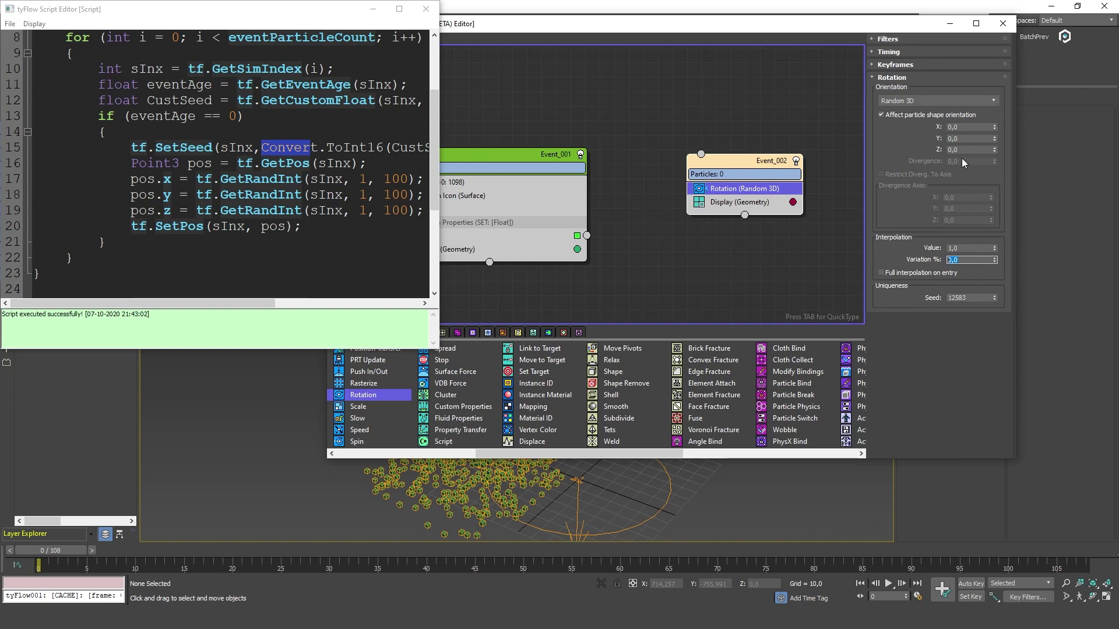
pyautogui.moveTo(995, 297); pyautogui.dragTo(995, 182)
pyautogui.moveTo(995, 296); pyautogui.dragTo(994, 227)
pyautogui.moveTo(966, 298); pyautogui.dragTo(917, 299)
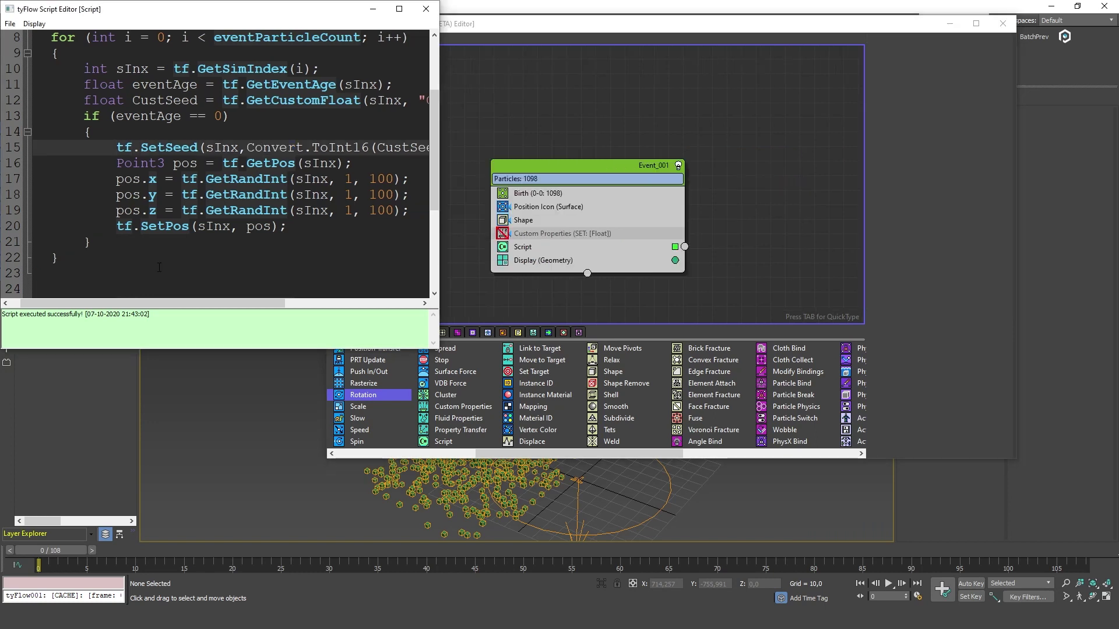
# Step: Try replacing the Convert.ToInt16(CustSeed) argument of tf.SetSeed with the fixed seed 12345
pyautogui.moveTo(140, 304); pyautogui.dragTo(161, 303)
pyautogui.moveTo(99, 148); pyautogui.dragTo(384, 148)
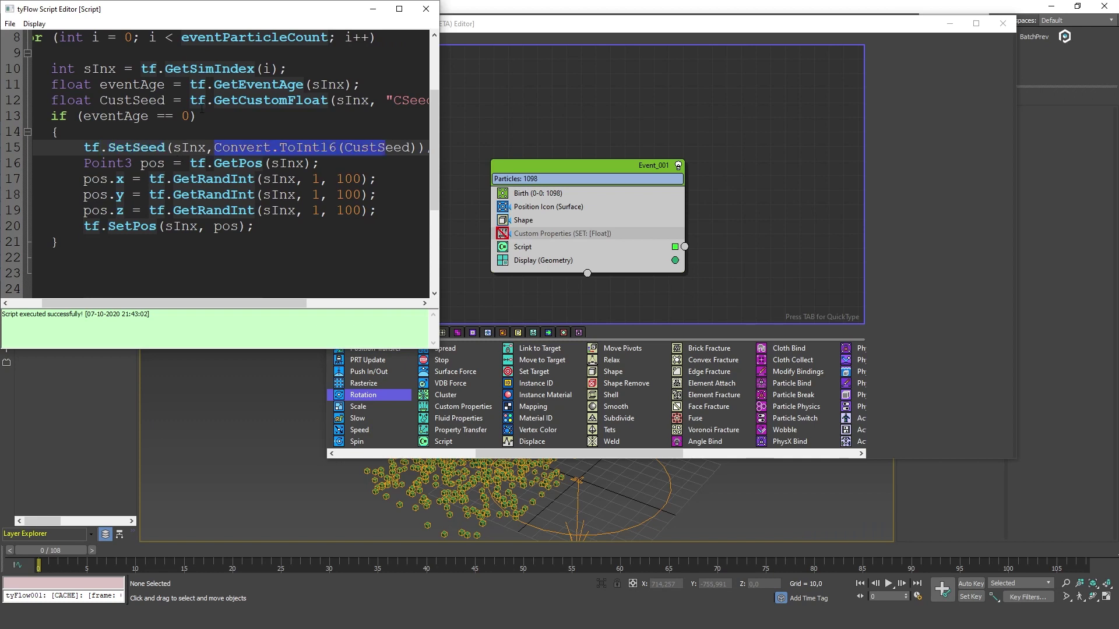
pyautogui.click(219, 151)
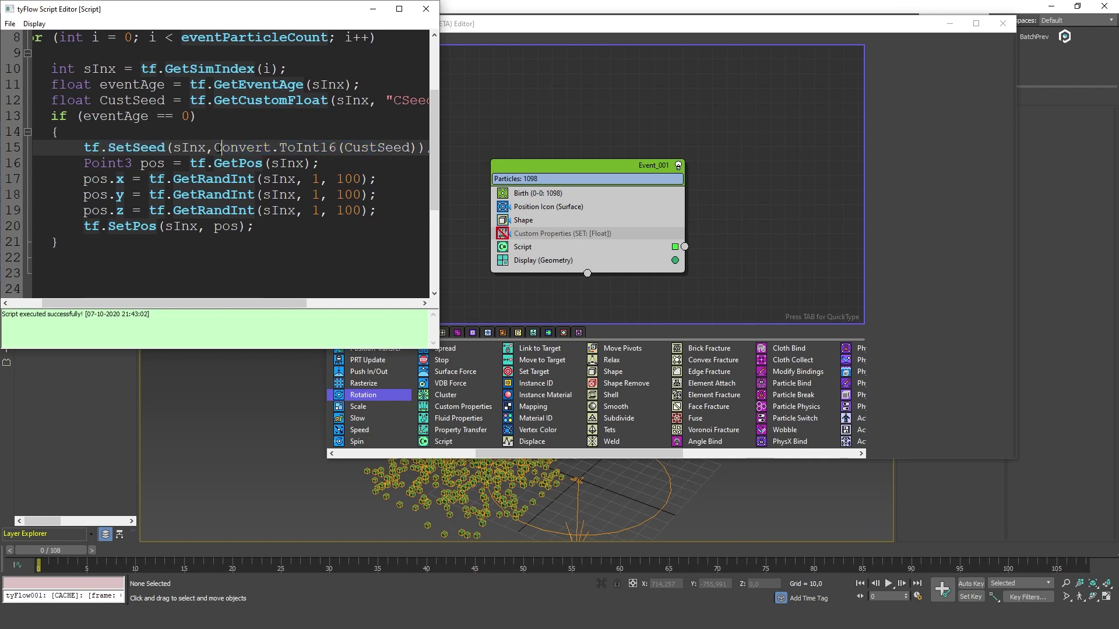
pyautogui.moveTo(214, 148); pyautogui.dragTo(417, 148)
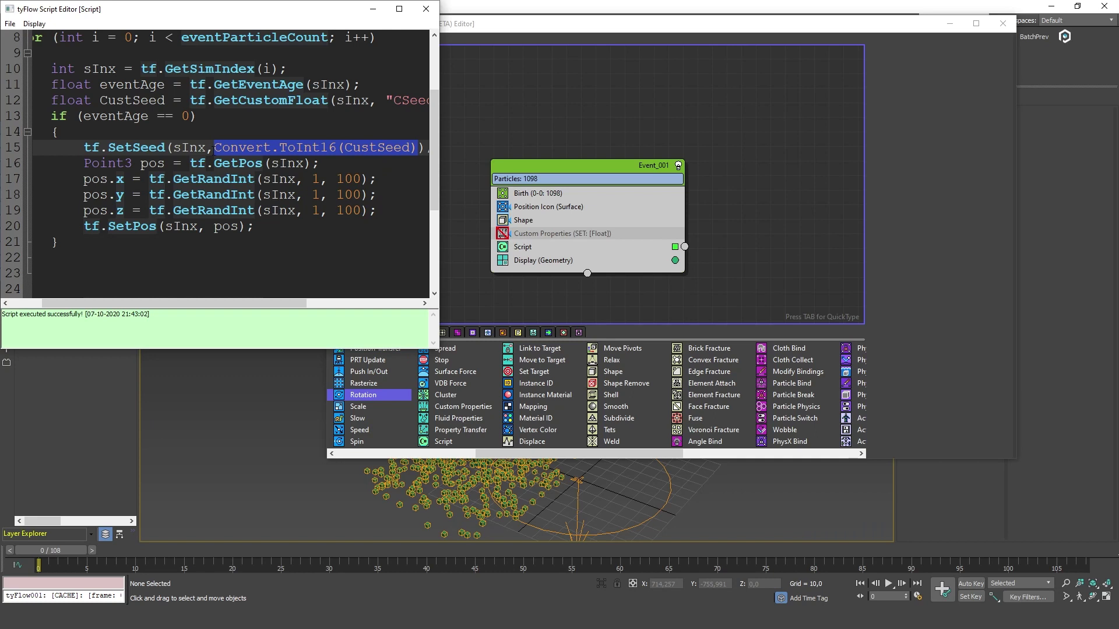
pyautogui.moveTo(214, 147); pyautogui.dragTo(416, 148)
pyautogui.scroll(1, 416, 198)
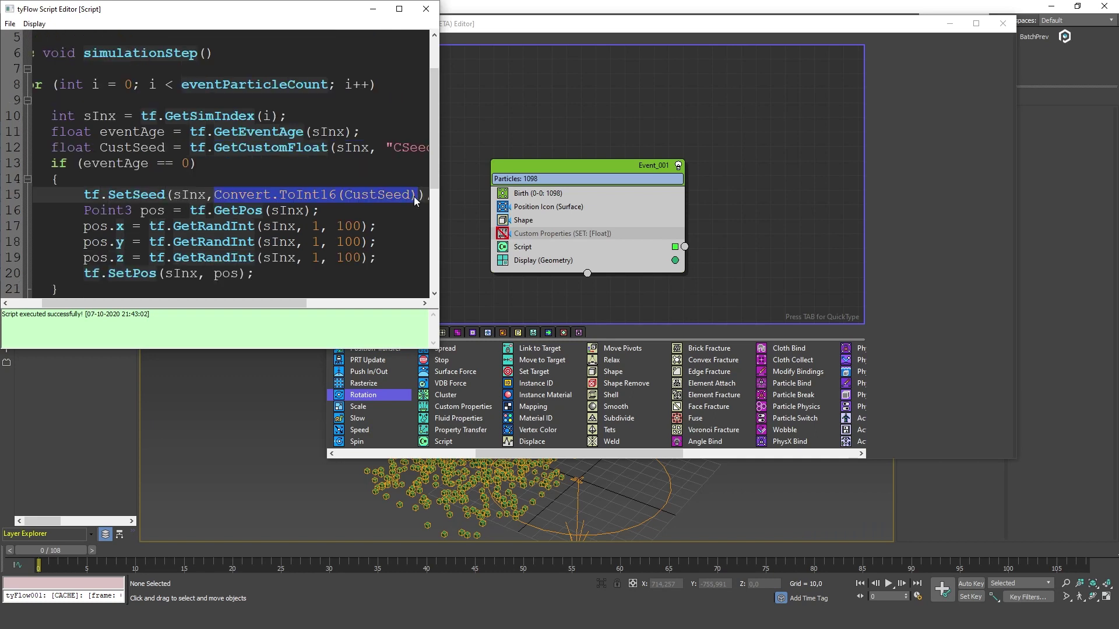
pyautogui.write('12345')
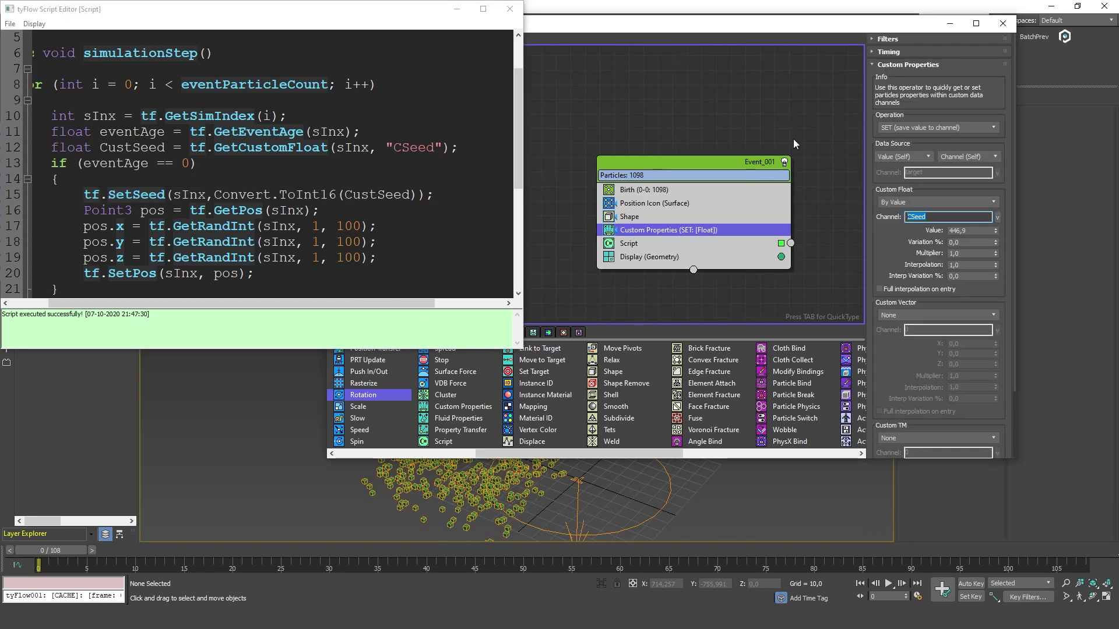
# Step: Set the Custom Properties operator's CSeed float value to 451,3 and check the script line that reads this channel
pyautogui.click(962, 284)
pyautogui.moveTo(996, 233); pyautogui.dragTo(996, 221)
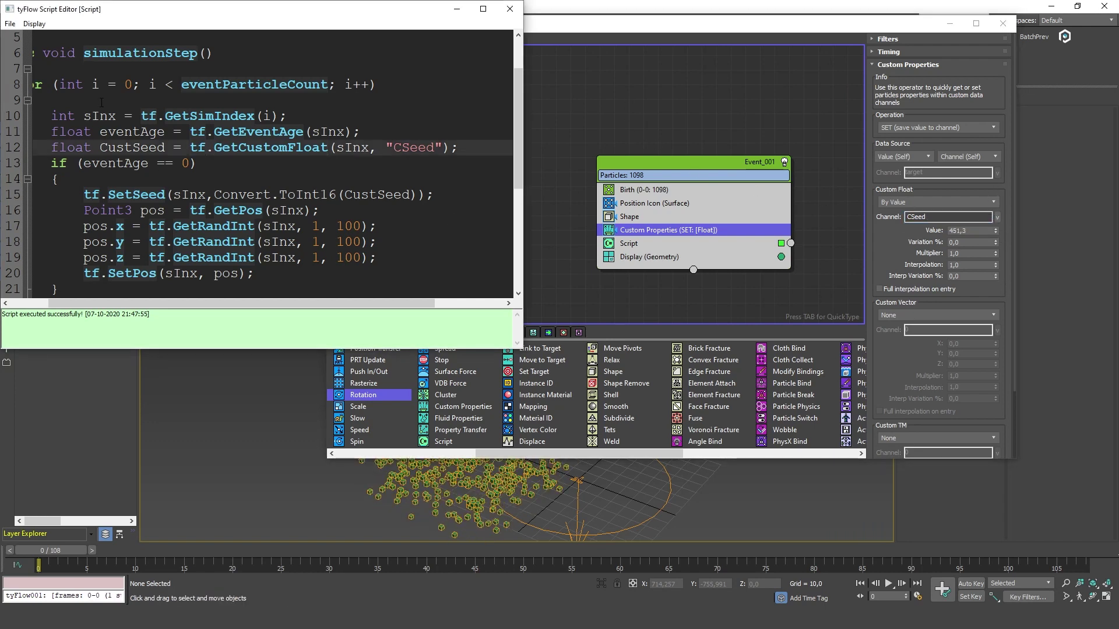
pyautogui.moveTo(51, 147); pyautogui.dragTo(99, 147)
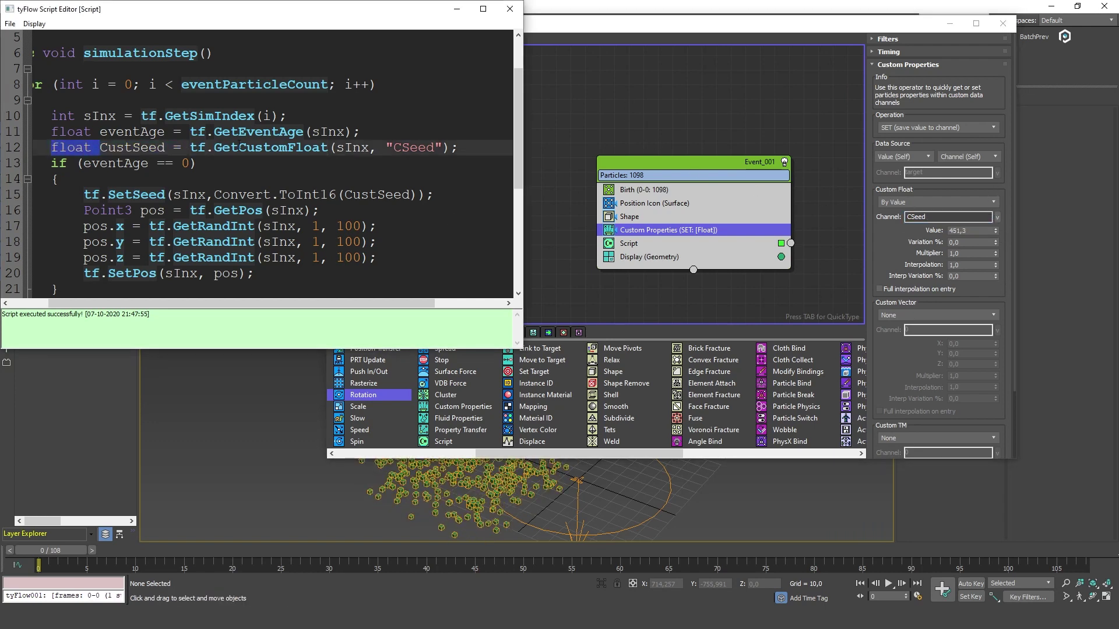
pyautogui.moveTo(385, 147); pyautogui.dragTo(443, 147)
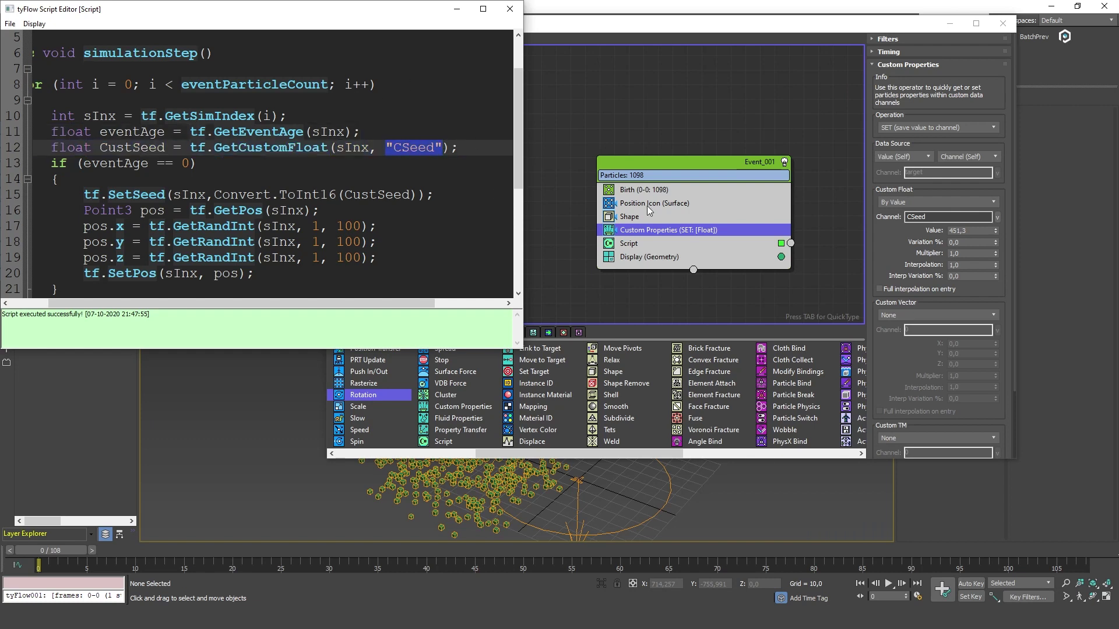
# Step: Review how the script stores the custom float in CustSeed and converts it with Convert.ToInt16 for tf.SetSeed
pyautogui.click(204, 178)
pyautogui.scroll(-1, 175, 146)
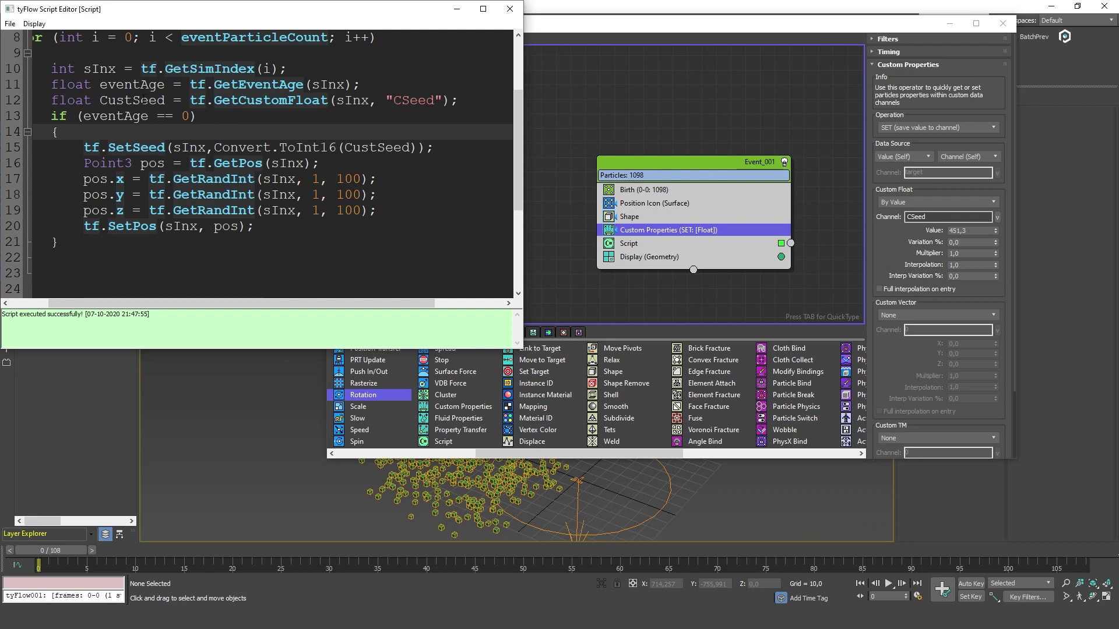
pyautogui.click(141, 100)
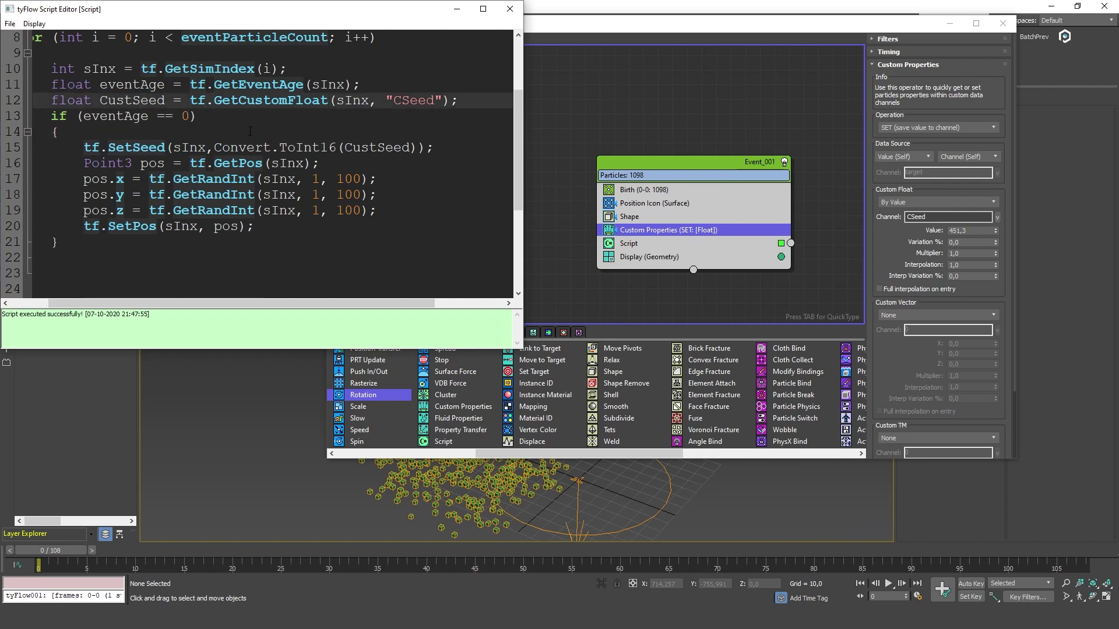
pyautogui.doubleClick(141, 101)
pyautogui.moveTo(213, 147); pyautogui.dragTo(338, 147)
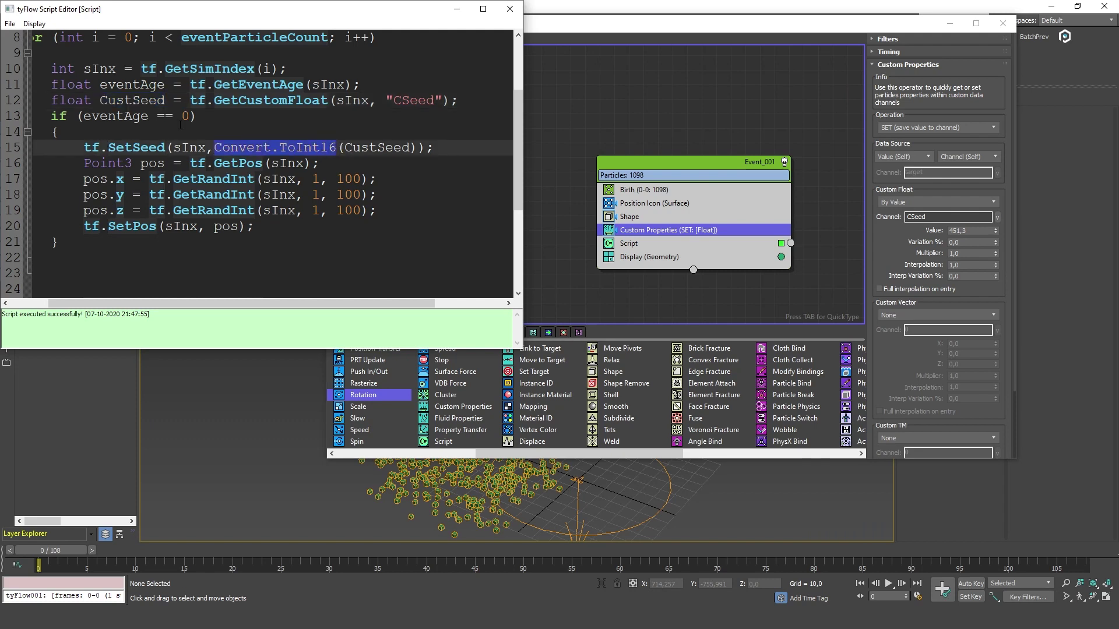
pyautogui.moveTo(338, 147); pyautogui.dragTo(296, 147)
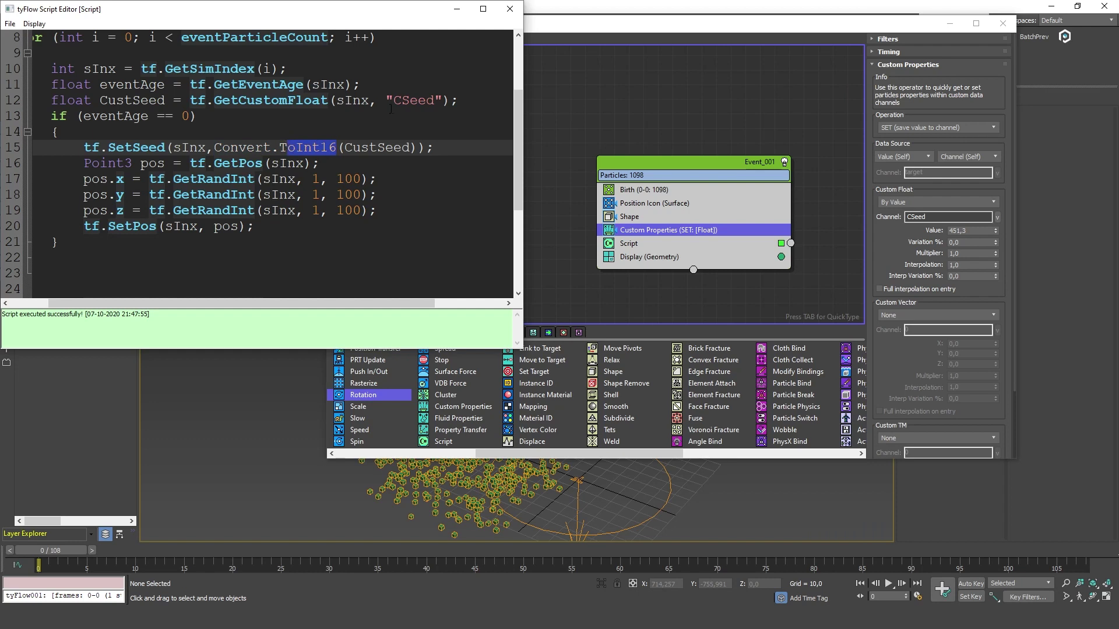
# Step: Close the script editor and move the tyFlow editor aside to uncover the particle cloud
pyautogui.click(510, 9)
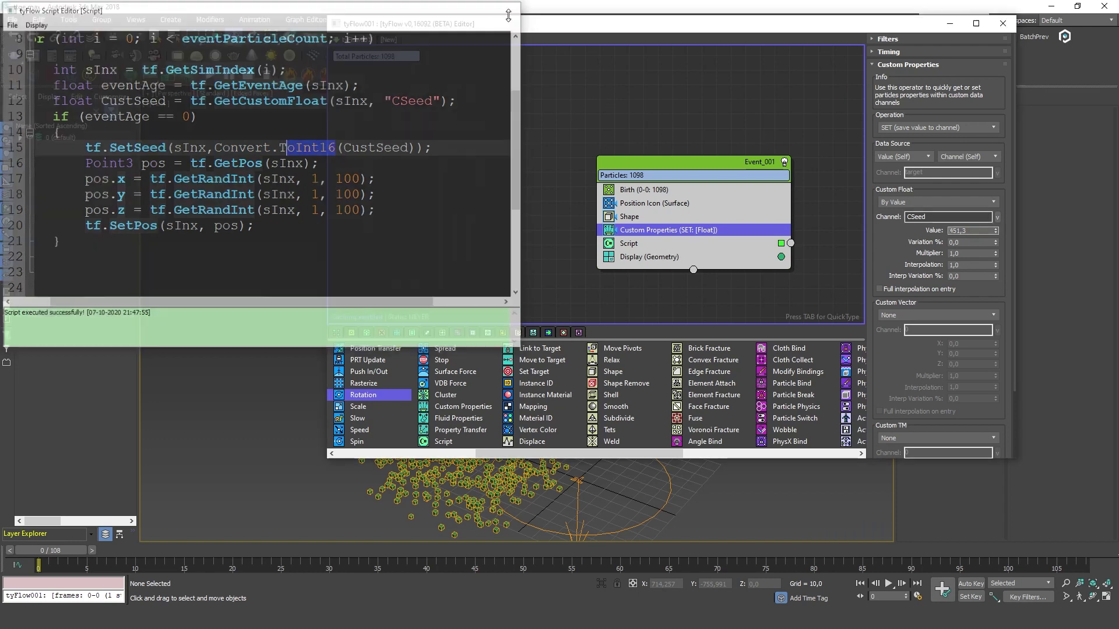
pyautogui.moveTo(608, 27); pyautogui.dragTo(9, 34)
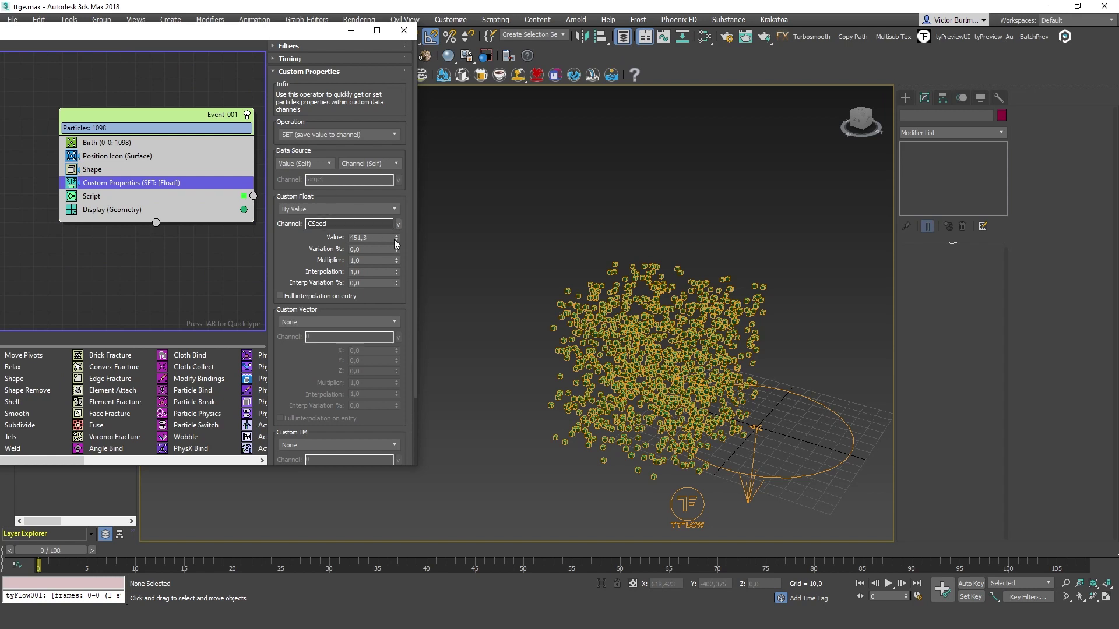
# Step: Raise the Custom Properties operator's CSeed float value to 475,3 and beyond to vary the particle seed
pyautogui.moveTo(396, 239); pyautogui.dragTo(395, 145)
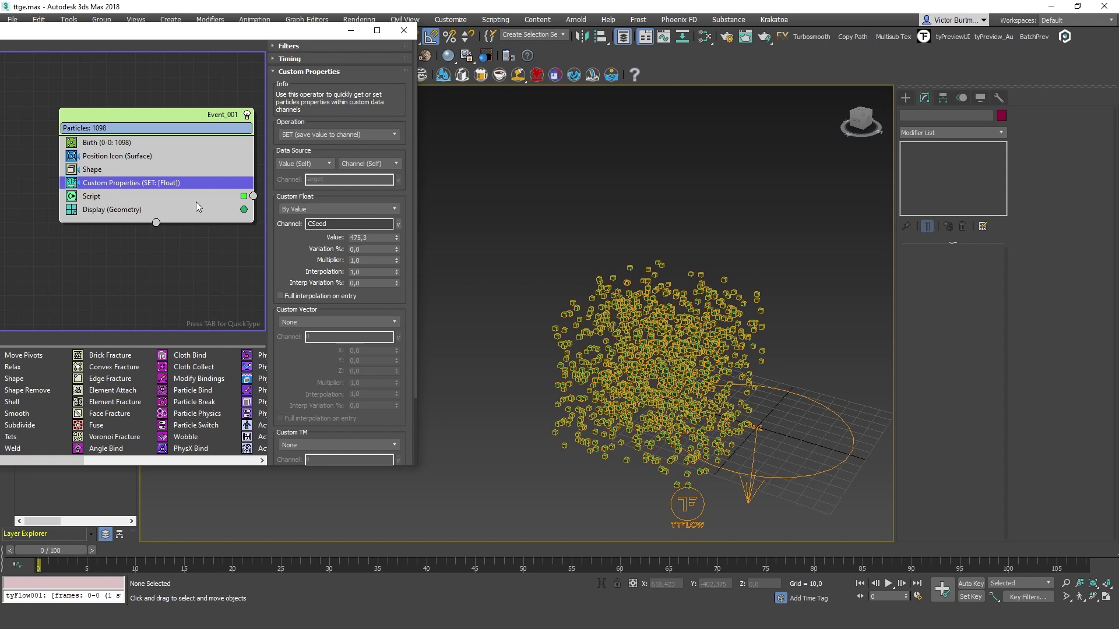
pyautogui.moveTo(396, 238); pyautogui.dragTo(397, 180)
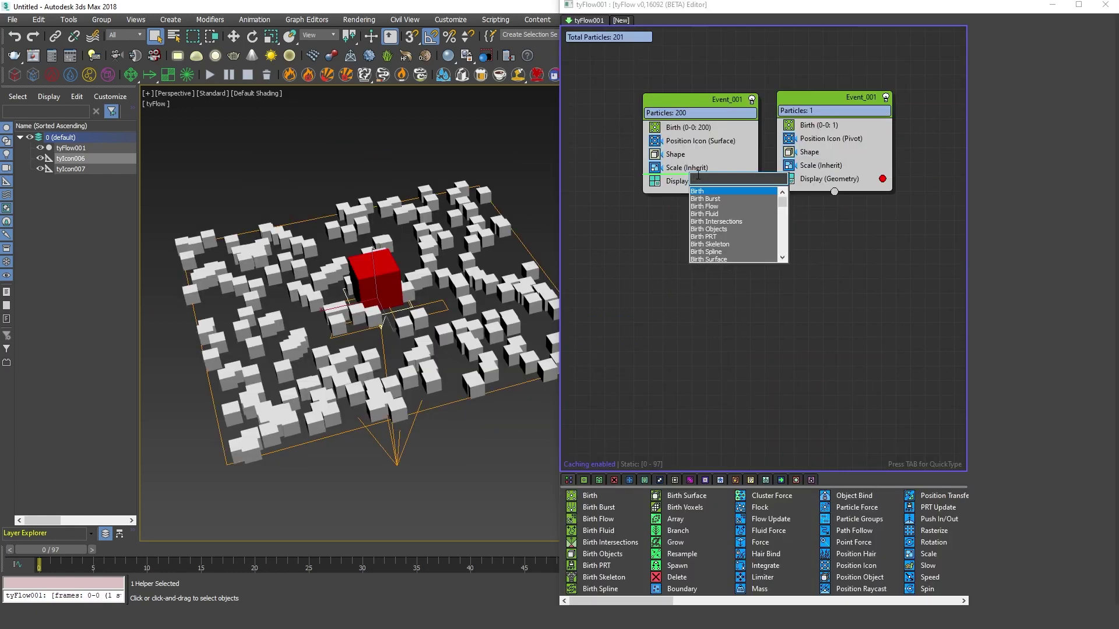
# Step: Add a Property Transfer operator to the 200-particle event with Transfer Vector set to Scale, and scrub the timeline to frame 9
pyautogui.write('propo')
pyautogui.press('BackSpace')
pyautogui.press('Return')
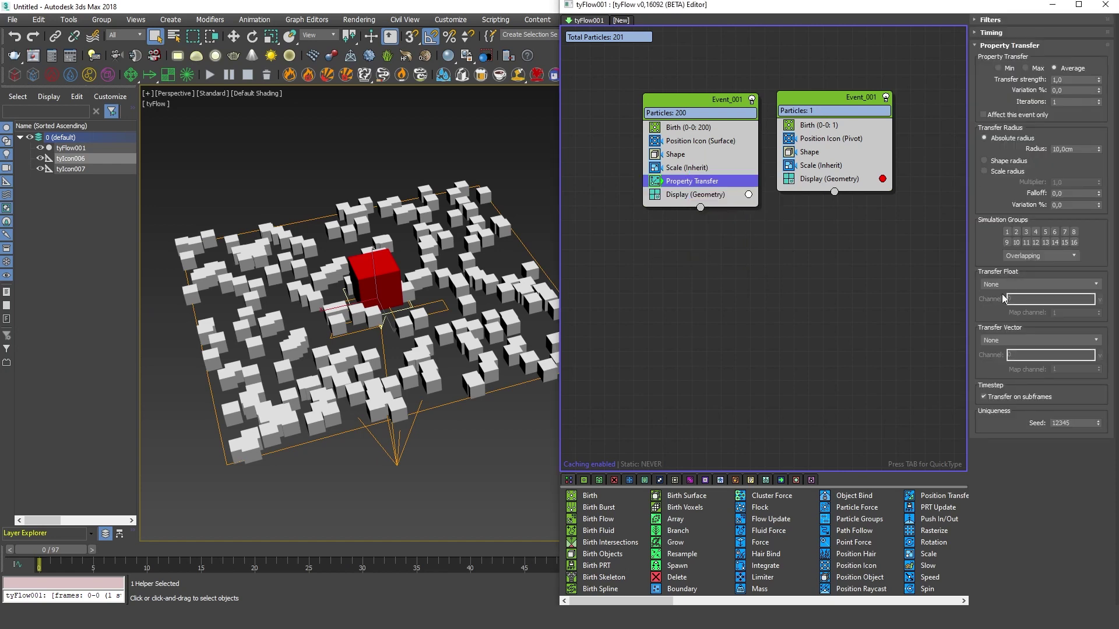
pyautogui.click(1002, 340)
pyautogui.click(998, 374)
pyautogui.moveTo(61, 553); pyautogui.dragTo(113, 515)
pyautogui.moveTo(34, 553); pyautogui.dragTo(147, 551)
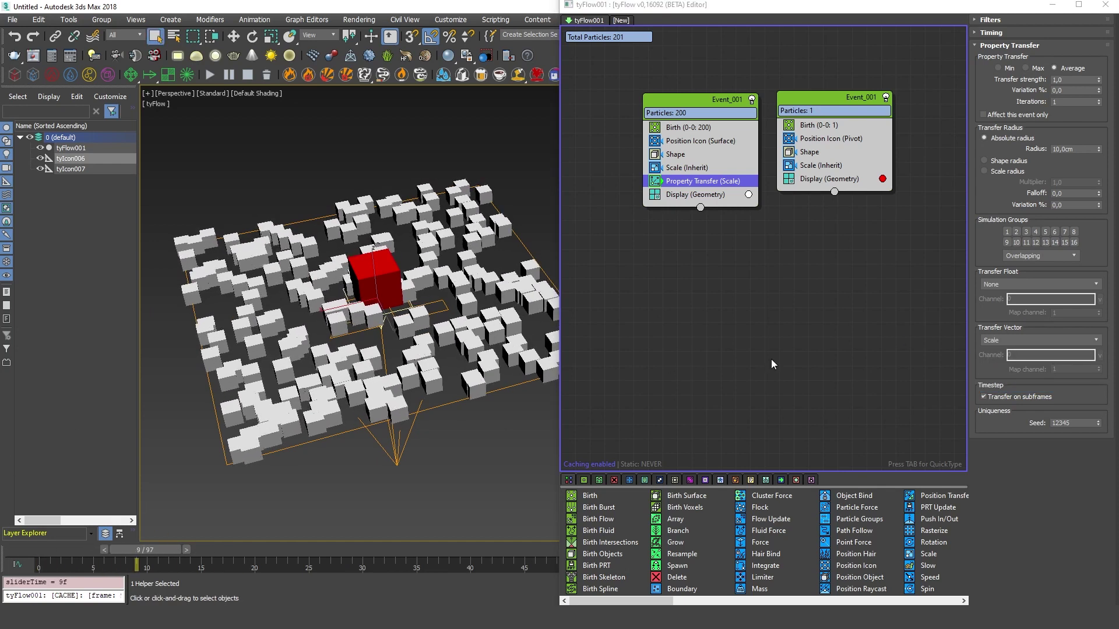
# Step: Set Property Transfer to Max with transfer strength 0,036 and radius 5,4cm, and scrub the timeline to frame 30
pyautogui.click(1027, 68)
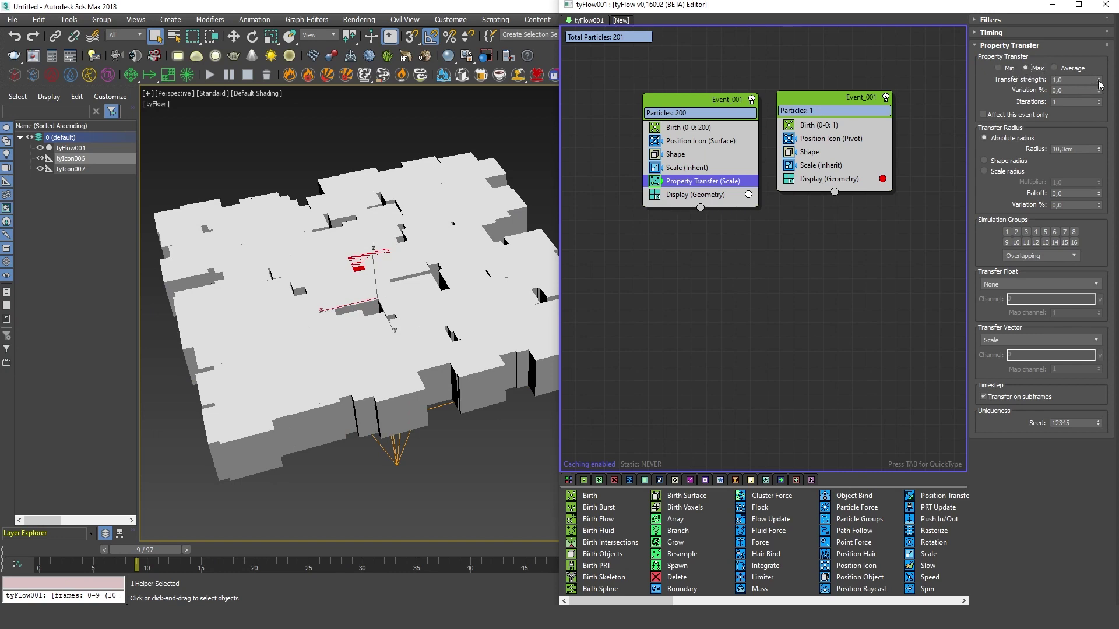
pyautogui.moveTo(1099, 83); pyautogui.dragTo(1064, 219)
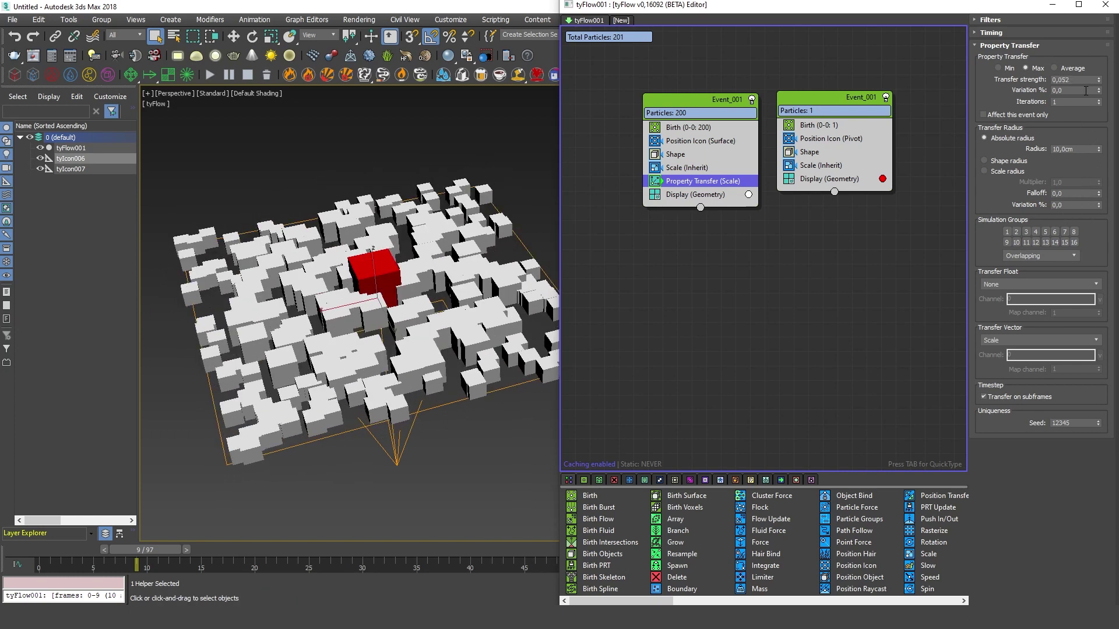
pyautogui.moveTo(1101, 88); pyautogui.dragTo(1101, 93)
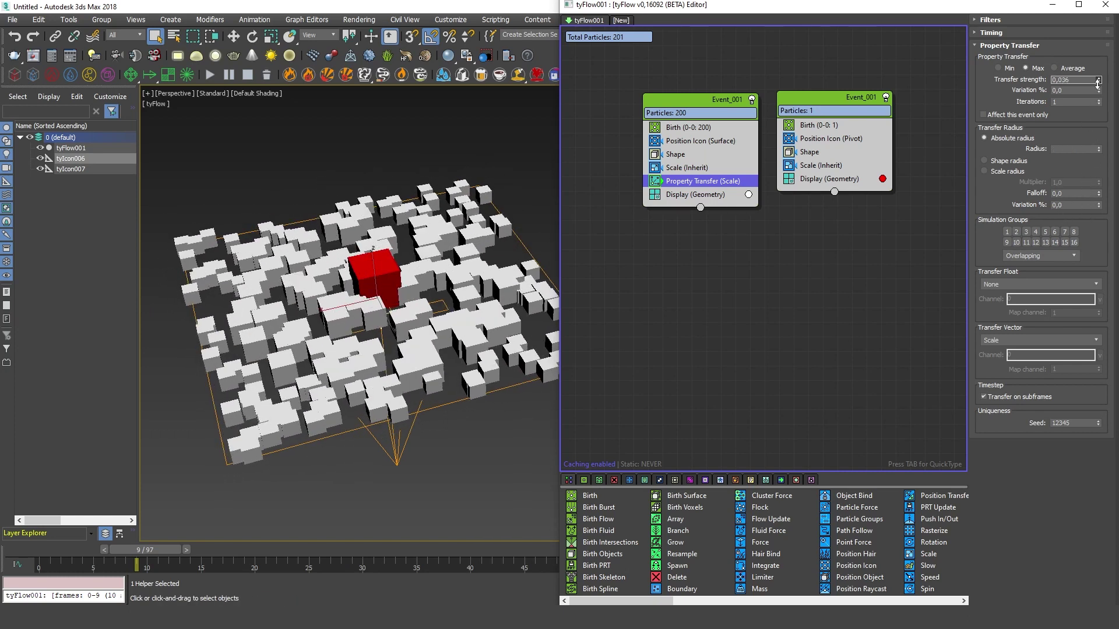
pyautogui.moveTo(1100, 153); pyautogui.dragTo(1109, 178)
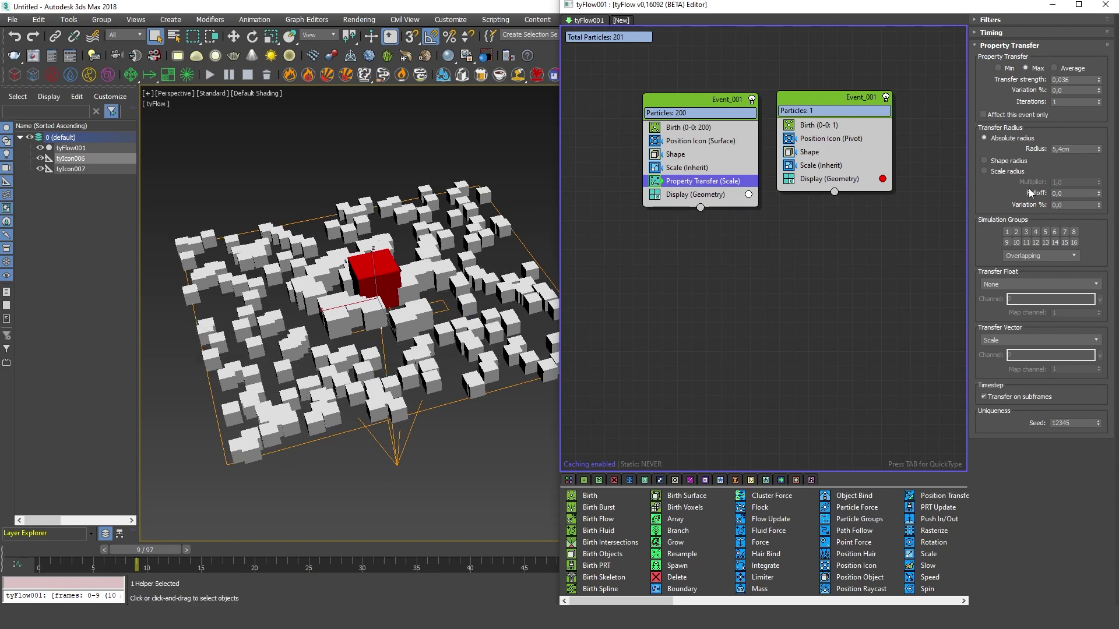
pyautogui.moveTo(35, 550); pyautogui.dragTo(261, 513)
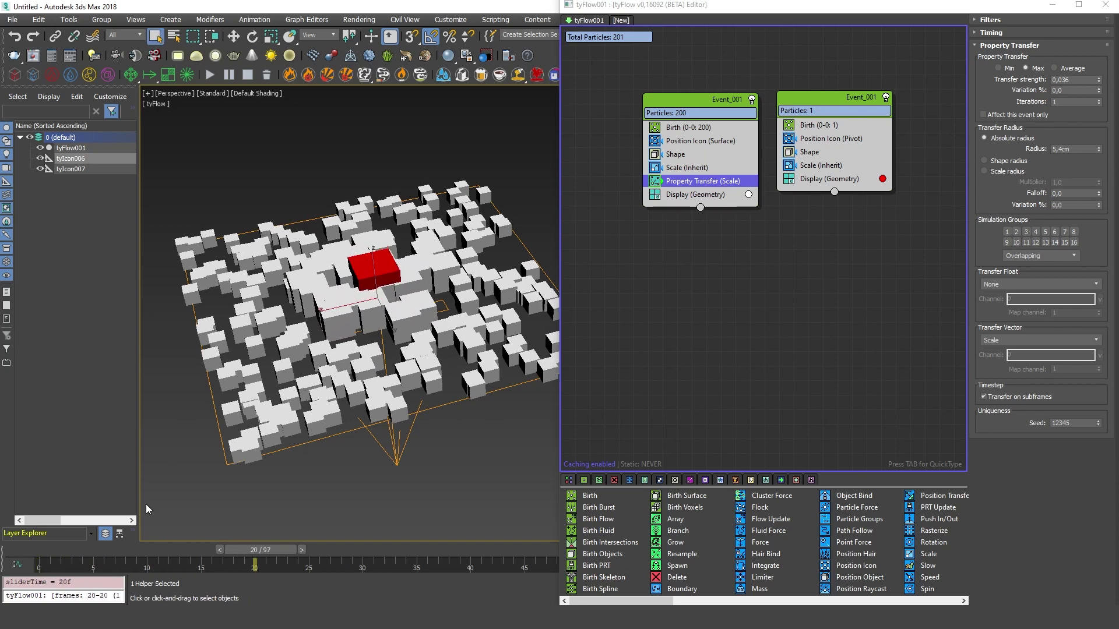
pyautogui.moveTo(44, 550); pyautogui.dragTo(927, 484)
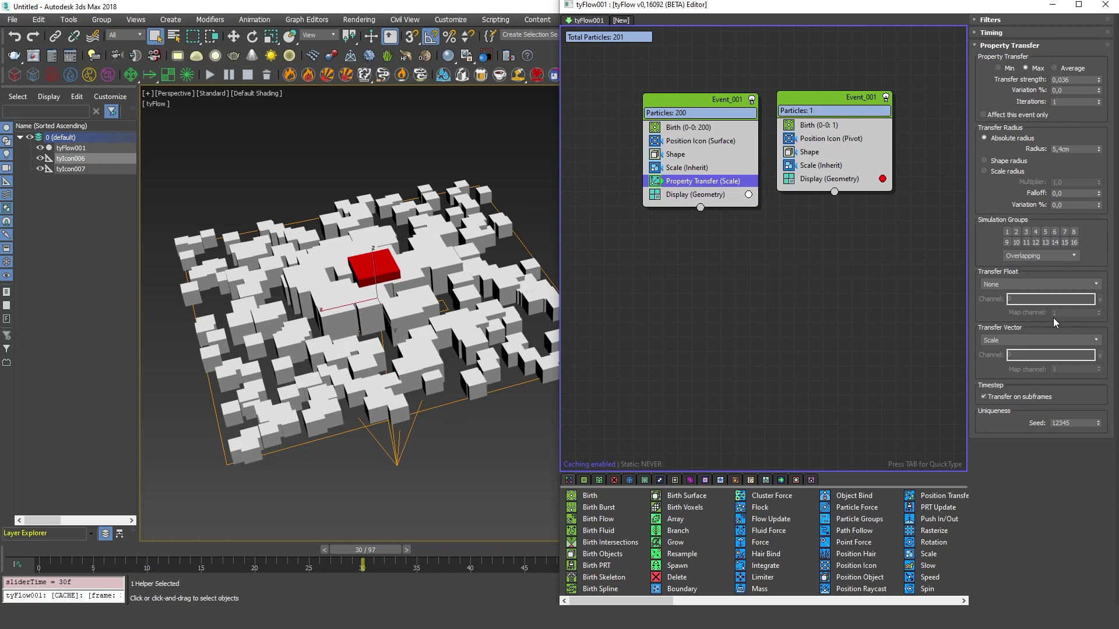
pyautogui.click(1034, 340)
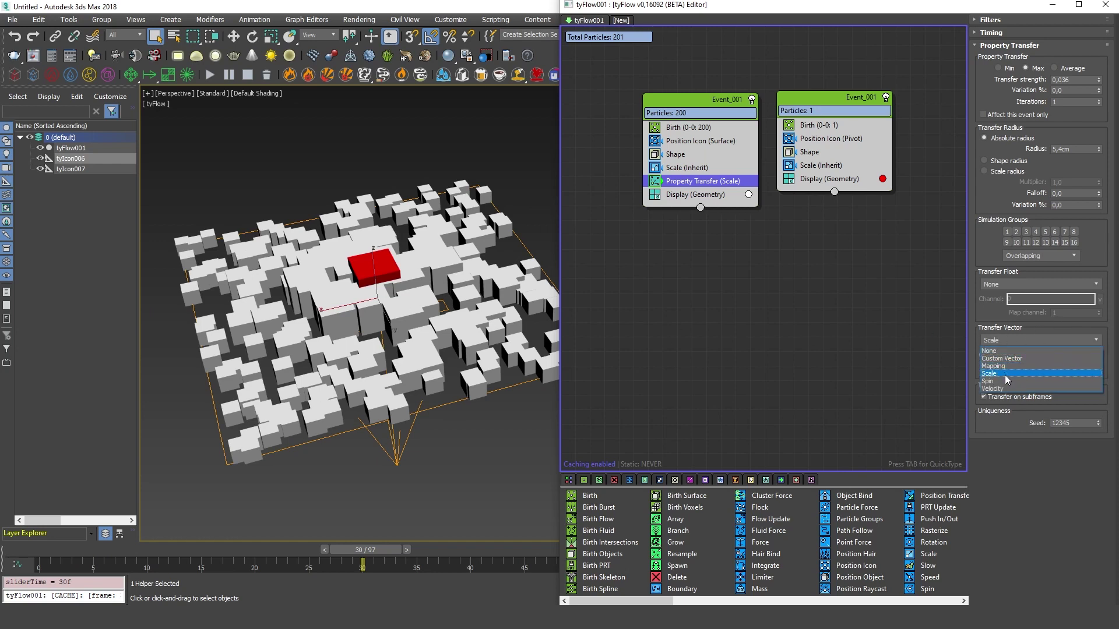
pyautogui.click(1007, 297)
pyautogui.click(1057, 283)
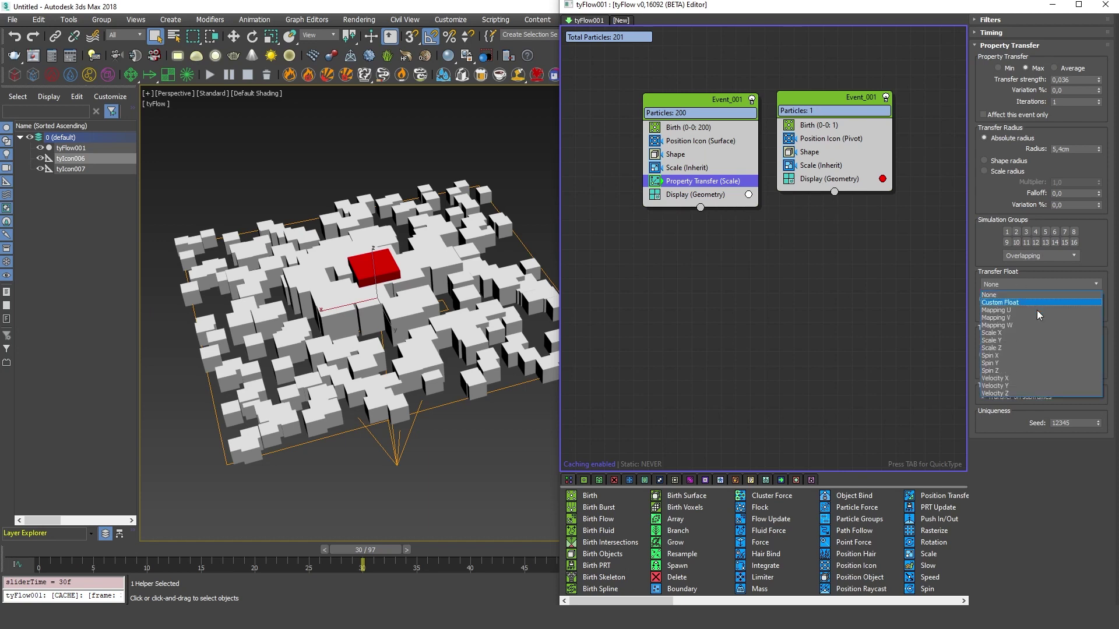
pyautogui.click(980, 268)
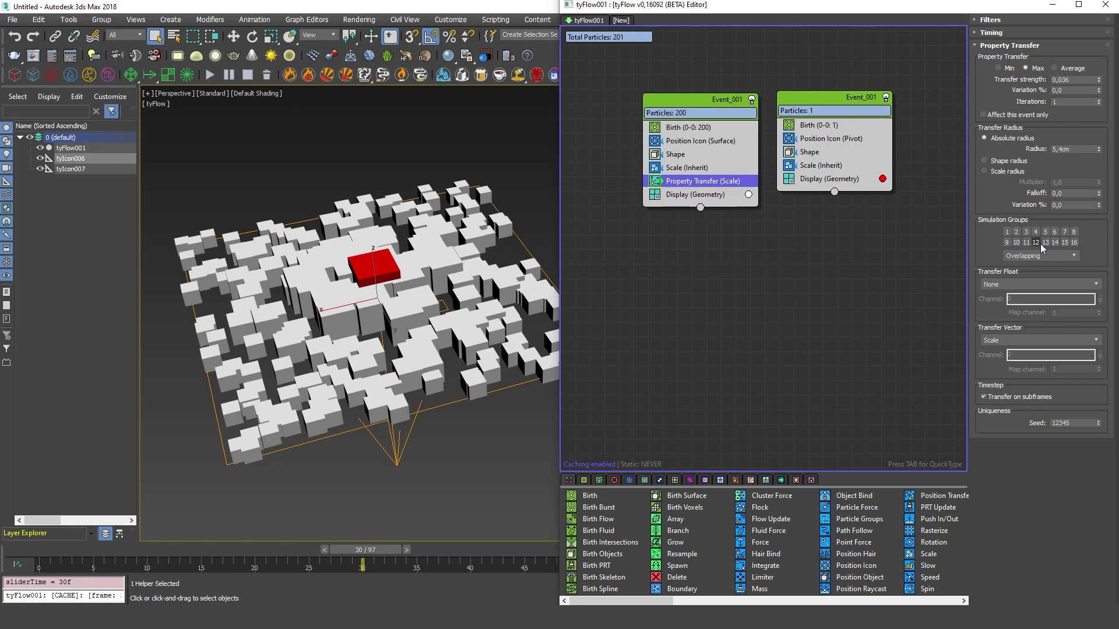
# Step: Restrict the Property Transfer operator to simulation group 2 and check the effect at frame 15
pyautogui.click(1017, 232)
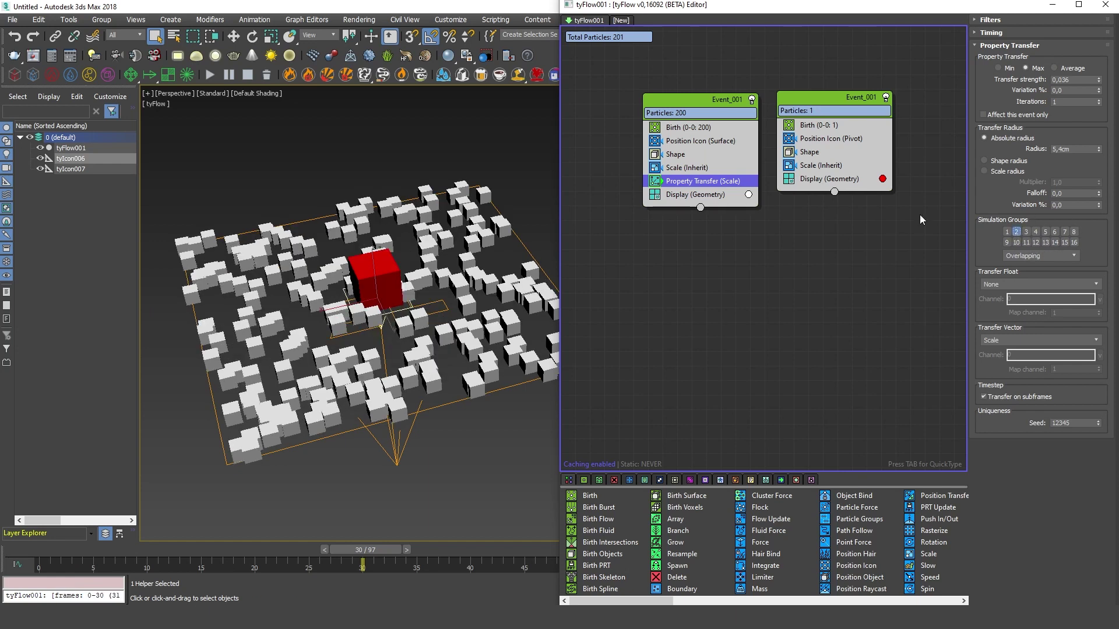
pyautogui.click(49, 543)
pyautogui.click(216, 551)
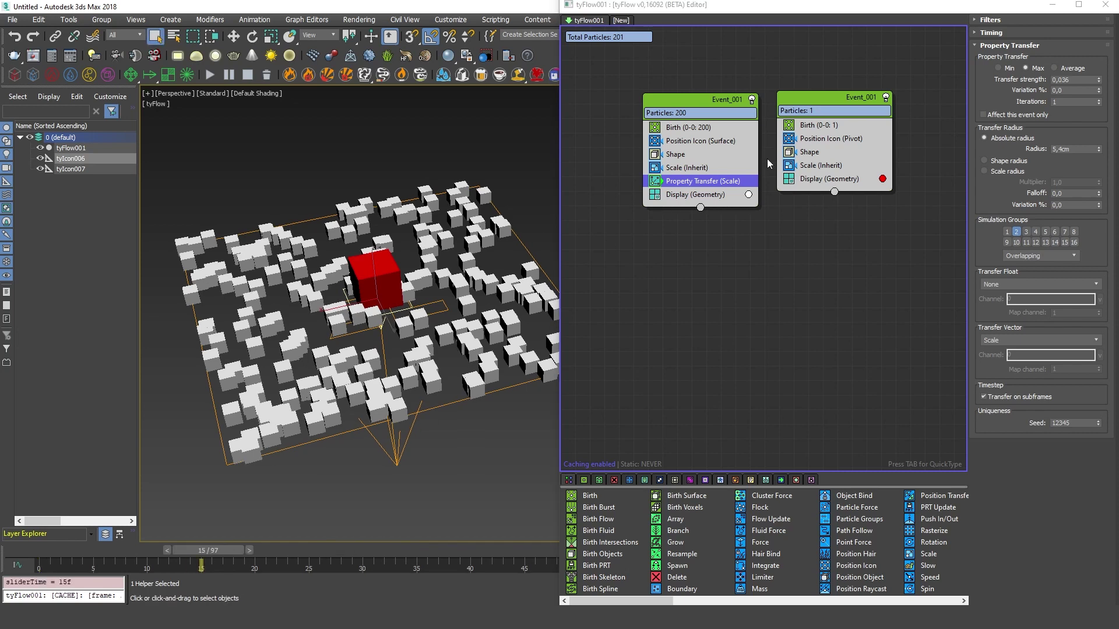
# Step: Add a Particle Groups operator to the single-particle event, assign simulation group 2, and scrub the timeline to test the scale transfer
pyautogui.moveTo(836, 159); pyautogui.dragTo(834, 159, button='middle')
pyautogui.press('Tab')
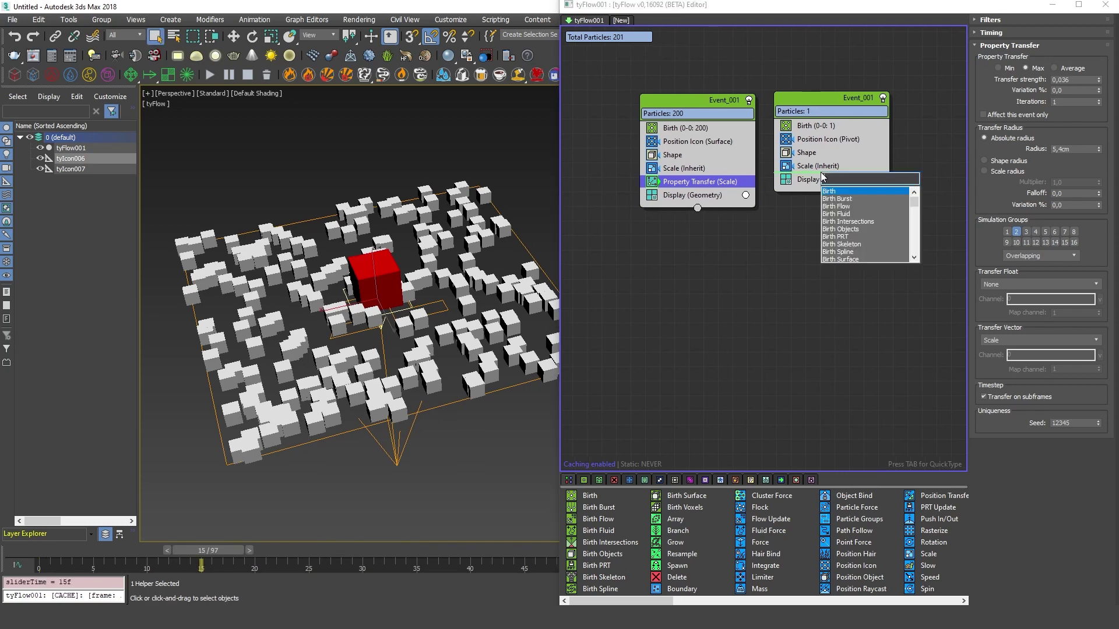
pyautogui.write('pos')
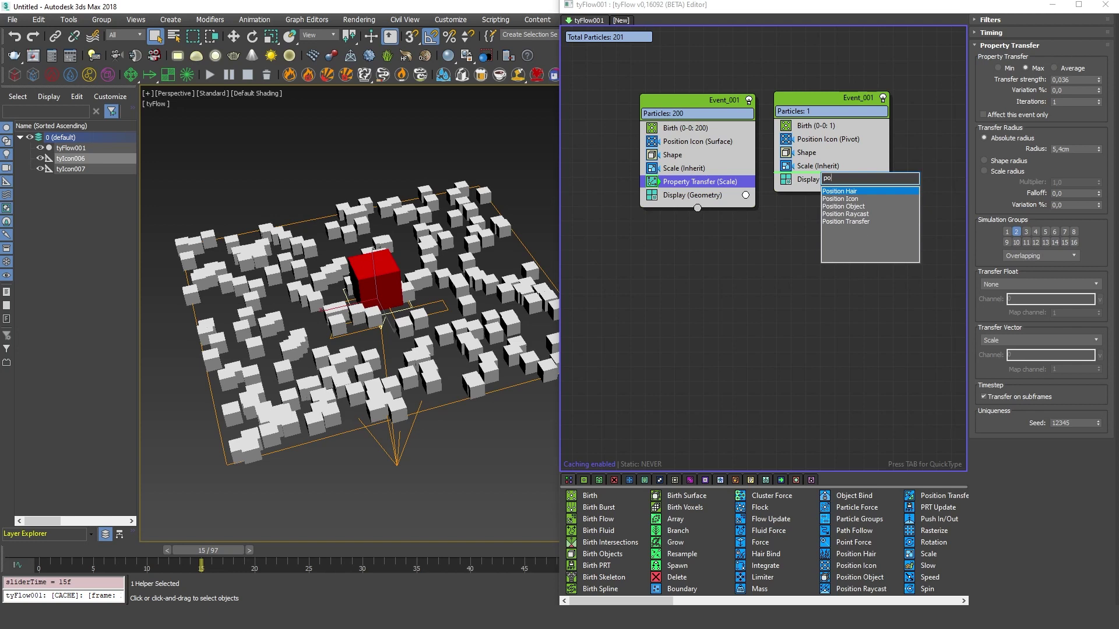
pyautogui.press('BackSpace')
pyautogui.press('BackSpace')
pyautogui.write('grou')
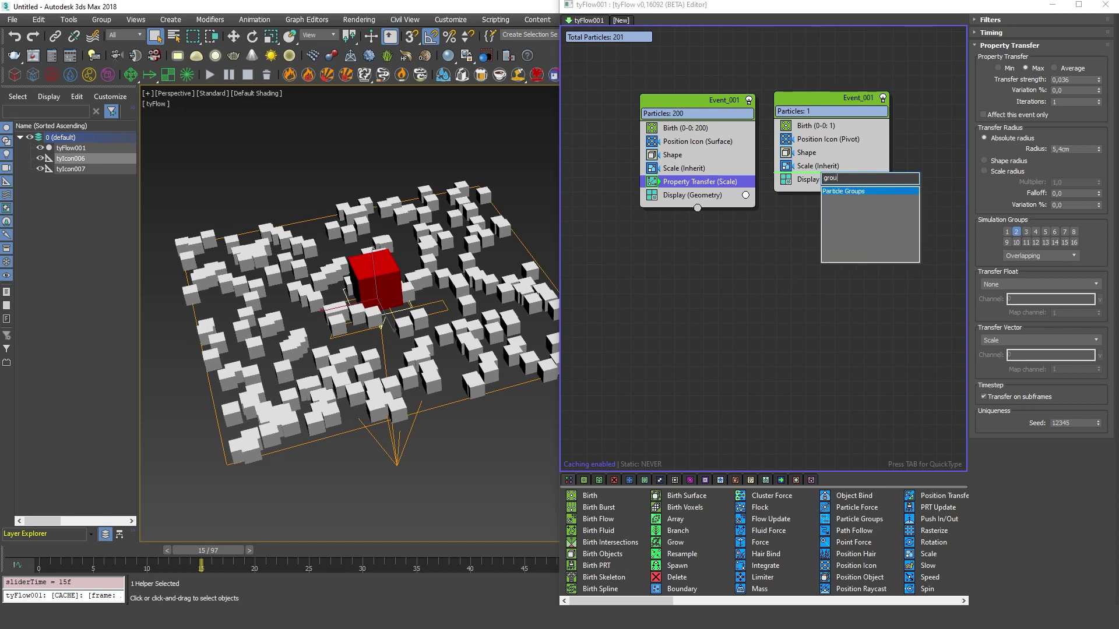
pyautogui.press('Return')
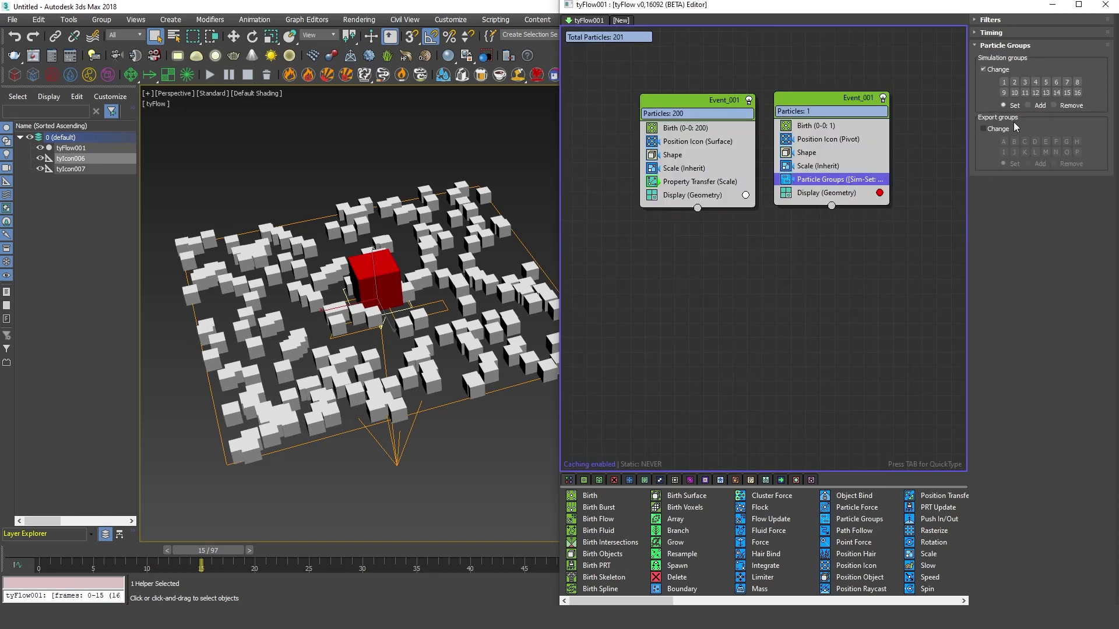
pyautogui.click(1015, 82)
pyautogui.moveTo(38, 551); pyautogui.dragTo(449, 494)
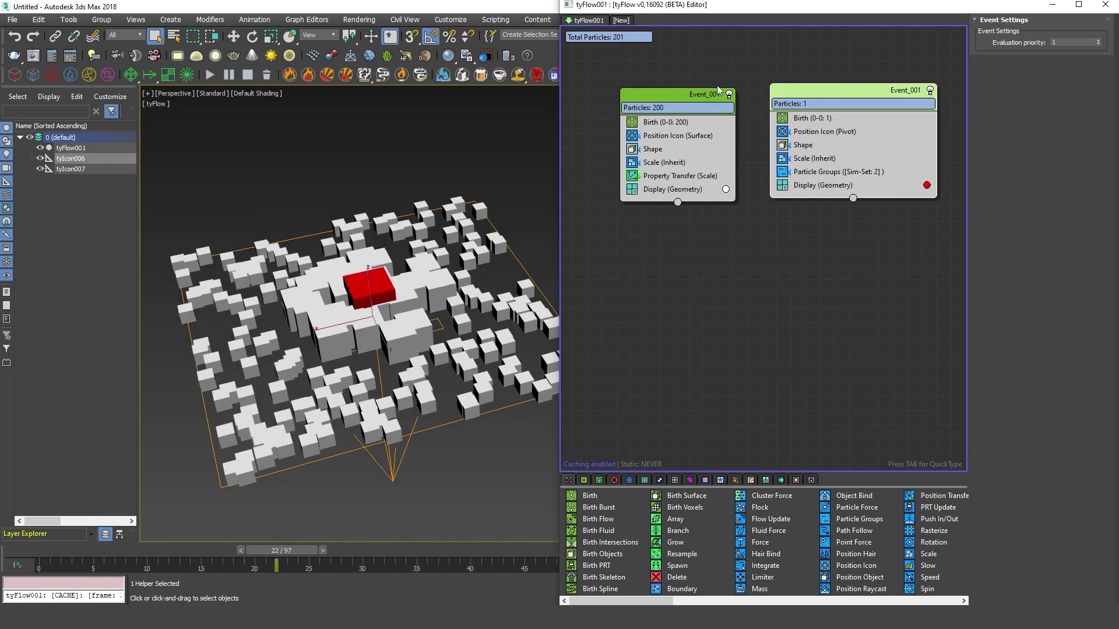
# Step: Space the two events apart, scrub to frame 36 and examine from above how the scale spreads around the red particle
pyautogui.click(675, 94)
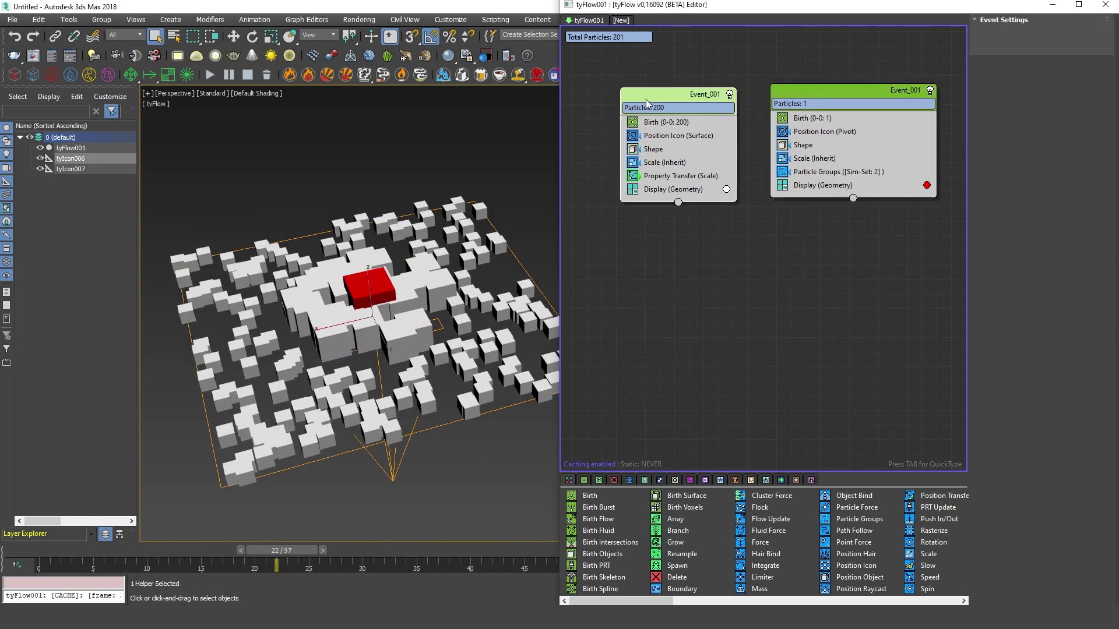
pyautogui.moveTo(820, 92); pyautogui.dragTo(831, 83)
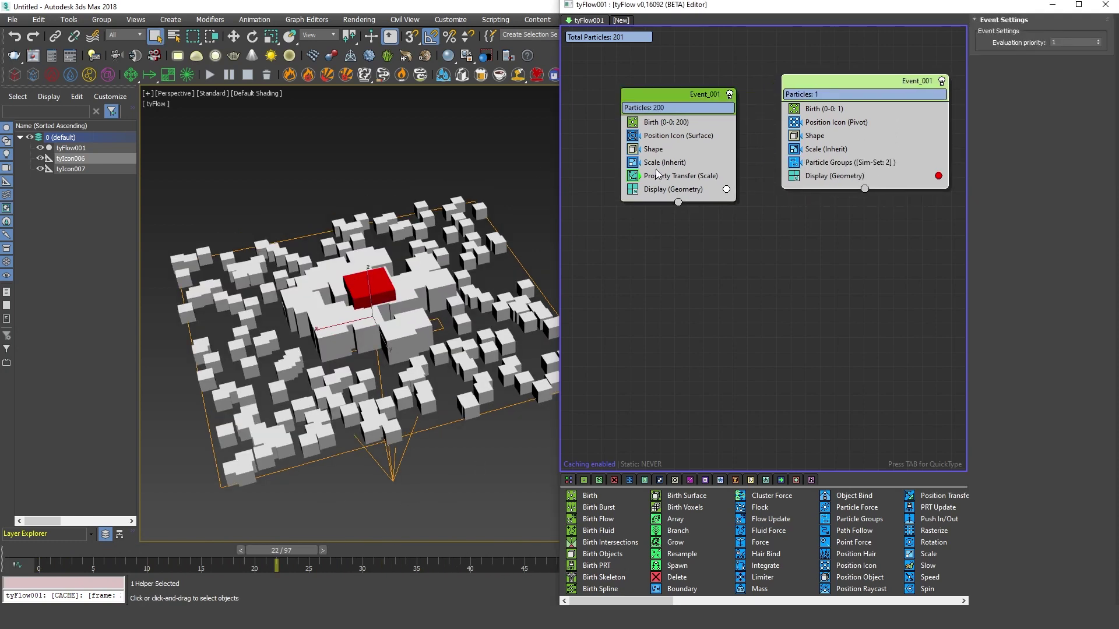
pyautogui.moveTo(34, 551); pyautogui.dragTo(430, 534)
pyautogui.keyDown('alt'); pyautogui.moveTo(443, 277); pyautogui.dragTo(438, 343, button='middle'); pyautogui.keyUp('alt')
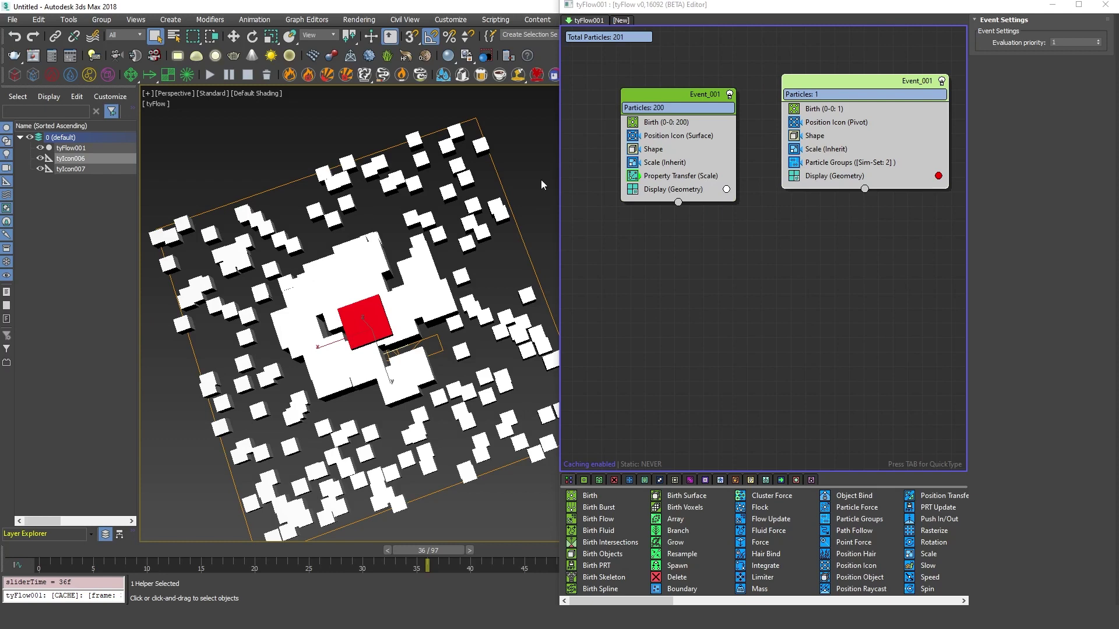
# Step: Increase the Property Transfer operator's absolute radius above 5,4cm and inspect the resulting spread of scaled particles
pyautogui.click(691, 178)
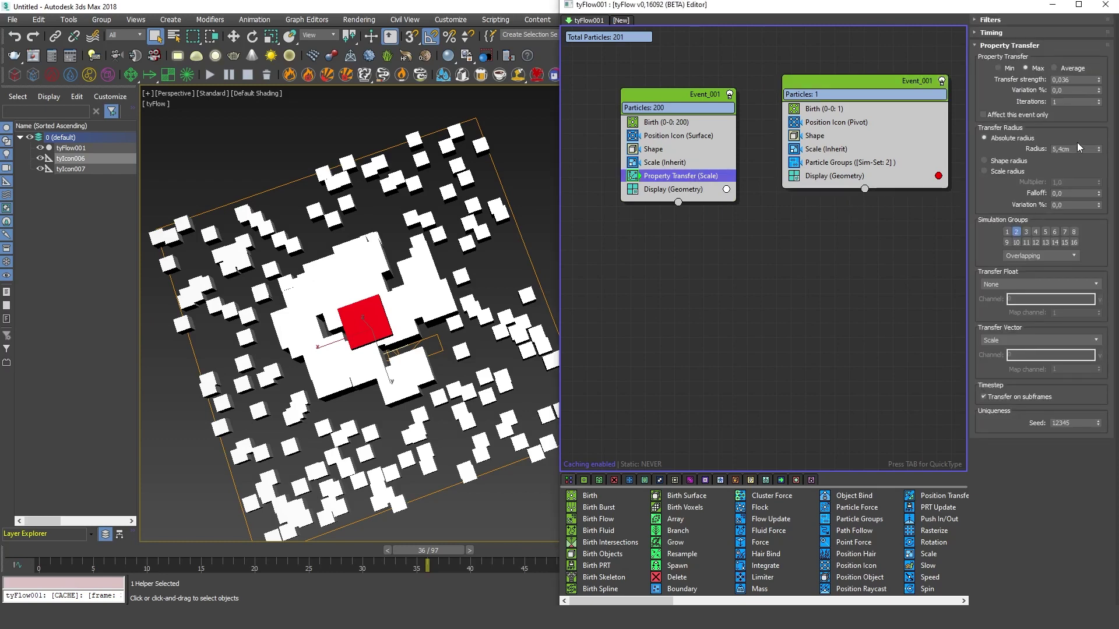
pyautogui.click(1098, 148)
pyautogui.moveTo(1098, 150); pyautogui.dragTo(1101, 130)
pyautogui.keyDown('alt'); pyautogui.moveTo(492, 203); pyautogui.dragTo(404, 189, button='middle'); pyautogui.keyUp('alt')
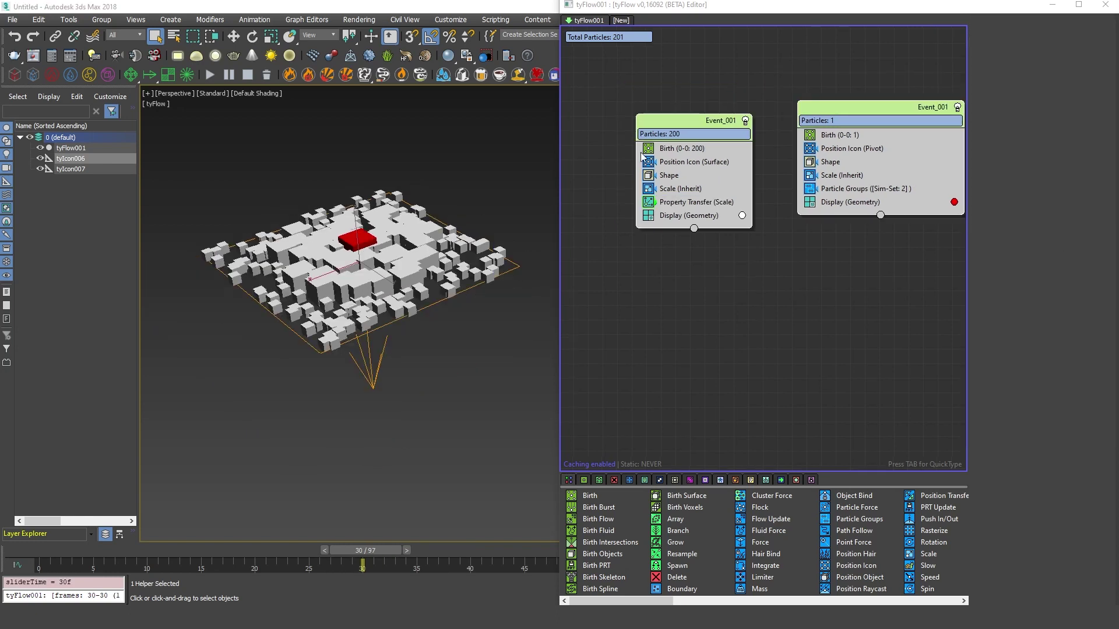
pyautogui.moveTo(669, 122); pyautogui.dragTo(672, 162)
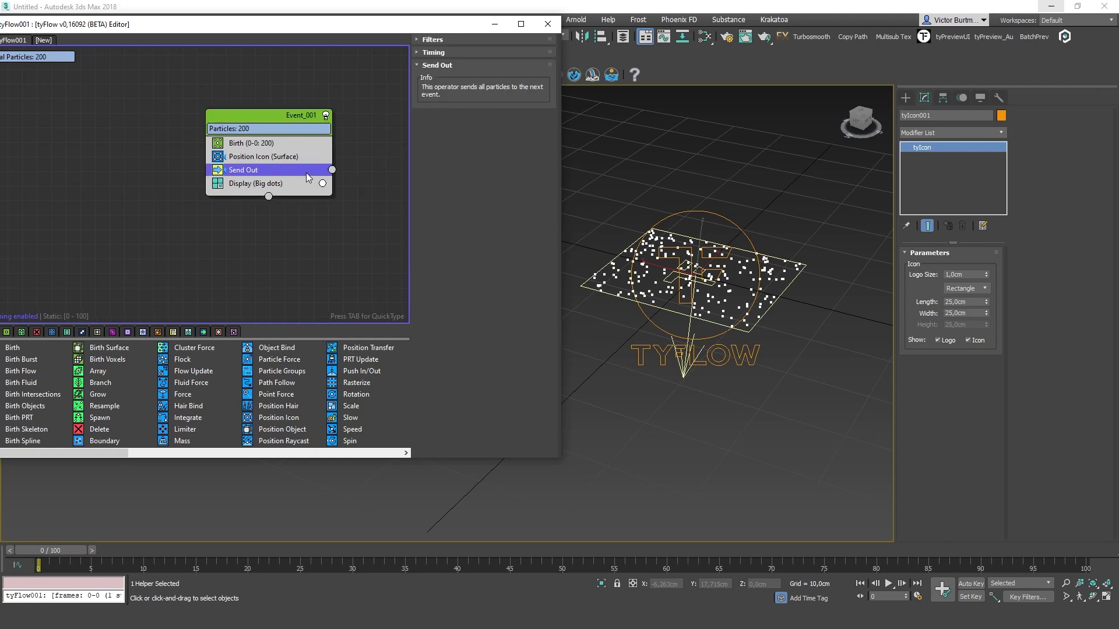
# Step: Create a second event containing a Display operator and connect the first event's Send Out operator to it
pyautogui.moveTo(258, 183); pyautogui.dragTo(344, 177)
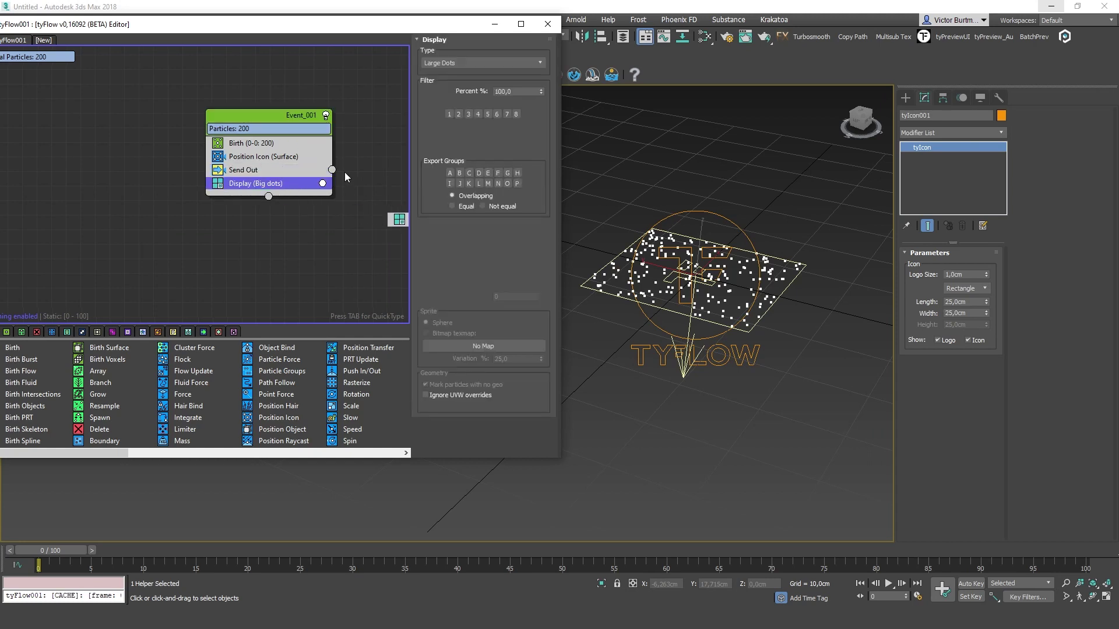
pyautogui.moveTo(251, 137); pyautogui.dragTo(297, 166)
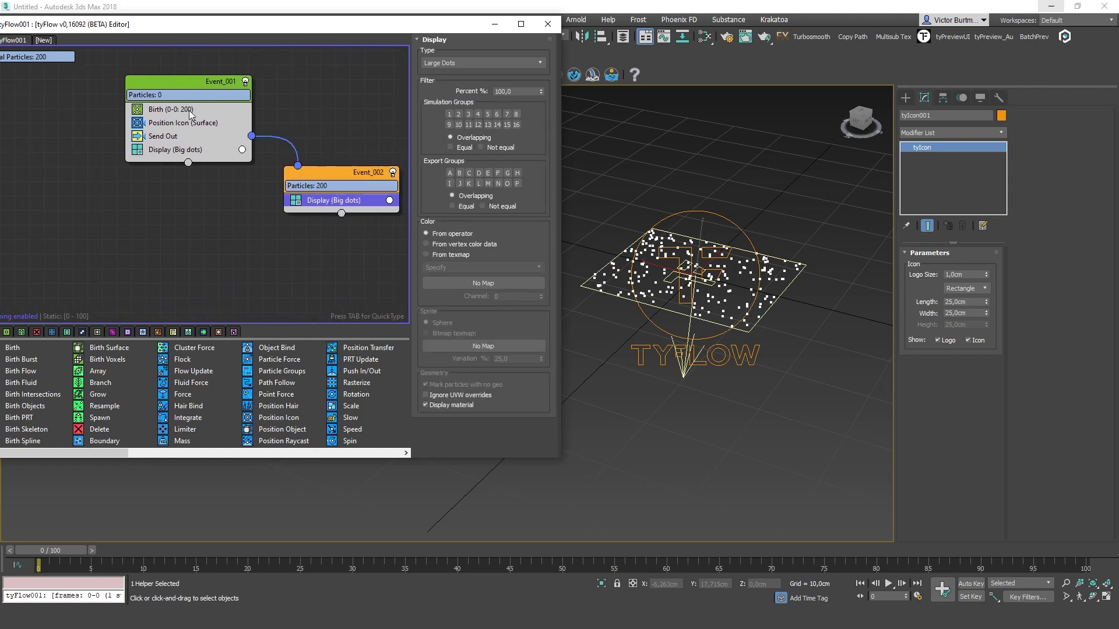
# Step: Add an Object Bind operator to Event_002, assign tyIcon001 as its object, and enable Lock to Surface with Snap To Surface
pyautogui.moveTo(351, 166); pyautogui.dragTo(320, 131, button='middle')
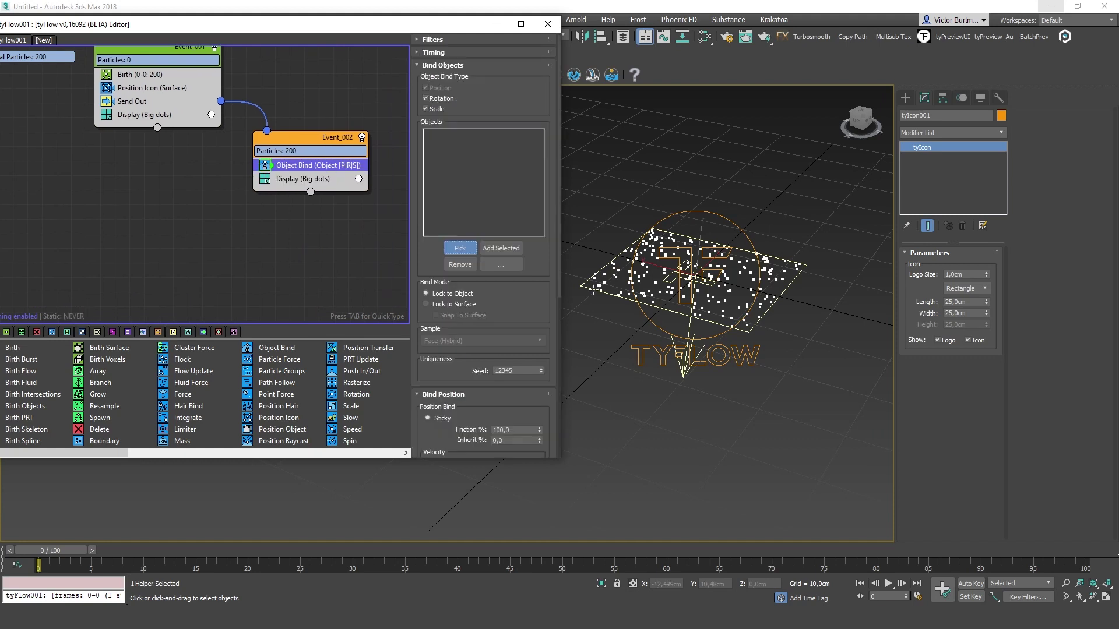
pyautogui.click(593, 288)
pyautogui.click(453, 304)
pyautogui.click(450, 317)
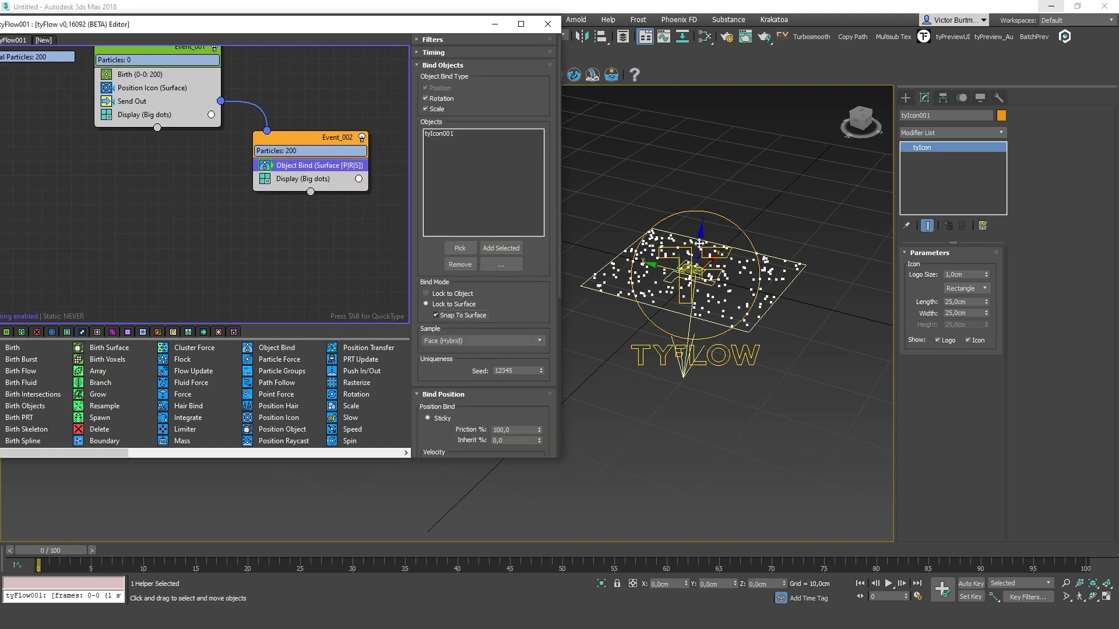
# Step: Raise tyIcon001 along Z, animate it down to Z -7,134 at frame 10 with Auto Key, and scrub to check the bound particles
pyautogui.keyDown('alt'); pyautogui.moveTo(682, 274); pyautogui.dragTo(696, 248, button='middle'); pyautogui.keyUp('alt')
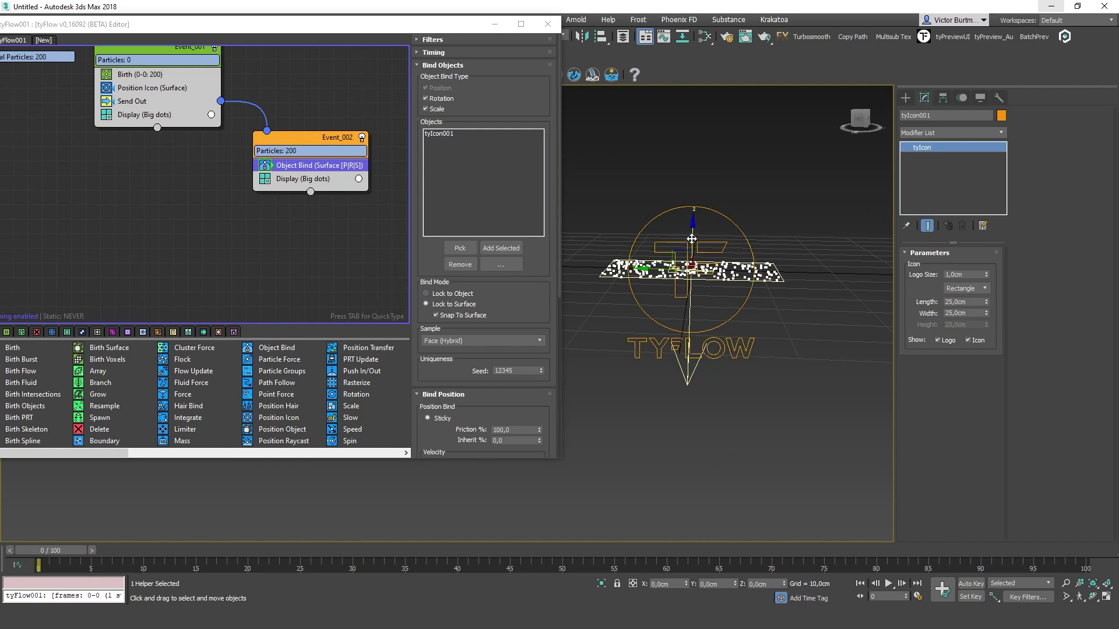
pyautogui.moveTo(691, 239); pyautogui.dragTo(695, 194)
pyautogui.keyDown('alt'); pyautogui.moveTo(723, 244); pyautogui.dragTo(605, 293, button='middle'); pyautogui.keyUp('alt')
pyautogui.press('n')
pyautogui.moveTo(68, 554); pyautogui.dragTo(144, 567)
pyautogui.moveTo(716, 201); pyautogui.dragTo(726, 300)
pyautogui.moveTo(727, 306)
pyautogui.keyDown('alt'); pyautogui.mouseDown(button='middle')
pyautogui.moveTo(727, 289)
pyautogui.moveTo(734, 311)
pyautogui.mouseUp(button='middle'); pyautogui.keyUp('alt')
pyautogui.moveTo(164, 555); pyautogui.dragTo(95, 554)
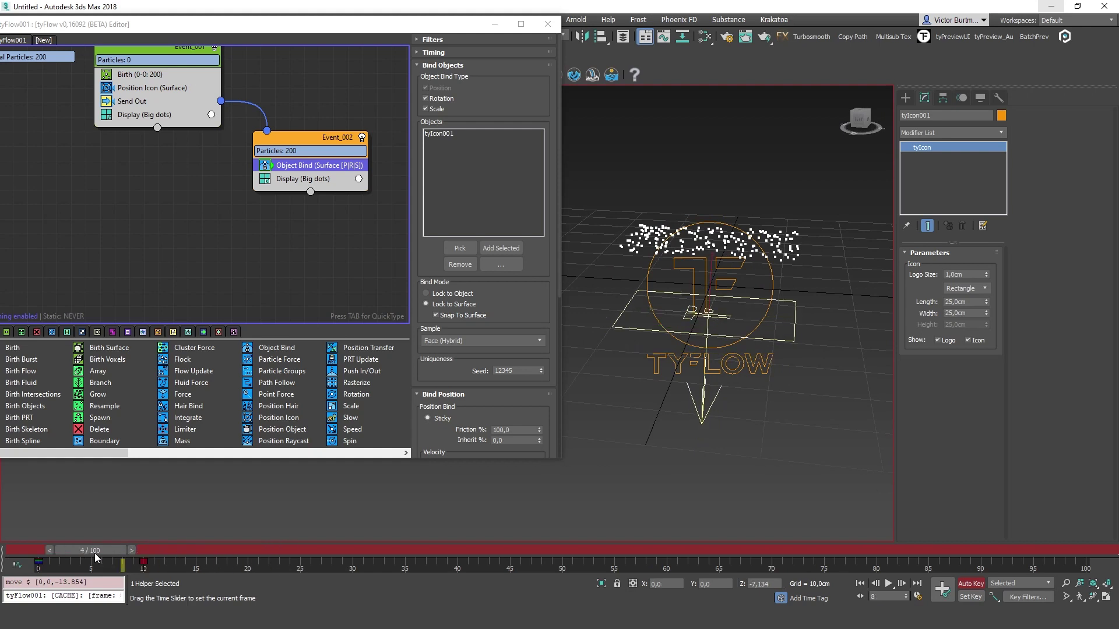
pyautogui.moveTo(95, 553); pyautogui.dragTo(71, 555)
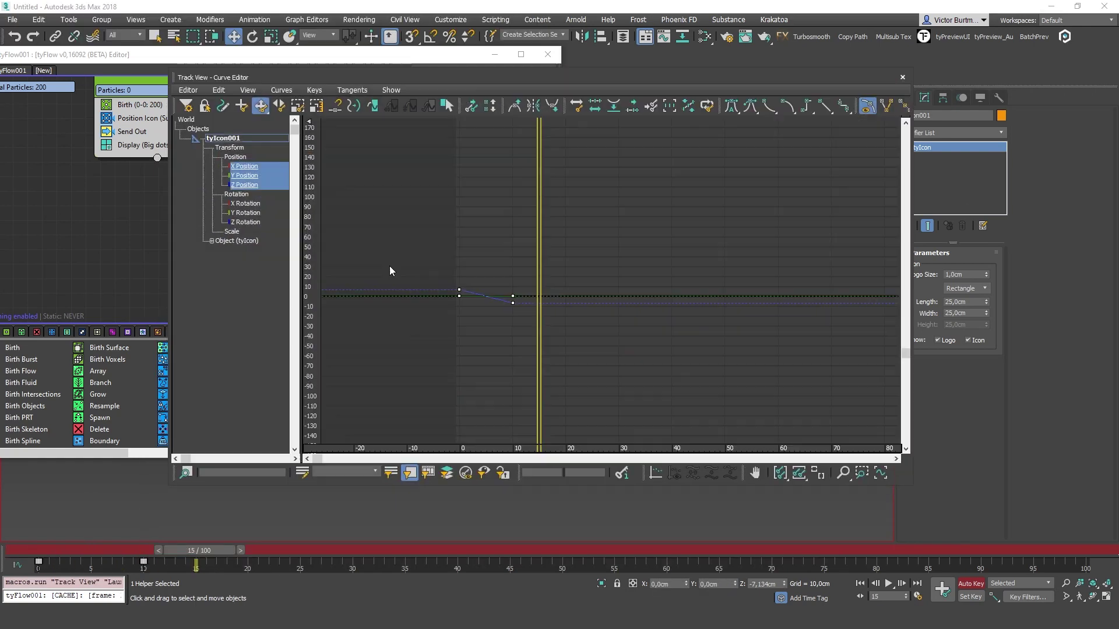
# Step: Set tyIcon001's position curves to Ping Pong outside their key range, and scrub the timeline to check the repeating movement
pyautogui.click(215, 90)
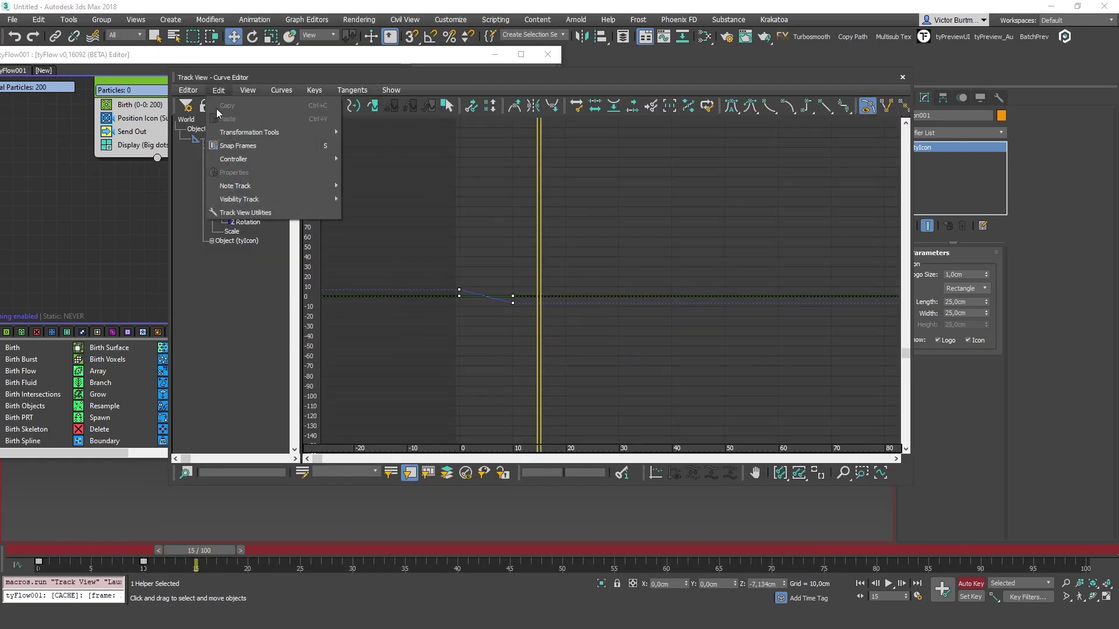
pyautogui.moveTo(249, 156)
pyautogui.click(433, 199)
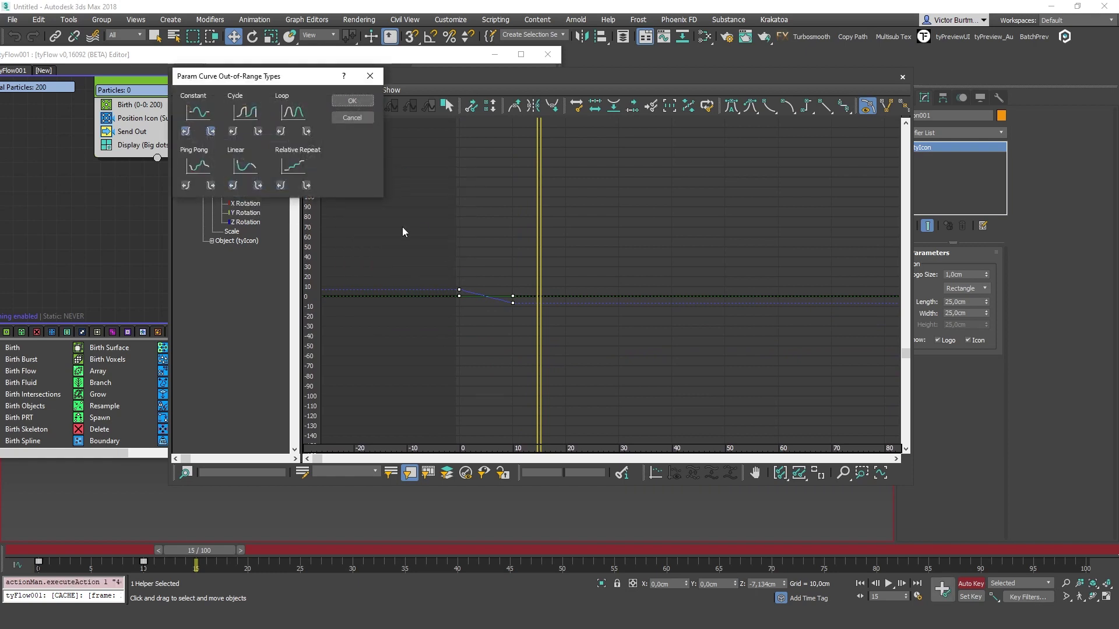
pyautogui.click(195, 168)
pyautogui.click(352, 100)
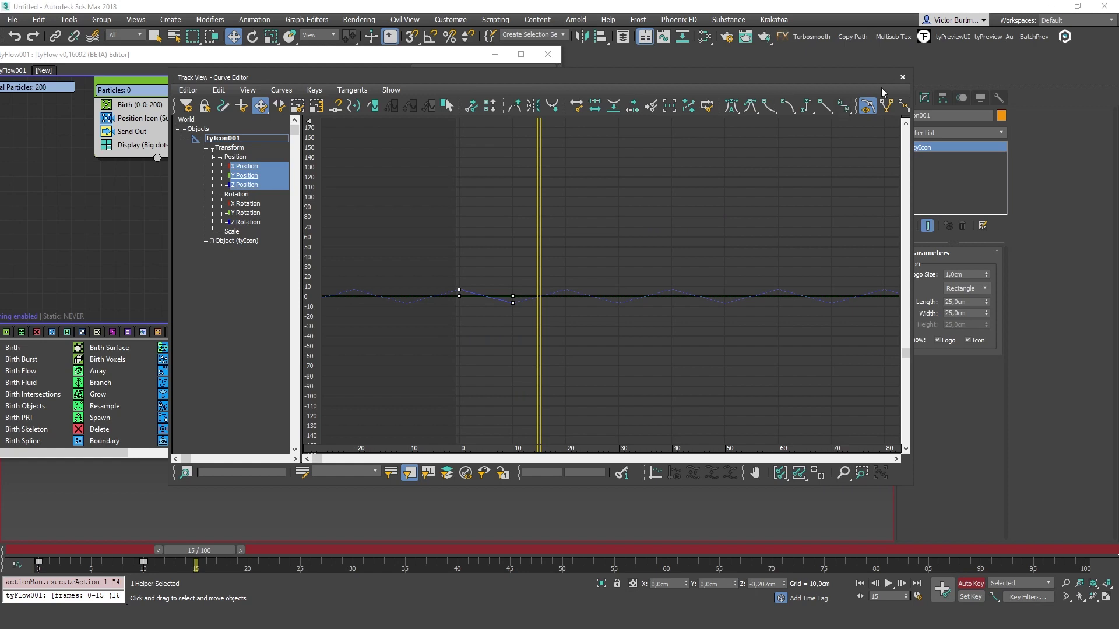
pyautogui.click(902, 77)
pyautogui.moveTo(455, 54); pyautogui.dragTo(377, 24)
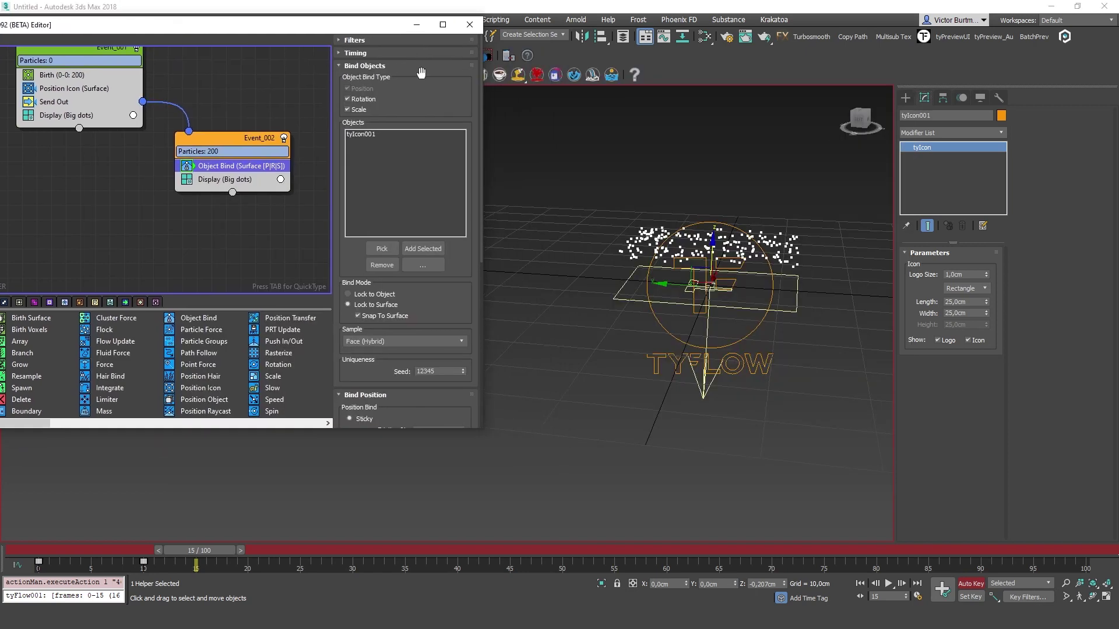
pyautogui.moveTo(198, 550); pyautogui.dragTo(624, 550)
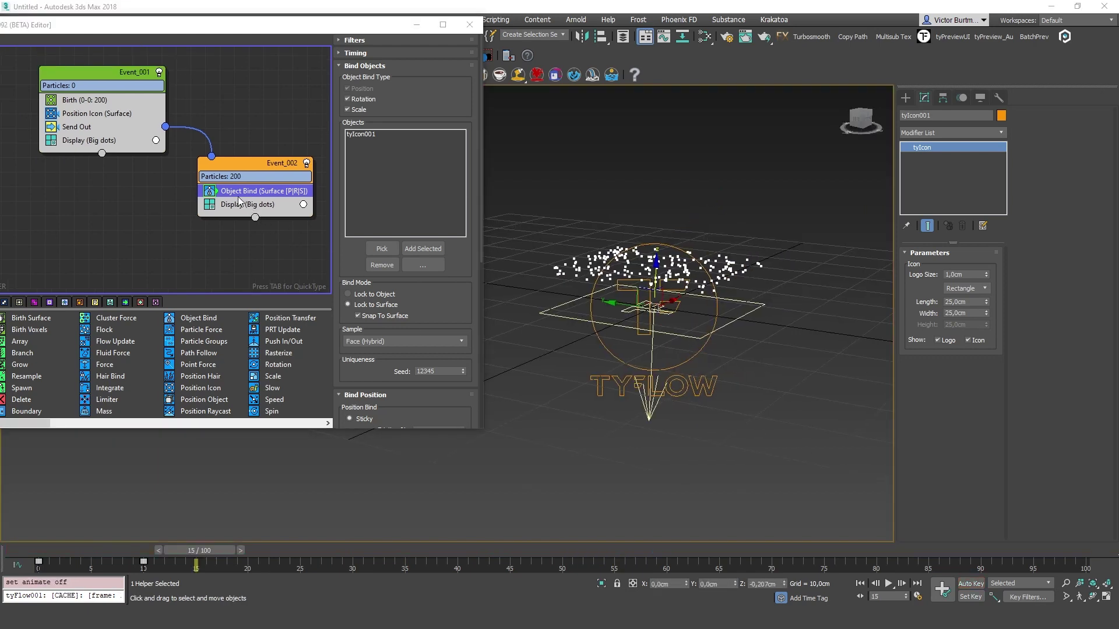
# Step: Add a Shape operator to Event_002 with the 3D mesh Cube and inspect the cubes in the viewport
pyautogui.press('Tab')
pyautogui.write('sha')
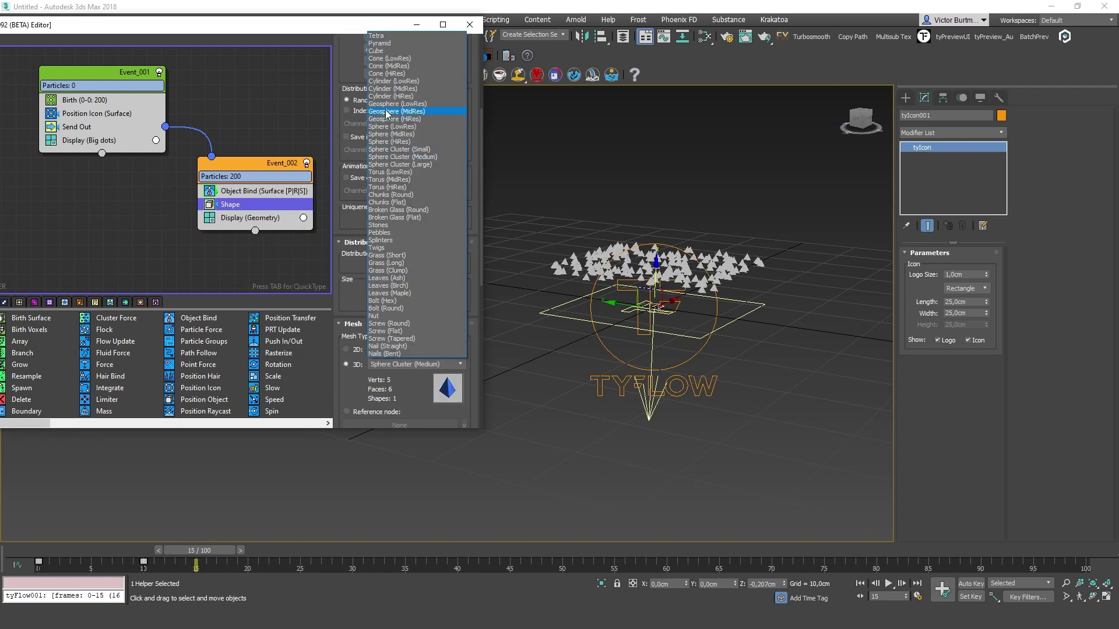
pyautogui.click(386, 52)
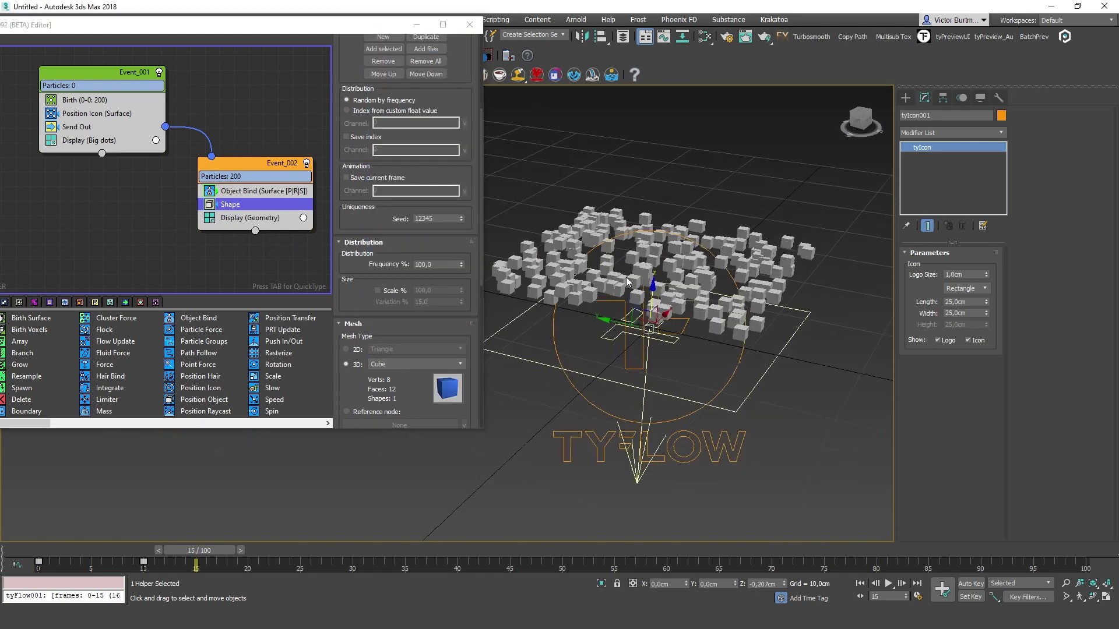
pyautogui.scroll(-4, 576, 316)
pyautogui.keyDown('alt'); pyautogui.moveTo(591, 295); pyautogui.dragTo(628, 270, button='middle'); pyautogui.keyUp('alt')
pyautogui.keyDown('alt'); pyautogui.moveTo(583, 308); pyautogui.dragTo(593, 286, button='middle'); pyautogui.keyUp('alt')
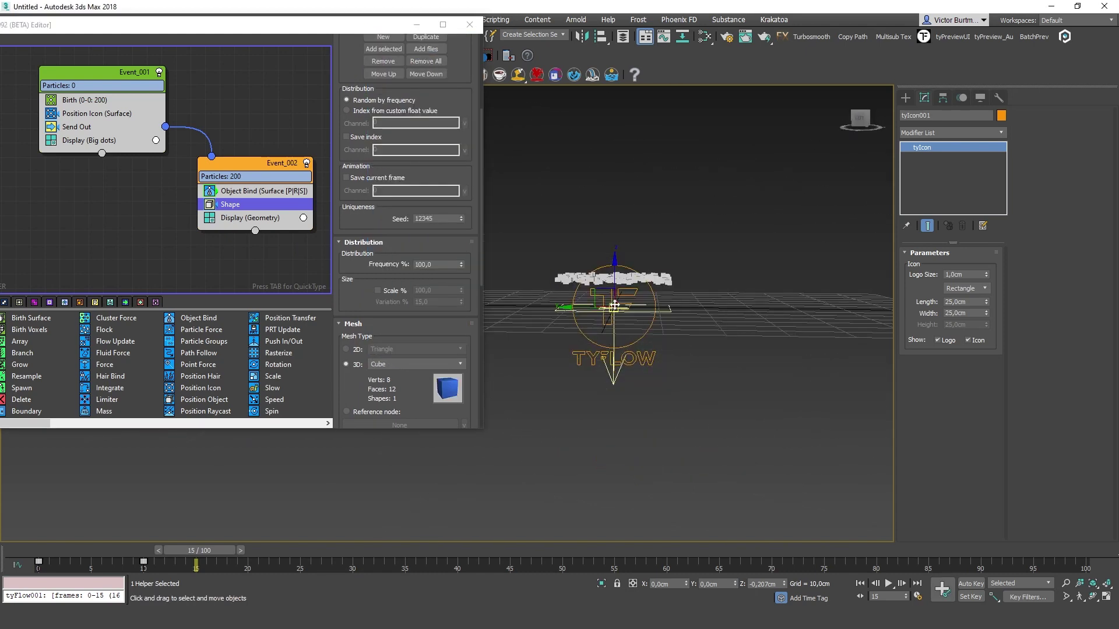
pyautogui.scroll(3, 630, 294)
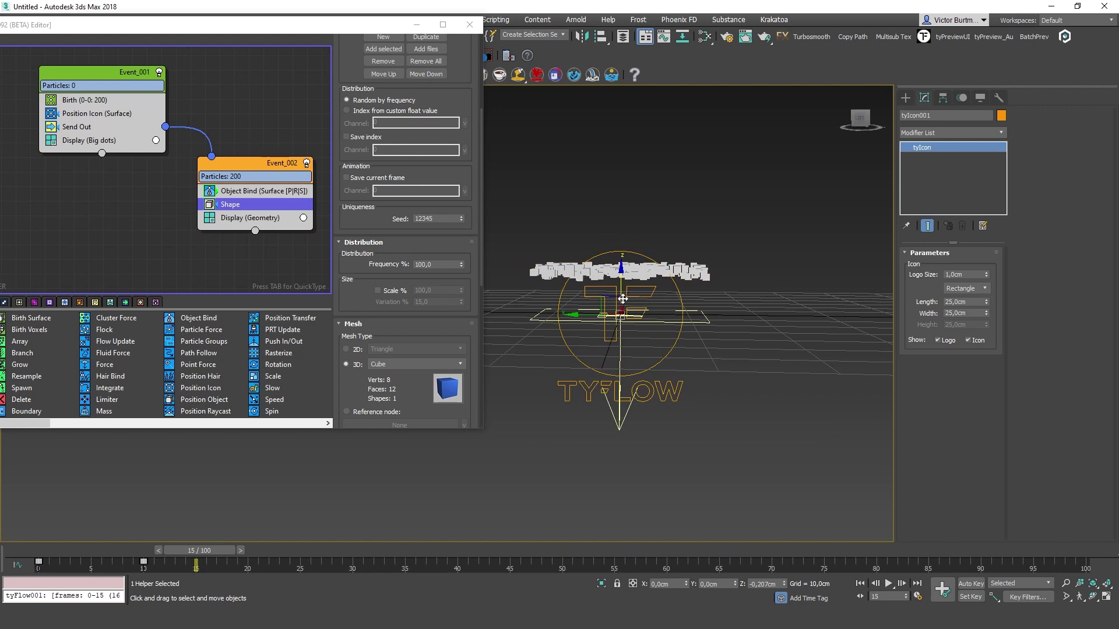
pyautogui.keyDown('alt'); pyautogui.moveTo(631, 297); pyautogui.dragTo(669, 281, button='middle'); pyautogui.keyUp('alt')
pyautogui.scroll(-1, 147, 179)
# Step: Add a Scale operator below Shape in Event_002 and set its mode to Absolute
pyautogui.press('Tab')
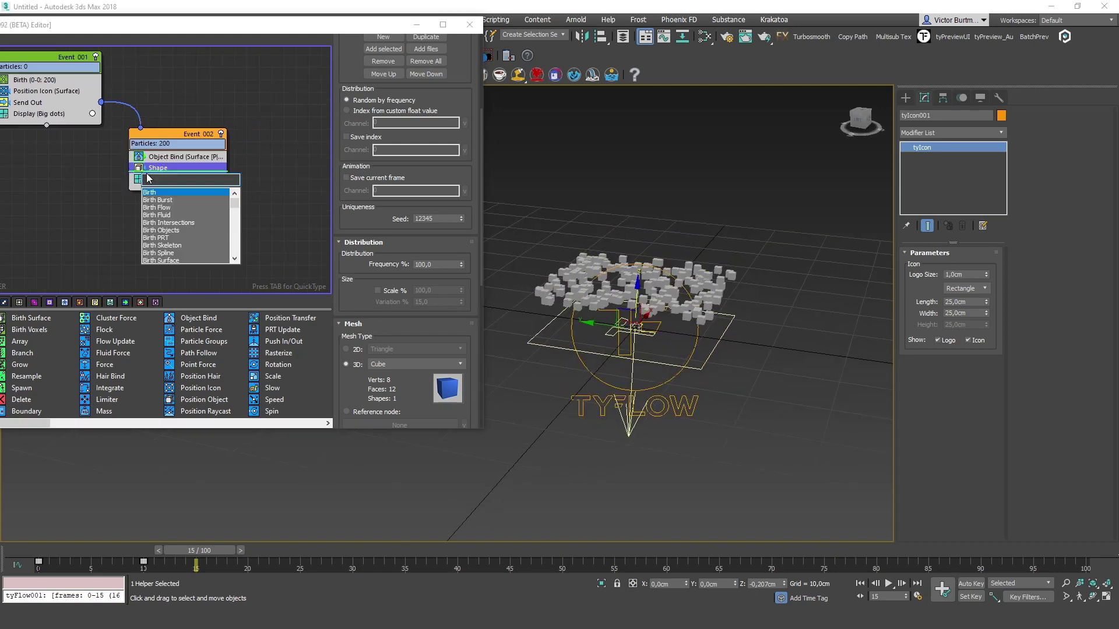
pyautogui.write('sc')
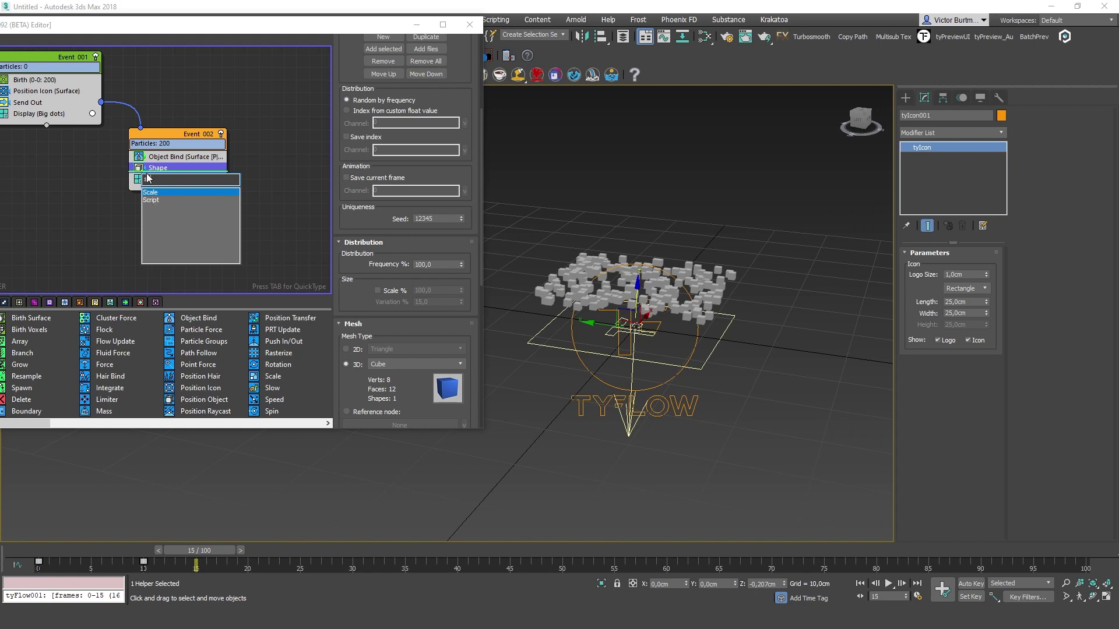
pyautogui.press('Return')
pyautogui.click(373, 94)
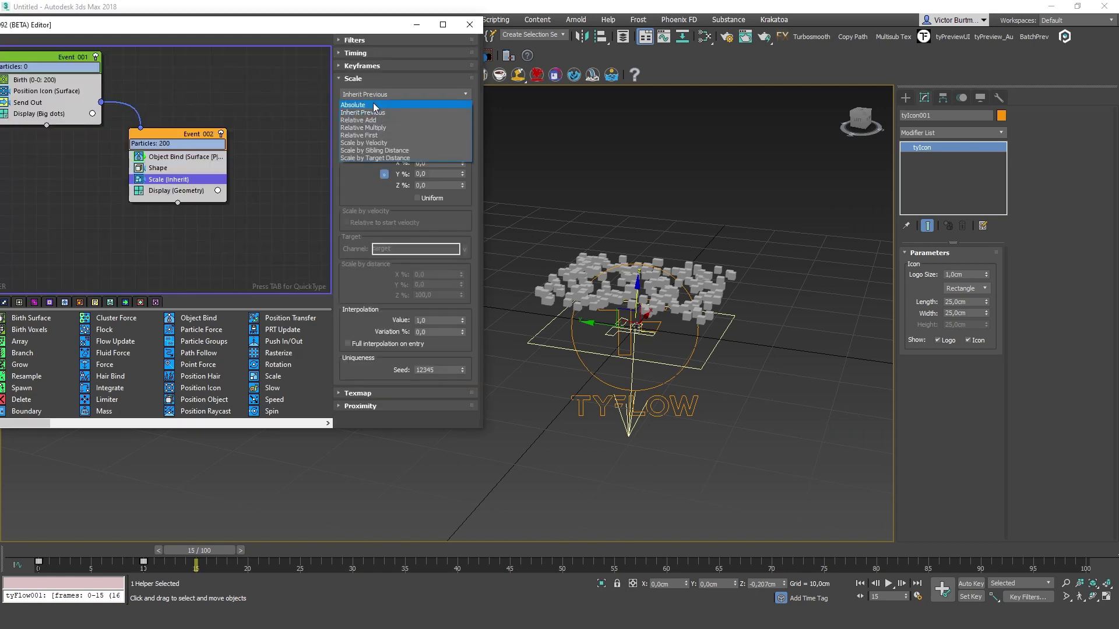
pyautogui.click(375, 105)
pyautogui.doubleClick(438, 119)
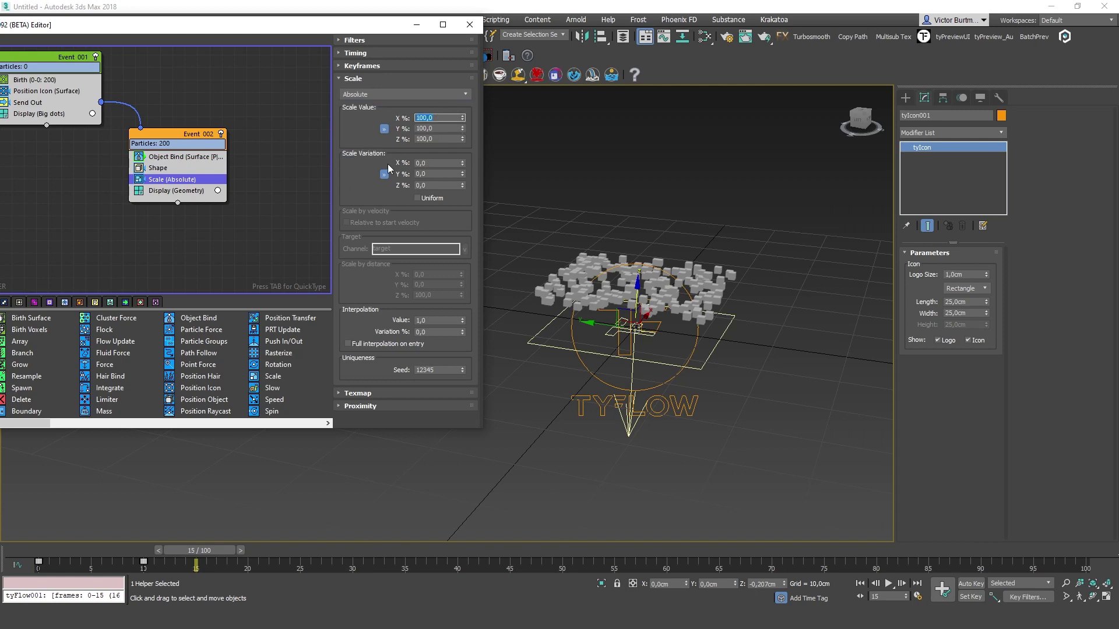
# Step: Add a Property Test to Event_002 testing Position Z Less than 0,0, and connect its output to a new Event_003 containing Display
pyautogui.moveTo(175, 184); pyautogui.dragTo(159, 156, button='middle')
pyautogui.press('Tab')
pyautogui.write('prop')
pyautogui.press('Return')
pyautogui.click(393, 106)
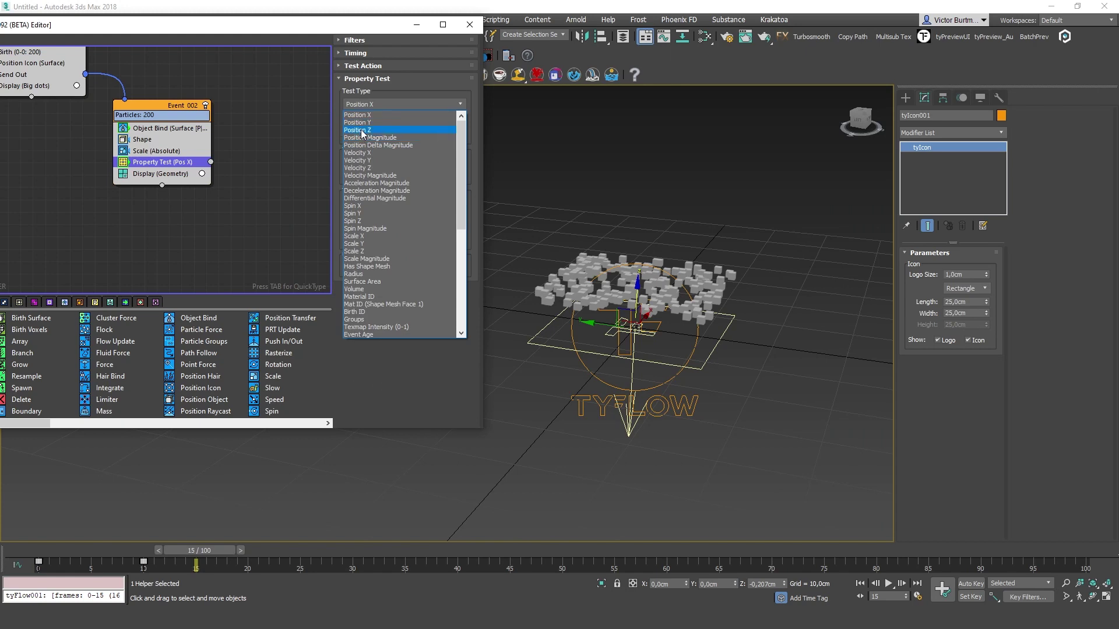
pyautogui.click(362, 131)
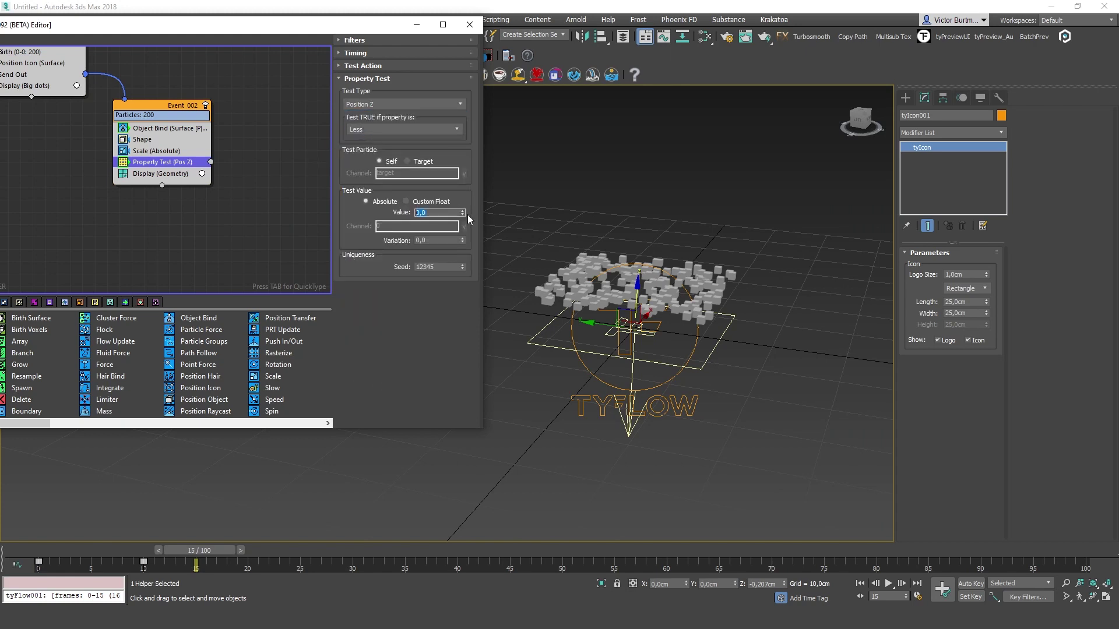
pyautogui.moveTo(209, 158); pyautogui.dragTo(275, 154)
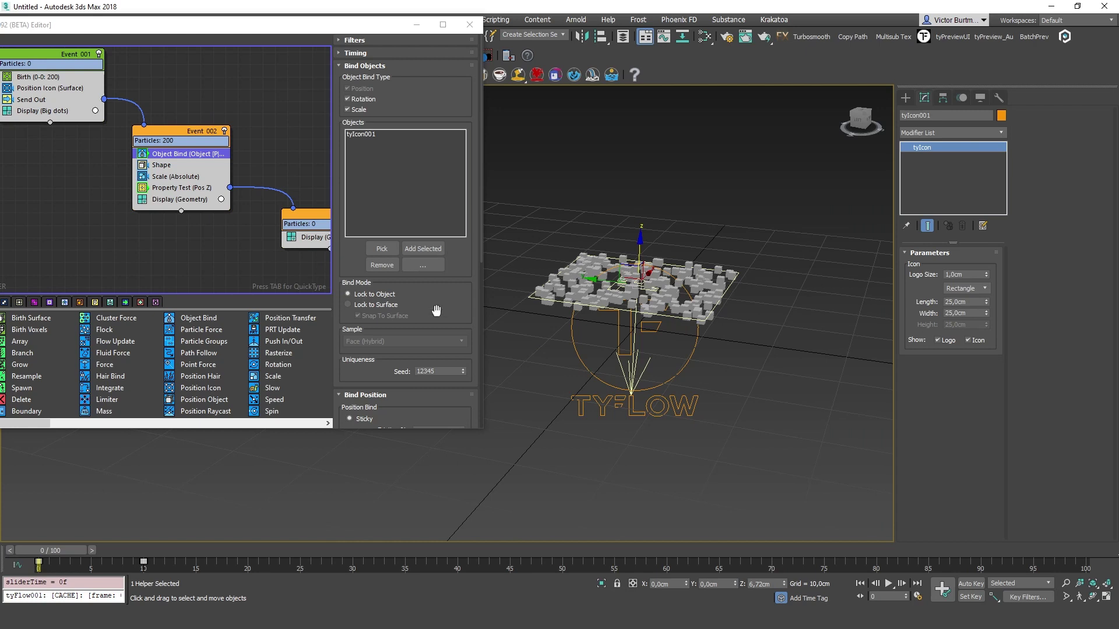
# Step: Inspect the bound cubes along the icon's movement and copy Event_002's Object Bind operator into Event_003
pyautogui.keyDown('alt'); pyautogui.moveTo(643, 224); pyautogui.dragTo(630, 274, button='middle'); pyautogui.keyUp('alt')
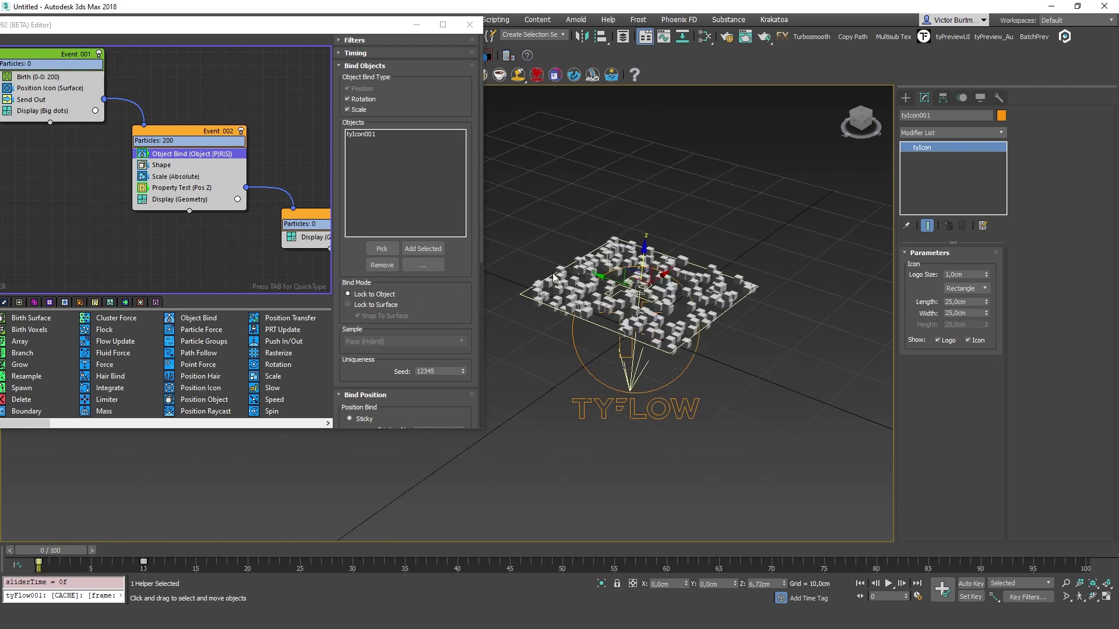
pyautogui.keyDown('alt'); pyautogui.moveTo(623, 274); pyautogui.dragTo(635, 303, button='middle'); pyautogui.keyUp('alt')
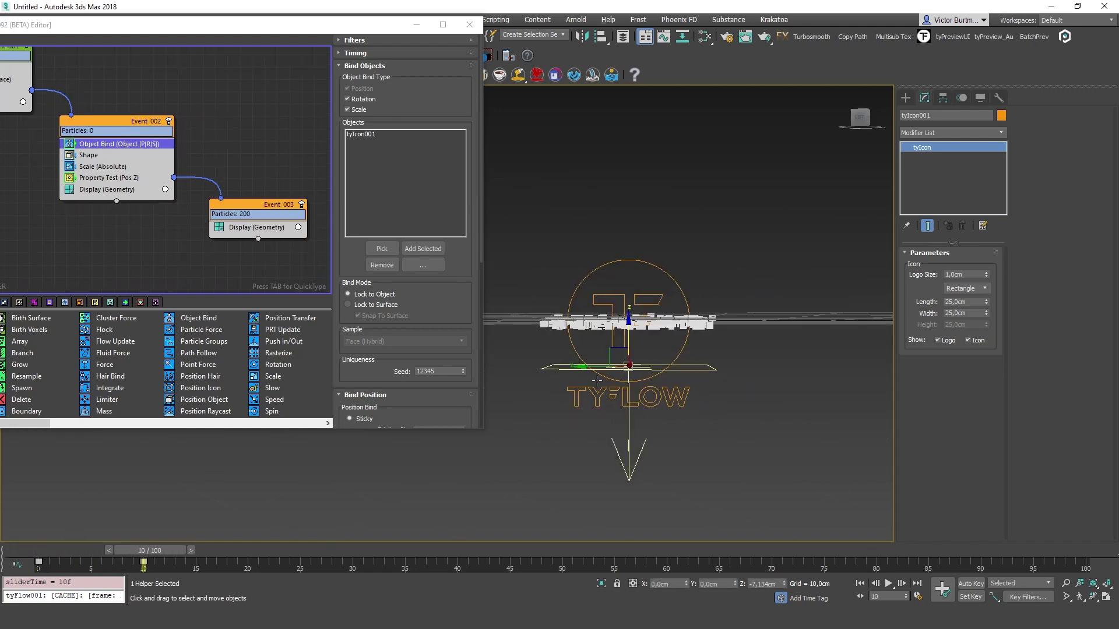
pyautogui.keyDown('alt'); pyautogui.moveTo(596, 381); pyautogui.dragTo(650, 362, button='middle'); pyautogui.keyUp('alt')
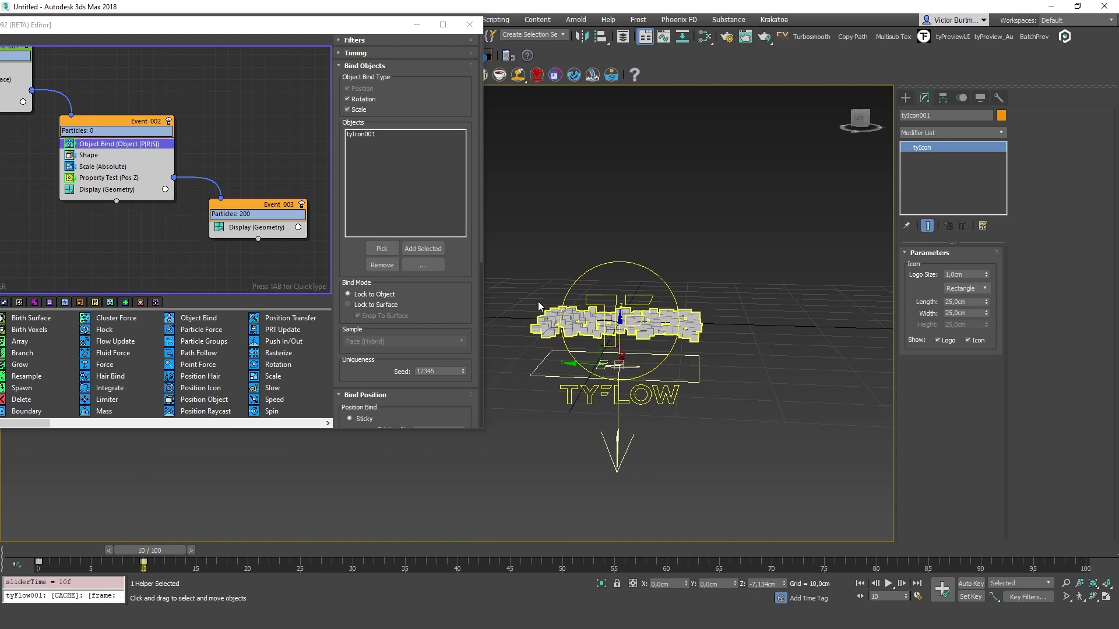
pyautogui.click(86, 140)
pyautogui.click(94, 145)
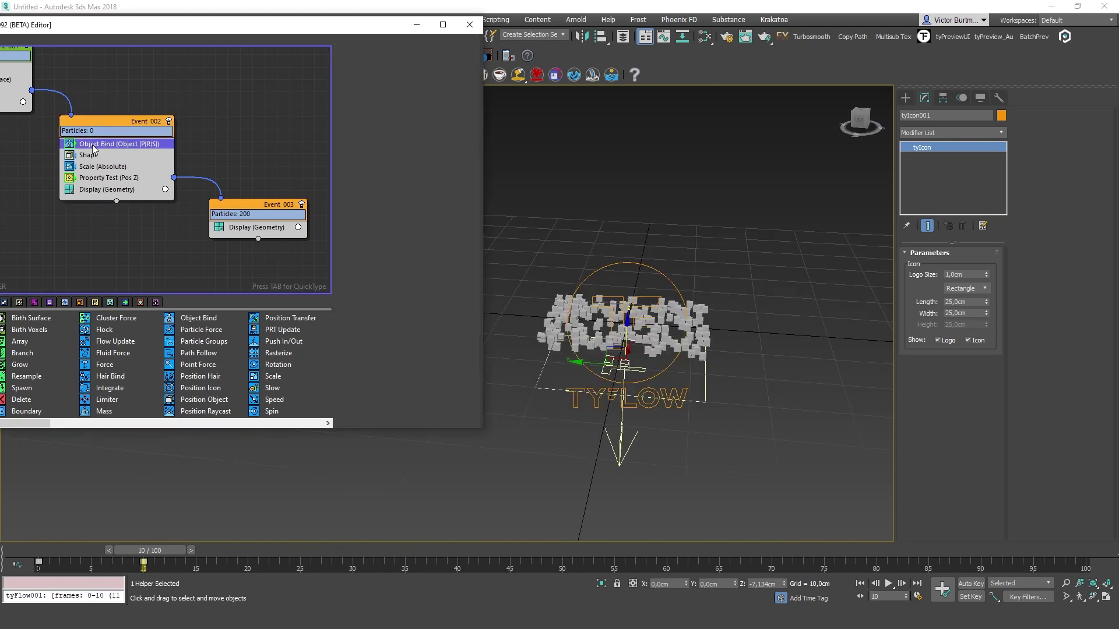
pyautogui.moveTo(263, 222); pyautogui.dragTo(233, 213)
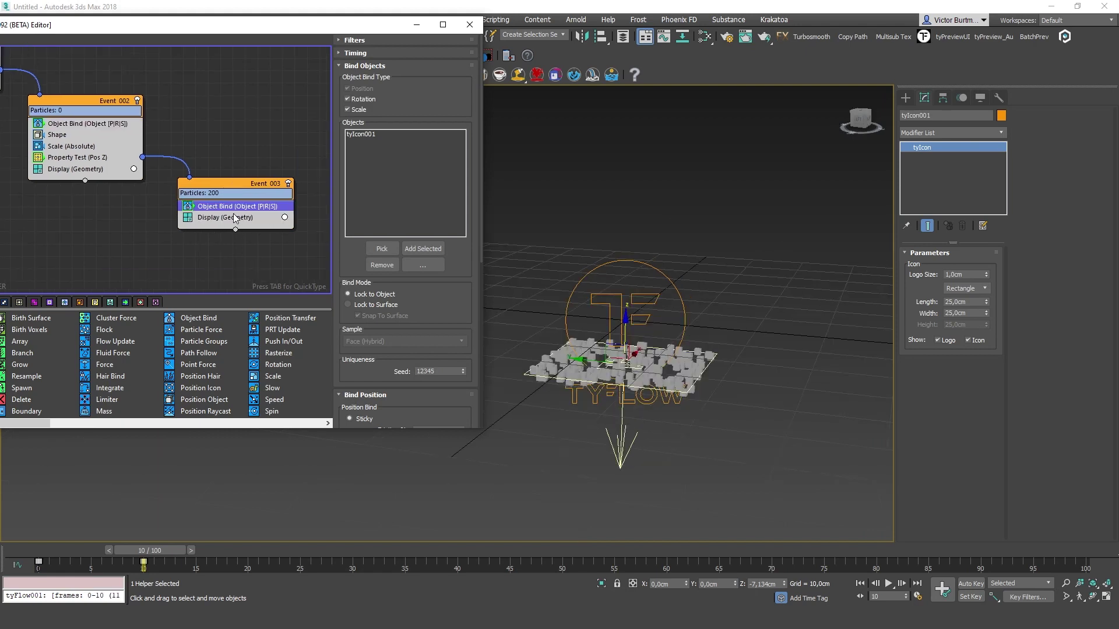
# Step: Add a Scale operator with an enlarged Absolute scale to Event_003, and turn off Scale binding in both Object Bind operators
pyautogui.press('Tab')
pyautogui.write('sc')
pyautogui.press('Return')
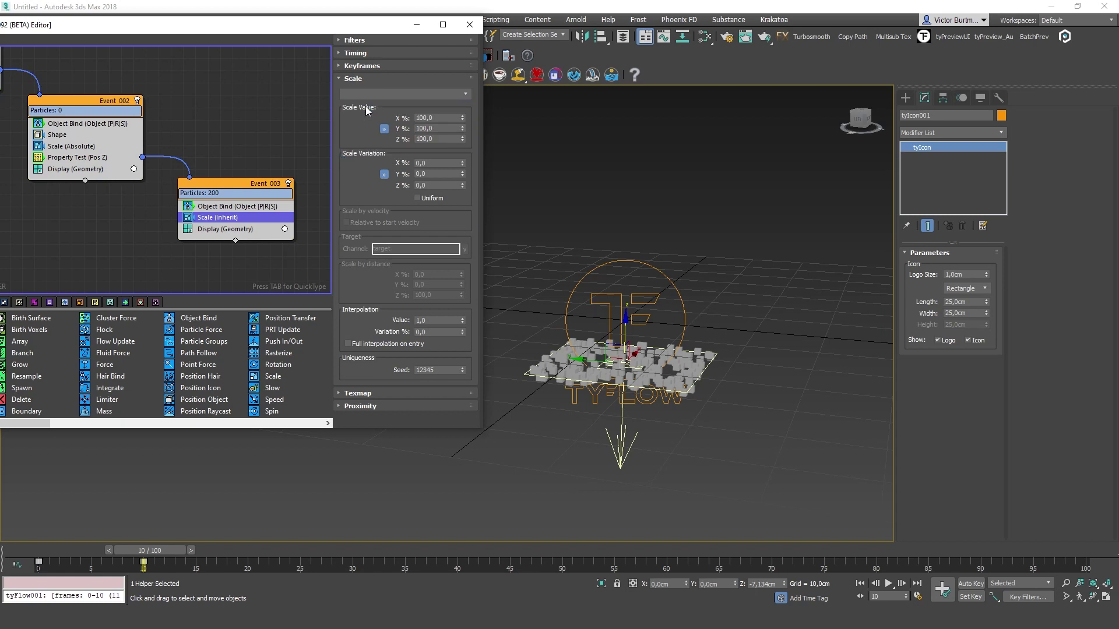
pyautogui.doubleClick(443, 118)
pyautogui.press('Tab')
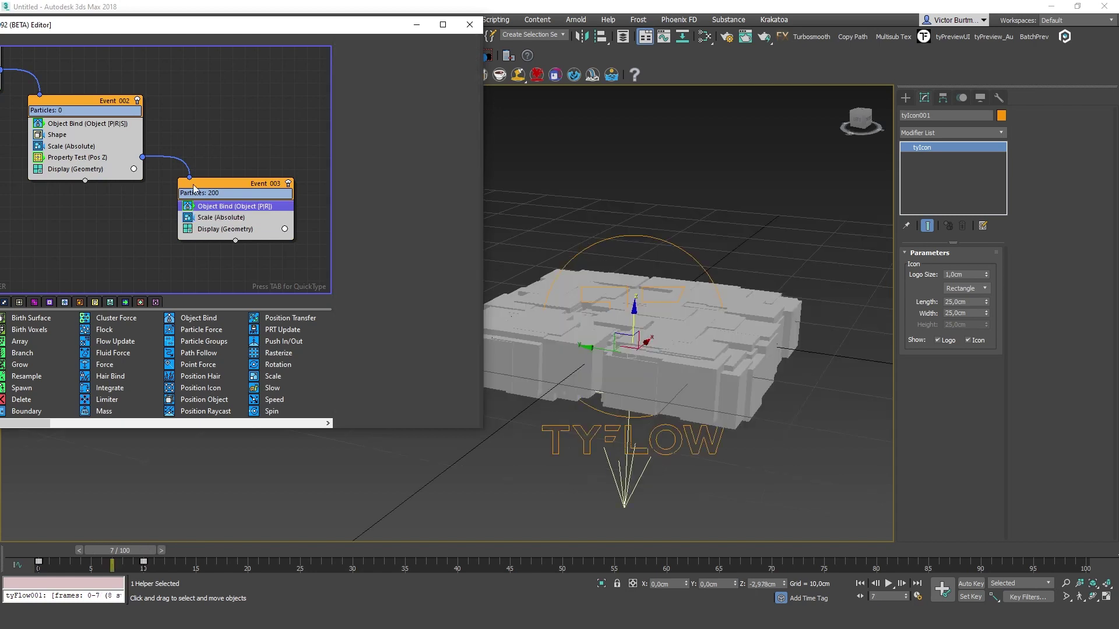
pyautogui.click(64, 125)
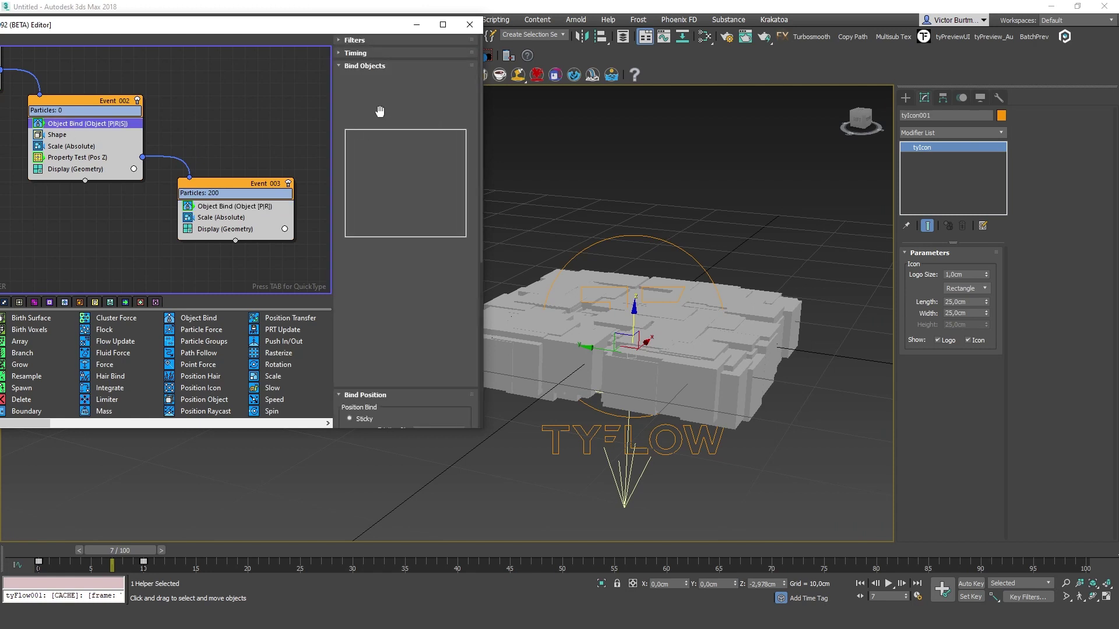
pyautogui.moveTo(99, 549); pyautogui.dragTo(204, 552)
# Step: Copy the Position Z Property Test into Event_003 and wire its output back to Event_002, routing the connection around the events
pyautogui.moveTo(225, 183); pyautogui.dragTo(242, 185)
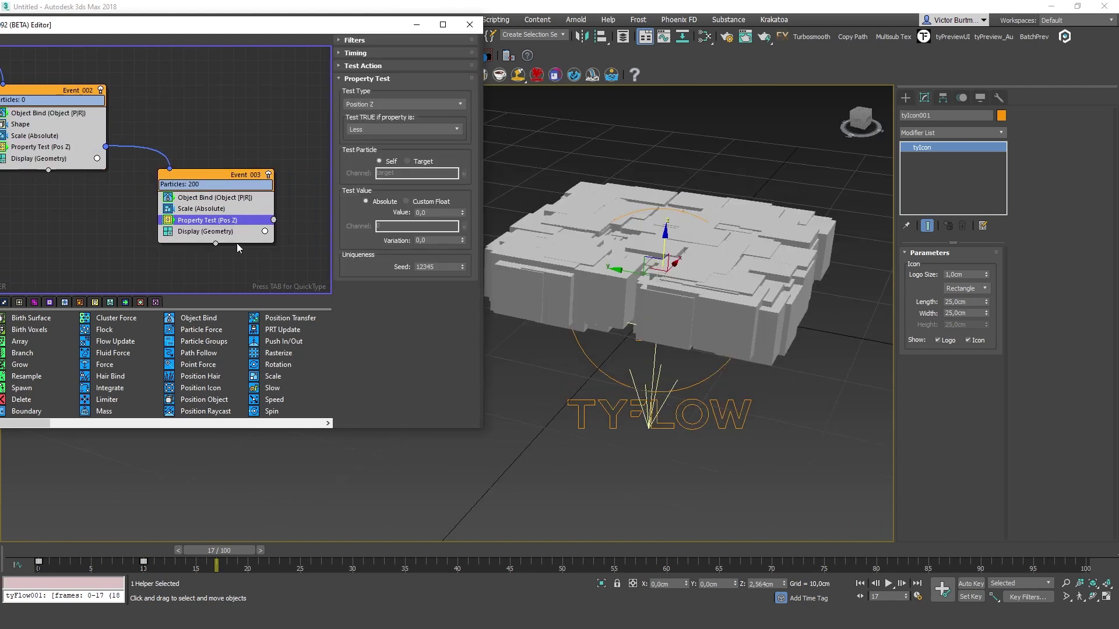
pyautogui.scroll(-2, 250, 196)
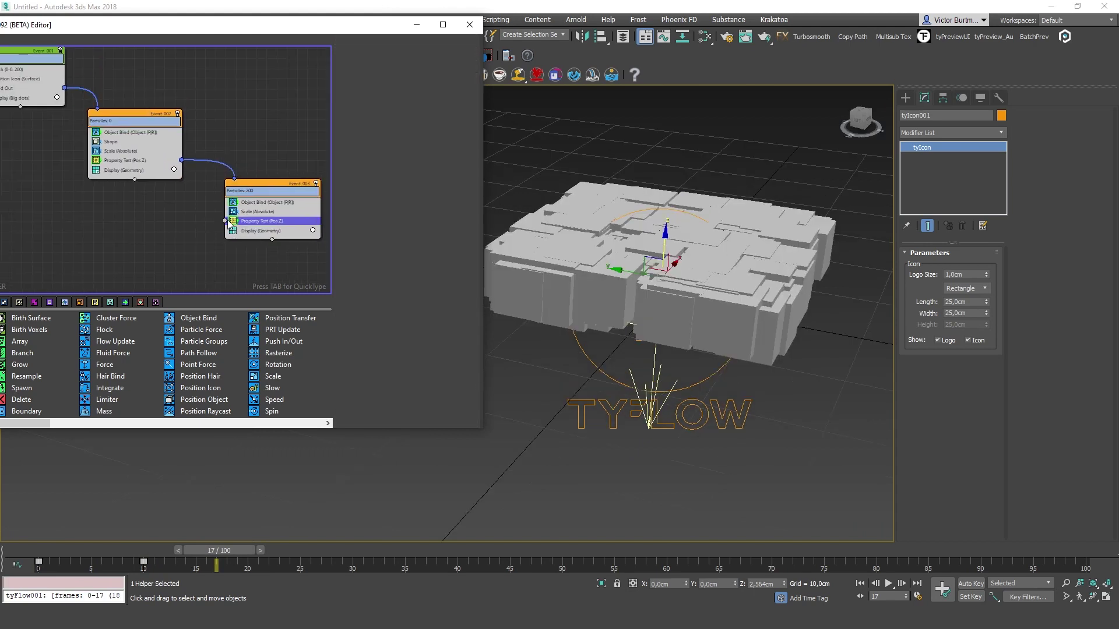
pyautogui.moveTo(226, 221); pyautogui.dragTo(99, 115)
pyautogui.rightClick(194, 199)
pyautogui.click(201, 206)
pyautogui.moveTo(195, 199); pyautogui.dragTo(46, 211)
pyautogui.moveTo(185, 205); pyautogui.dragTo(166, 201, button='middle')
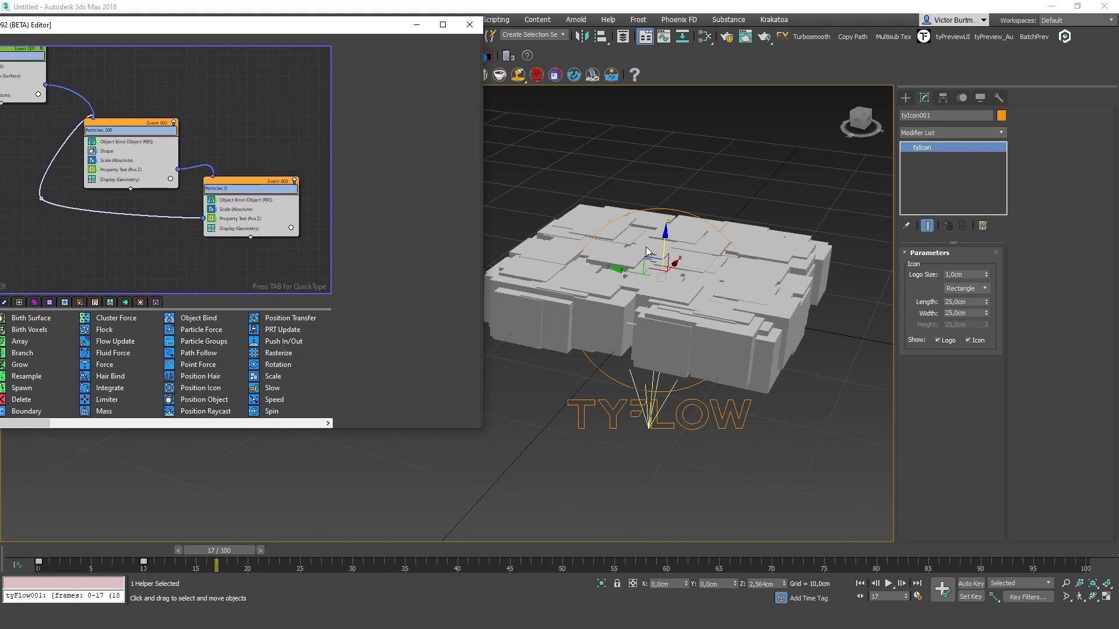
# Step: Set Event_003's Property Test to pass when Position Z is Greater, and scrub the timeline with the icon's second key at frame 20
pyautogui.moveTo(645, 243); pyautogui.dragTo(676, 291, button='middle')
pyautogui.click(261, 219)
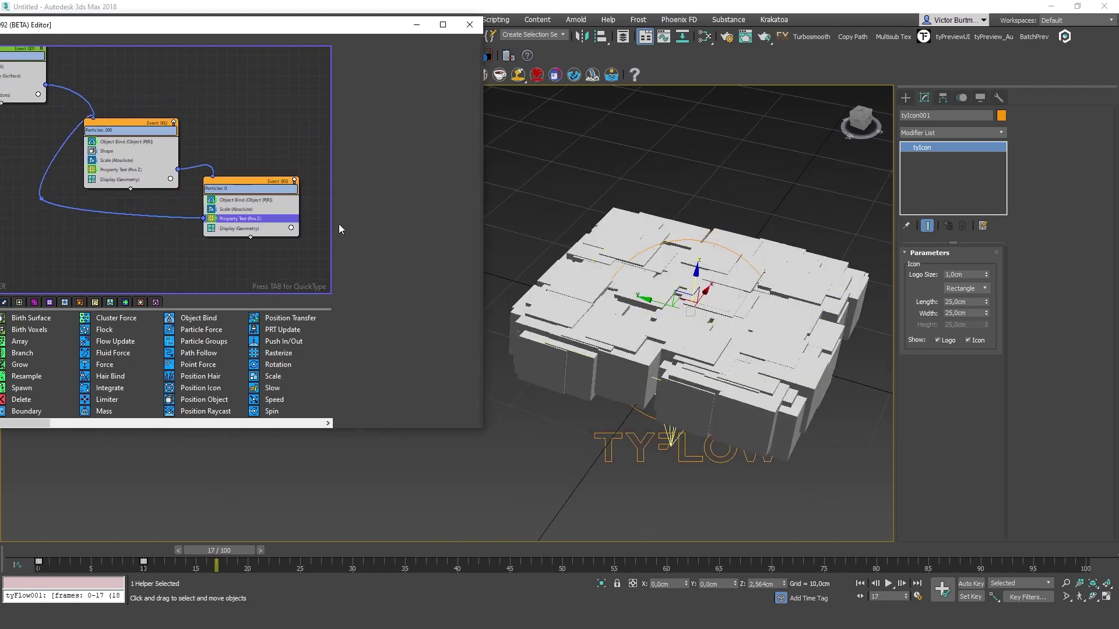
pyautogui.click(384, 129)
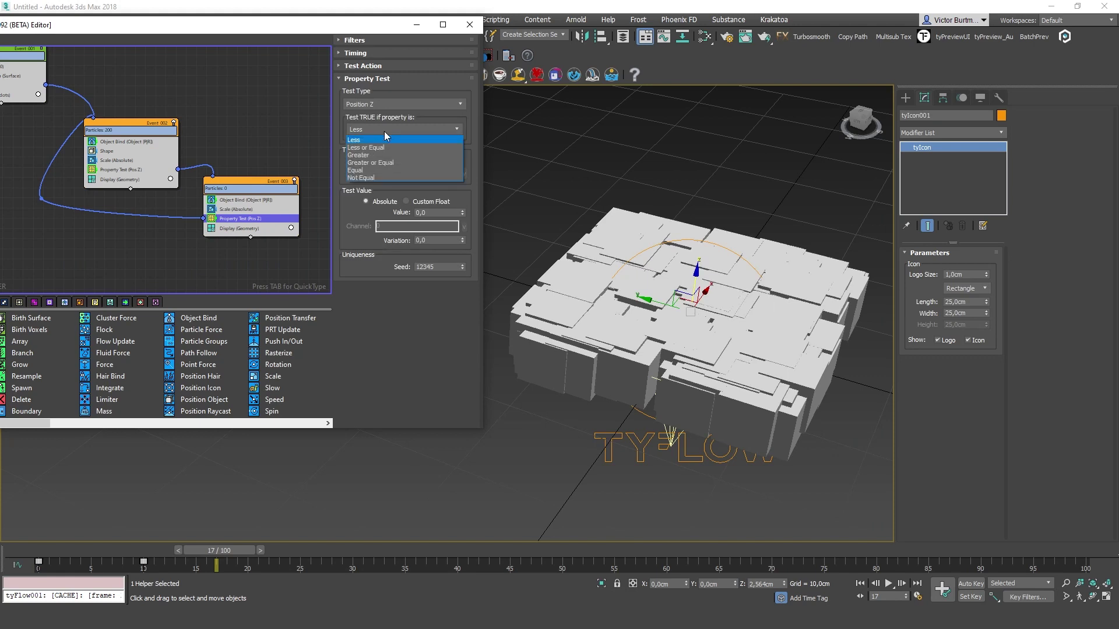
pyautogui.click(380, 154)
pyautogui.keyDown('alt'); pyautogui.moveTo(689, 277); pyautogui.dragTo(682, 235, button='middle'); pyautogui.keyUp('alt')
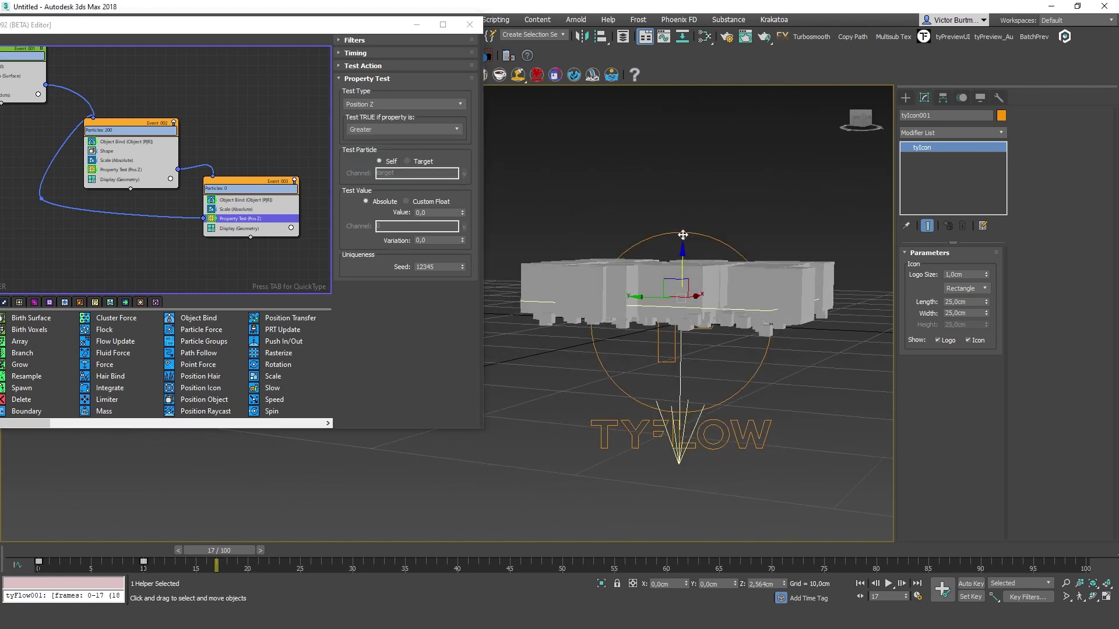
pyautogui.moveTo(219, 551); pyautogui.dragTo(447, 552)
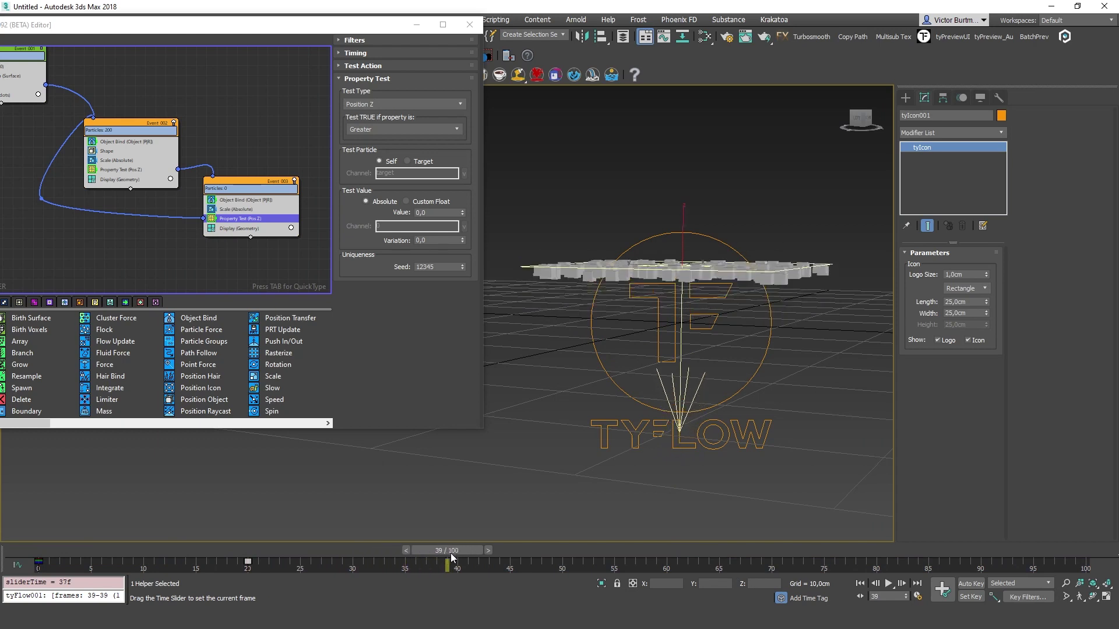
# Step: Scrub the animation to check the cubes looping between Event_002 and Event_003, and rearrange Event_003 in the flow graph
pyautogui.moveTo(129, 173); pyautogui.dragTo(166, 175, button='middle')
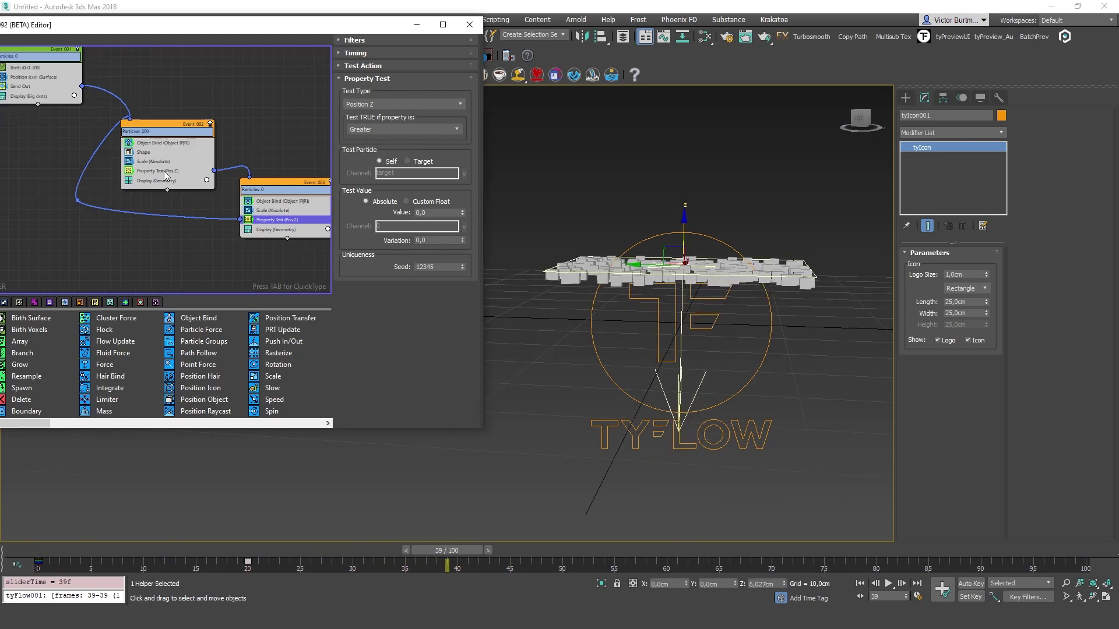
pyautogui.click(182, 123)
pyautogui.keyDown('alt'); pyautogui.moveTo(738, 261); pyautogui.dragTo(699, 264, button='middle'); pyautogui.keyUp('alt')
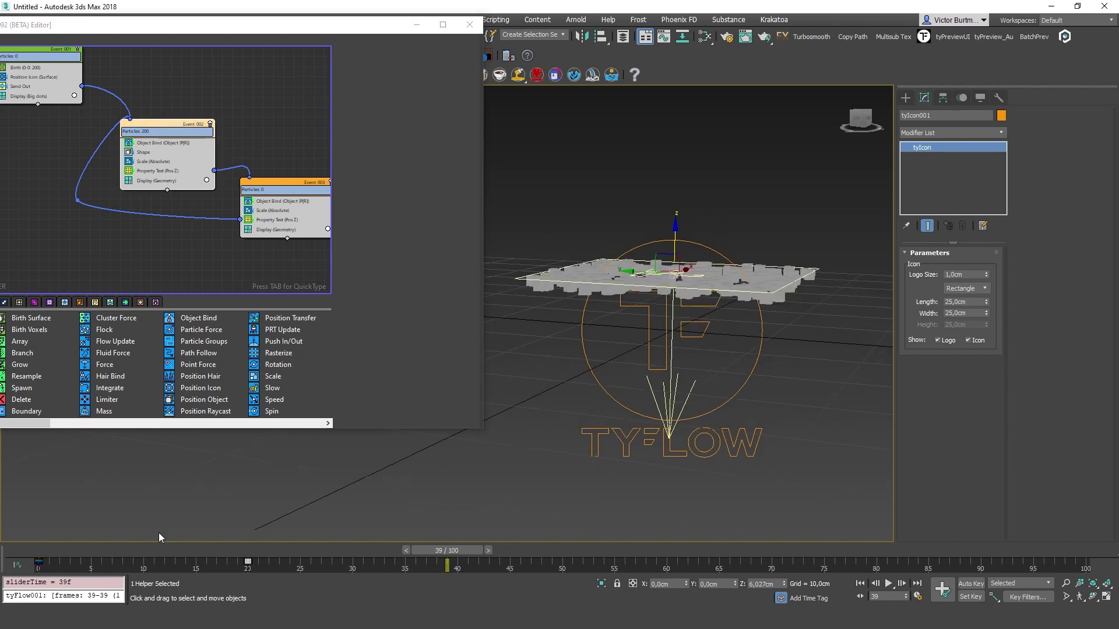
pyautogui.moveTo(76, 553); pyautogui.dragTo(407, 560)
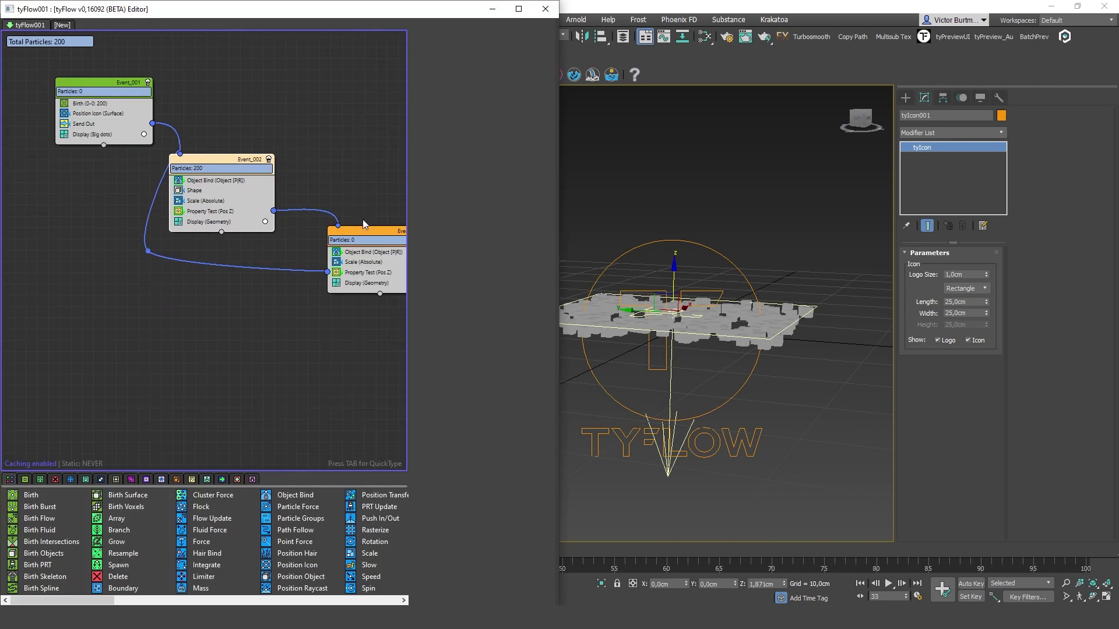
pyautogui.moveTo(374, 237); pyautogui.dragTo(313, 232)
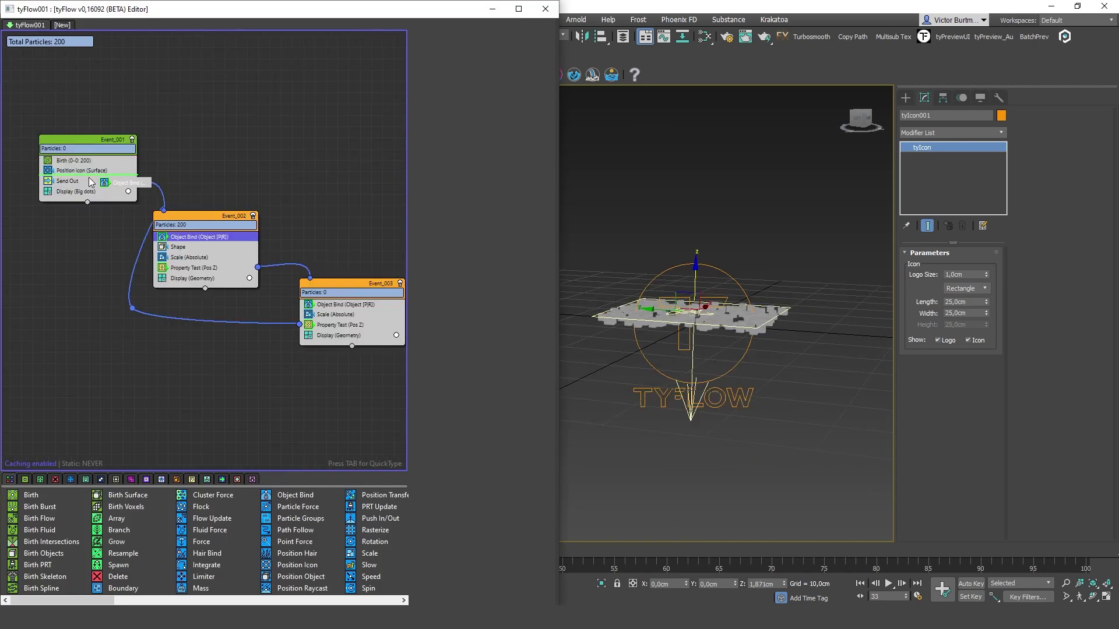
# Step: Move the Object Bind, Shape, both Scale operators and the Position Z Property Test into Event_001
pyautogui.moveTo(88, 177); pyautogui.dragTo(65, 174)
pyautogui.moveTo(179, 243); pyautogui.dragTo(97, 202)
pyautogui.moveTo(334, 313); pyautogui.dragTo(75, 210)
pyautogui.moveTo(184, 221); pyautogui.dragTo(208, 225)
pyautogui.moveTo(343, 287); pyautogui.dragTo(349, 284)
pyautogui.click(222, 241)
pyautogui.moveTo(211, 245); pyautogui.dragTo(81, 229)
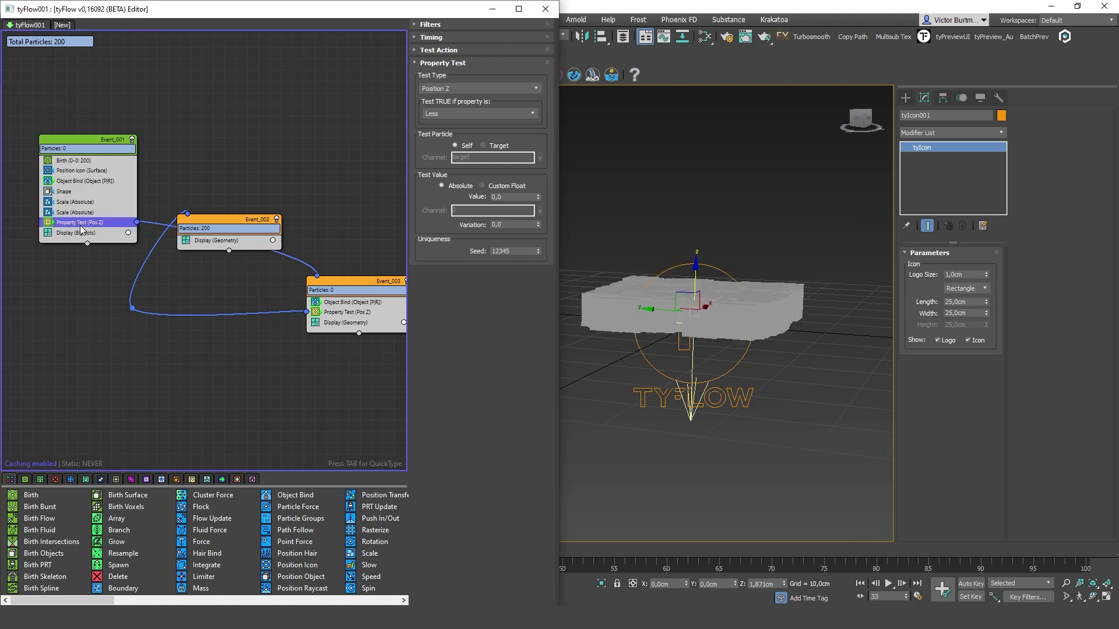
# Step: Delete the event connections and Event_002, and make Event_001's Display operator show Geometry
pyautogui.moveTo(221, 224); pyautogui.dragTo(265, 199)
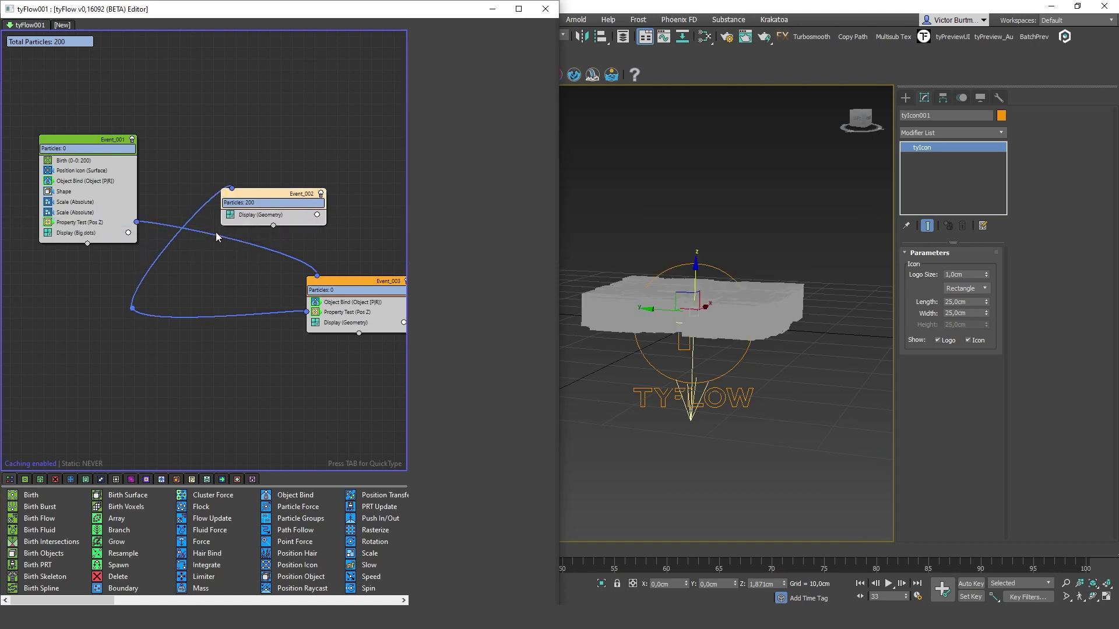
pyautogui.click(216, 233)
pyautogui.press('Delete')
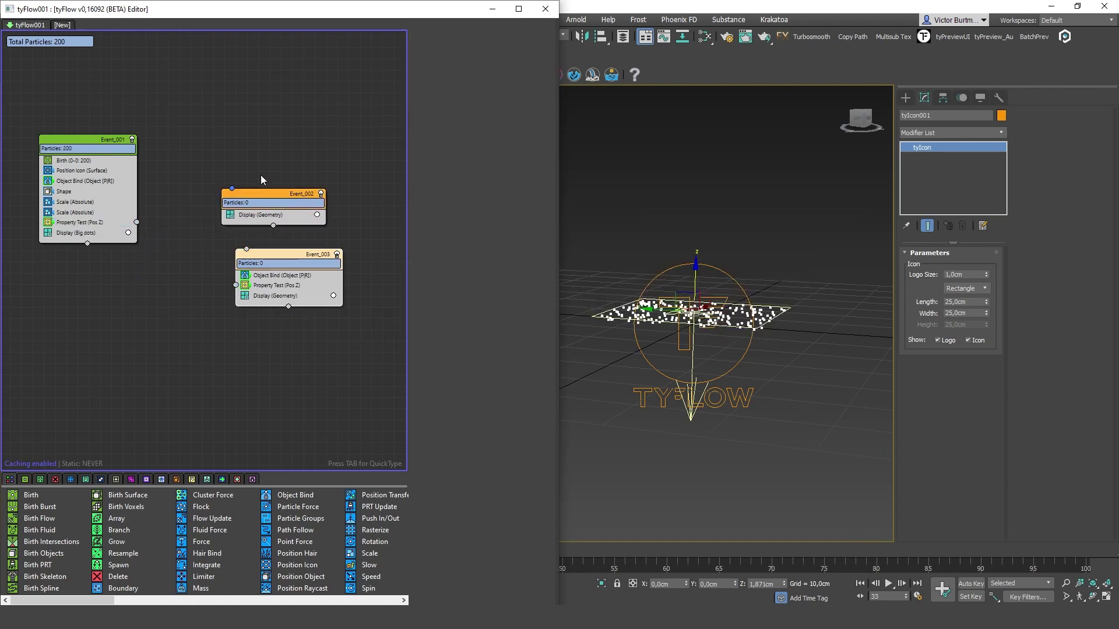
pyautogui.moveTo(200, 152); pyautogui.dragTo(286, 204)
pyautogui.press('Delete')
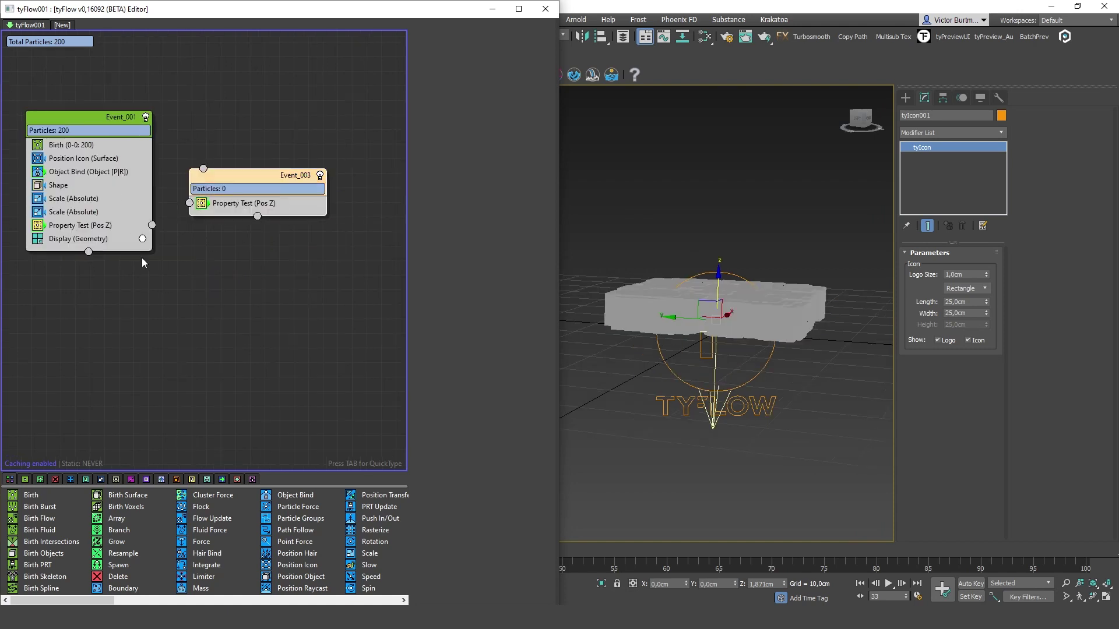
pyautogui.click(111, 238)
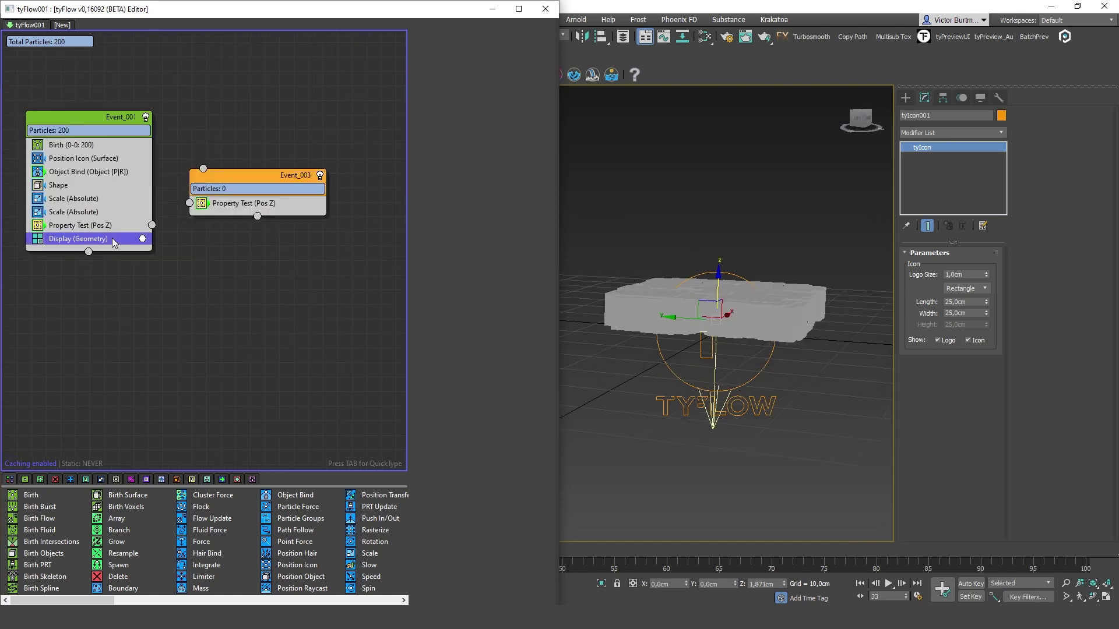
# Step: Set Event_001's Property Test to increment a custom float in the channel TestPosZ when the test returns true
pyautogui.moveTo(698, 262); pyautogui.dragTo(672, 303, button='middle')
pyautogui.scroll(3, 701, 333)
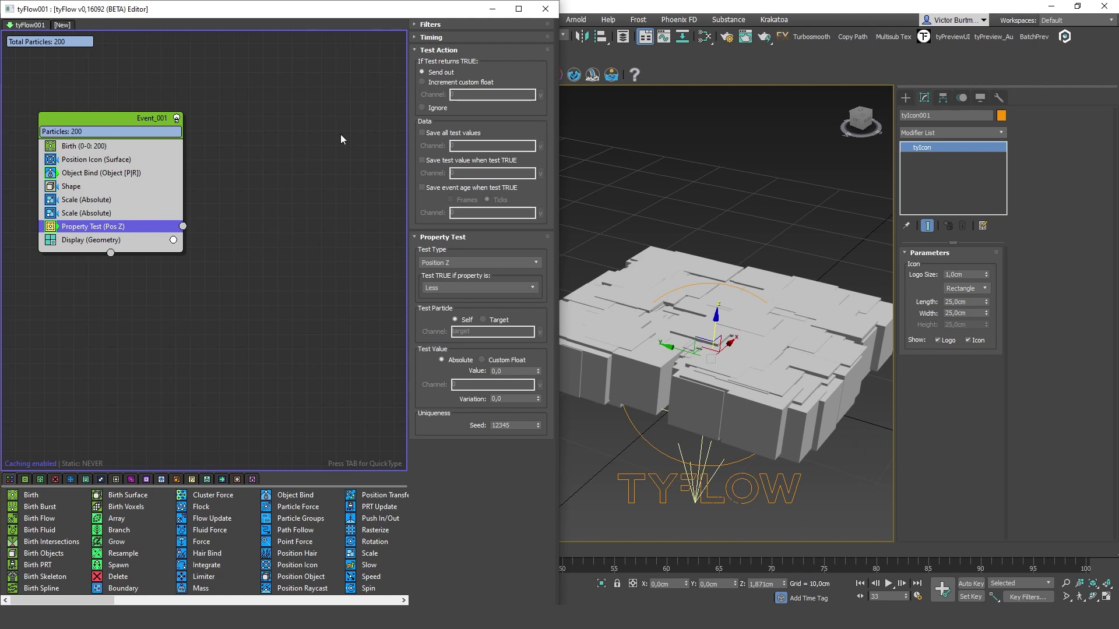
pyautogui.click(437, 85)
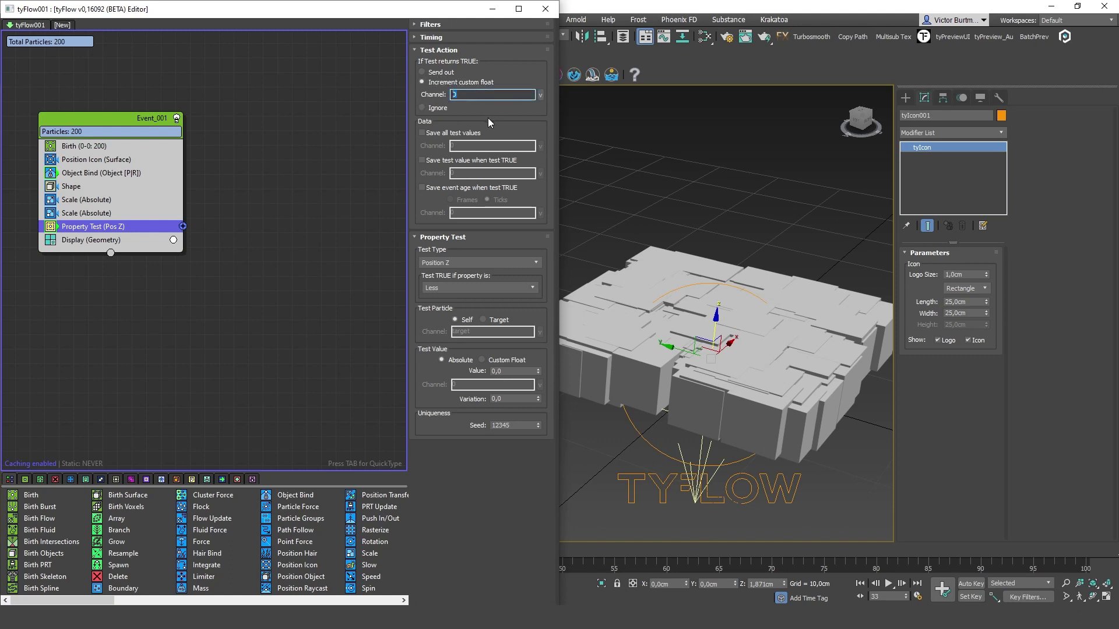
pyautogui.write('TestPosZ')
pyautogui.press('Return')
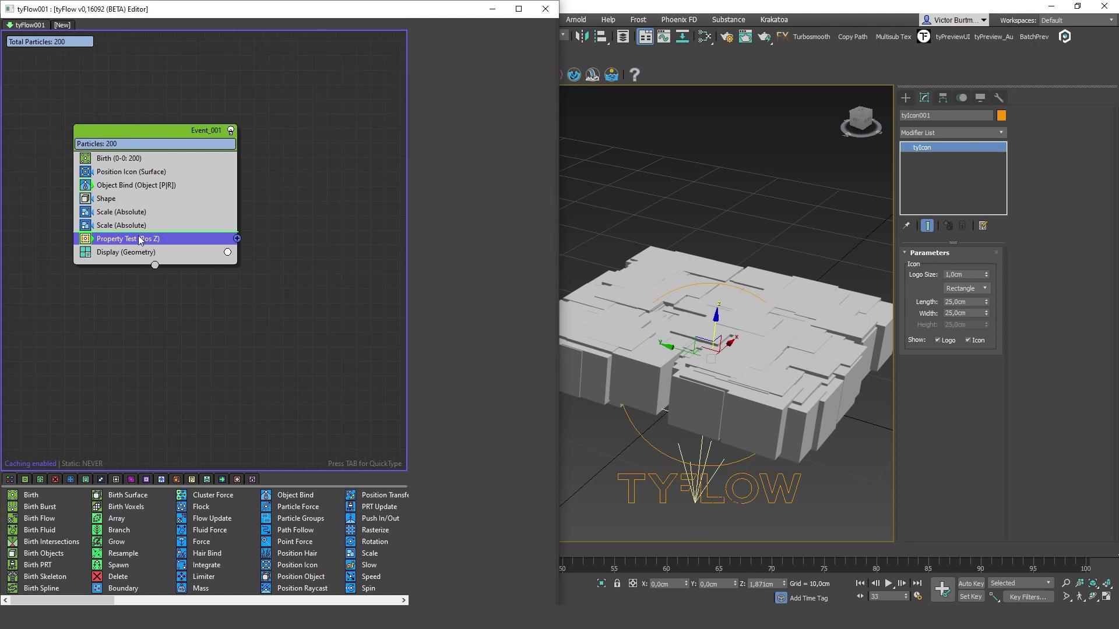
# Step: Place the Property Test above the two Scale operators and set both Scale operators' timing to Continuous
pyautogui.moveTo(143, 238)
pyautogui.mouseDown()
pyautogui.moveTo(156, 207)
pyautogui.moveTo(138, 221)
pyautogui.mouseUp()
pyautogui.click(114, 228)
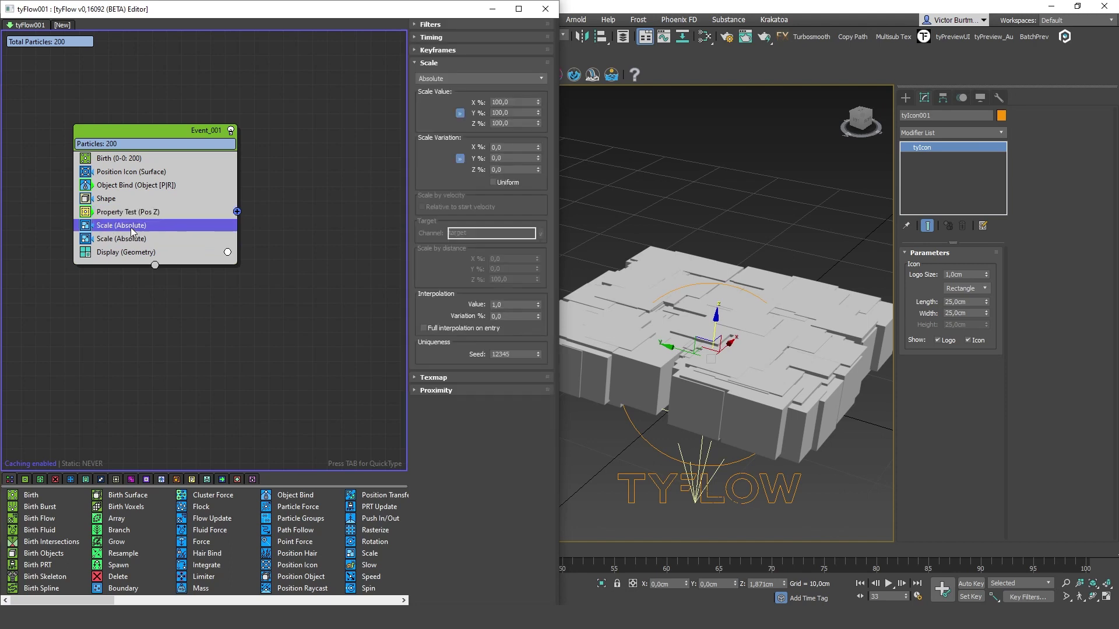
pyautogui.click(446, 52)
pyautogui.click(432, 77)
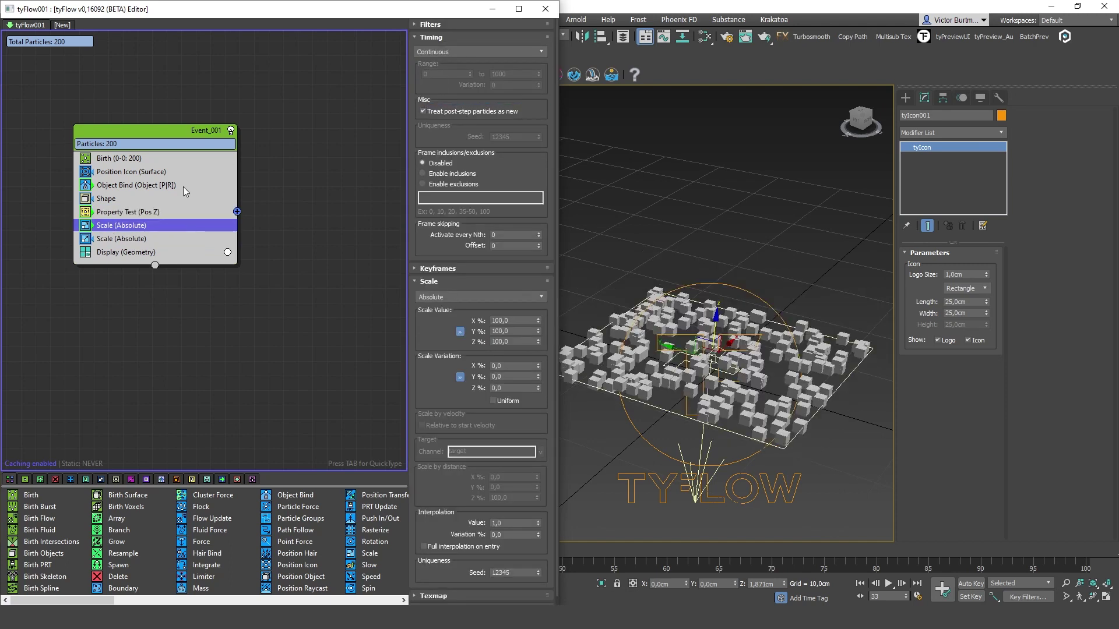
pyautogui.click(150, 239)
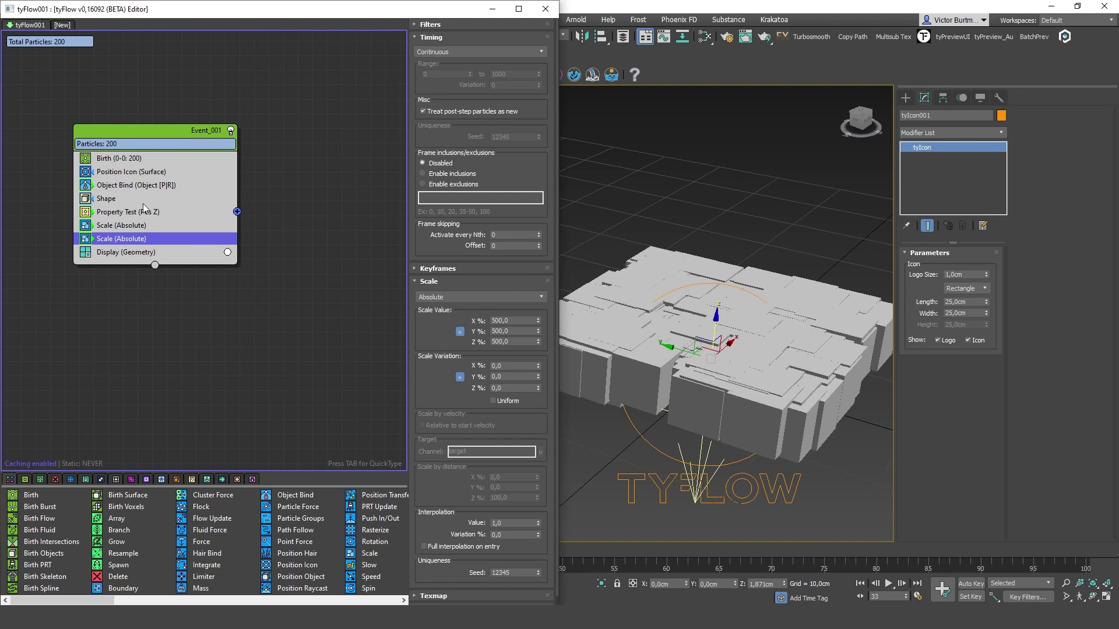
# Step: Rename the 500% Scale operator as Scale_BIG and the 100% one as Scale_SMALL
pyautogui.moveTo(740, 283); pyautogui.dragTo(761, 244, button='middle')
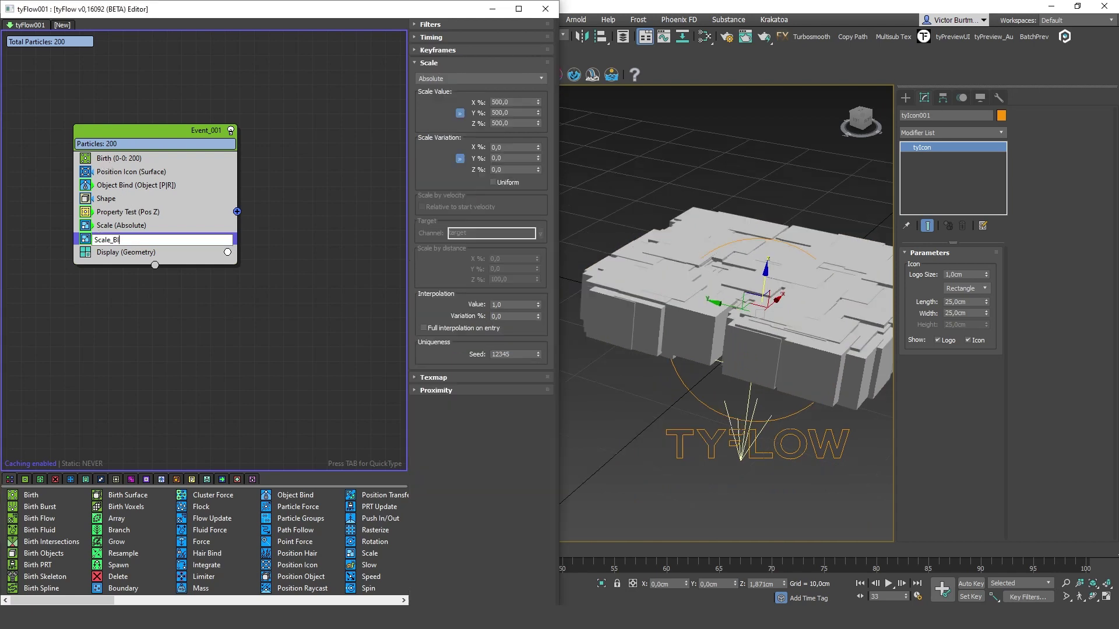
pyautogui.press('Return')
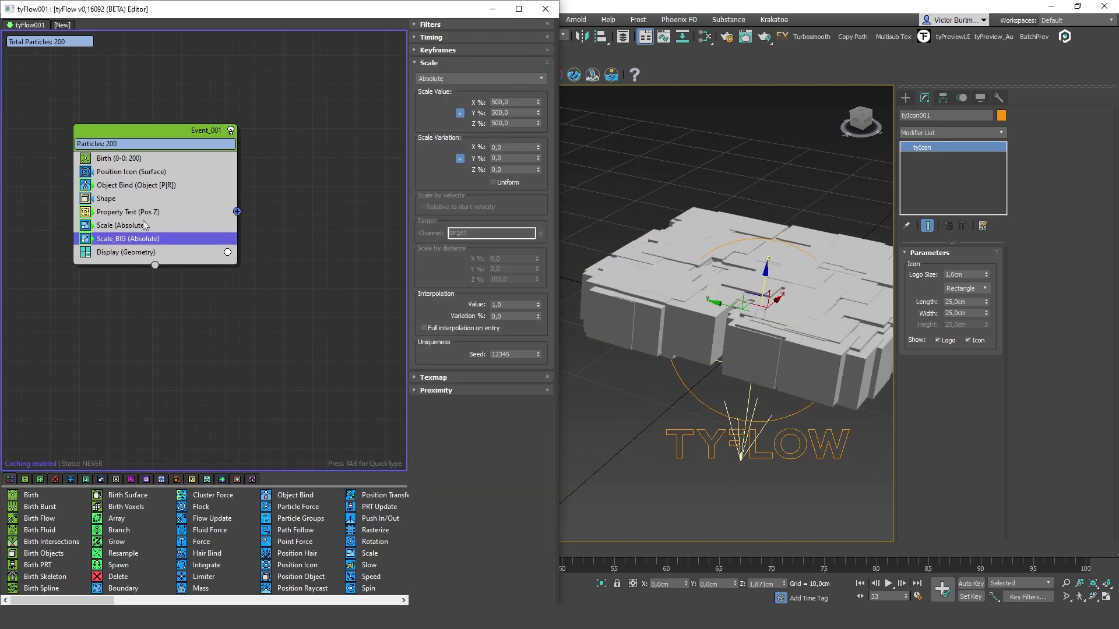
pyautogui.rightClick(145, 226)
pyautogui.click(198, 277)
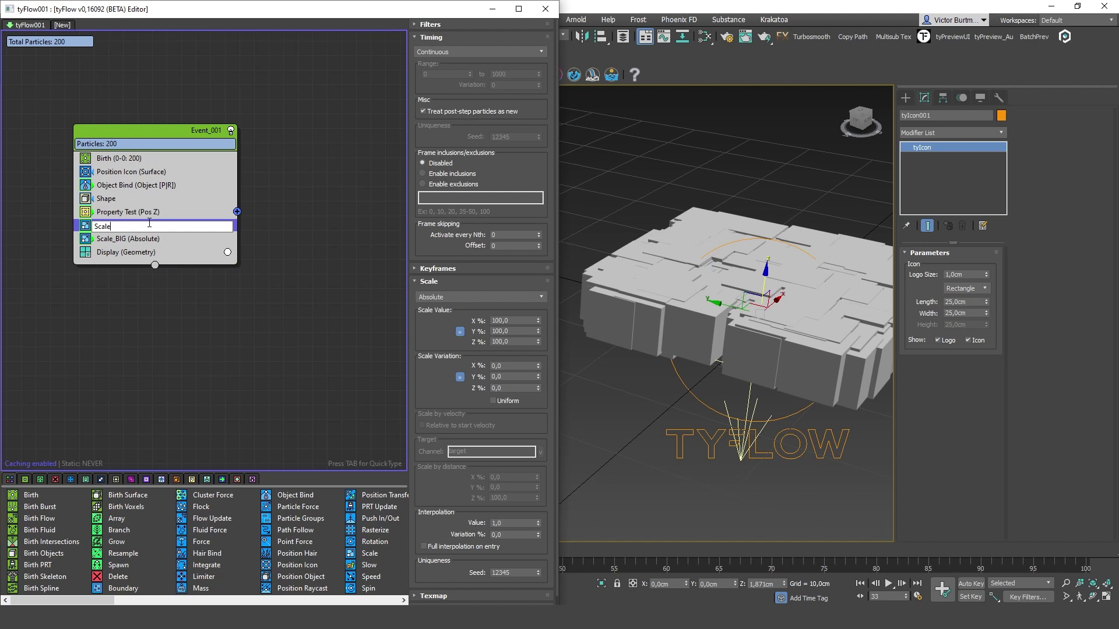
pyautogui.write('LL')
pyautogui.press('Return')
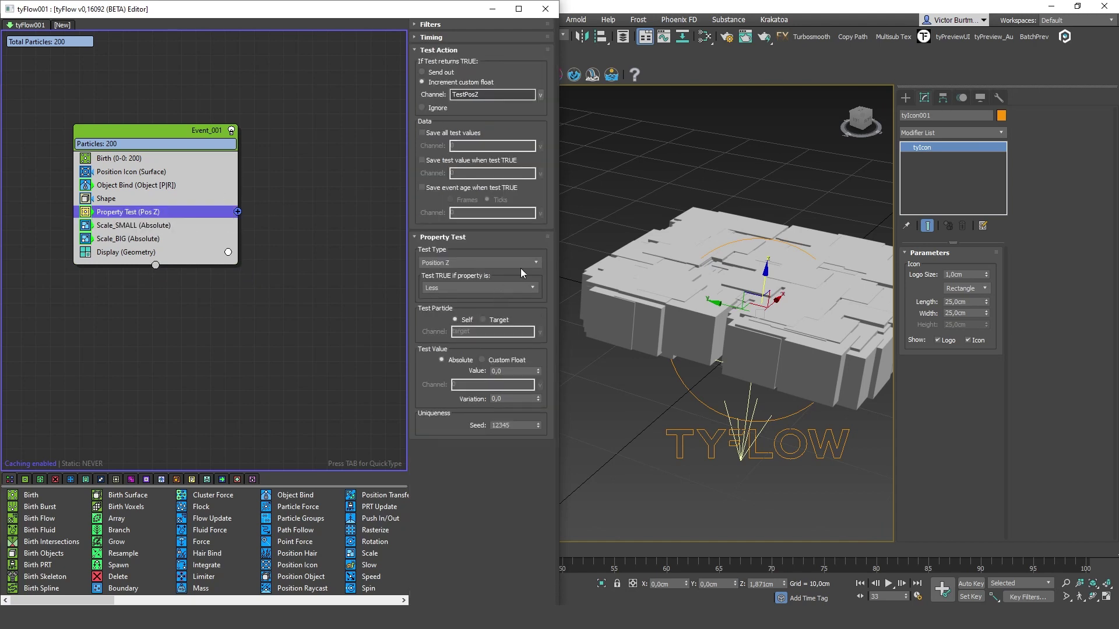
# Step: Add a Custom Float particle filter to Scale_BIG that passes when the TestPosZ channel is Equal to 1
pyautogui.keyDown('alt'); pyautogui.moveTo(757, 249); pyautogui.dragTo(707, 203, button='middle'); pyautogui.keyUp('alt')
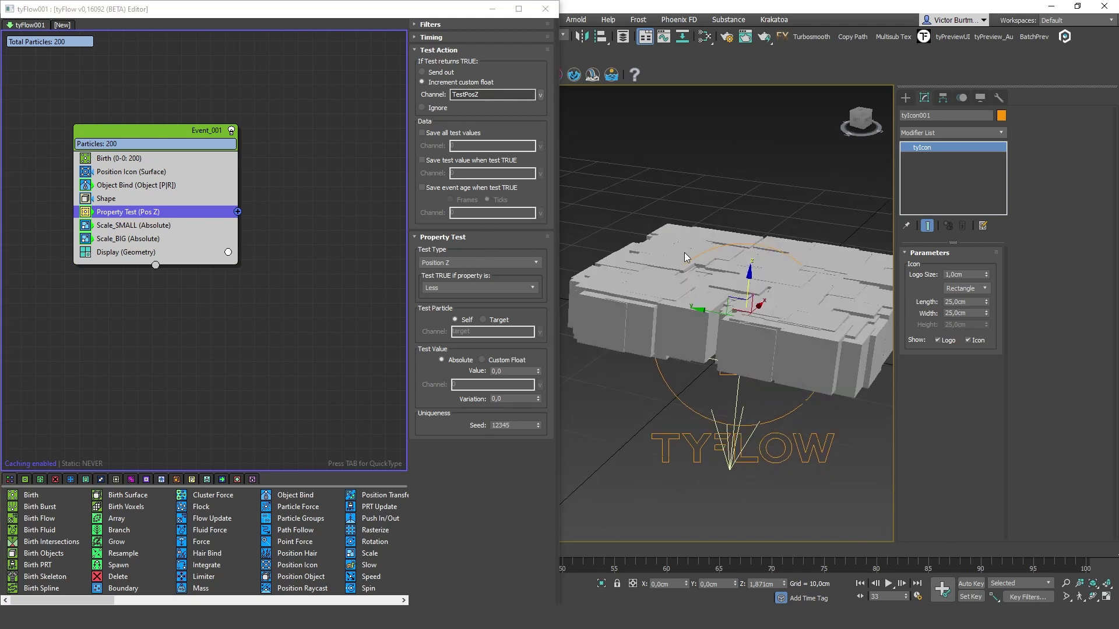
pyautogui.click(158, 239)
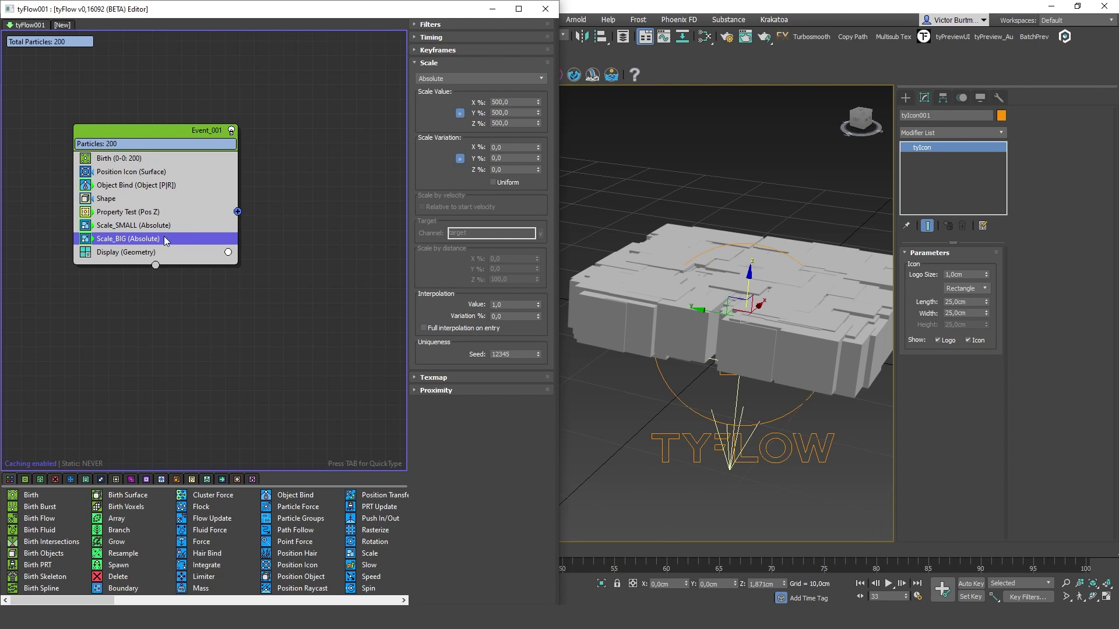
pyautogui.click(438, 25)
pyautogui.click(453, 169)
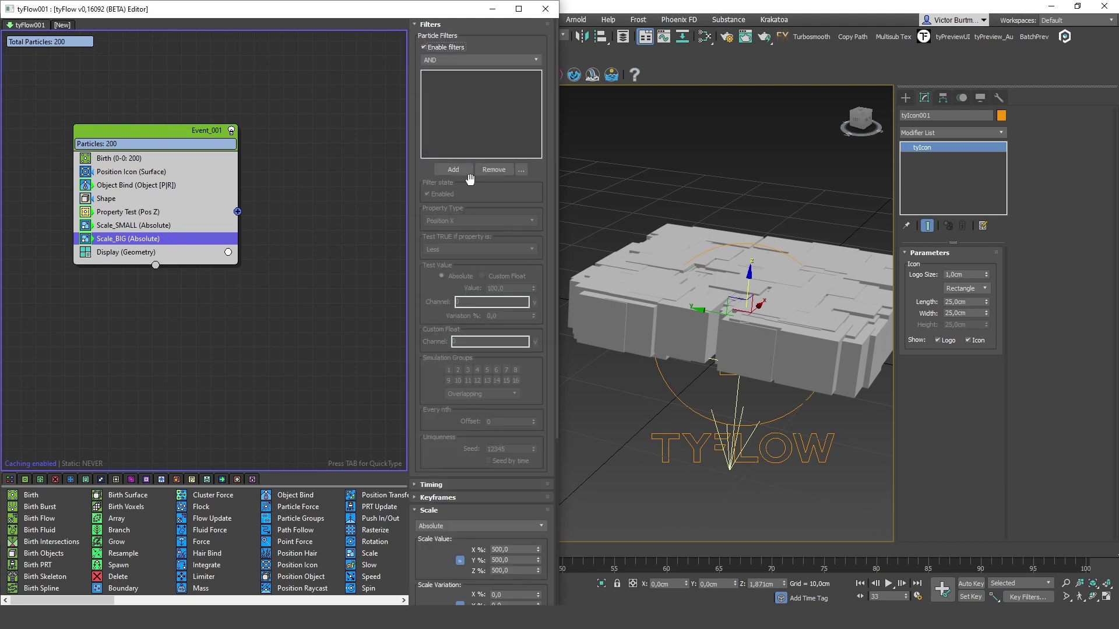
pyautogui.click(474, 221)
pyautogui.scroll(-1, 473, 280)
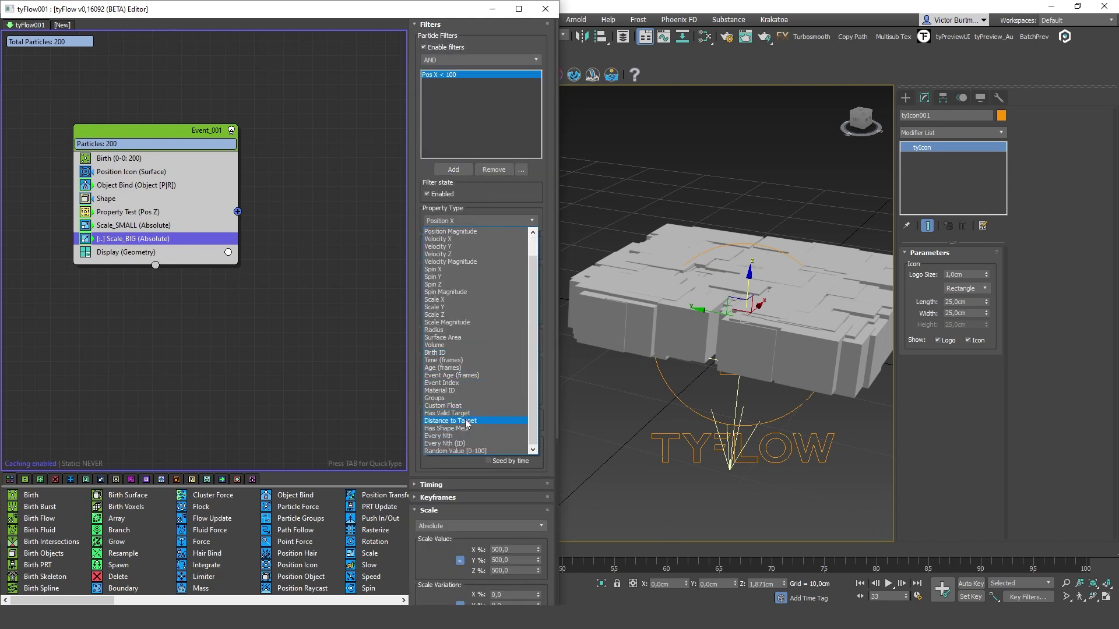
pyautogui.click(450, 406)
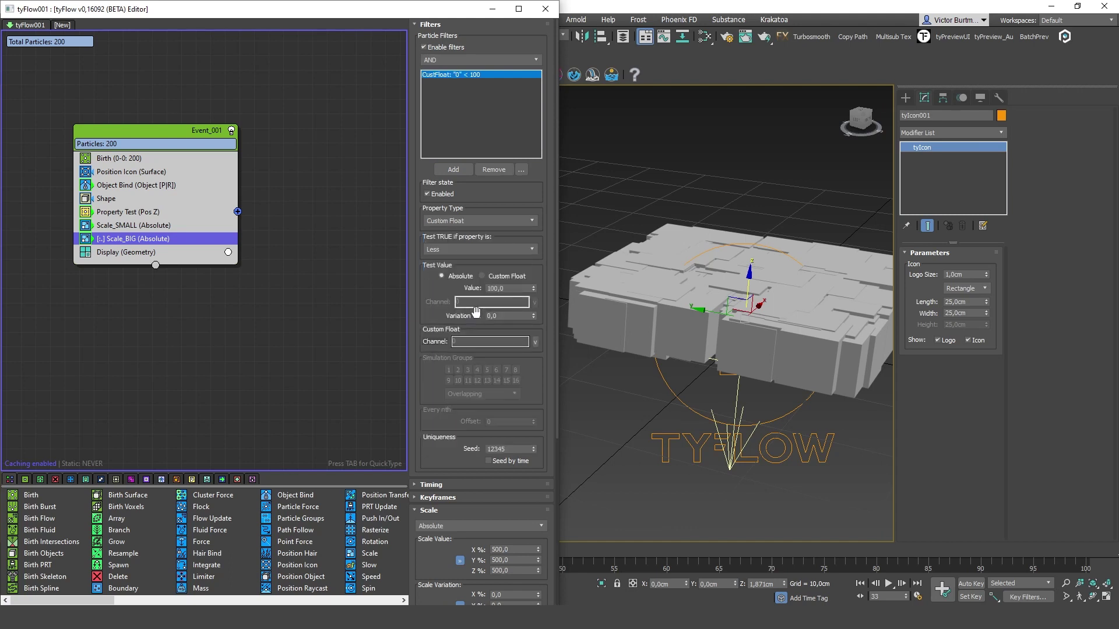
pyautogui.click(536, 342)
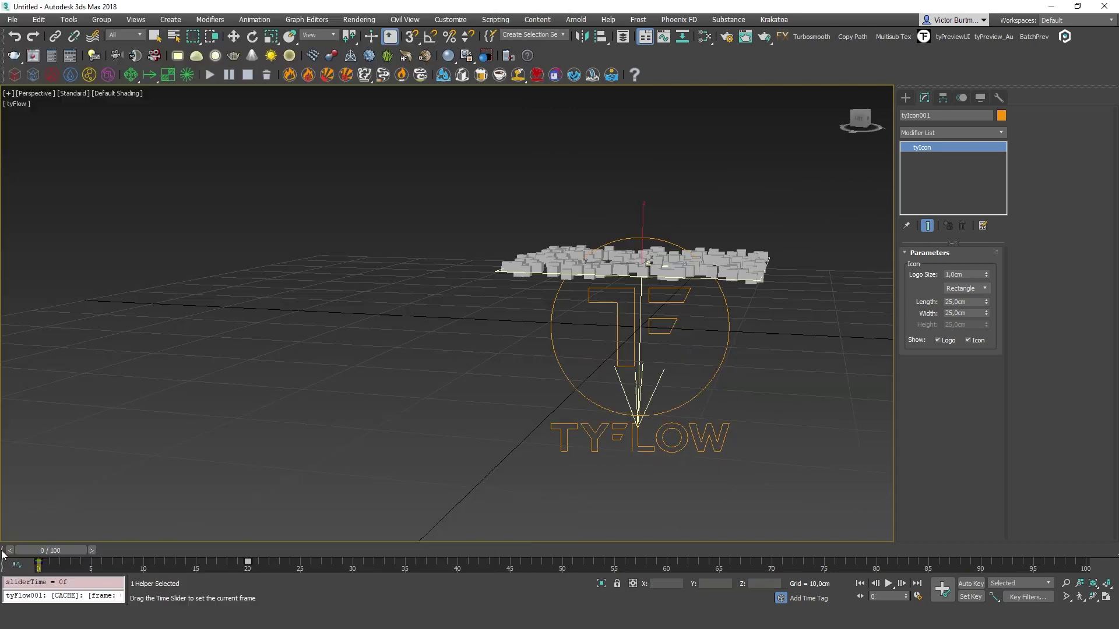
# Step: Scrub the timeline from frame 0 to check how the cube scale responds as the icon moves down
pyautogui.moveTo(38, 564); pyautogui.dragTo(185, 564)
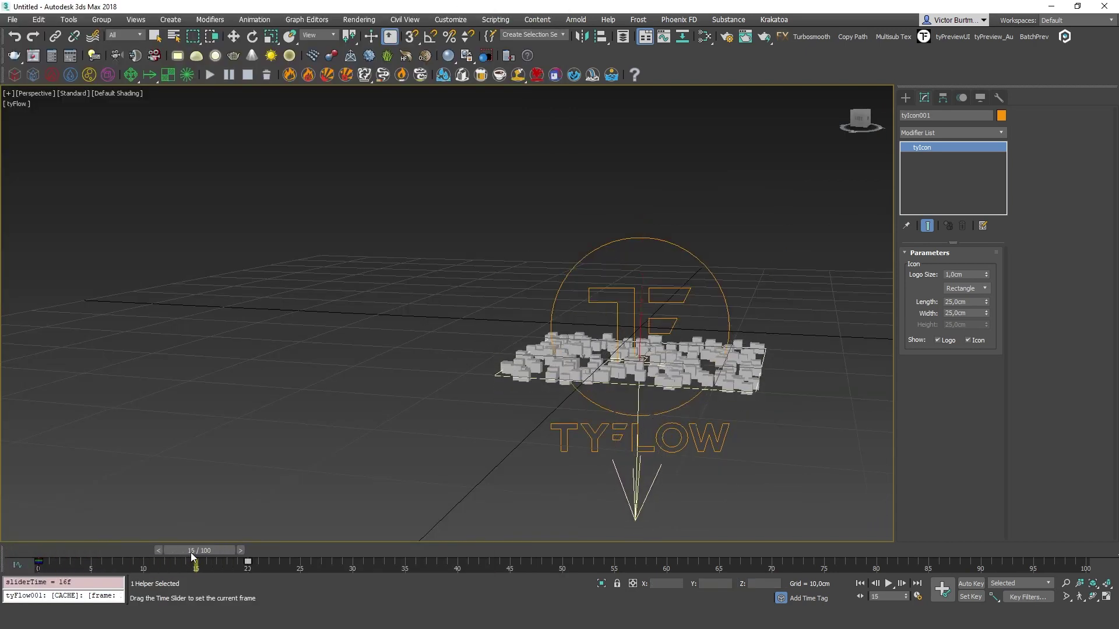
pyautogui.press('w')
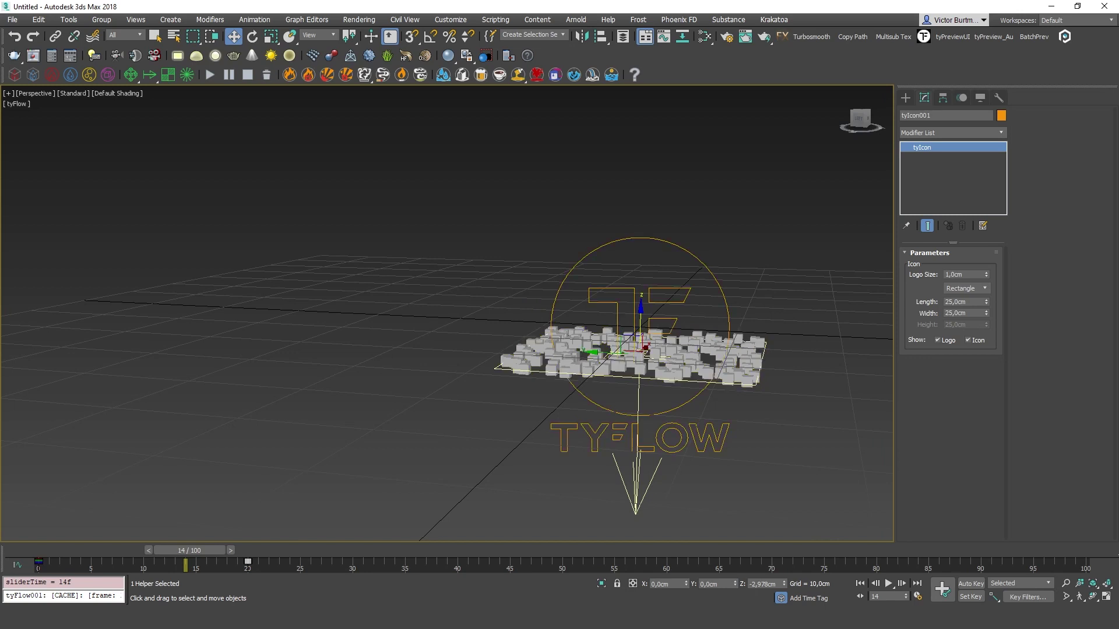
pyautogui.moveTo(46, 551); pyautogui.dragTo(219, 563)
pyautogui.moveTo(466, 320); pyautogui.dragTo(436, 231, button='middle')
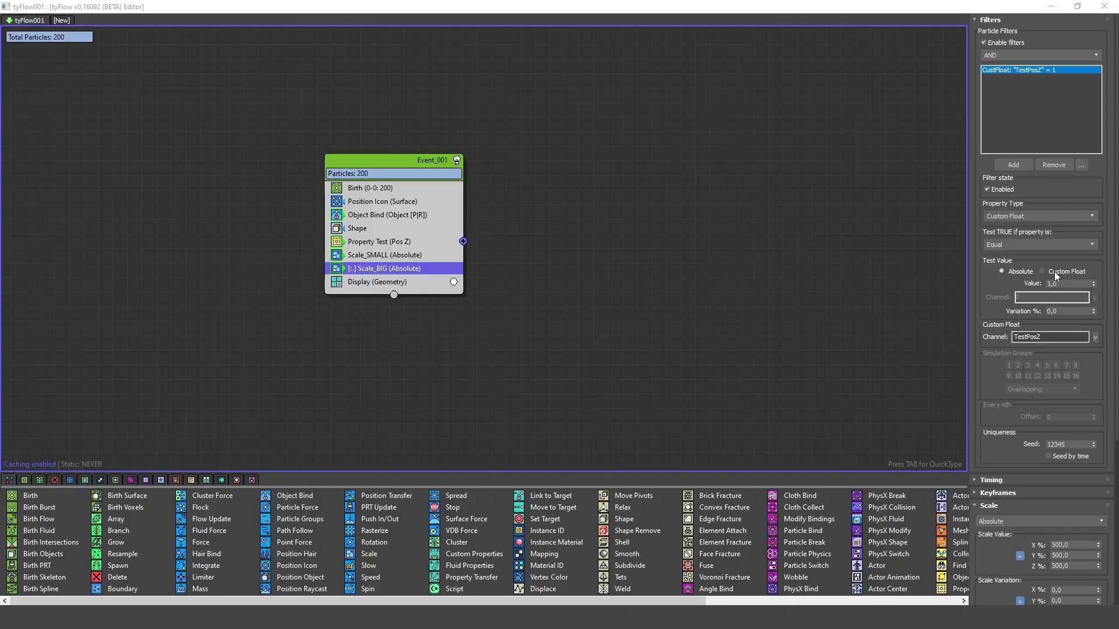
# Step: Change Scale_BIG's TestPosZ filter to pass when the value is Greater than 0
pyautogui.click(1028, 246)
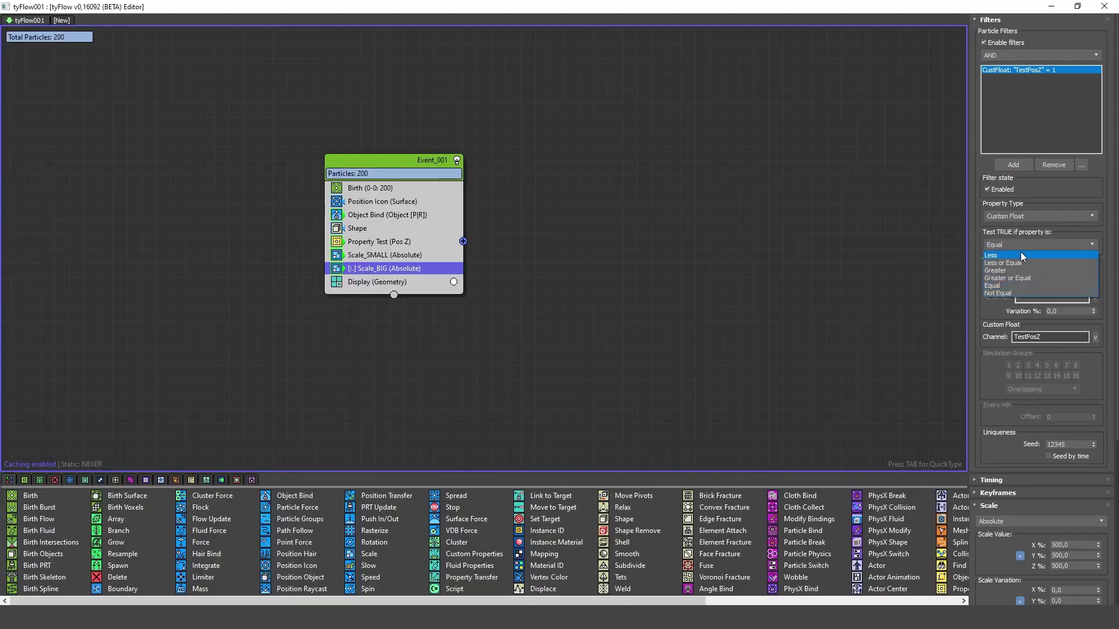
pyautogui.click(1010, 271)
pyautogui.rightClick(1094, 285)
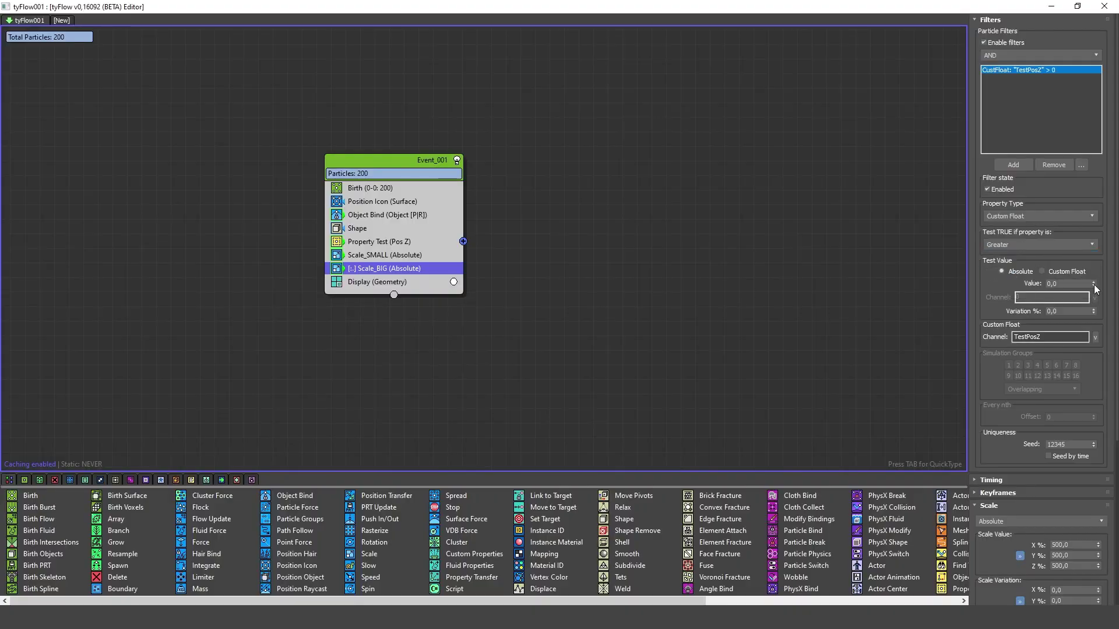
pyautogui.doubleClick(1057, 284)
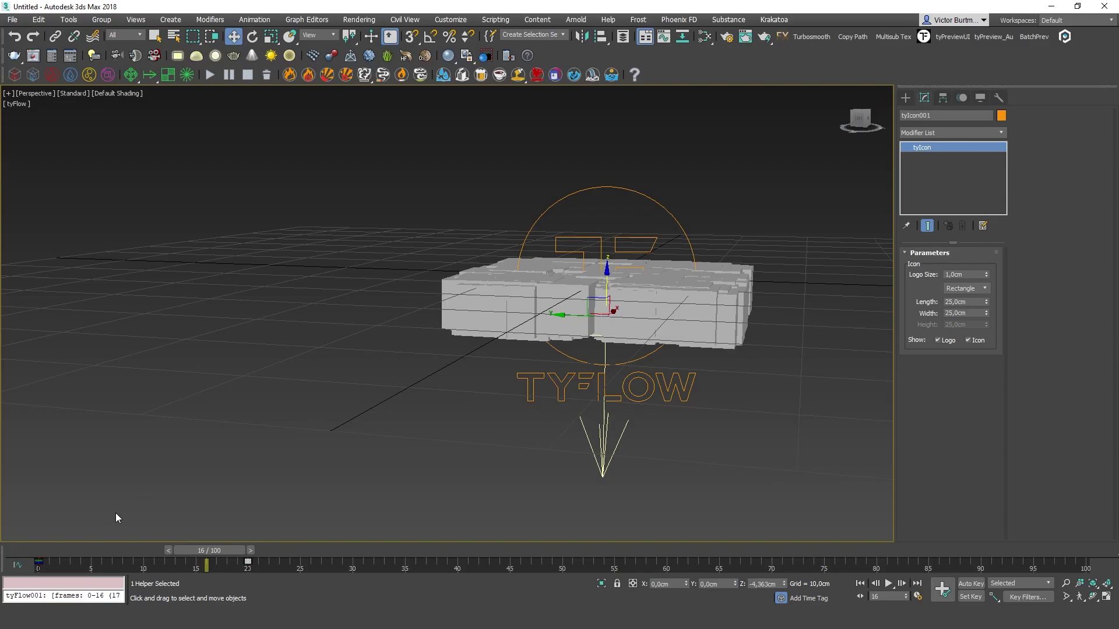
# Step: Scrub the timeline through the icon's full movement to check when the cubes change size
pyautogui.moveTo(39, 551); pyautogui.dragTo(423, 547)
pyautogui.press('w')
pyautogui.moveTo(628, 217); pyautogui.dragTo(628, 268, button='middle')
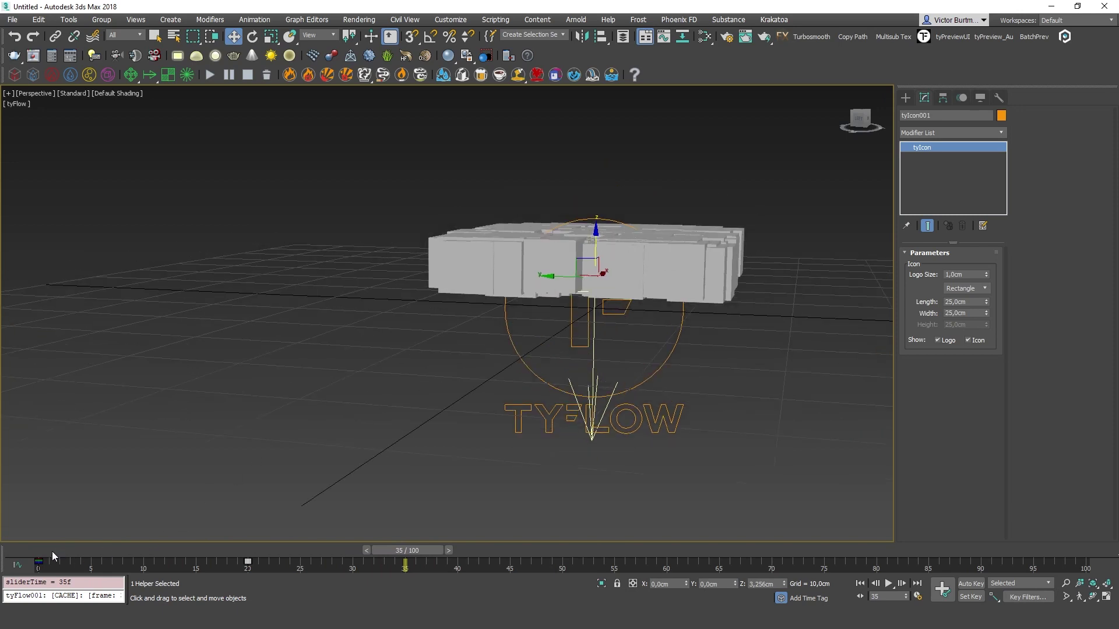
pyautogui.moveTo(47, 553); pyautogui.dragTo(437, 554)
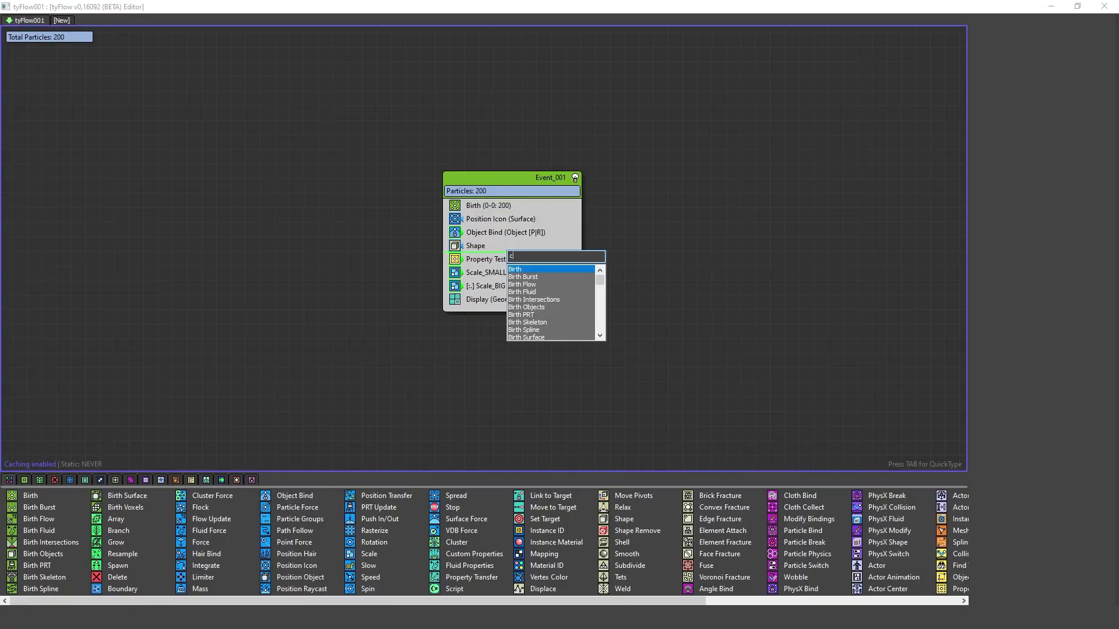
# Step: Add a Custom Properties operator above the Property Test in Event_001, using the SET (save value to channel) operation
pyautogui.write('ustom')
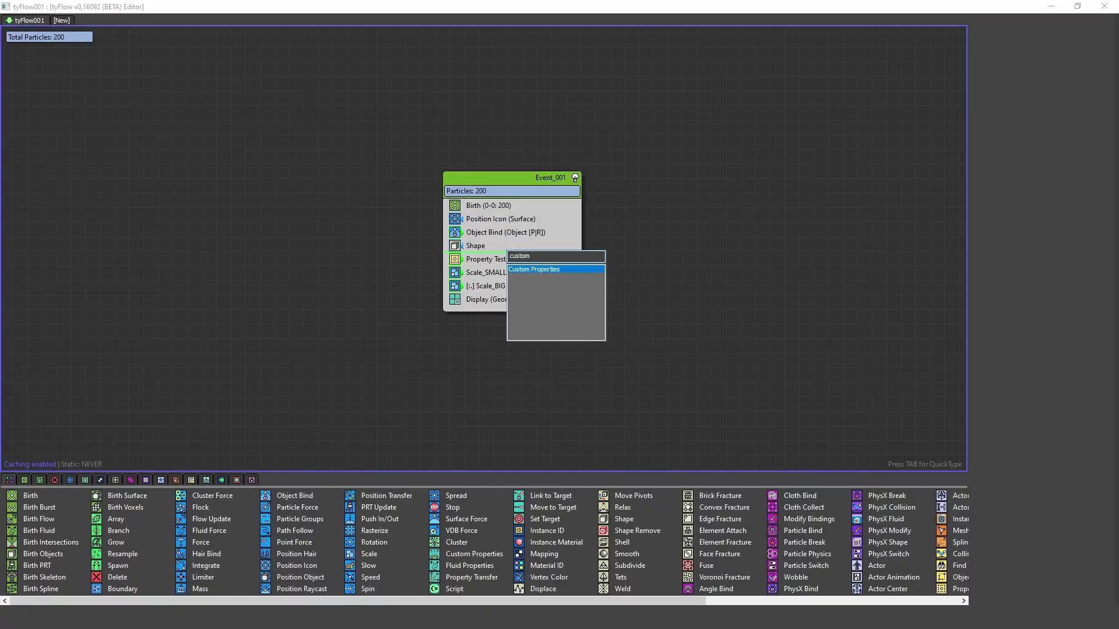
pyautogui.press('Return')
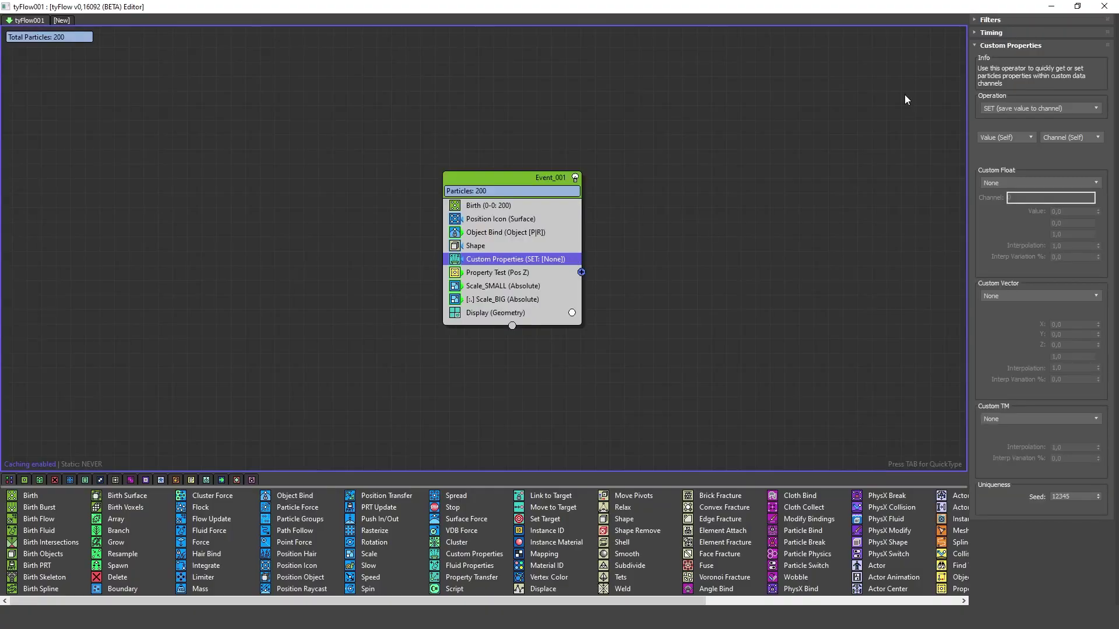
pyautogui.click(987, 108)
pyautogui.click(1006, 119)
# Step: Set Custom Properties' Custom Float to By Value, saving value 0,0 to the TestPosZ channel
pyautogui.click(1001, 183)
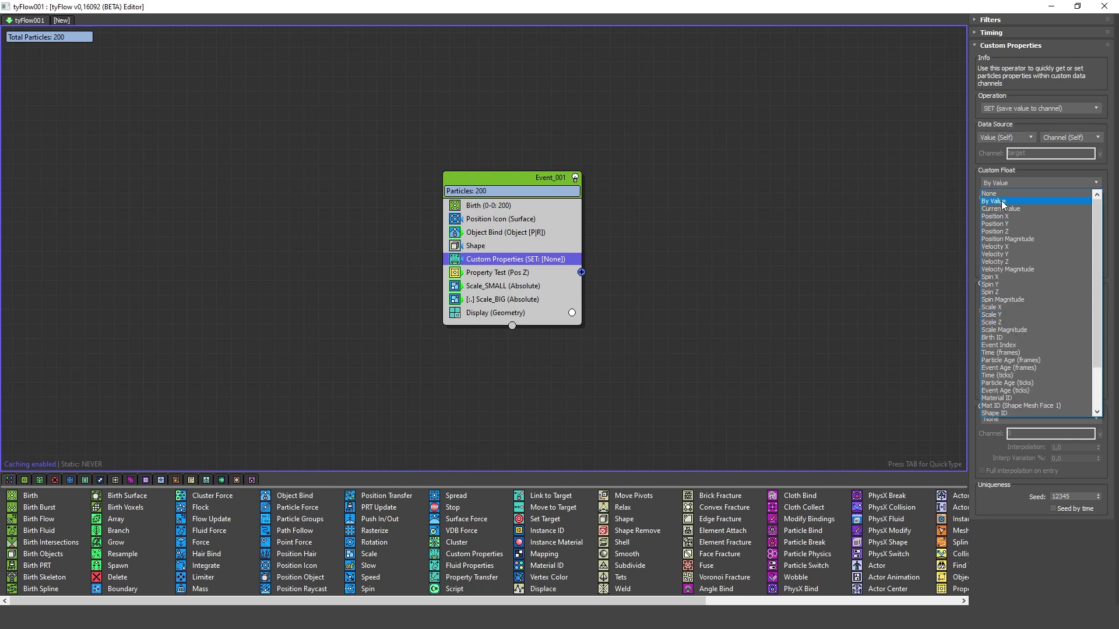
pyautogui.click(995, 201)
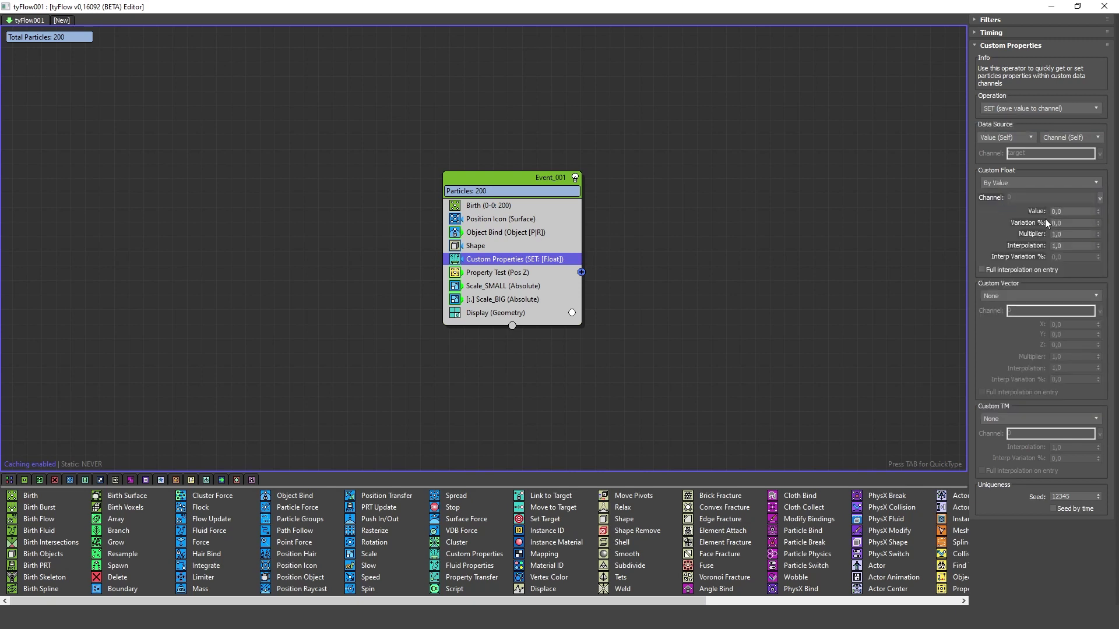
pyautogui.click(1100, 198)
pyautogui.click(1087, 219)
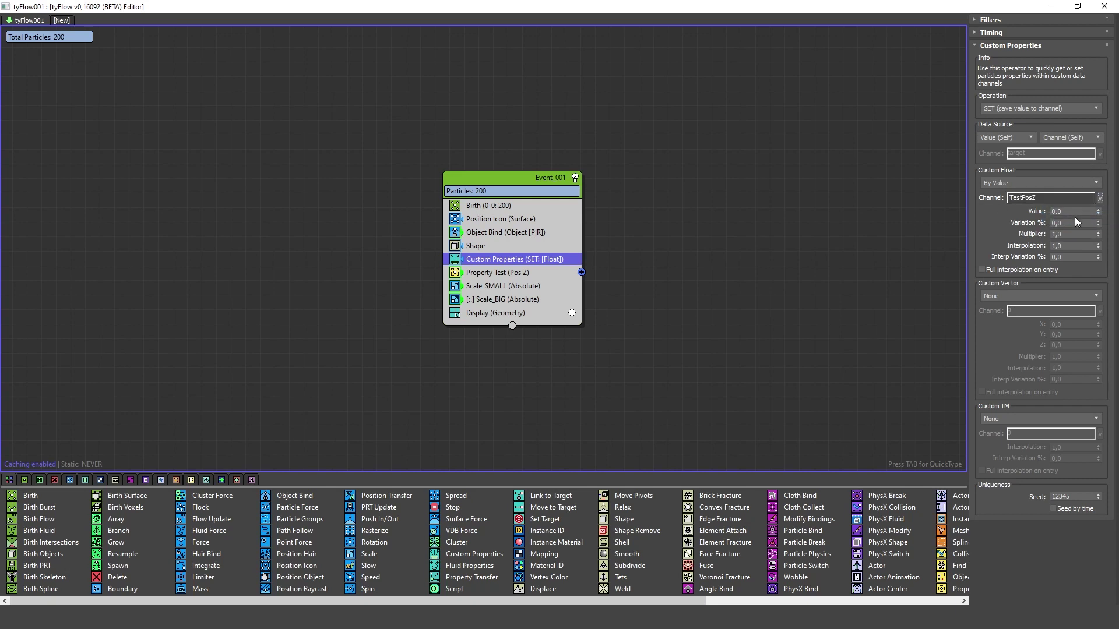
# Step: Change the Custom Properties operator's timing to Continuous
pyautogui.click(1014, 33)
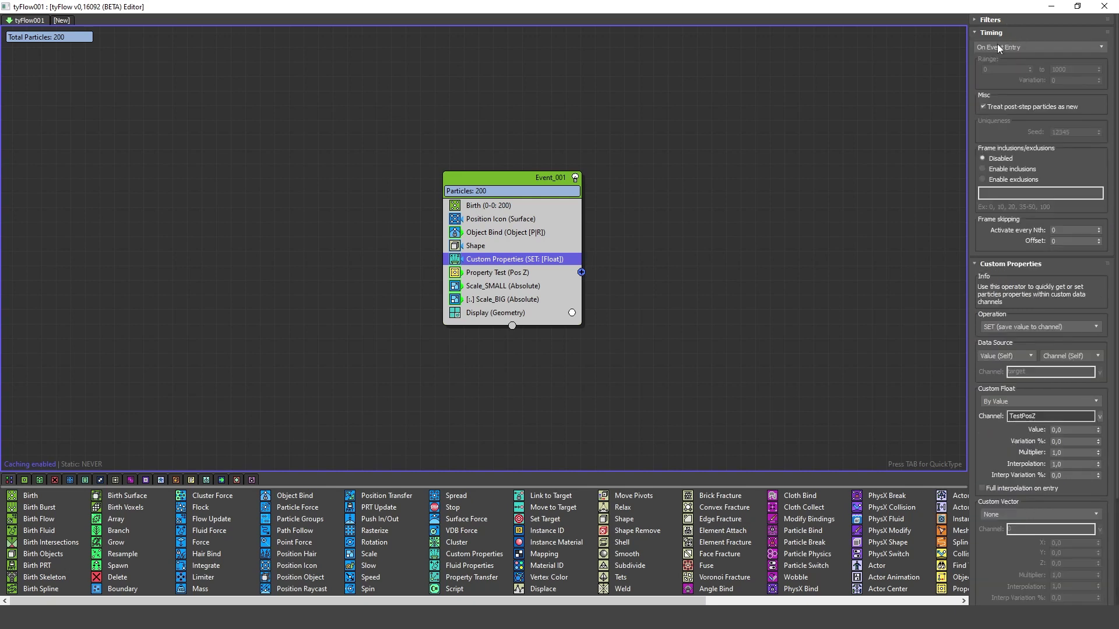
pyautogui.click(1002, 47)
pyautogui.click(999, 89)
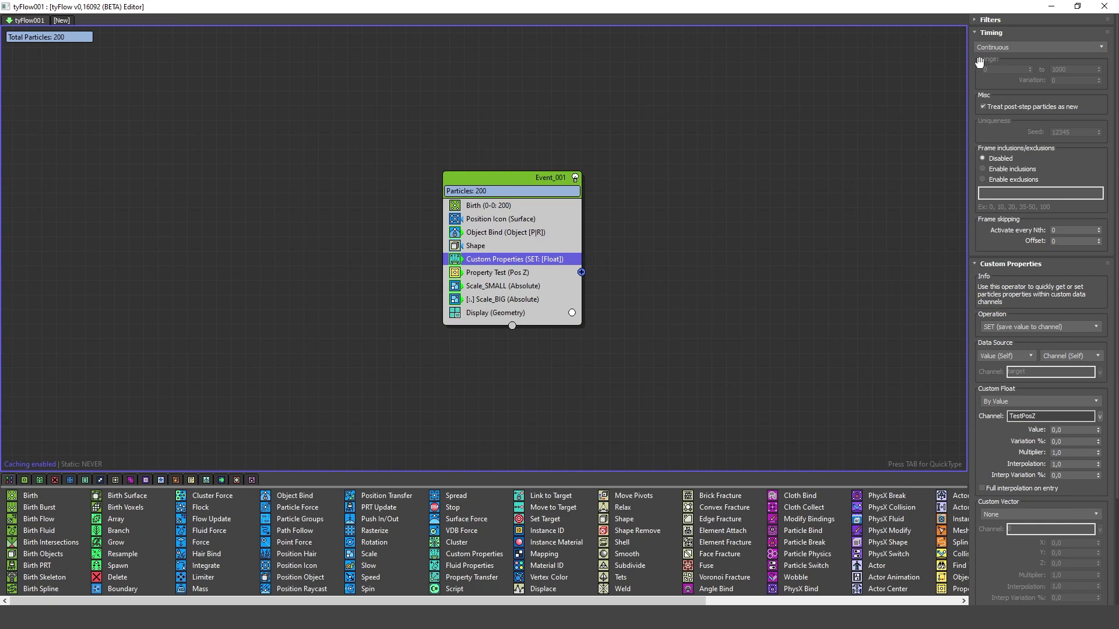
pyautogui.click(997, 33)
# Step: Scrub the timeline through the icon's movement to check how the cubes' scale switches
pyautogui.moveTo(633, 171); pyautogui.dragTo(665, 136, button='middle')
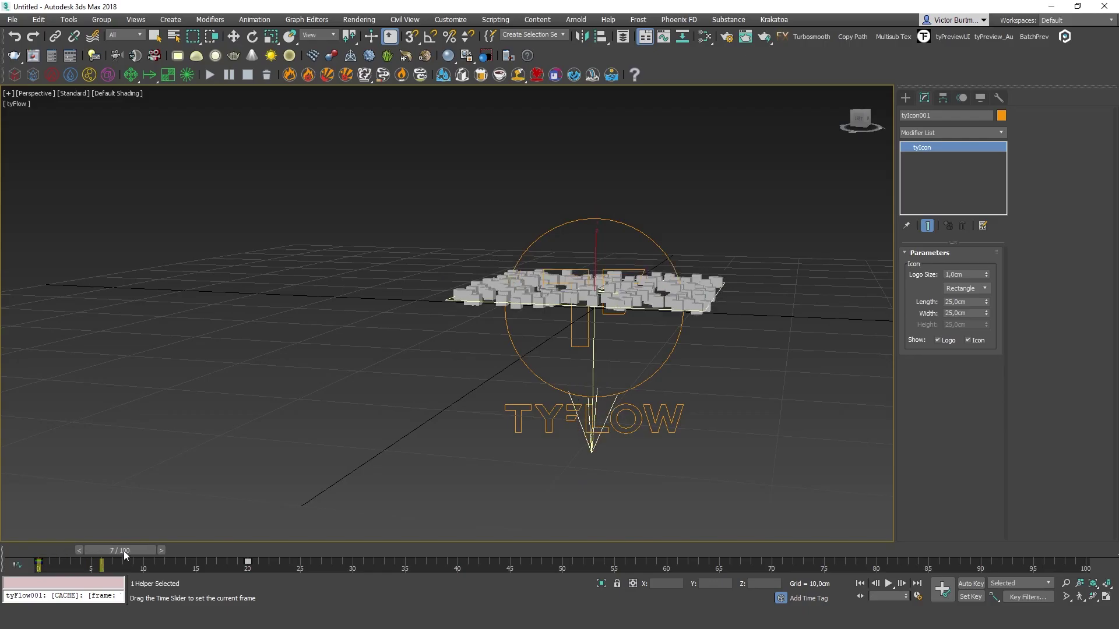
pyautogui.moveTo(125, 550); pyautogui.dragTo(422, 504)
pyautogui.press('w')
pyautogui.moveTo(41, 550); pyautogui.dragTo(857, 550)
pyautogui.scroll(-3, 397, 392)
pyautogui.scroll(-2, 397, 392)
pyautogui.scroll(4, 501, 349)
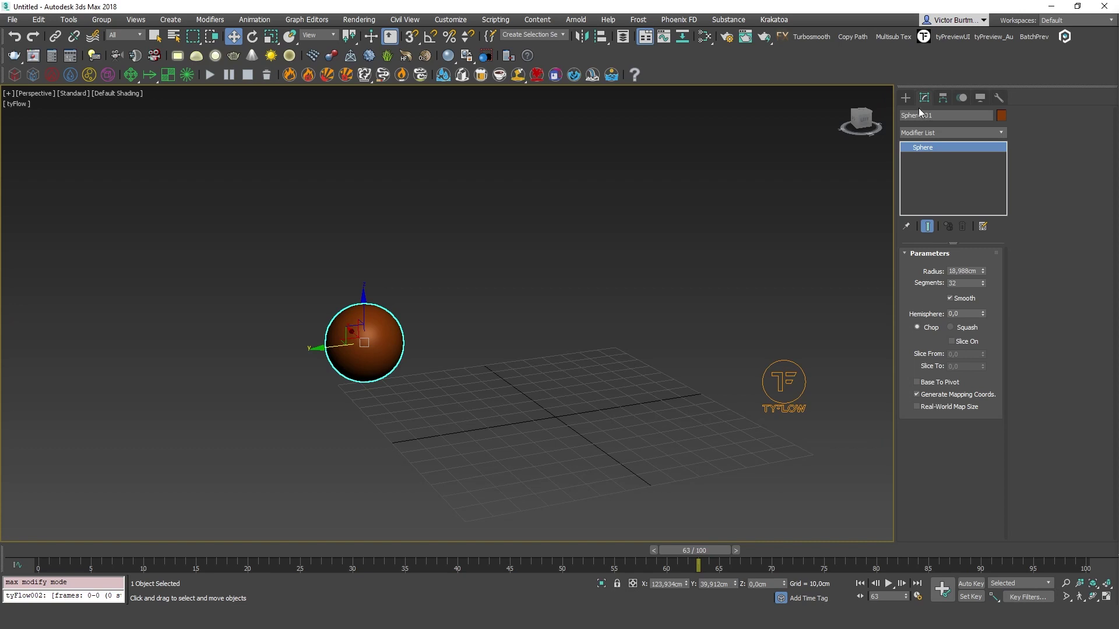
# Step: Create a box about 24.7 x 35 x 34.9 cm beside the sphere
pyautogui.keyDown('shift'); pyautogui.moveTo(340, 346); pyautogui.dragTo(474, 341); pyautogui.keyUp('shift')
pyautogui.click(598, 359)
pyautogui.click(905, 97)
pyautogui.click(927, 168)
pyautogui.moveTo(483, 324); pyautogui.dragTo(518, 352)
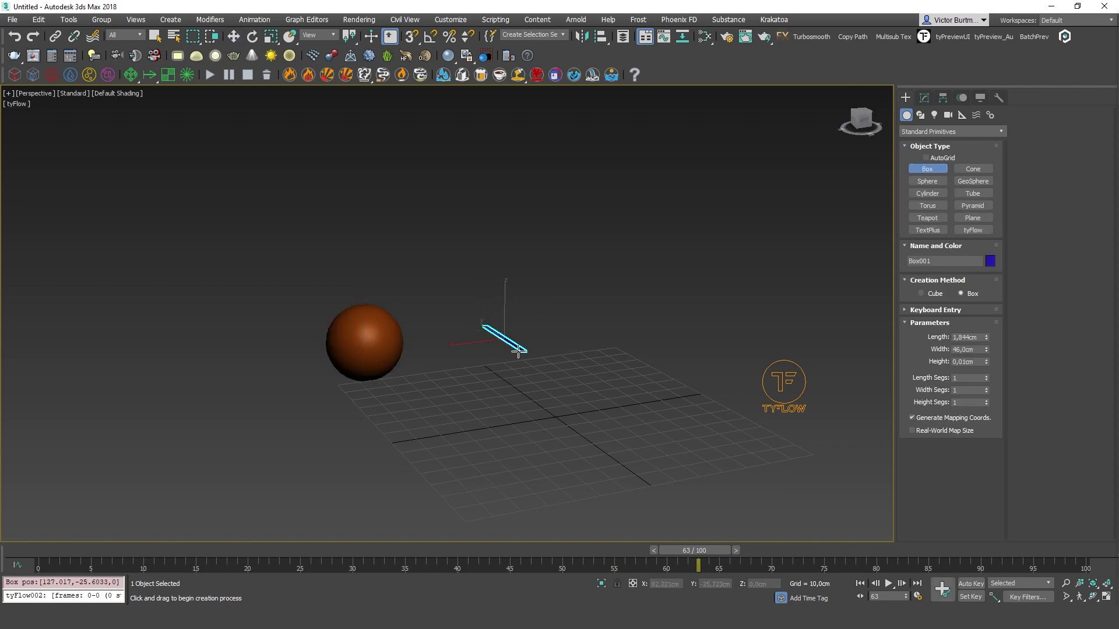
pyautogui.click(520, 283)
pyautogui.click(923, 97)
# Step: Set the box's G-Buffer Object ID to 3 in its object properties
pyautogui.rightClick(503, 300)
pyautogui.click(533, 372)
pyautogui.doubleClick(624, 377)
pyautogui.click(592, 472)
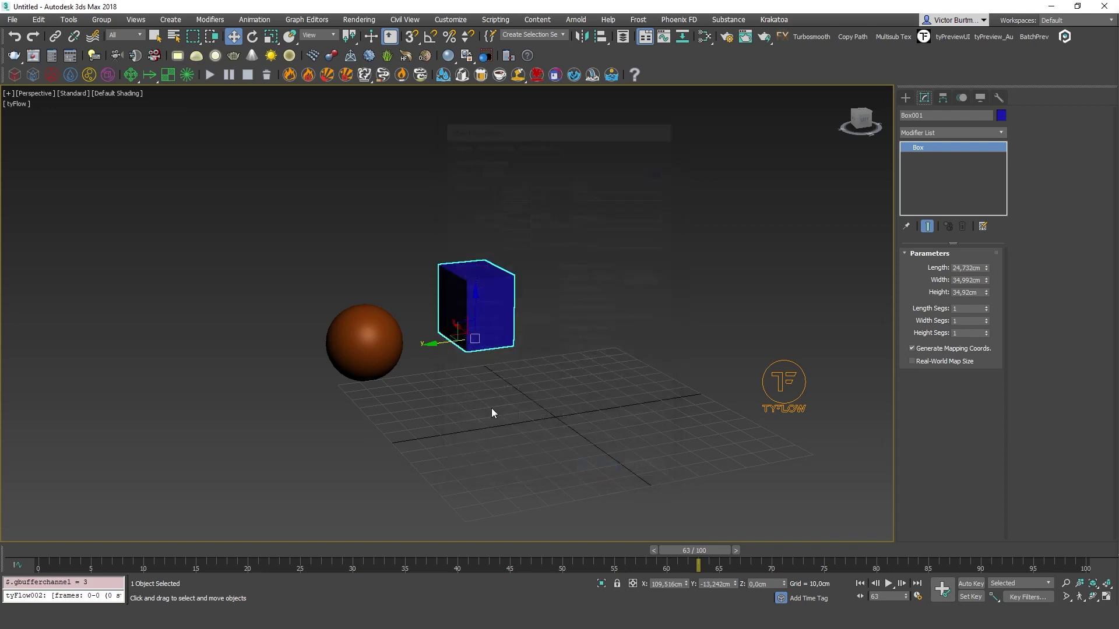
# Step: Change the sphere's G-Buffer Object ID in its object properties
pyautogui.click(387, 324)
pyautogui.rightClick(417, 317)
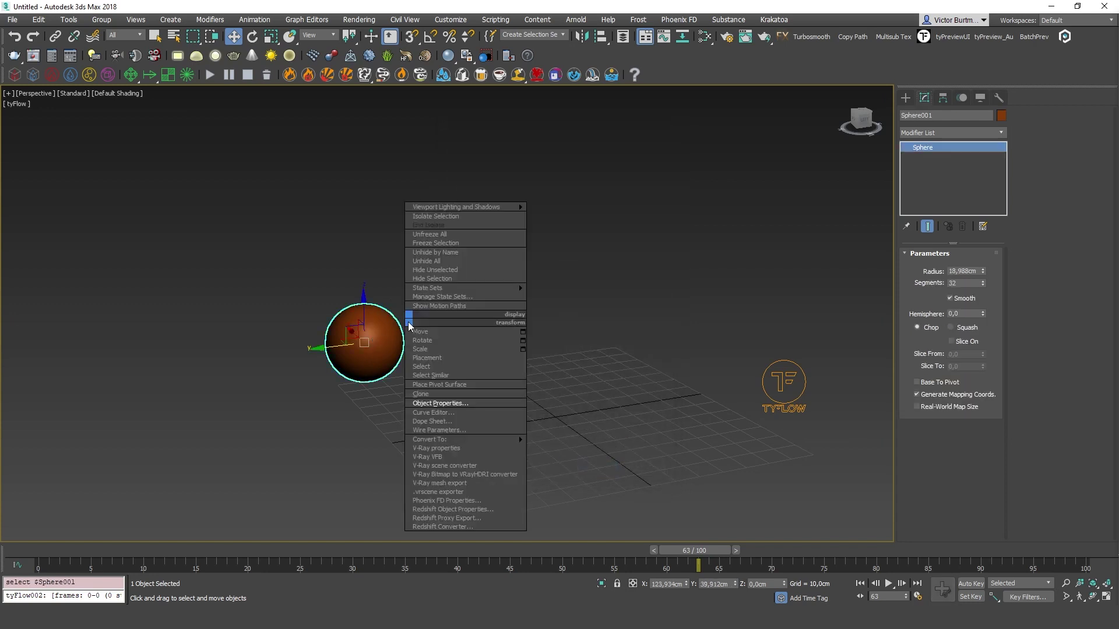
pyautogui.click(452, 405)
pyautogui.moveTo(623, 382); pyautogui.dragTo(622, 371)
pyautogui.click(597, 472)
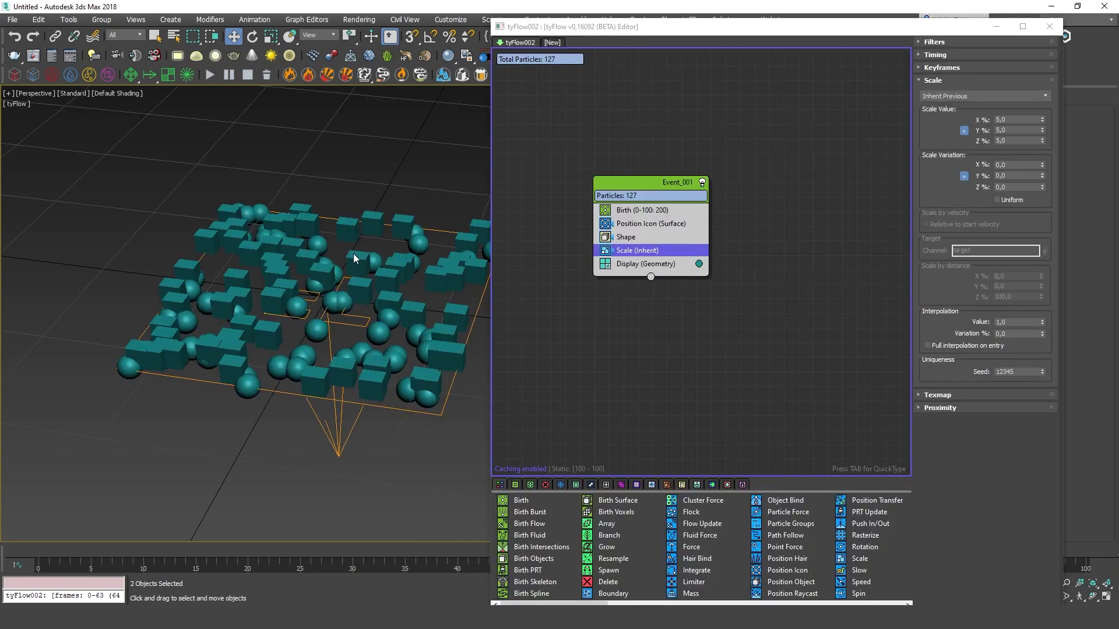
# Step: Add an Export Particles operator below Scale in Event_001
pyautogui.keyDown('alt'); pyautogui.moveTo(332, 263); pyautogui.dragTo(344, 257, button='middle'); pyautogui.keyUp('alt')
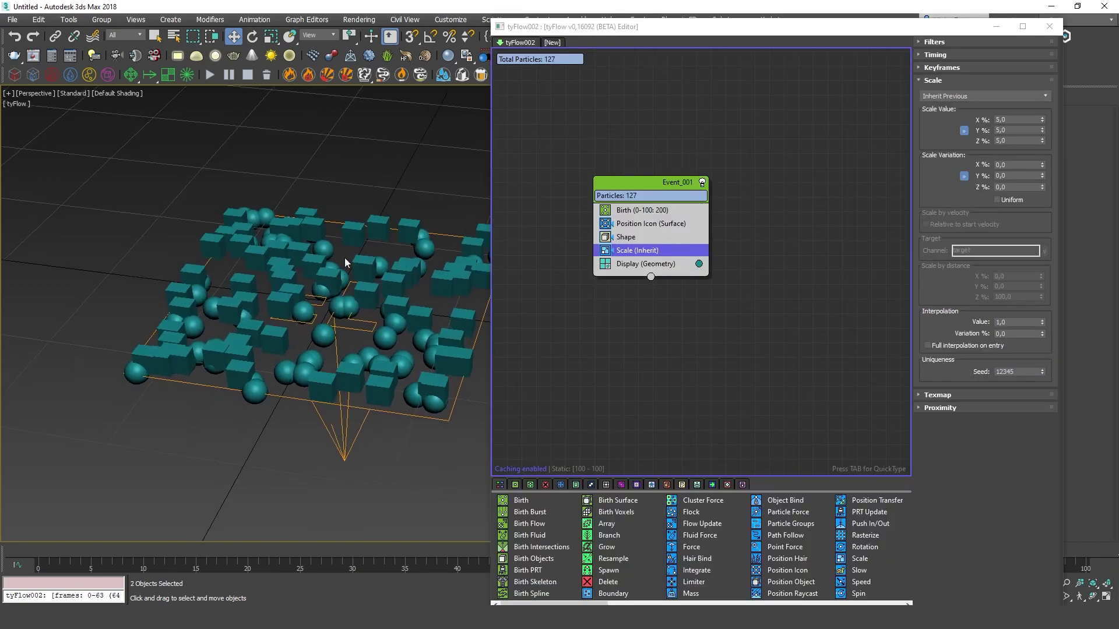
pyautogui.scroll(-8, 237, 243)
pyautogui.moveTo(237, 243); pyautogui.dragTo(344, 286, button='middle')
pyautogui.moveTo(156, 226); pyautogui.dragTo(293, 231, button='middle')
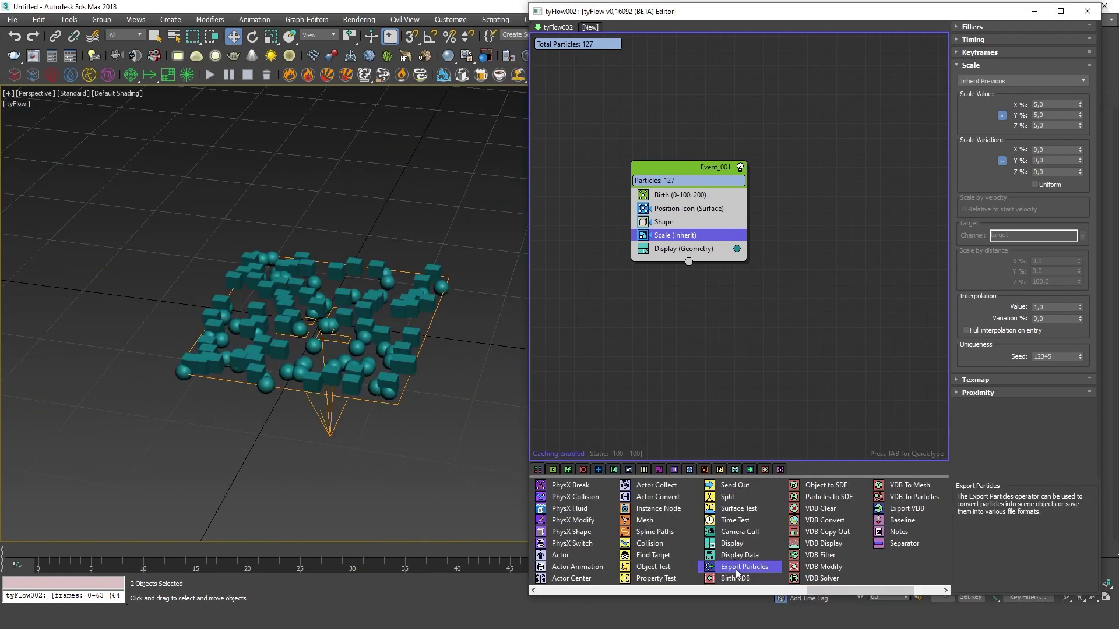
pyautogui.moveTo(737, 574); pyautogui.dragTo(699, 243)
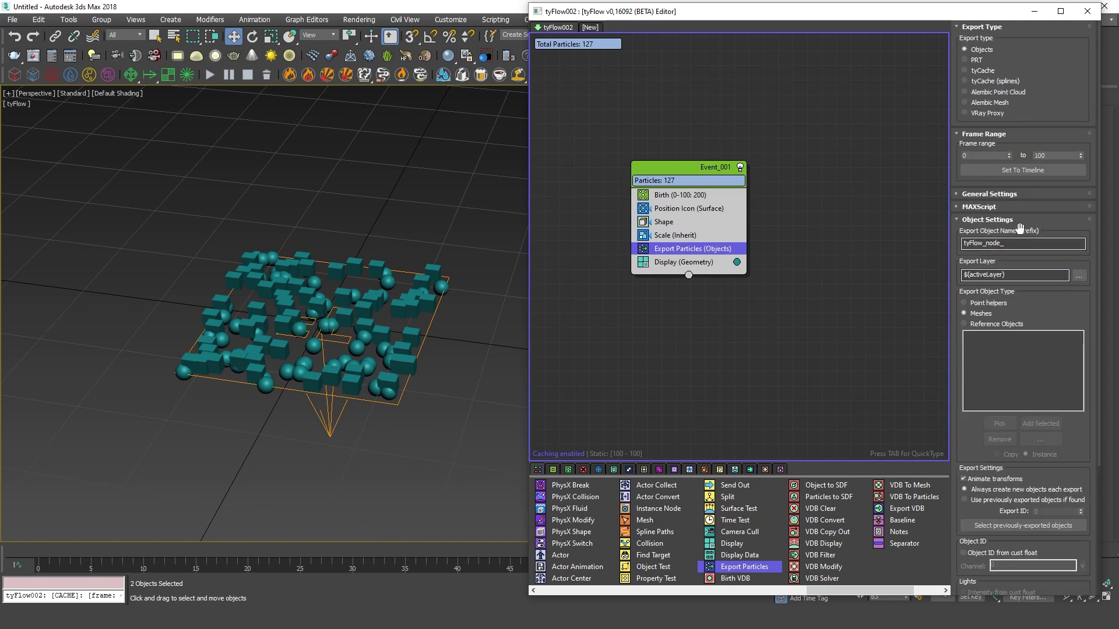
# Step: Set the Birth operator to end at frame 0 with a total of 20 particles
pyautogui.click(681, 196)
pyautogui.rightClick(1080, 64)
pyautogui.rightClick(1080, 74)
pyautogui.moveTo(1080, 75); pyautogui.dragTo(1079, 64)
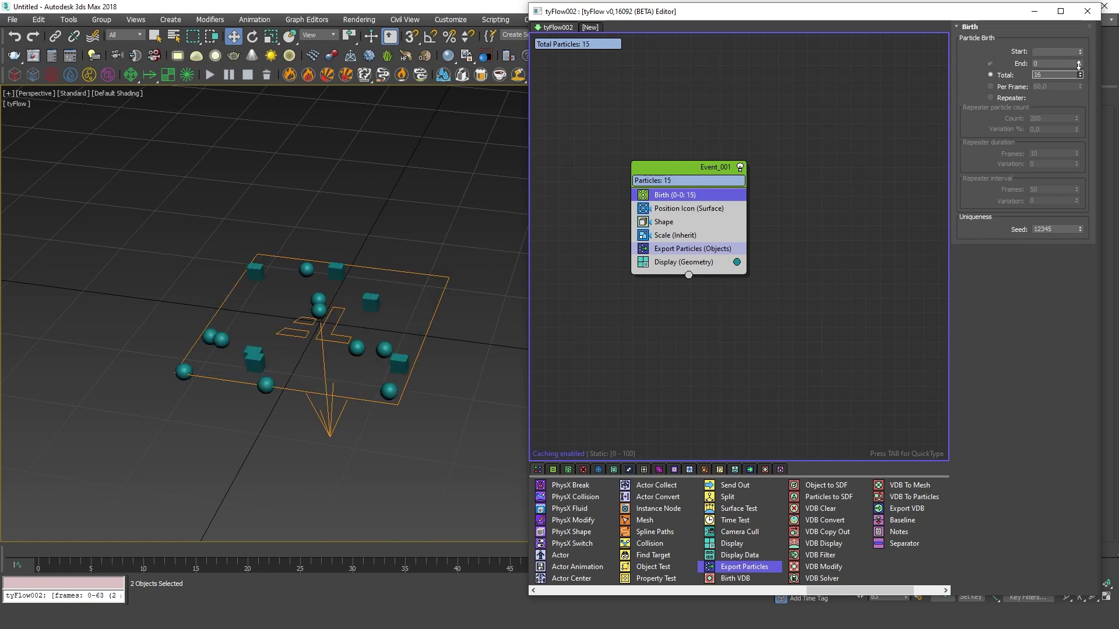
# Step: Check the G-Buffer Object ID of the exported sphere tyFlow_node_002 in its object properties
pyautogui.keyDown('alt'); pyautogui.moveTo(501, 274); pyautogui.dragTo(430, 309, button='middle'); pyautogui.keyUp('alt')
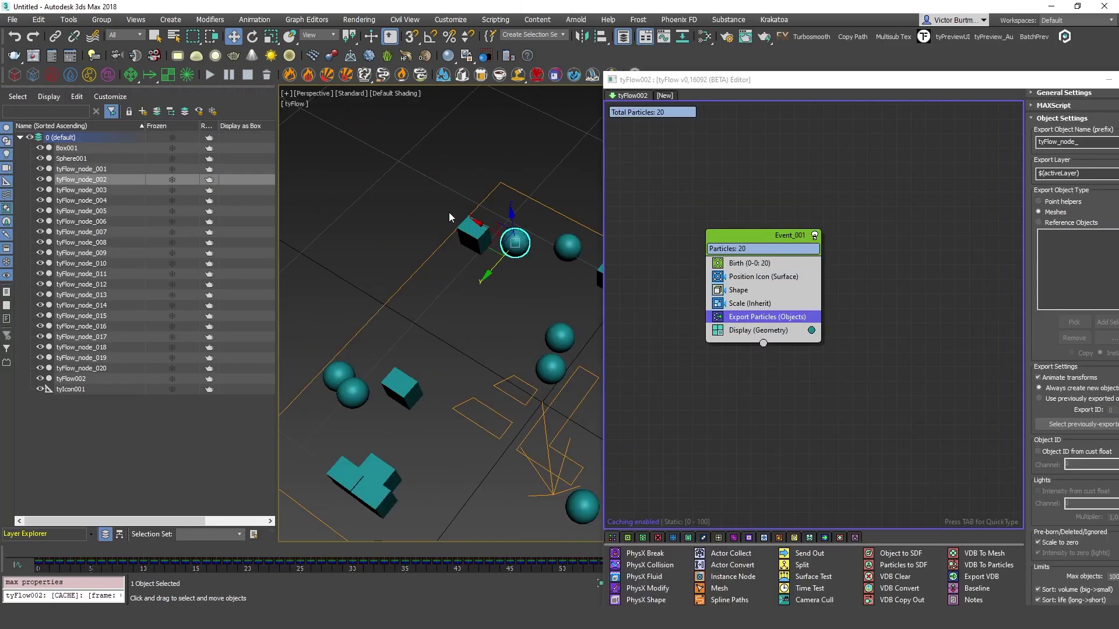
pyautogui.rightClick(506, 239)
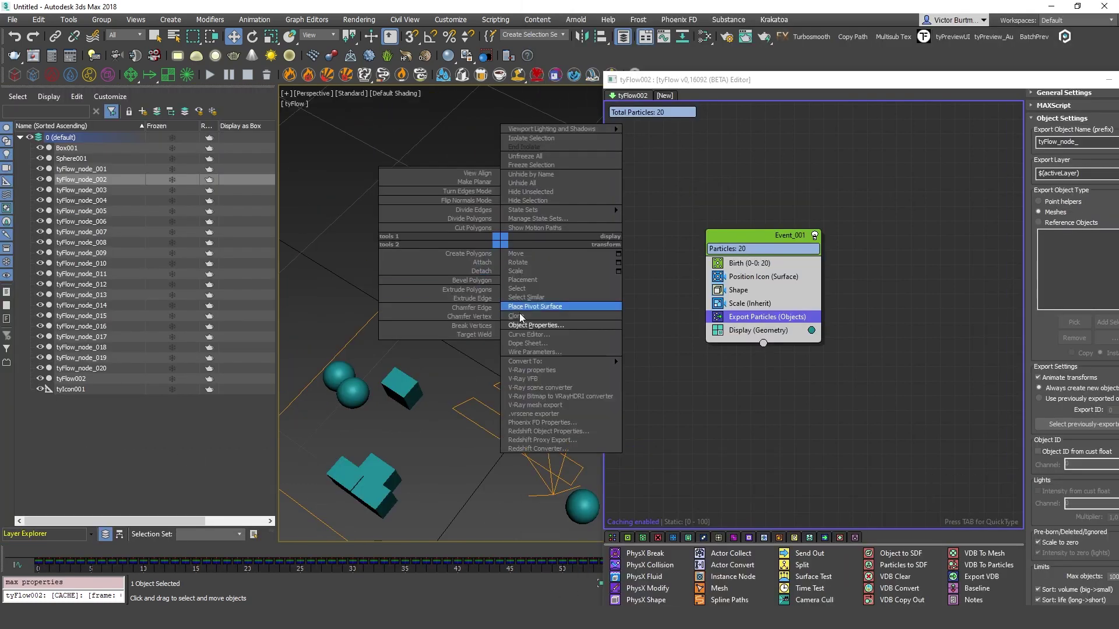
pyautogui.click(554, 326)
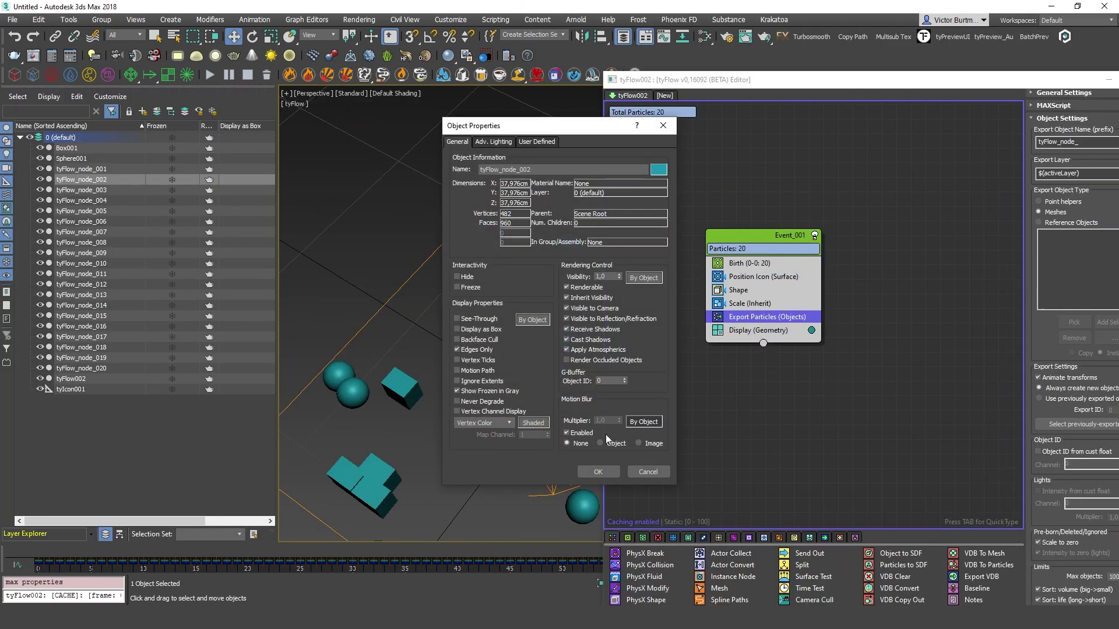
pyautogui.click(639, 474)
pyautogui.click(548, 366)
# Step: Move the tyFlow editor clear of the viewport and select Box001 for modifying
pyautogui.scroll(-6, 547, 364)
pyautogui.keyDown('alt'); pyautogui.moveTo(542, 363); pyautogui.dragTo(506, 337, button='middle'); pyautogui.keyUp('alt')
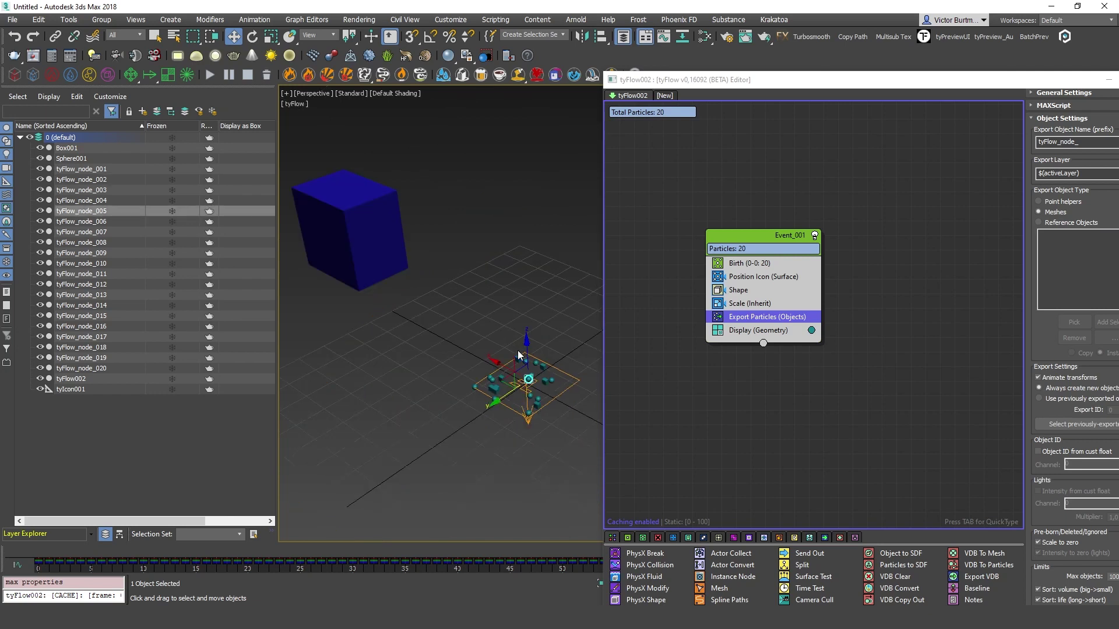
pyautogui.scroll(3, 524, 373)
pyautogui.moveTo(727, 85); pyautogui.dragTo(851, 120)
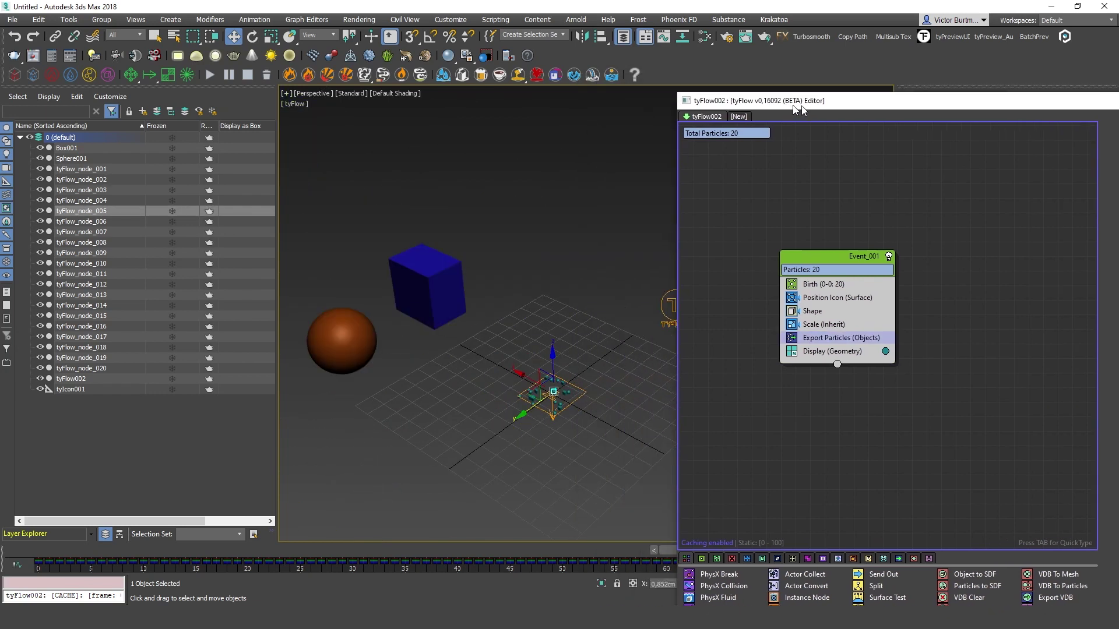
pyautogui.moveTo(482, 219)
pyautogui.mouseDown()
pyautogui.moveTo(365, 314)
pyautogui.moveTo(357, 336)
pyautogui.mouseUp()
pyautogui.moveTo(856, 118); pyautogui.dragTo(1076, 225)
pyautogui.click(429, 291)
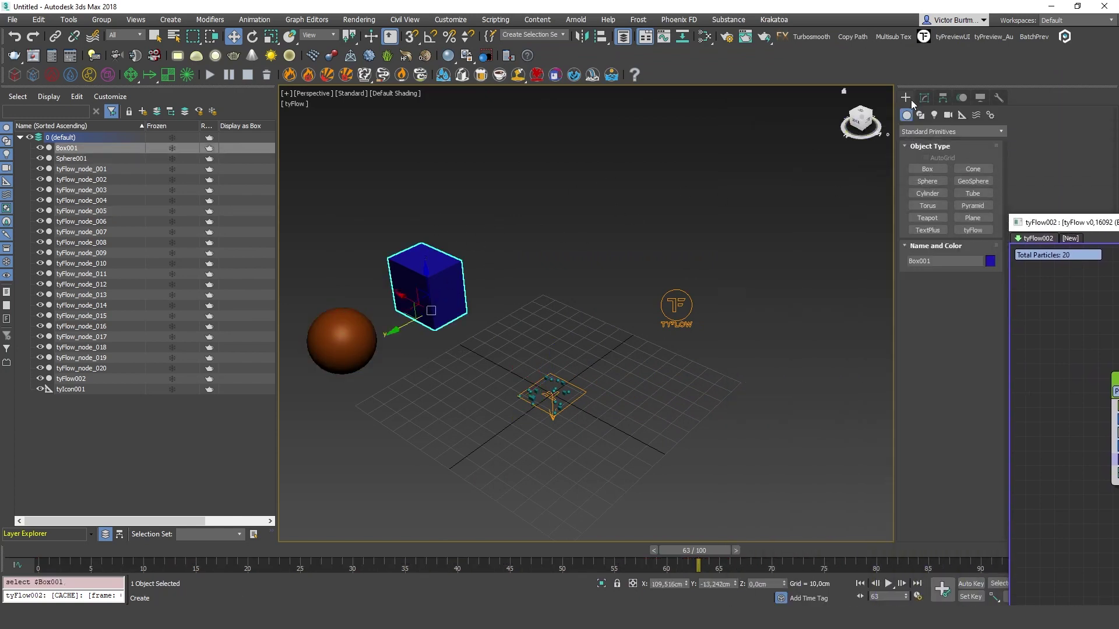
pyautogui.click(924, 97)
pyautogui.moveTo(328, 292); pyautogui.dragTo(379, 290, button='middle')
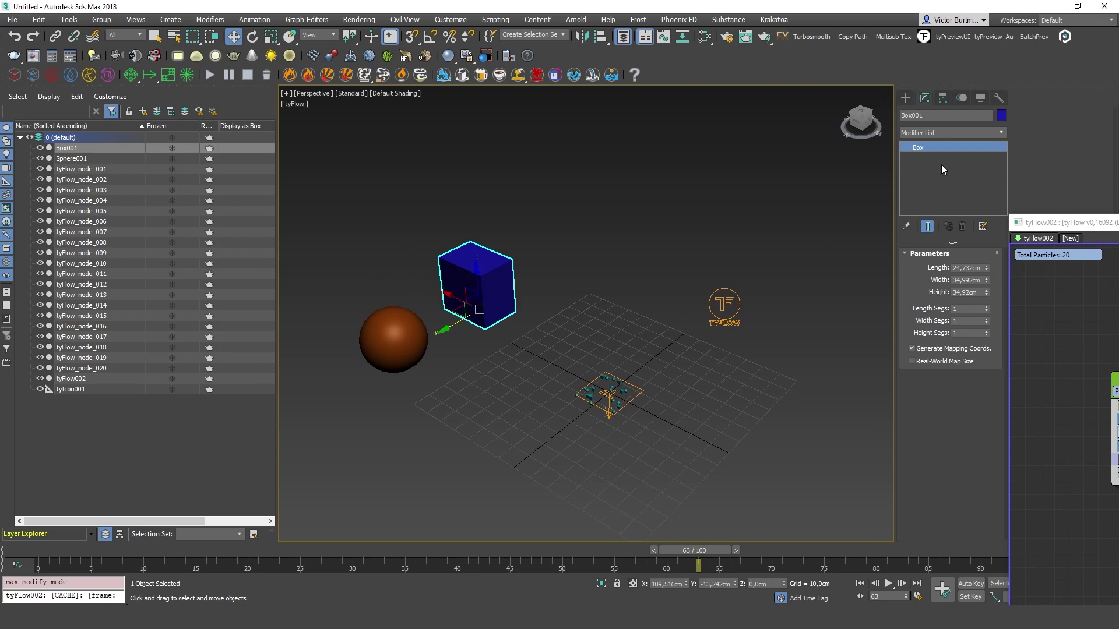
# Step: Add a tyProperties modifier to Box001 with a custom float channel named ID
pyautogui.click(931, 133)
pyautogui.write('tyBend')
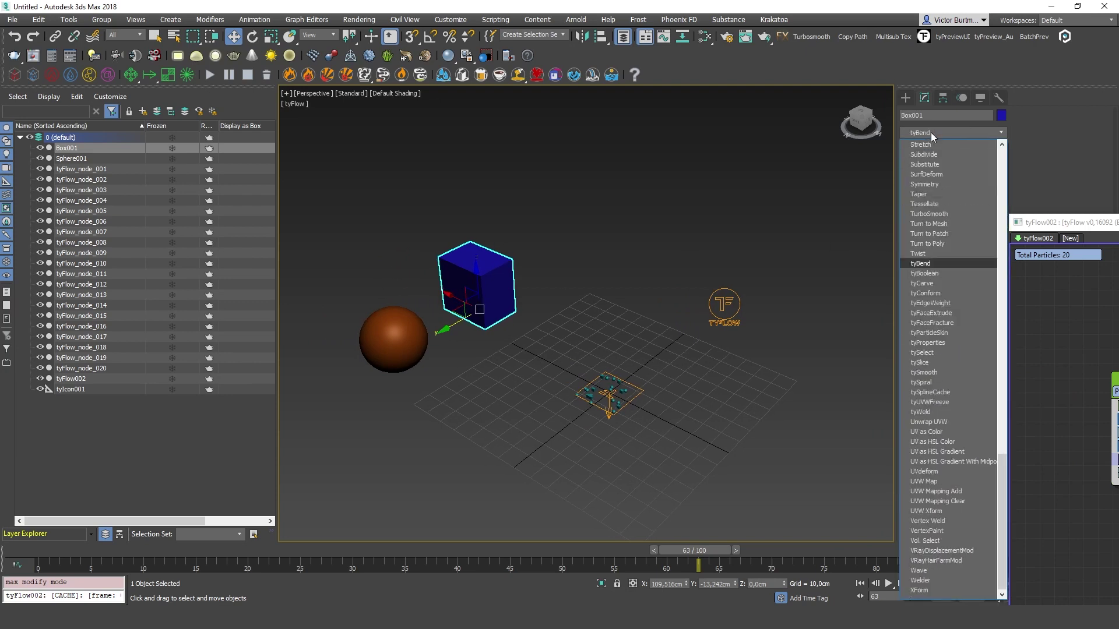
pyautogui.write('typr')
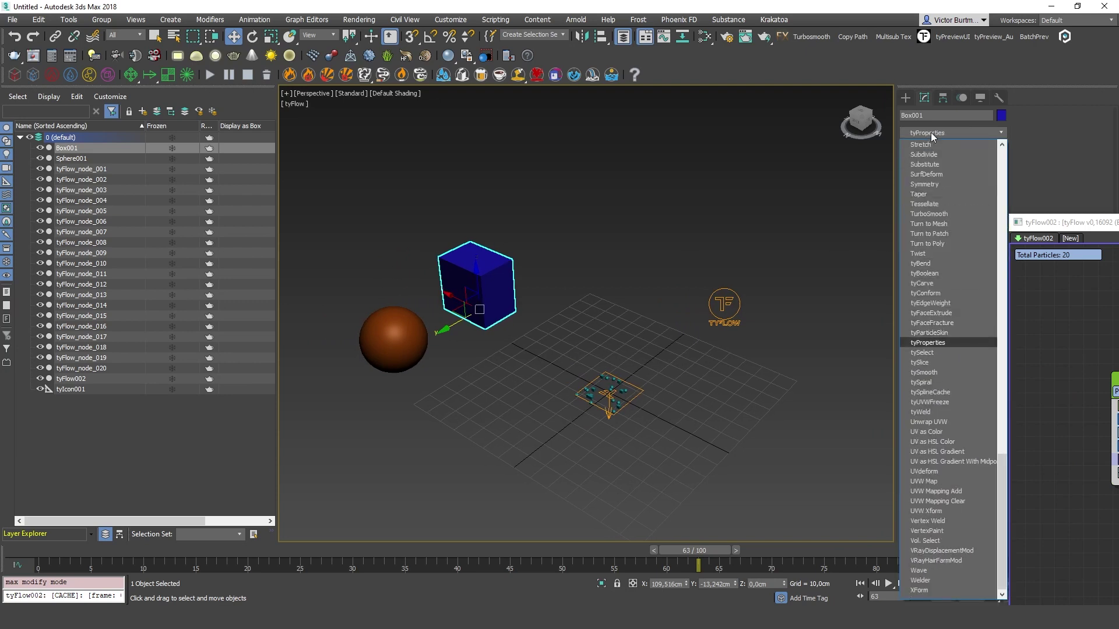
pyautogui.press('Return')
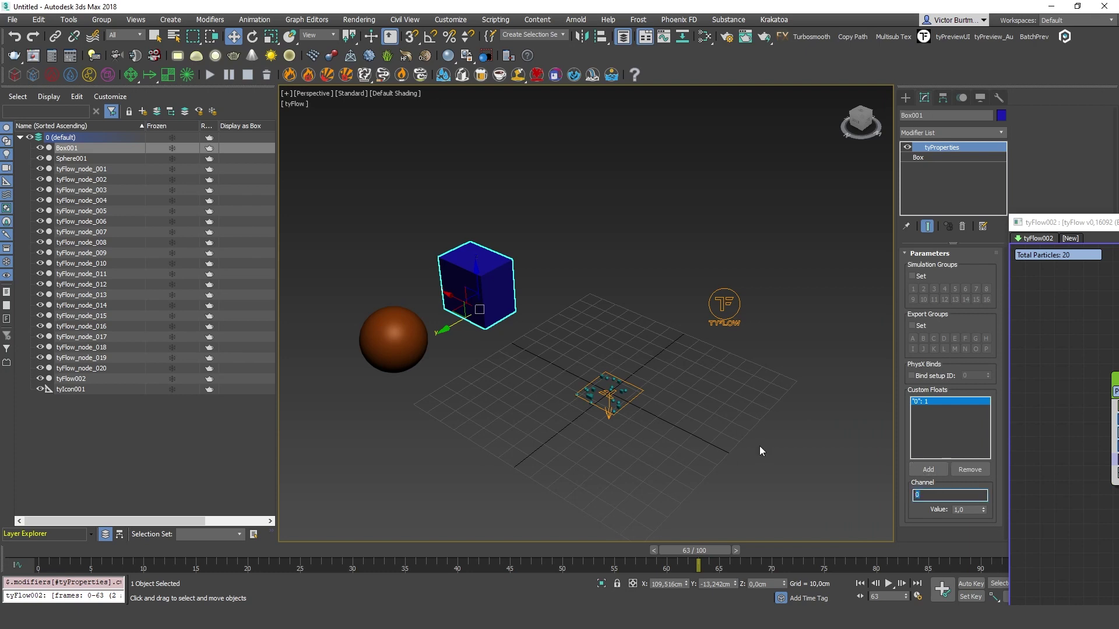
pyautogui.write('ID')
# Step: Check Box001's Object ID in its object properties and set its ID custom float value to 3
pyautogui.click(972, 508)
pyautogui.rightClick(485, 251)
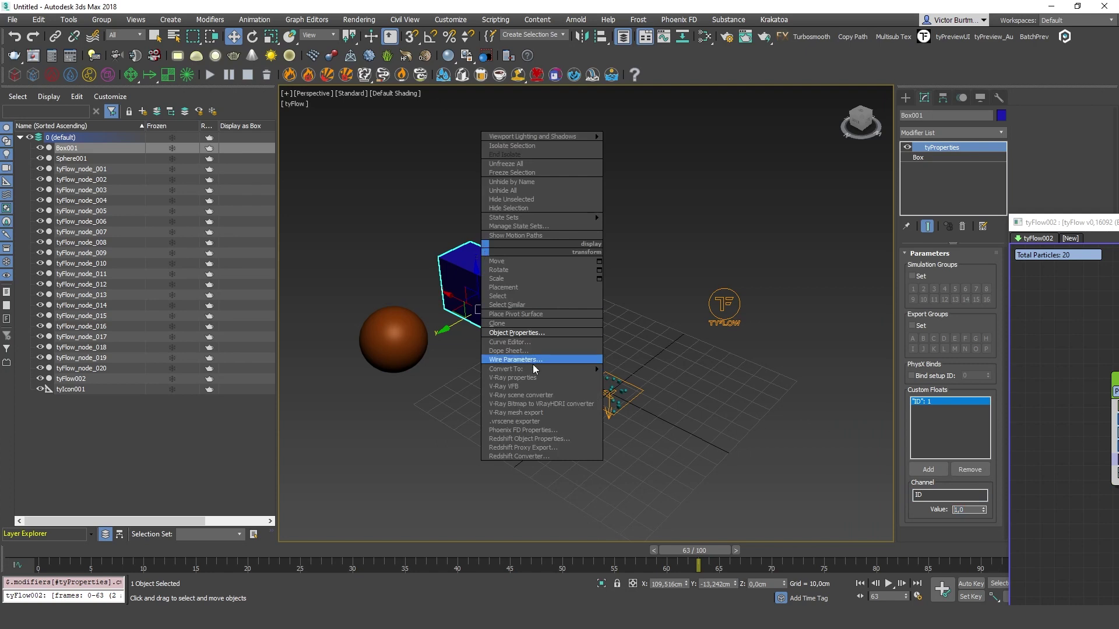
pyautogui.click(540, 336)
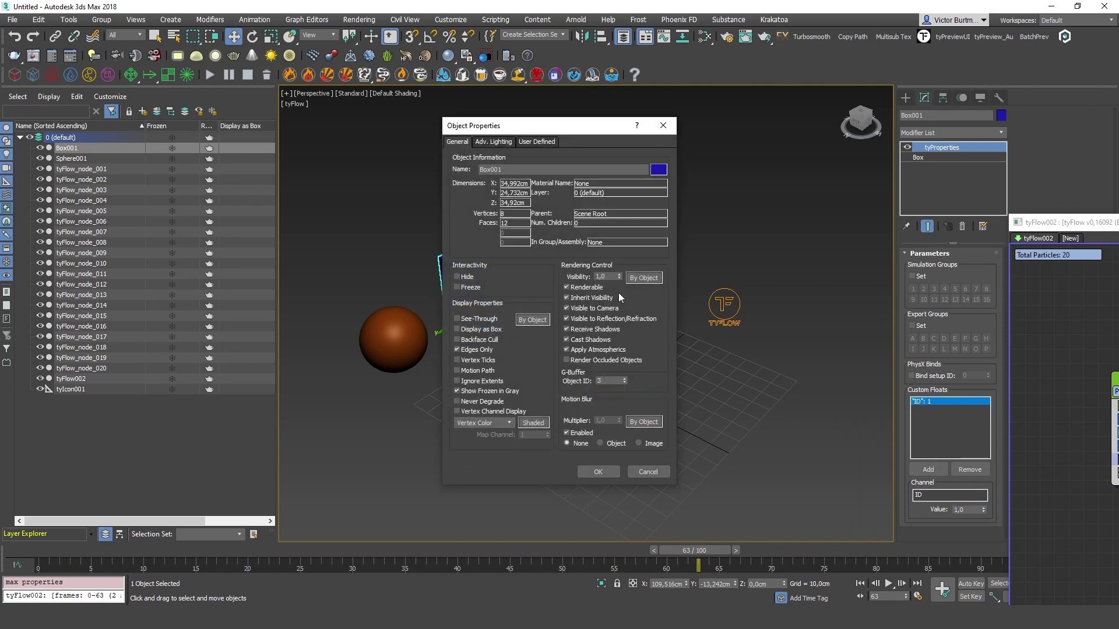
pyautogui.click(663, 125)
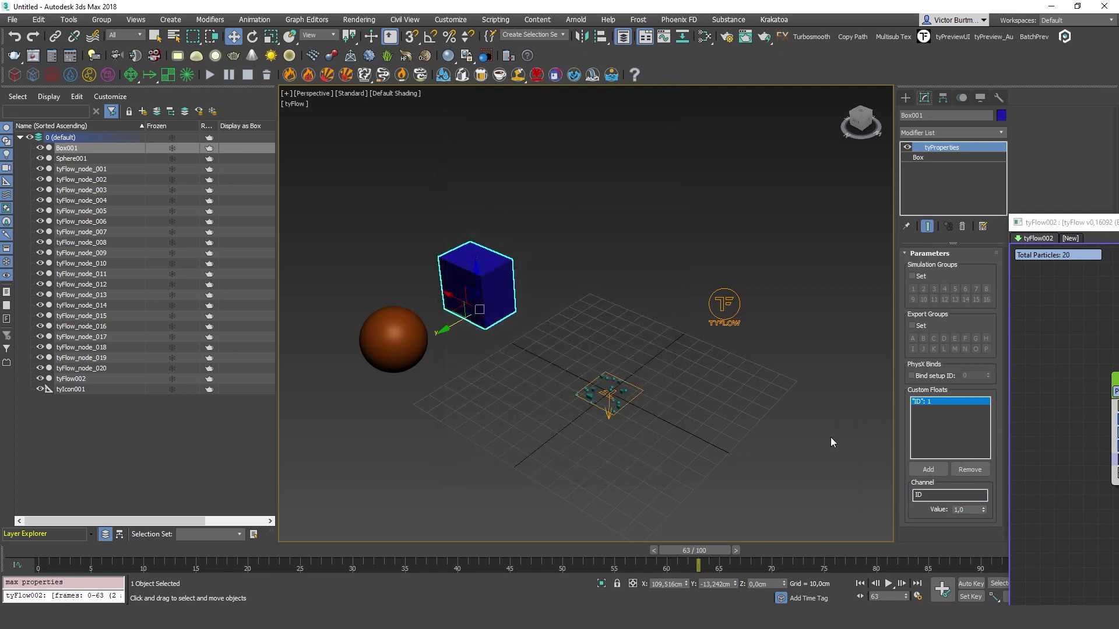
pyautogui.moveTo(972, 510); pyautogui.dragTo(865, 479)
pyautogui.write('3')
pyautogui.press('Return')
# Step: Select Sphere001 and set its ID custom float value to 19
pyautogui.click(395, 341)
pyautogui.moveTo(969, 510); pyautogui.dragTo(816, 477)
pyautogui.write('19')
pyautogui.press('Return')
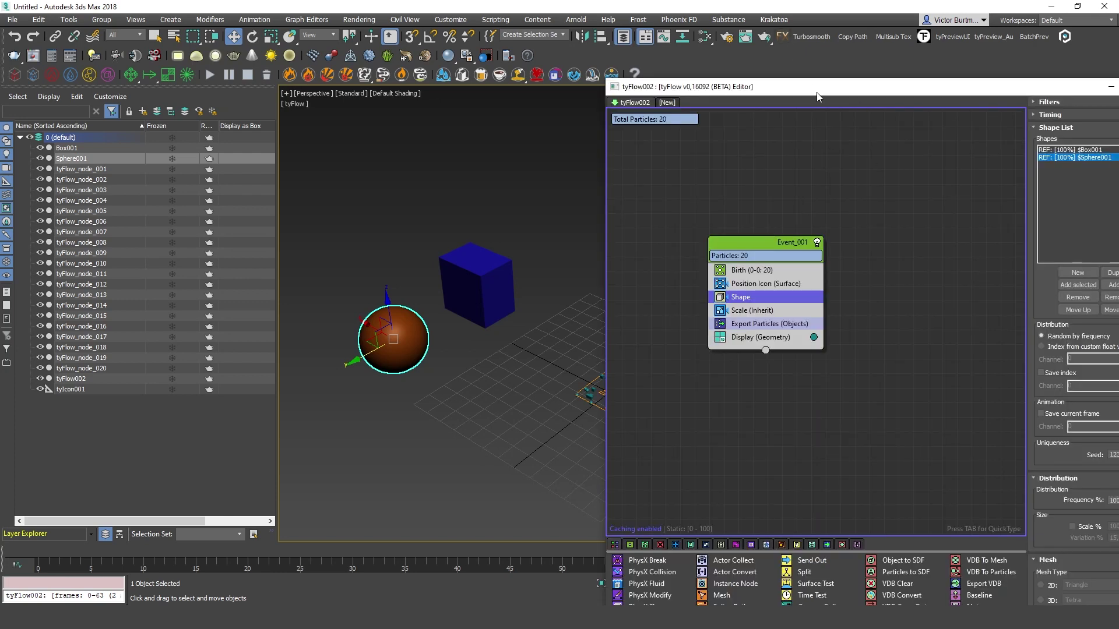
# Step: Bring the tyFlow editor fully into view, widen Event_001 and reposition the graph
pyautogui.moveTo(816, 92); pyautogui.dragTo(685, 30)
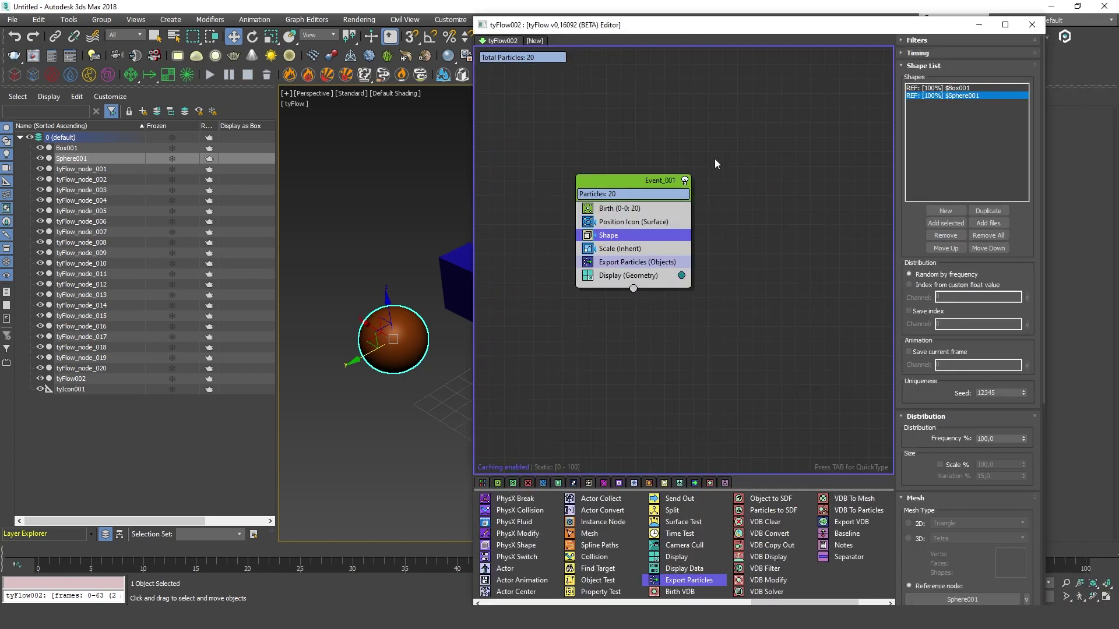
pyautogui.moveTo(692, 229); pyautogui.dragTo(731, 230)
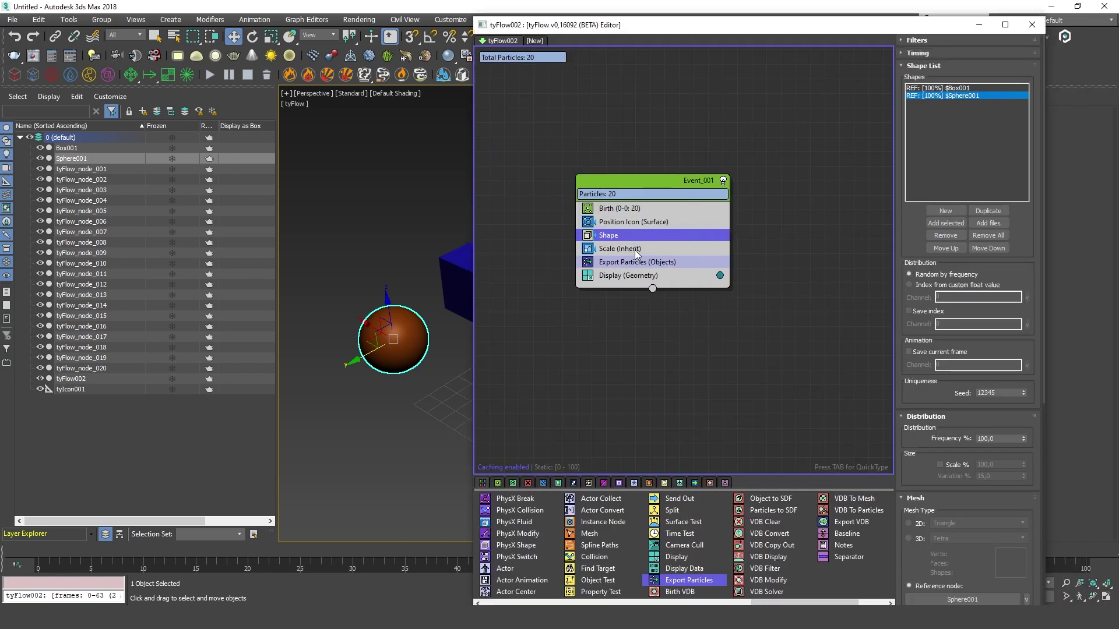
pyautogui.moveTo(774, 212); pyautogui.dragTo(751, 184, button='middle')
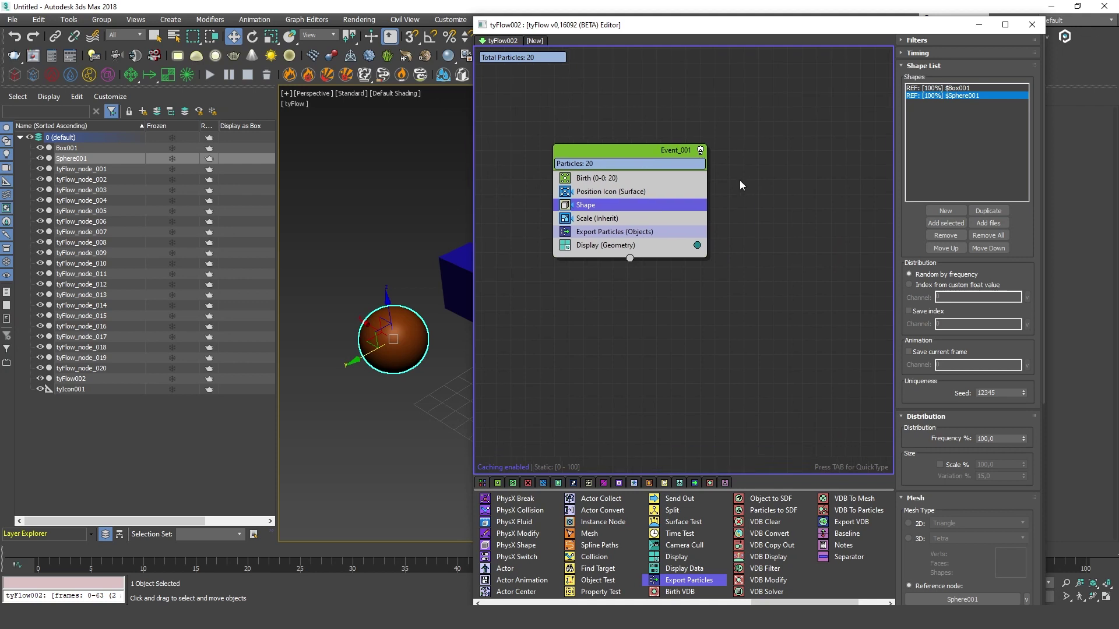
# Step: Enable Object ID from cust float in the Export Particles operator, with ID as its channel
pyautogui.click(688, 231)
pyautogui.moveTo(902, 452); pyautogui.dragTo(891, 246)
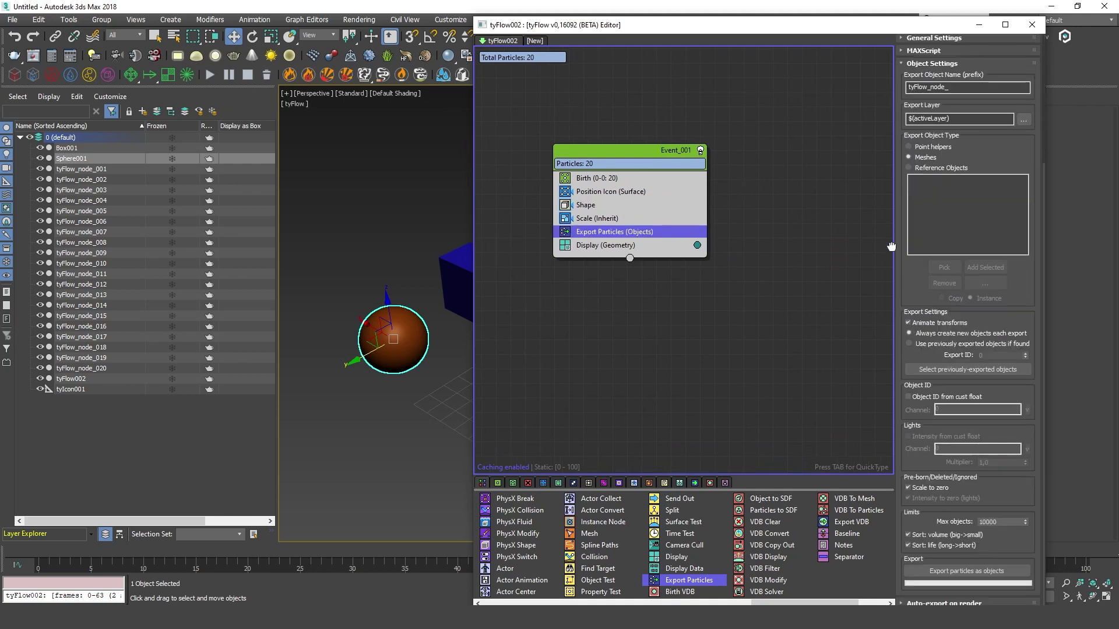
pyautogui.click(931, 398)
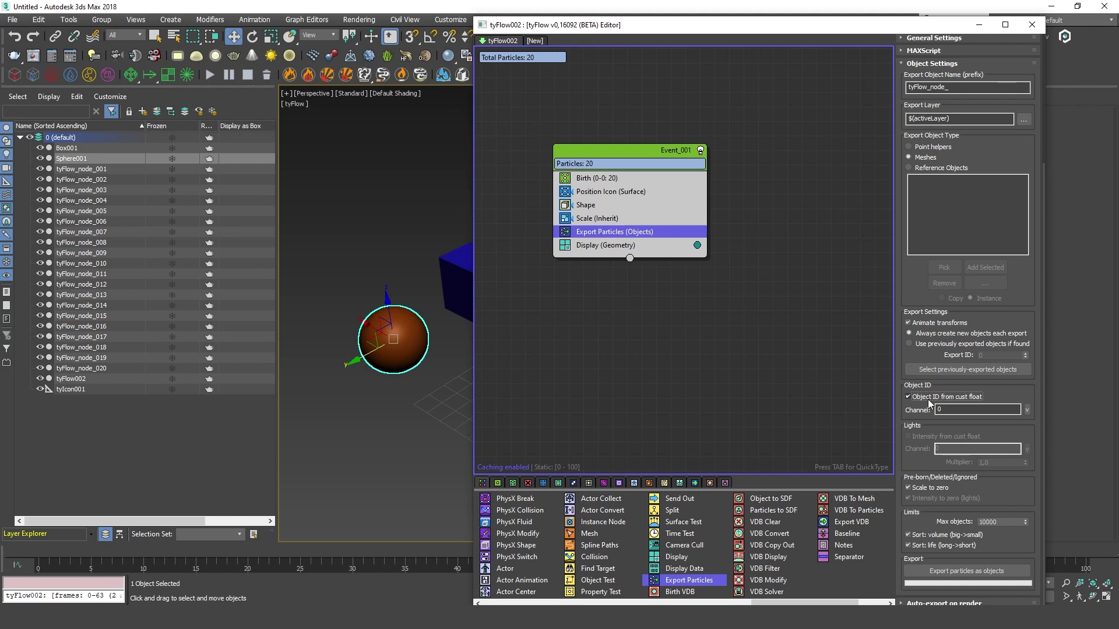
pyautogui.doubleClick(994, 410)
pyautogui.write('ID')
pyautogui.doubleClick(945, 410)
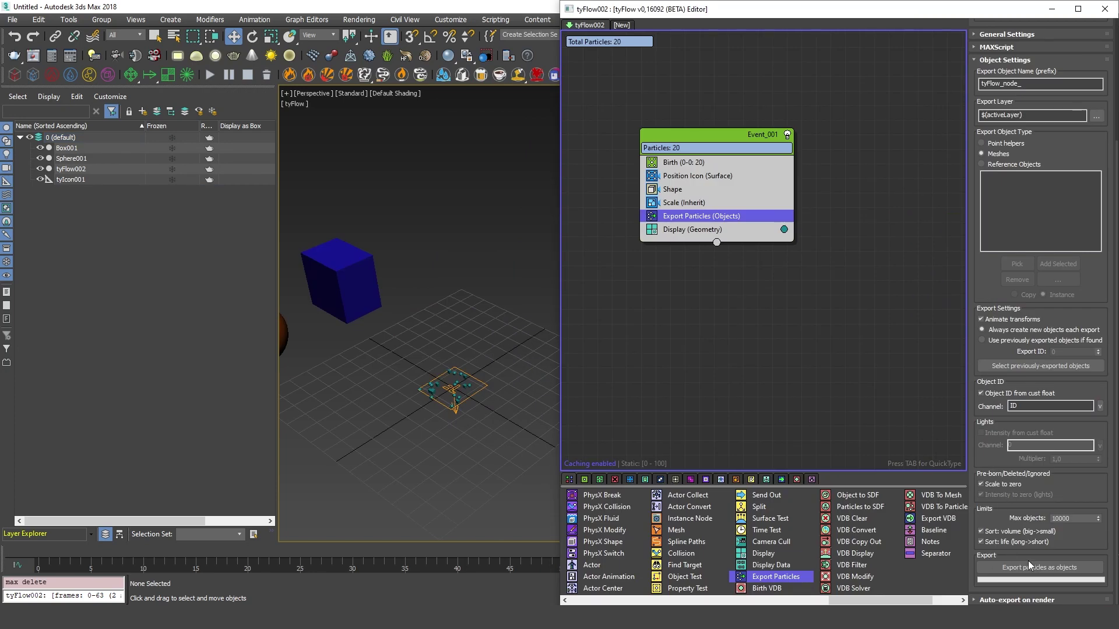
# Step: Export the particles as mesh objects using the current Export Particles settings
pyautogui.click(1026, 569)
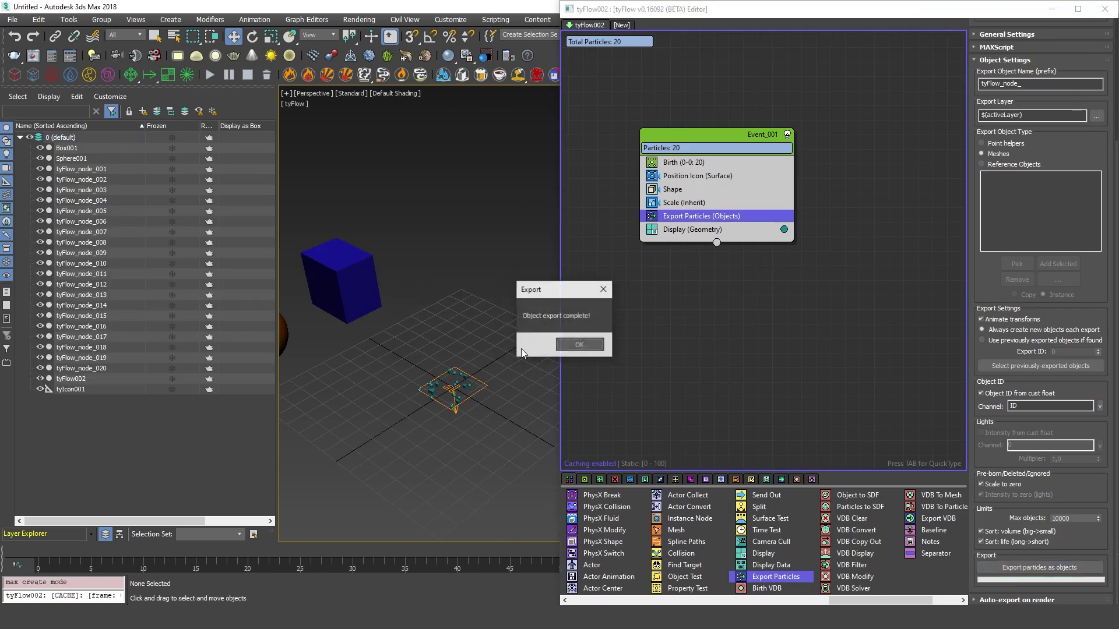
pyautogui.click(565, 350)
# Step: Check the Object ID of one exported sphere, tyFlow_node_009, in its object properties
pyautogui.scroll(5, 463, 384)
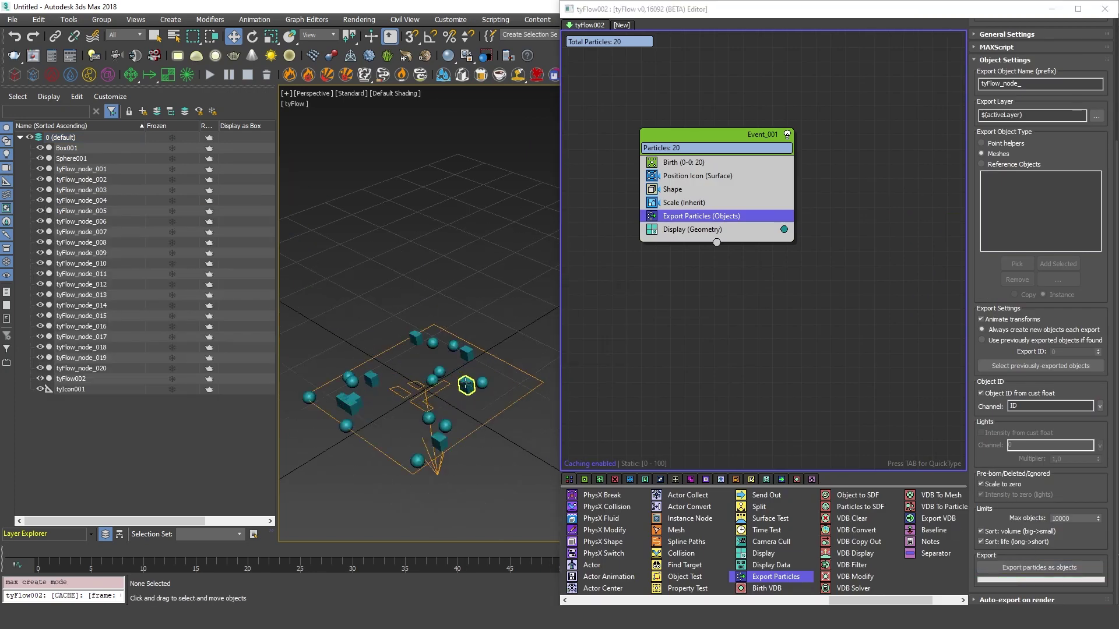
pyautogui.rightClick(436, 367)
pyautogui.click(471, 452)
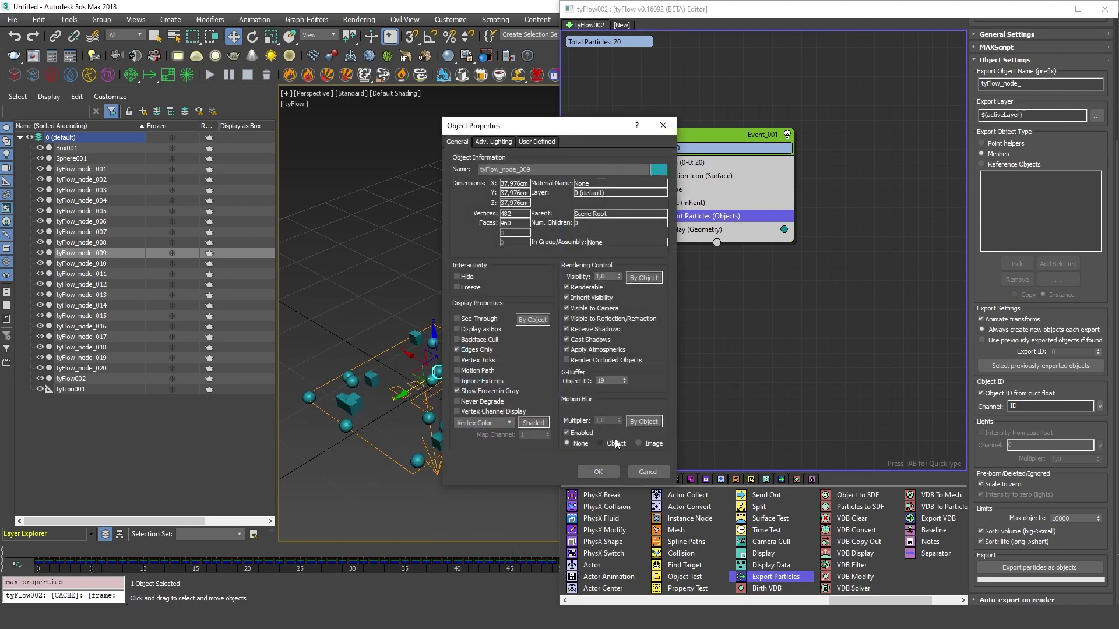
pyautogui.doubleClick(610, 381)
pyautogui.moveTo(572, 128); pyautogui.dragTo(702, 67)
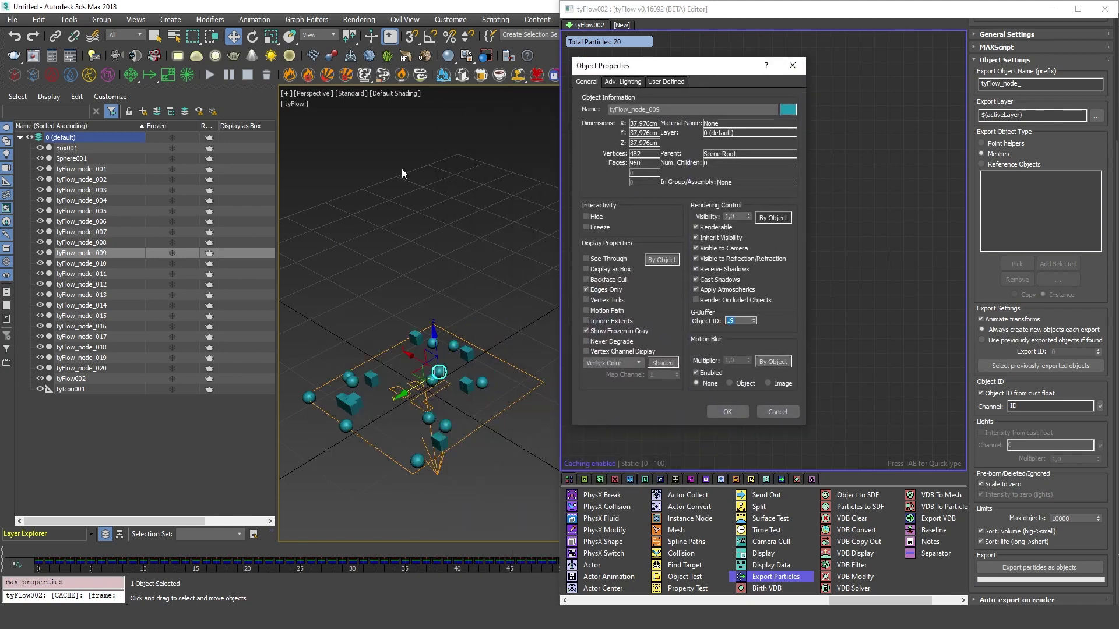
pyautogui.click(804, 60)
# Step: Select one of the exported boxes and check its Object ID in its object properties
pyautogui.moveTo(373, 378); pyautogui.dragTo(411, 321, button='middle')
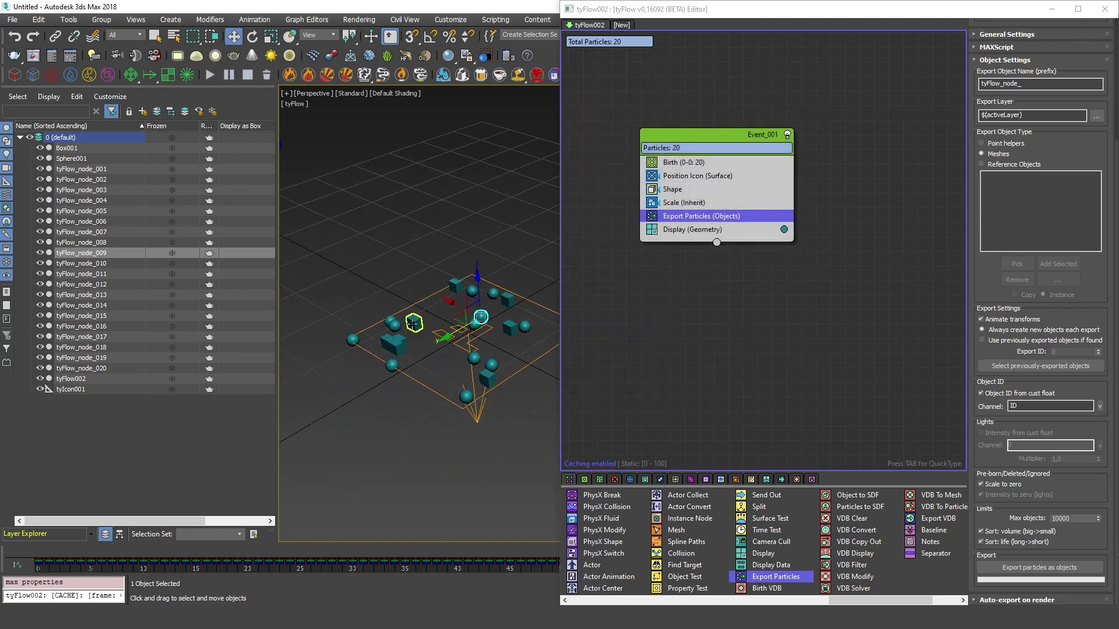
pyautogui.scroll(5, 412, 324)
pyautogui.click(421, 329)
pyautogui.rightClick(420, 332)
pyautogui.click(455, 414)
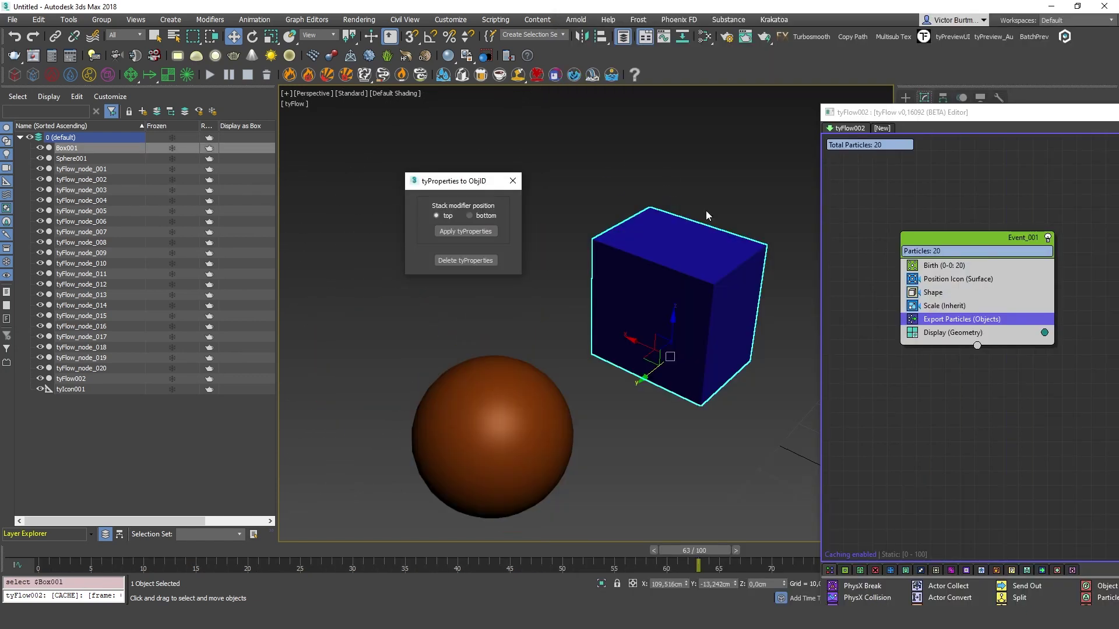
# Step: Delete the tyProperties modifier from Sphere001, moving the script dialog and tyFlow editor clear of the objects and modifier stack
pyautogui.moveTo(453, 185); pyautogui.dragTo(487, 150)
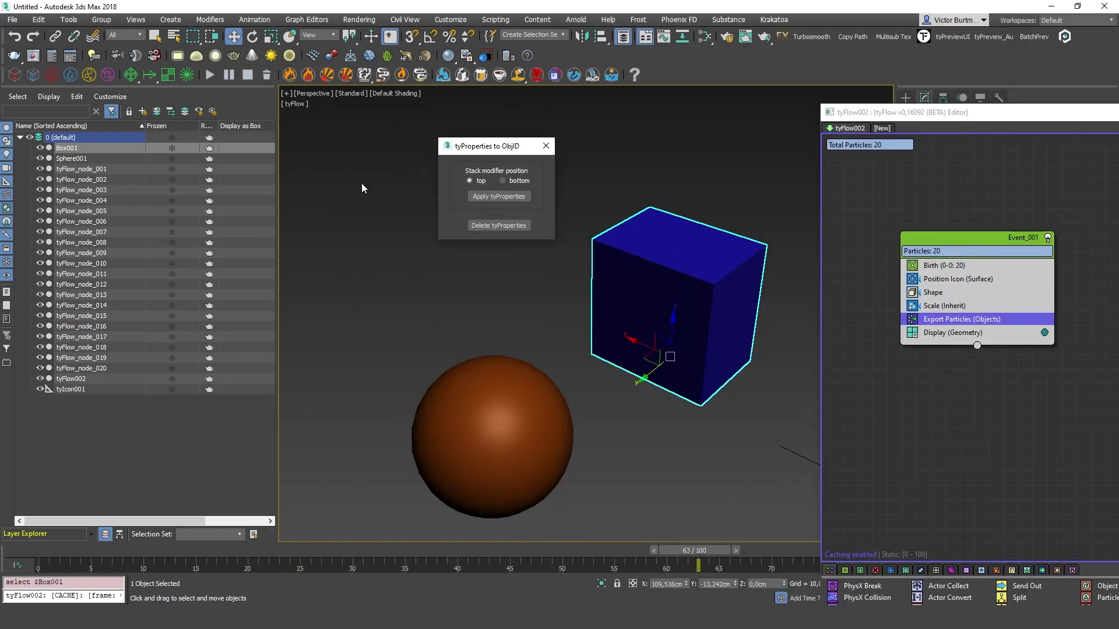
pyautogui.click(471, 367)
pyautogui.moveTo(908, 114); pyautogui.dragTo(979, 263)
pyautogui.click(481, 142)
pyautogui.moveTo(483, 151); pyautogui.dragTo(416, 151)
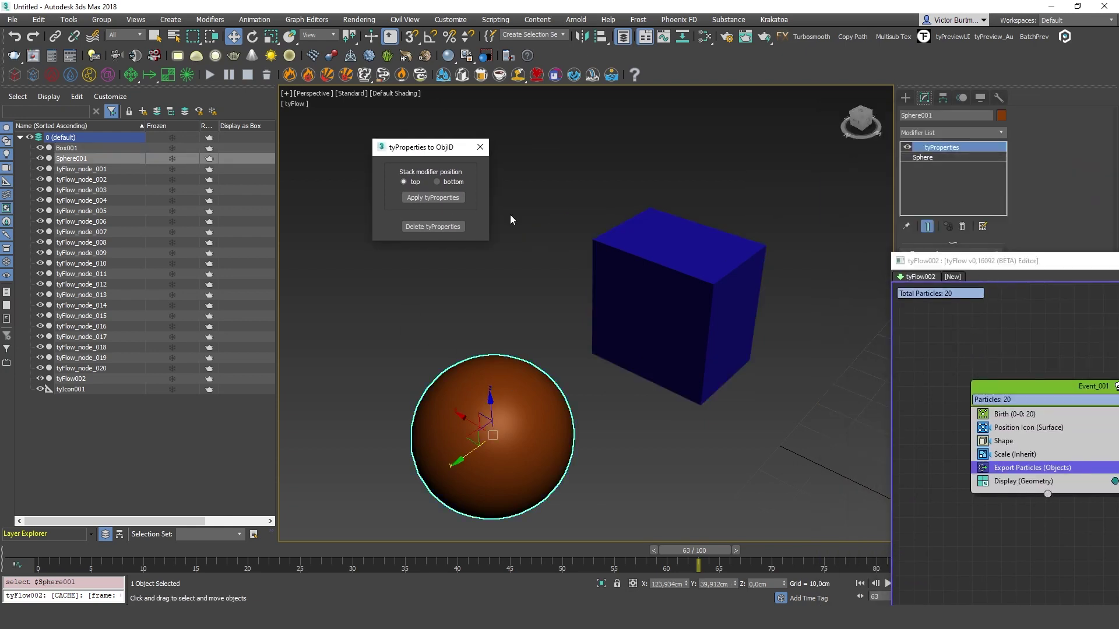
pyautogui.moveTo(932, 261); pyautogui.dragTo(1010, 300)
pyautogui.click(963, 227)
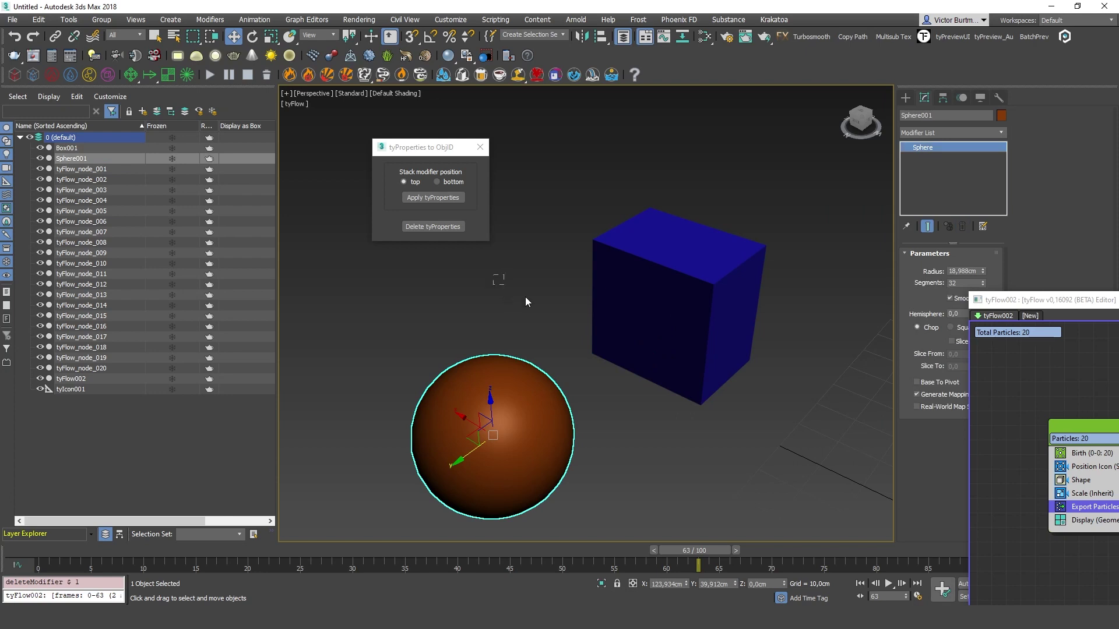
# Step: Apply tyProperties to Box001 and Sphere001 together with the tyProperties to ObjID script, using the top stack position
pyautogui.keyDown('ctrl'); pyautogui.click(606, 262); pyautogui.keyUp('ctrl')
pyautogui.click(432, 197)
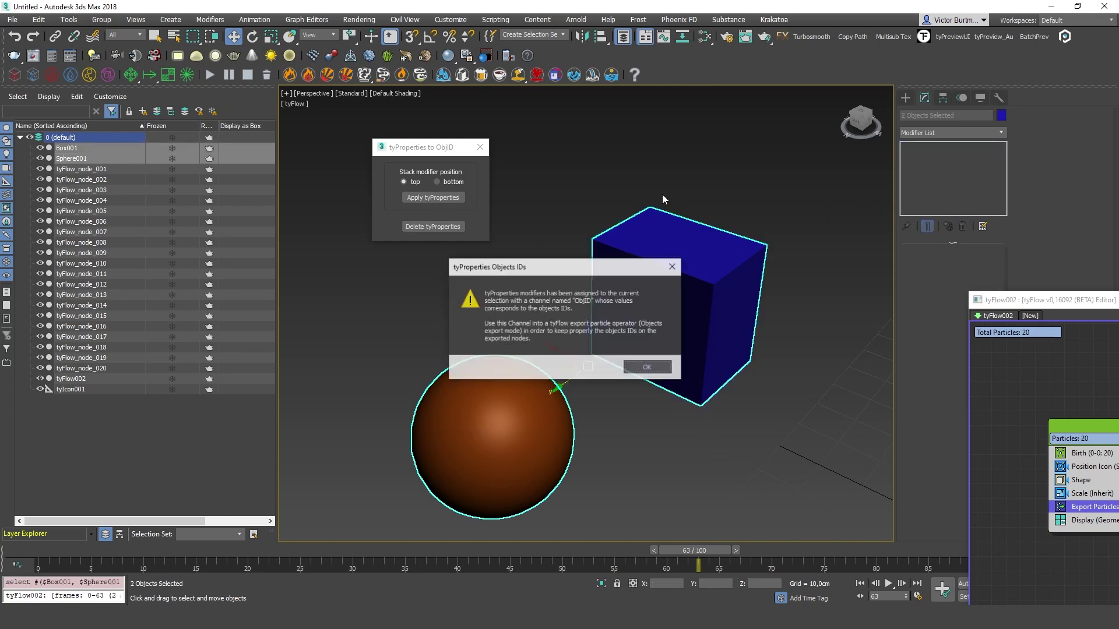
pyautogui.click(648, 368)
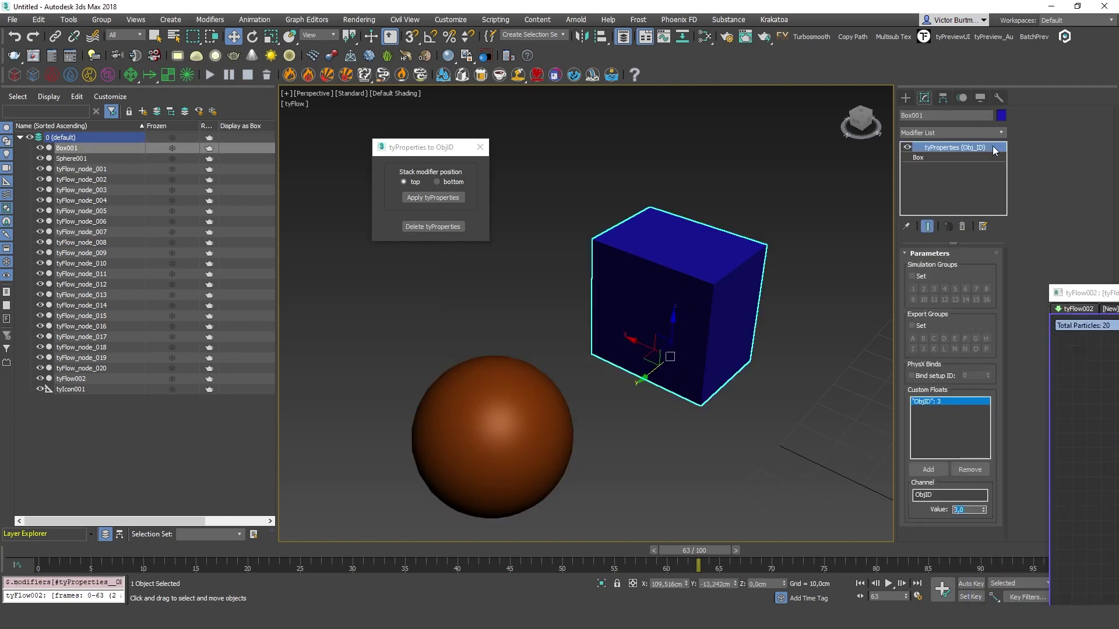
# Step: Compare Box001's ObjID custom float with the Object ID in its object properties, and inspect Sphere001's ObjID float
pyautogui.moveTo(949, 495); pyautogui.dragTo(863, 481)
pyautogui.rightClick(675, 285)
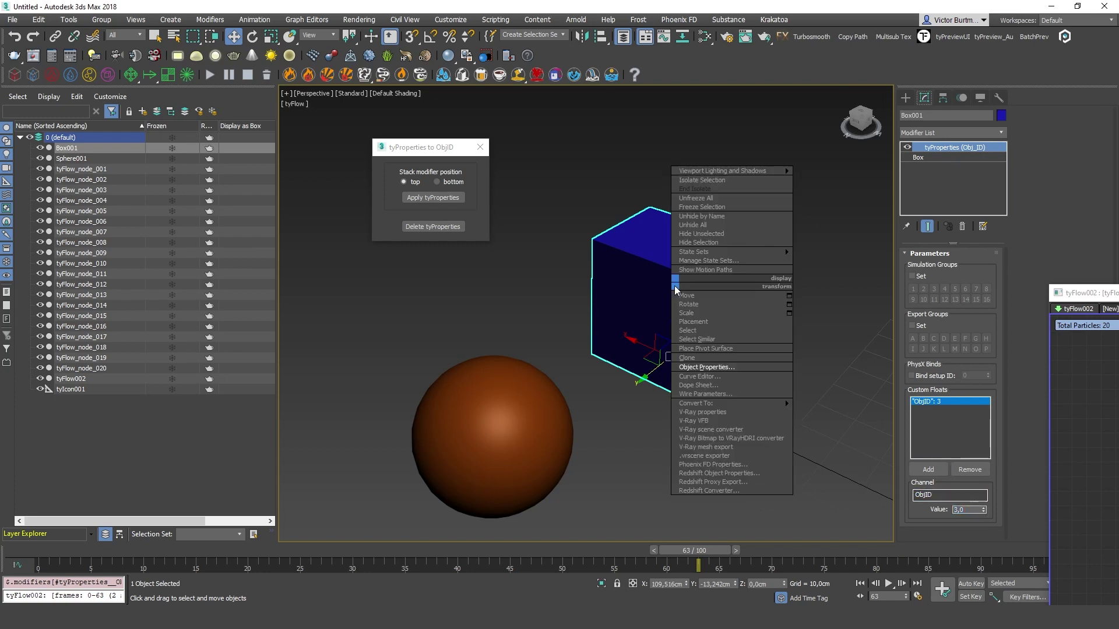
pyautogui.click(722, 368)
pyautogui.click(781, 411)
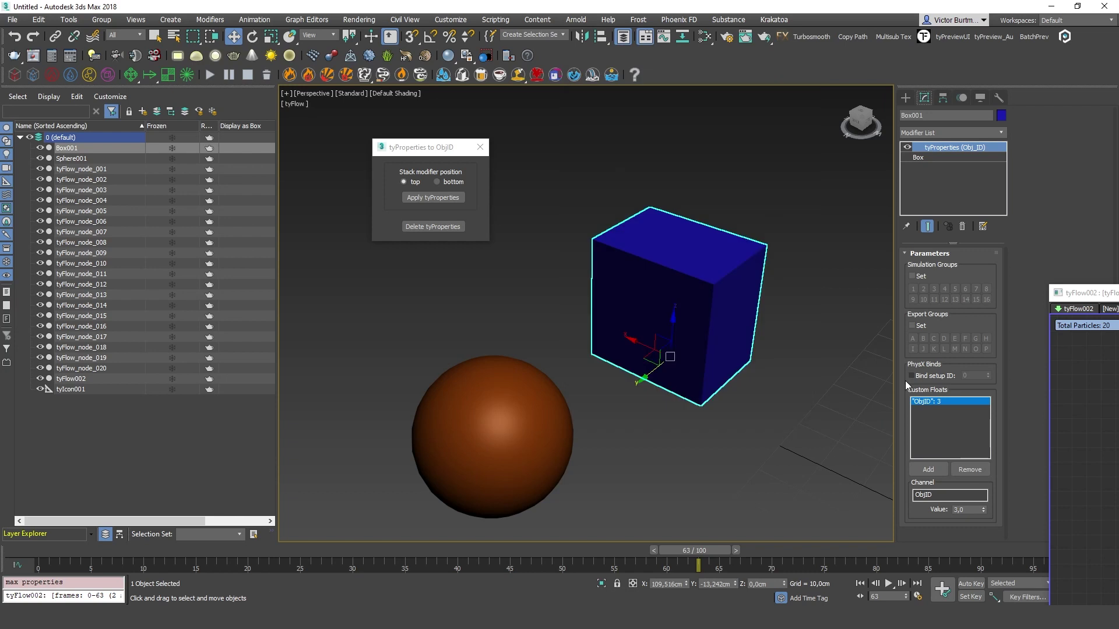
pyautogui.click(542, 441)
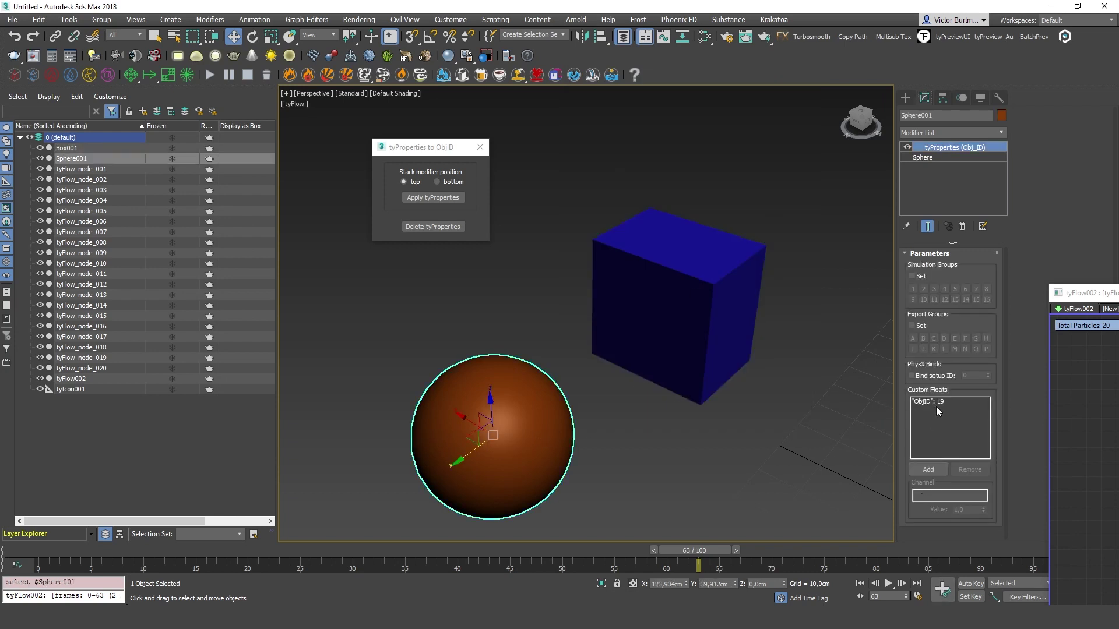
pyautogui.click(934, 405)
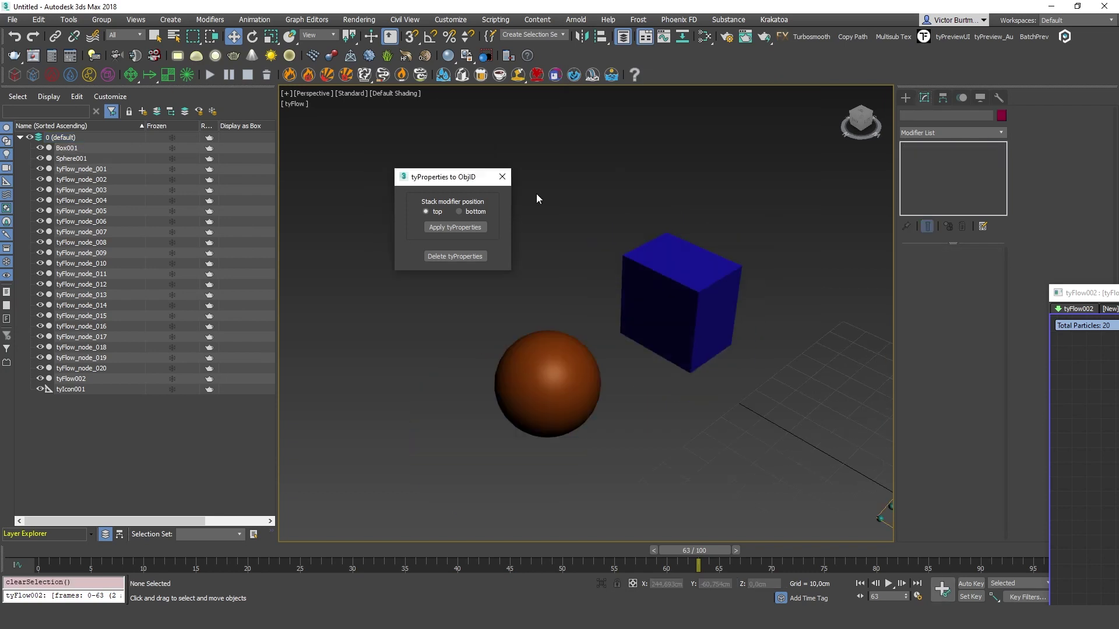